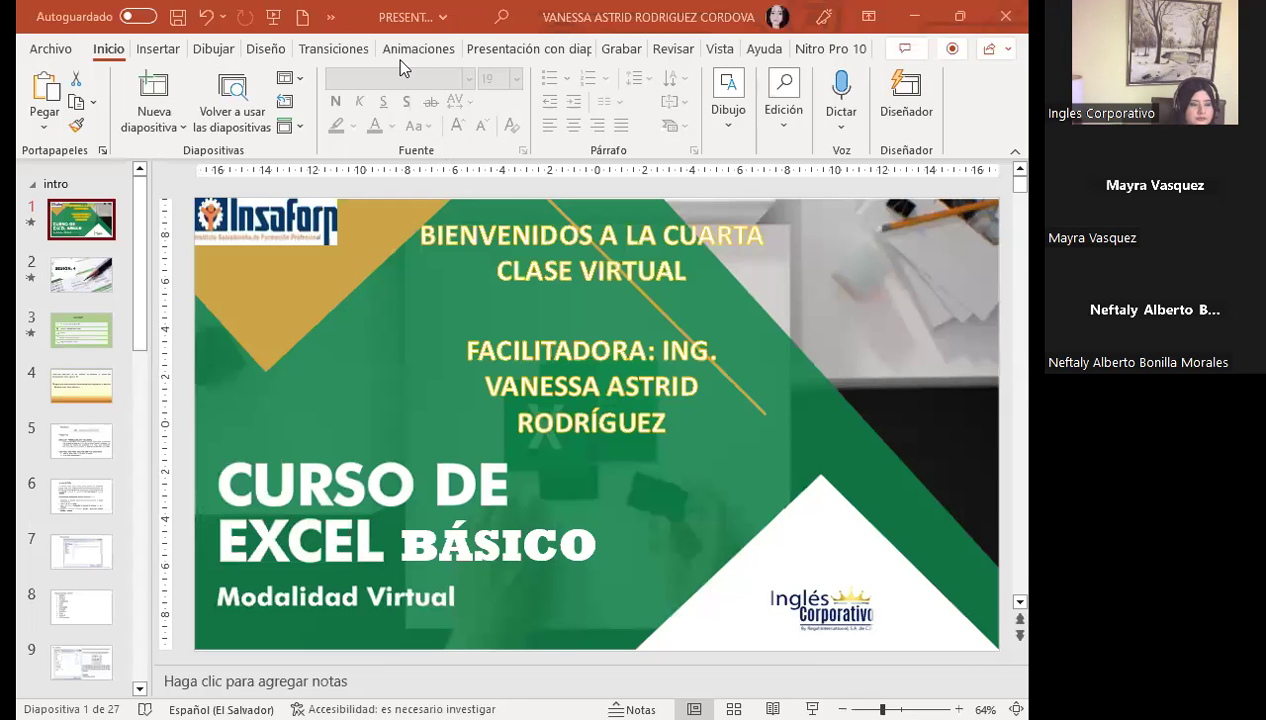
Step: Show the Presentación con diapositivas commands on the PowerPoint ribbon
left_click(486, 48)
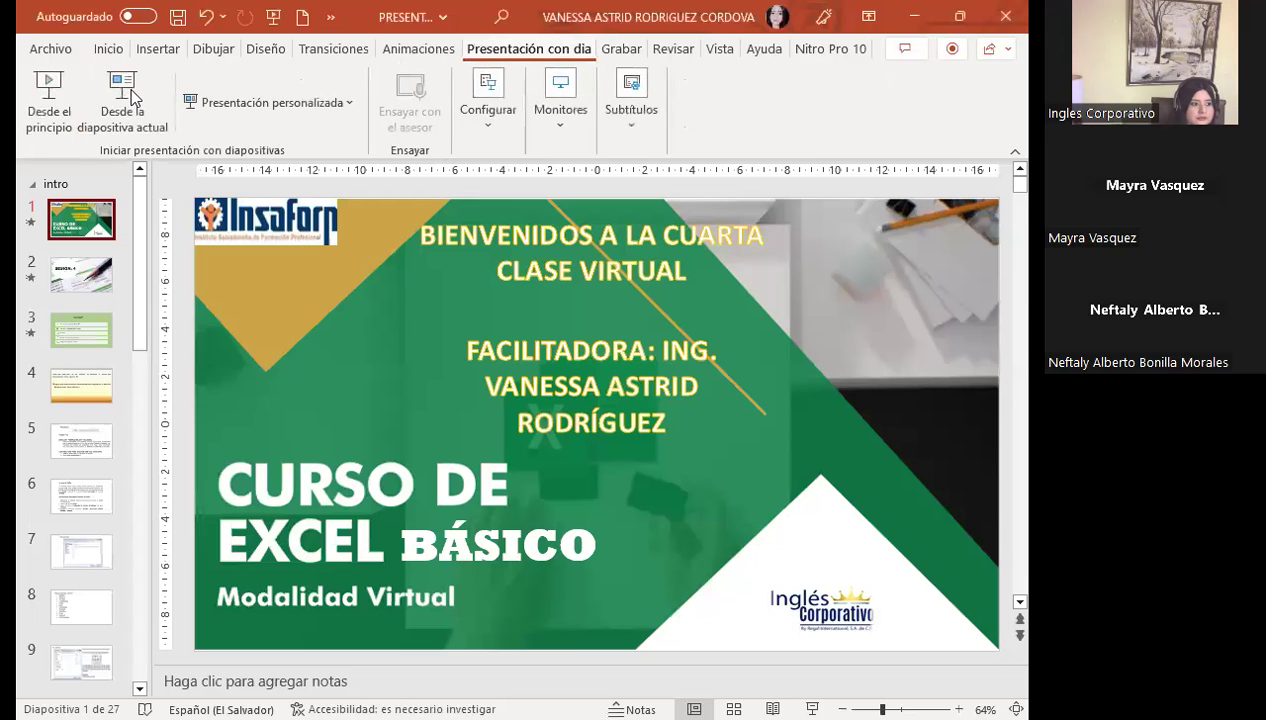
Step: Start the slideshow from the current slide (1 of 27) and focus the full-screen slideshow window
left_click(48, 92)
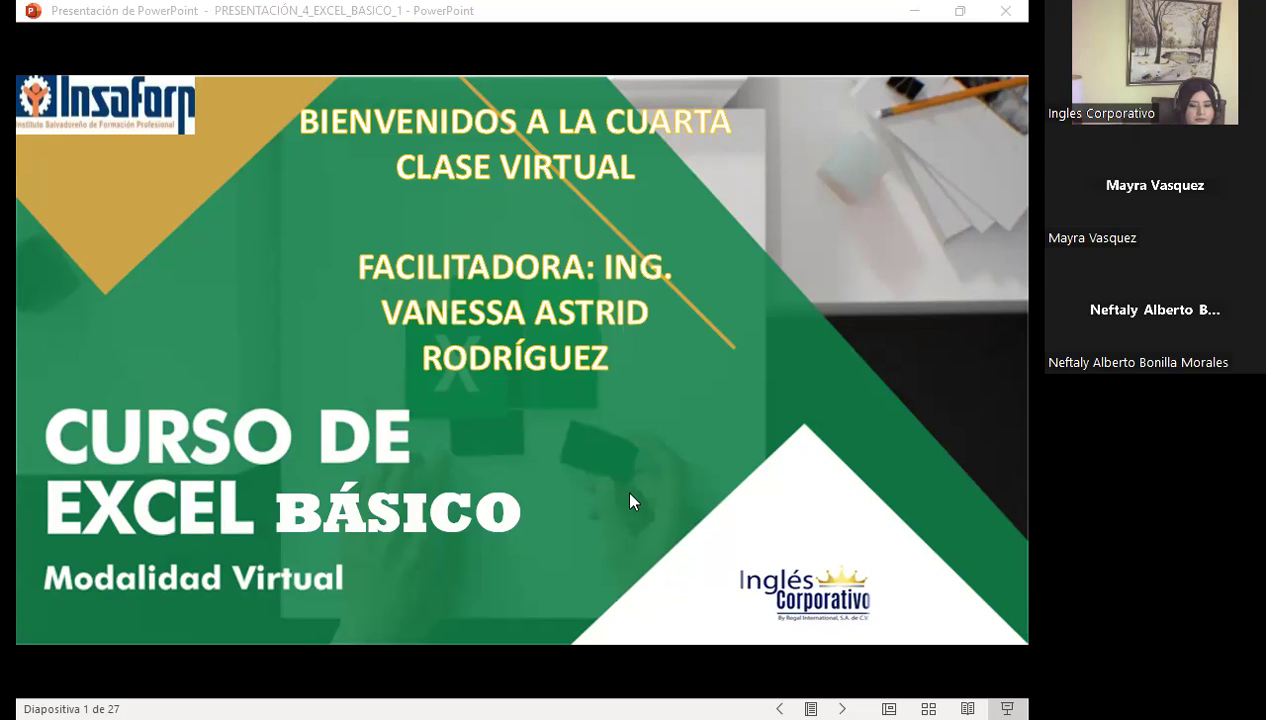
left_click(507, 648)
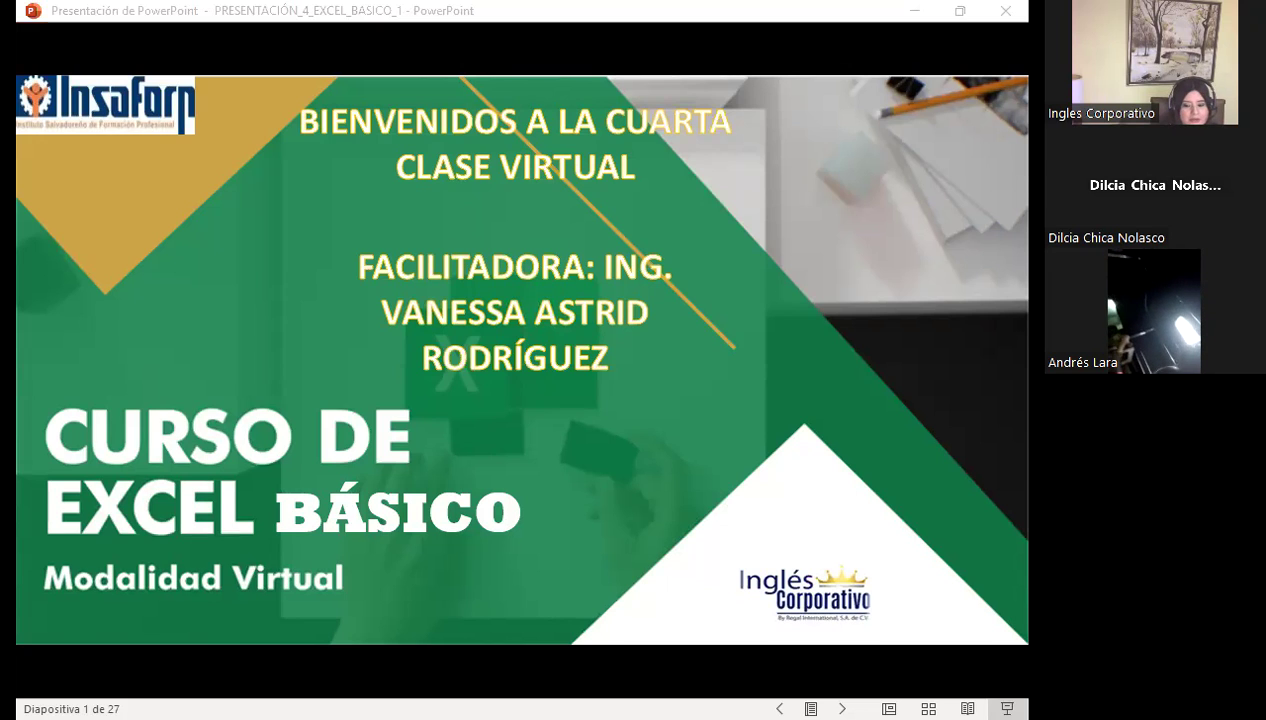
Step: Switch to the browser and open lesson page 1.5, scrolling to the Formato de celdas explanation
key("alt+Tab")
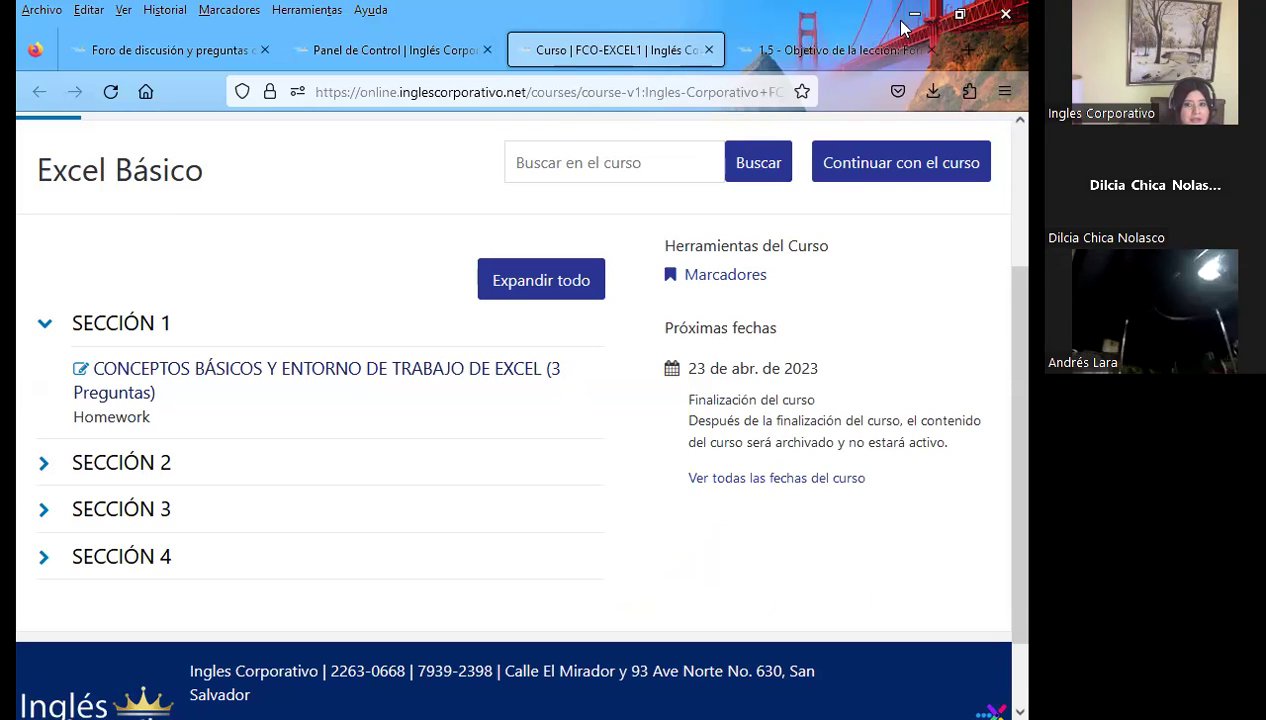
left_click(790, 52)
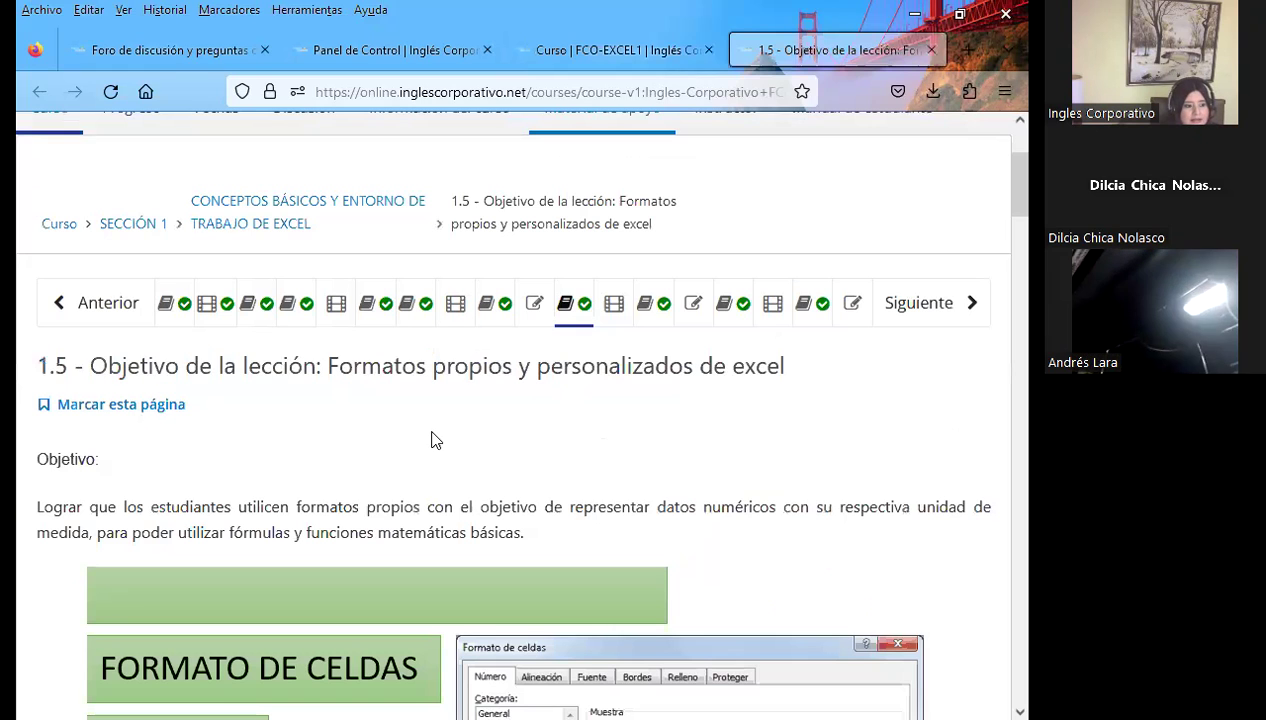
scroll(428, 420, "down", 3)
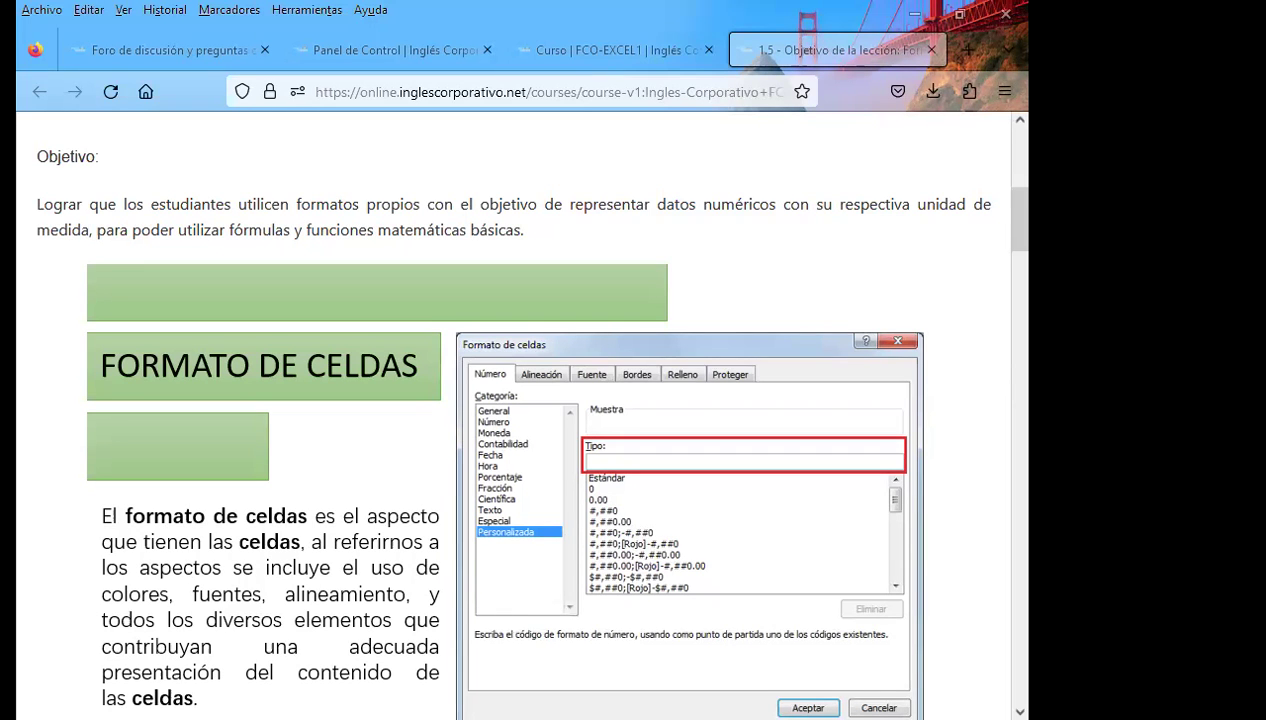
Step: Return to the slideshow and advance past SESIÓN: 4 to the AGENDA slide, 3 of 27
key("alt+Tab")
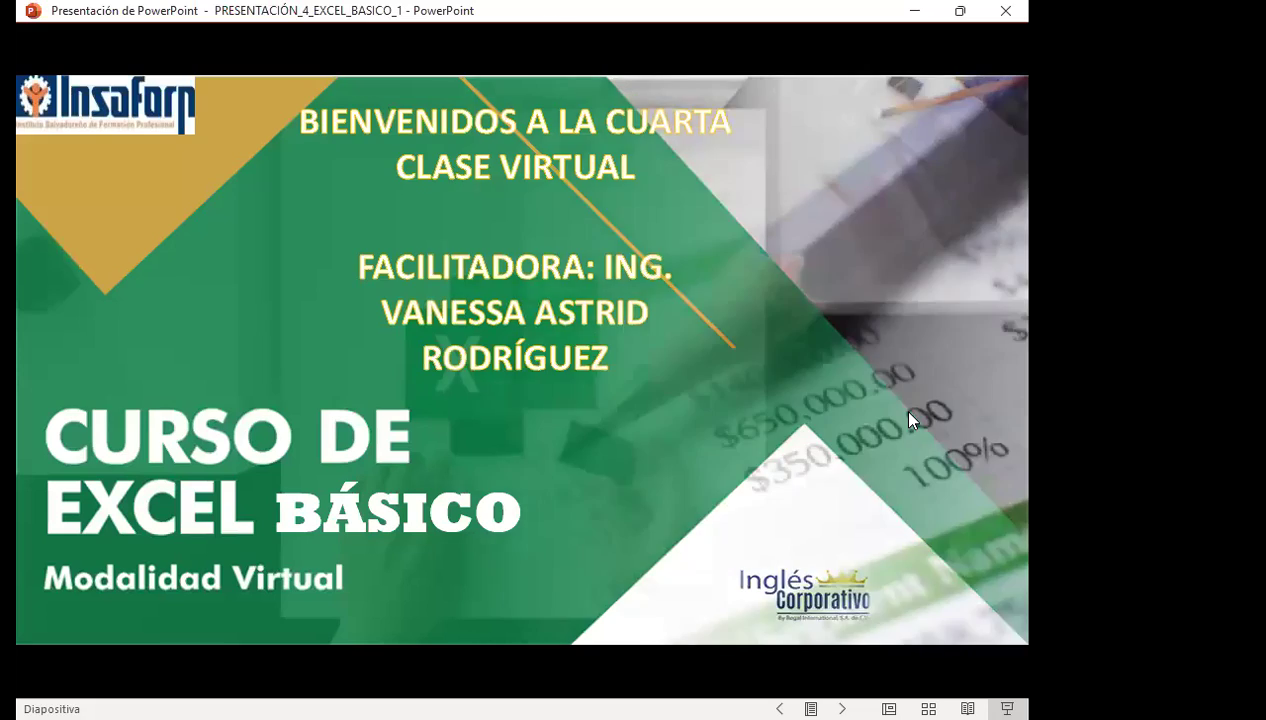
left_click(912, 420)
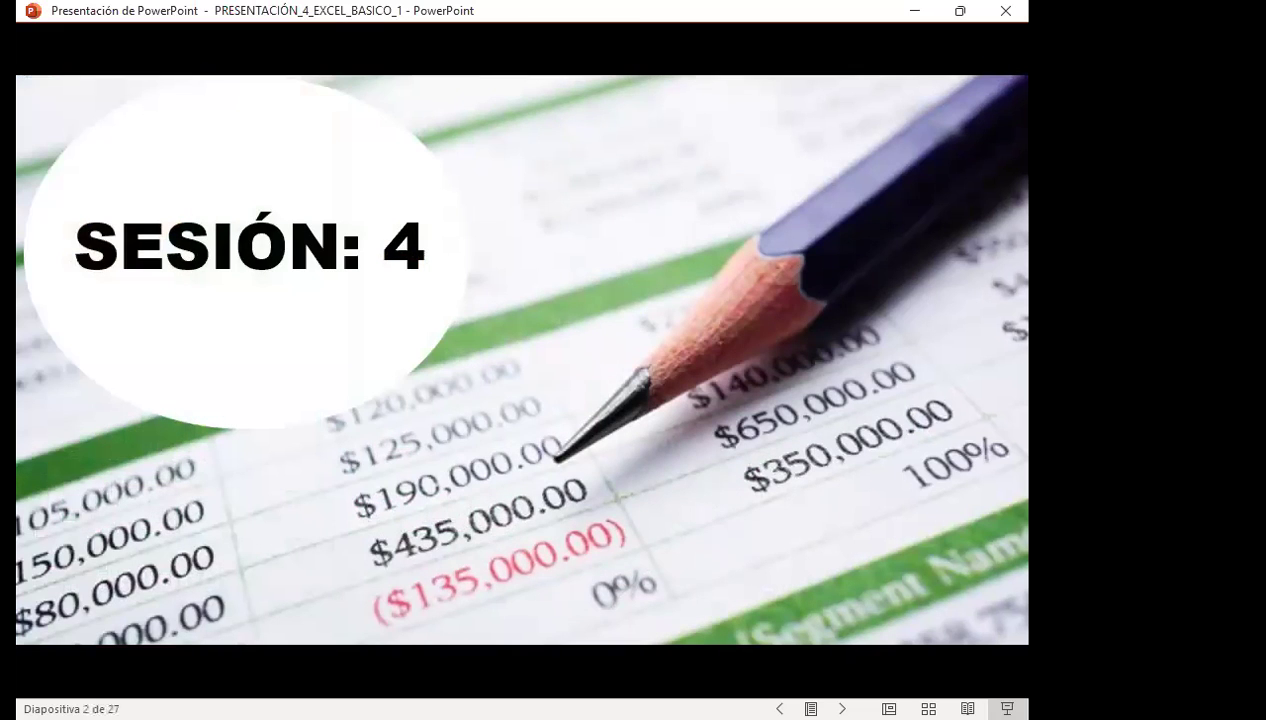
key("Right")
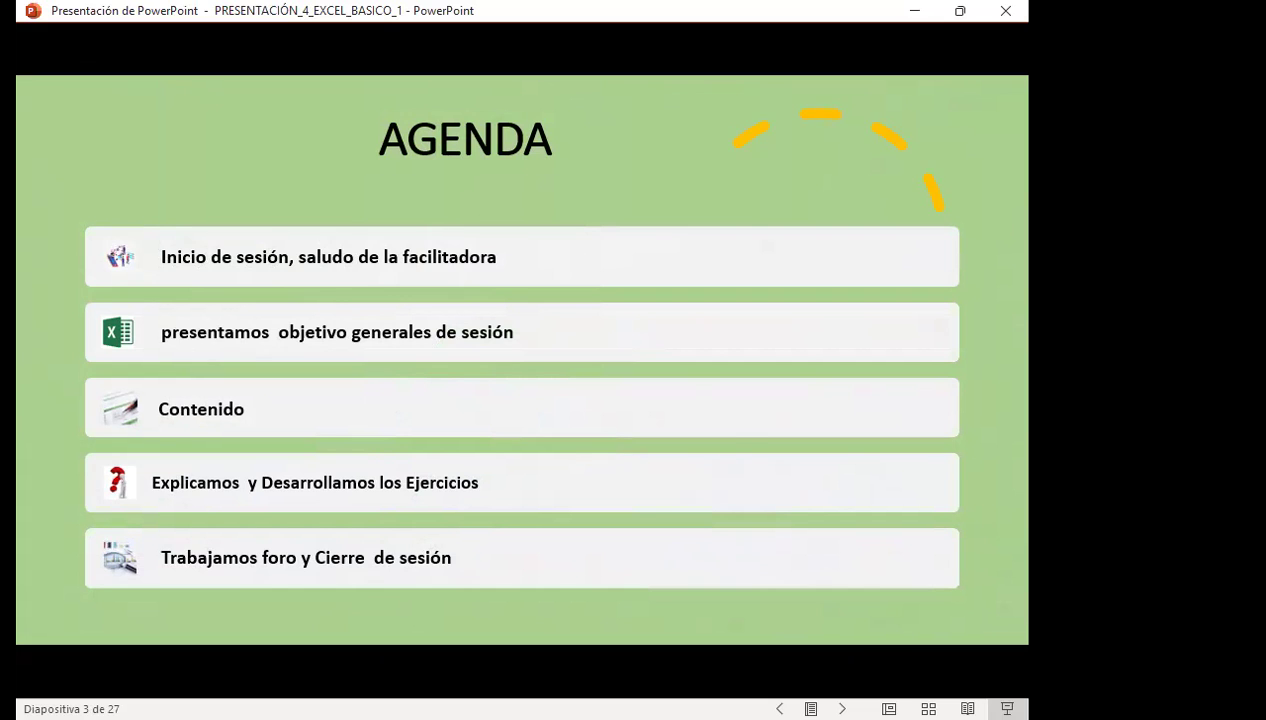
Step: Advance the slideshow to slide 4, Objetivo general de la sesión
key("Right")
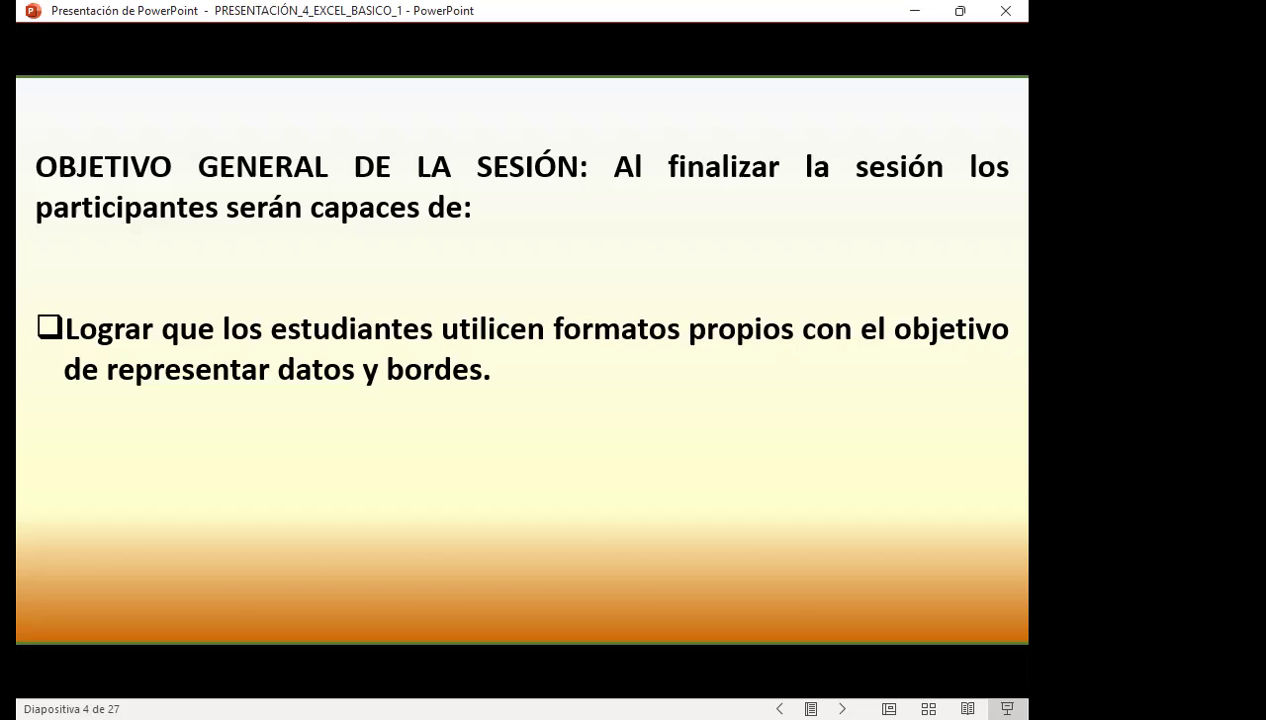
Step: Advance to slide 5 on hiding sheets and hiding or showing rows and columns
key("Right")
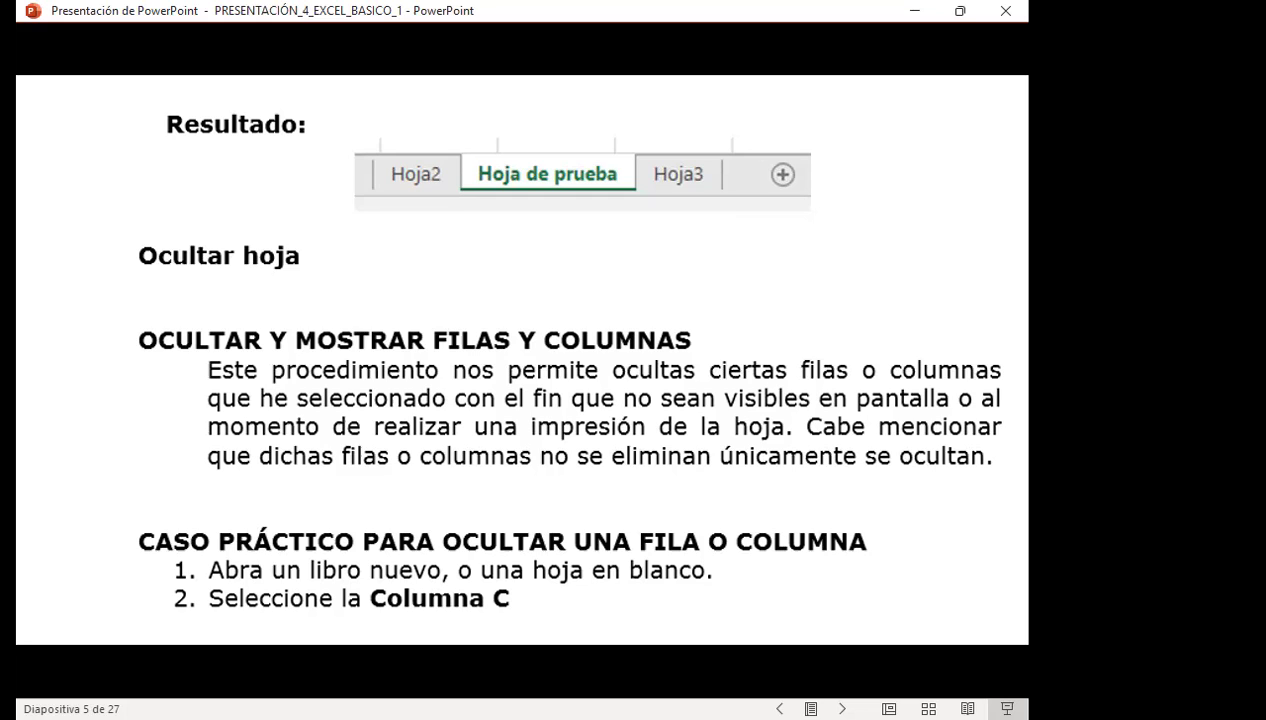
Step: Advance to slide 6, Formato de Celdas, with its four-step procedure
key("Right")
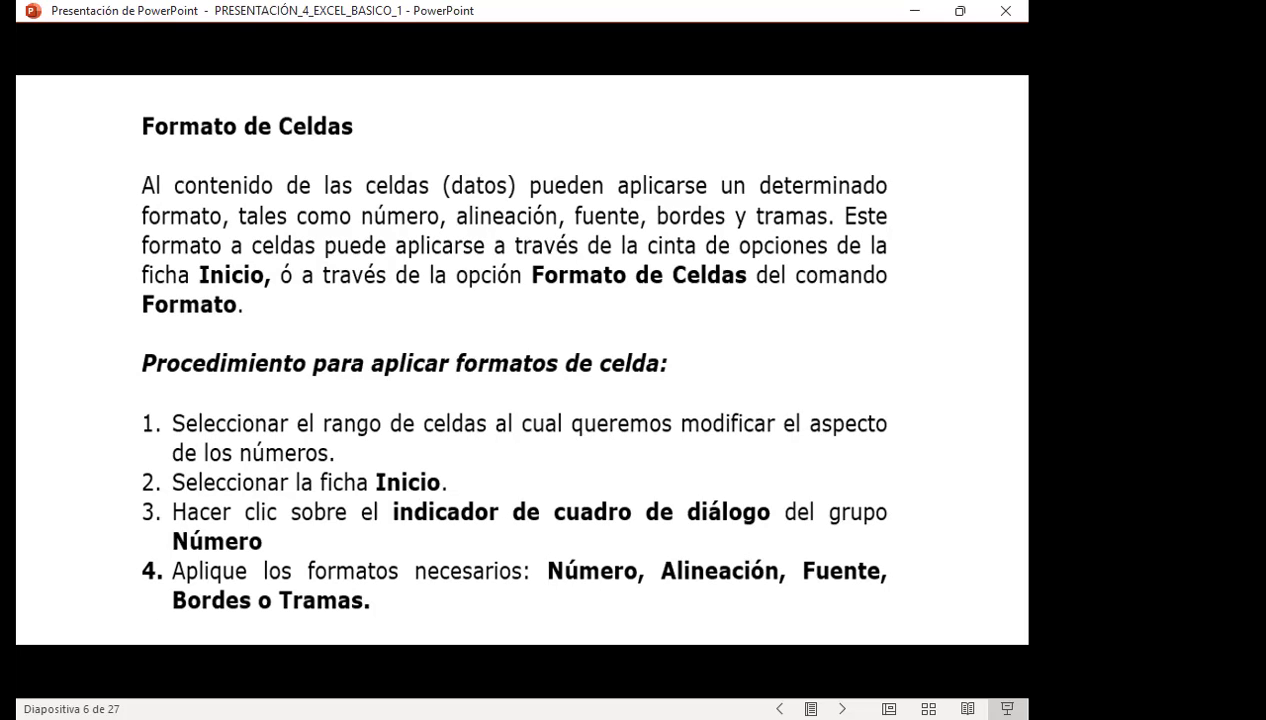
Step: Advance to slide 7, Ficha Número, picturing the dialog's number categories
key("Right")
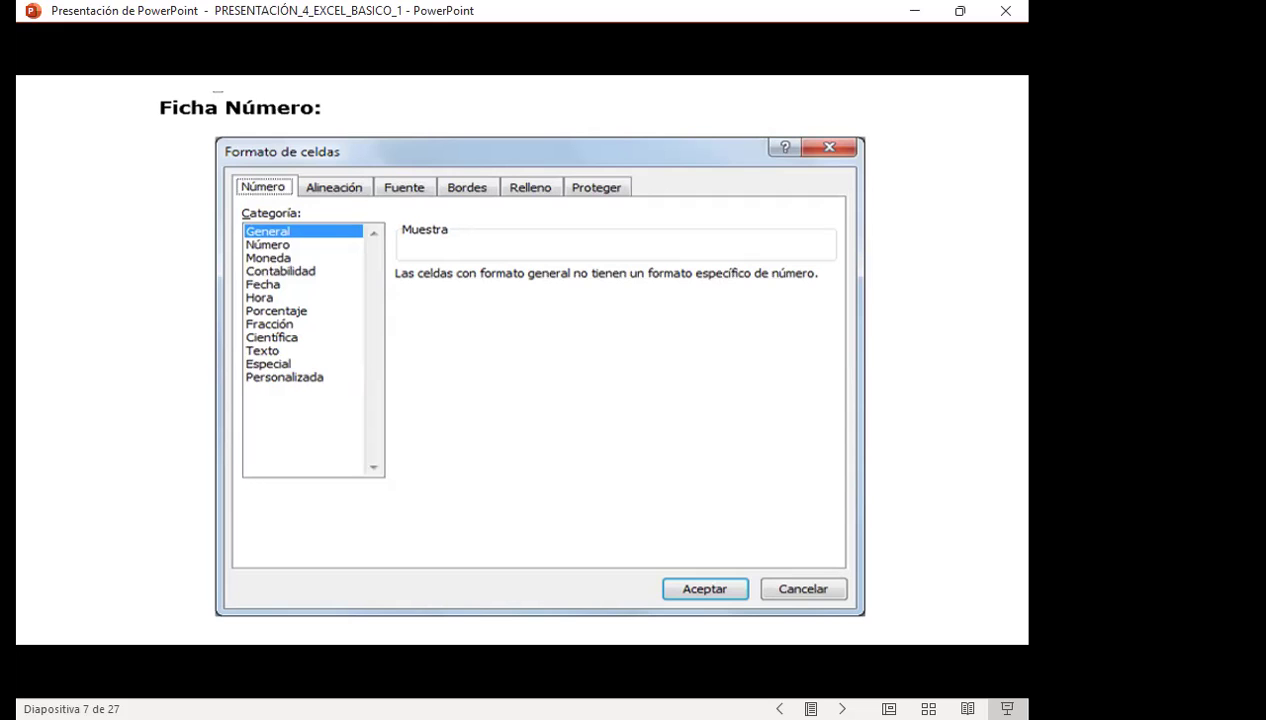
Step: Advance two slides, past the number-format list, to slide 9, Ficha Alineación
key("Right")
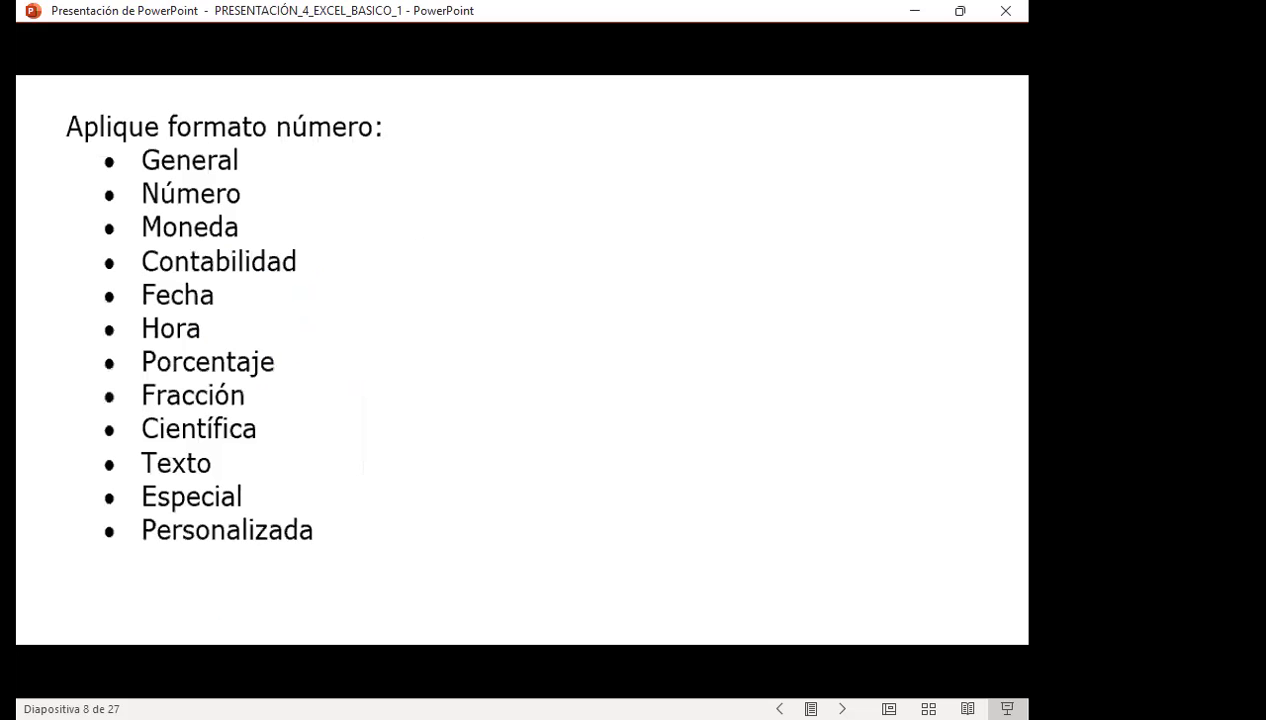
key("Right")
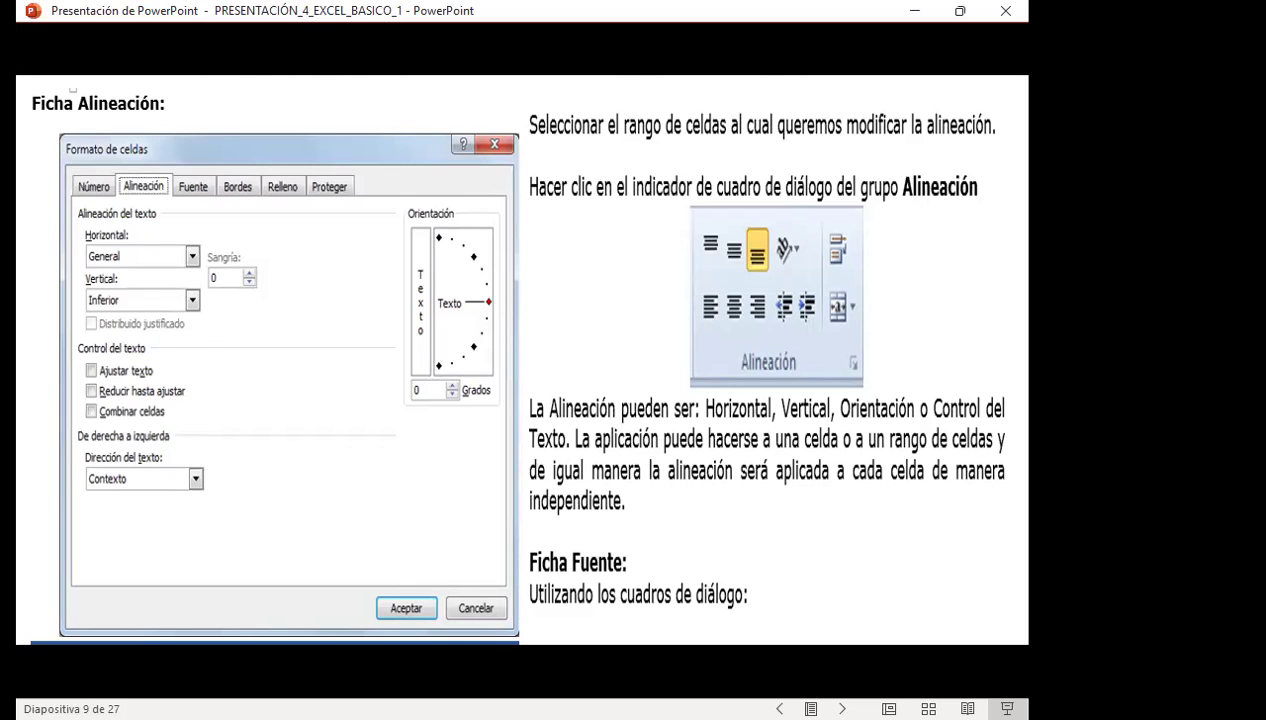
Step: Advance to slide 10 covering the Ficha Fuente font settings
key("Right")
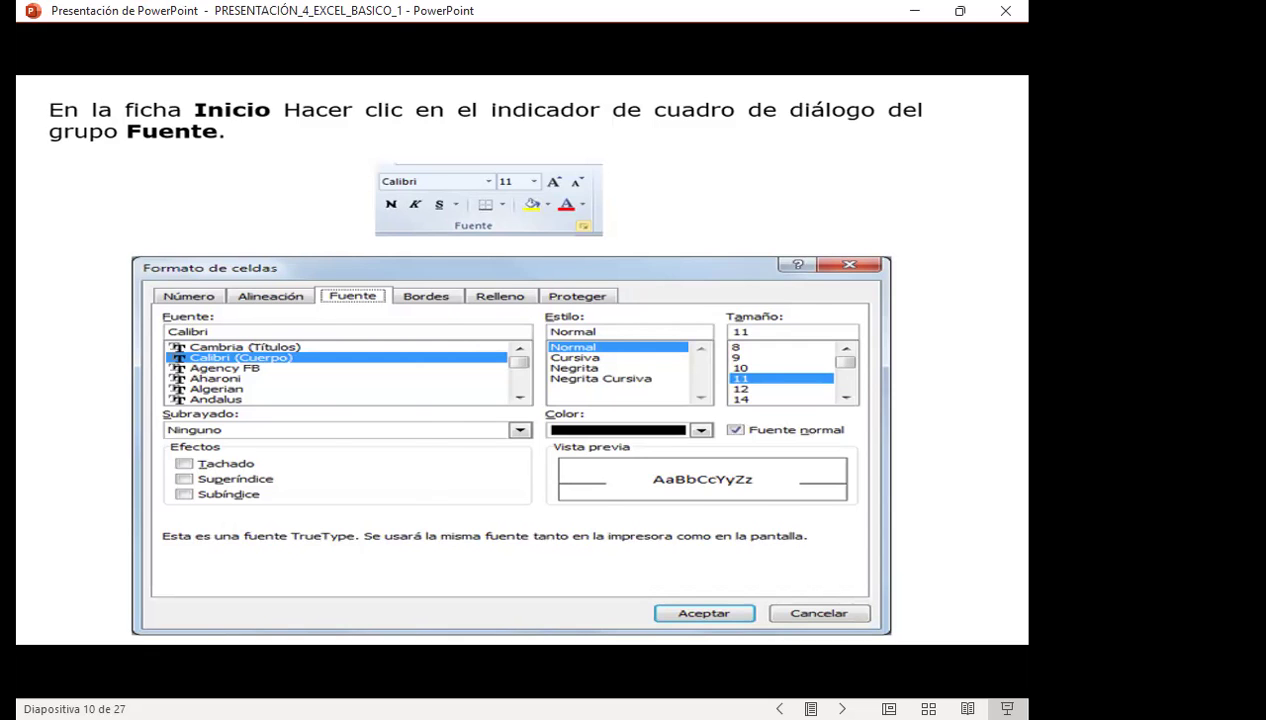
Step: Advance the PowerPoint slideshow to the next slide, on cell formatting and borders
key("Right")
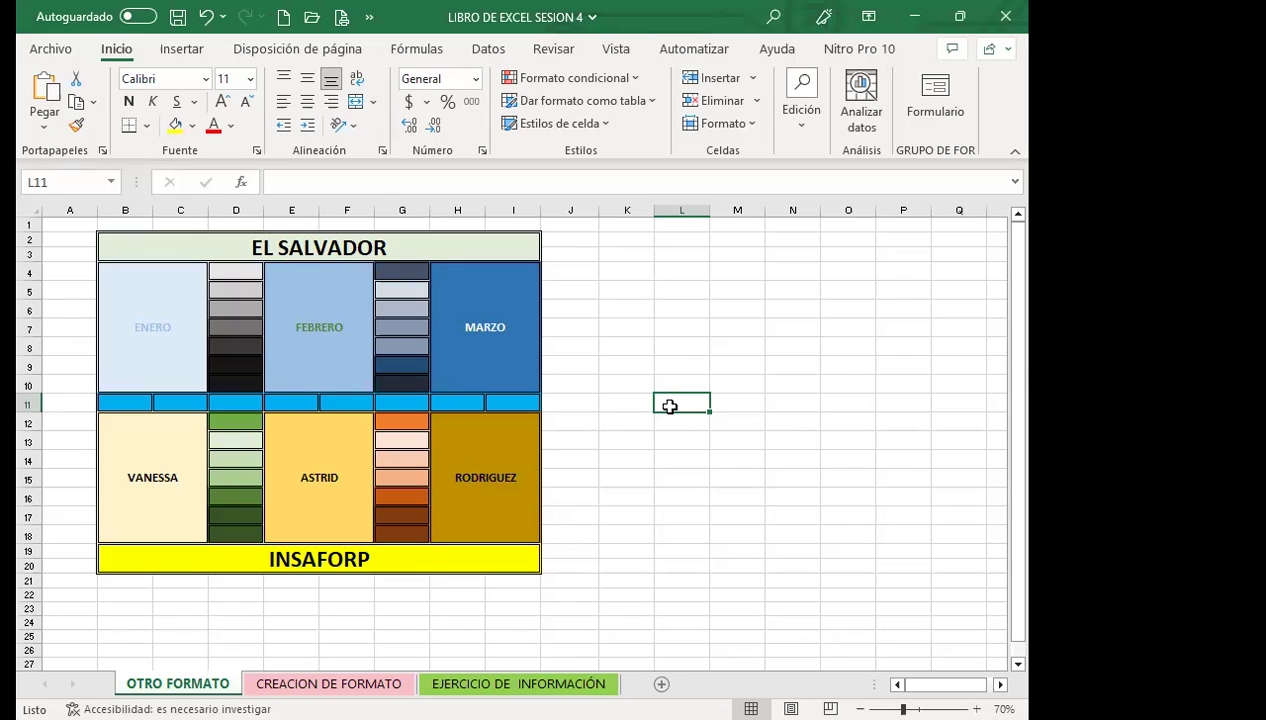
Step: Add a new sheet, put all borders on A1:F17, and select header row A1:F1
left_click(661, 684)
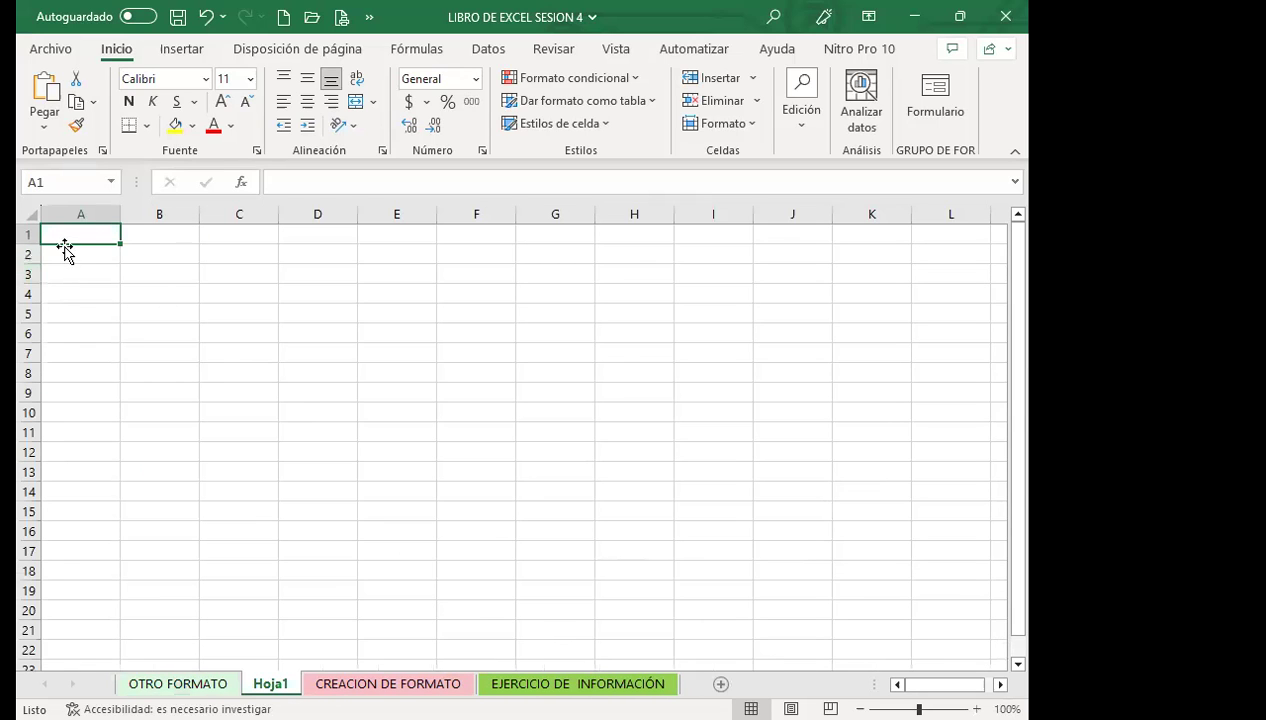
mouse_move(78, 238)
left_mouse_down()
mouse_move(484, 523)
mouse_move(484, 554)
left_mouse_up()
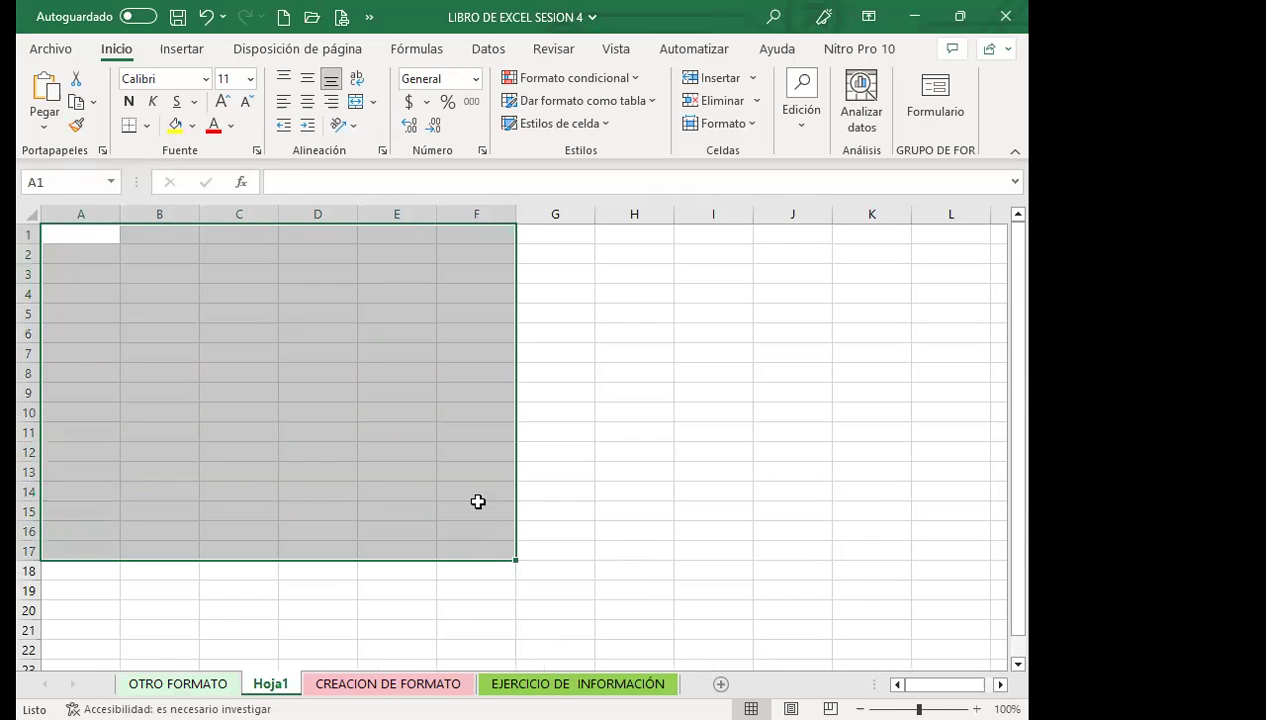
left_click(147, 126)
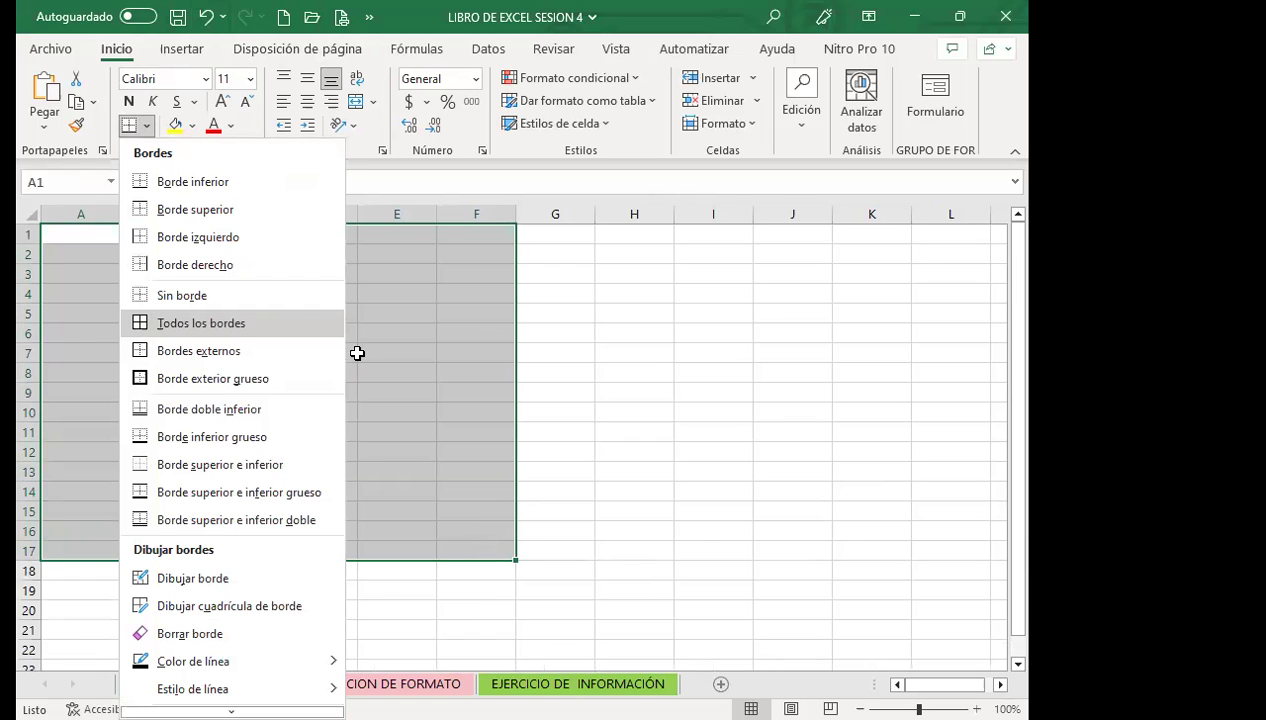
left_click(200, 323)
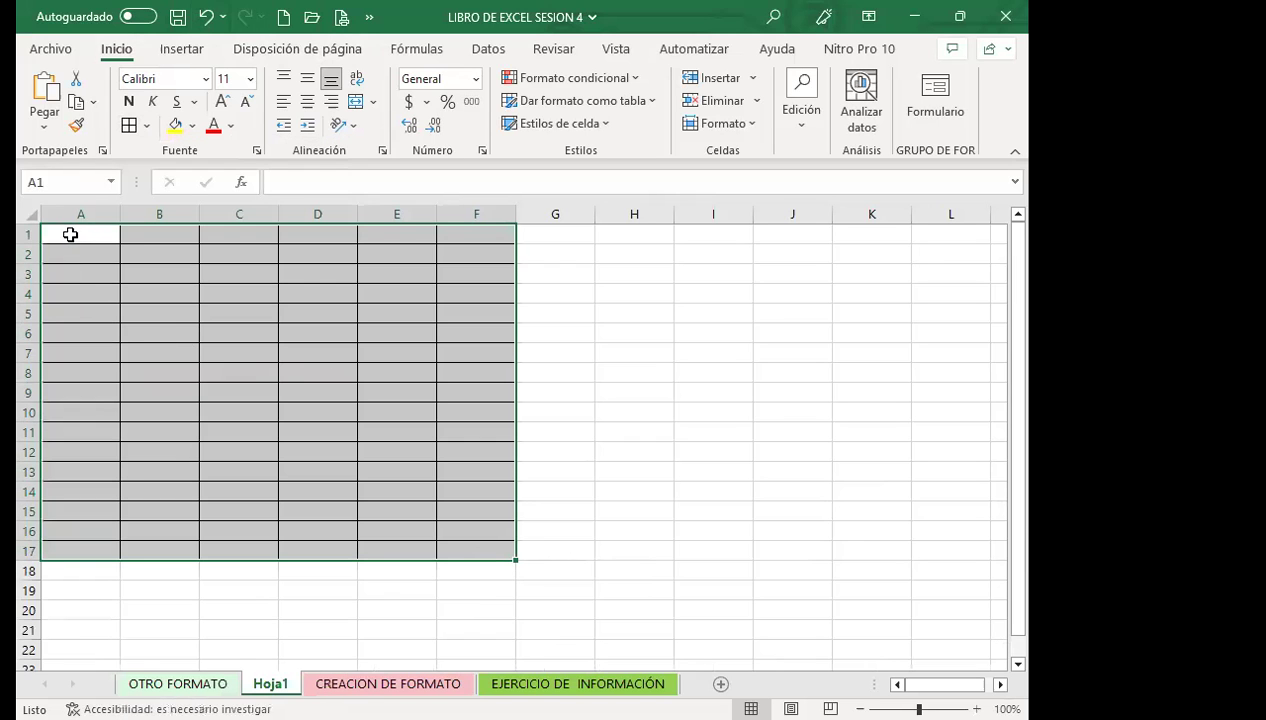
left_click_drag(85, 234, 463, 230)
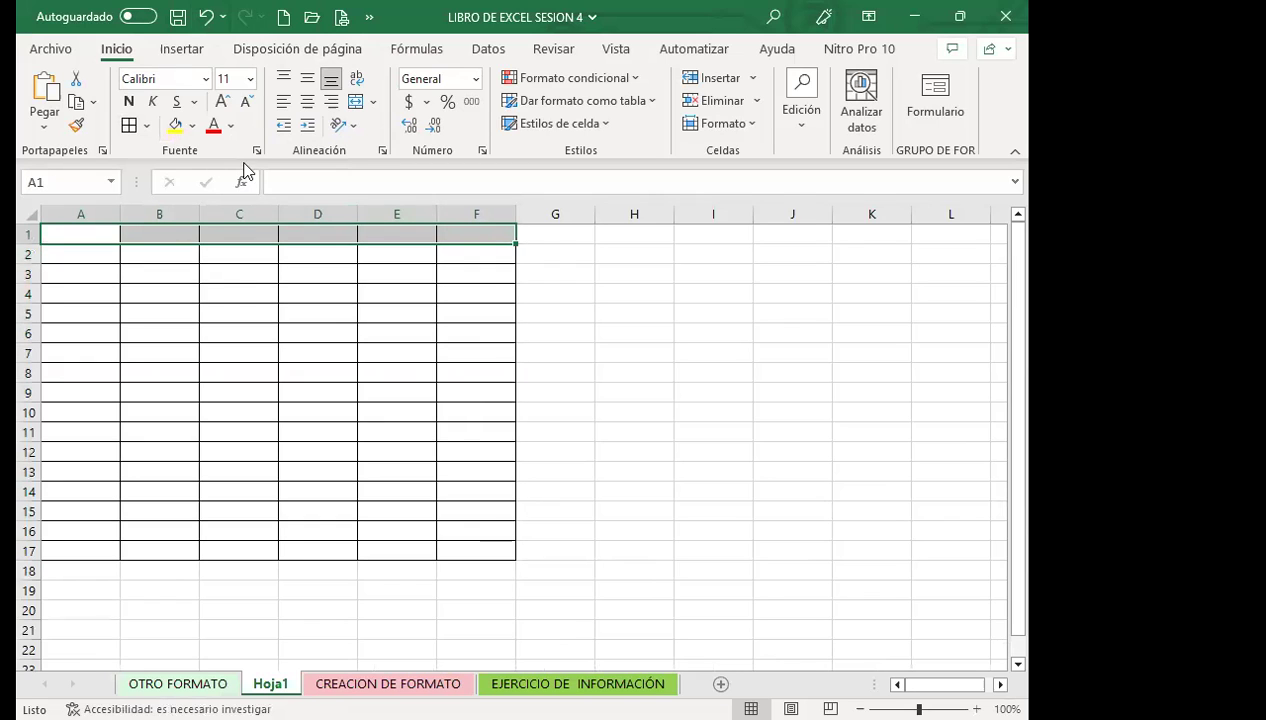
Step: Fill the header row A1:F1 yellow and make its text bold
left_click(192, 126)
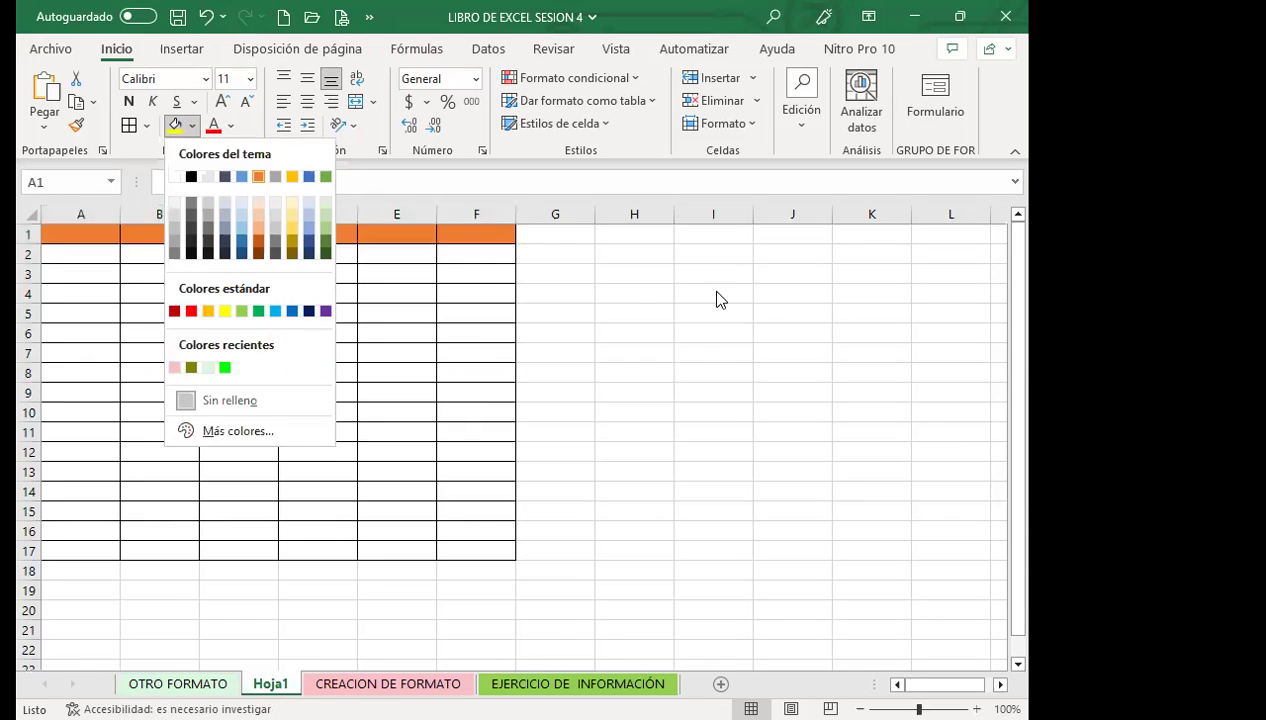
left_click(176, 126)
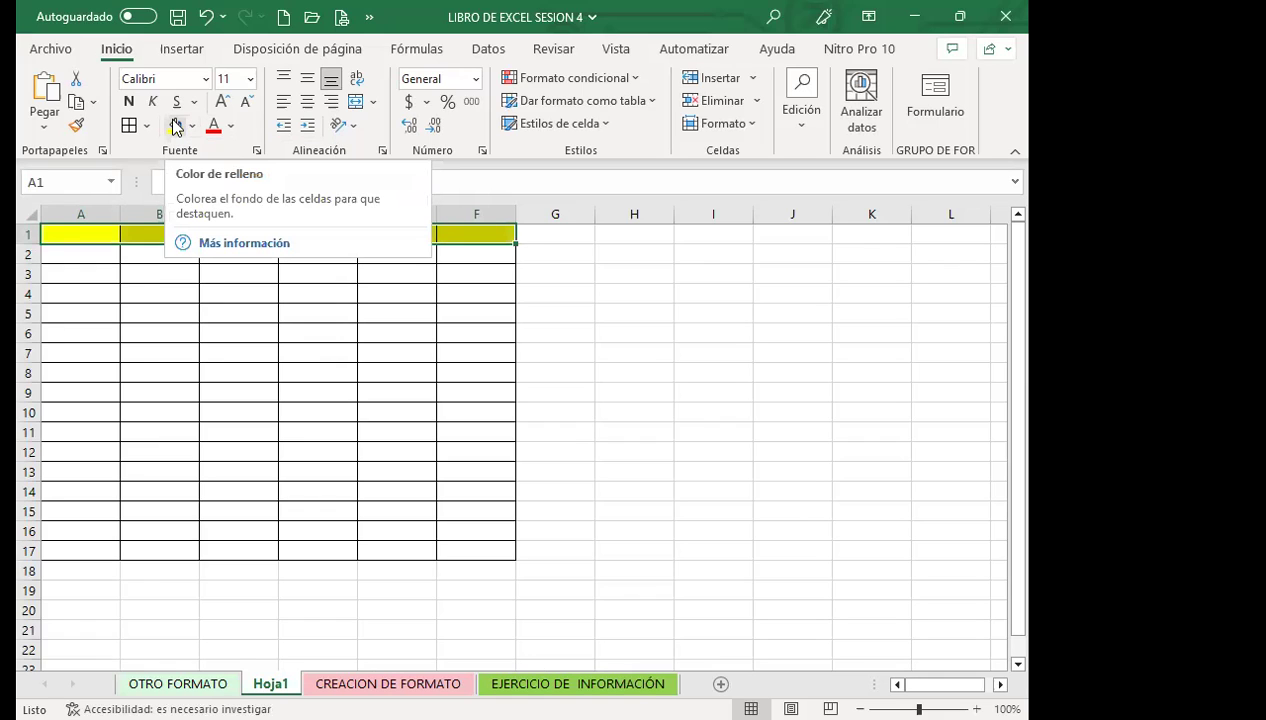
left_click(129, 104)
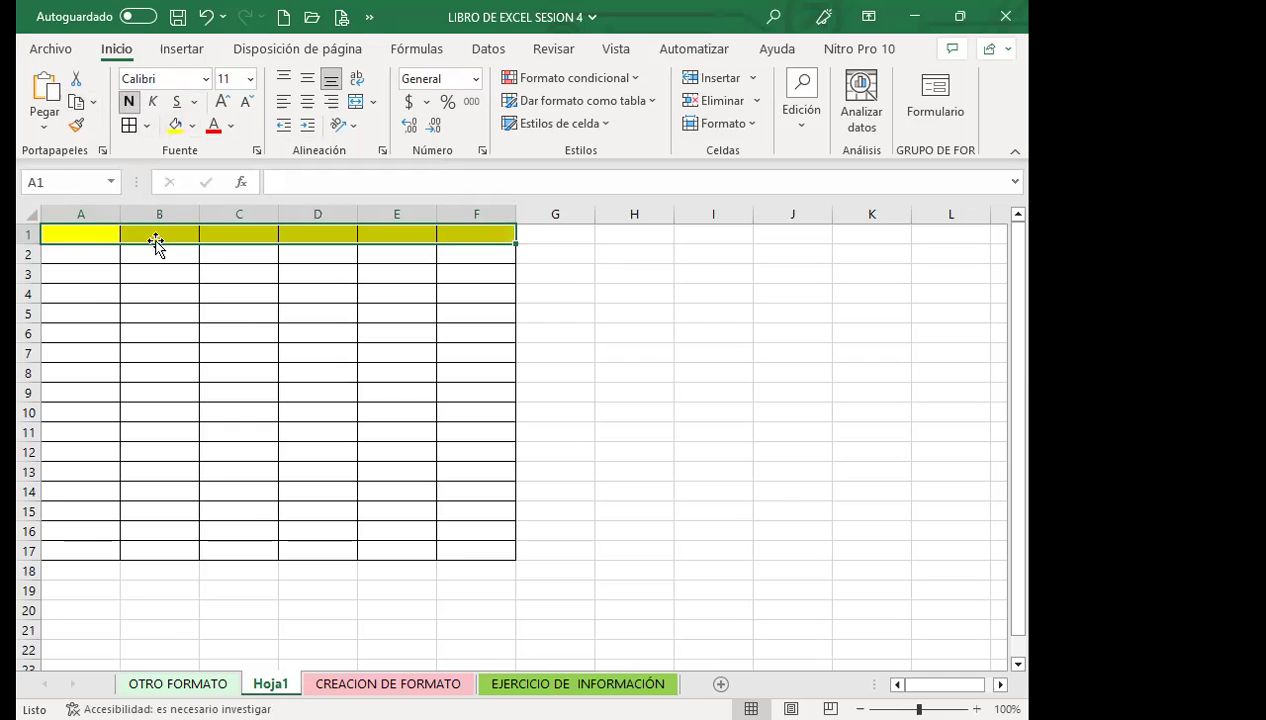
left_click(105, 308)
left_click(204, 337)
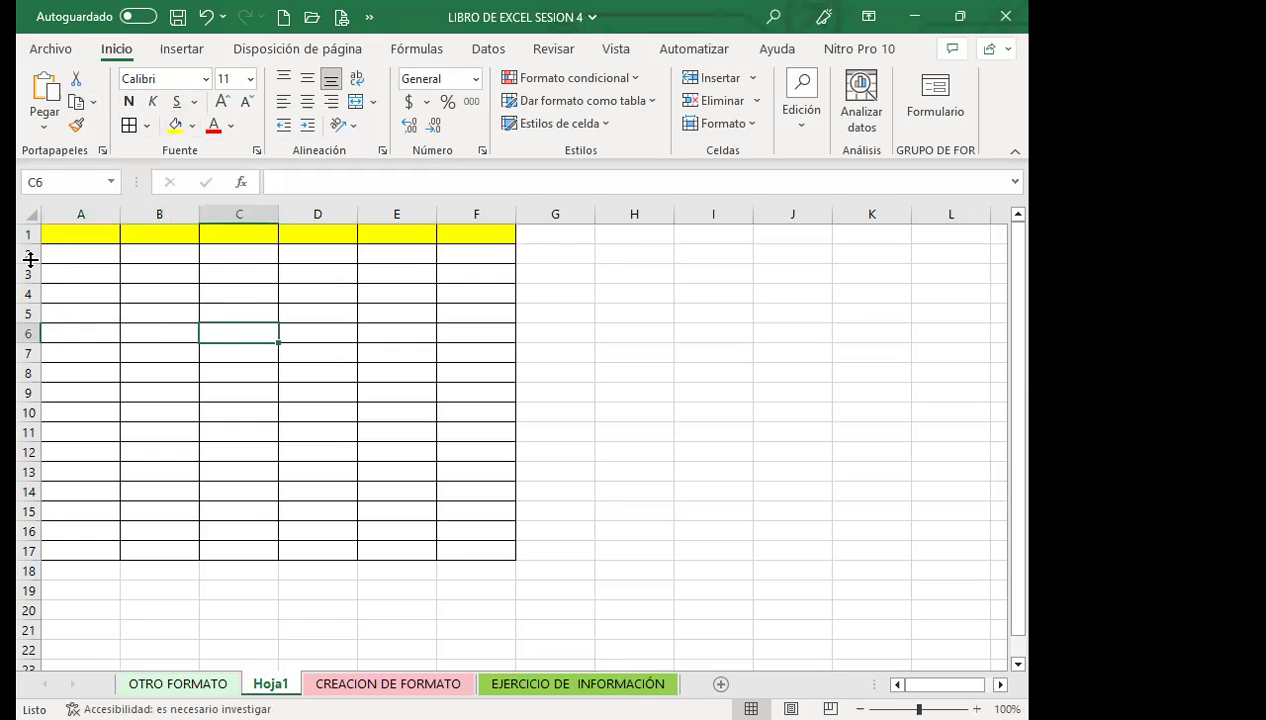
Step: Make row 1 taller and refill A1:F1 light green, then a custom cyan
mouse_move(30, 244)
left_mouse_down()
mouse_move(30, 261)
mouse_move(206, 235)
mouse_move(450, 252)
left_mouse_up()
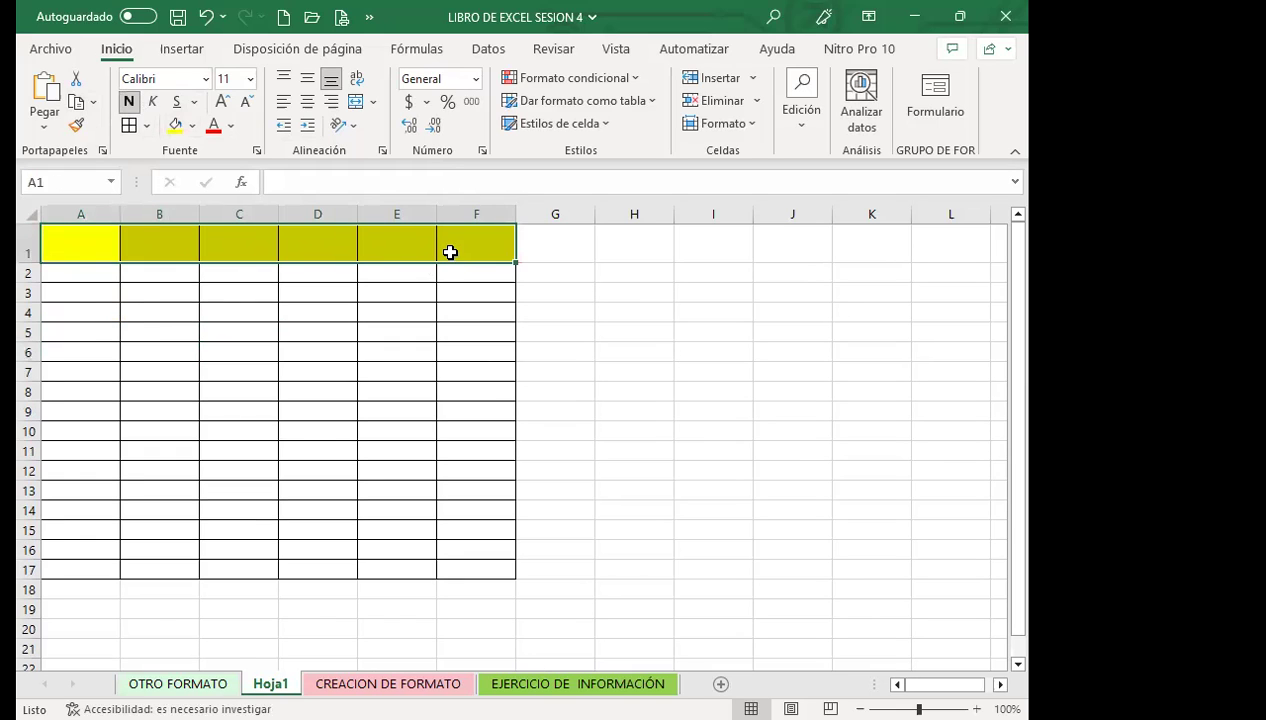
left_click(193, 127)
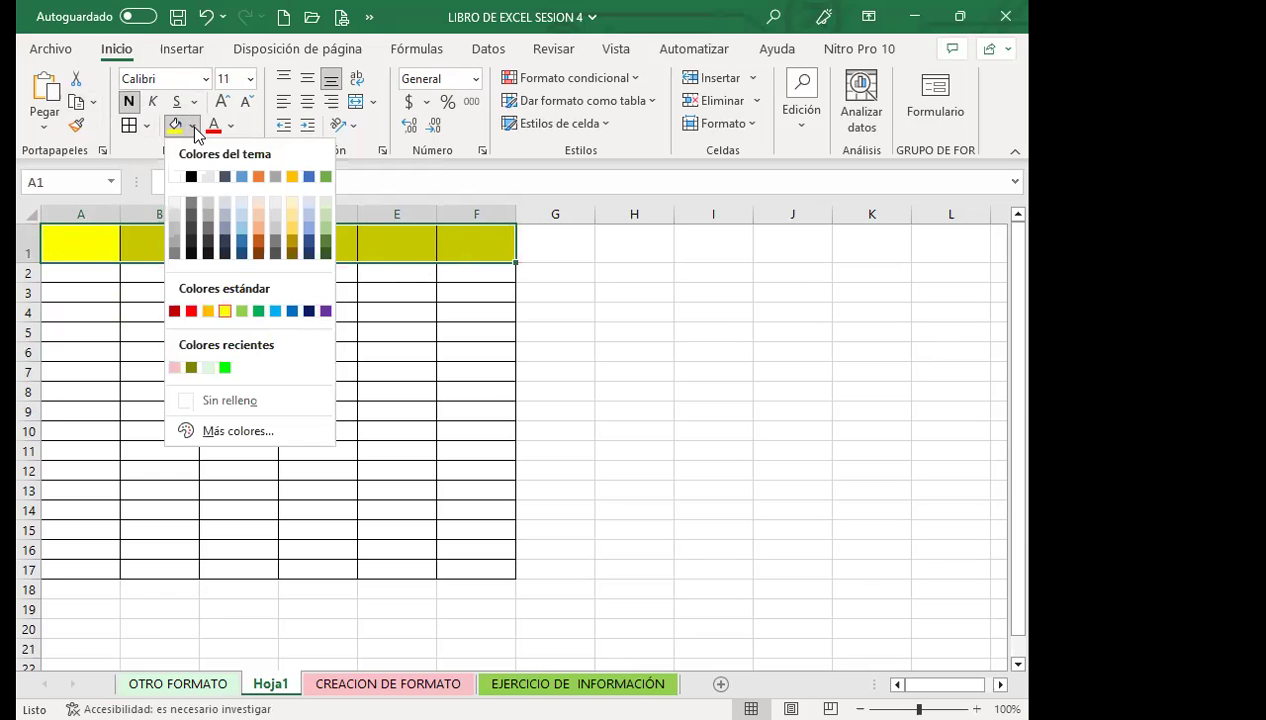
left_click(242, 312)
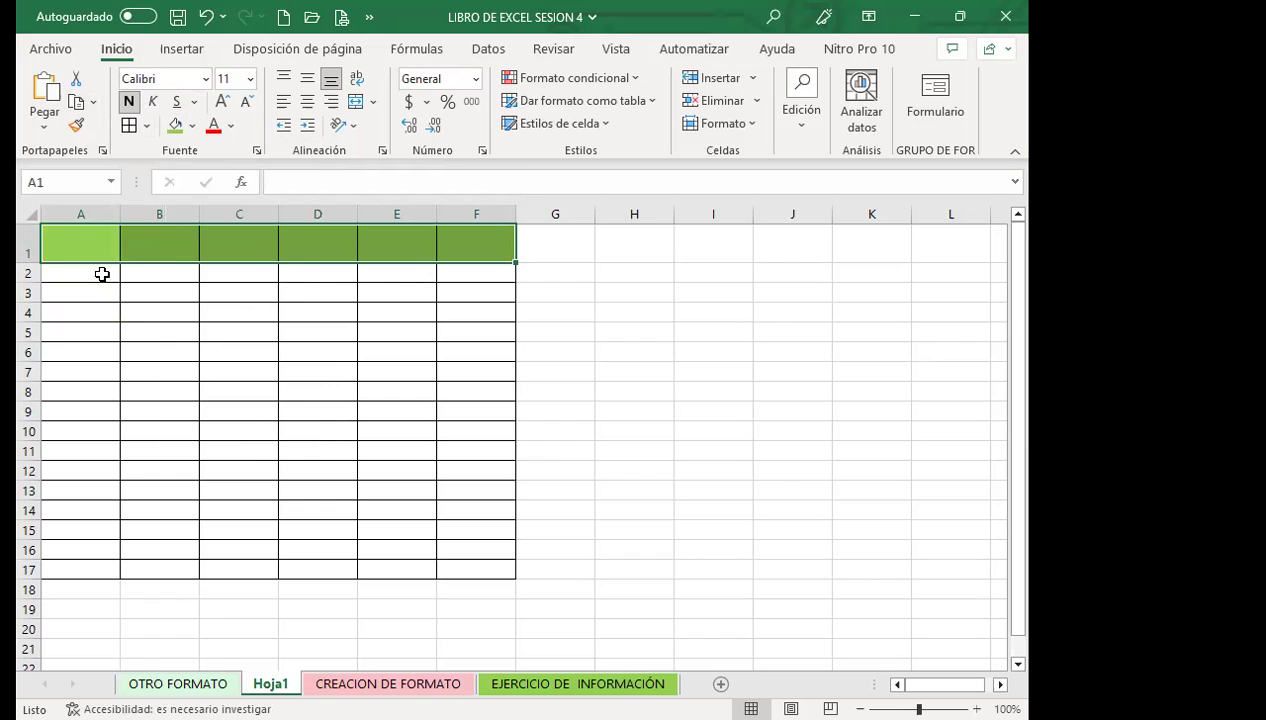
left_click(193, 124)
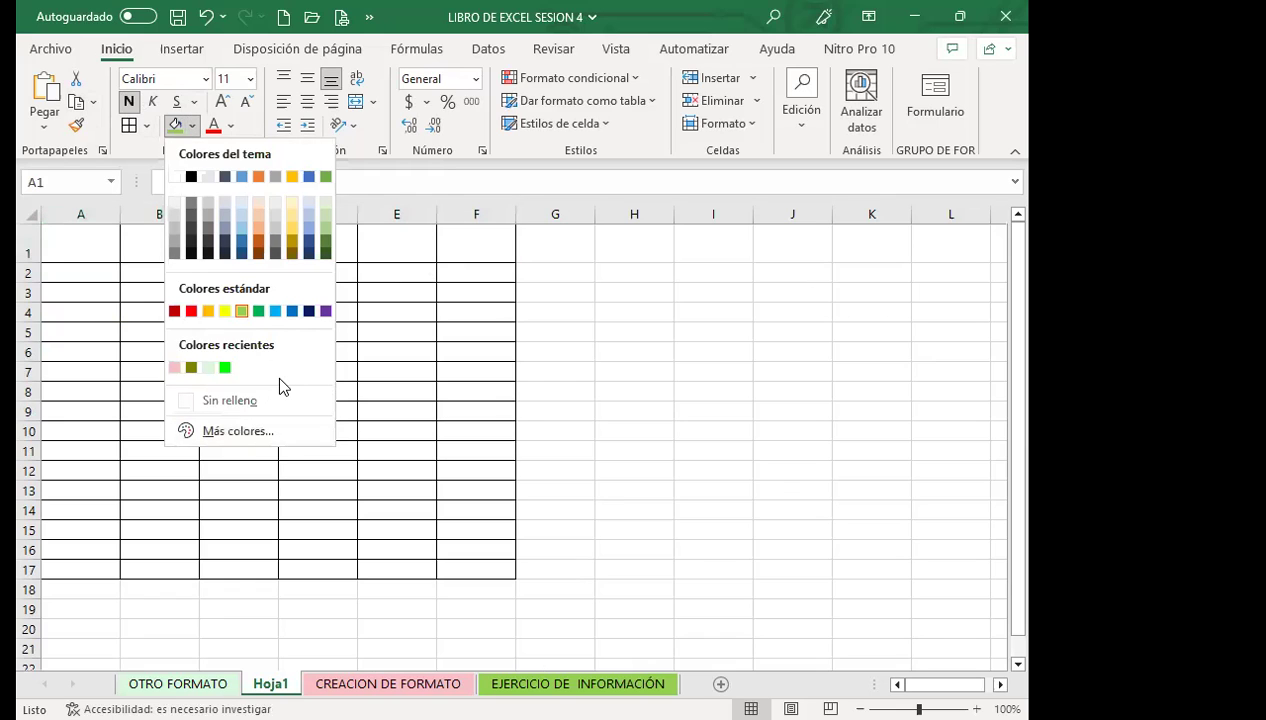
left_click(203, 431)
left_click(456, 348)
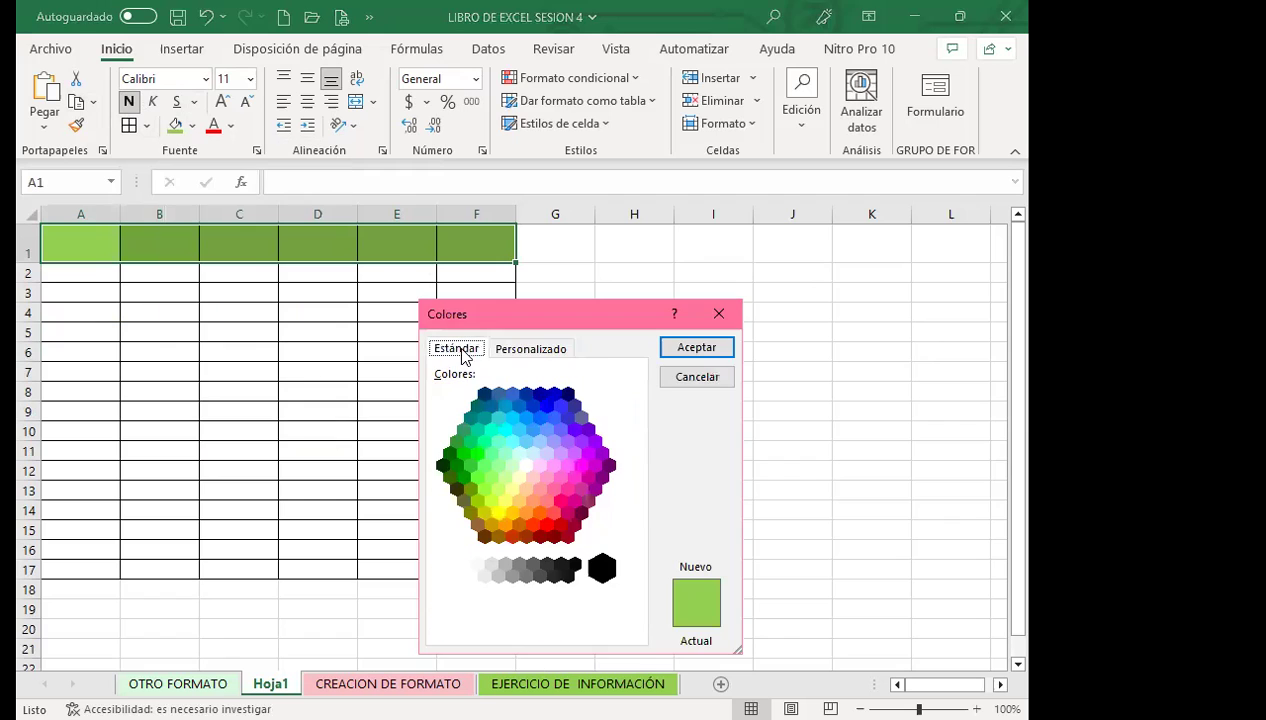
left_click(505, 430)
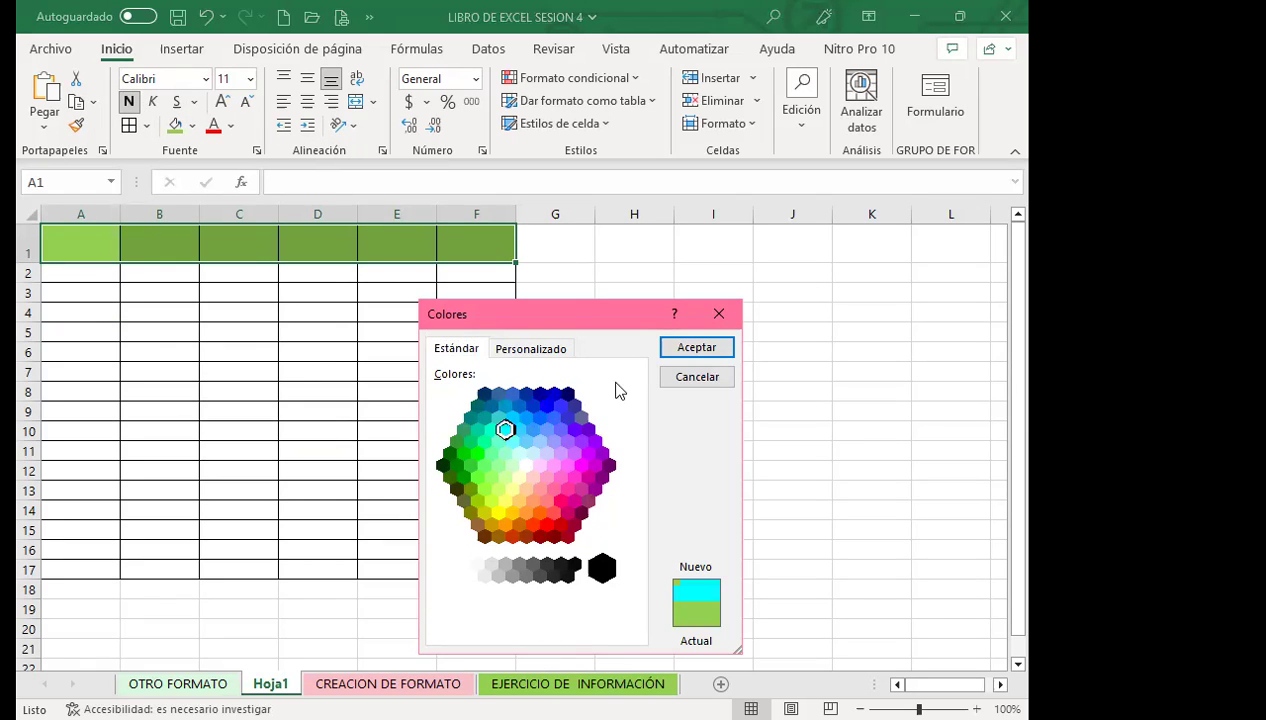
left_click(714, 352)
left_click(238, 312)
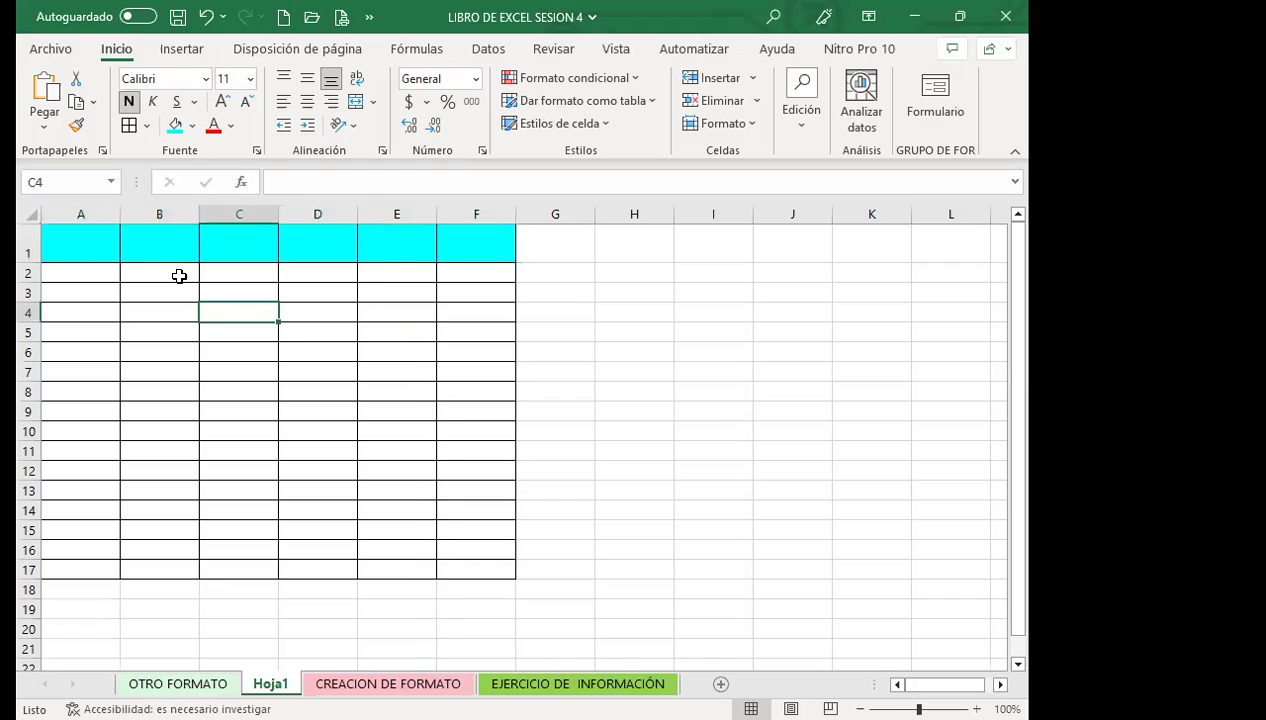
Step: Make cell A1 bold with Ctrl+N and review the fill colours
left_click(192, 136)
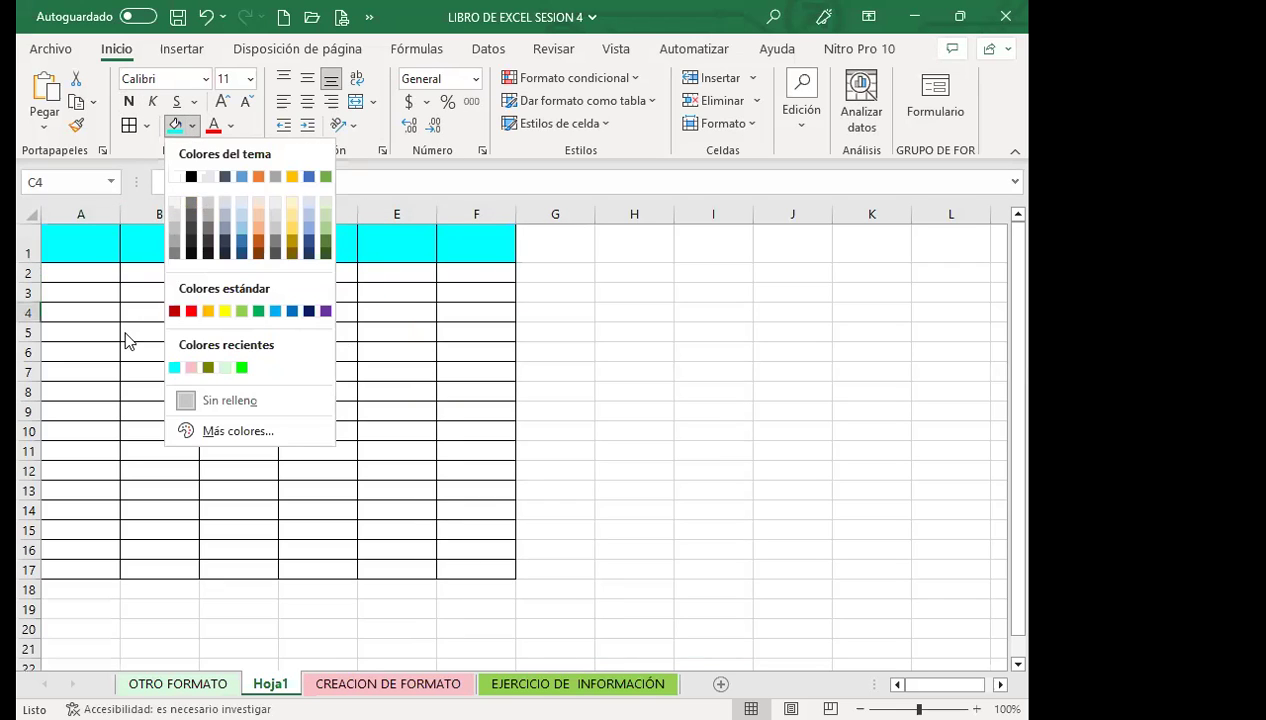
left_click(86, 236)
key("ctrl+n")
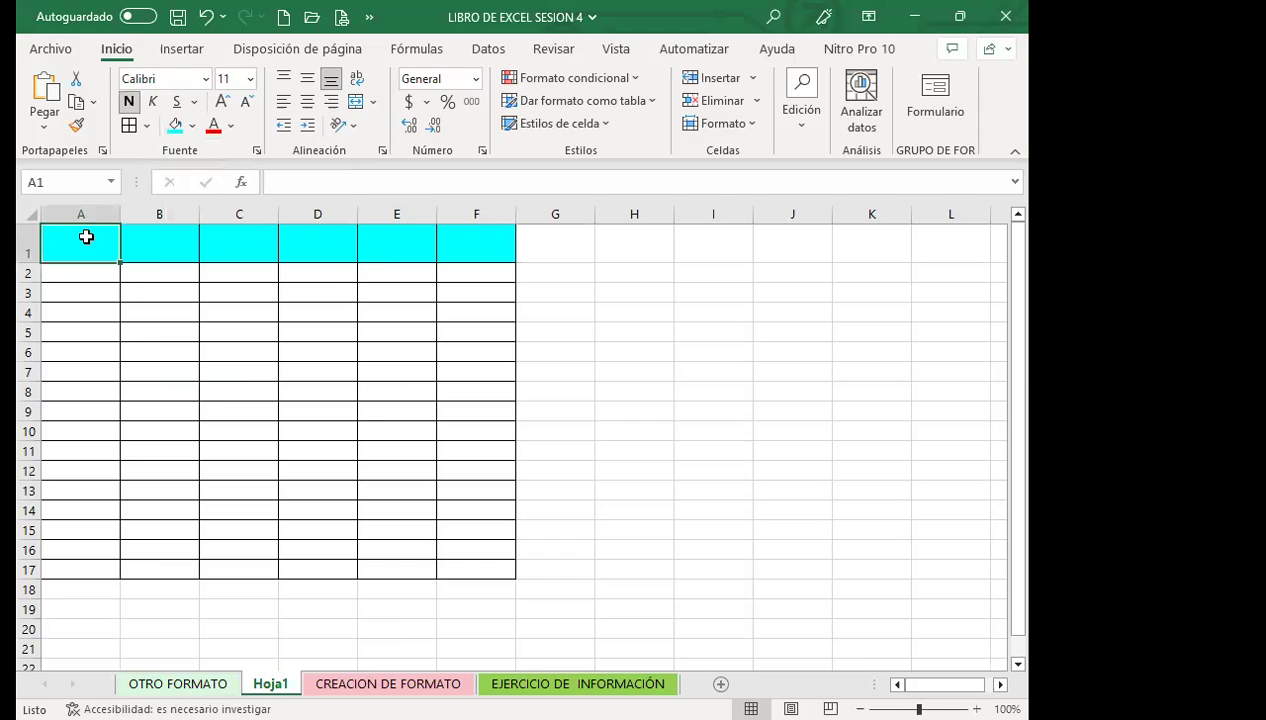
left_click(192, 132)
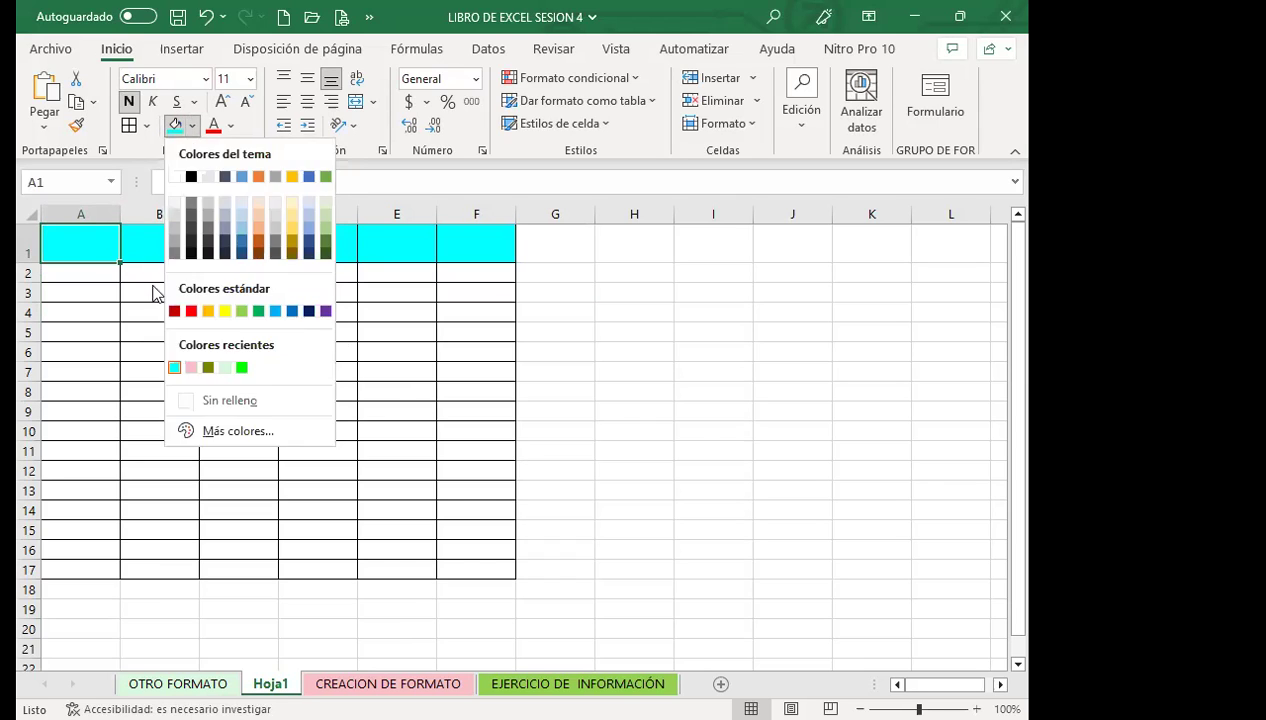
left_click(104, 270)
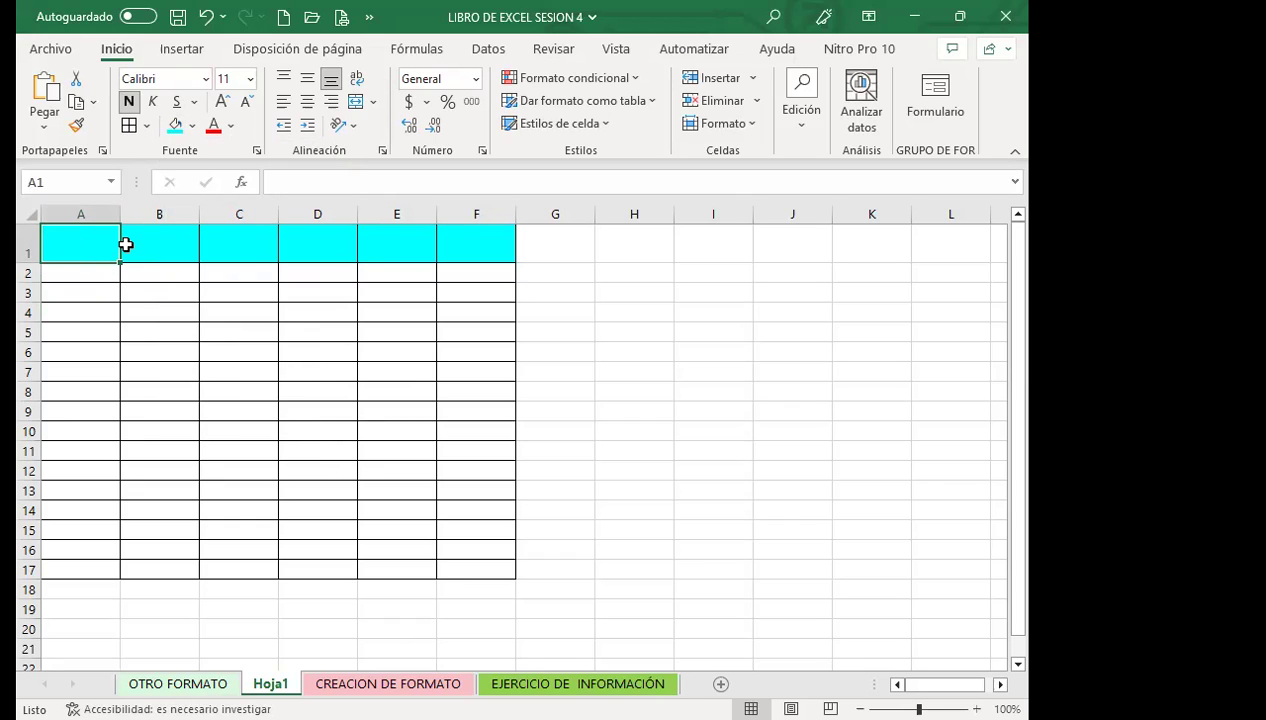
Step: Enter EXCEL in cell A1 and centre it
type("excel")
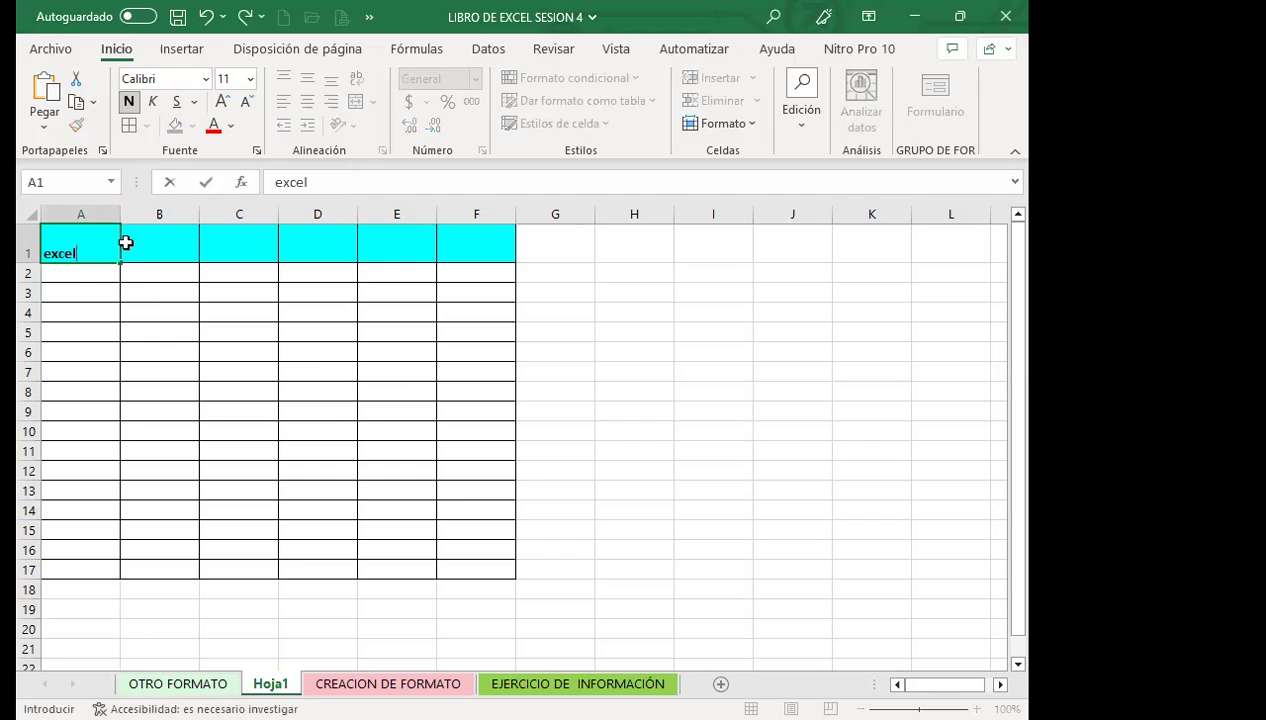
left_click(90, 242)
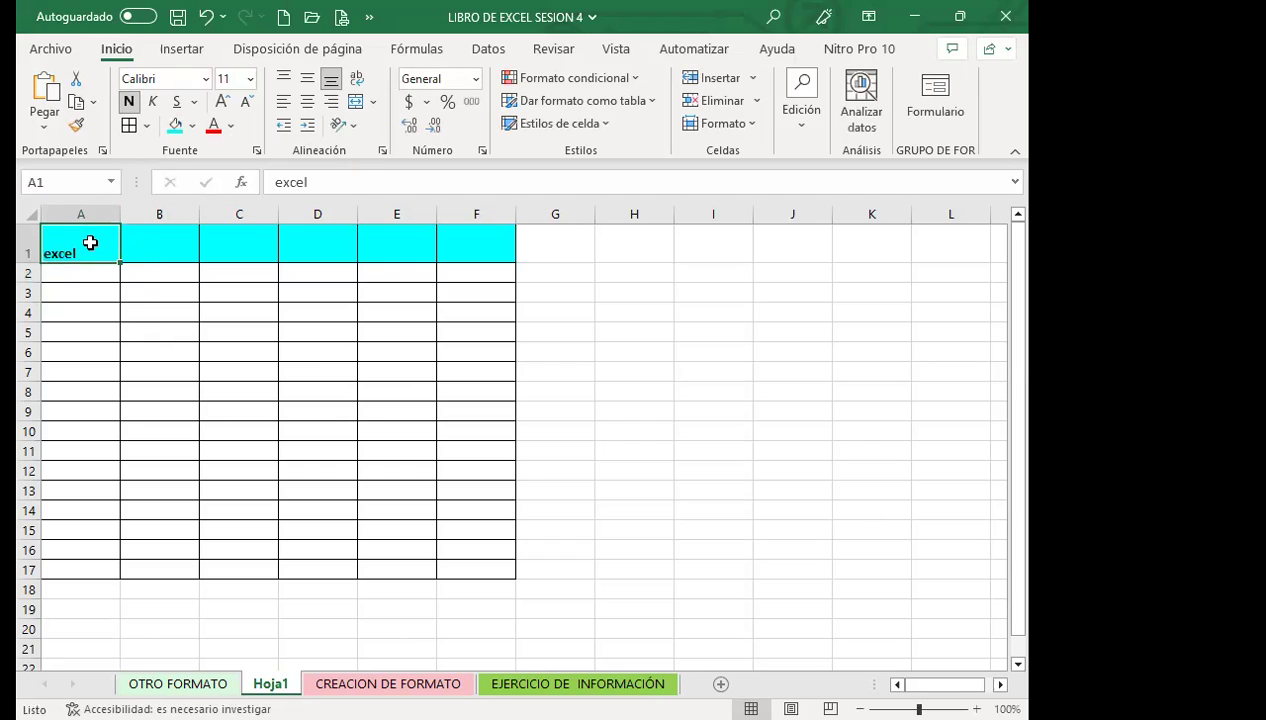
type("EXCEL")
left_click(90, 268)
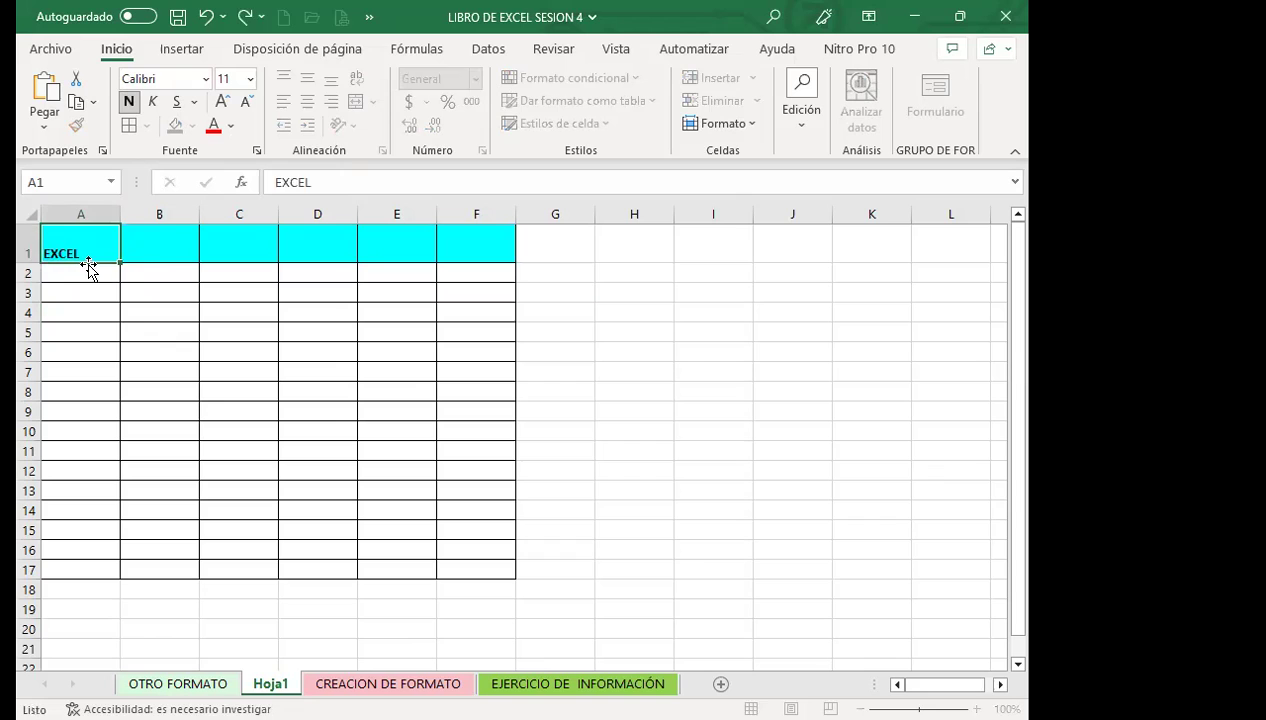
left_click(73, 235)
left_click(307, 101)
Step: Colour the EXCEL text gold, then change it to a darker orange
left_click(229, 126)
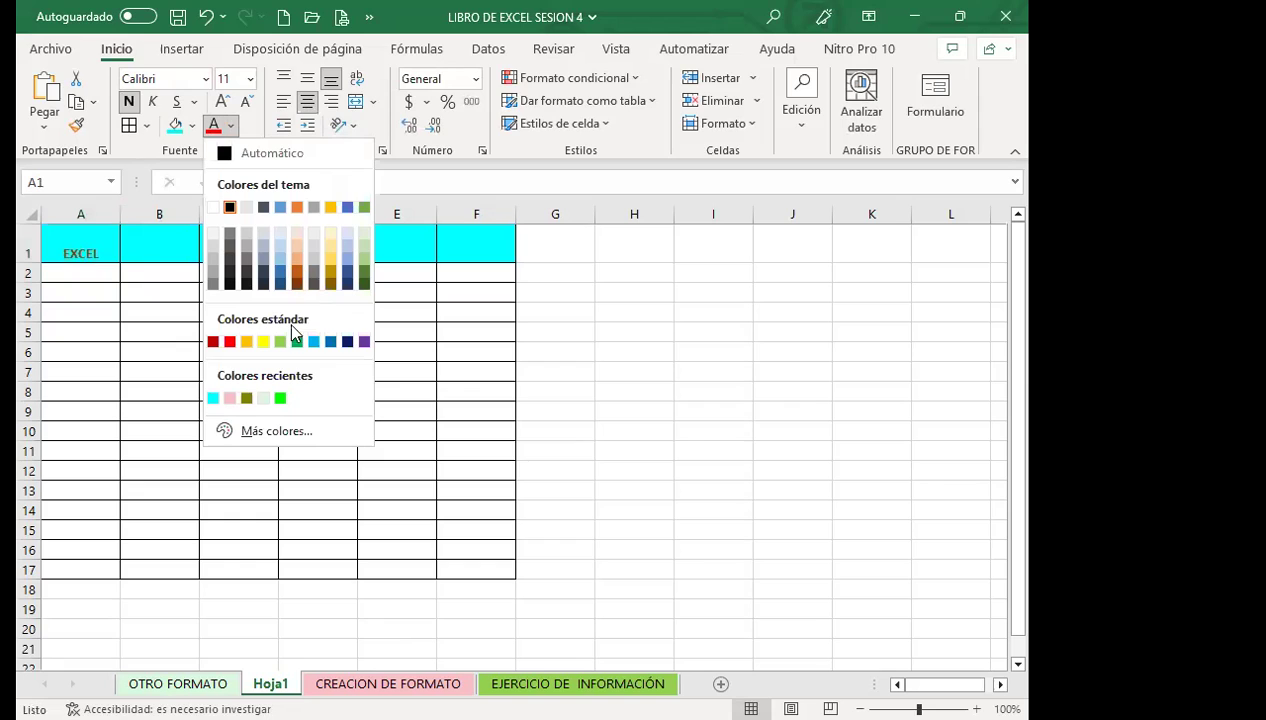
left_click(333, 262)
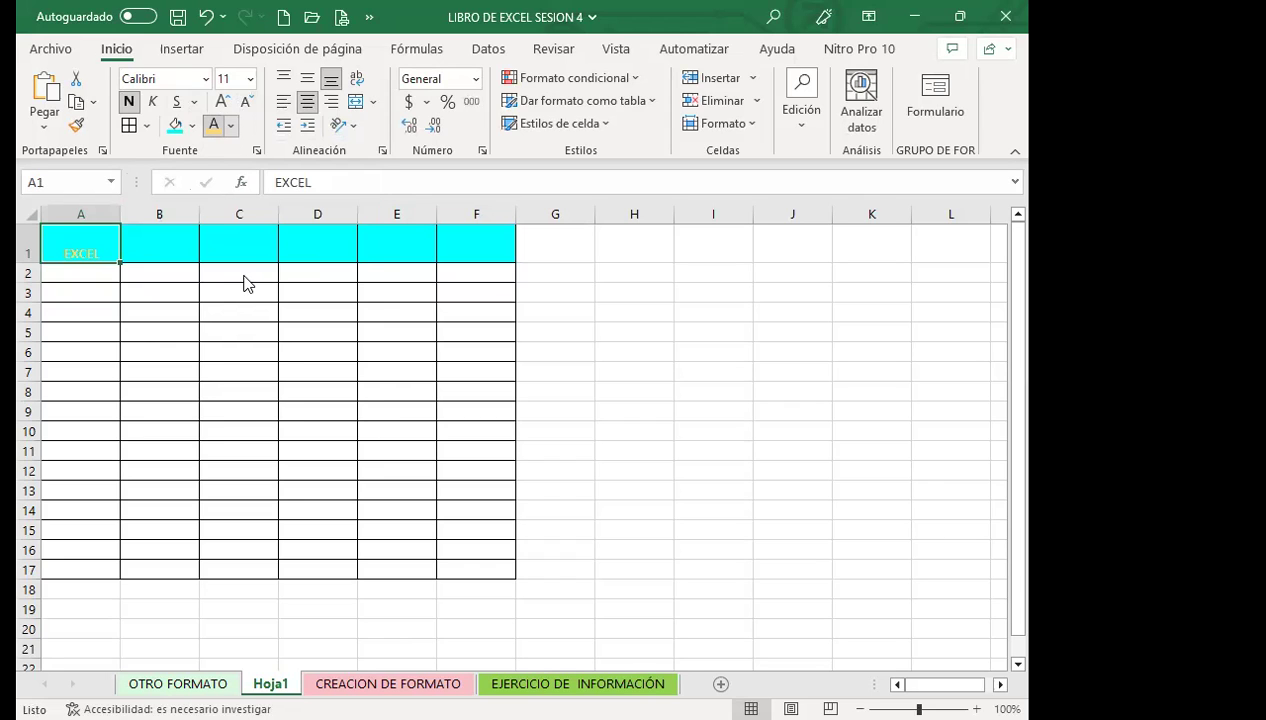
left_click(231, 125)
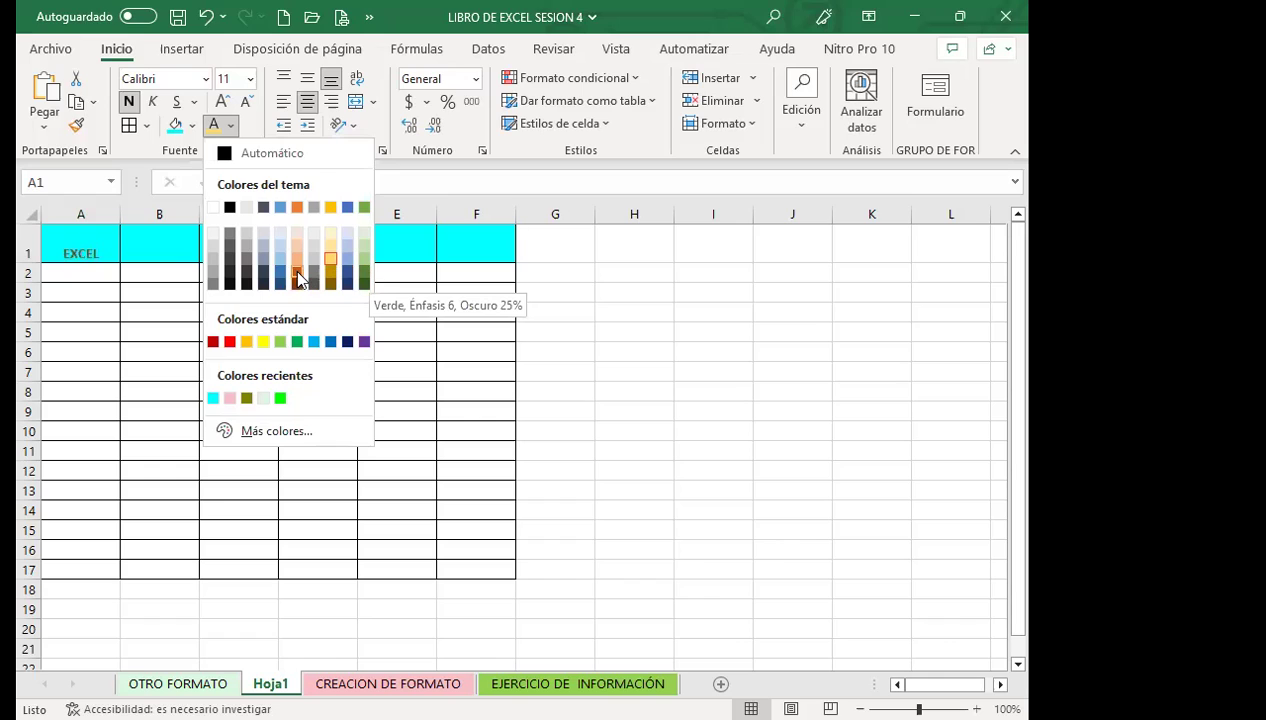
left_click(161, 345)
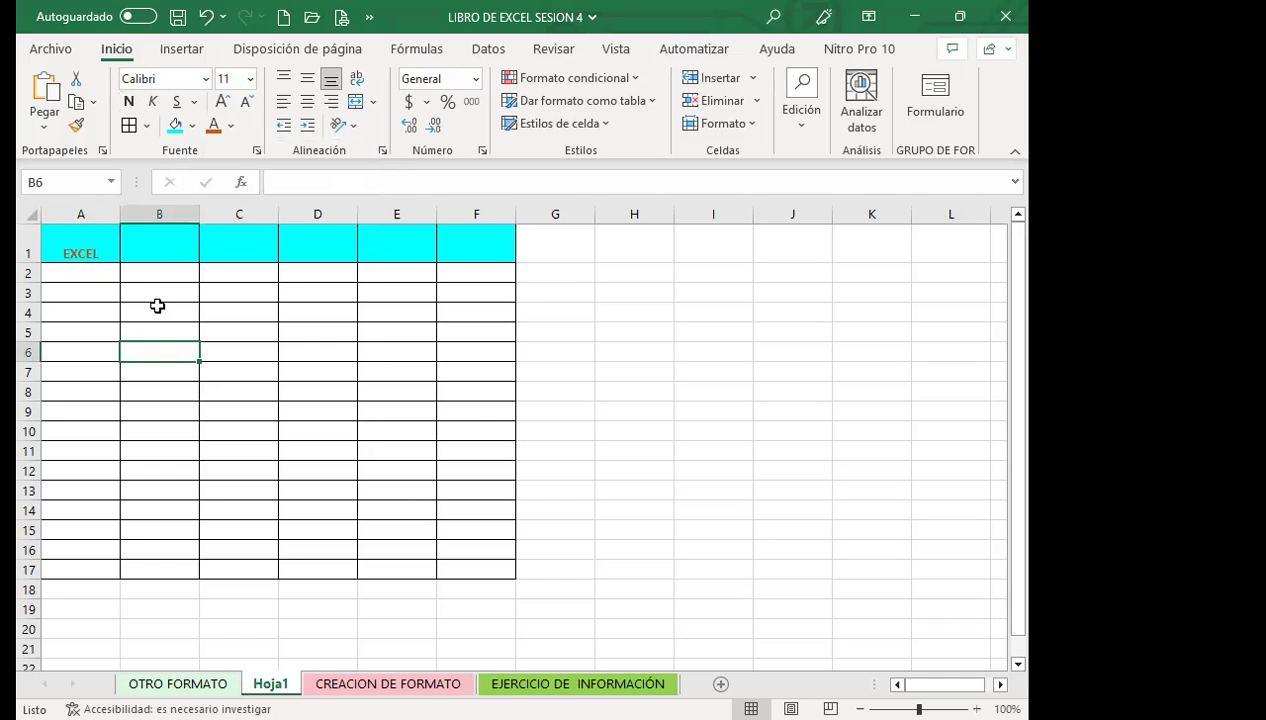
Step: Leave the Hoja1 practice cells and open the OTRO FORMATO sheet with the EL SALVADOR layout
left_click_drag(56, 277, 82, 302)
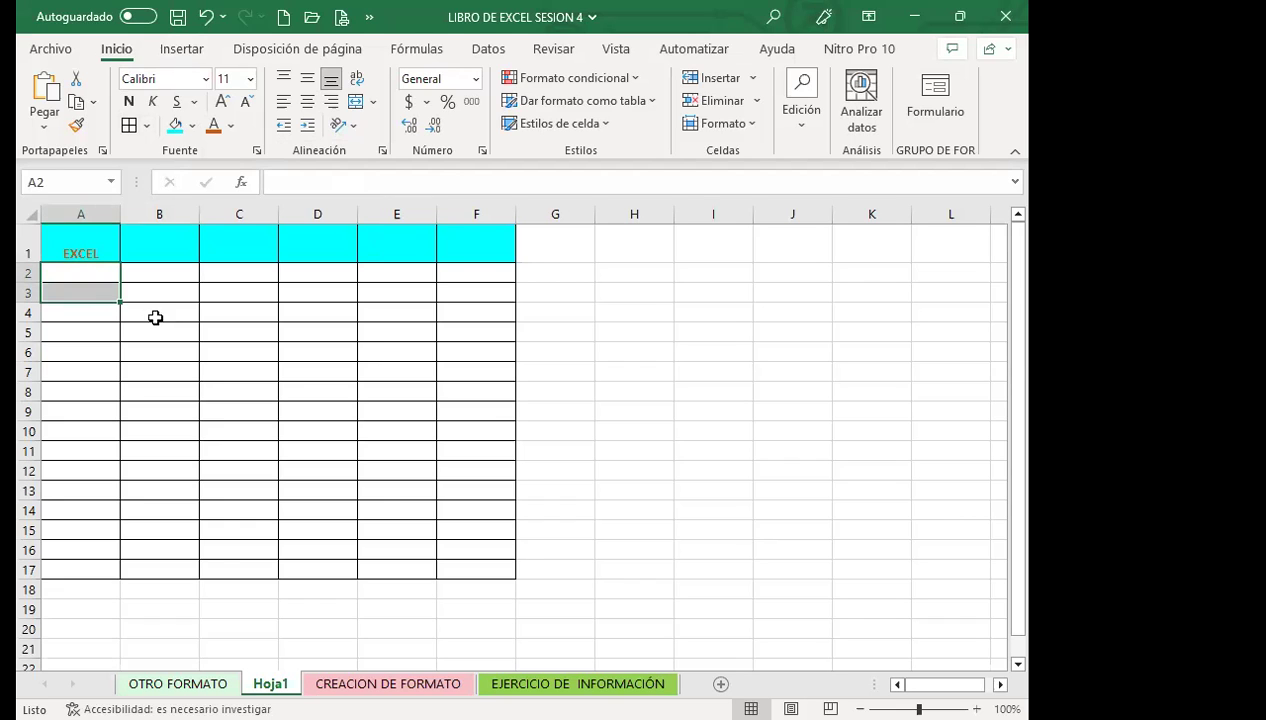
left_click(182, 366)
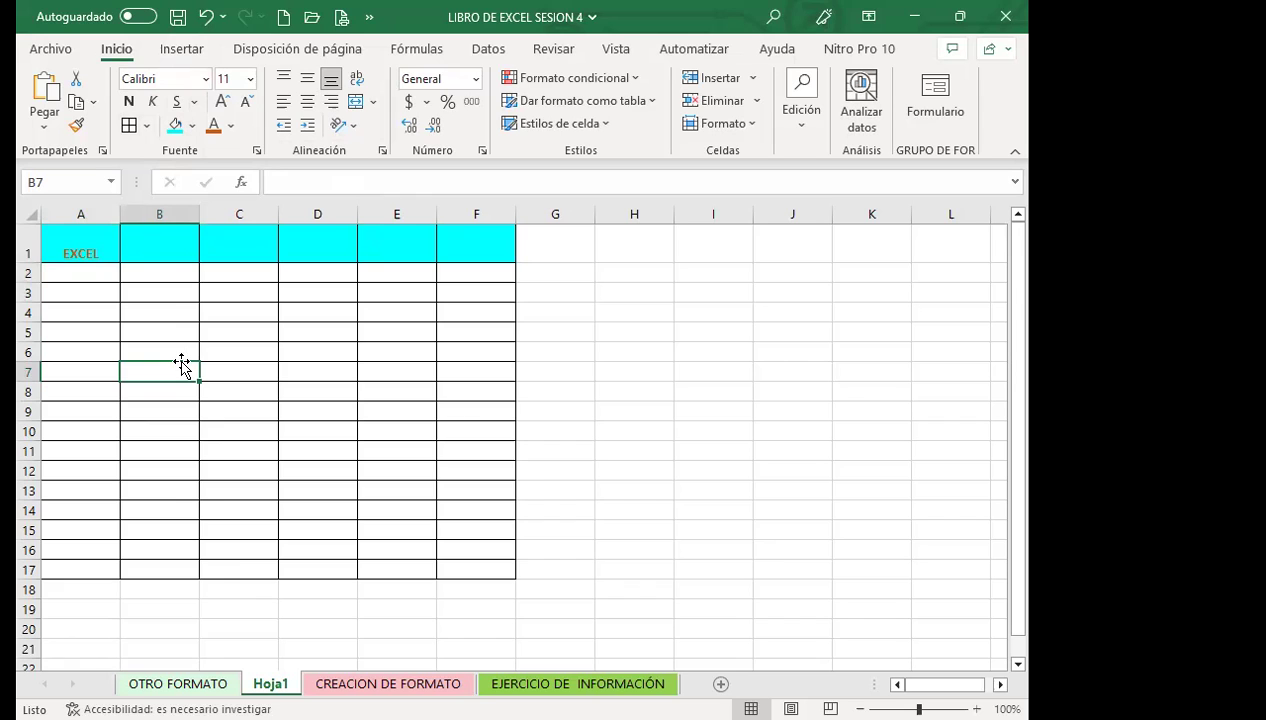
left_click(215, 672)
left_click(656, 459)
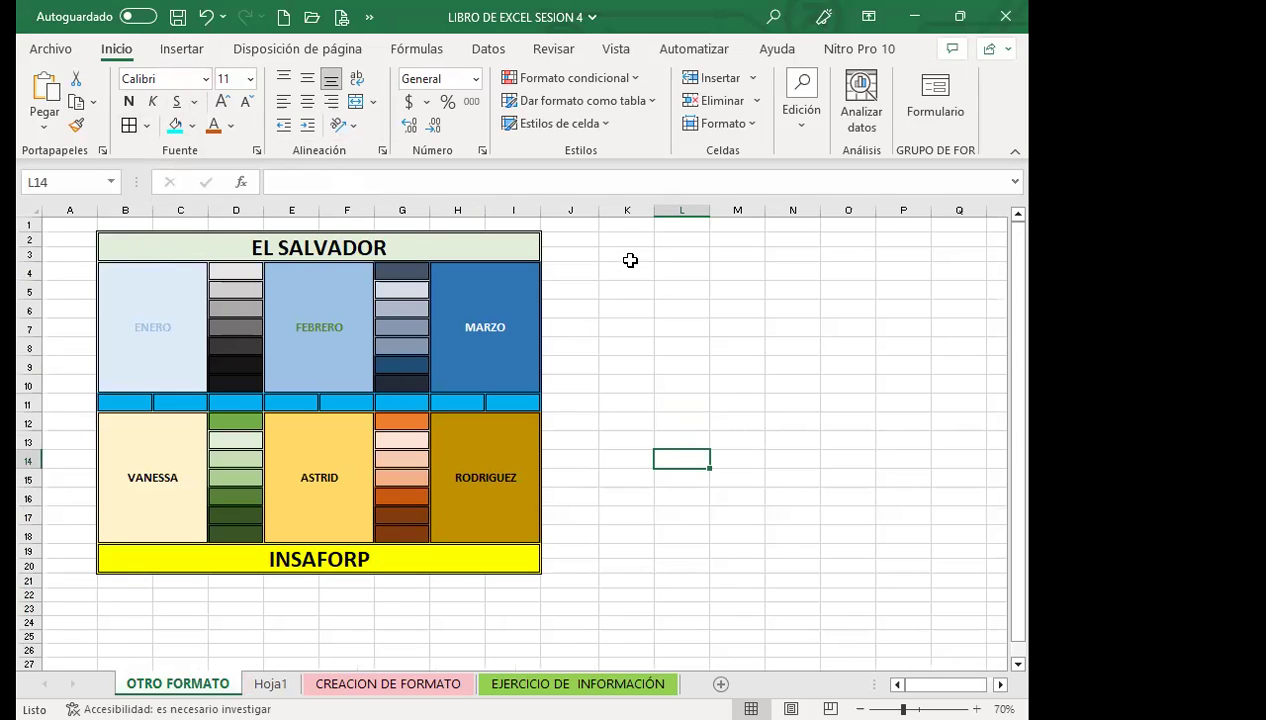
left_click_drag(627, 240, 978, 266)
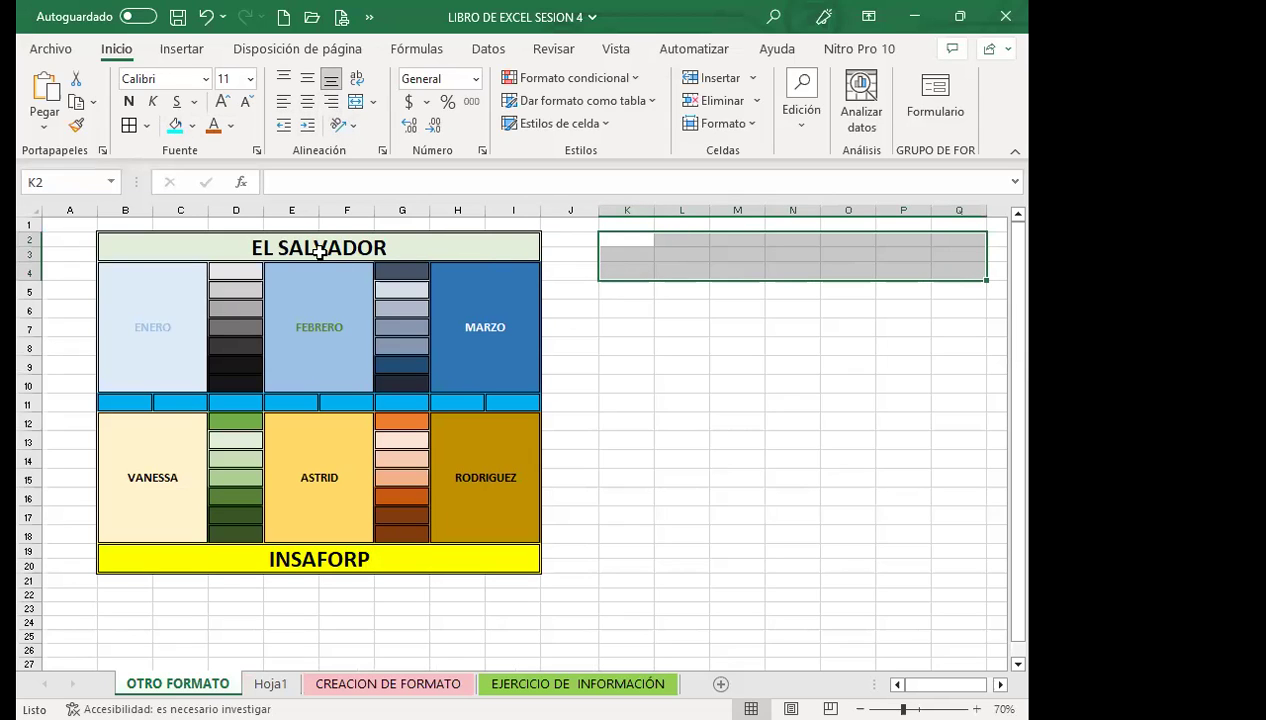
left_click(355, 101)
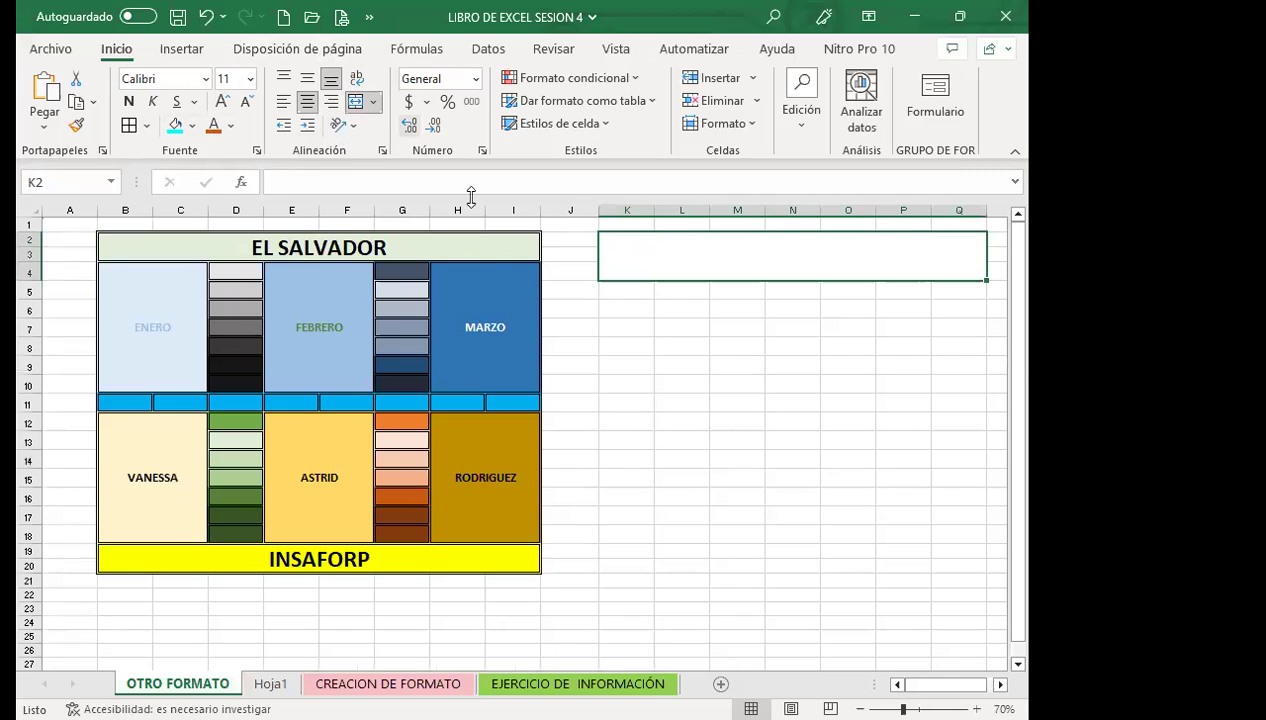
left_click(699, 331)
left_click_drag(613, 291, 711, 416)
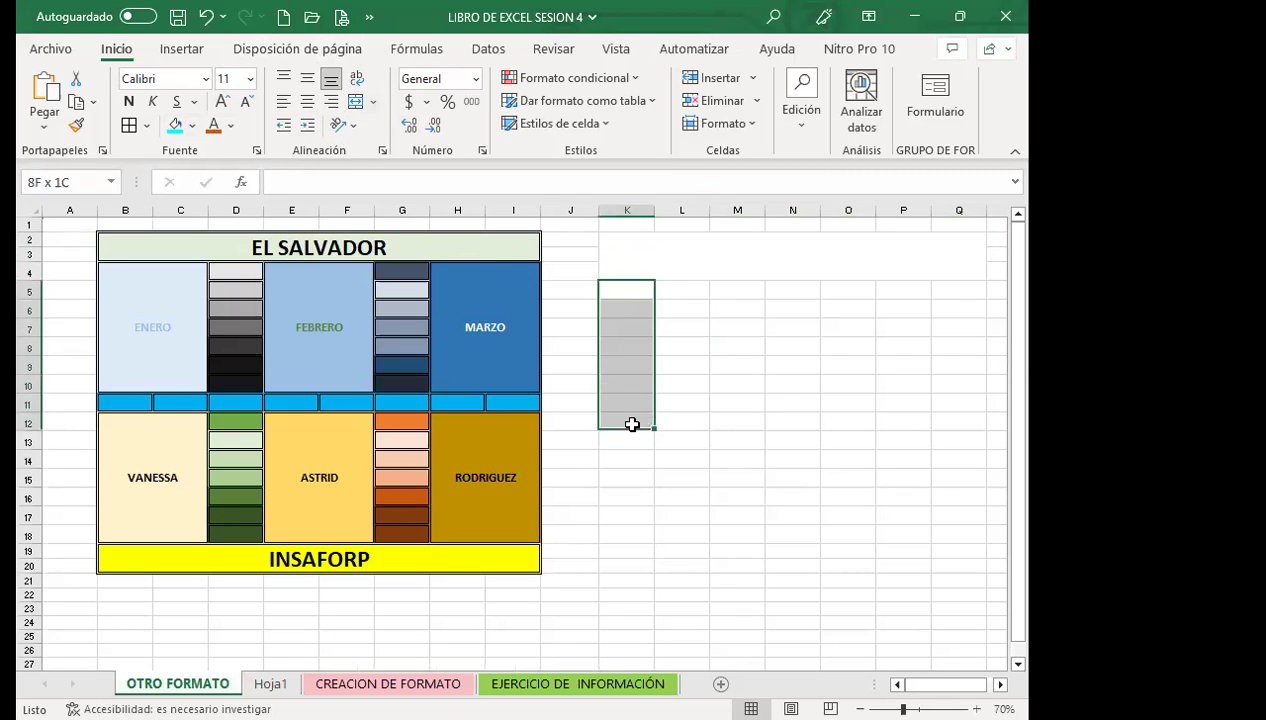
left_click(800, 402)
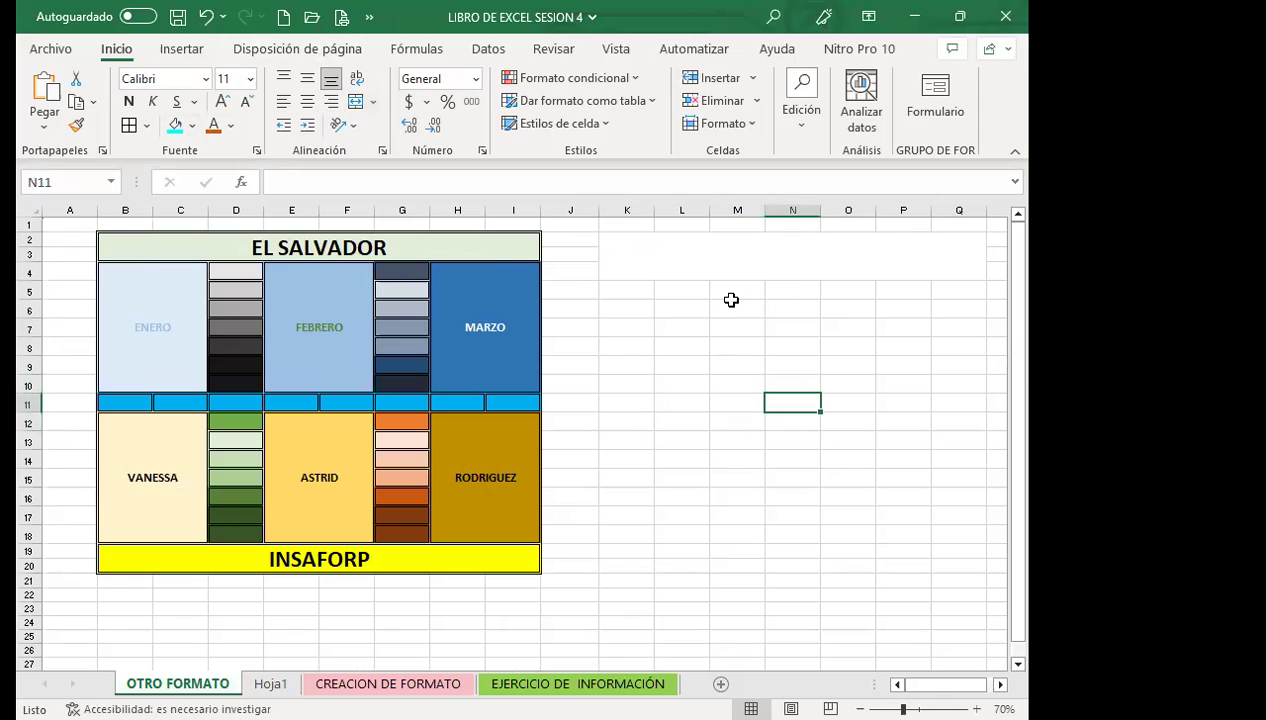
left_click(685, 241)
left_click(672, 345)
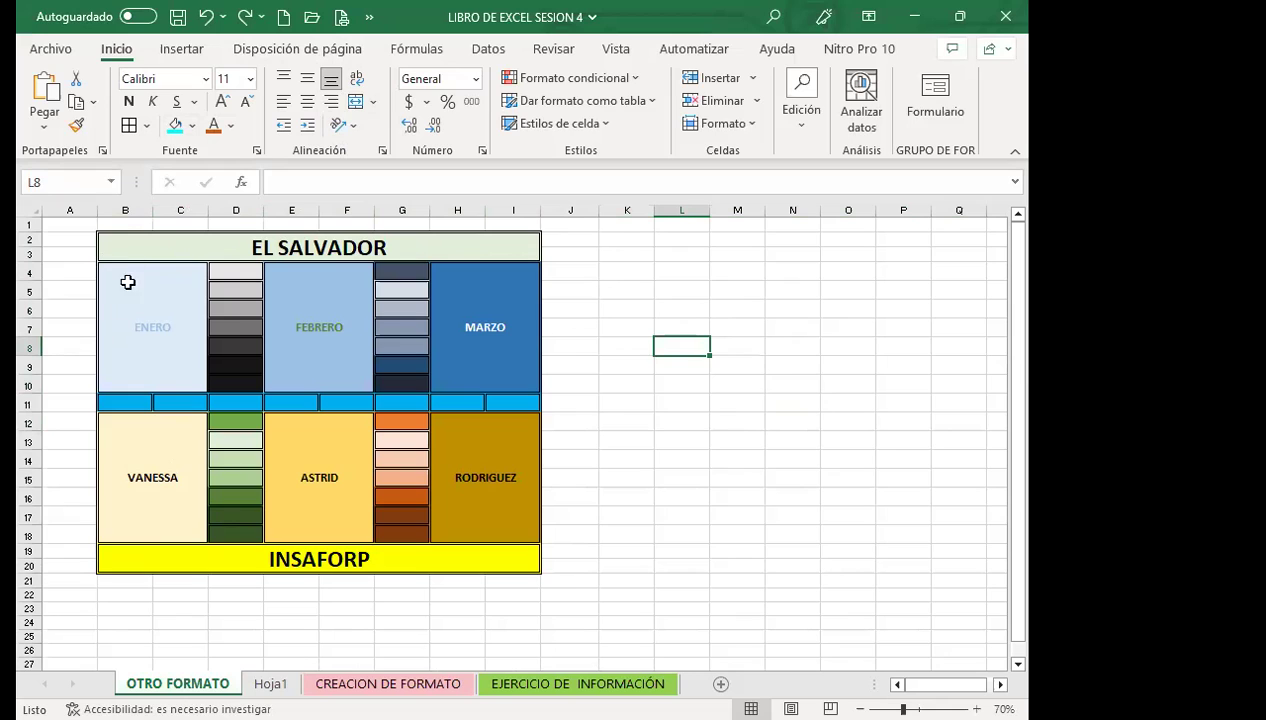
Step: Gauge the layout height with A2:A20, then select the blank block K2:R20 beside it
left_click(80, 566)
left_click_drag(79, 240, 86, 563)
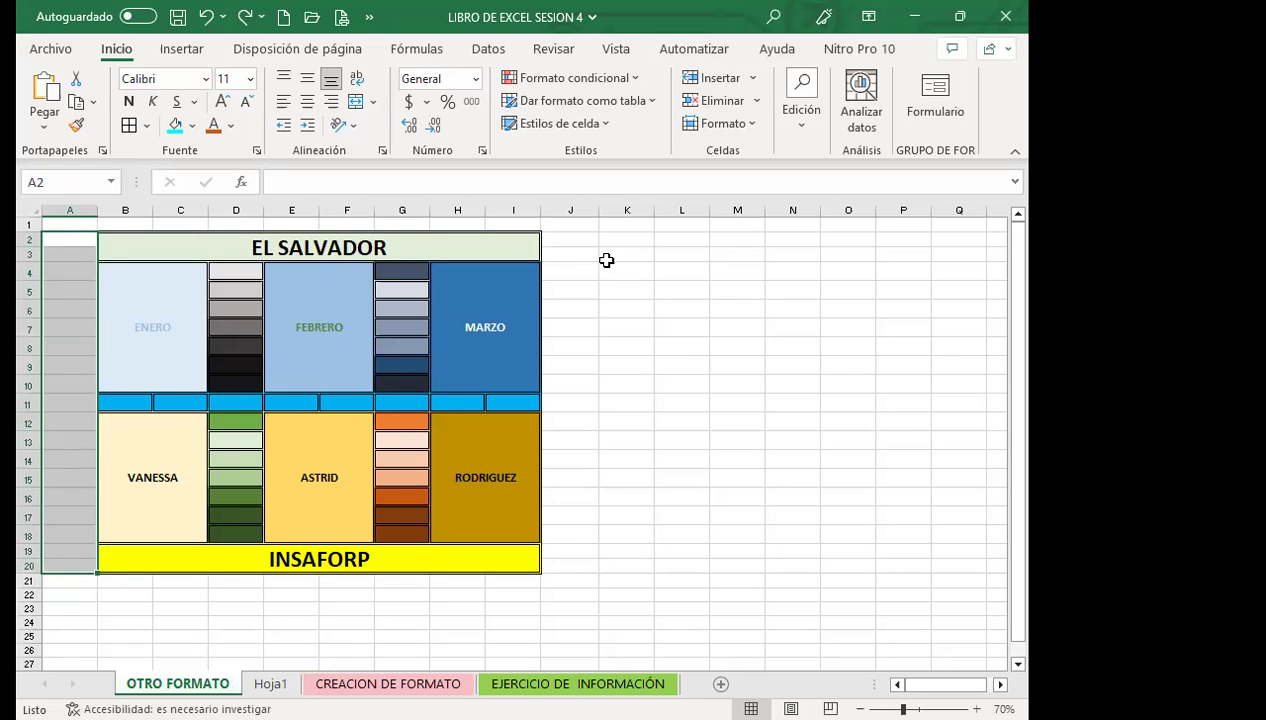
left_click_drag(620, 243, 624, 561)
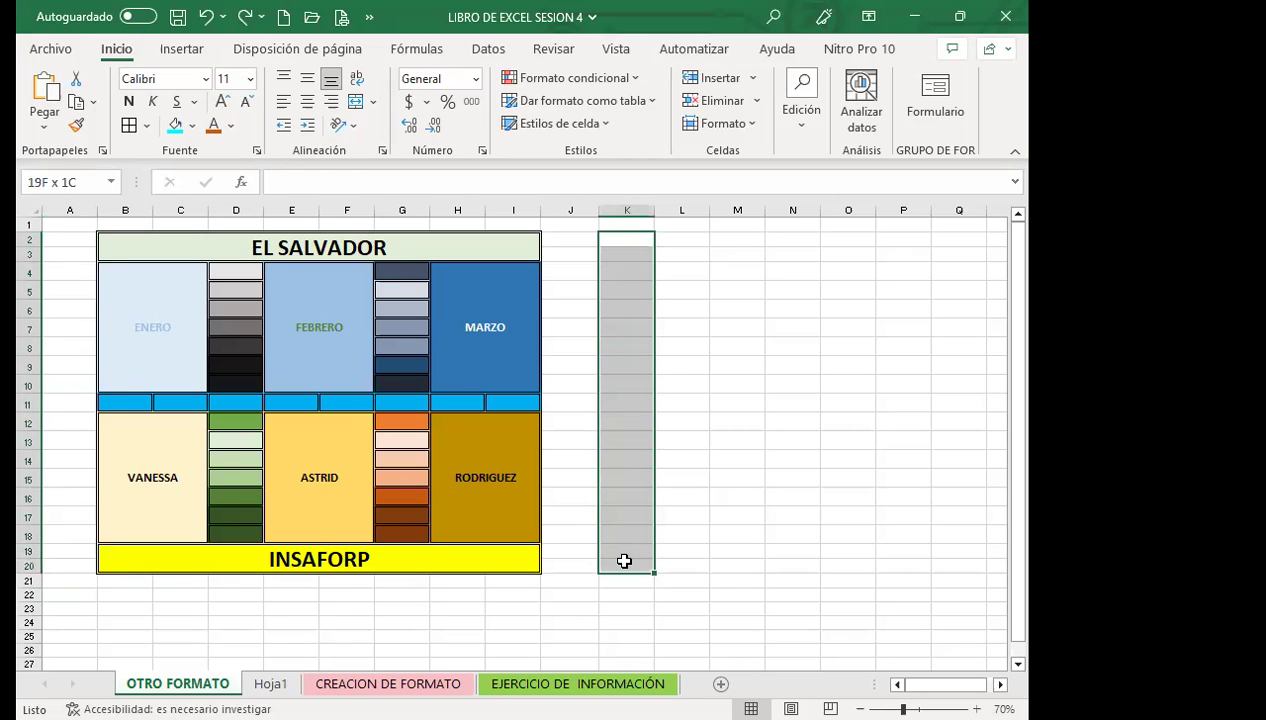
mouse_move(624, 561)
left_mouse_down()
mouse_move(1026, 543)
mouse_move(943, 543)
left_mouse_up()
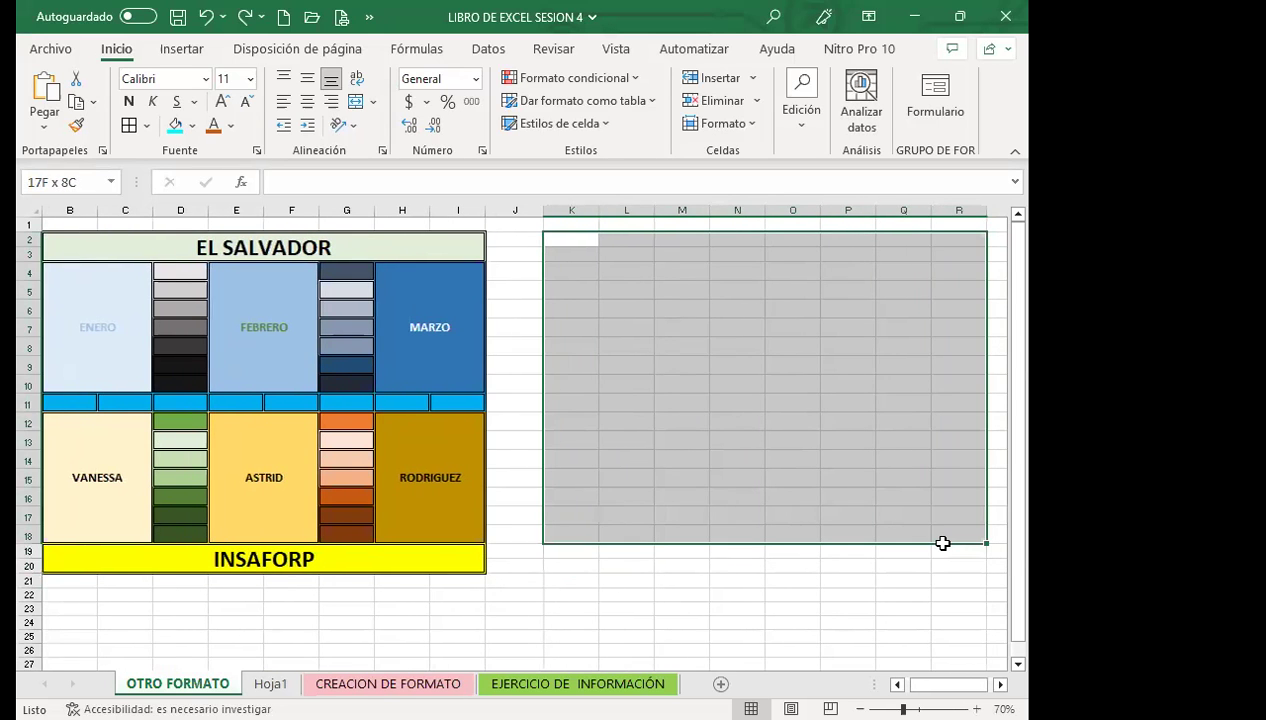
left_click_drag(943, 543, 943, 543)
scroll(588, 557, "down", 1, "ctrl")
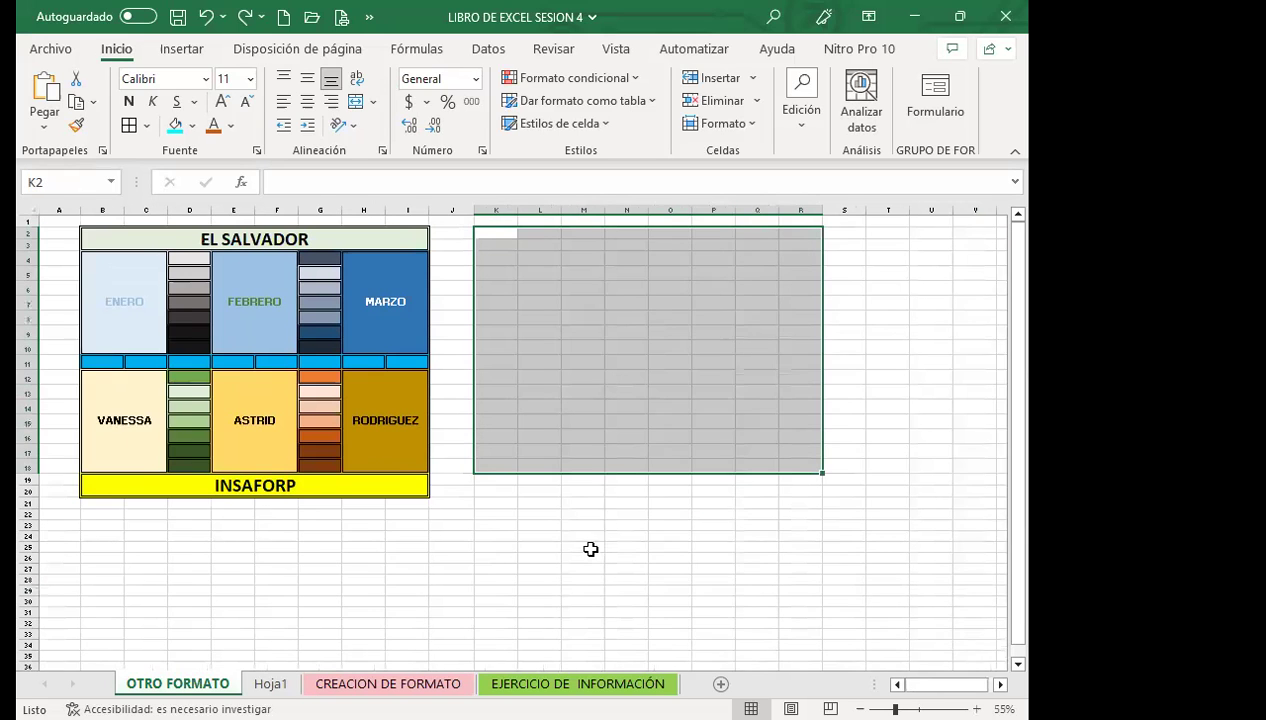
left_click(505, 375)
left_click(499, 264)
mouse_move(501, 240)
left_mouse_down()
mouse_move(782, 357)
mouse_move(798, 494)
left_mouse_up()
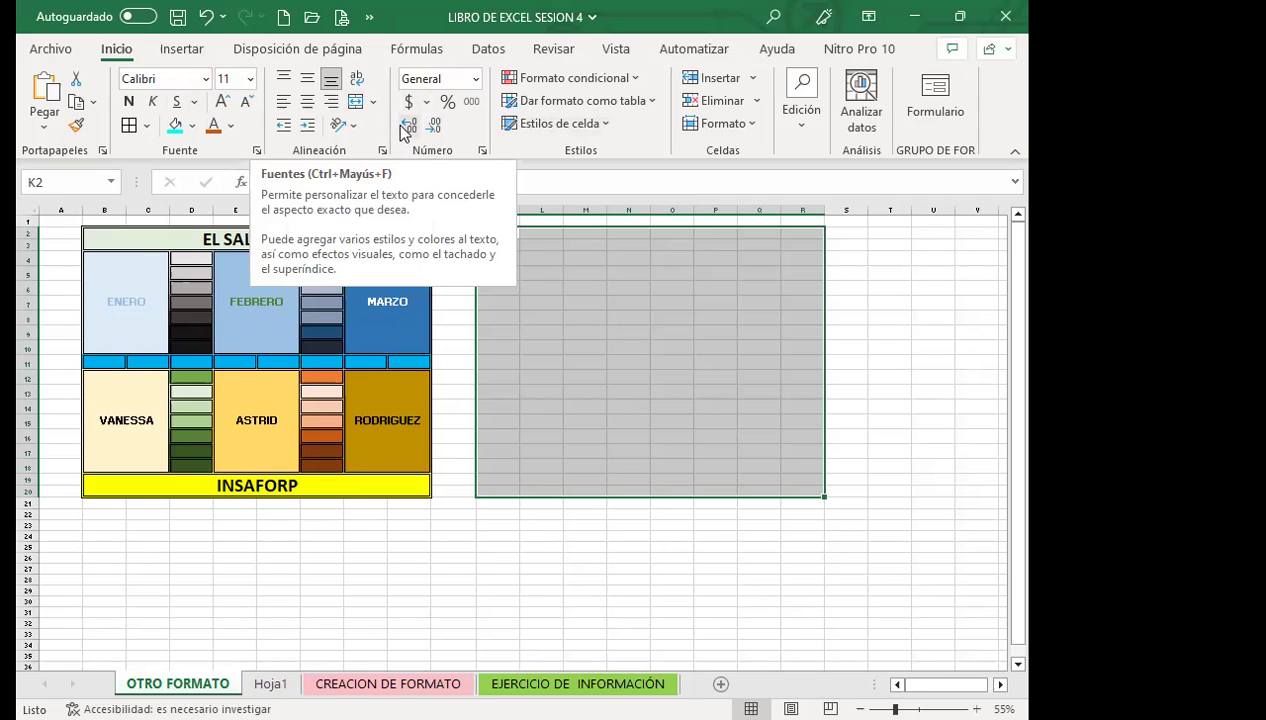
left_click(257, 152)
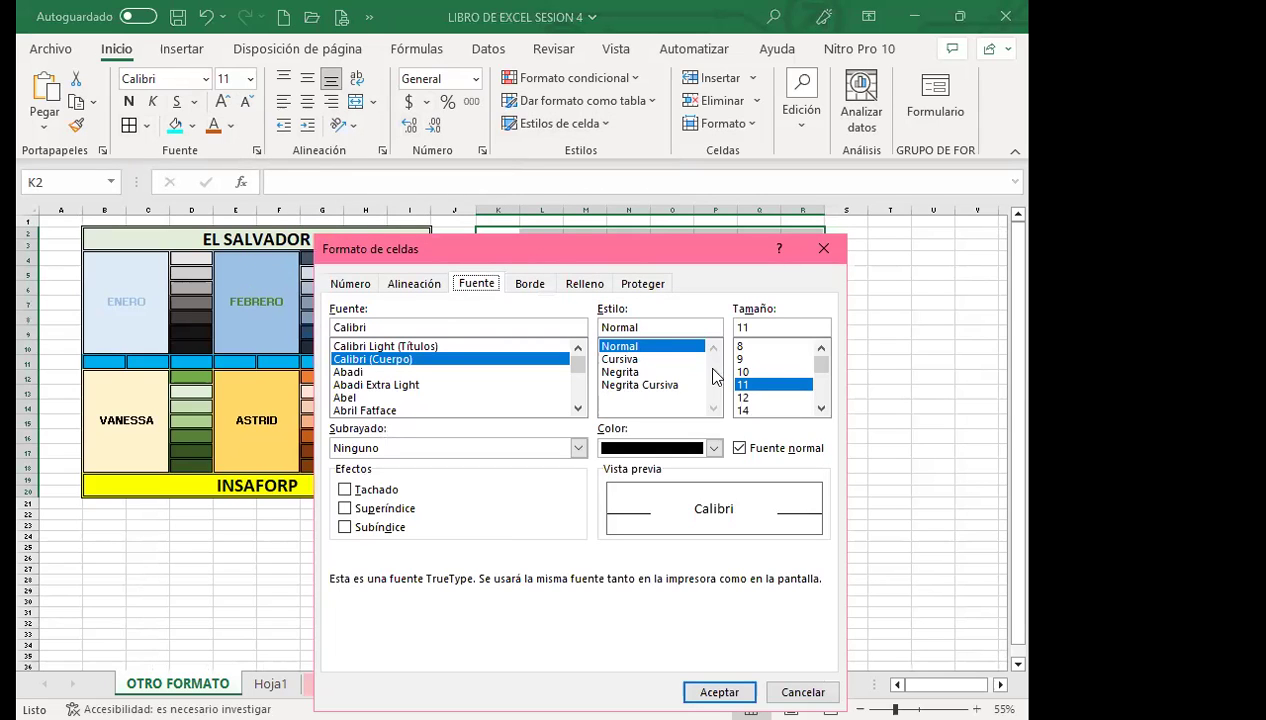
left_click(826, 252)
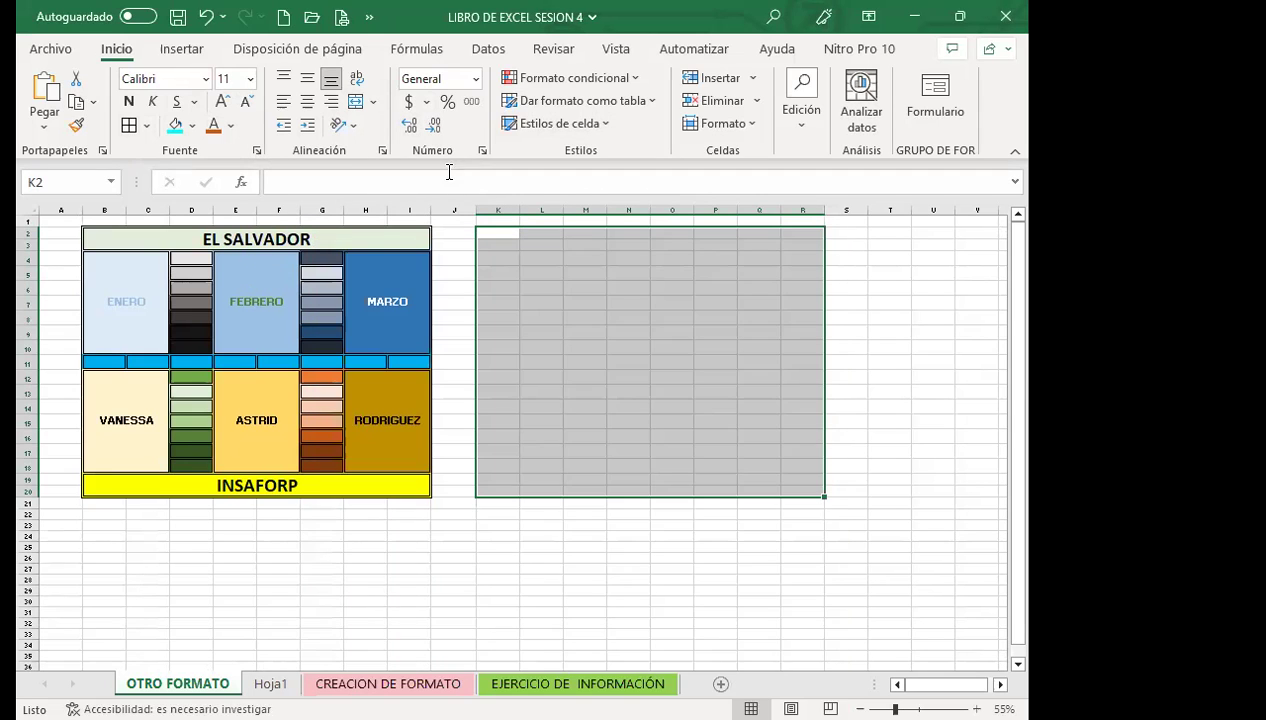
left_click(383, 151)
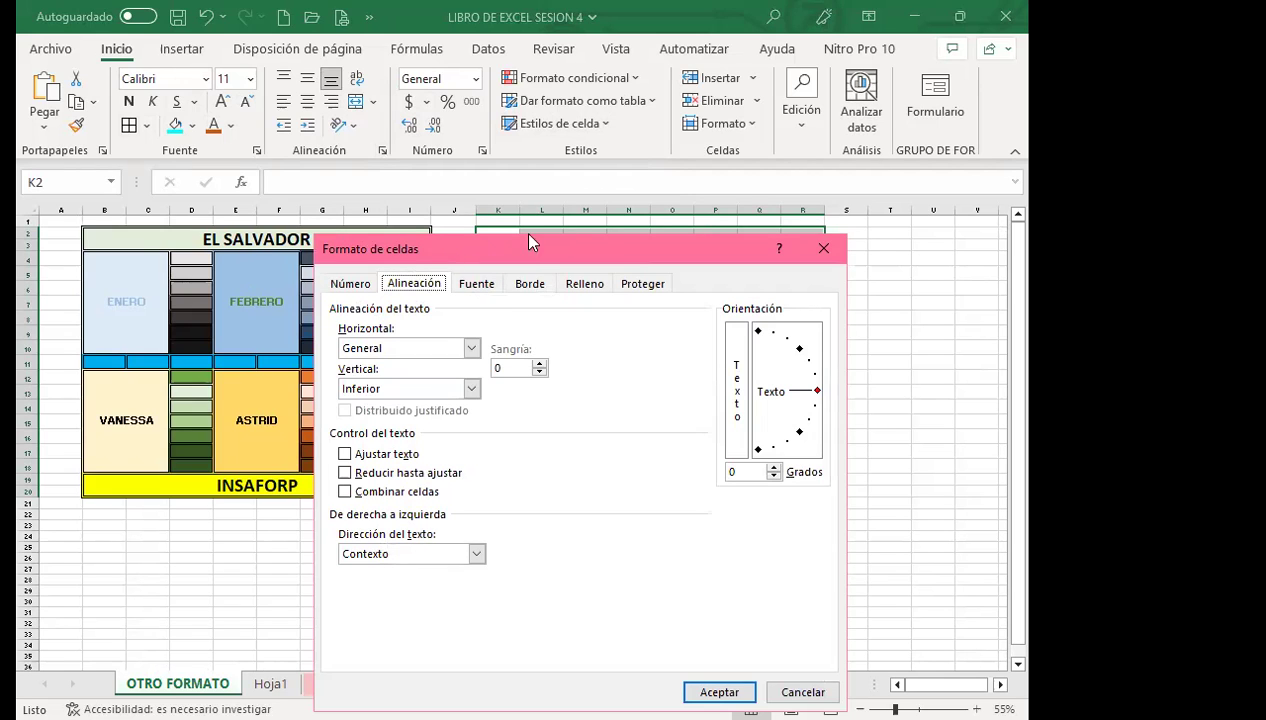
Step: Give K2:R20 green double-line outline and inside borders in Format Cells
key("Escape")
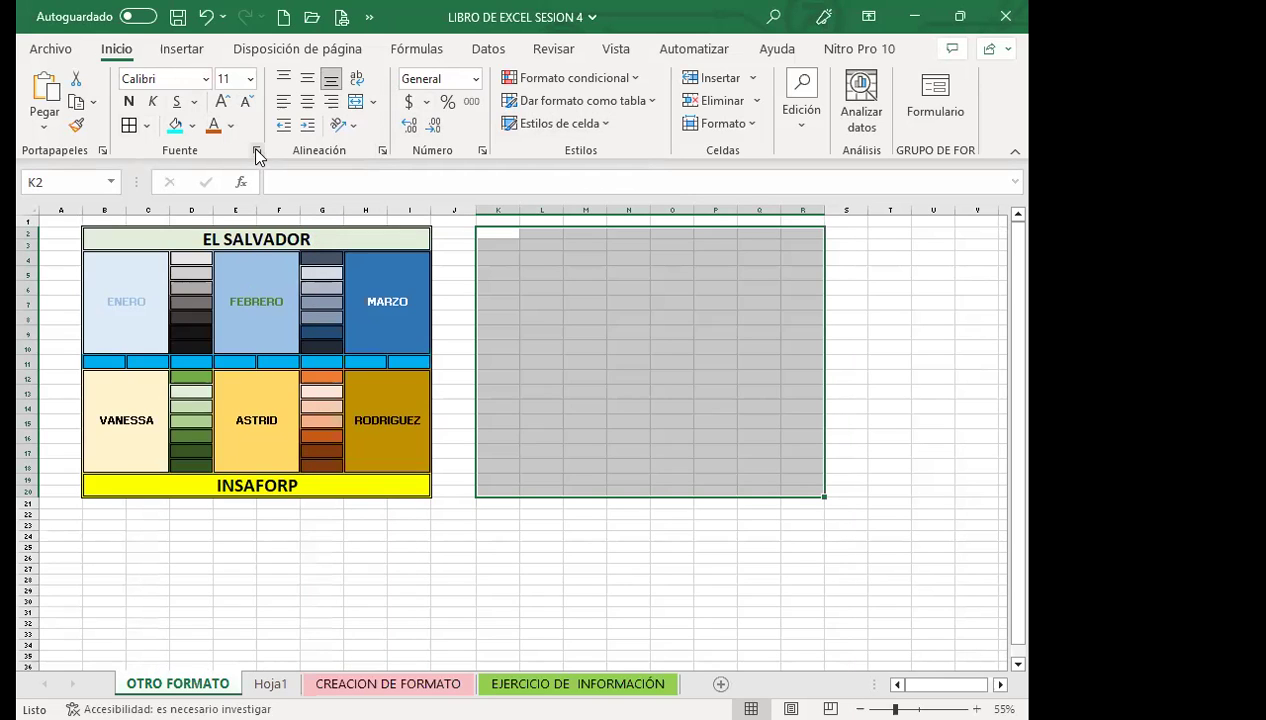
left_click(252, 146)
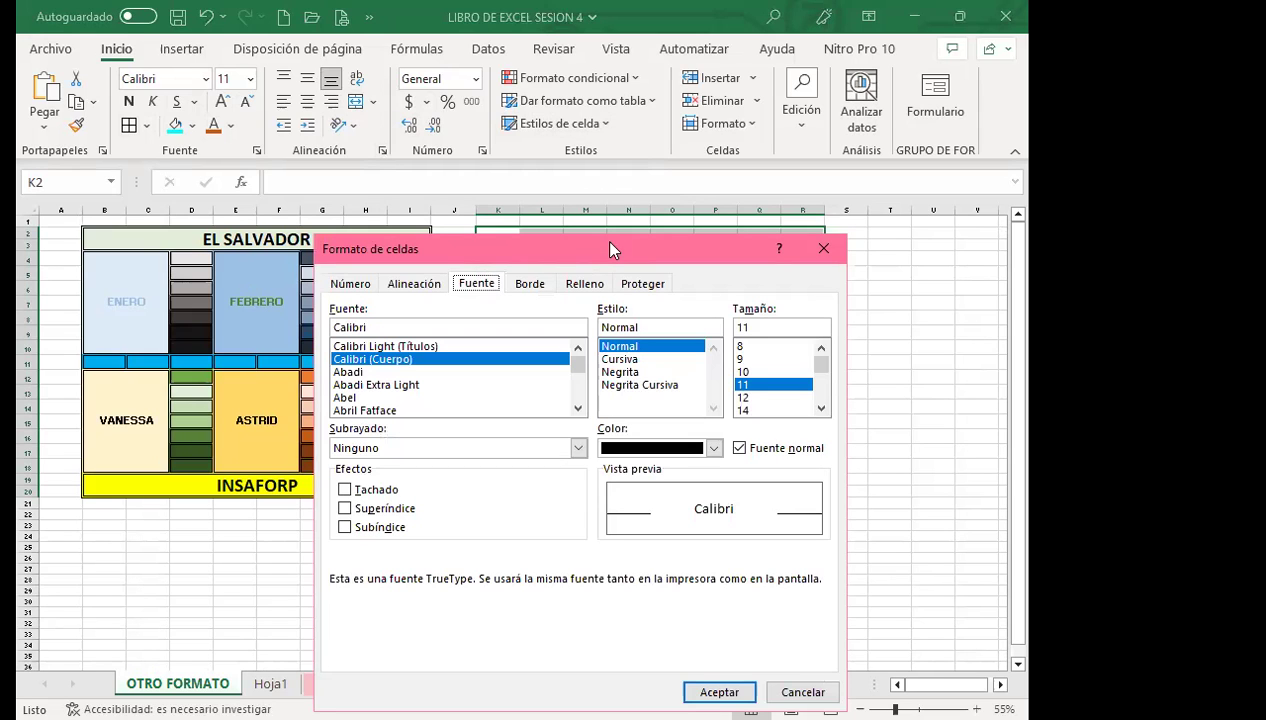
left_click_drag(613, 249, 115, 112)
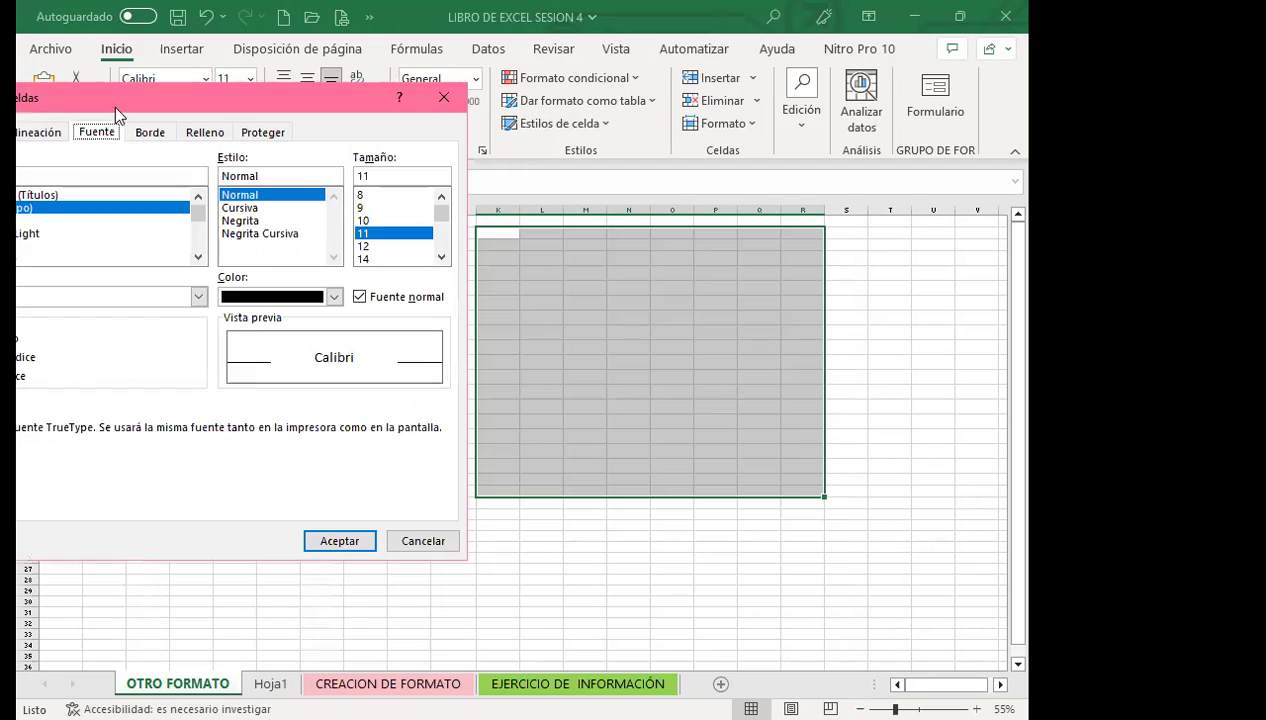
left_click(148, 133)
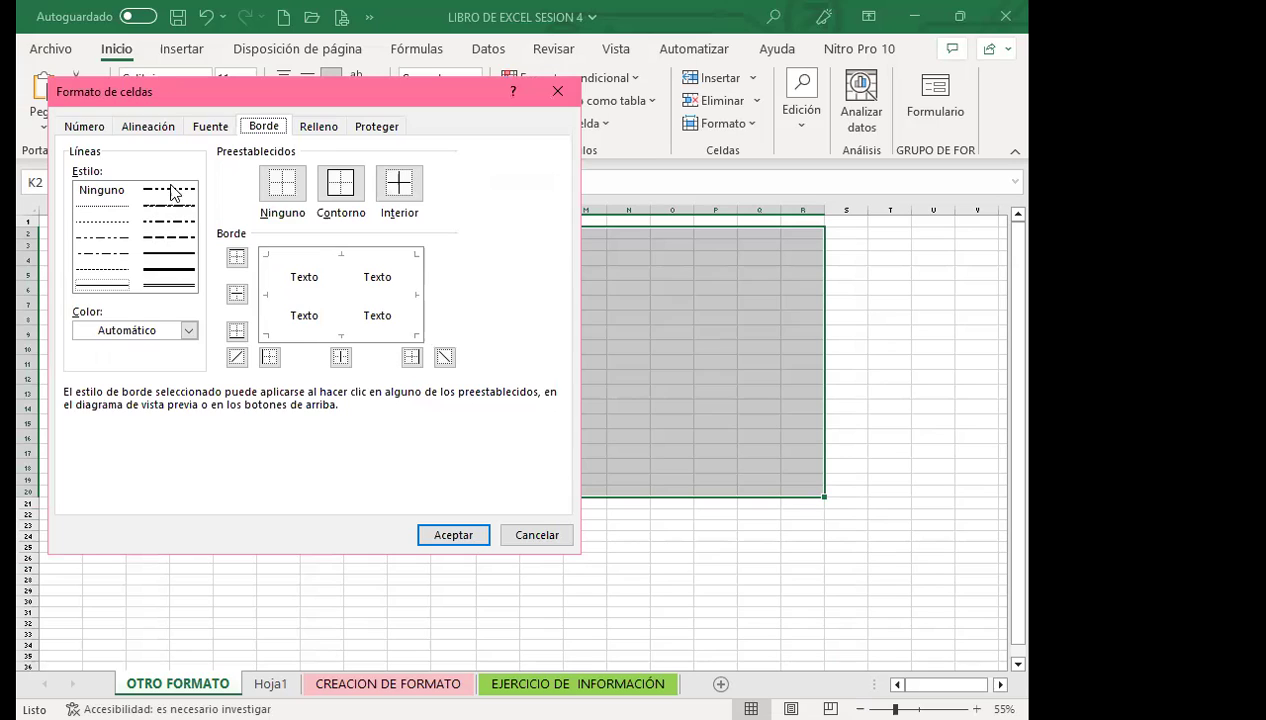
left_click(166, 287)
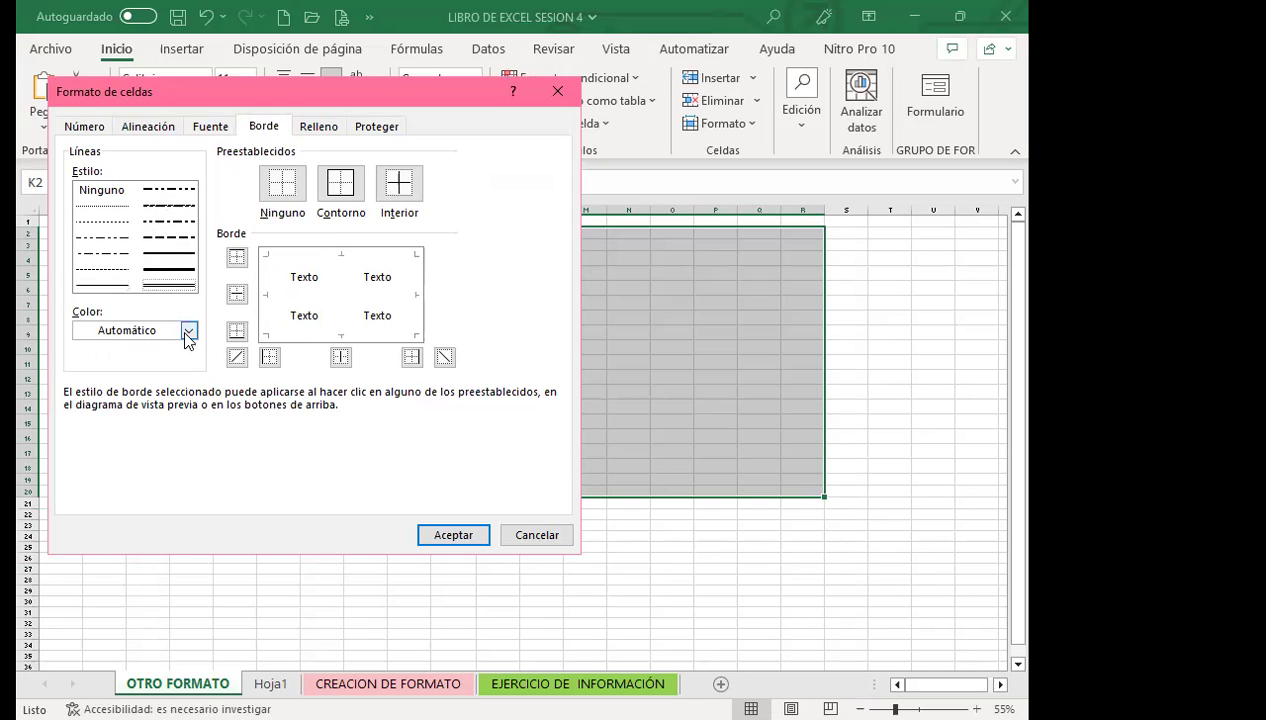
left_click(188, 332)
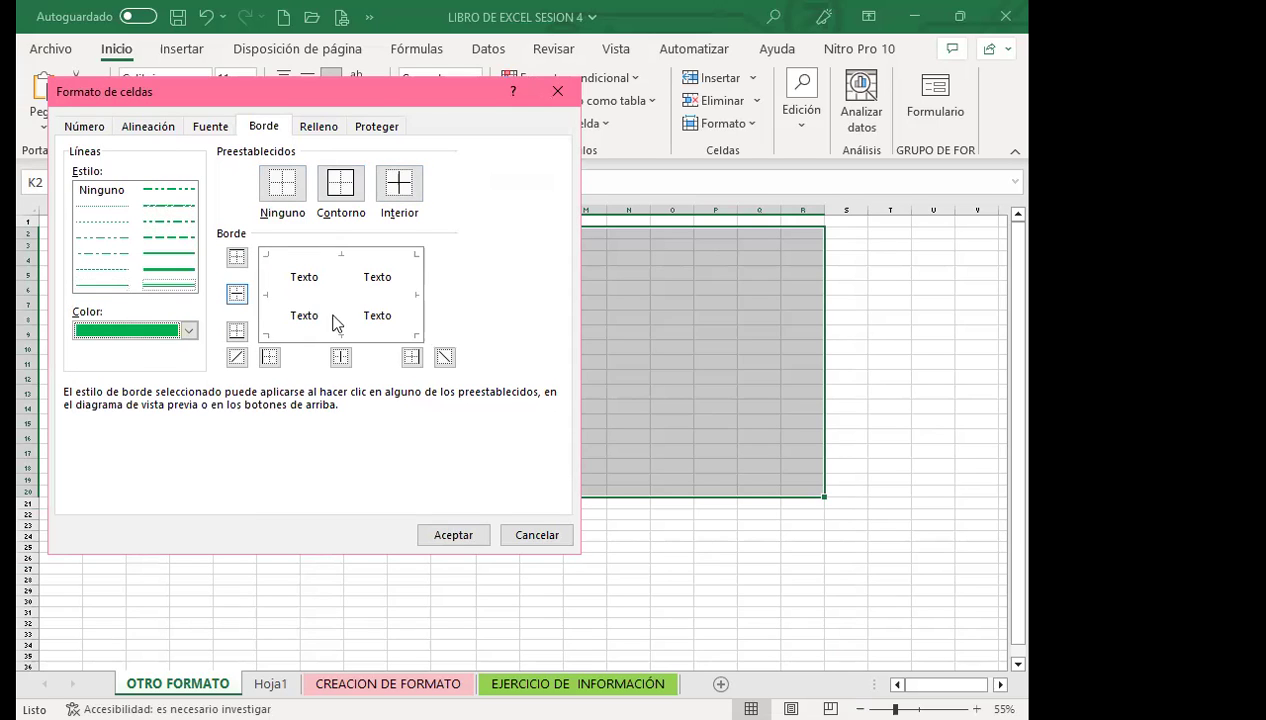
left_click(358, 187)
left_click(399, 186)
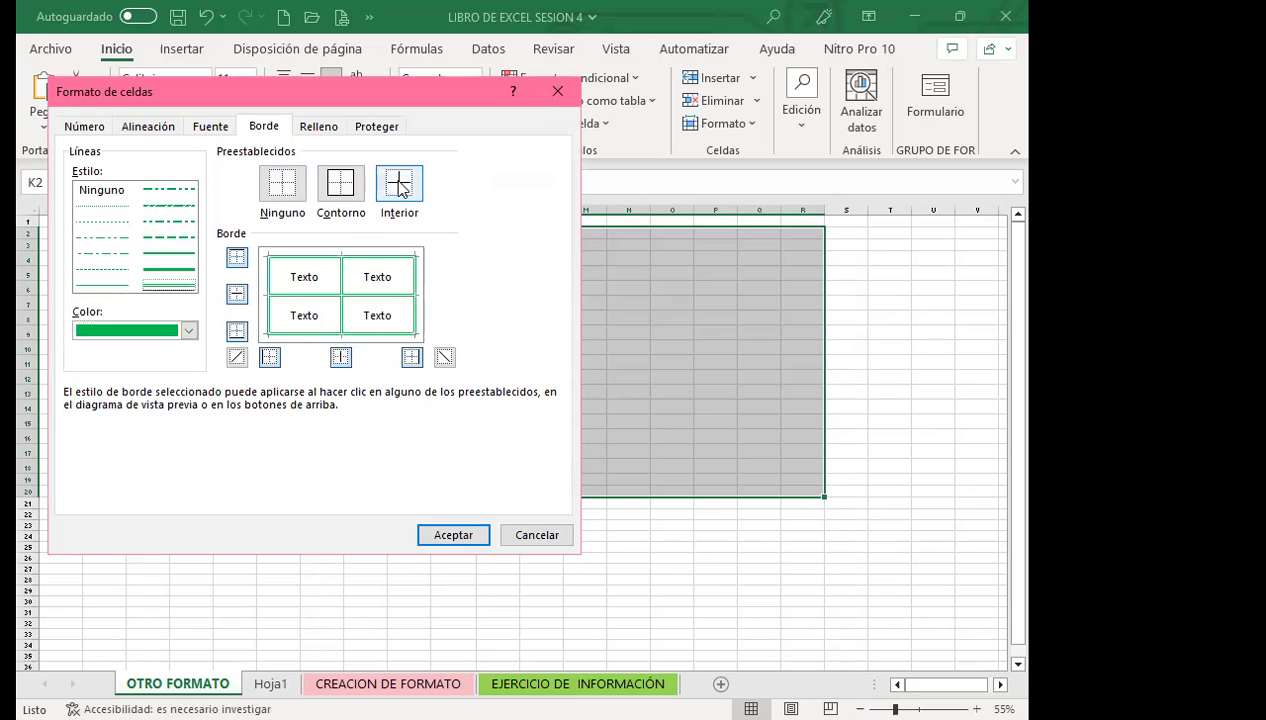
left_click(455, 536)
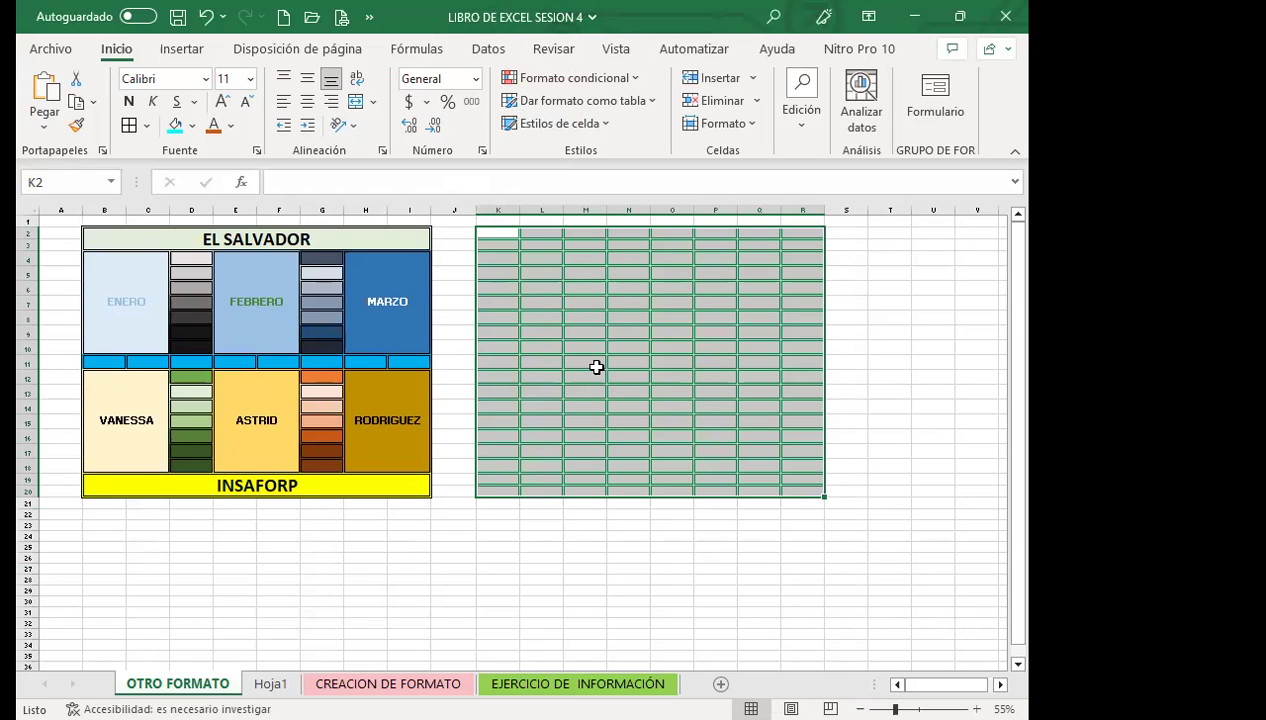
Step: Merge and centre K2:R3 as the header band and K19:R20 as the footer band
left_click(541, 342)
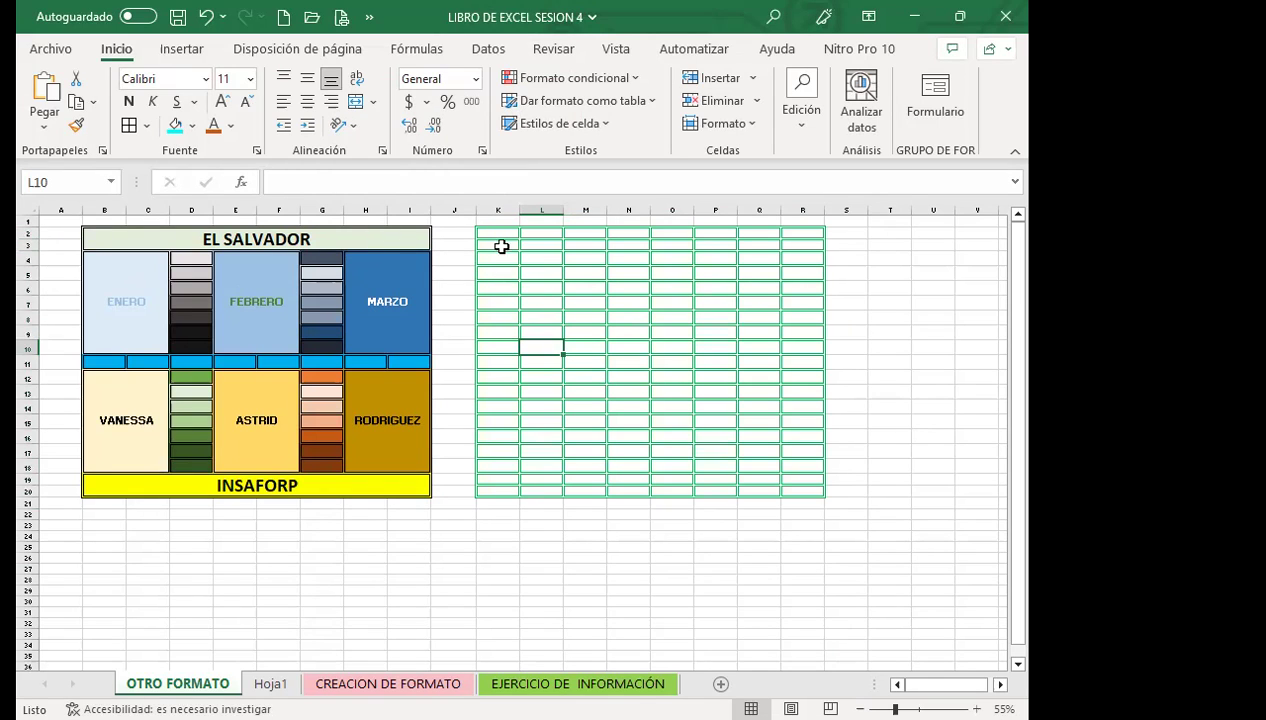
left_click_drag(499, 235, 806, 250)
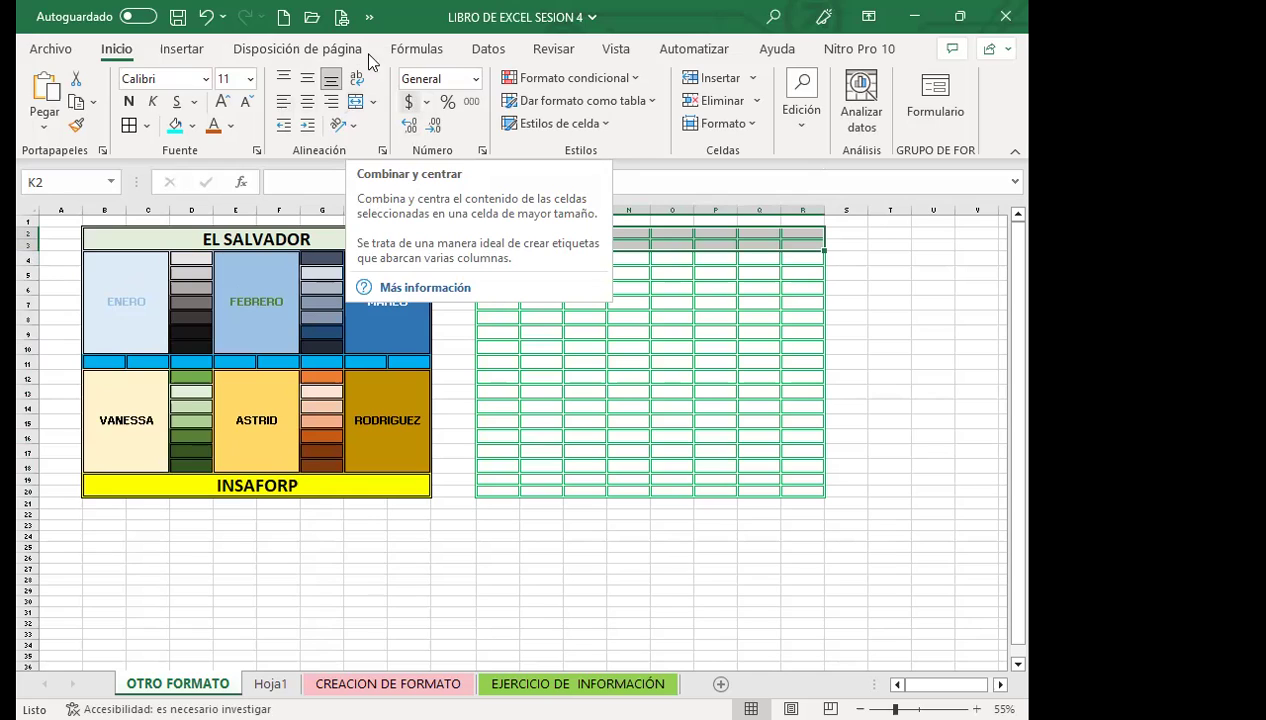
left_click(357, 103)
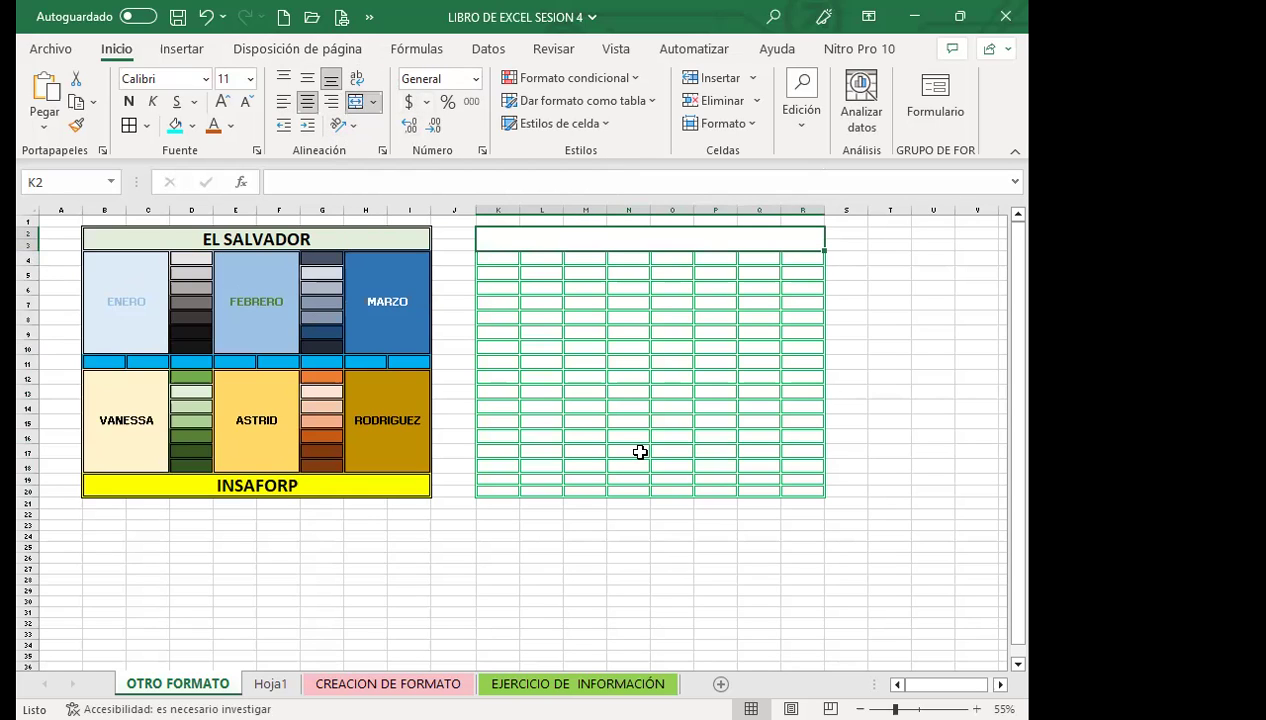
left_click_drag(490, 482, 805, 489)
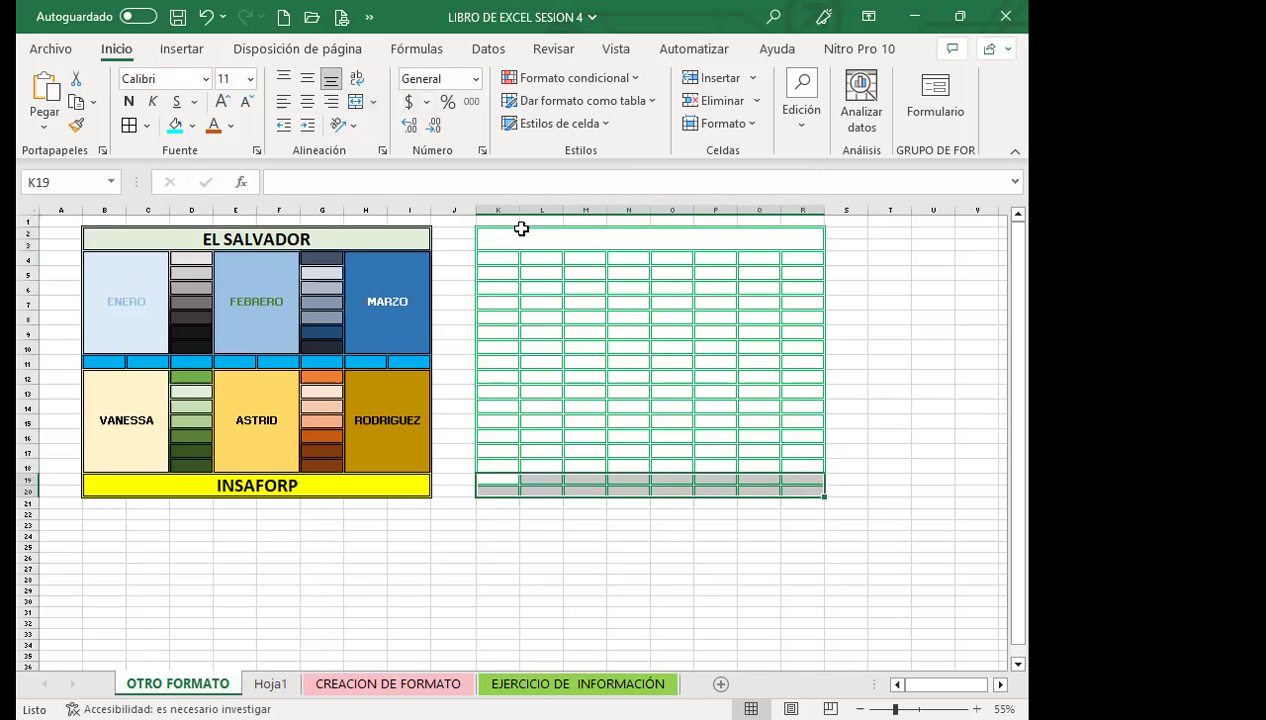
left_click(355, 103)
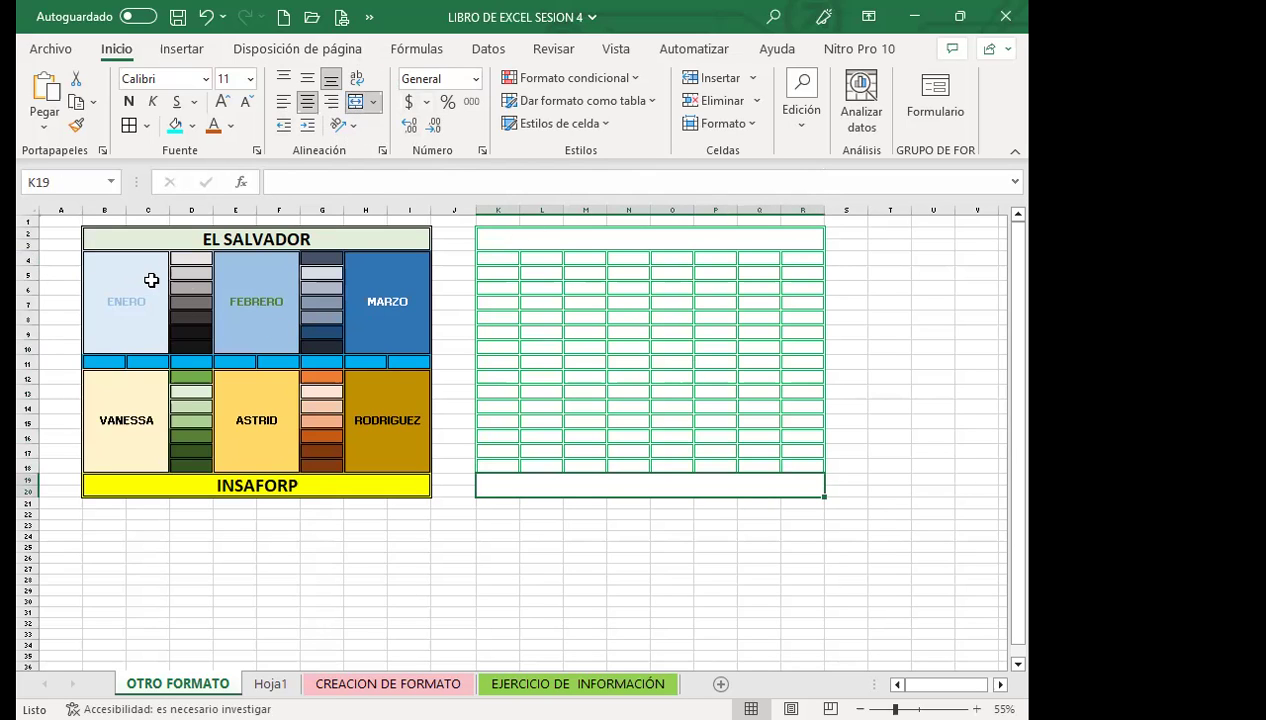
mouse_move(500, 260)
left_mouse_down()
mouse_move(513, 357)
mouse_move(541, 351)
left_mouse_up()
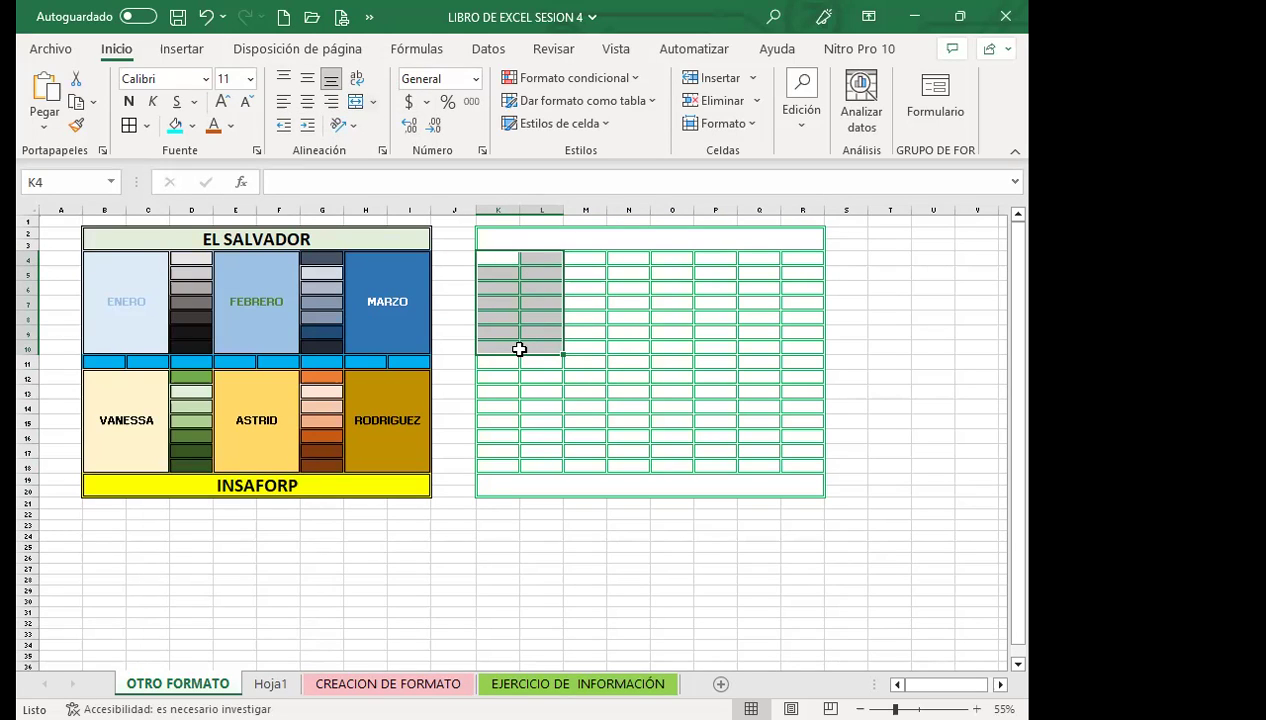
Step: Merge K4:L10, N4:O10 and Q4:R10 into the three upper blocks
left_click(355, 101)
mouse_move(628, 259)
left_mouse_down()
mouse_move(636, 345)
mouse_move(670, 349)
left_mouse_up()
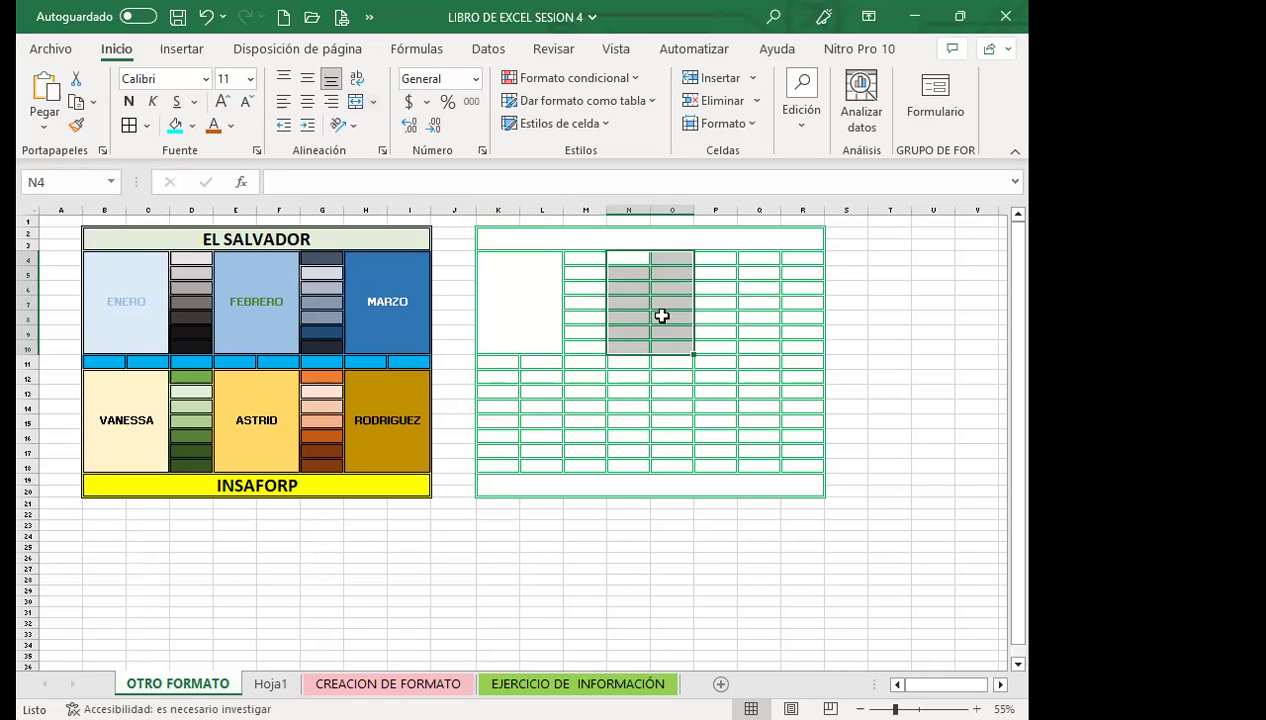
left_click(355, 101)
mouse_move(756, 260)
left_mouse_down()
mouse_move(771, 339)
mouse_move(800, 345)
left_mouse_up()
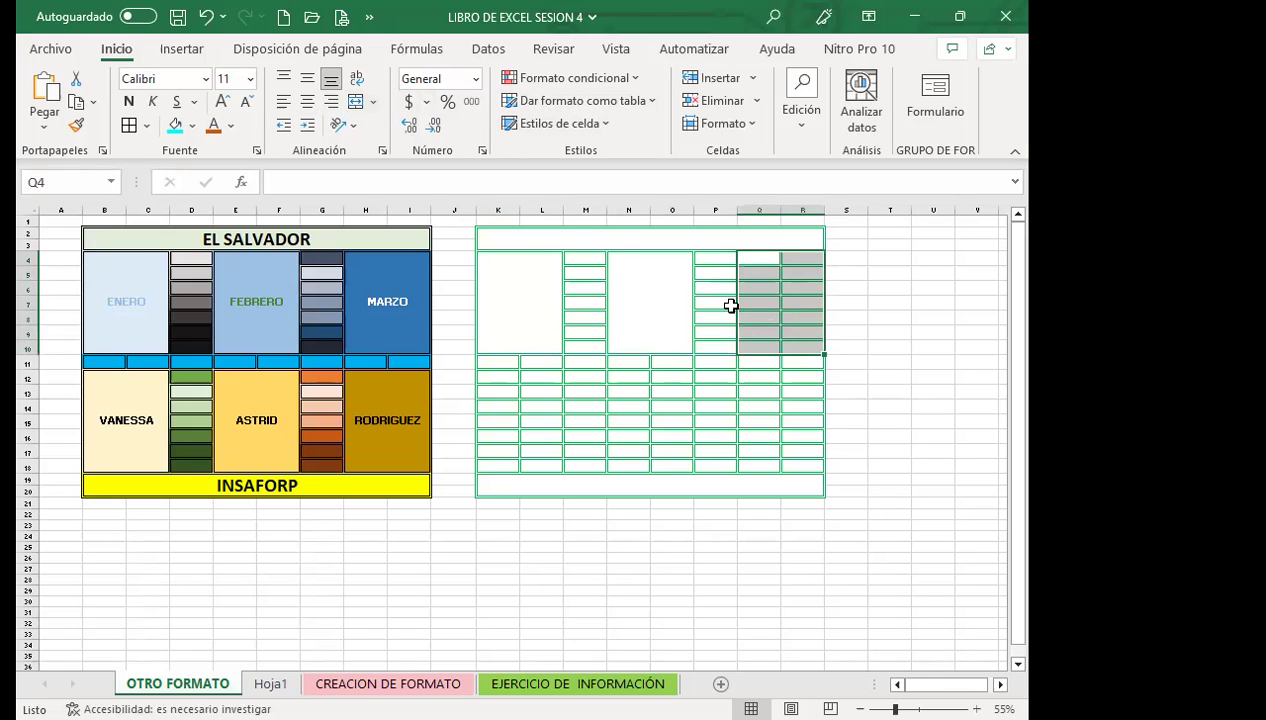
left_click(355, 101)
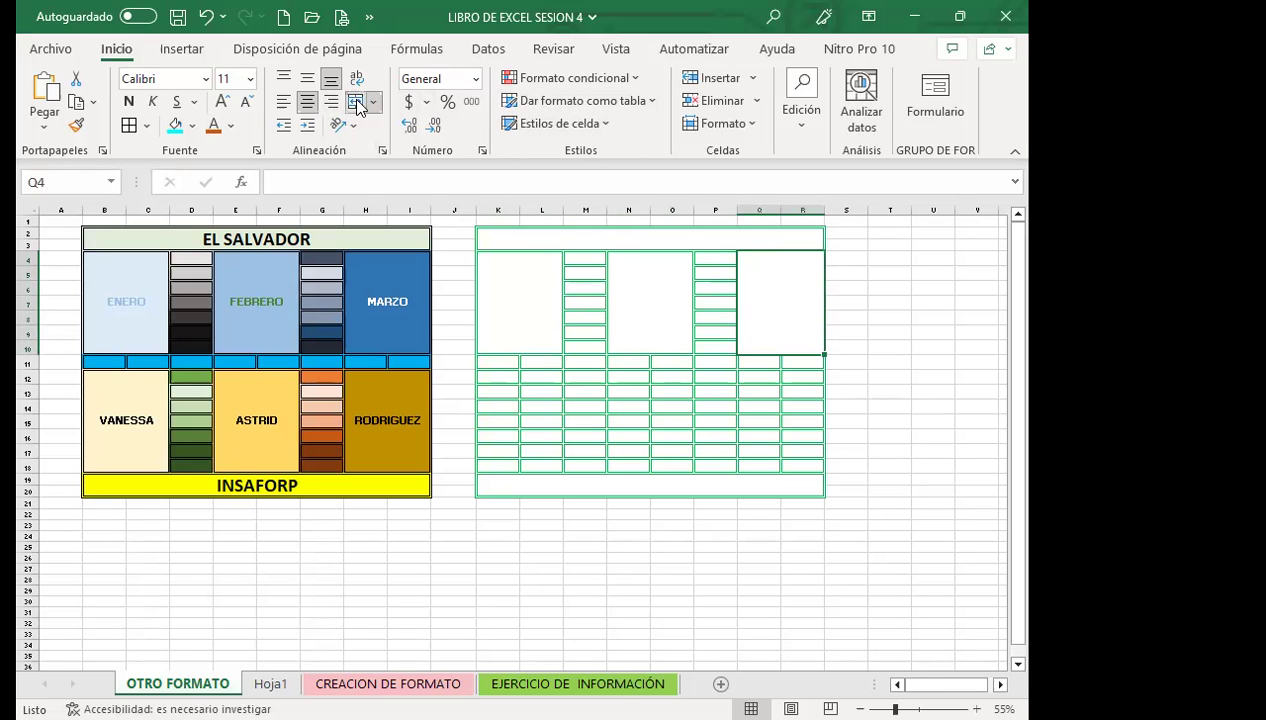
Step: Merge K12:L18, N12:O18 and Q12:R18 into the three lower blocks
mouse_move(495, 379)
left_mouse_down()
mouse_move(557, 438)
mouse_move(556, 466)
left_mouse_up()
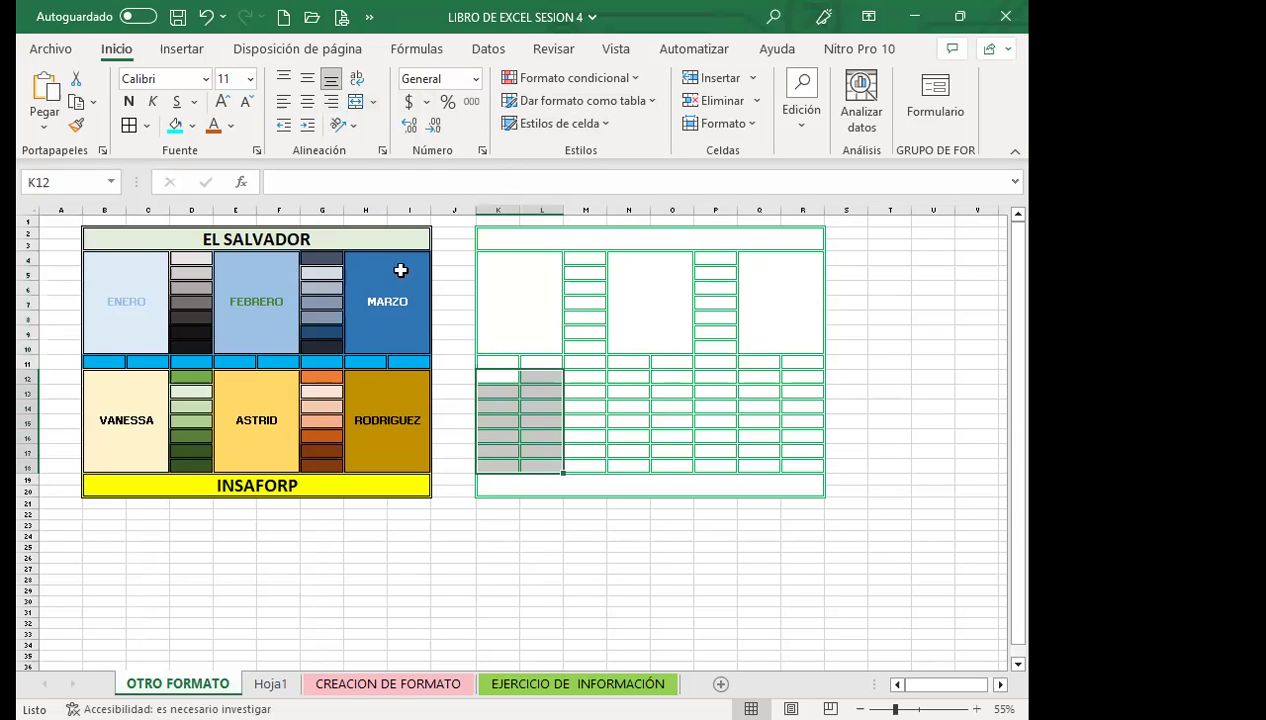
left_click(355, 101)
left_click_drag(628, 378, 681, 466)
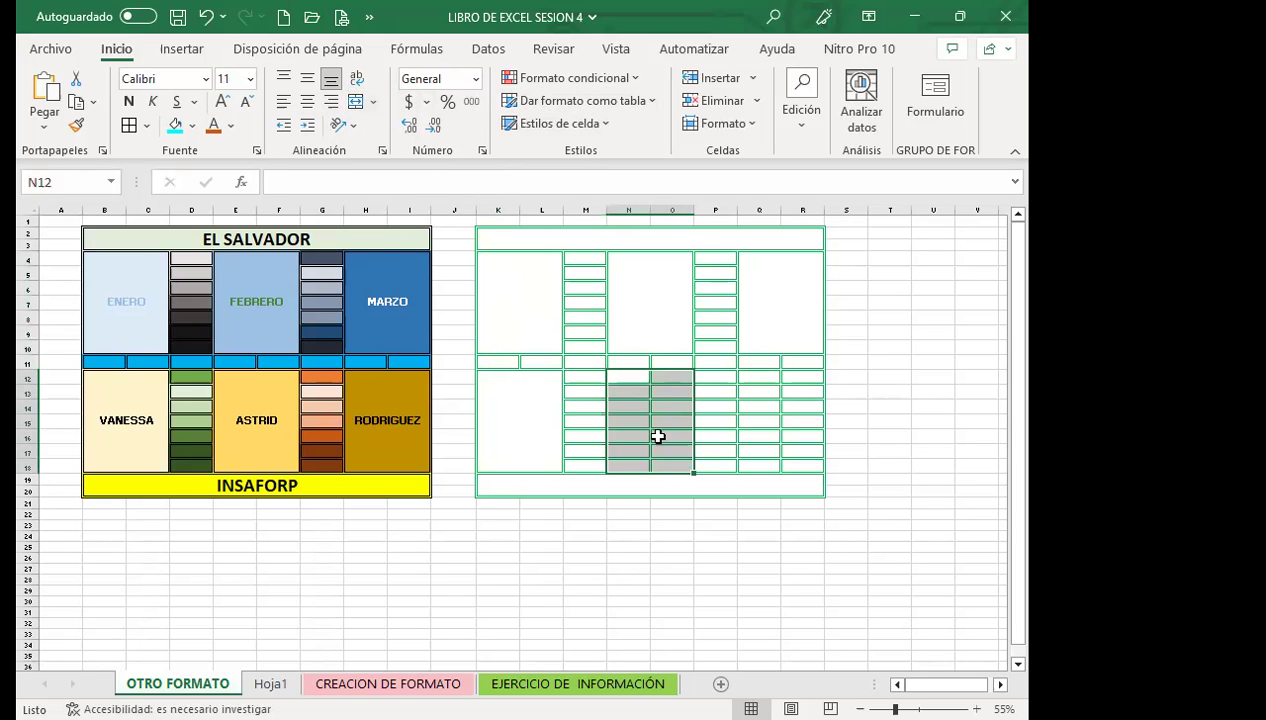
left_click(355, 101)
mouse_move(752, 377)
left_mouse_down()
mouse_move(797, 410)
mouse_move(802, 466)
left_mouse_up()
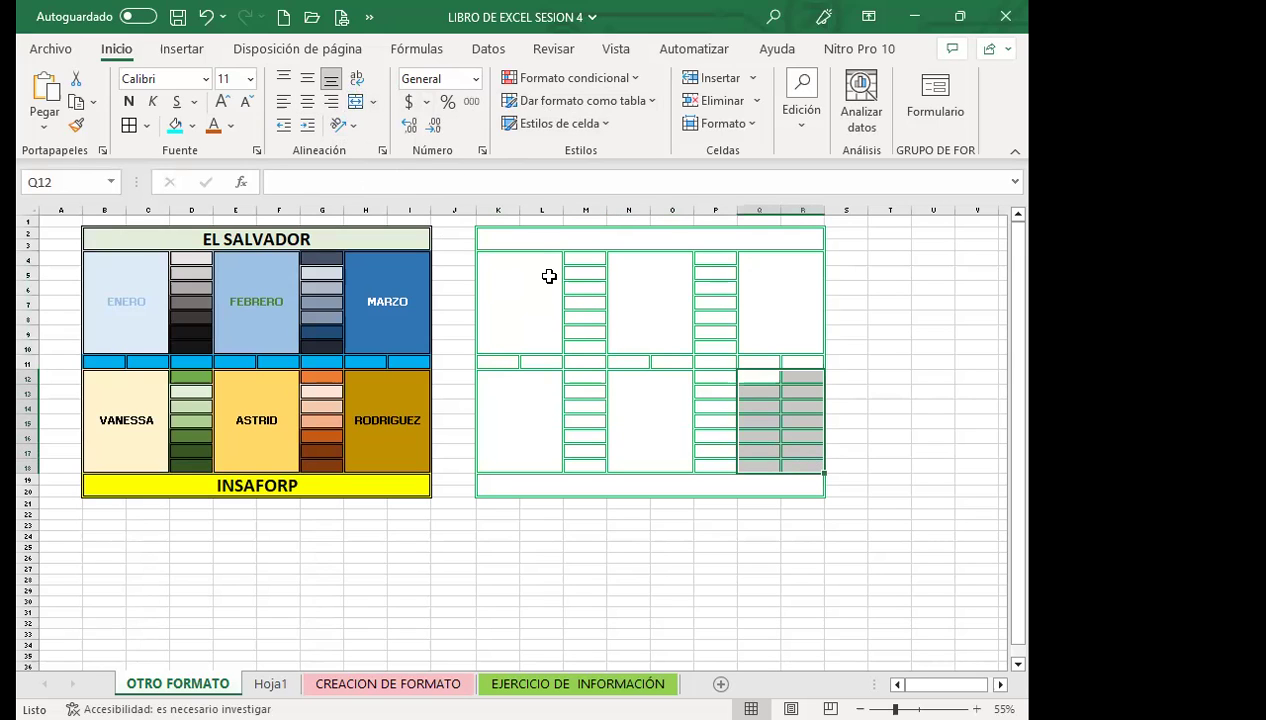
left_click(355, 101)
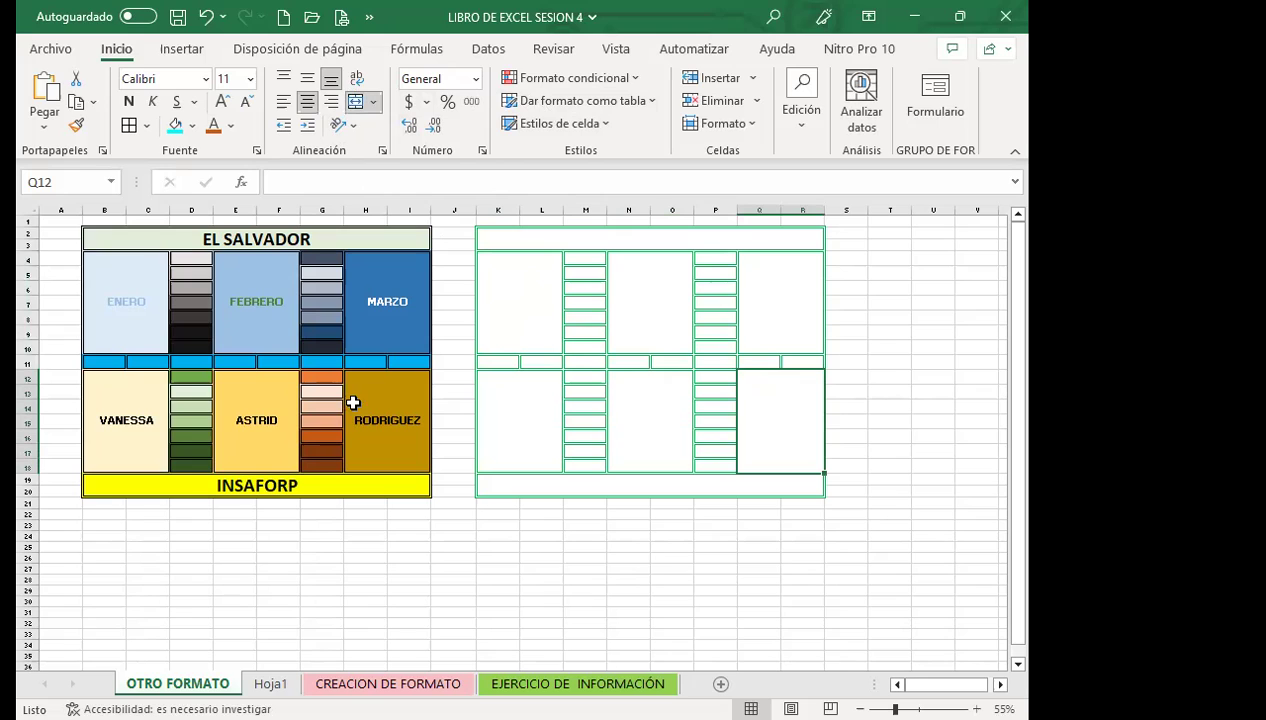
left_click(527, 405)
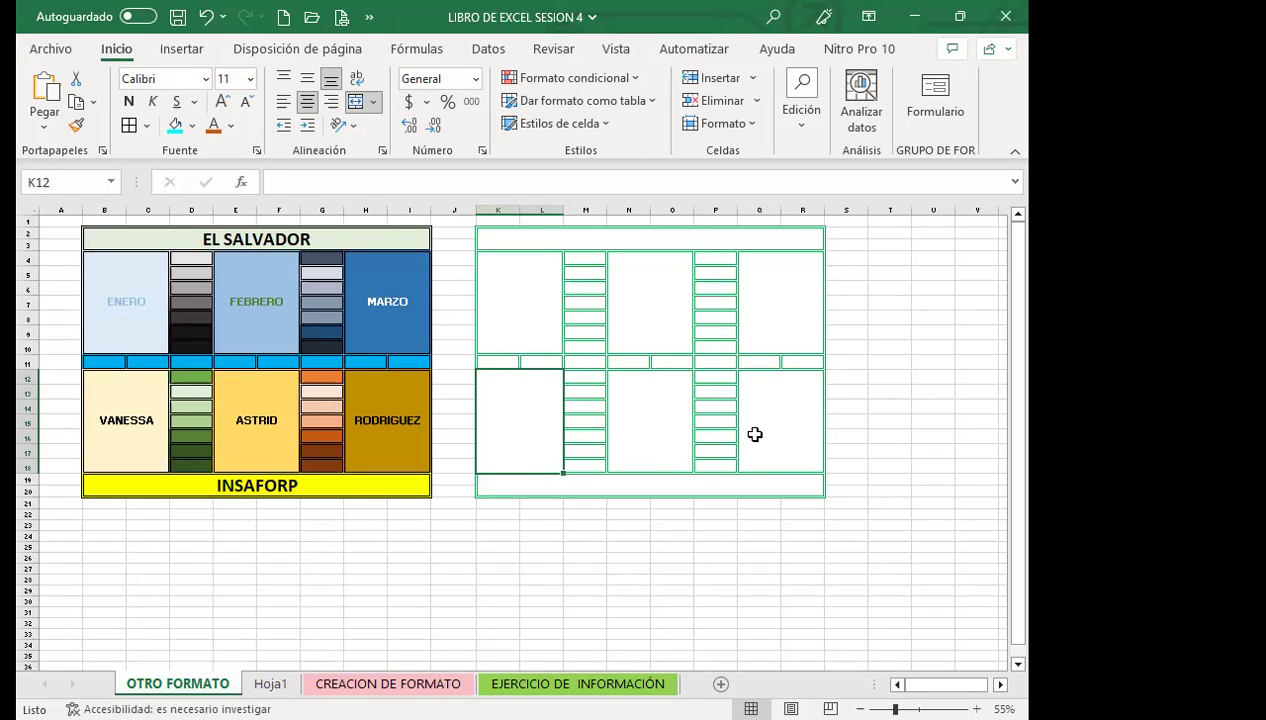
left_click(606, 231)
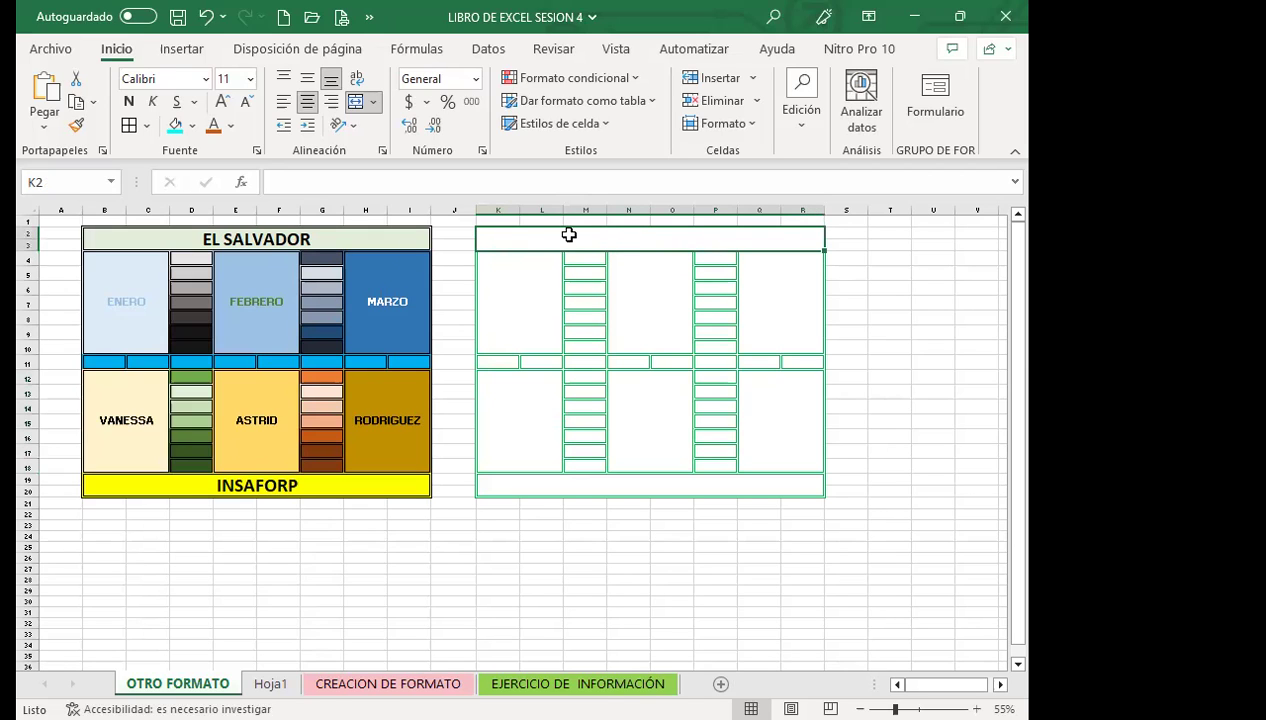
Step: Make header rows 2–3 taller and browse the Format Cells font list for a header font
left_click_drag(36, 253, 155, 265)
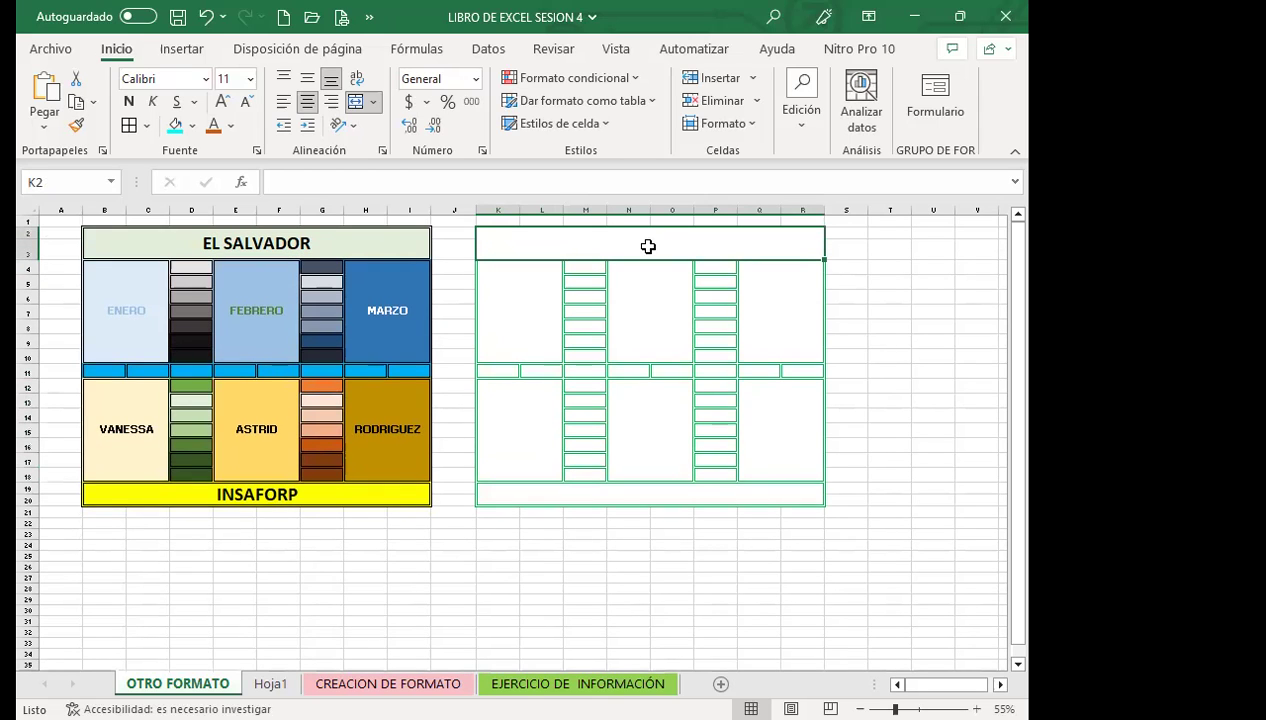
left_click(256, 150)
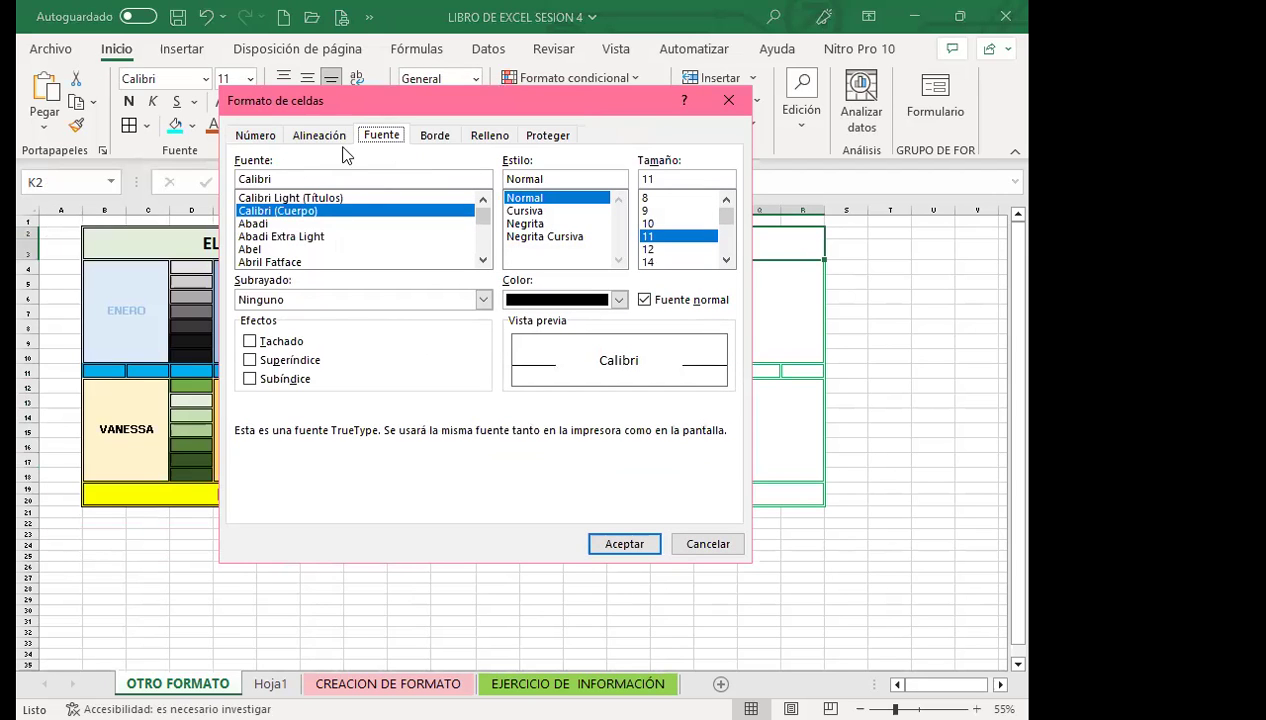
mouse_move(484, 216)
left_mouse_down()
mouse_move(488, 240)
mouse_move(484, 214)
left_mouse_up()
left_click(275, 236)
type("GG")
key("BackSpace")
key("BackSpace")
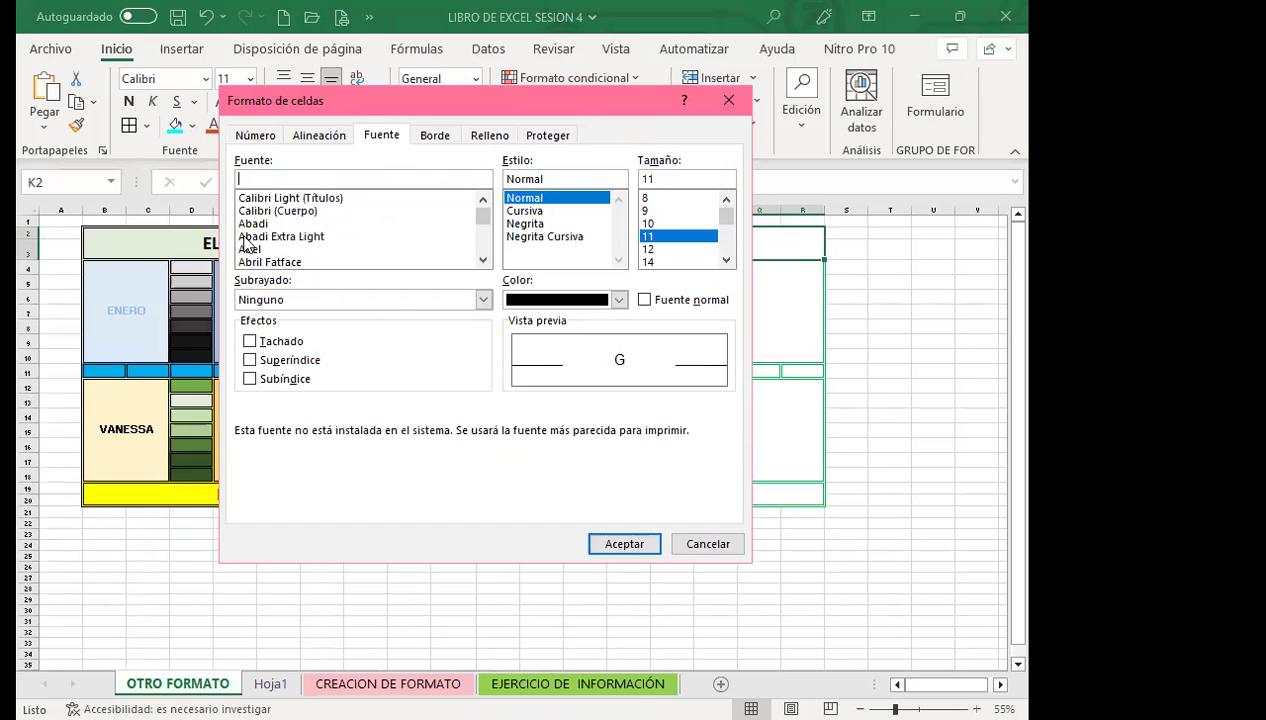
left_click(256, 237)
type("G")
key("BackSpace")
left_click(484, 259)
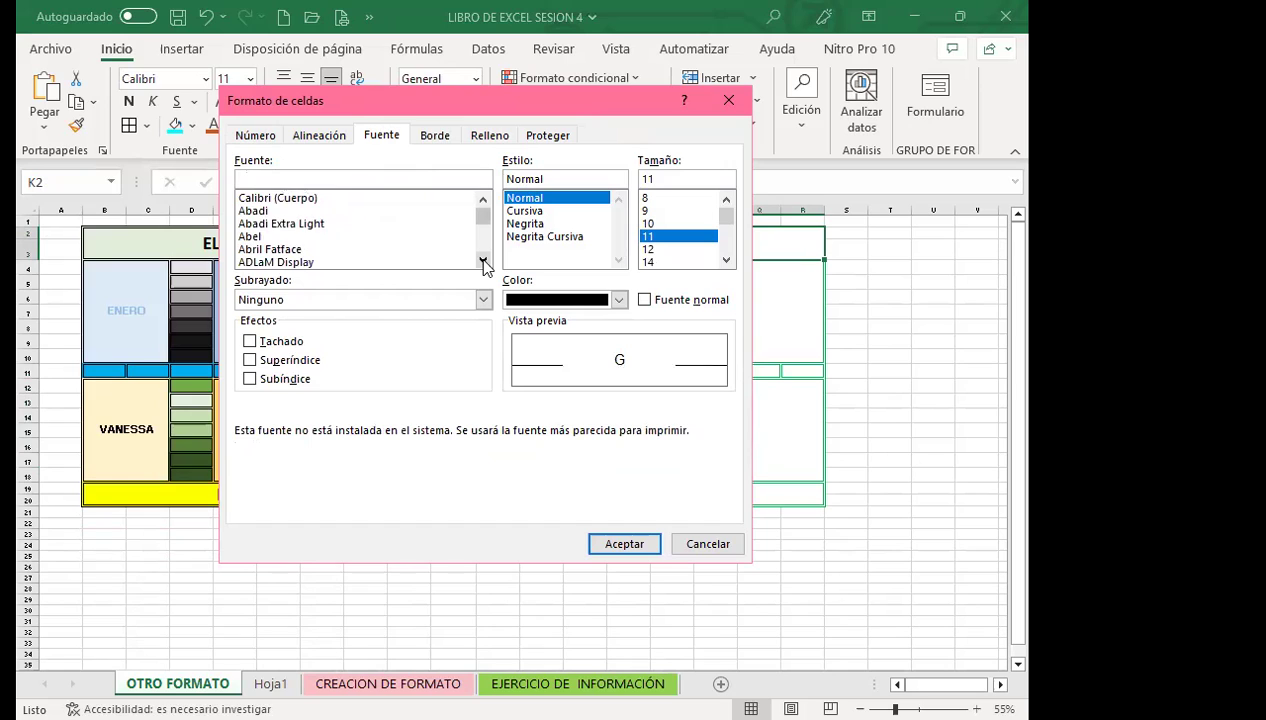
left_click_drag(483, 216, 485, 225)
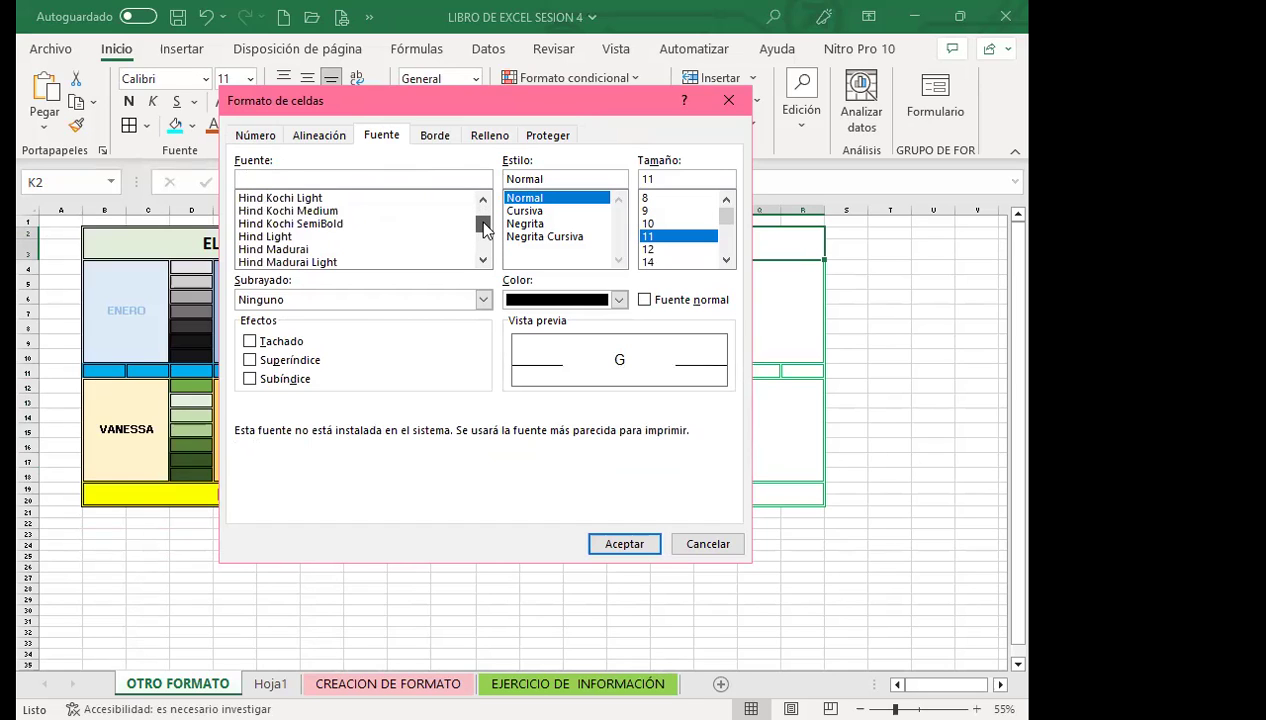
scroll(484, 258, "down", 1)
scroll(484, 258, "down", 1)
scroll(486, 262, "down", 1)
scroll(487, 260, "down", 2)
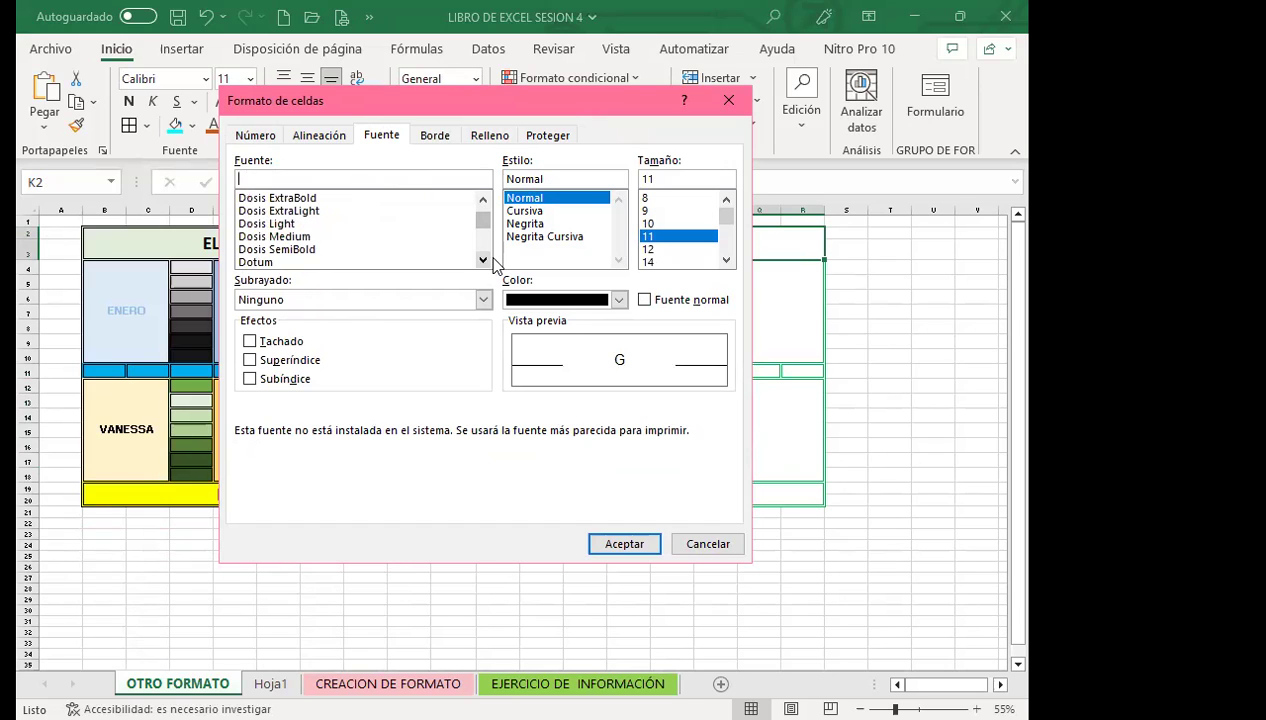
scroll(492, 262, "down", 1)
scroll(490, 262, "down", 1)
scroll(489, 263, "down", 1)
scroll(487, 264, "down", 1)
scroll(487, 262, "down", 1)
scroll(488, 263, "down", 1)
scroll(489, 264, "down", 1)
scroll(490, 266, "down", 1)
scroll(489, 263, "down", 1)
scroll(490, 264, "down", 1)
scroll(491, 265, "down", 1)
scroll(493, 266, "down", 1)
scroll(491, 262, "down", 1)
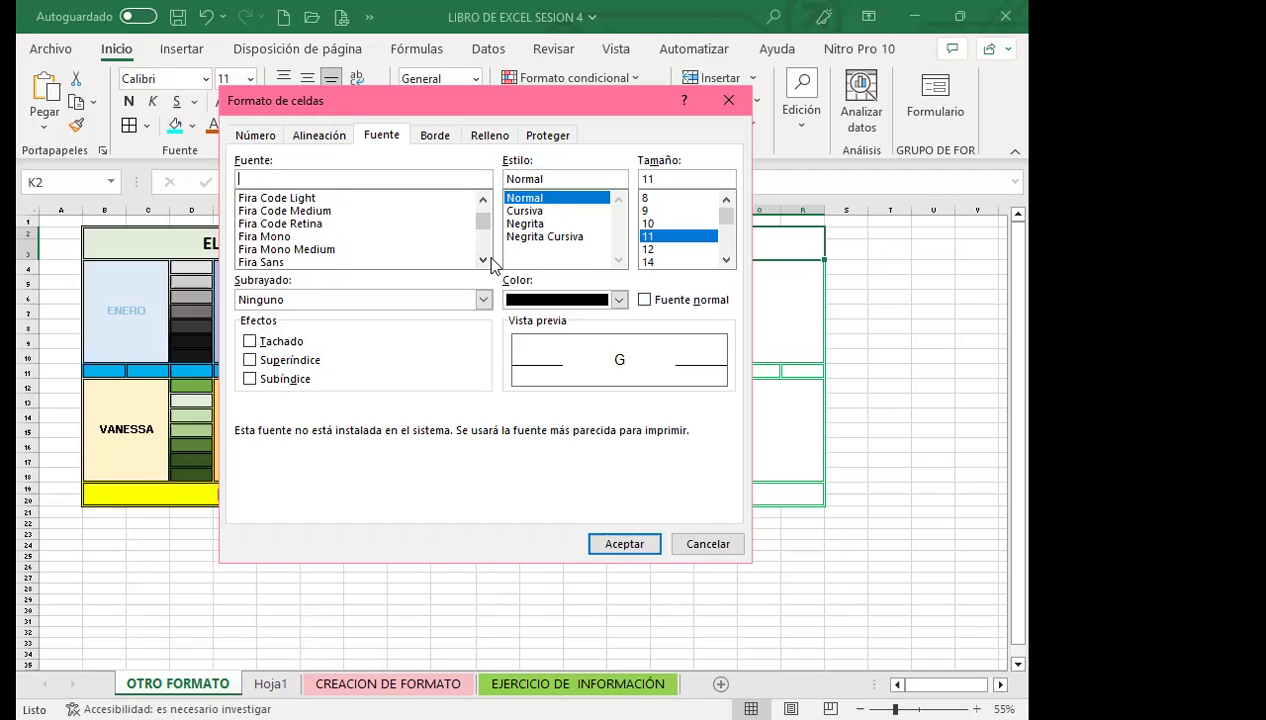
scroll(491, 262, "down", 1)
scroll(490, 263, "down", 1)
scroll(489, 264, "down", 1)
scroll(487, 265, "down", 1)
scroll(489, 263, "down", 1)
Step: Set the header to Century bold size 20 in red and enter EL SALVADOR
left_click_drag(485, 230, 485, 227)
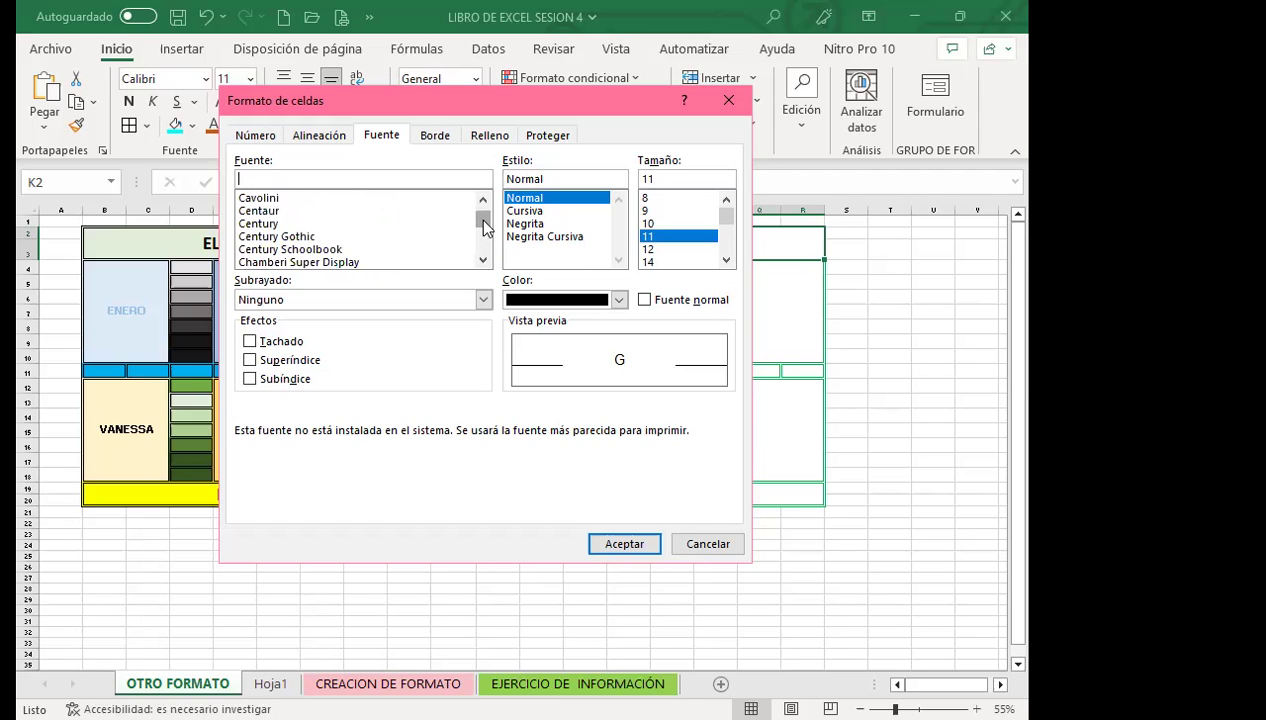
left_click(274, 224)
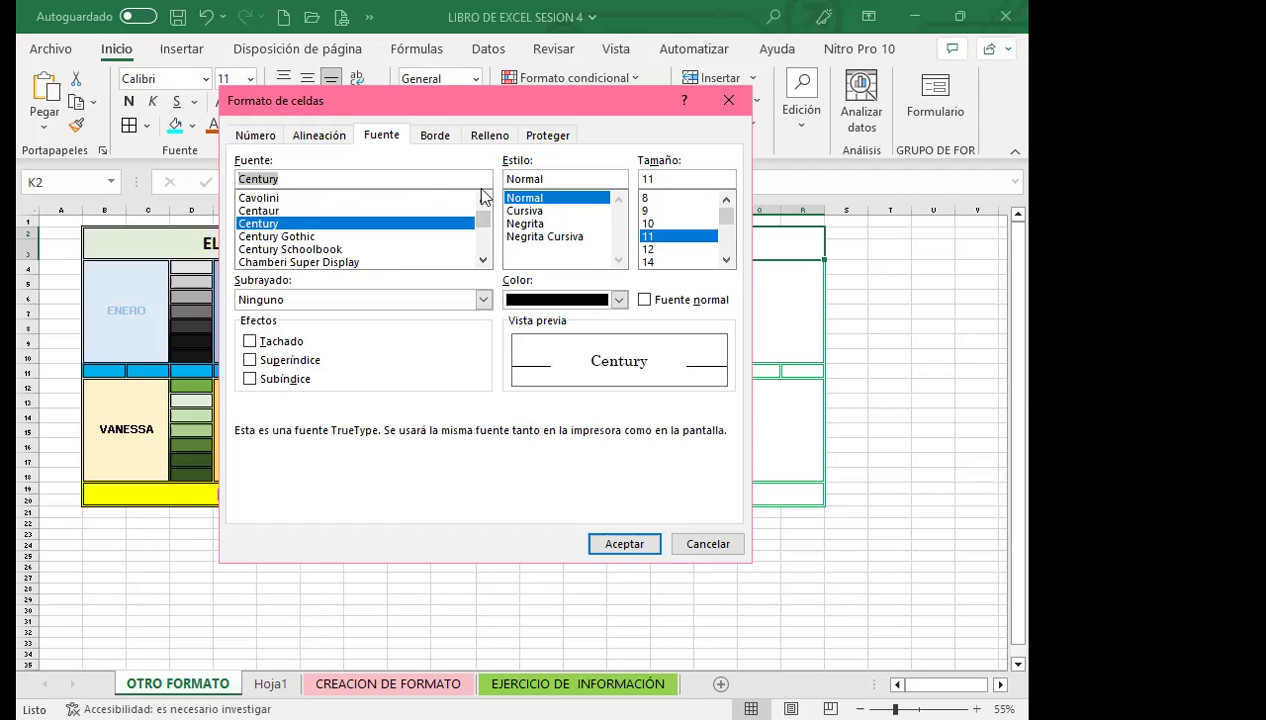
left_click(530, 224)
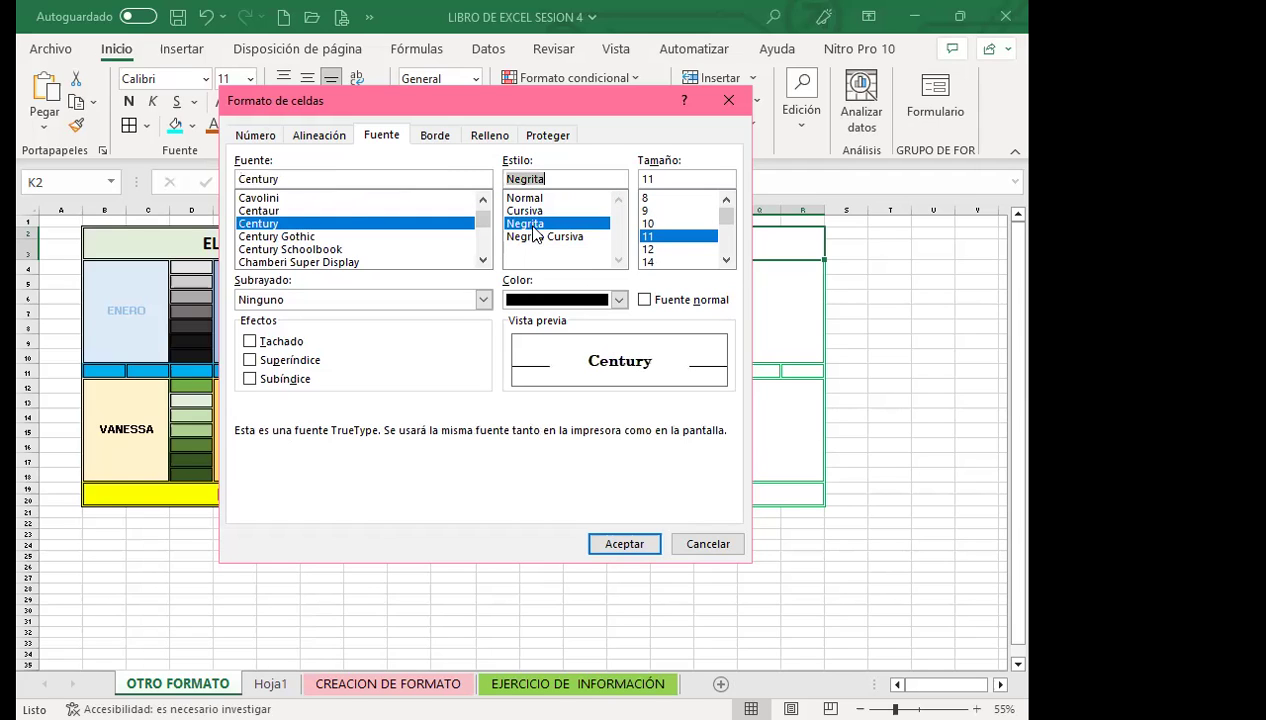
left_click(726, 259)
left_click(727, 261)
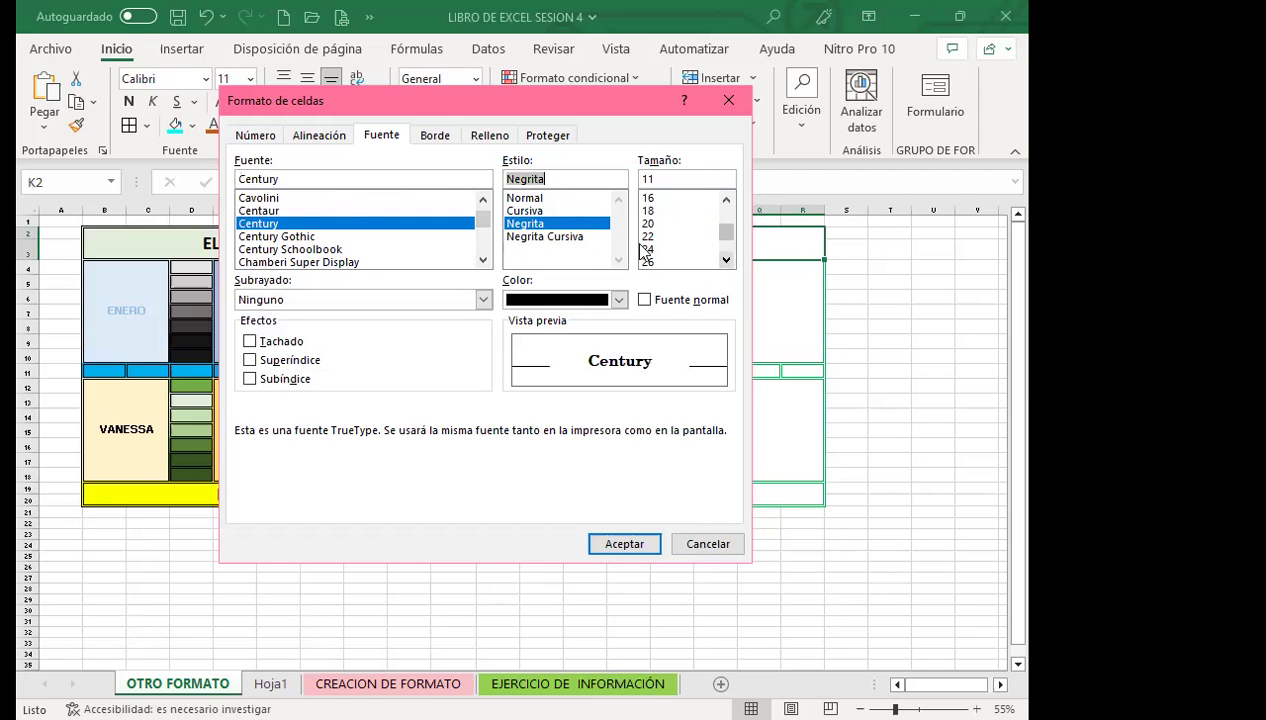
left_click(648, 223)
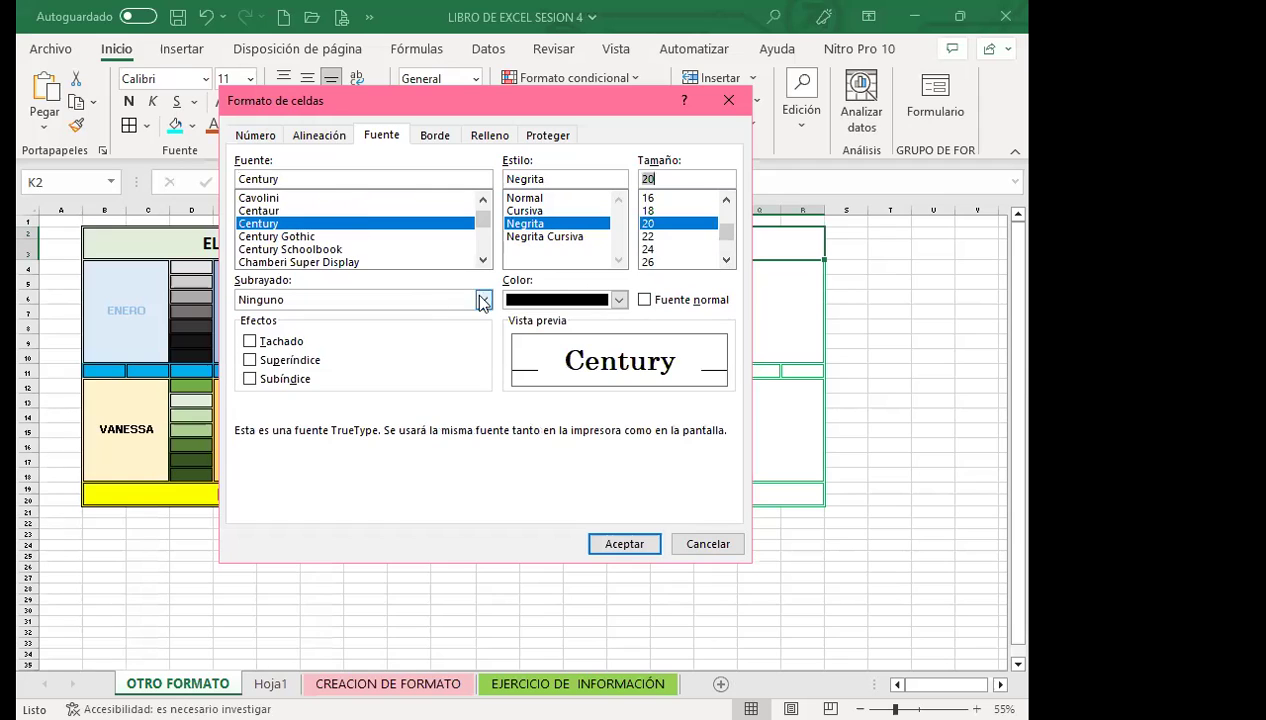
left_click(619, 300)
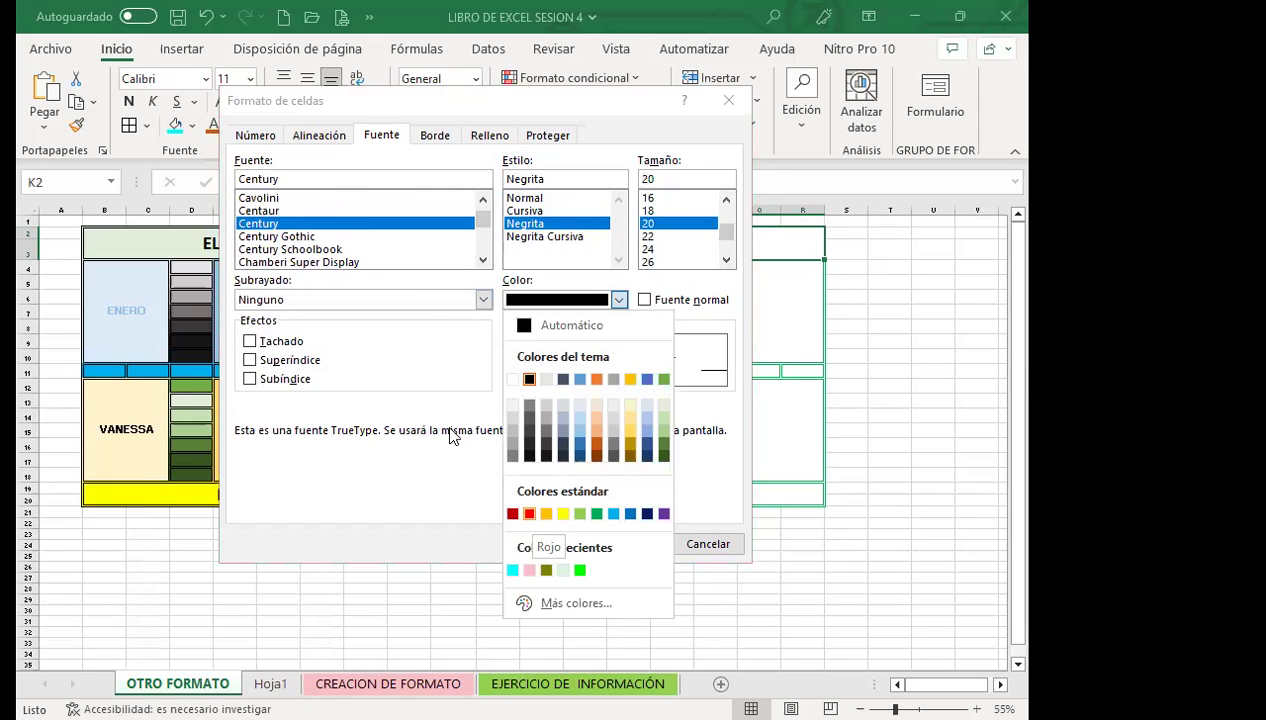
key("Return")
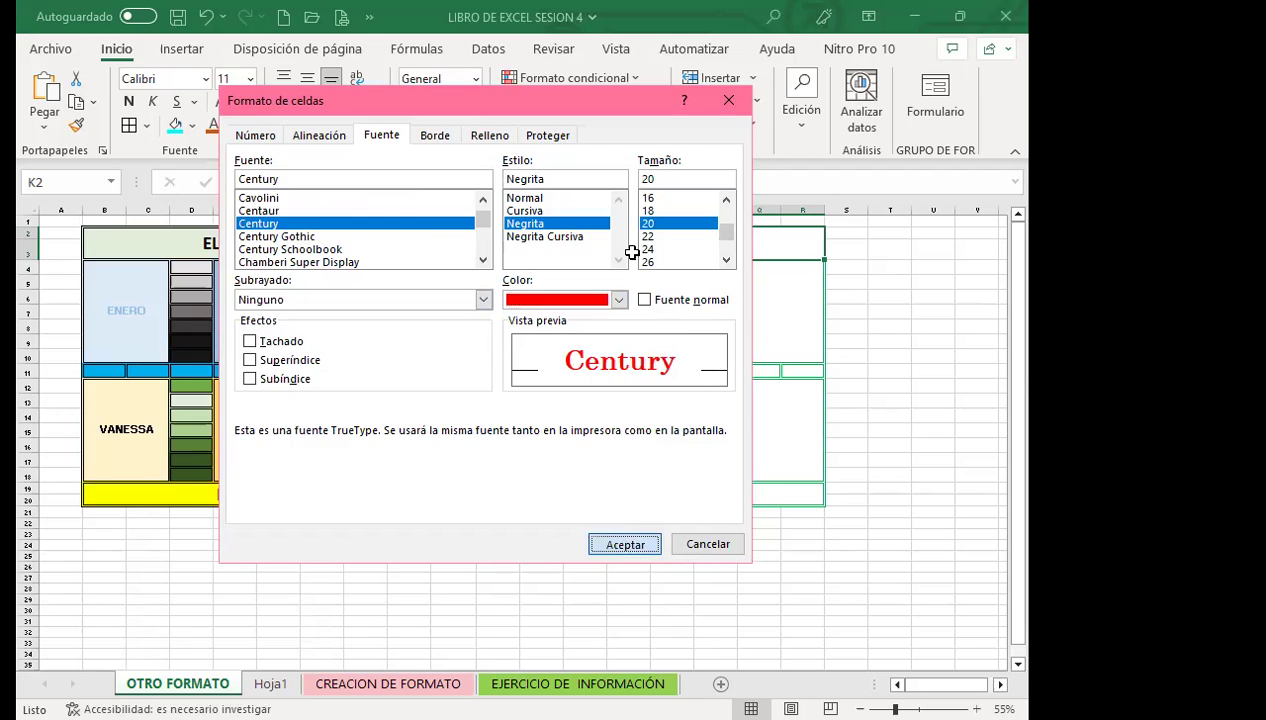
key("Return")
type("EL SALVADOR")
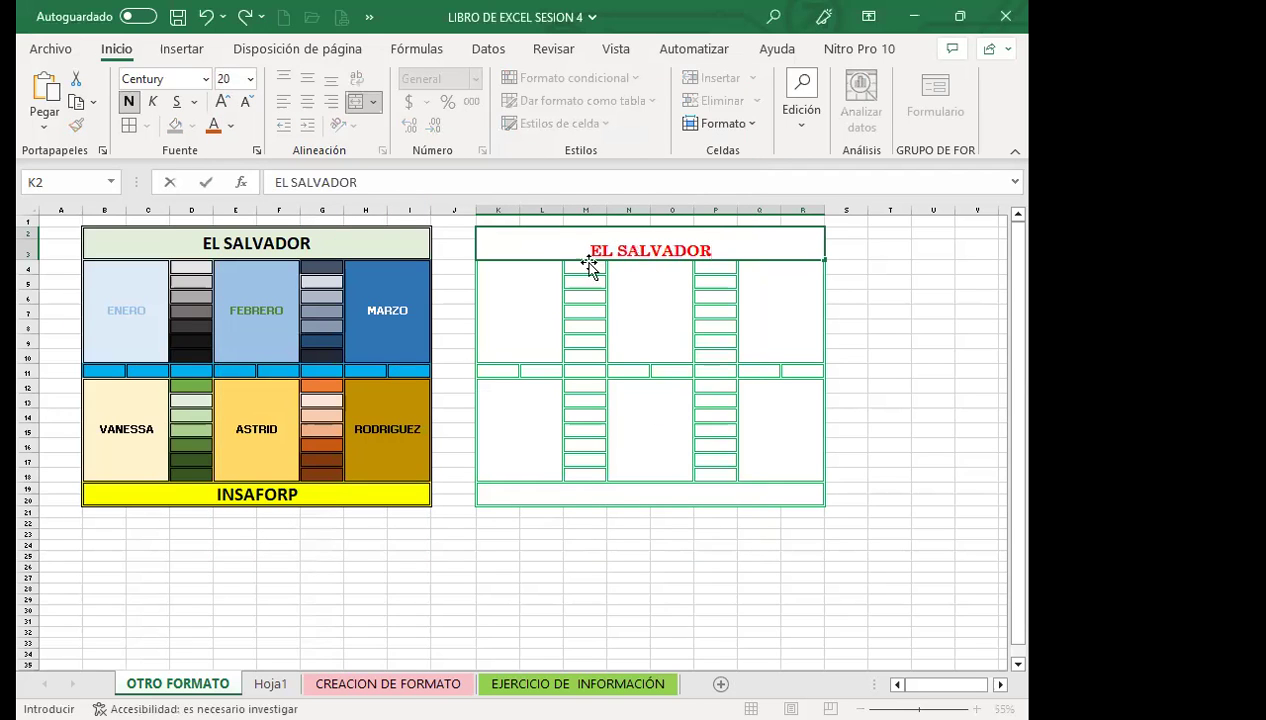
key("Return")
Step: Commit the EL SALVADOR header and start a gradient fill with light green as Color 1
left_click(527, 245)
left_click(257, 151)
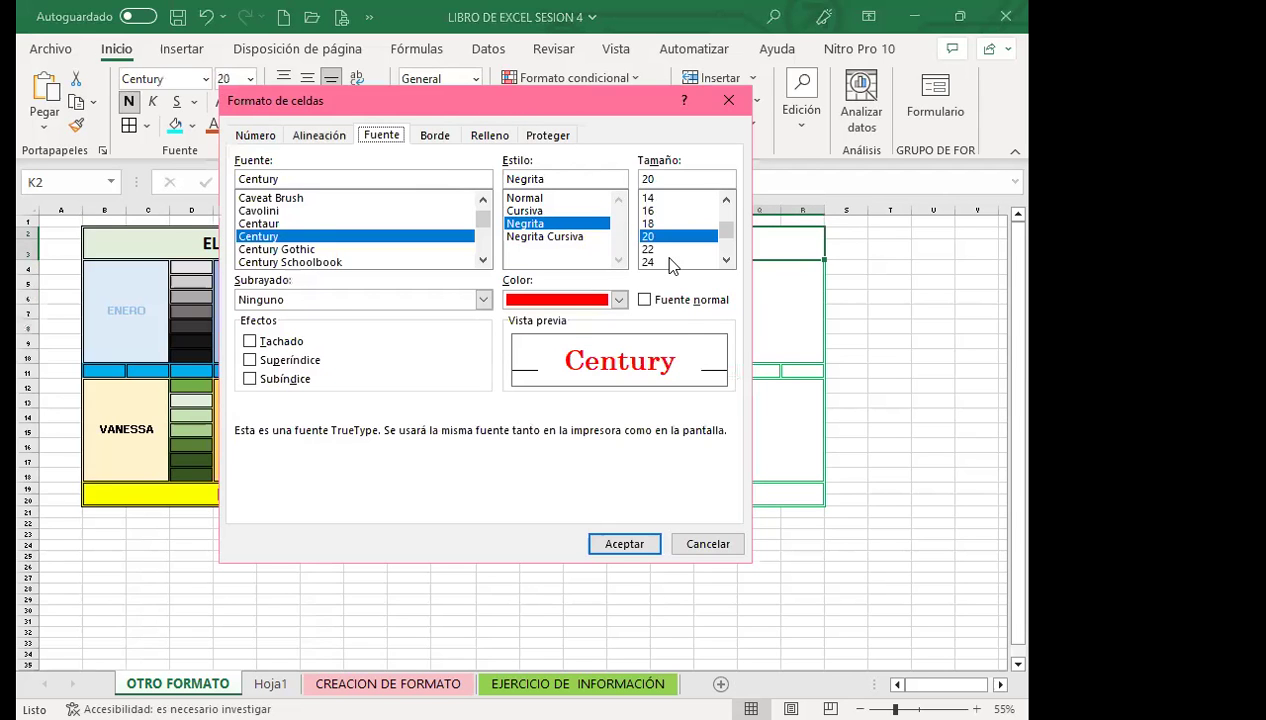
left_click_drag(436, 101, 268, 140)
left_click(266, 174)
left_click(321, 174)
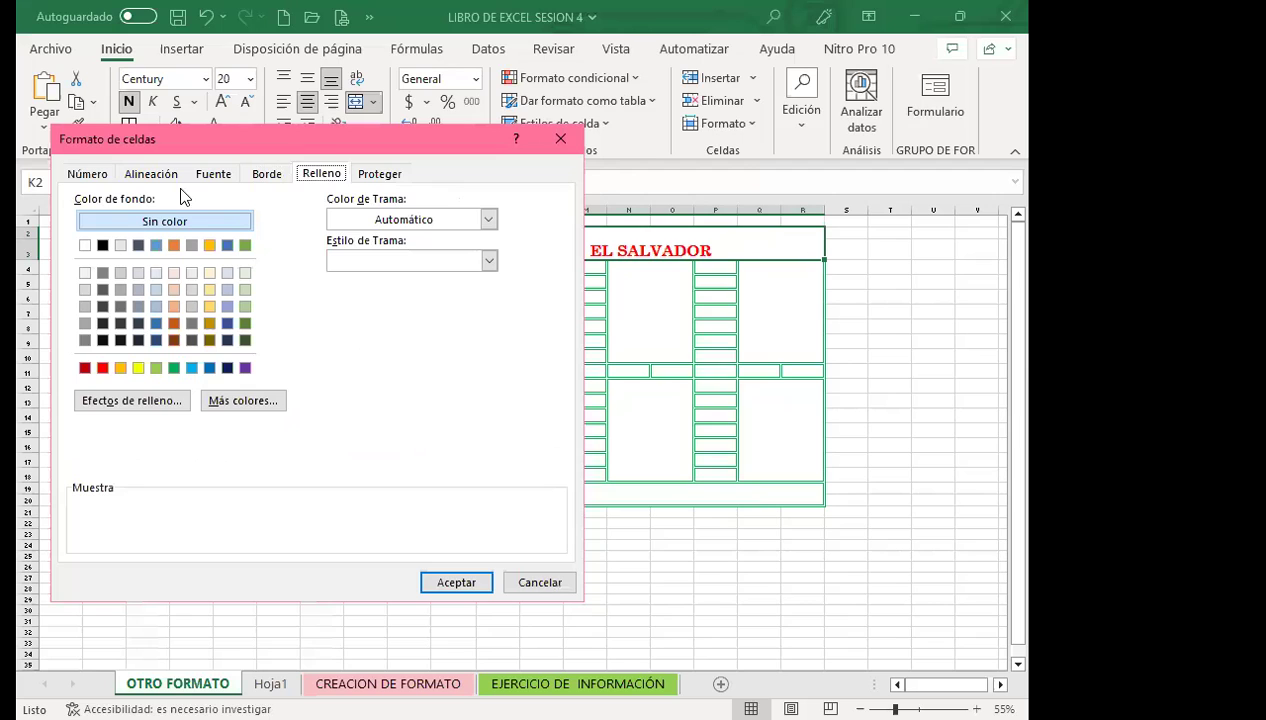
left_click(130, 400)
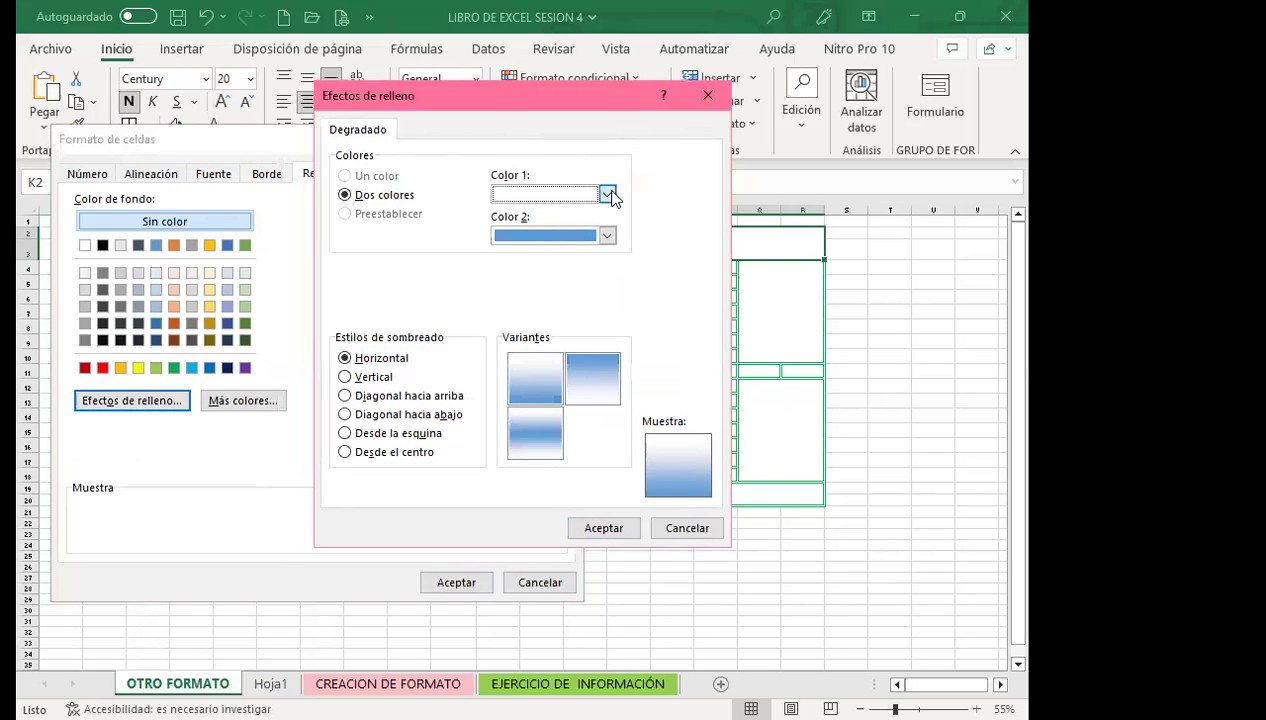
left_click(607, 194)
left_click(560, 374)
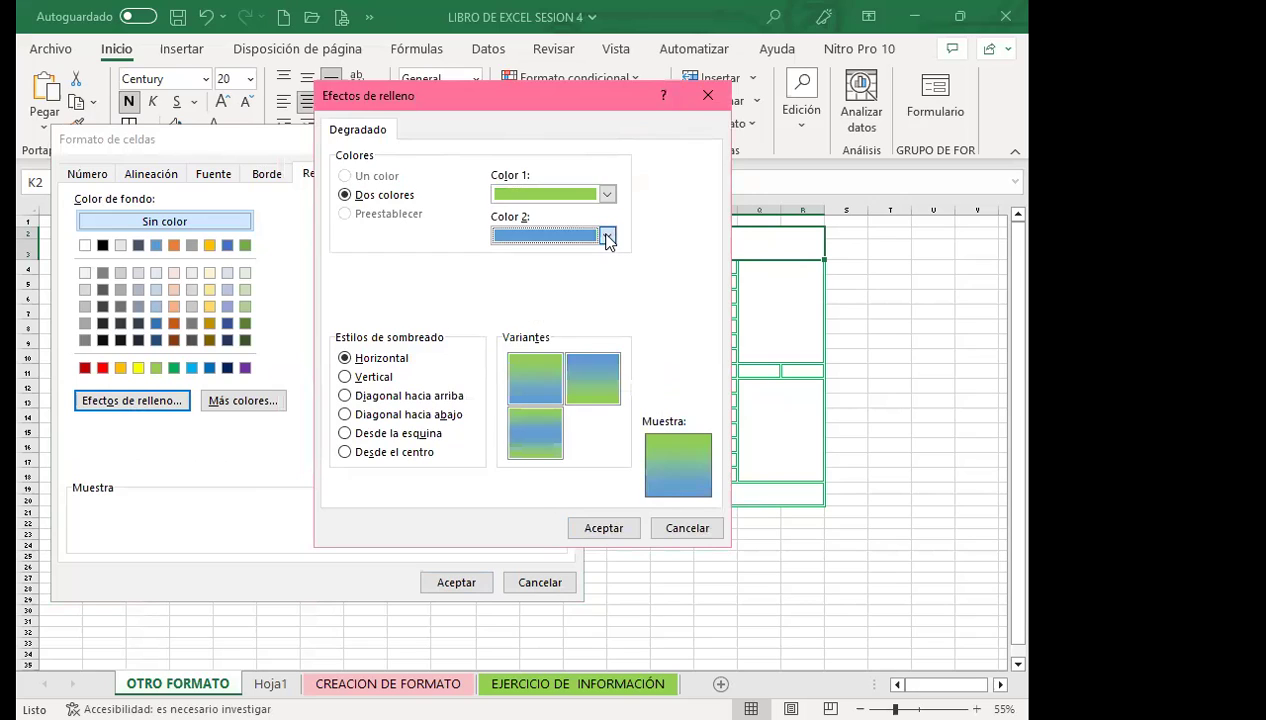
Step: Set gradient Color 2 to custom pink #D5757E and confirm the gradient
left_click(607, 236)
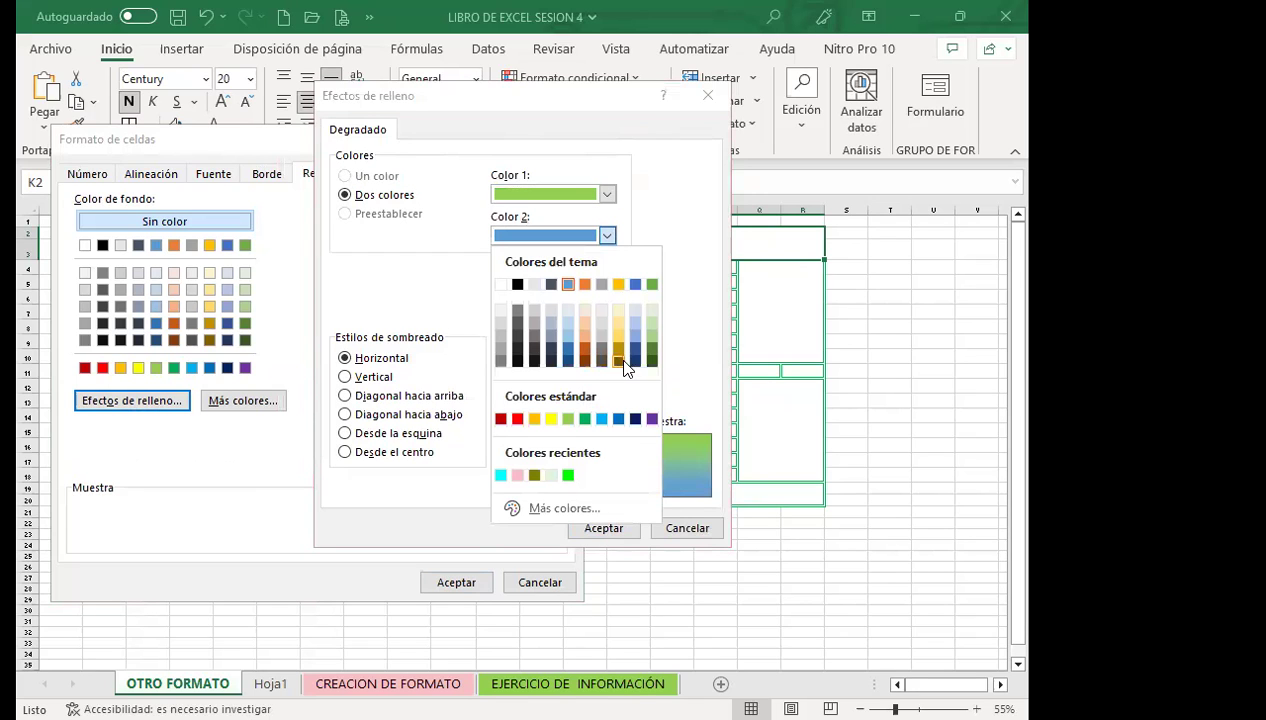
left_click(545, 507)
left_click(485, 257)
left_click_drag(541, 290, 539, 245)
left_click(505, 294)
left_click_drag(545, 257, 545, 282)
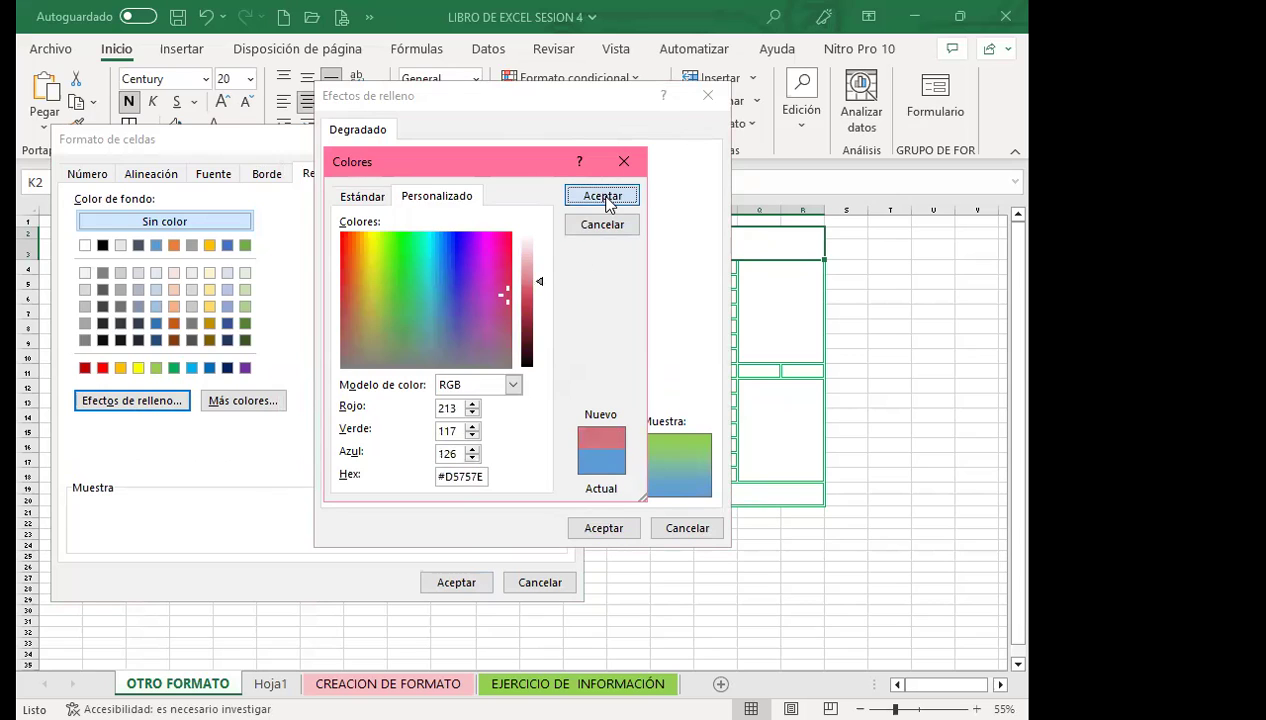
left_click(603, 196)
left_click(601, 528)
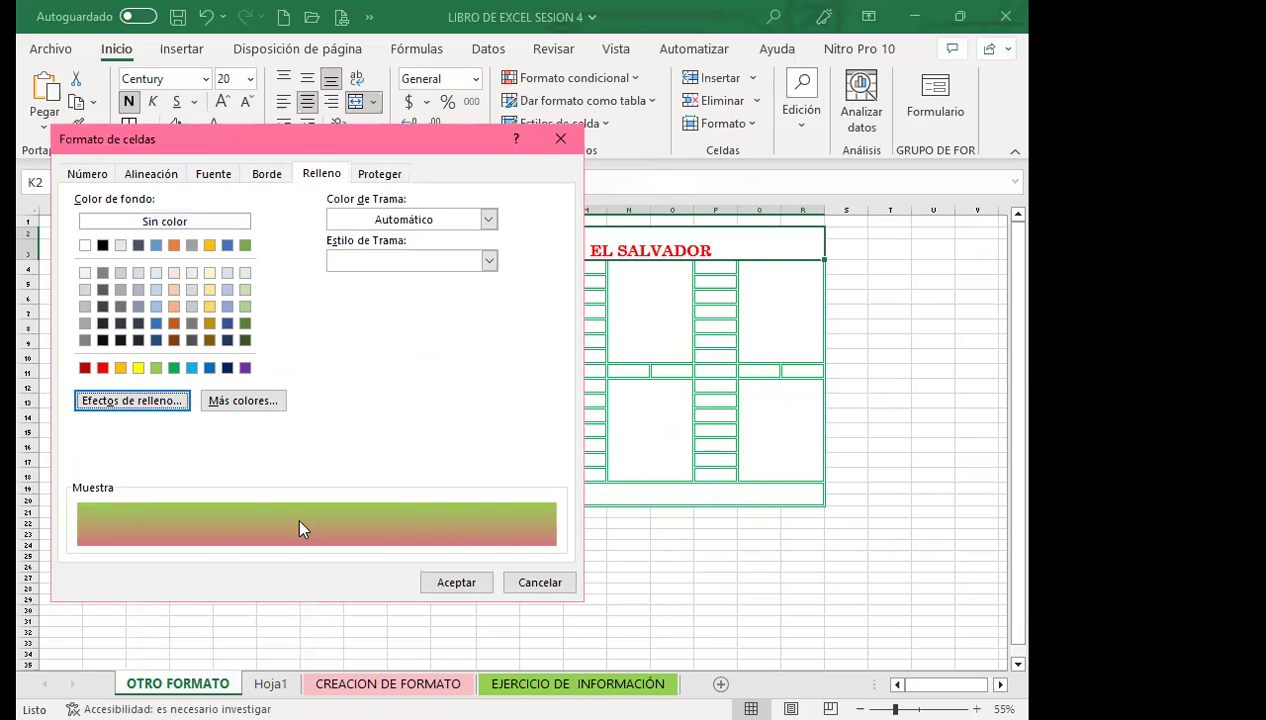
left_click(457, 584)
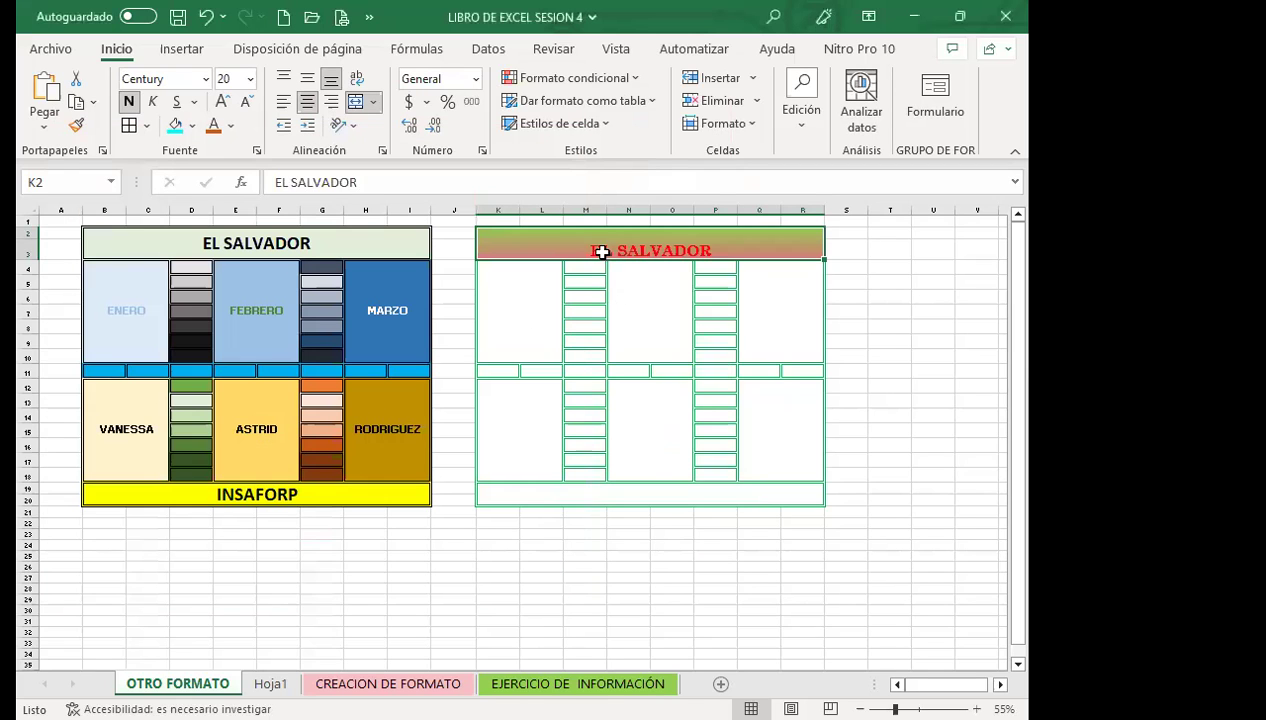
Step: Finish applying the header gradient and give merged block K4 a light peach fill
left_click(647, 291)
left_click(602, 241)
left_click(509, 325)
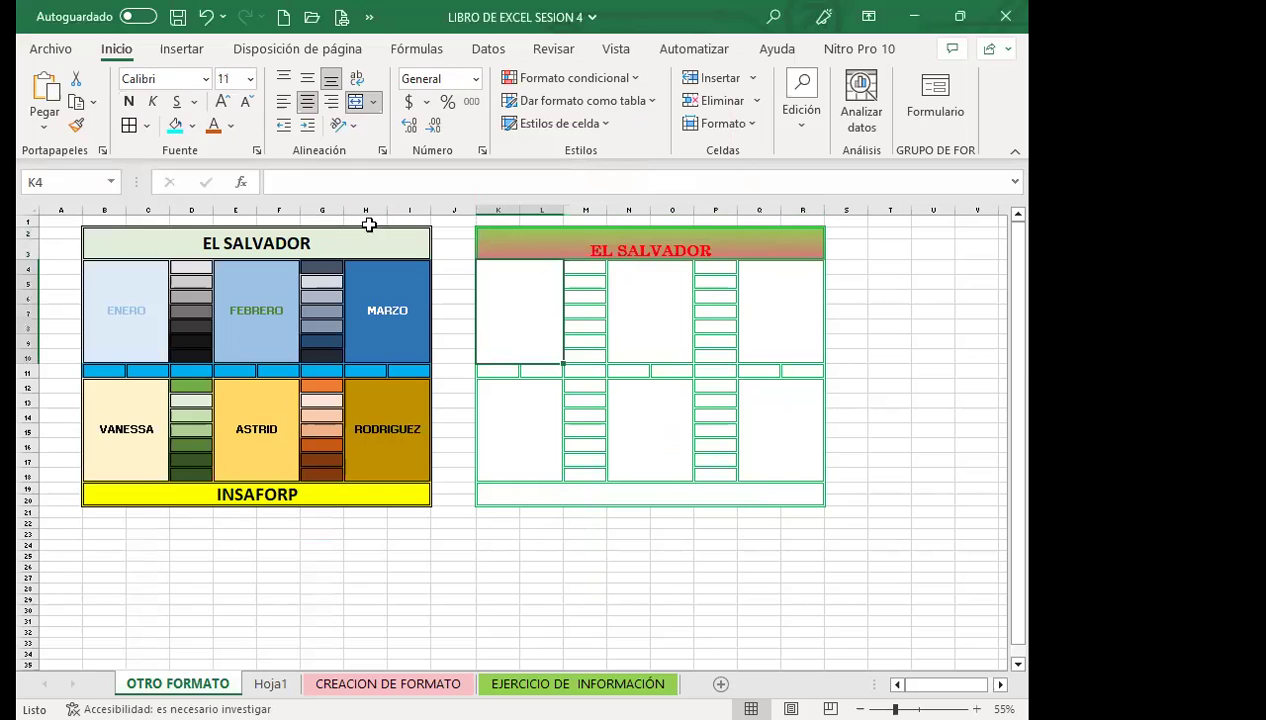
left_click(256, 151)
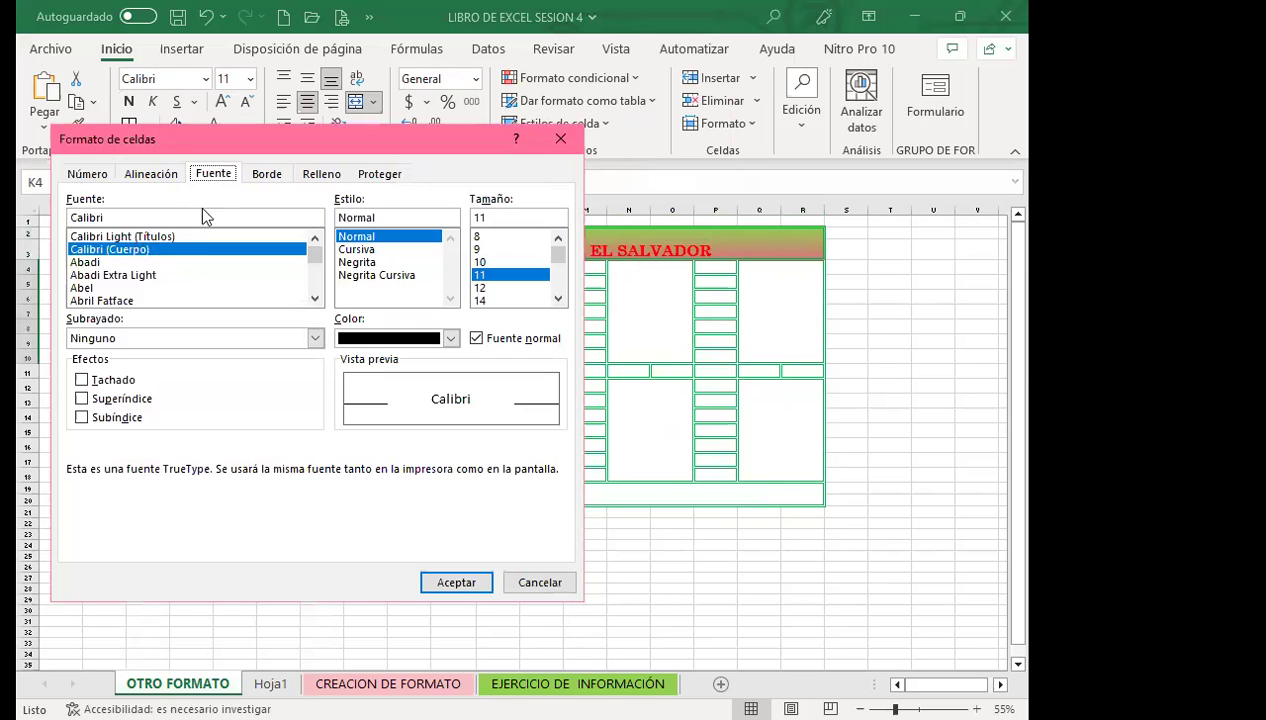
left_click(321, 174)
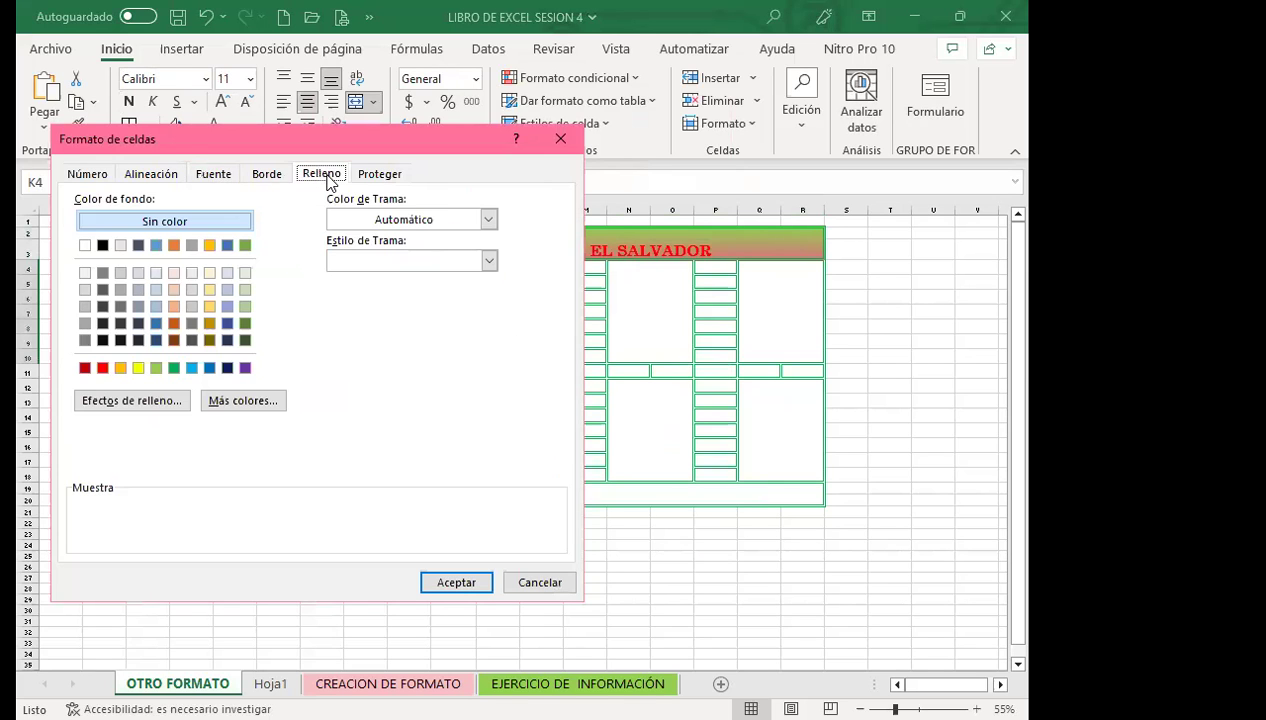
left_click(174, 289)
left_click(457, 582)
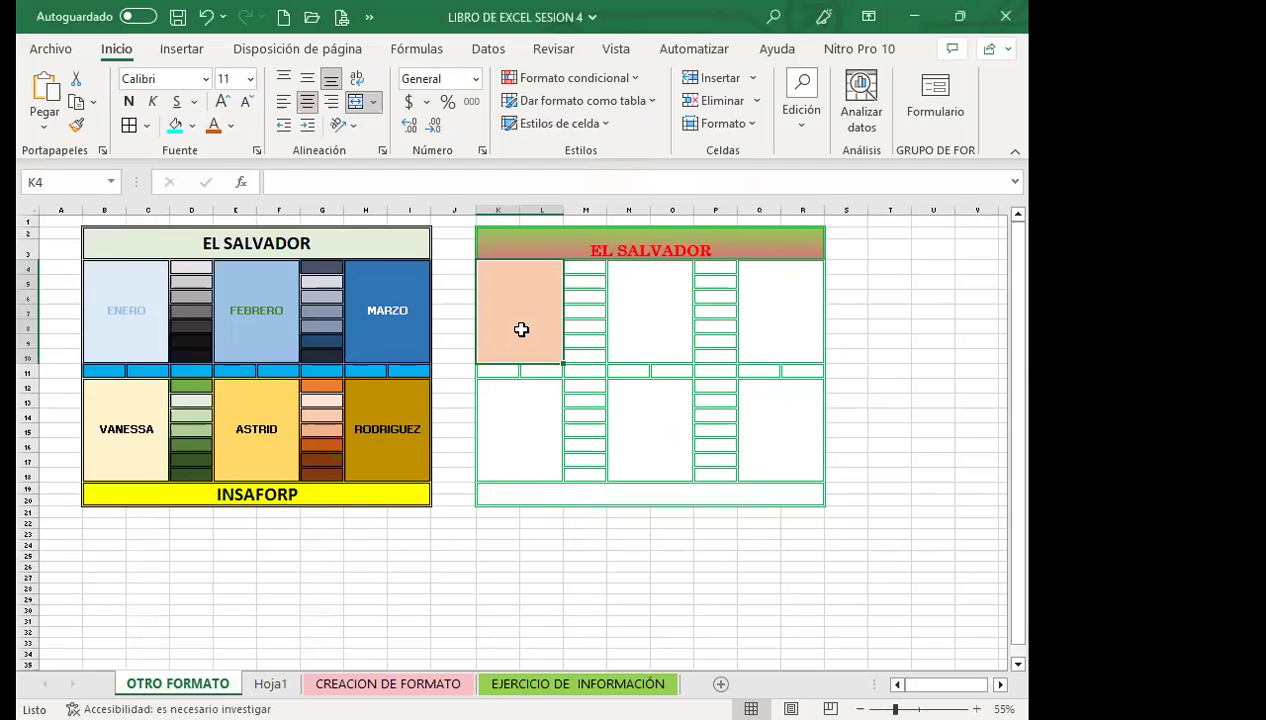
Step: Fill merged block N4 with the dark gold theme colour
left_click(648, 330)
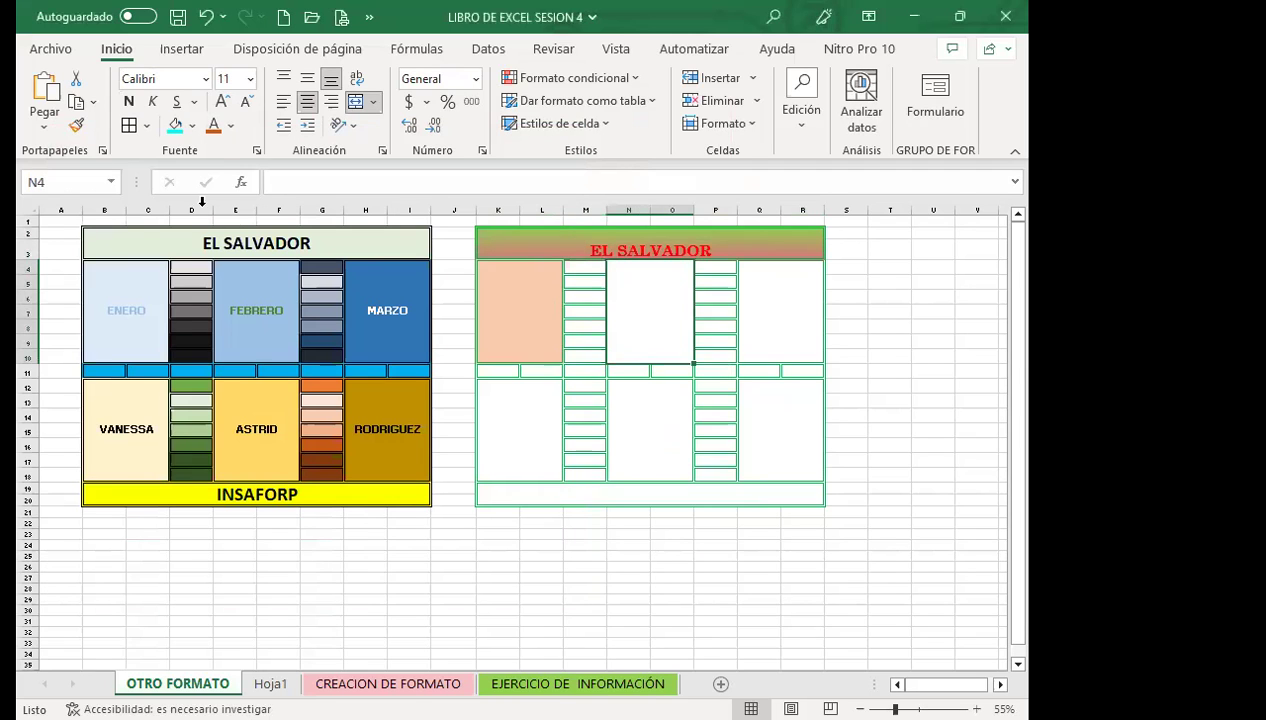
left_click(192, 126)
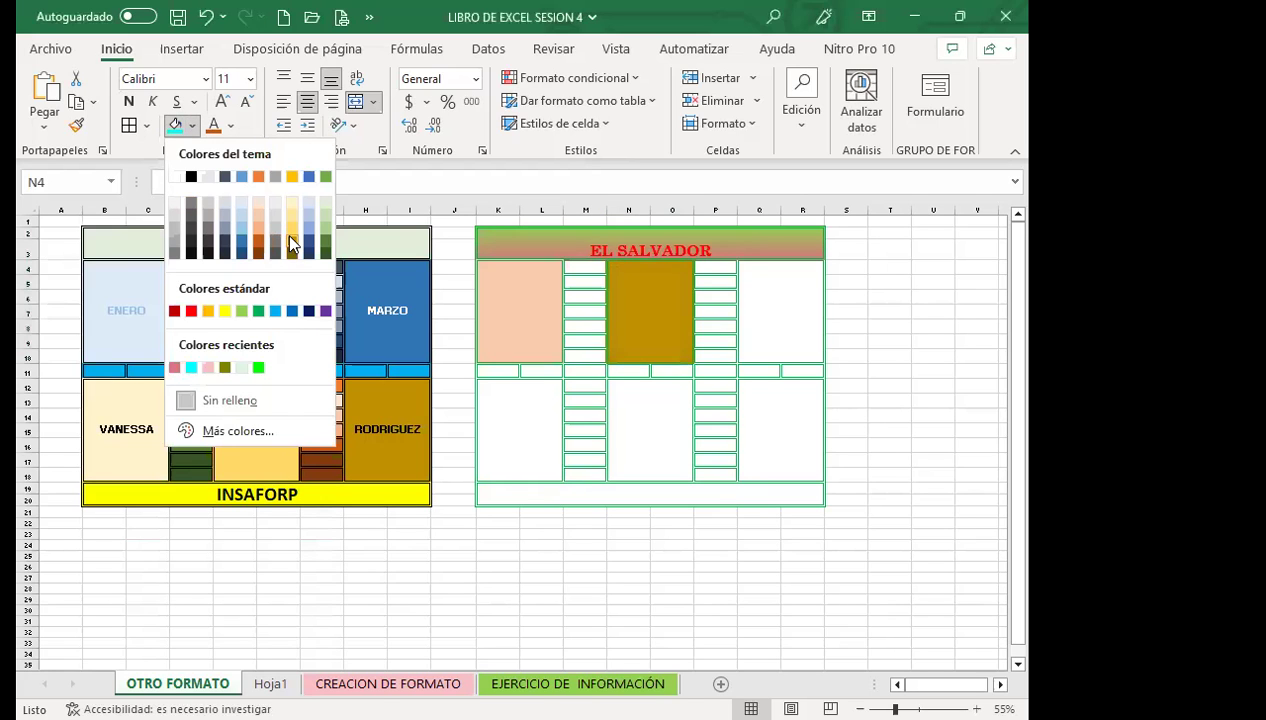
left_click(292, 241)
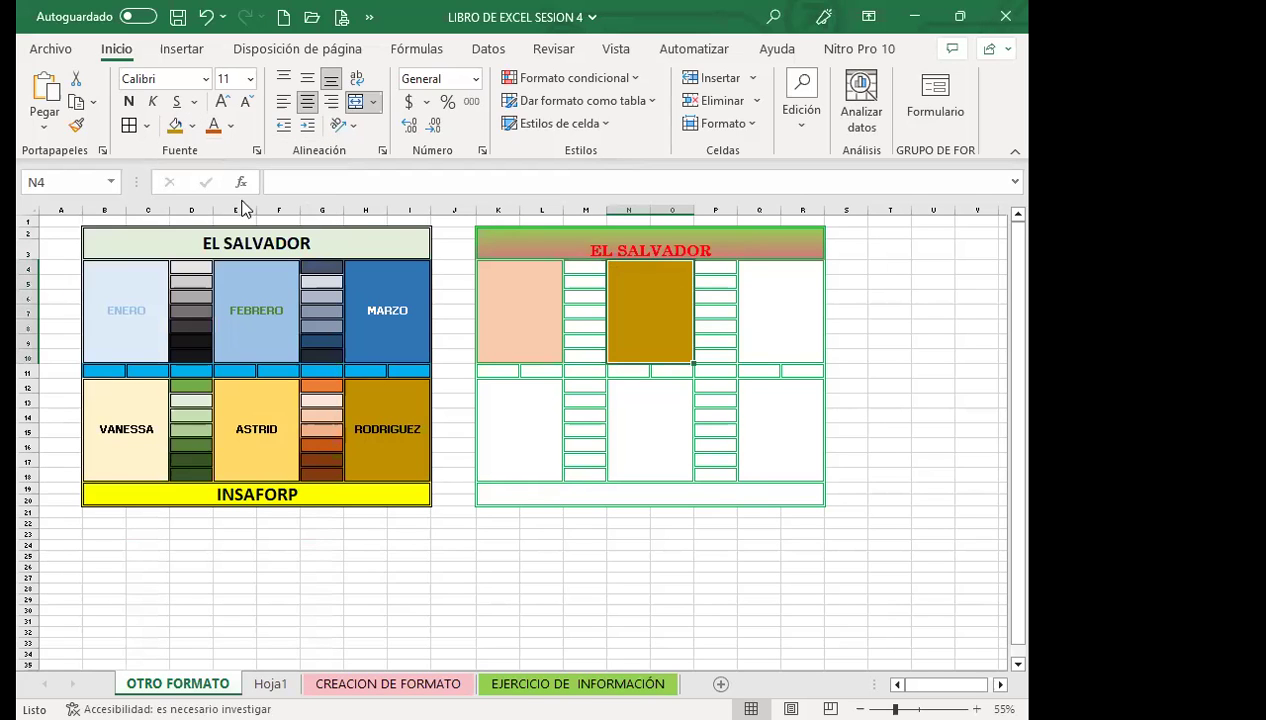
left_click(787, 318)
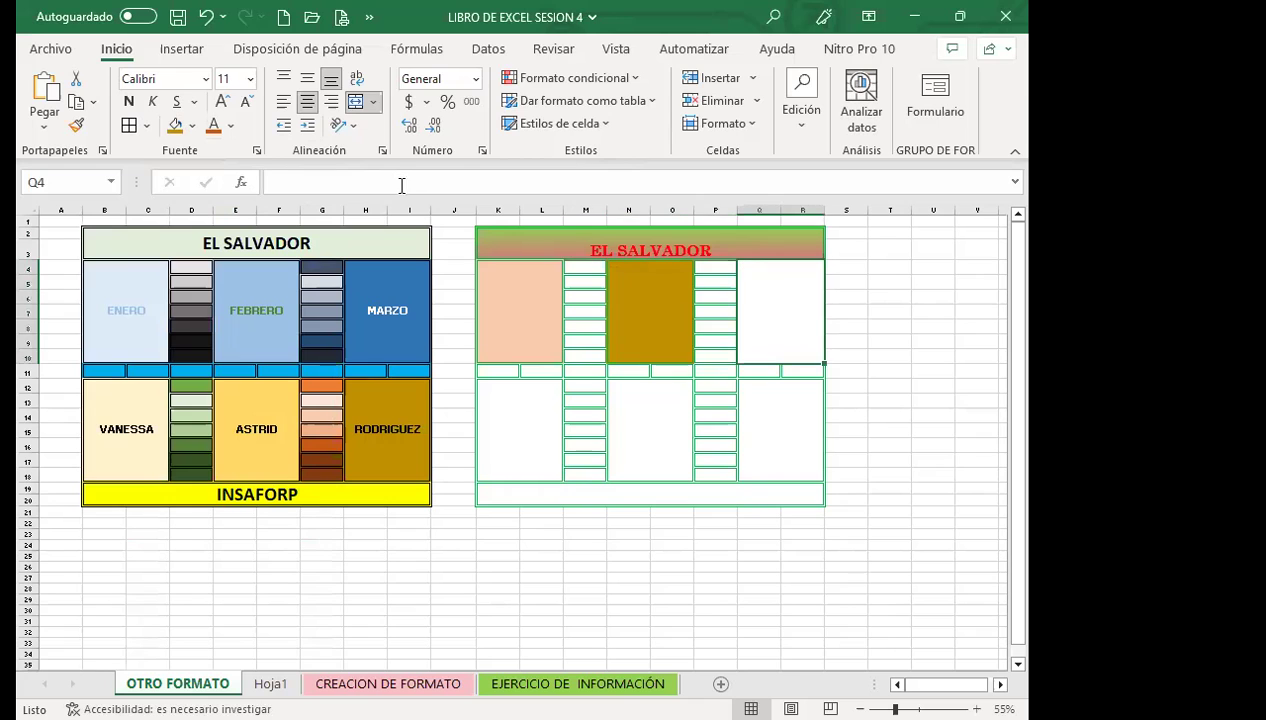
Step: Fill block Q4 with a custom salmon colour, RGB 227, 139, 121
left_click(256, 150)
left_click(266, 174)
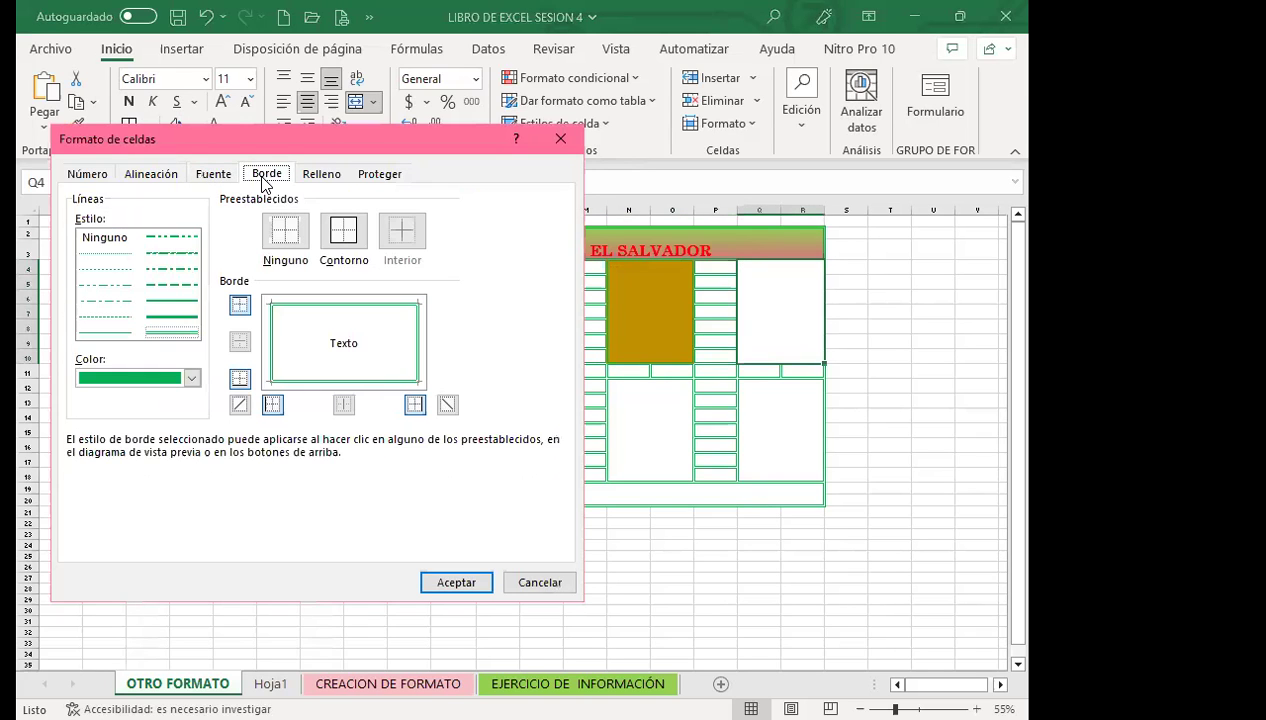
left_click(321, 174)
left_click(134, 400)
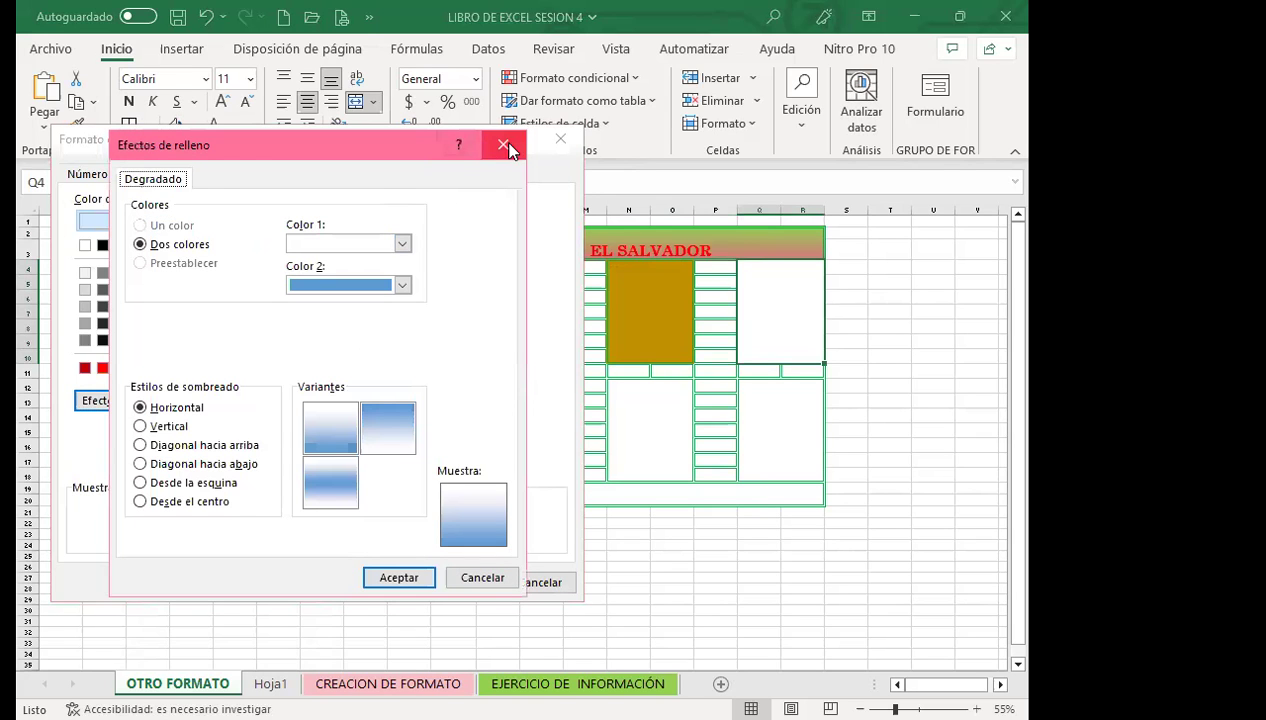
left_click(500, 145)
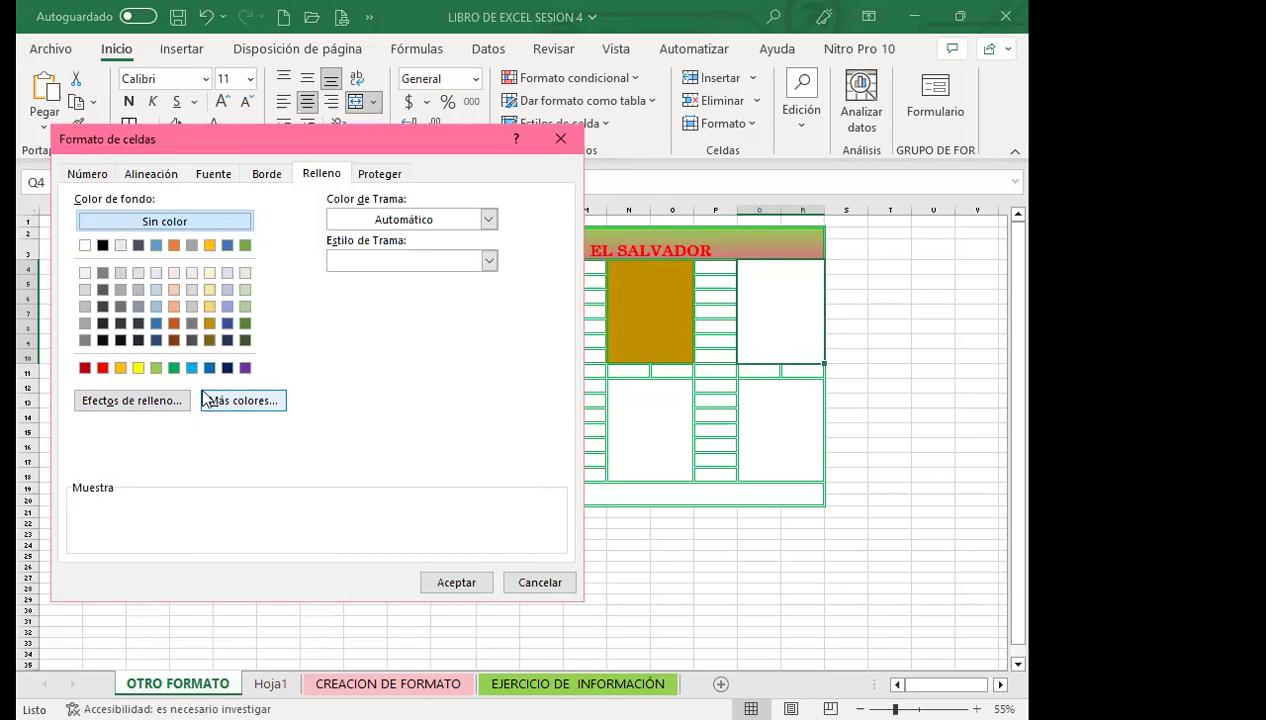
left_click(210, 400)
left_click(177, 312)
left_click_drag(373, 400, 378, 312)
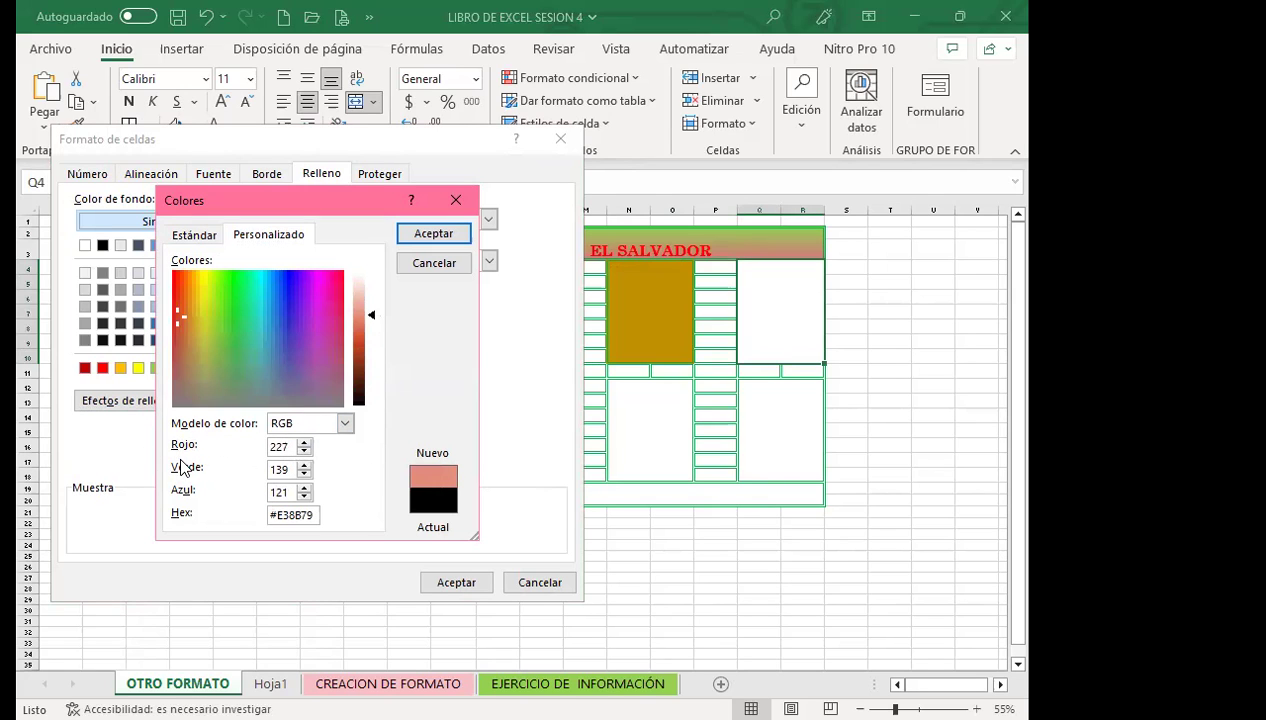
left_click_drag(290, 447, 265, 445)
left_click(436, 240)
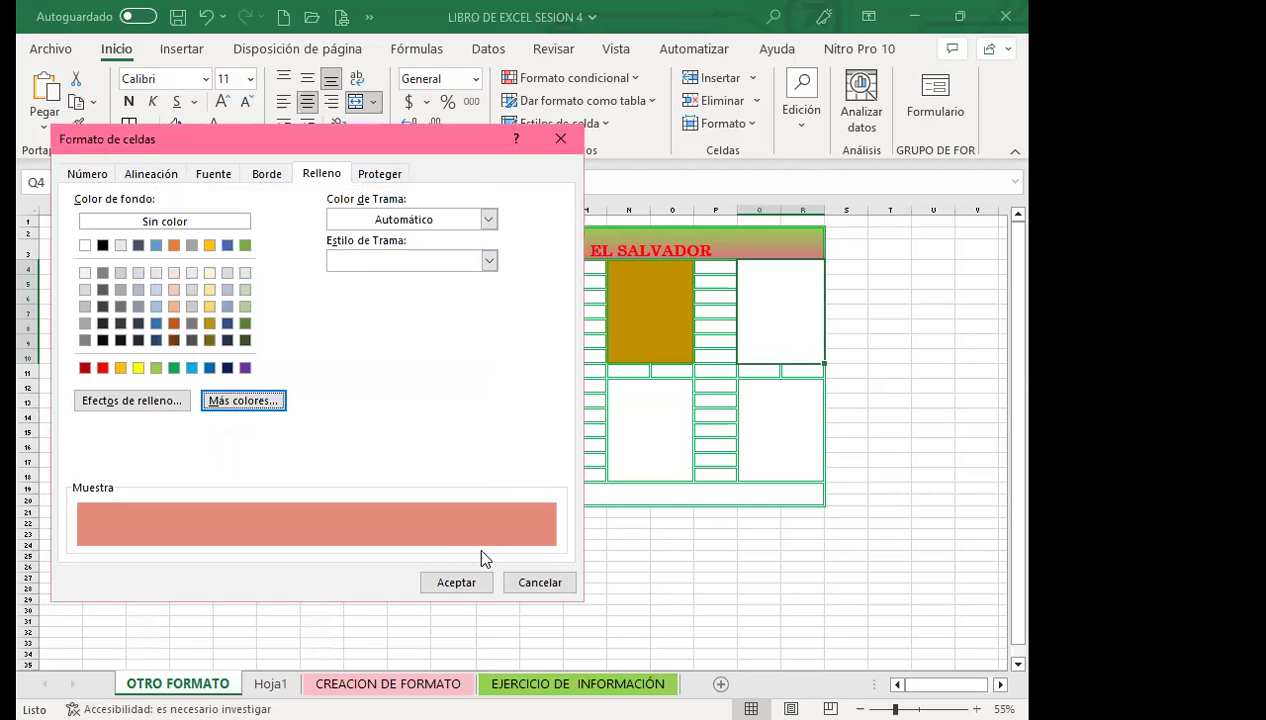
left_click(456, 582)
Step: Fill the bottom-left block K12 with dark blue
left_click(529, 454)
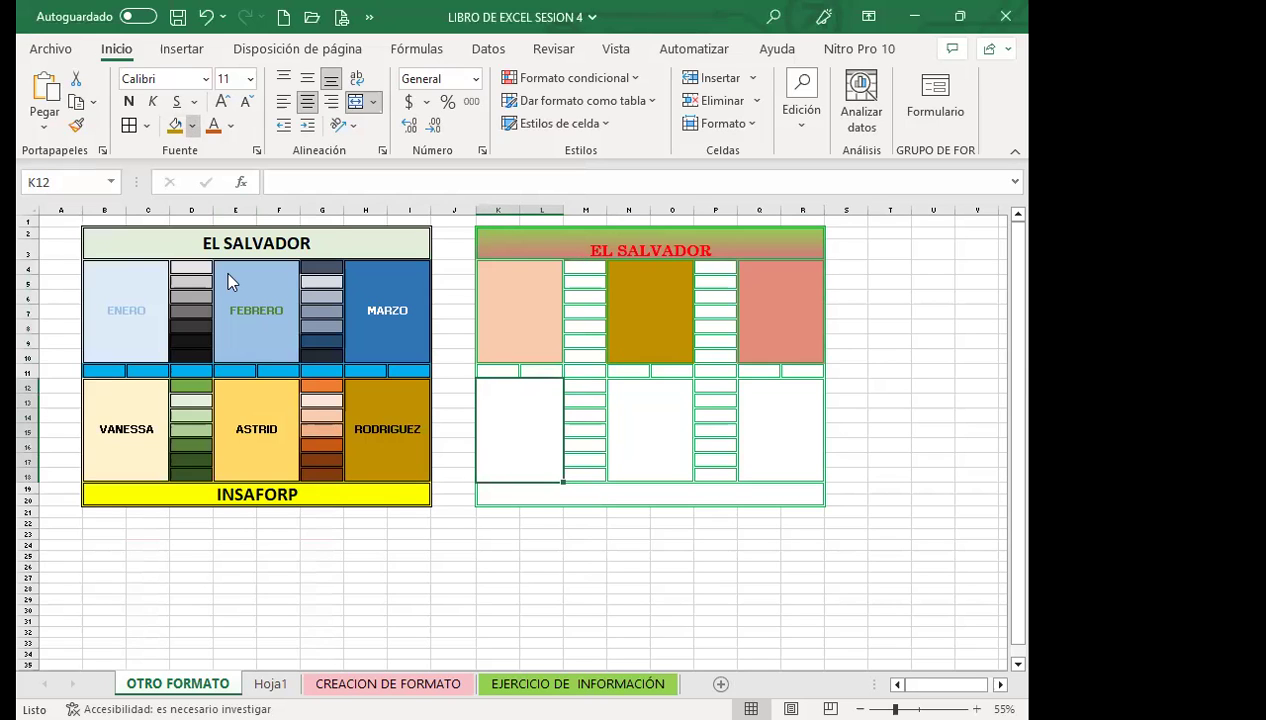
left_click(193, 126)
left_click(263, 259)
key("Right")
key("Right")
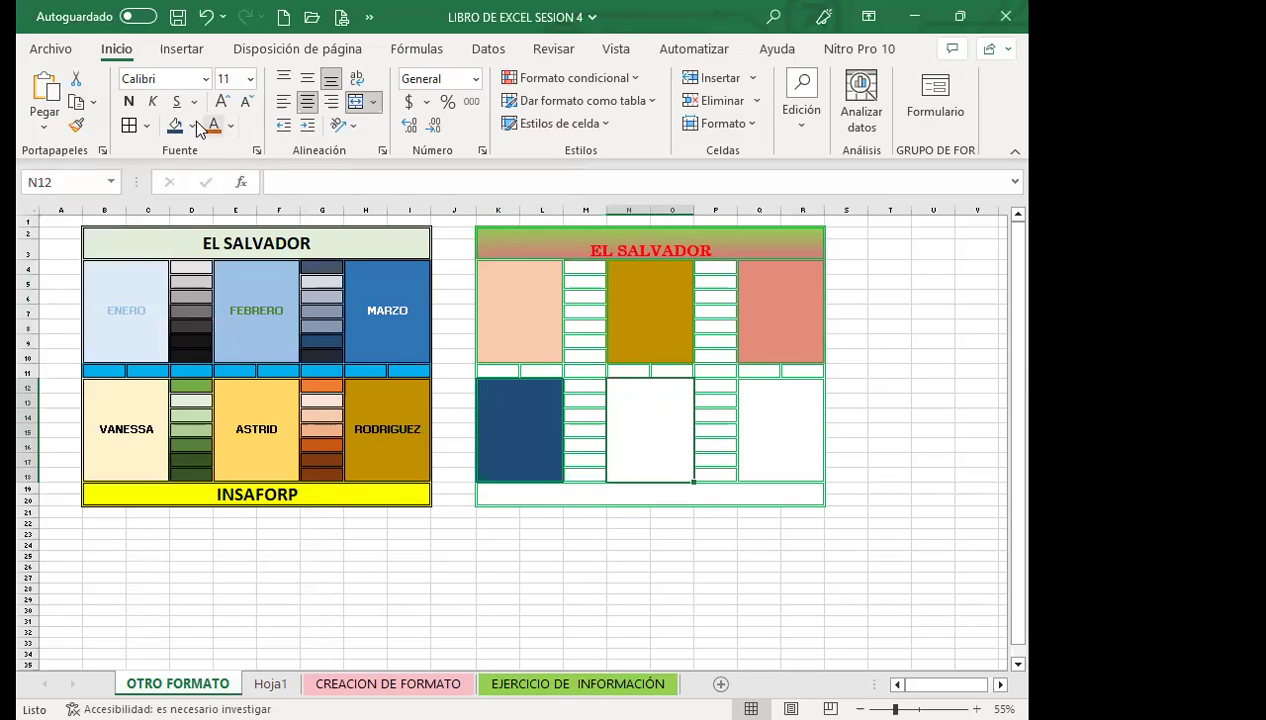
left_click(193, 126)
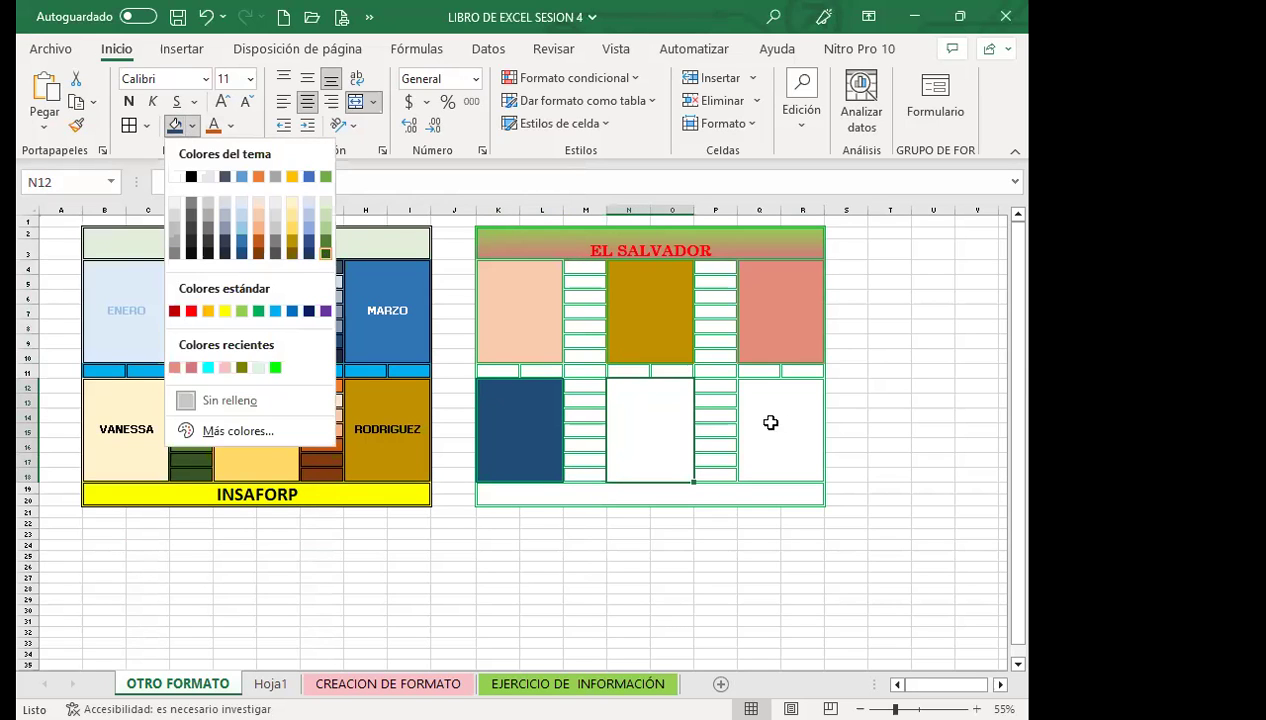
Step: Apply dark green to block N12 and dark orange to block Q12
left_click(325, 253)
key("Right")
key("Right")
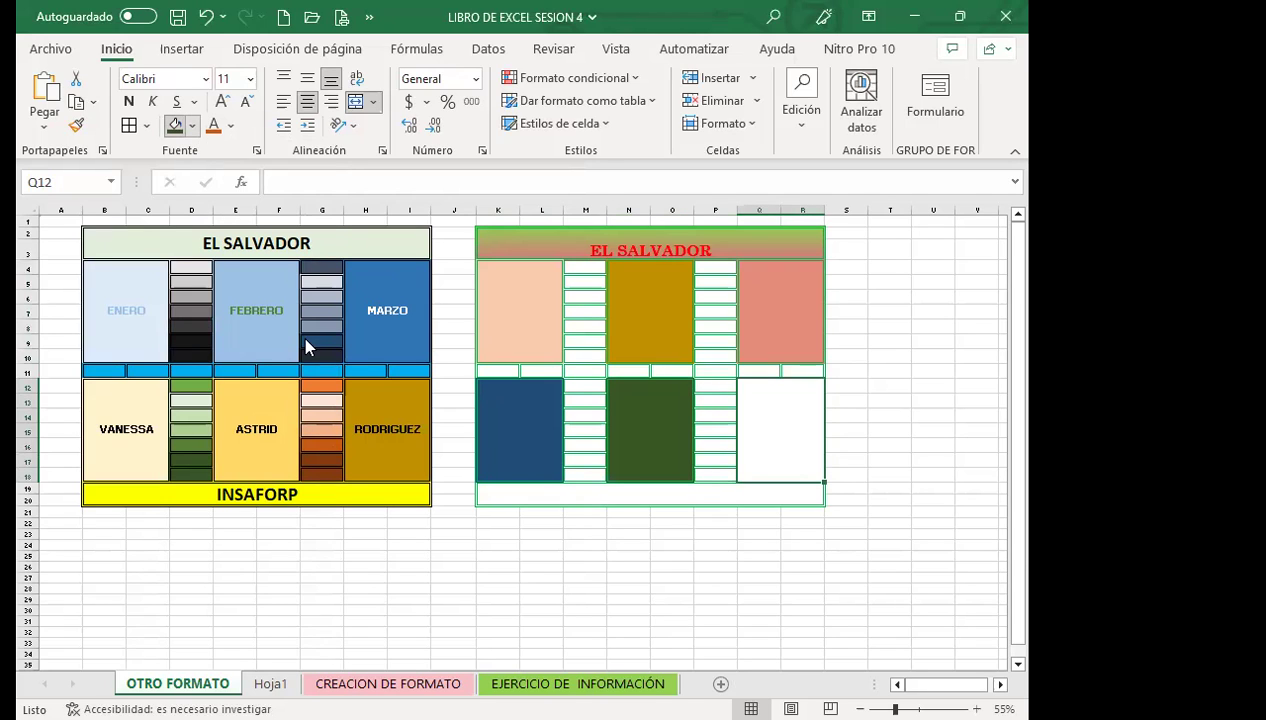
left_click(193, 126)
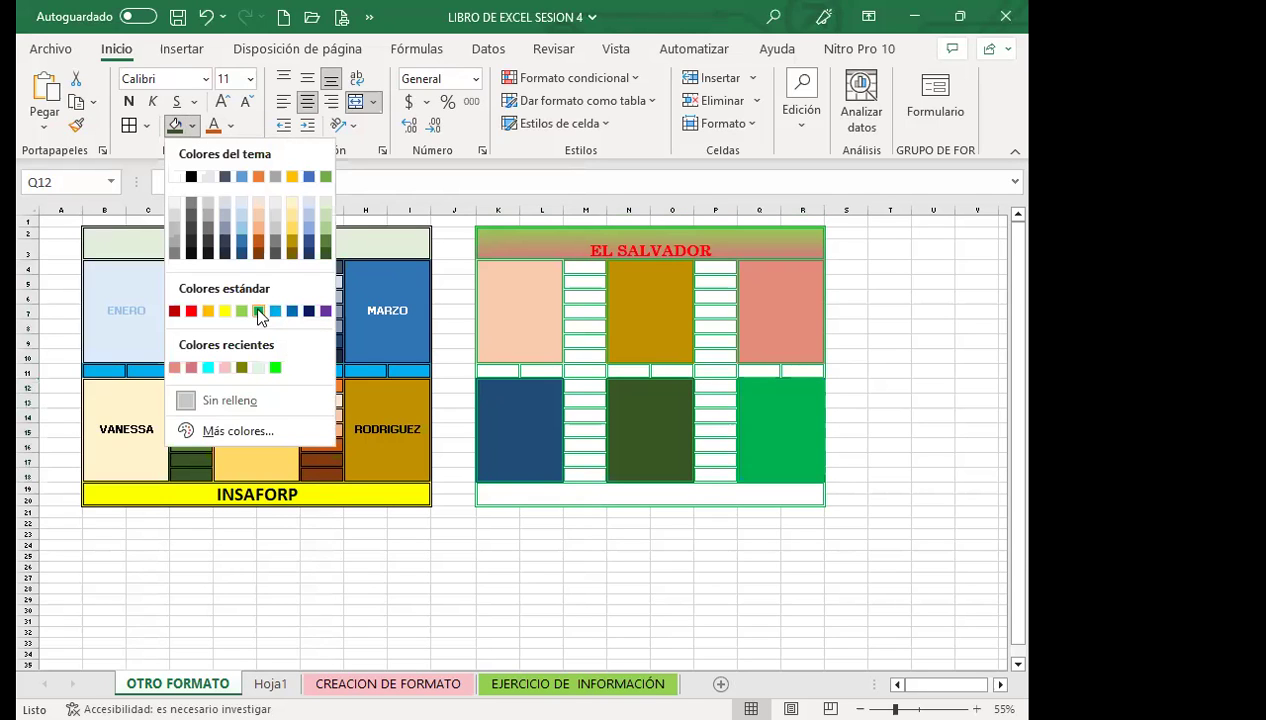
left_click(258, 245)
Step: Review the coloured K2:R18 layout, then select the footer band K19
left_click(571, 589)
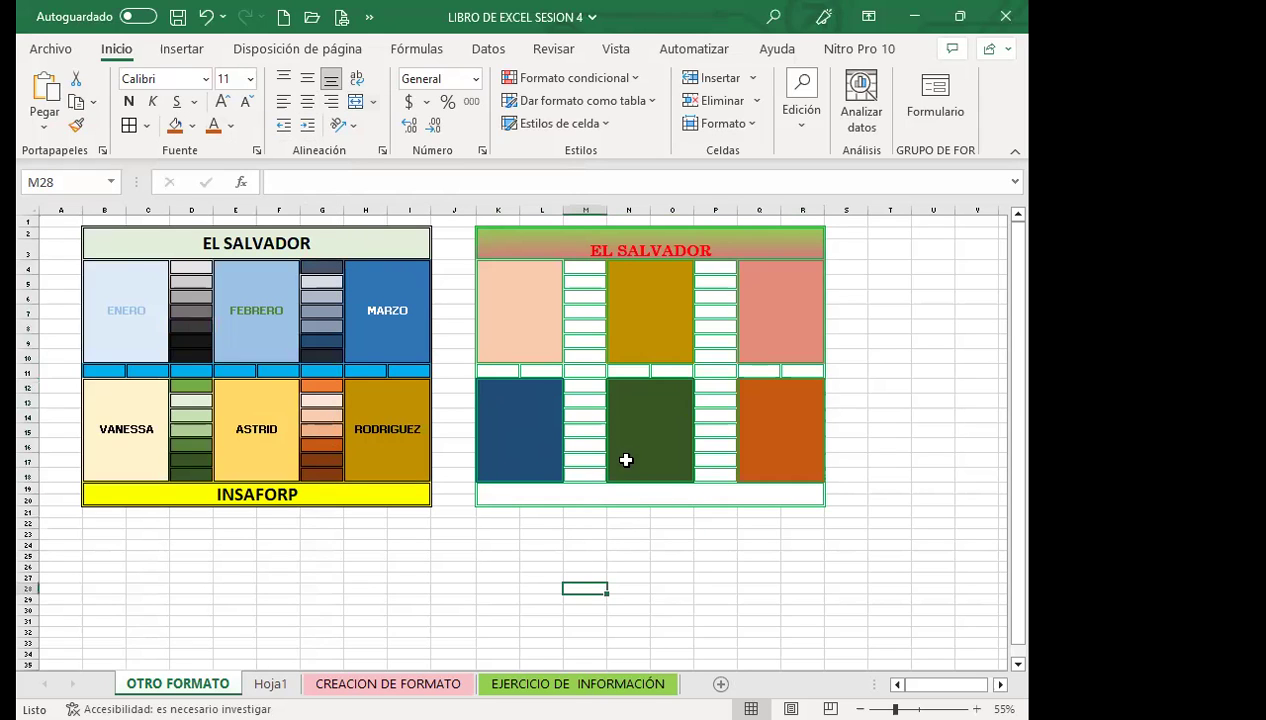
left_click(661, 454)
mouse_move(490, 232)
left_mouse_down()
mouse_move(768, 470)
mouse_move(762, 488)
left_mouse_up()
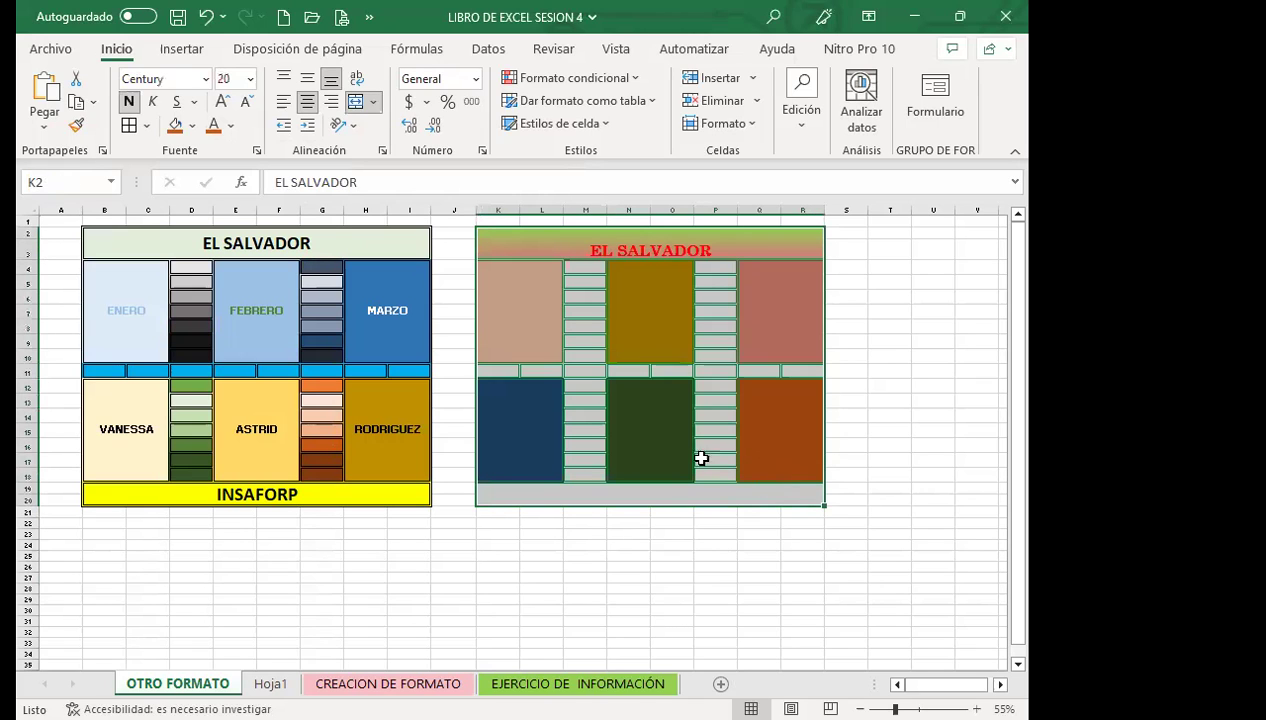
left_click(581, 428)
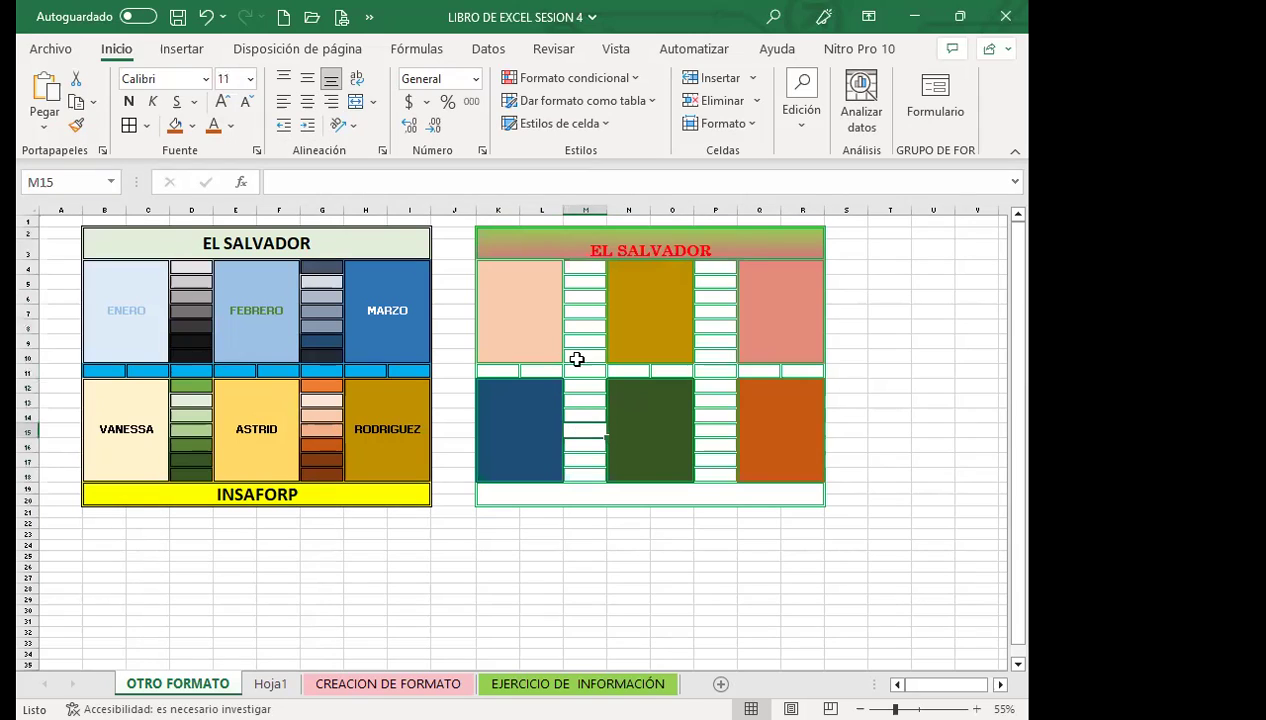
left_click(673, 418)
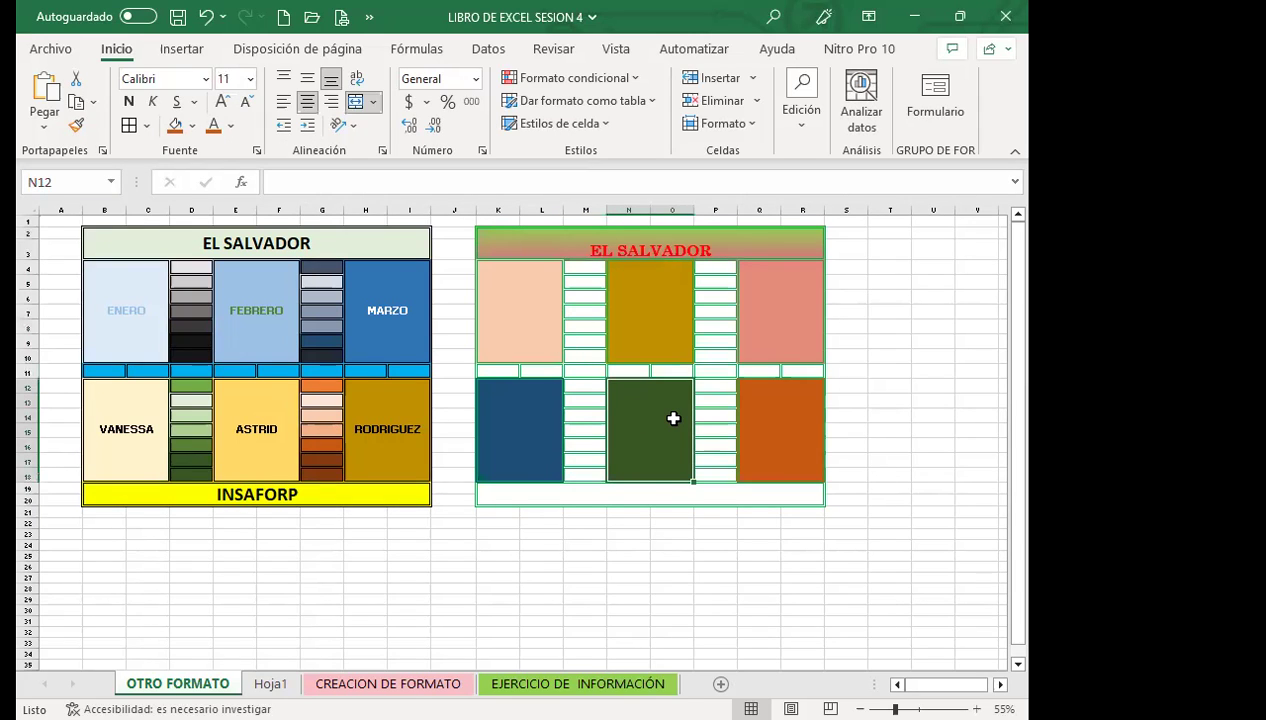
left_click(641, 497)
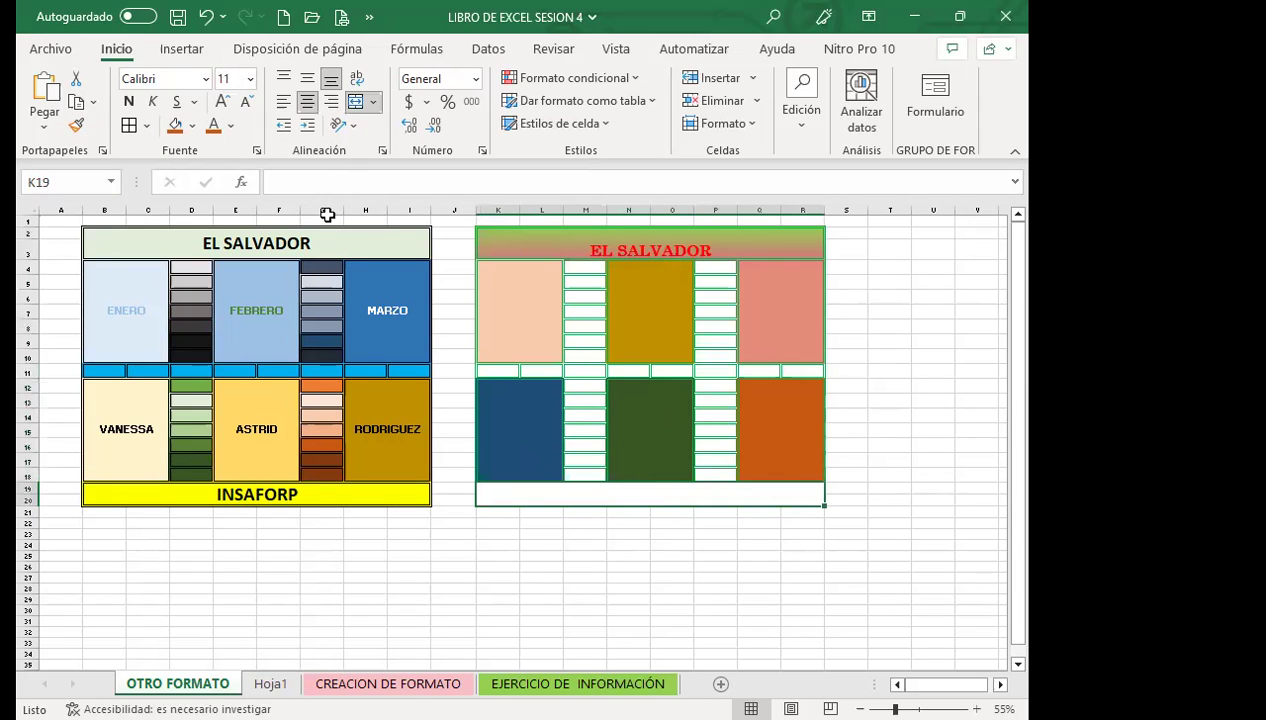
Step: Set K19's font to Abel, Negrita Cursiva, size 24, with dark blue colour
left_click(257, 151)
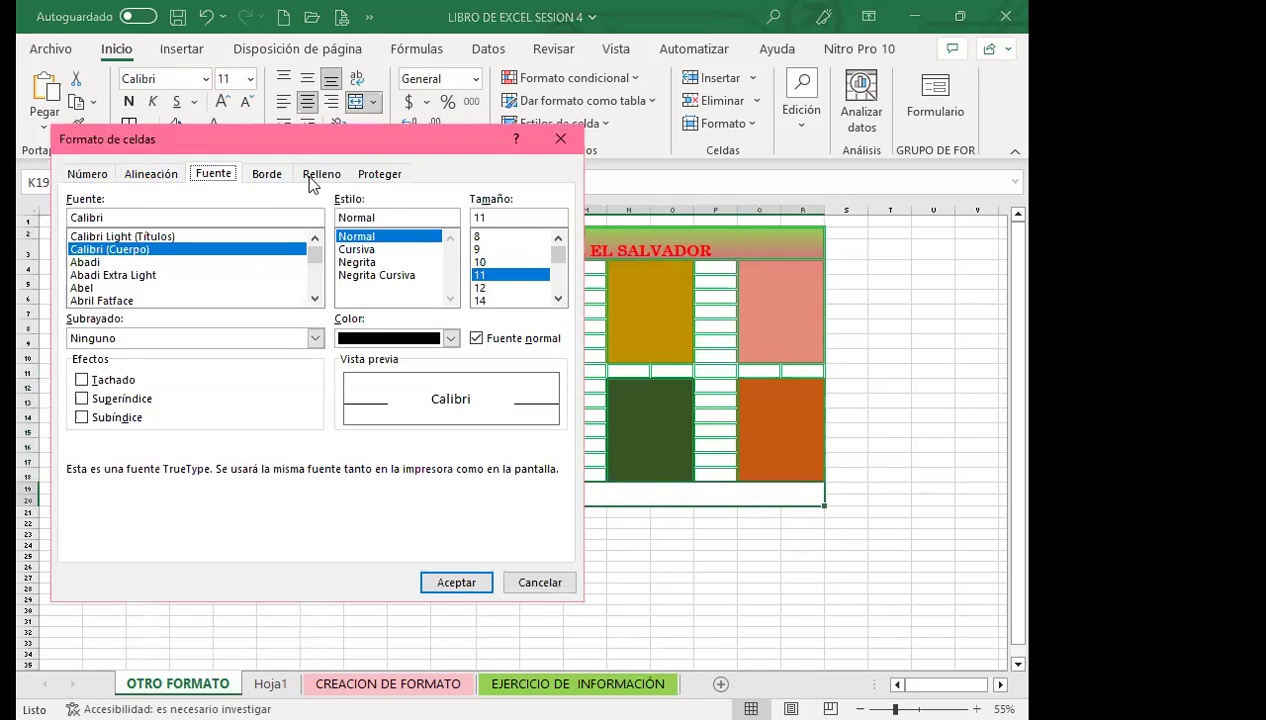
left_click(320, 175)
left_click(88, 174)
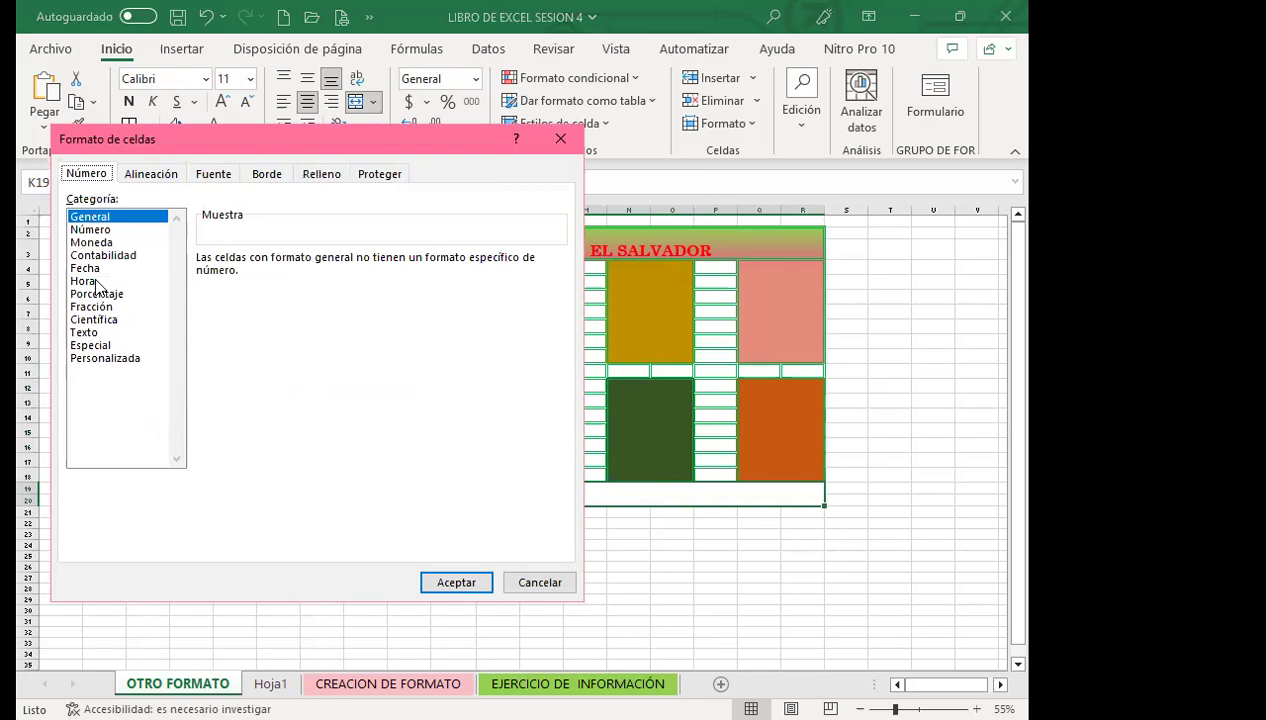
left_click(148, 176)
left_click(213, 174)
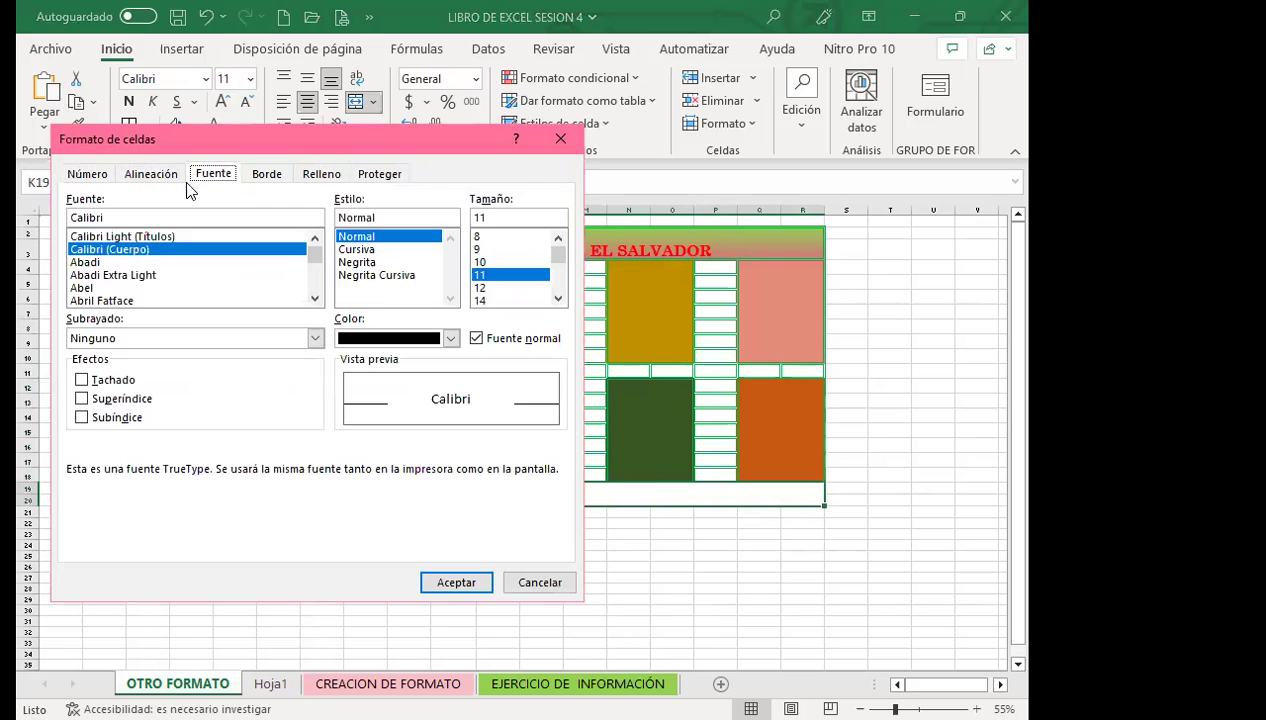
left_click(82, 289)
left_click(360, 275)
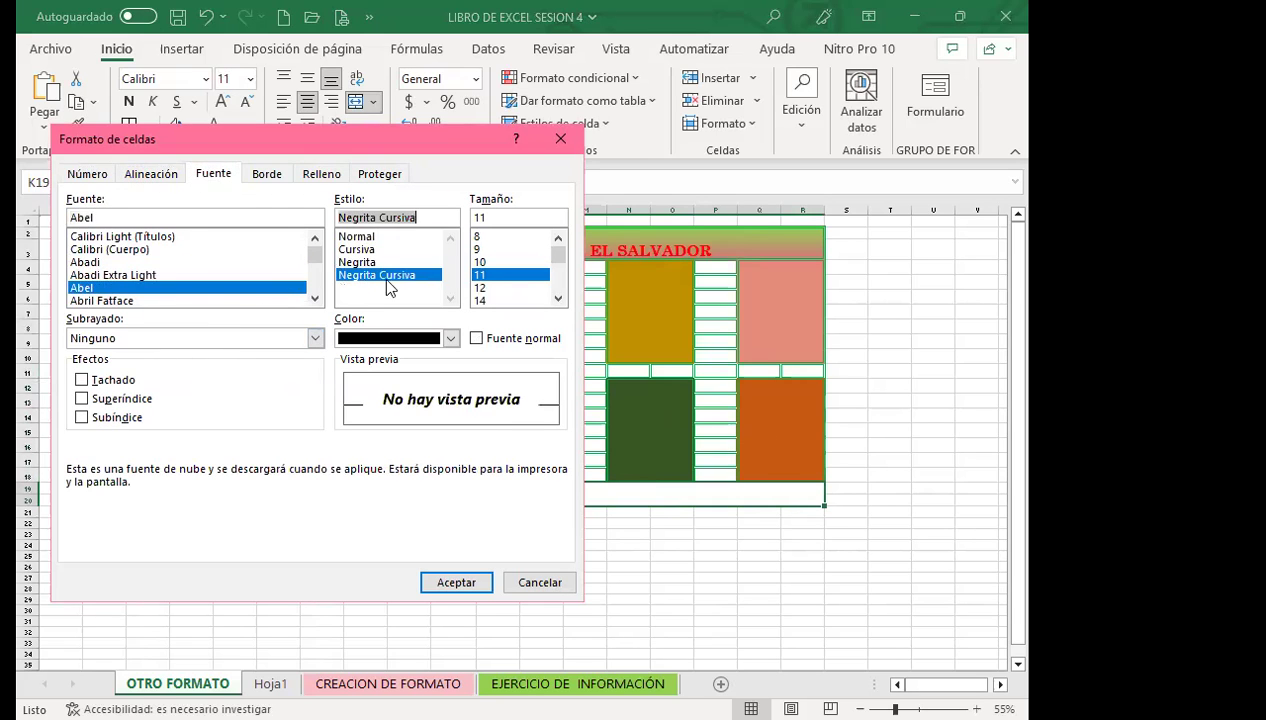
left_click_drag(481, 303, 481, 292)
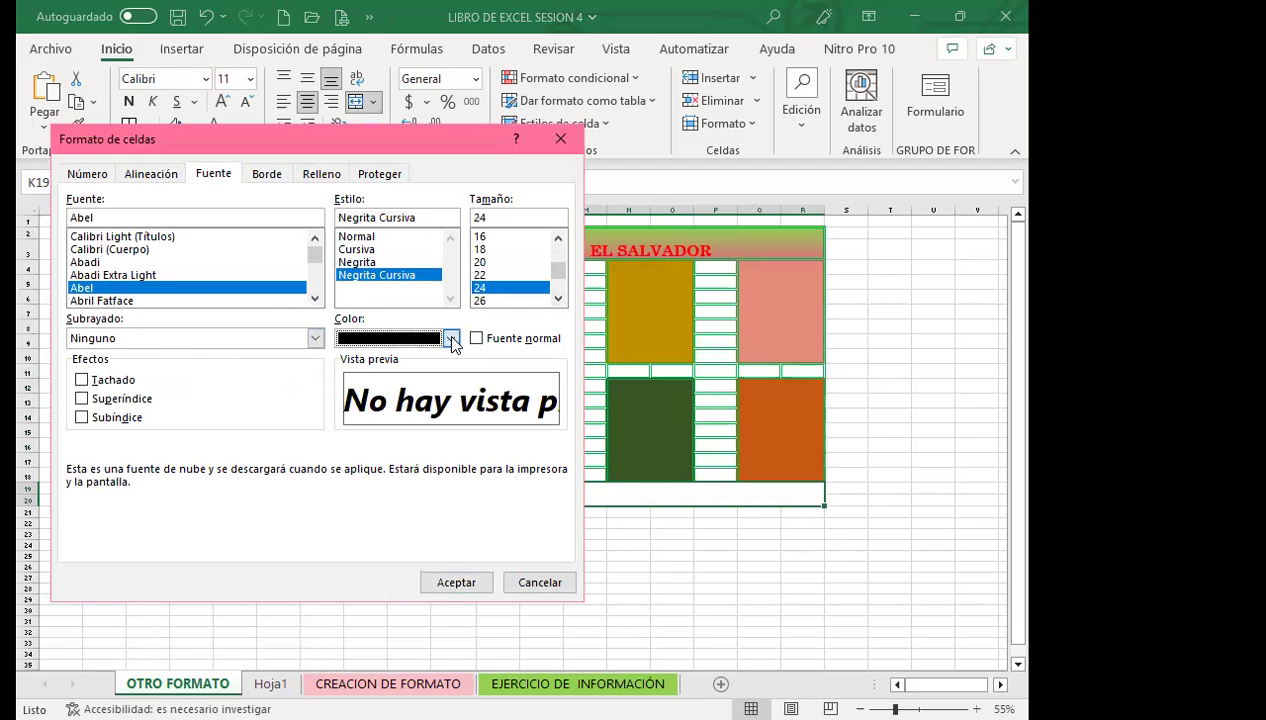
left_click(452, 339)
left_click(414, 497)
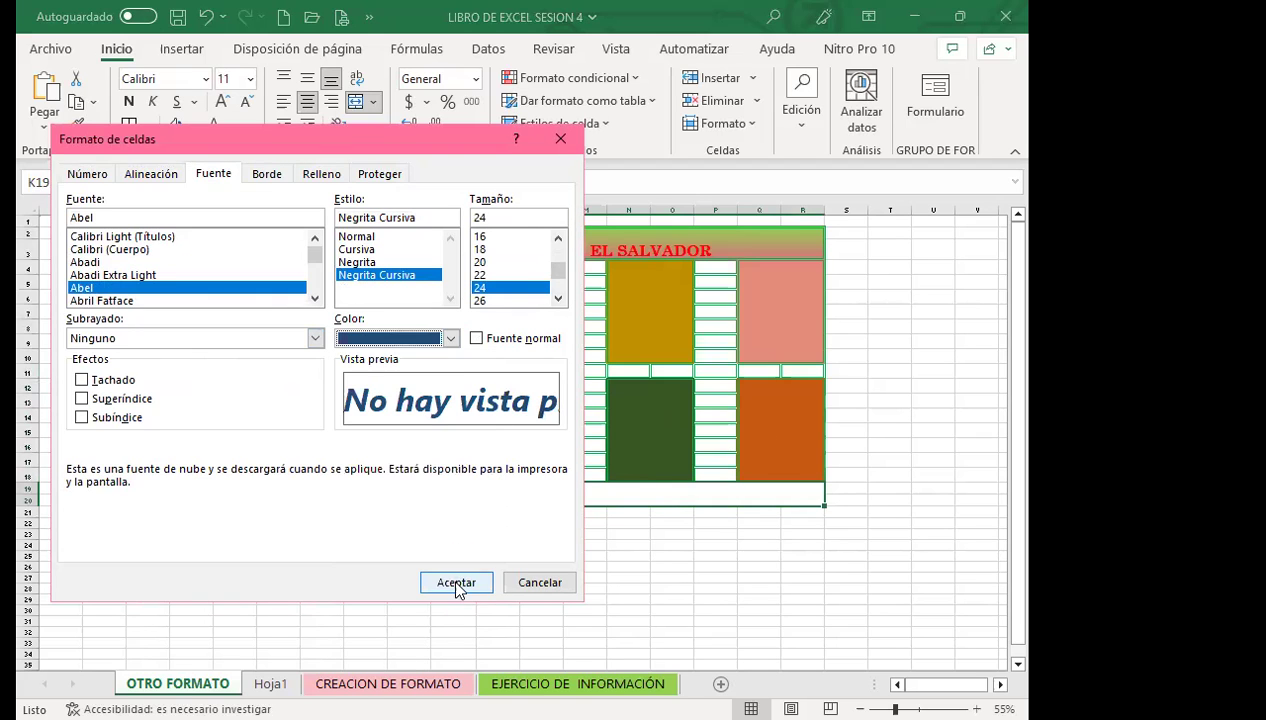
left_click(461, 584)
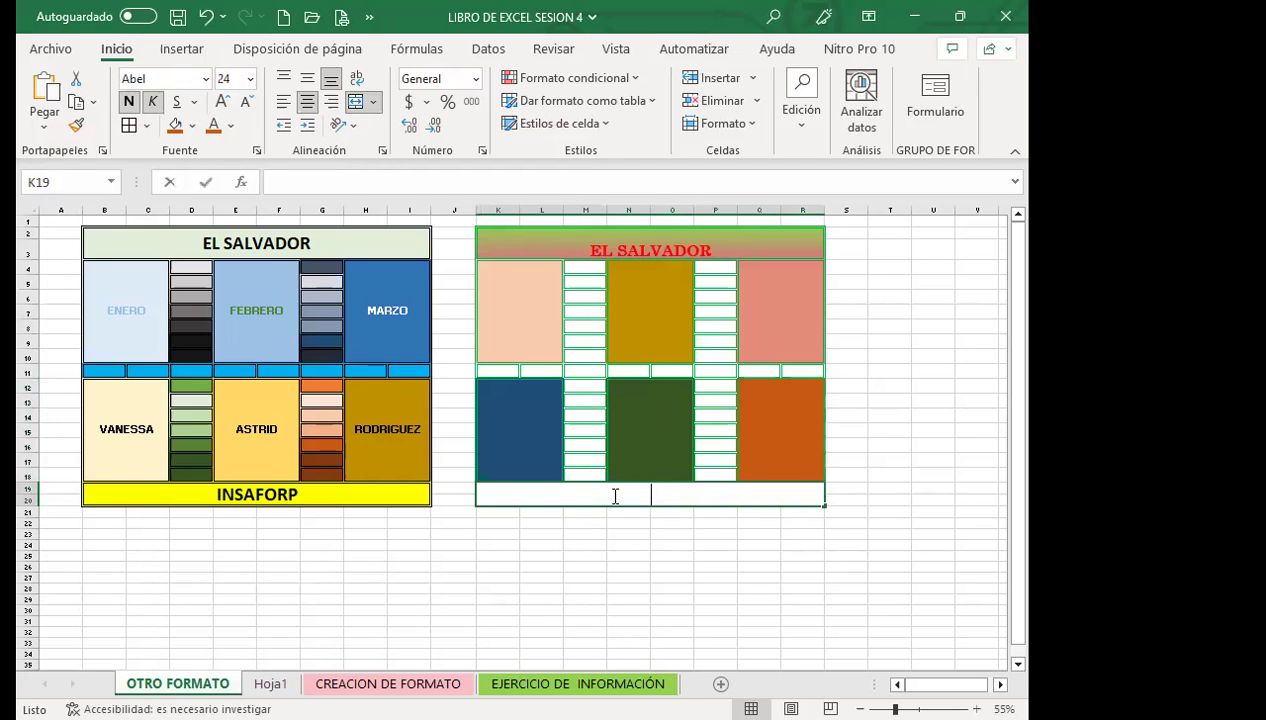
Step: Enter INSAFORP into the merged footer cell K19
type("INSAFORP")
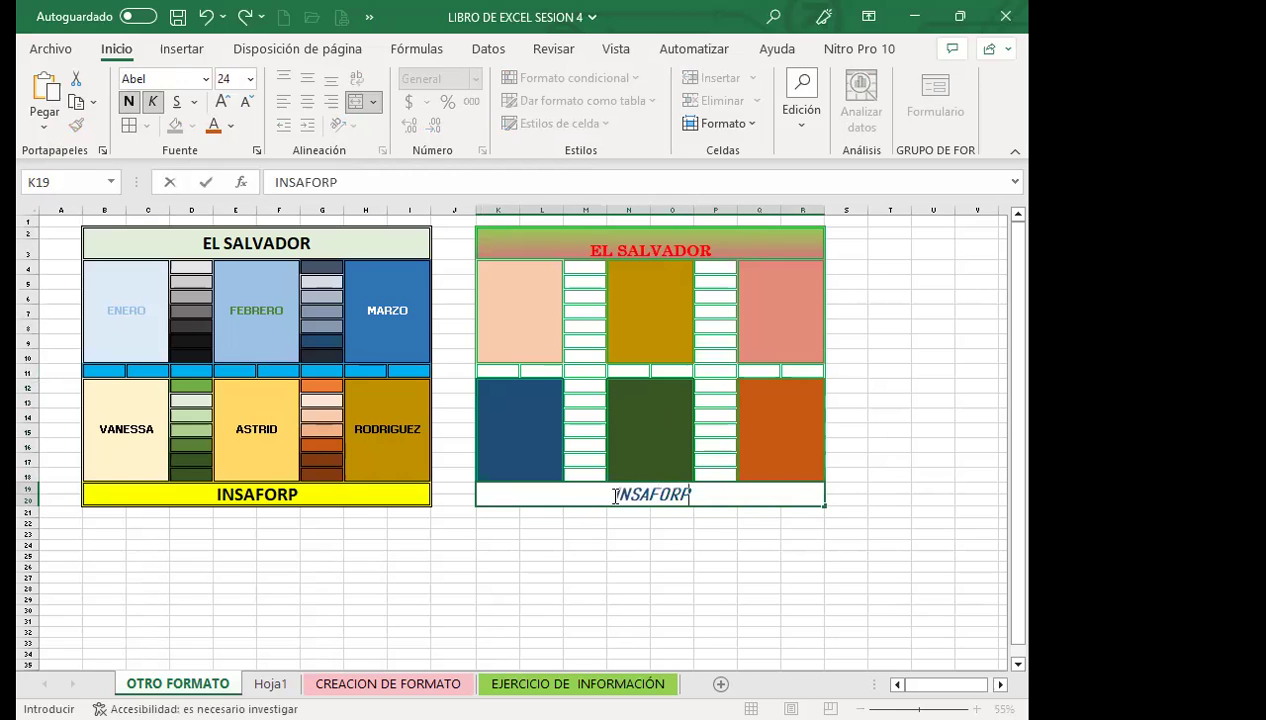
left_click(594, 526)
left_click(582, 497)
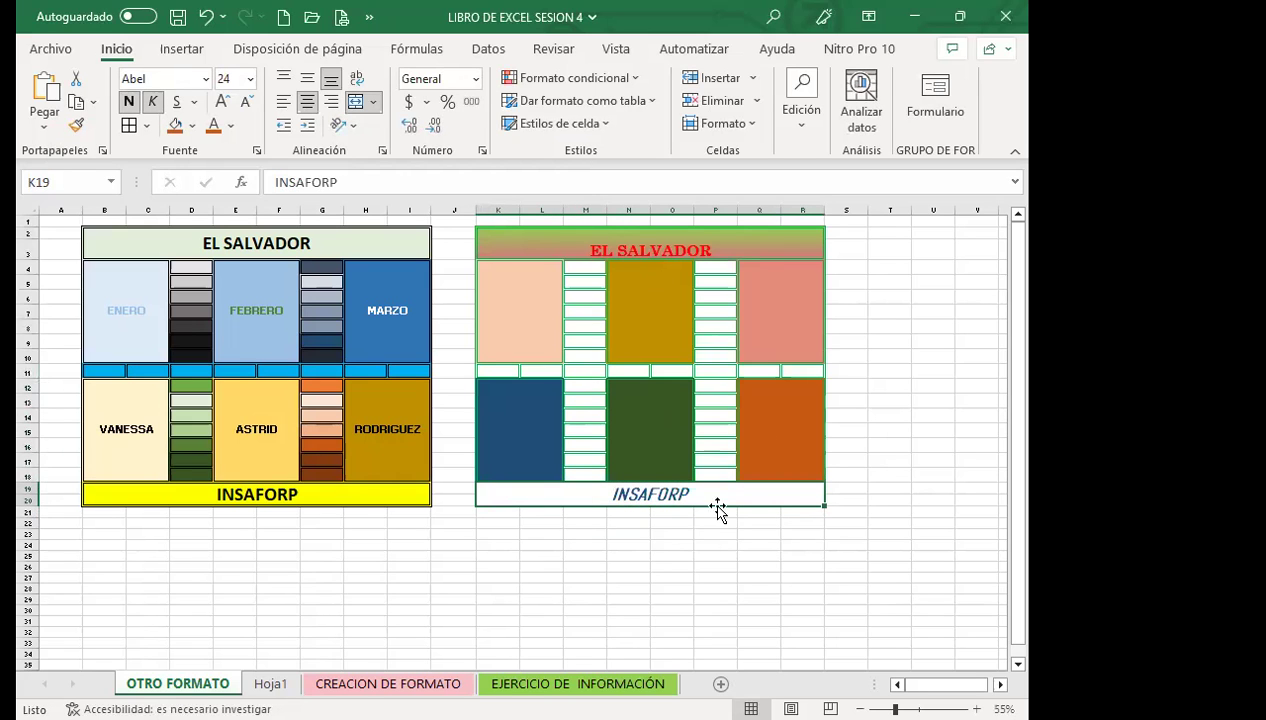
left_click(527, 317)
Step: Label the blocks K4 ENERO, K12 FEBRERO, N4 MARZO, N12 ABRIL, Q4 MAYO, Q12 JUNIO
type("EN")
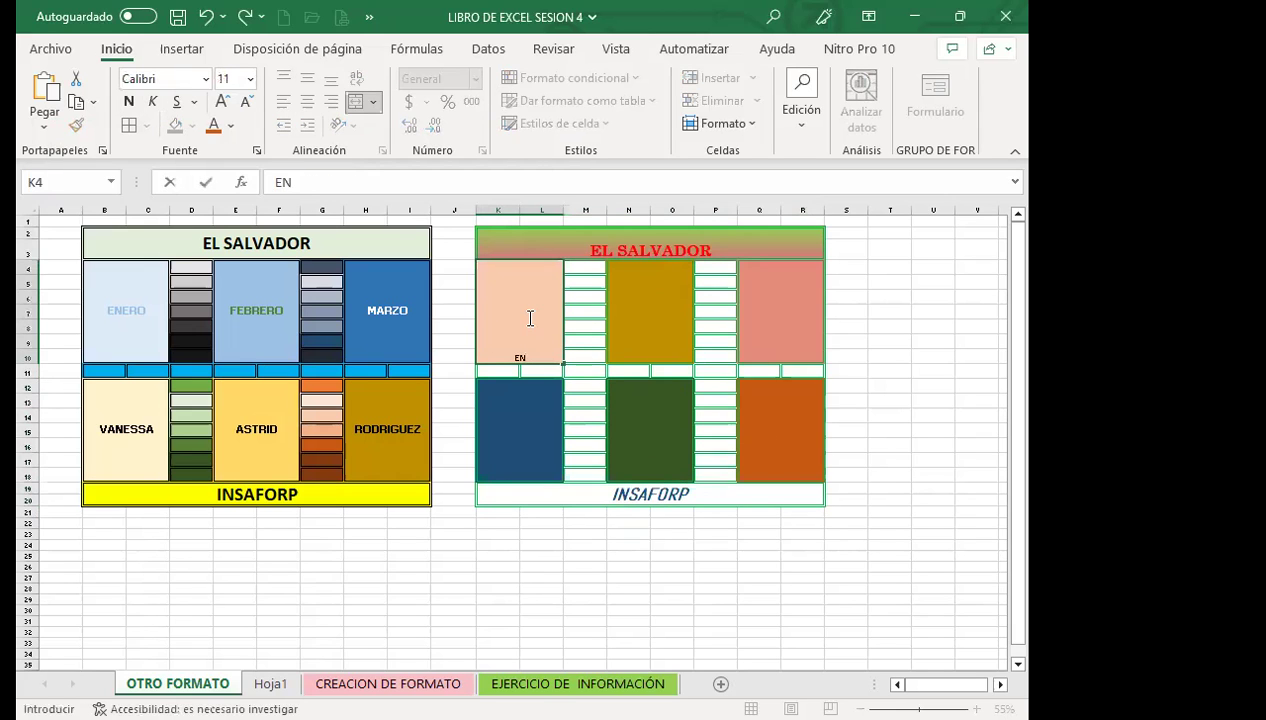
key("Return")
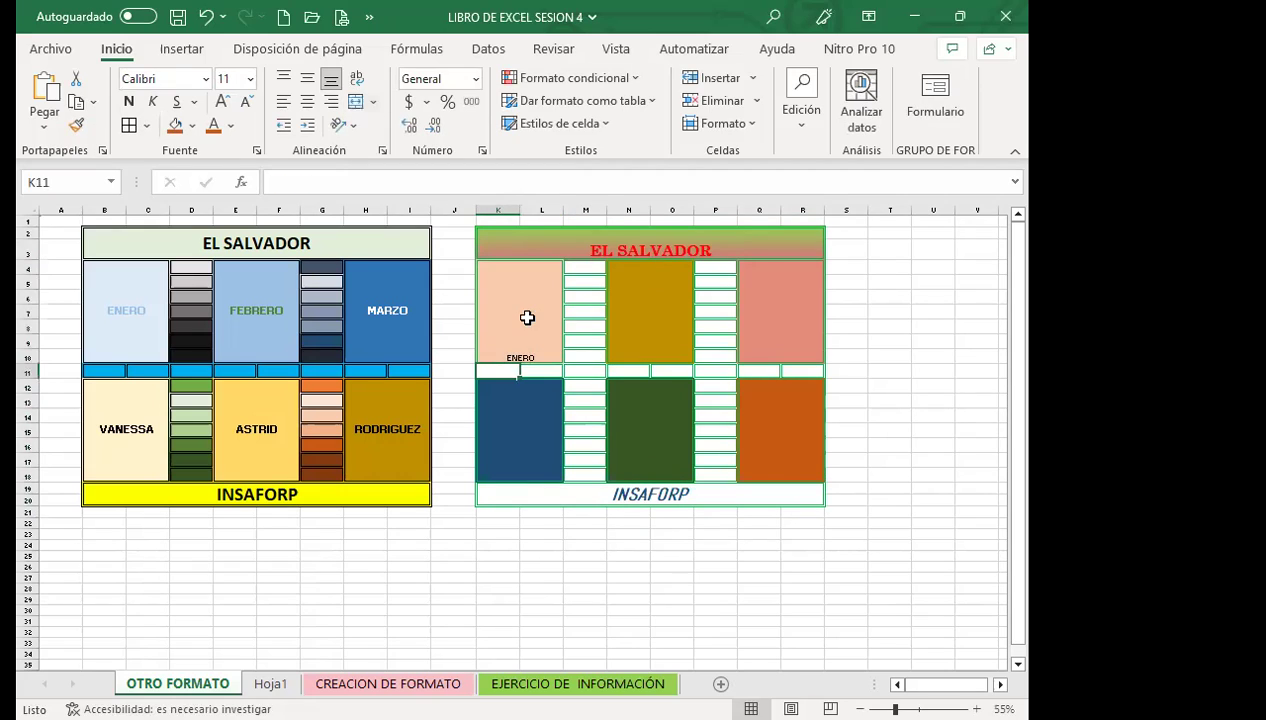
key("Return")
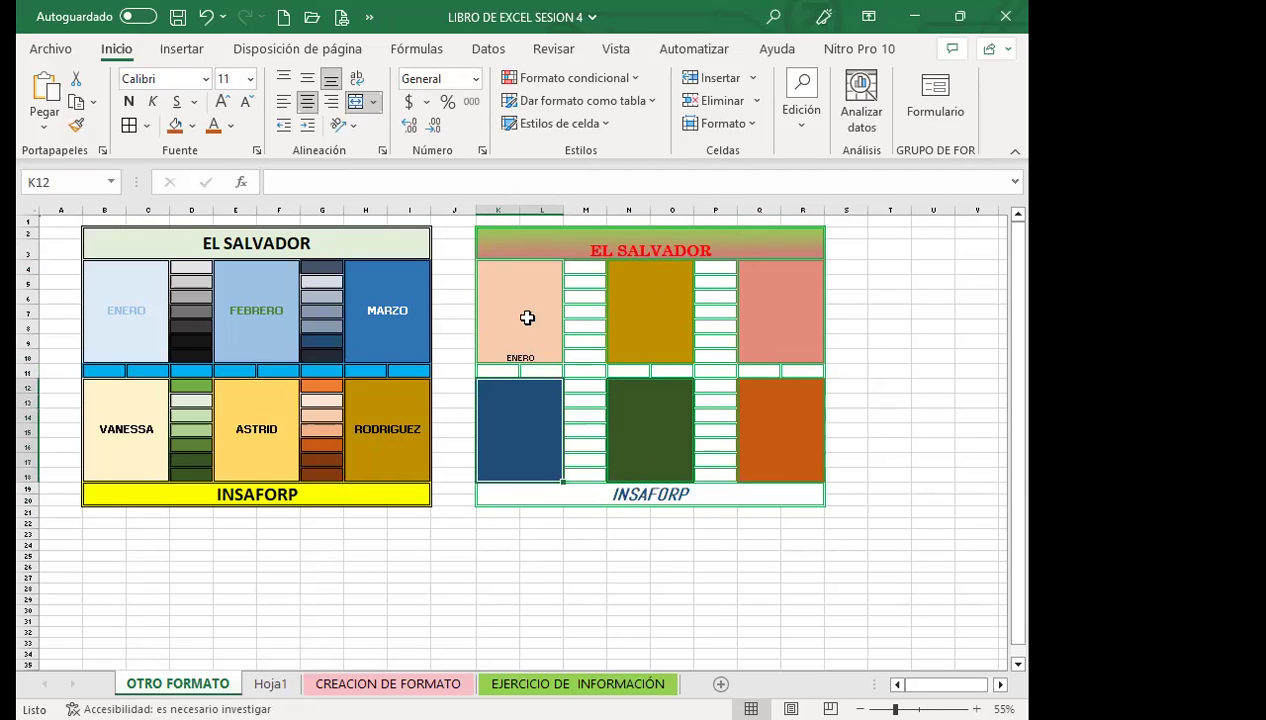
type("FEBRERO")
left_click(665, 331)
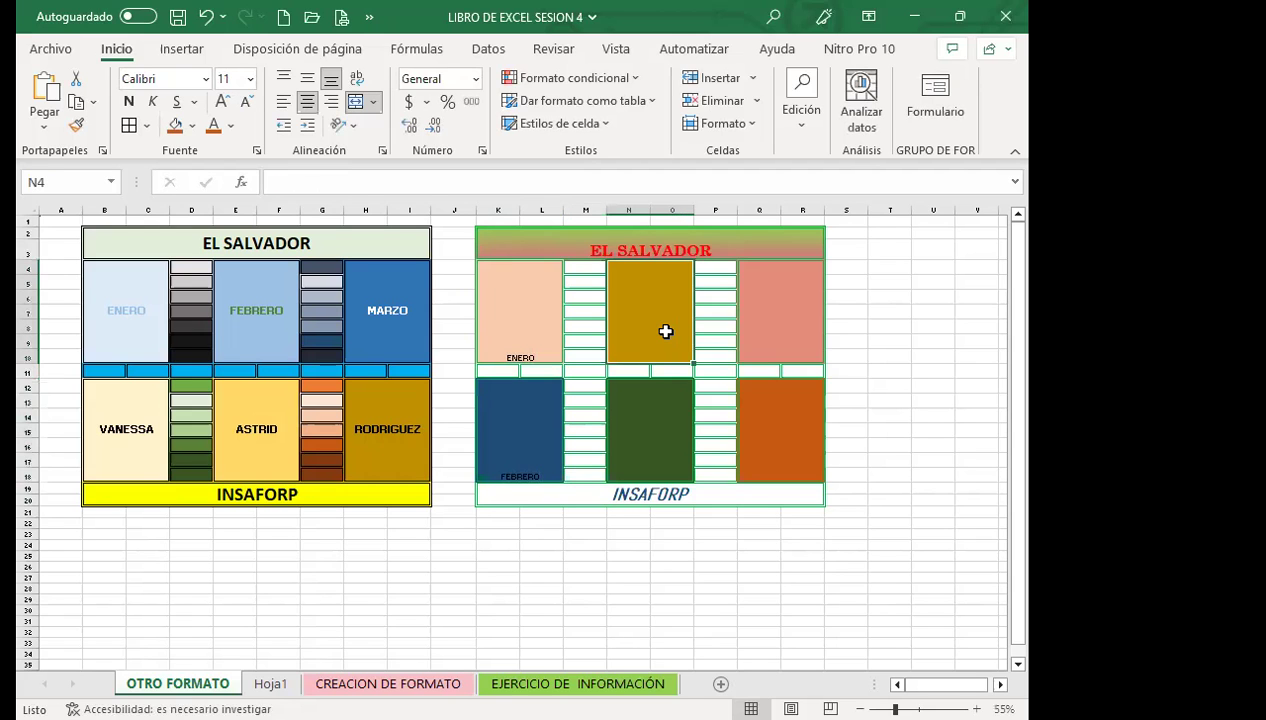
type("MARZO")
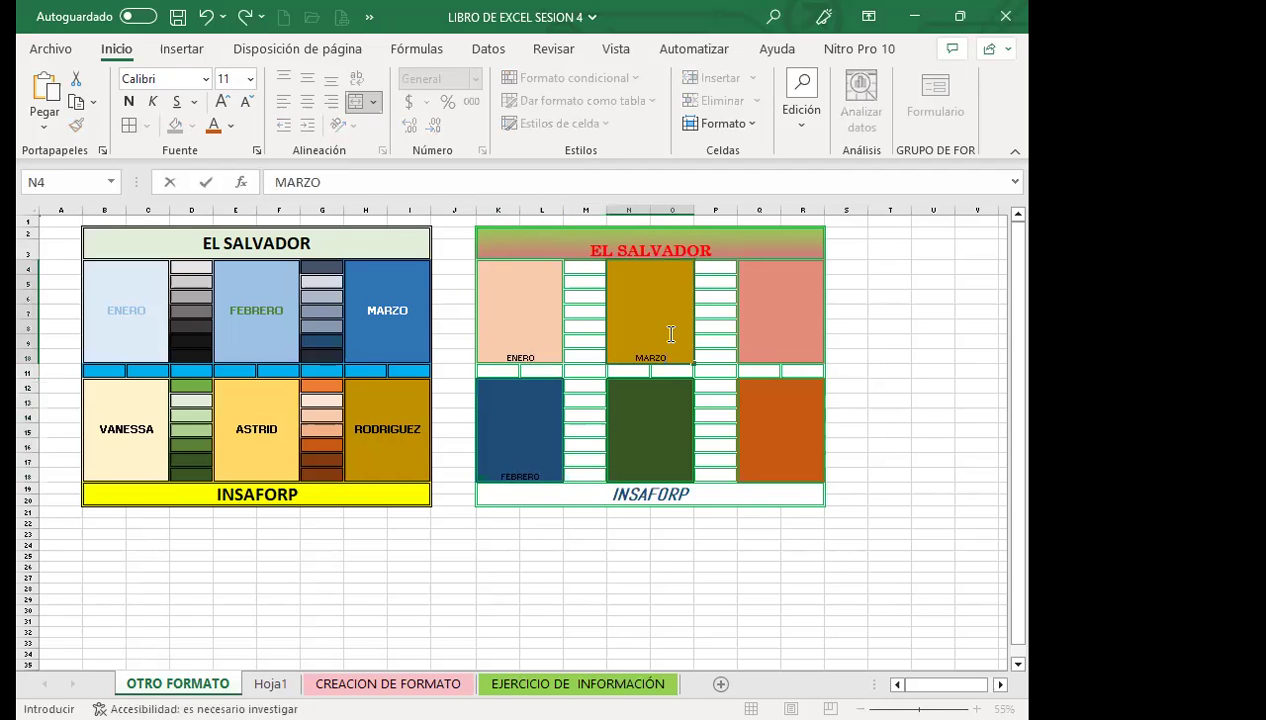
left_click(640, 436)
type("ABRIL")
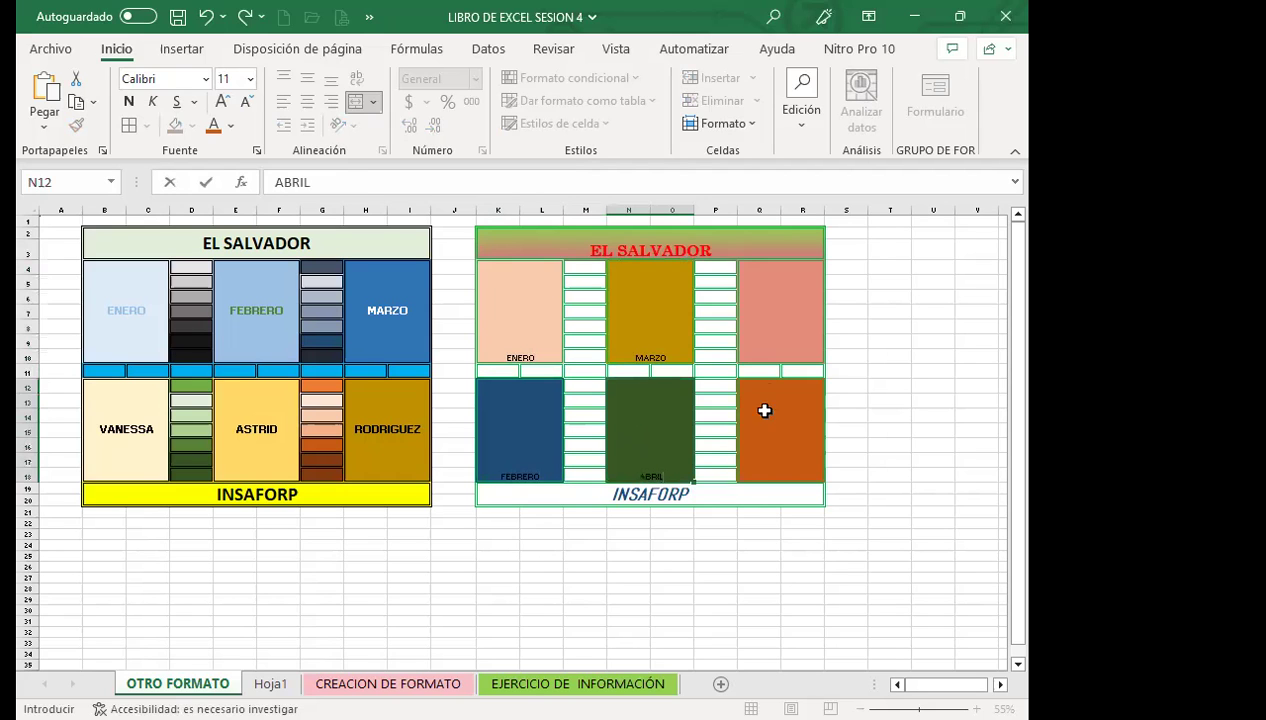
left_click(792, 316)
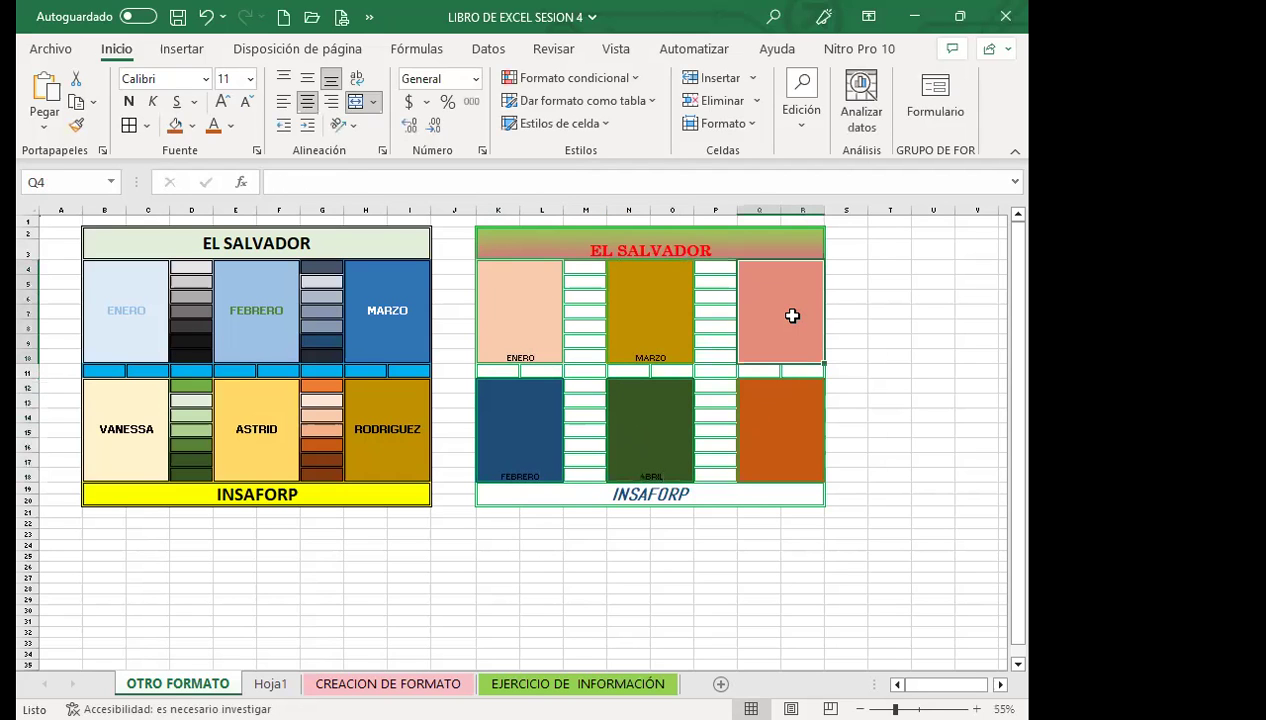
type("MAYO")
left_click(780, 442)
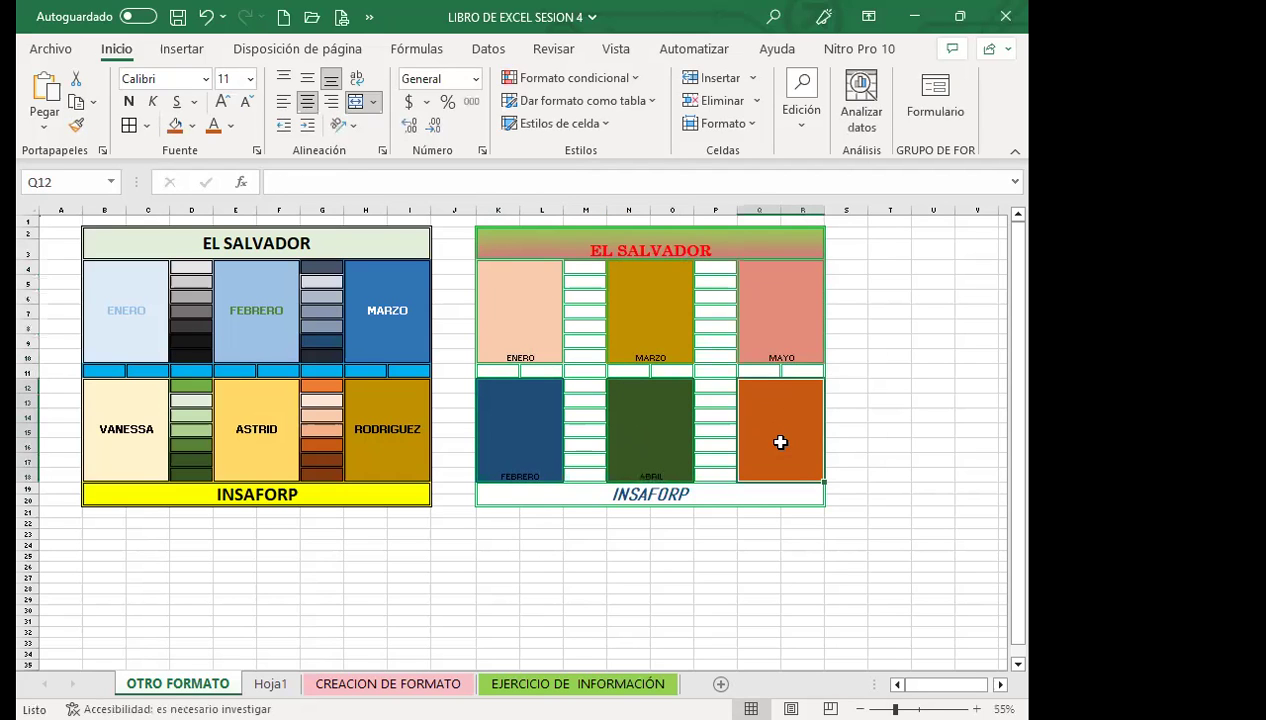
type("JUNIO")
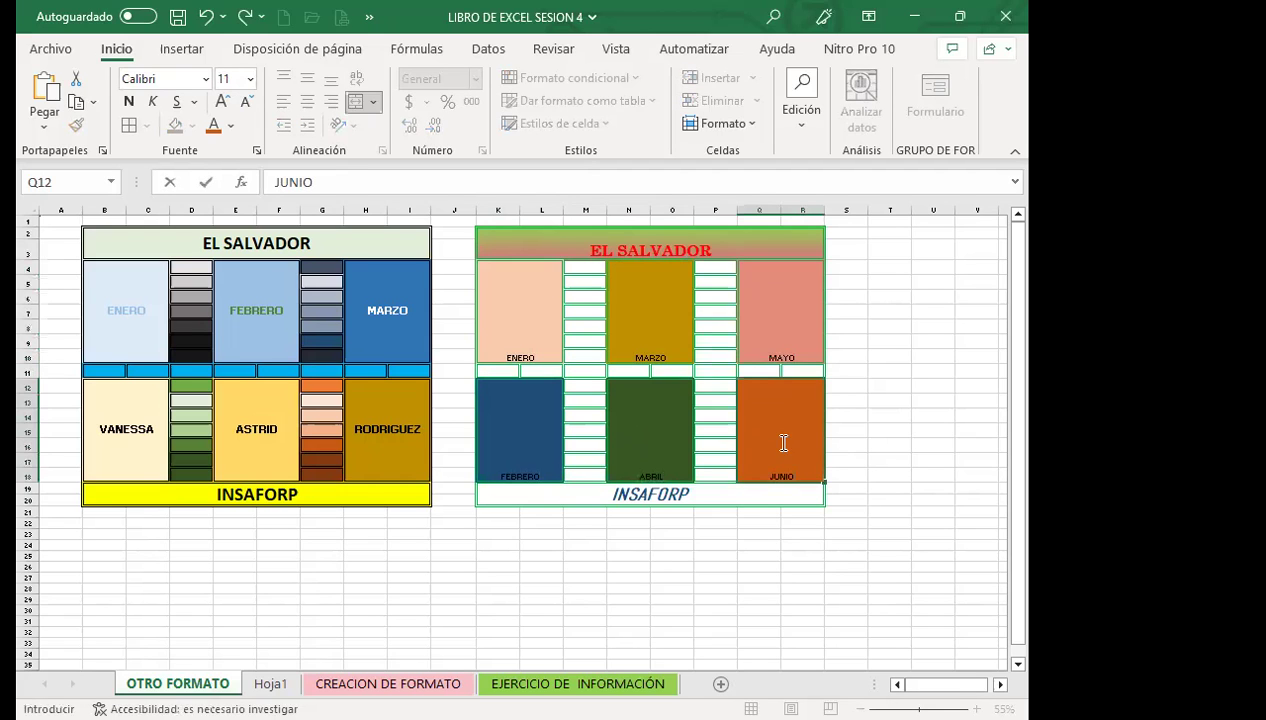
left_click(575, 444)
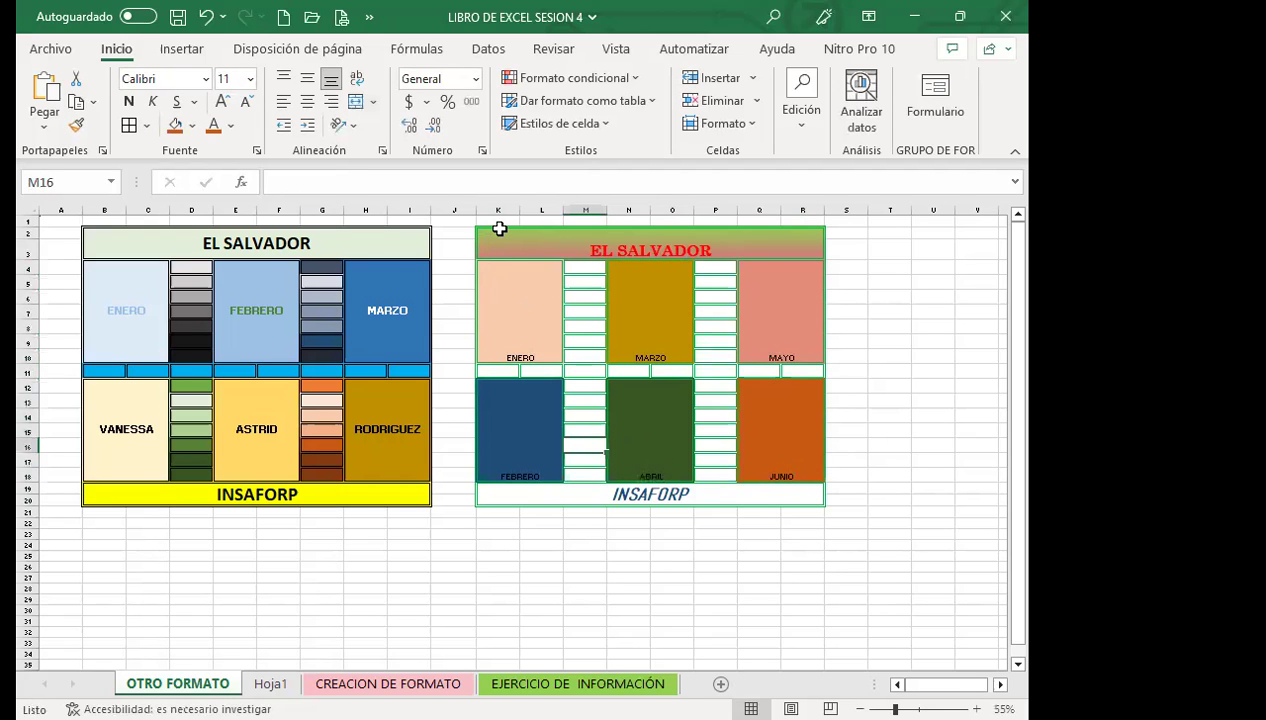
left_click(499, 229)
left_click(505, 408)
left_click(671, 247)
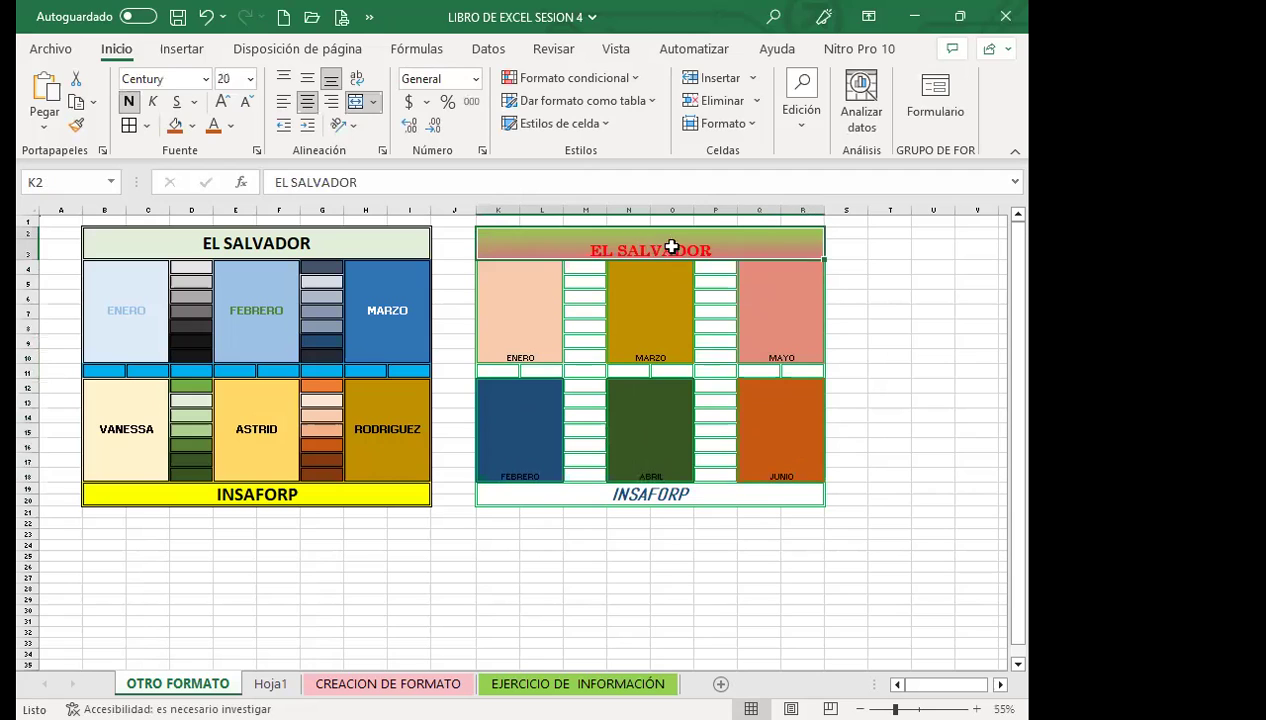
left_click(636, 488)
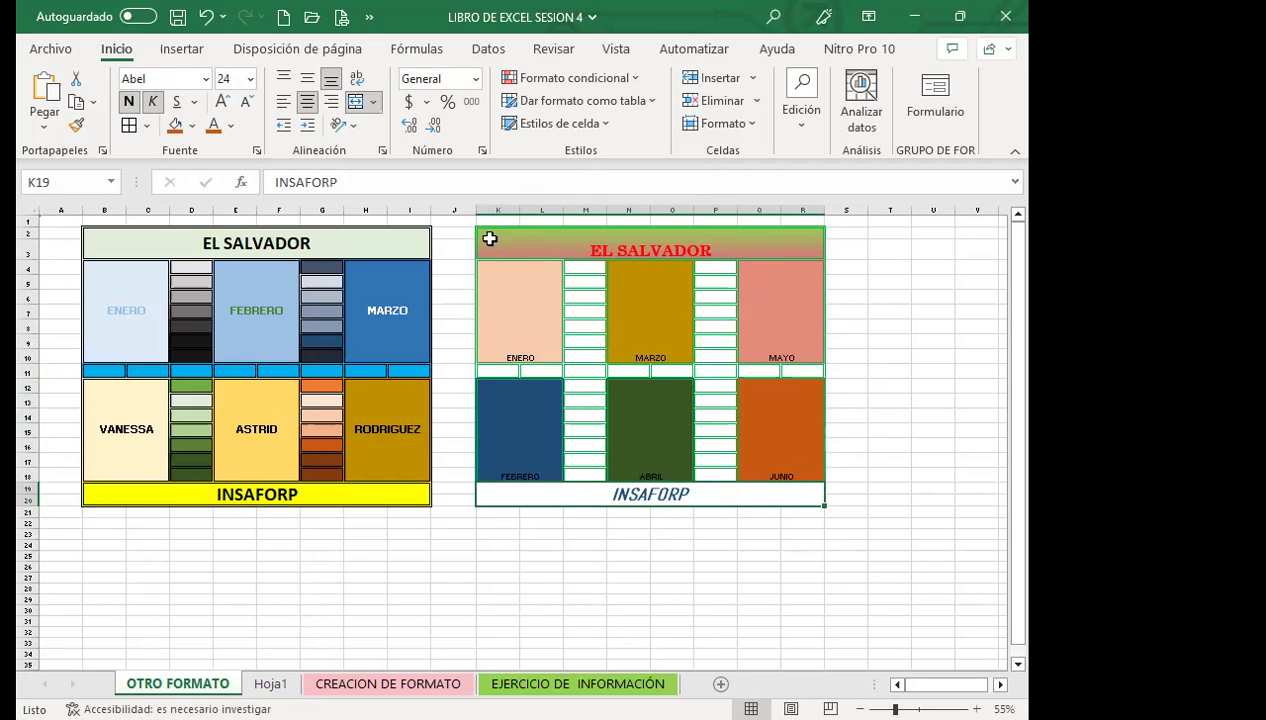
left_click_drag(501, 239, 772, 494)
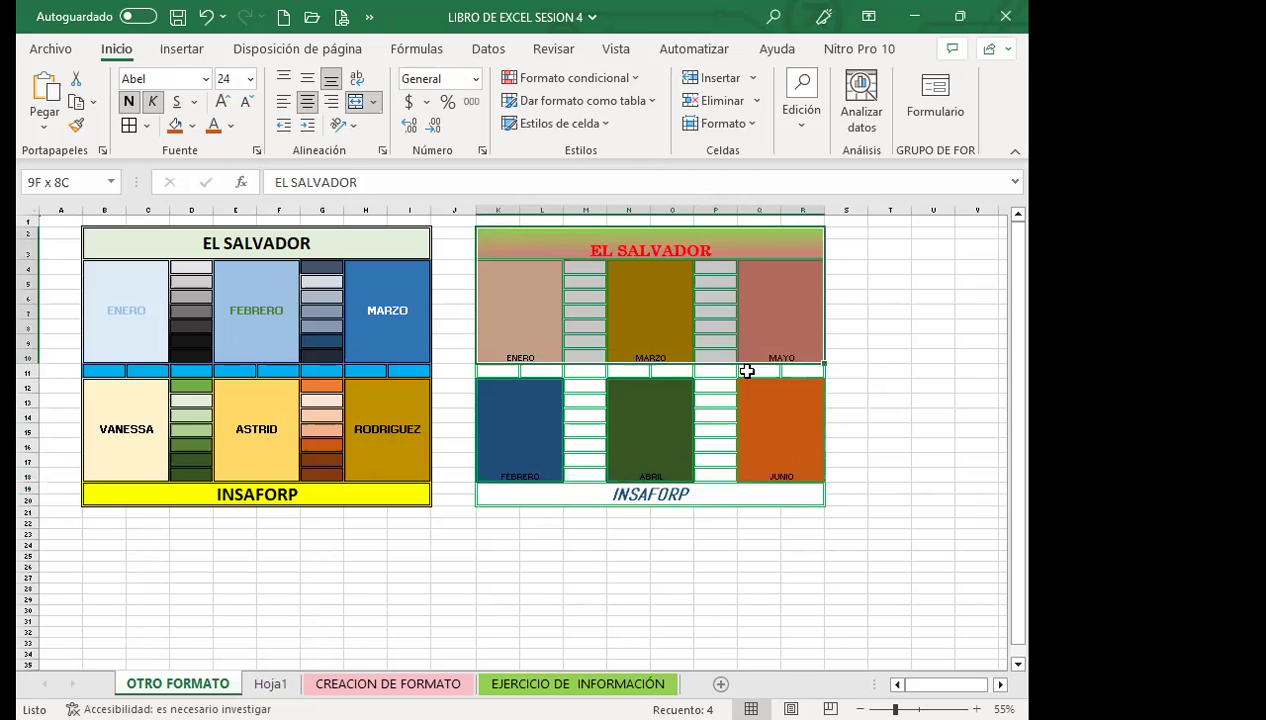
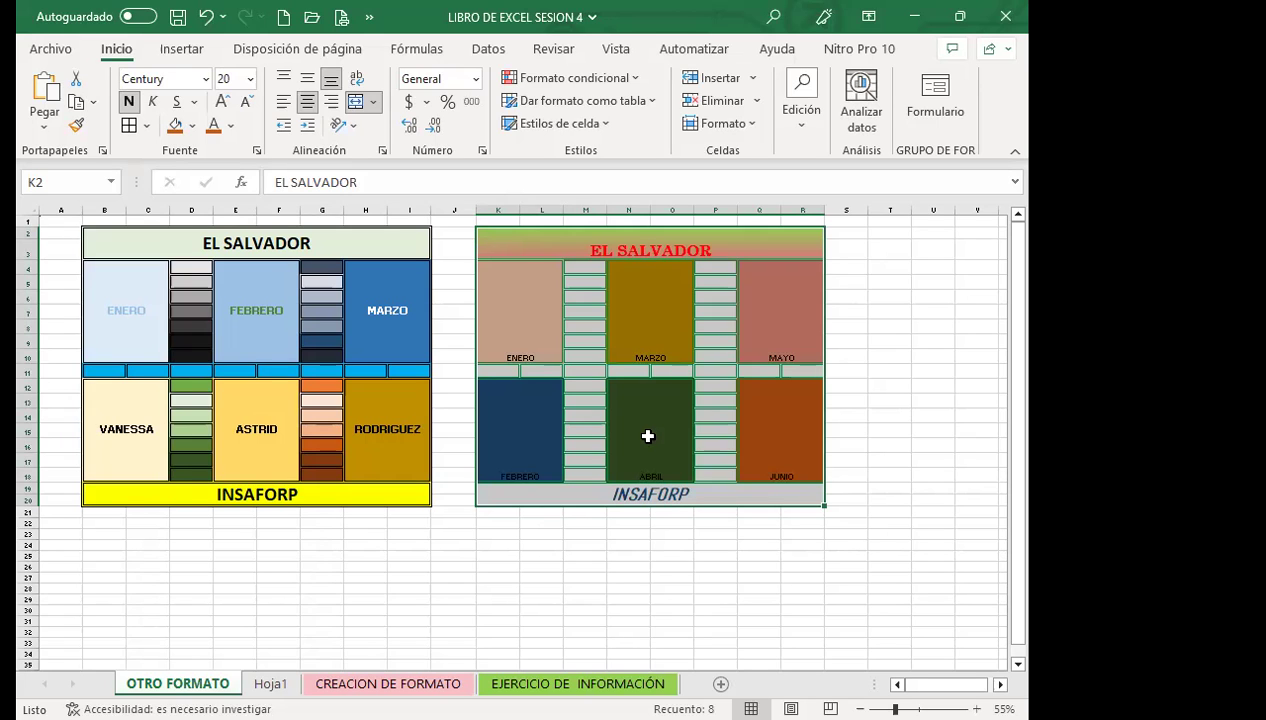
Step: Set Horizontal and Vertical alignment to Centrar for the second EL SALVADOR table's month labels
left_click(255, 151)
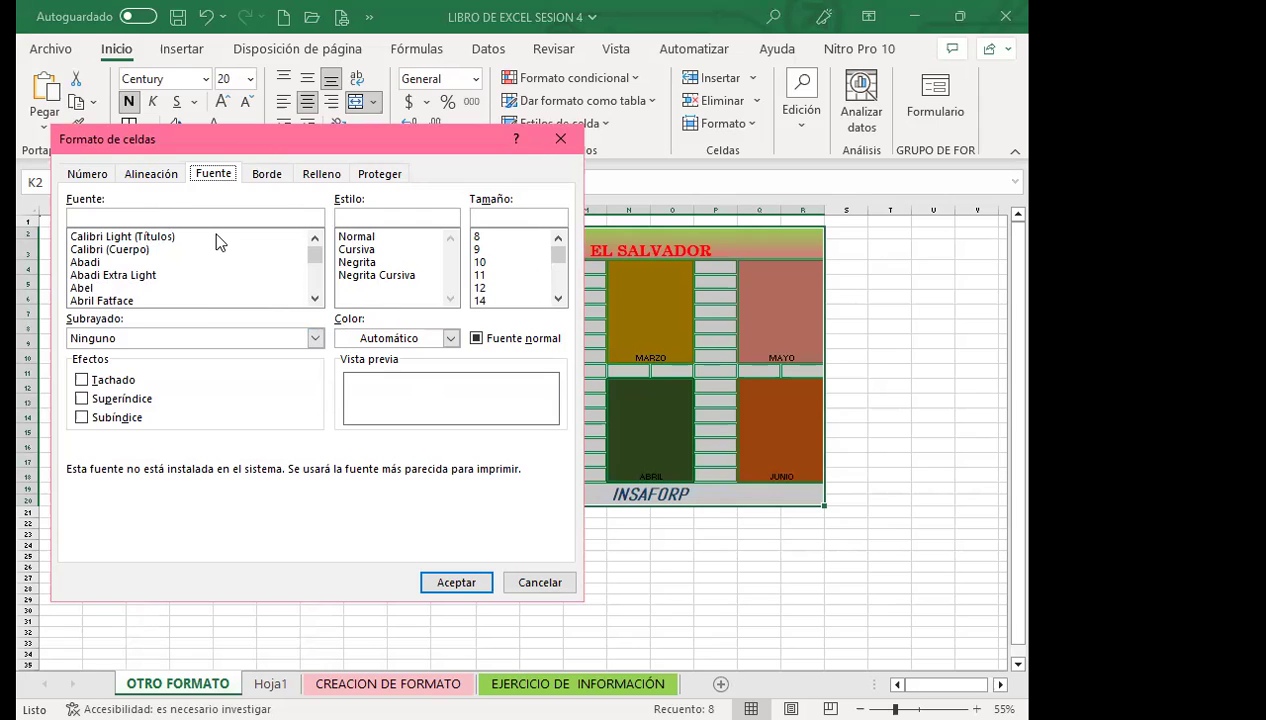
left_click(560, 138)
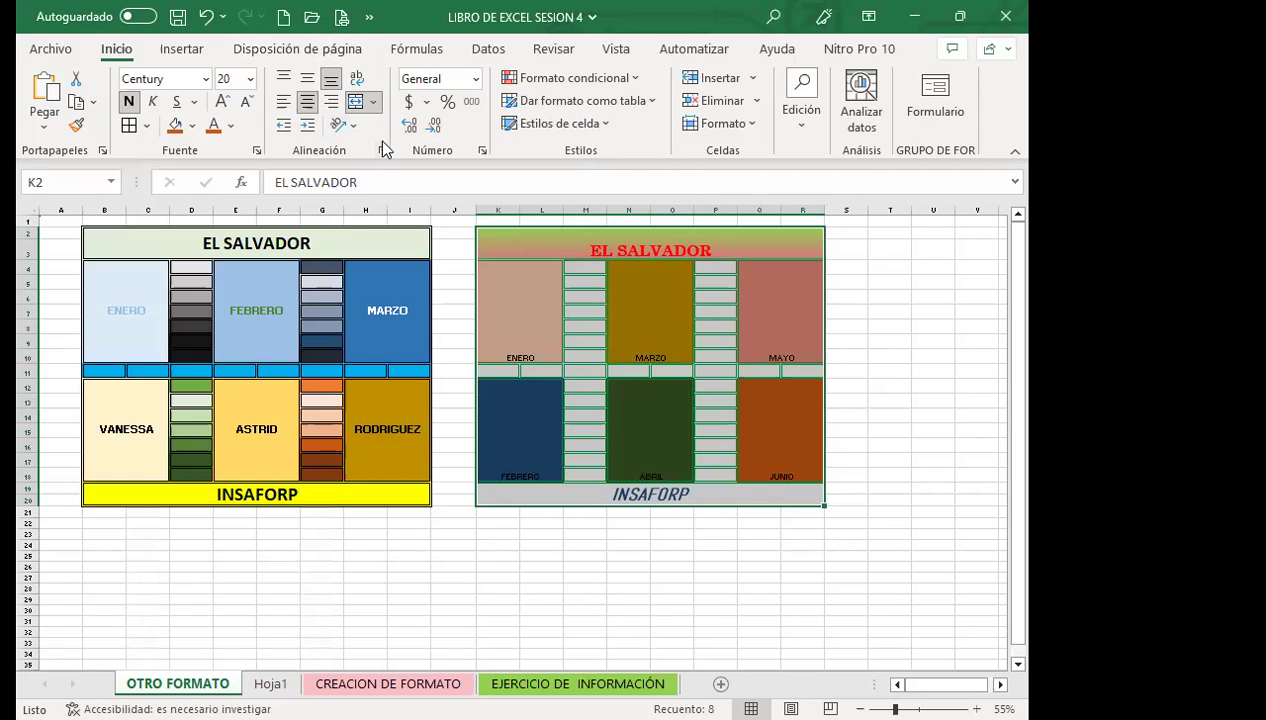
left_click(381, 150)
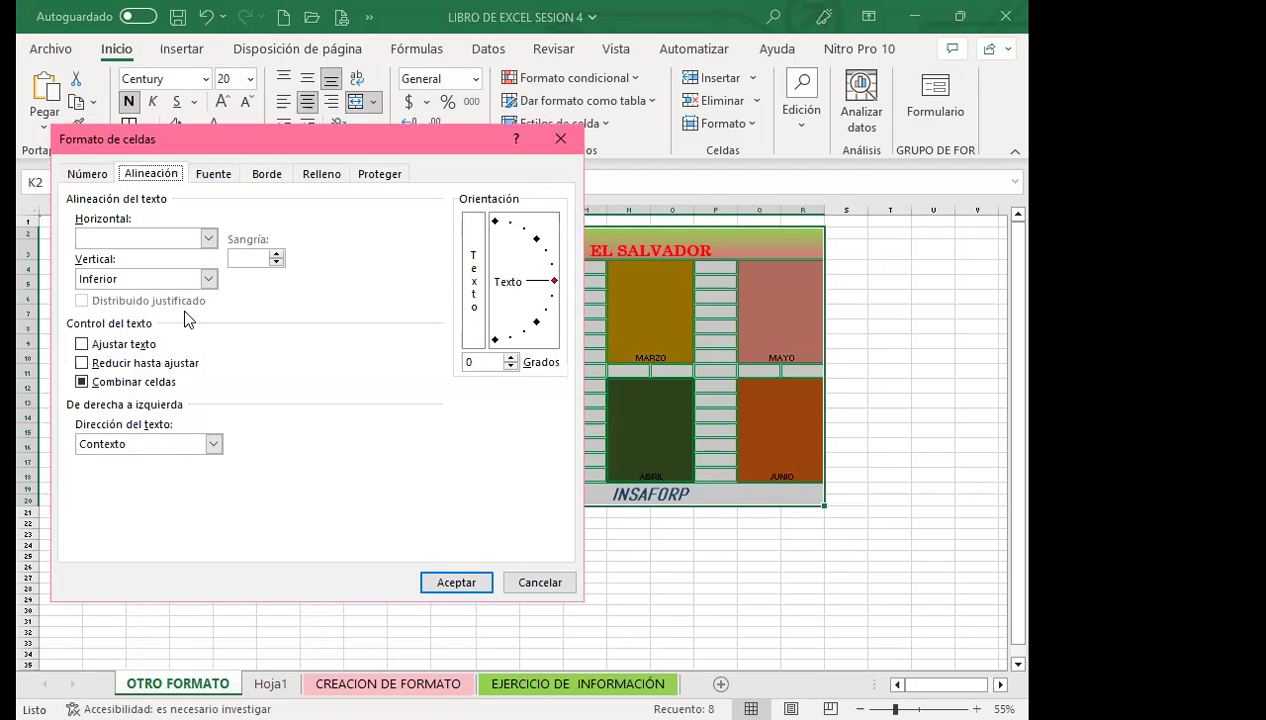
left_click(210, 240)
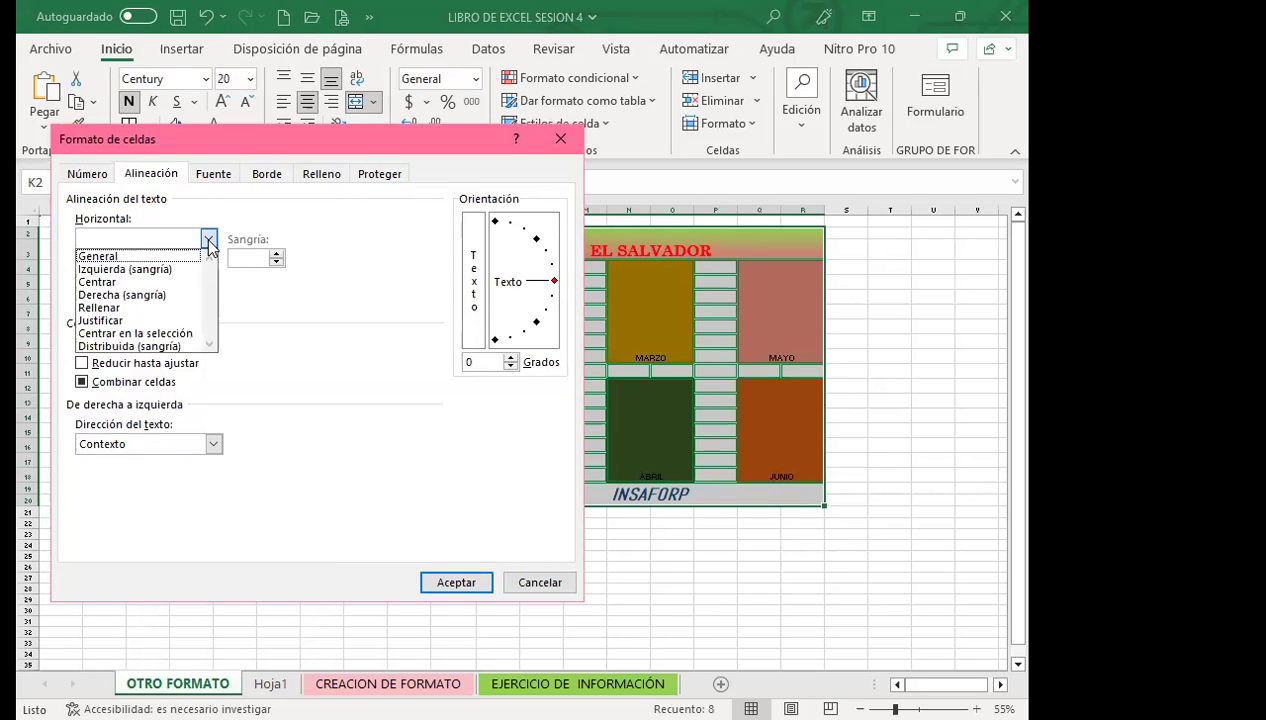
left_click(205, 283)
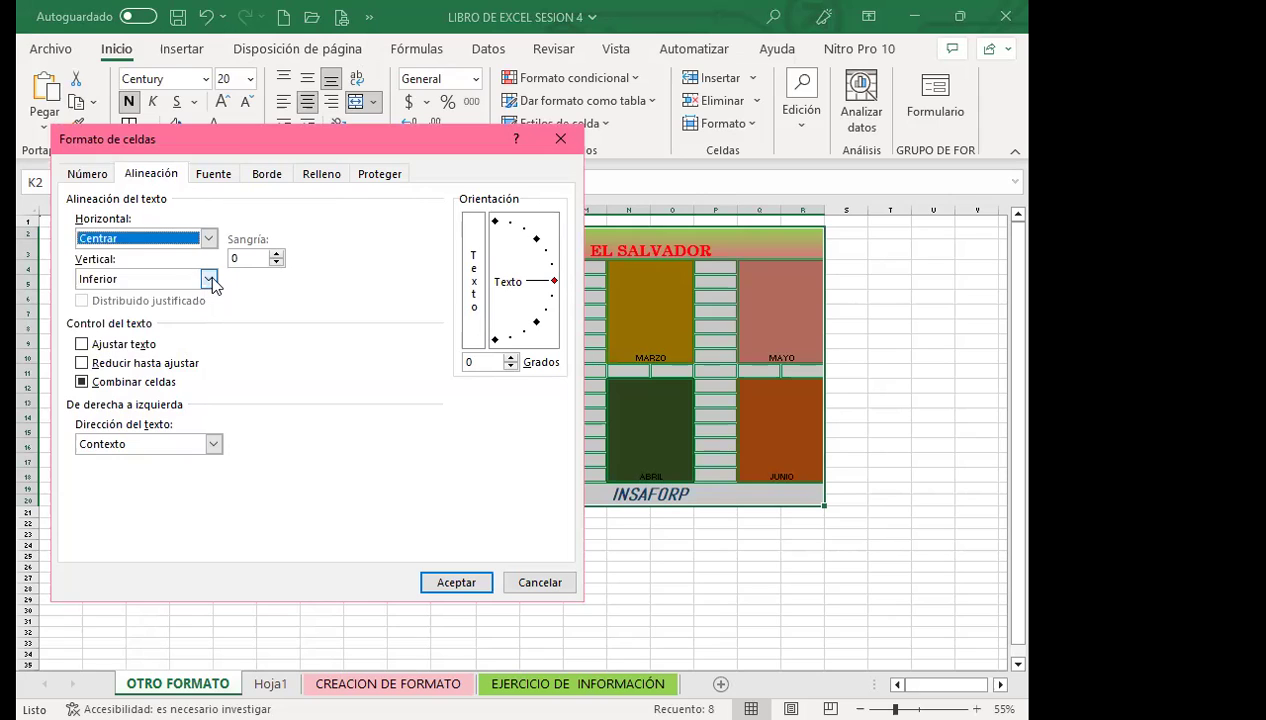
left_click(209, 280)
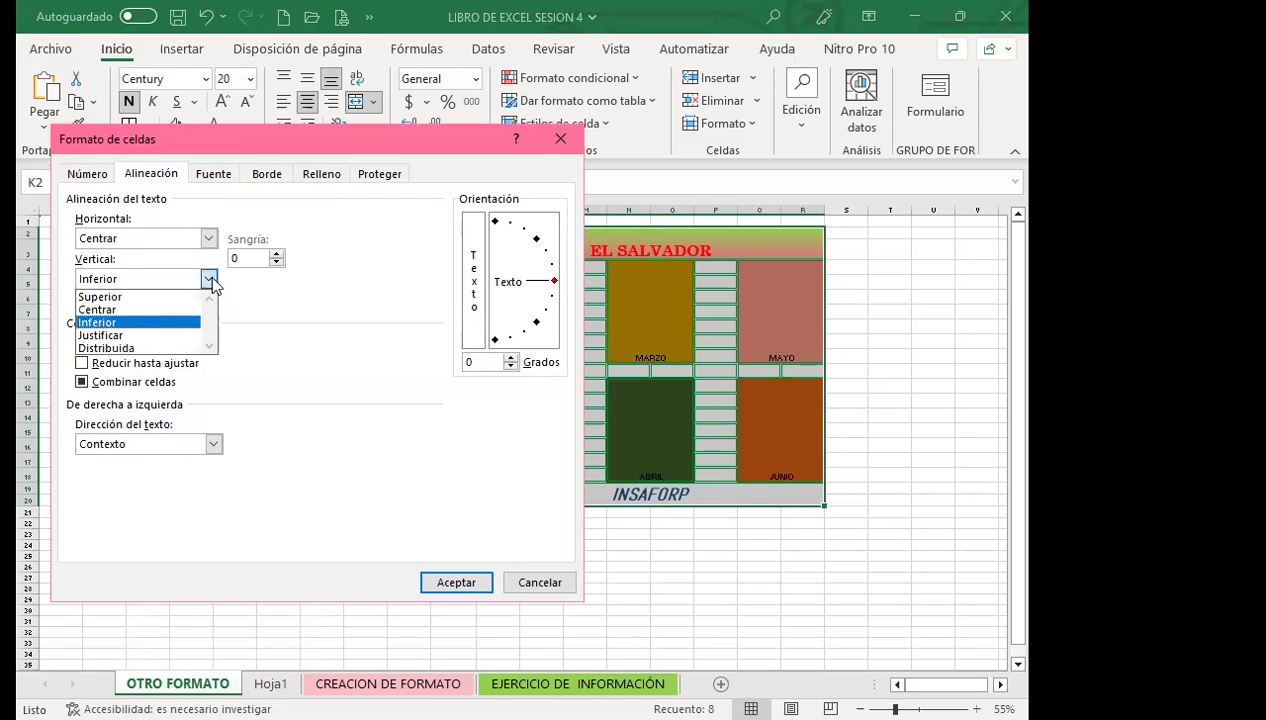
left_click(105, 312)
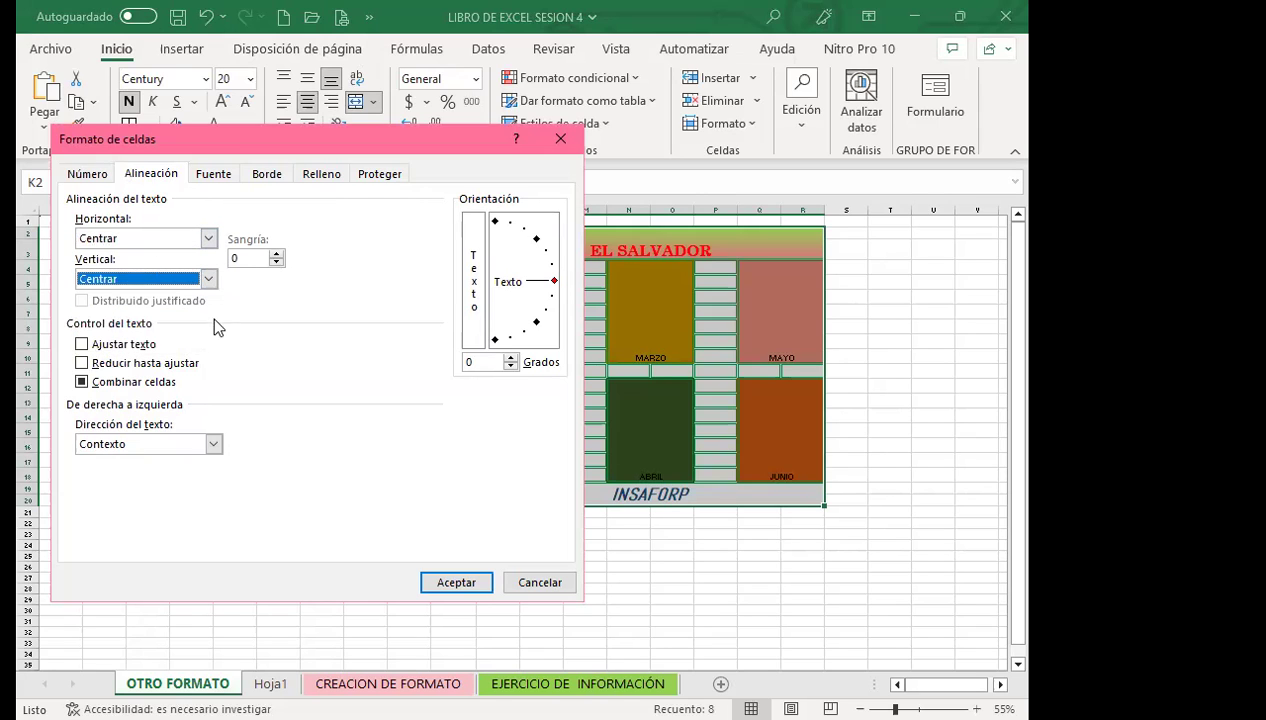
left_click(450, 569)
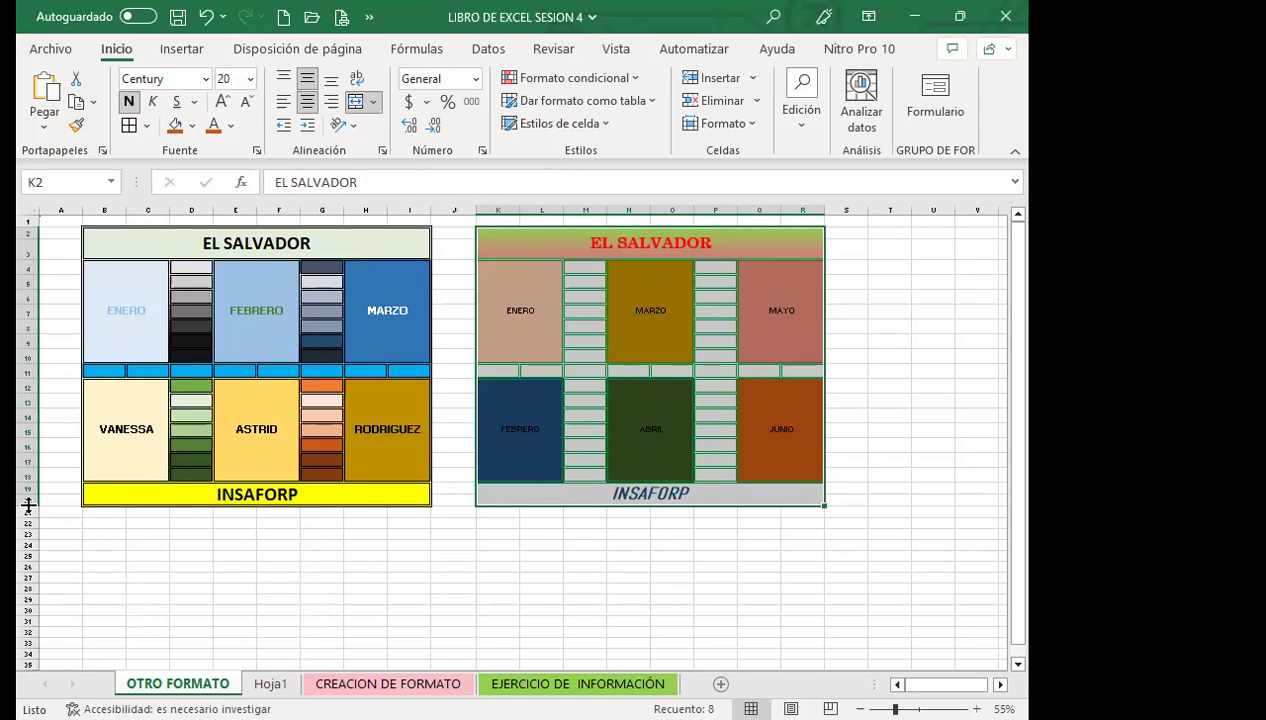
Step: Make row 20 taller to enlarge the INSAFORP footer row
left_click_drag(25, 507, 28, 517)
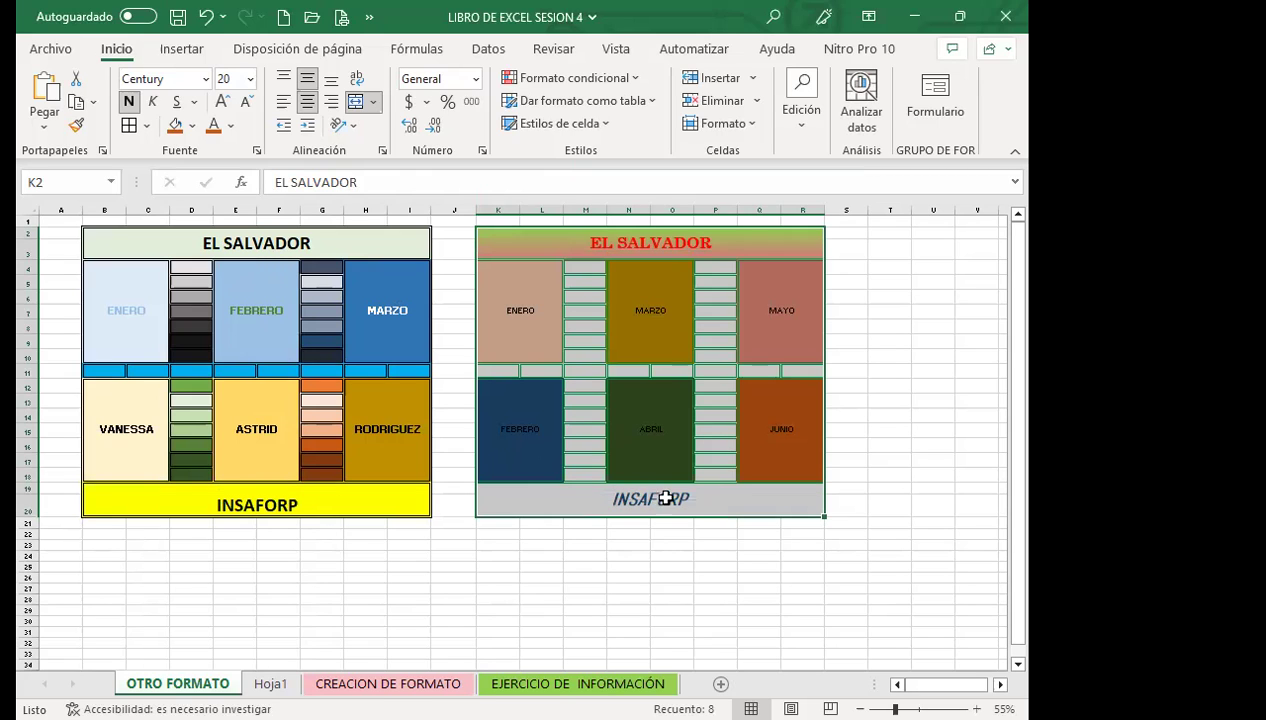
left_click(647, 330)
left_click(703, 505)
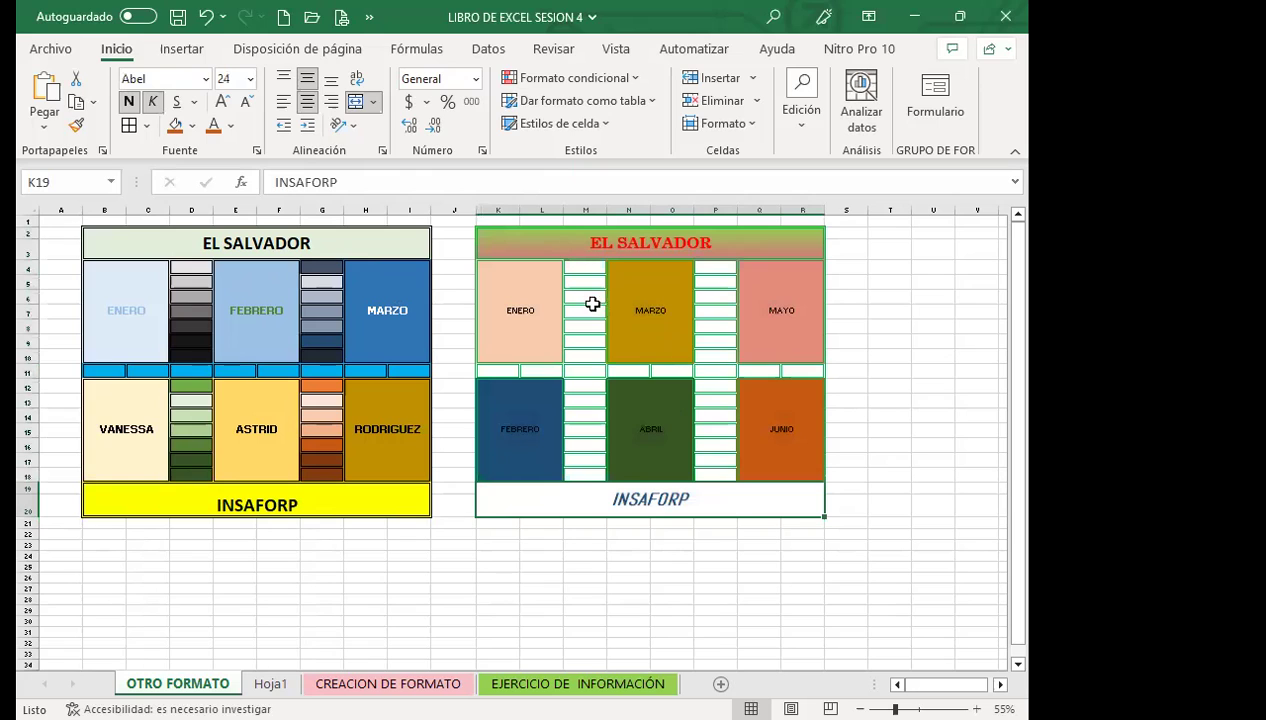
Step: Select cells in columns M and P, ending on the right-hand INSAFORP footer cell
left_click(580, 268)
left_click_drag(582, 292, 570, 352)
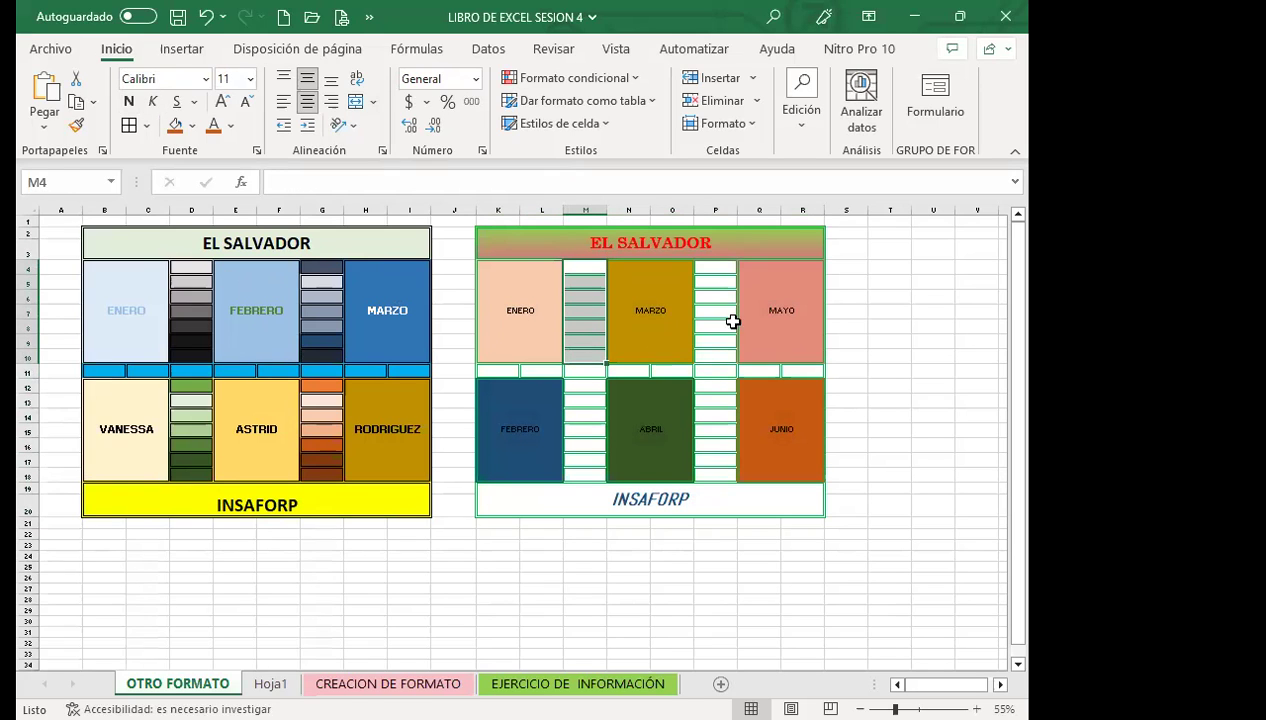
left_click_drag(716, 270, 717, 355)
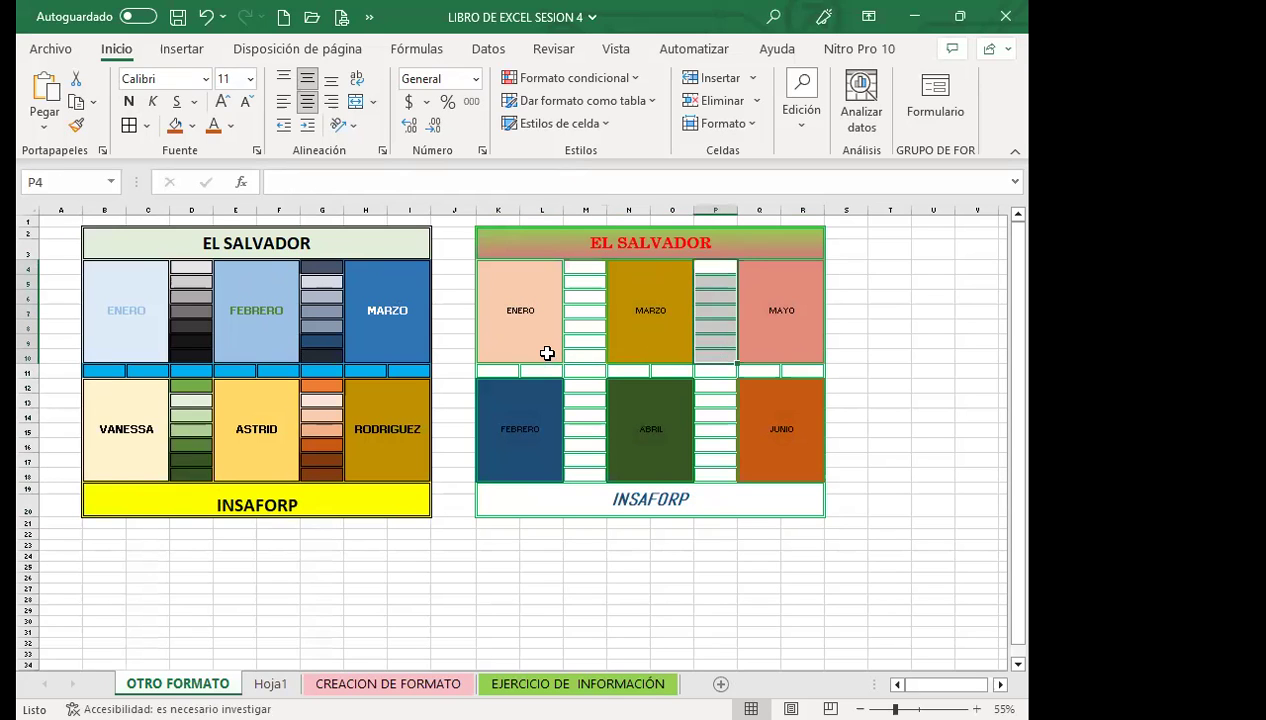
left_click(588, 410)
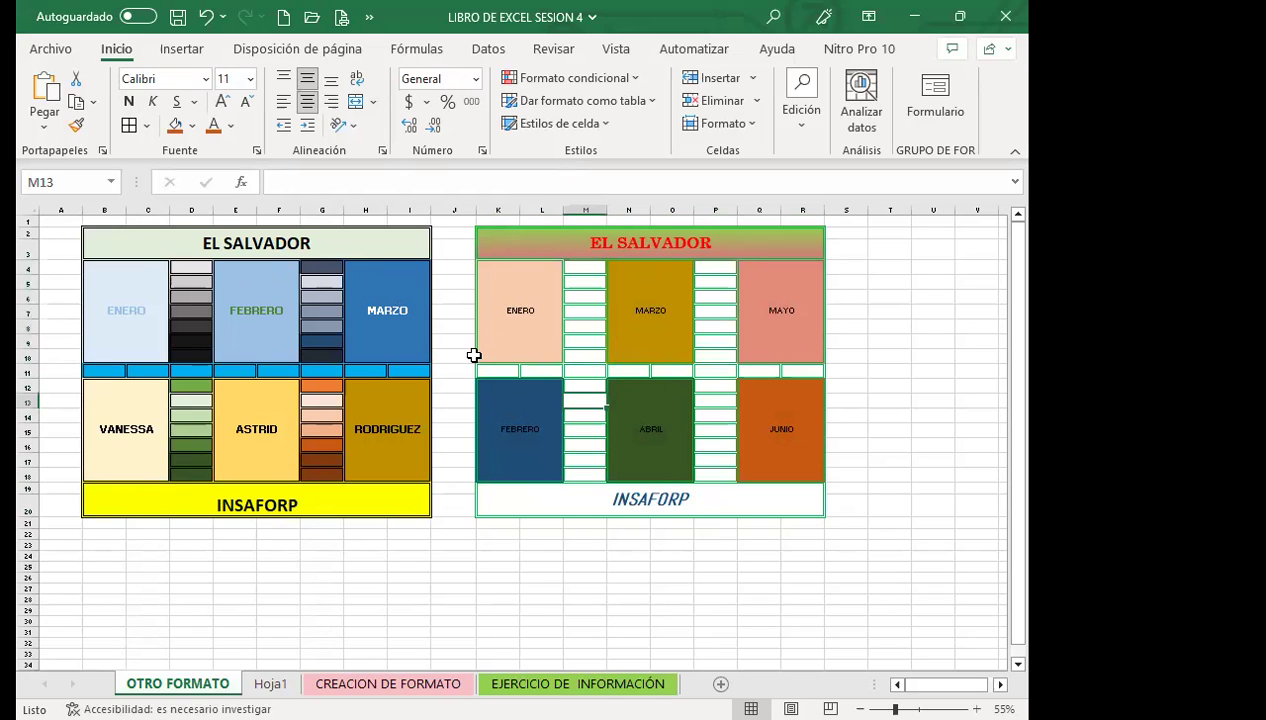
left_click(694, 501)
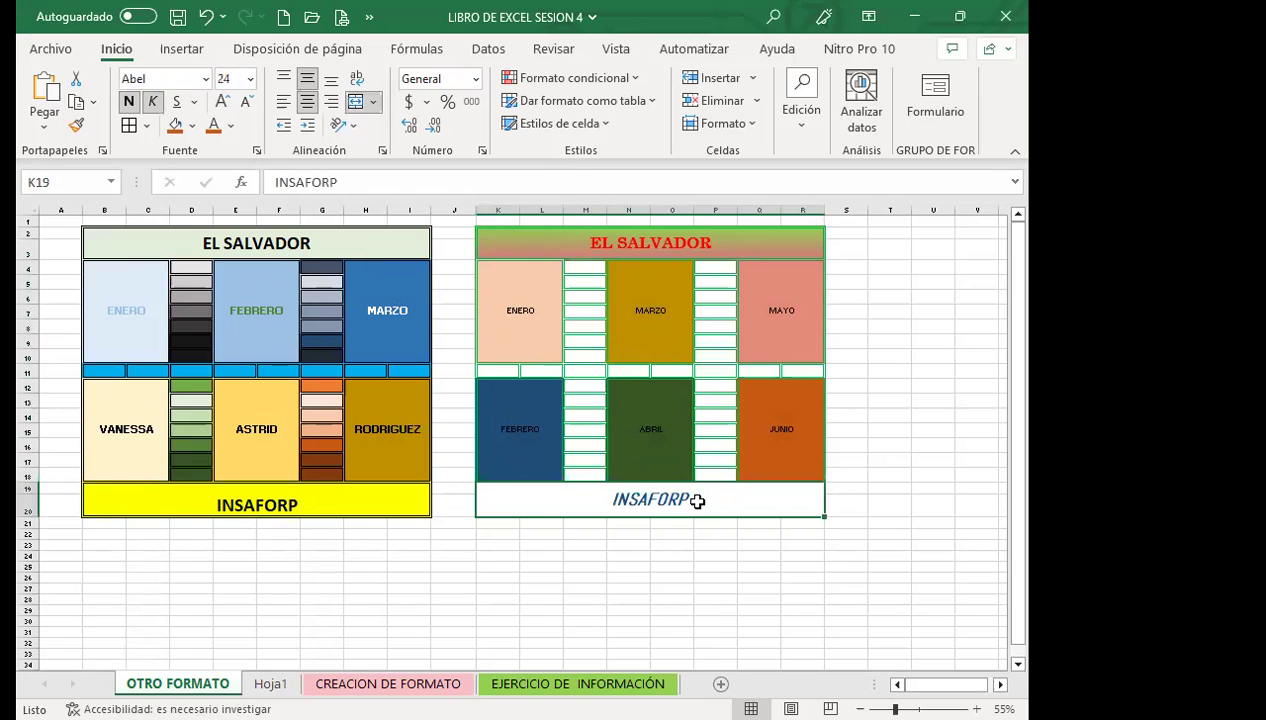
Step: Fill the INSAFORP footer with a light green thin vertical-stripe pattern on the Relleno tab
key("ctrl+1")
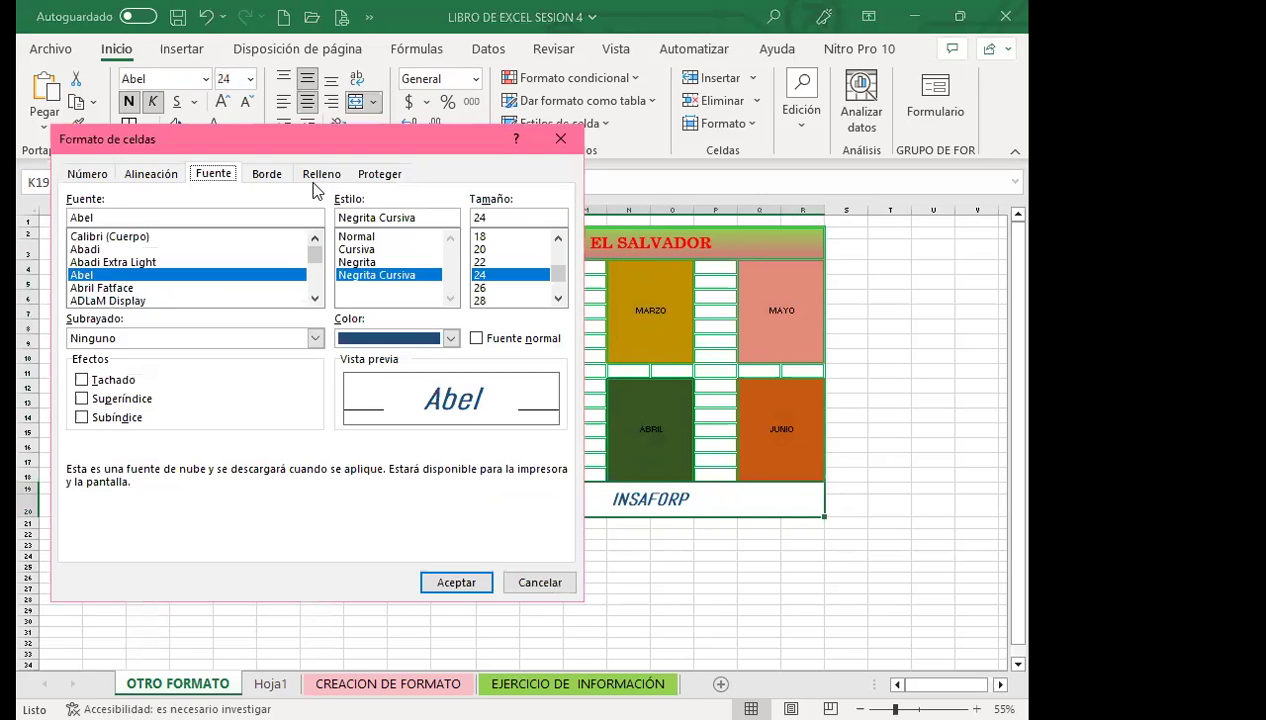
left_click(319, 176)
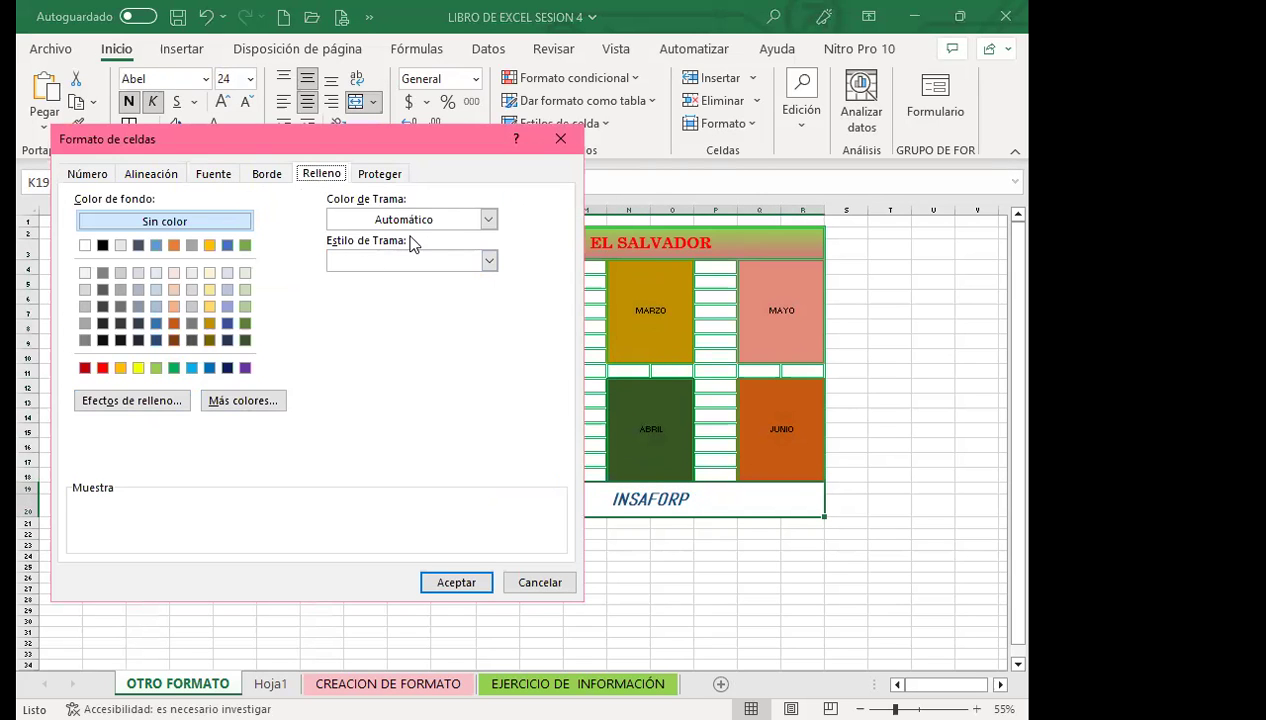
left_click(487, 220)
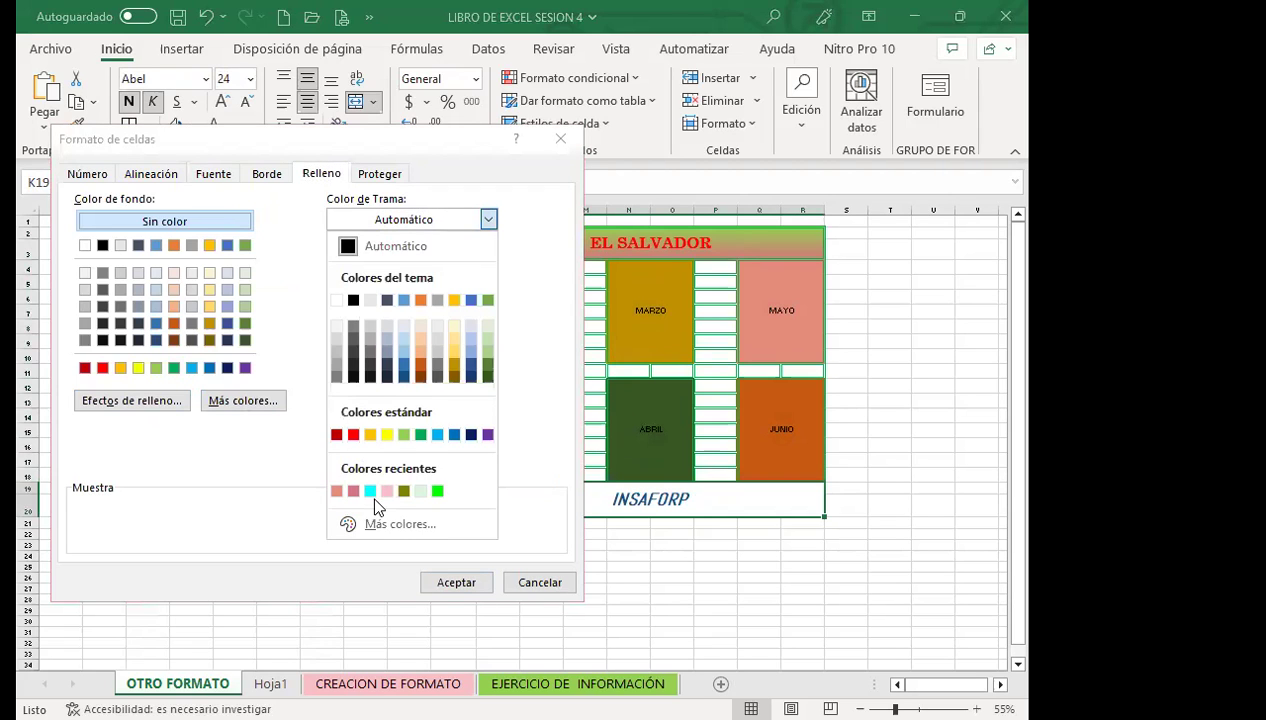
left_click(420, 490)
left_click(488, 260)
left_click(362, 326)
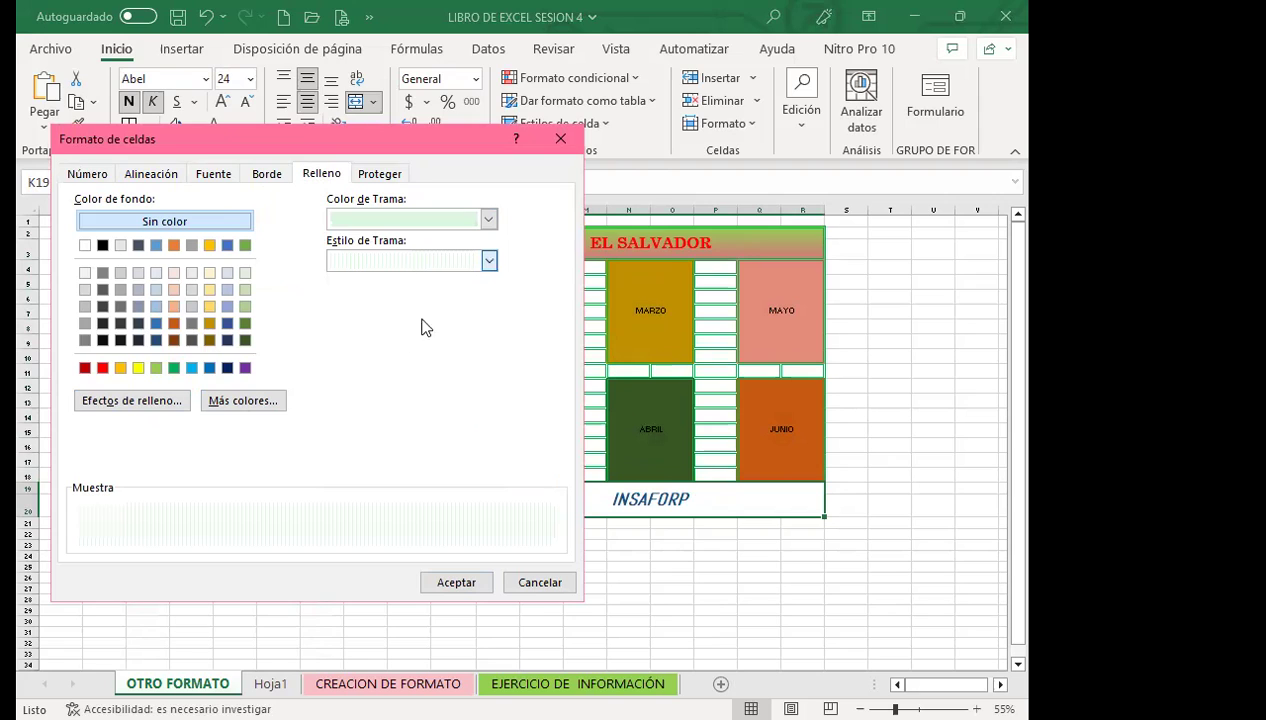
left_click(488, 260)
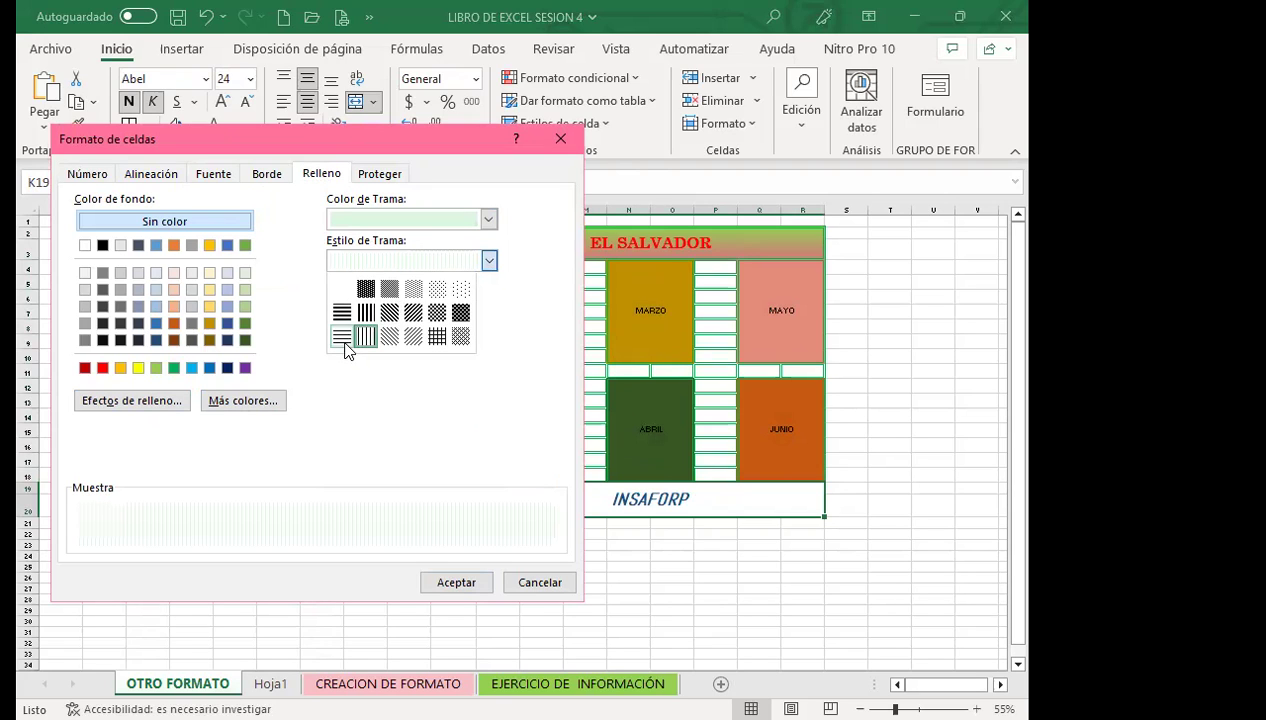
left_click(340, 336)
left_click(497, 266)
left_click(359, 347)
left_click(454, 582)
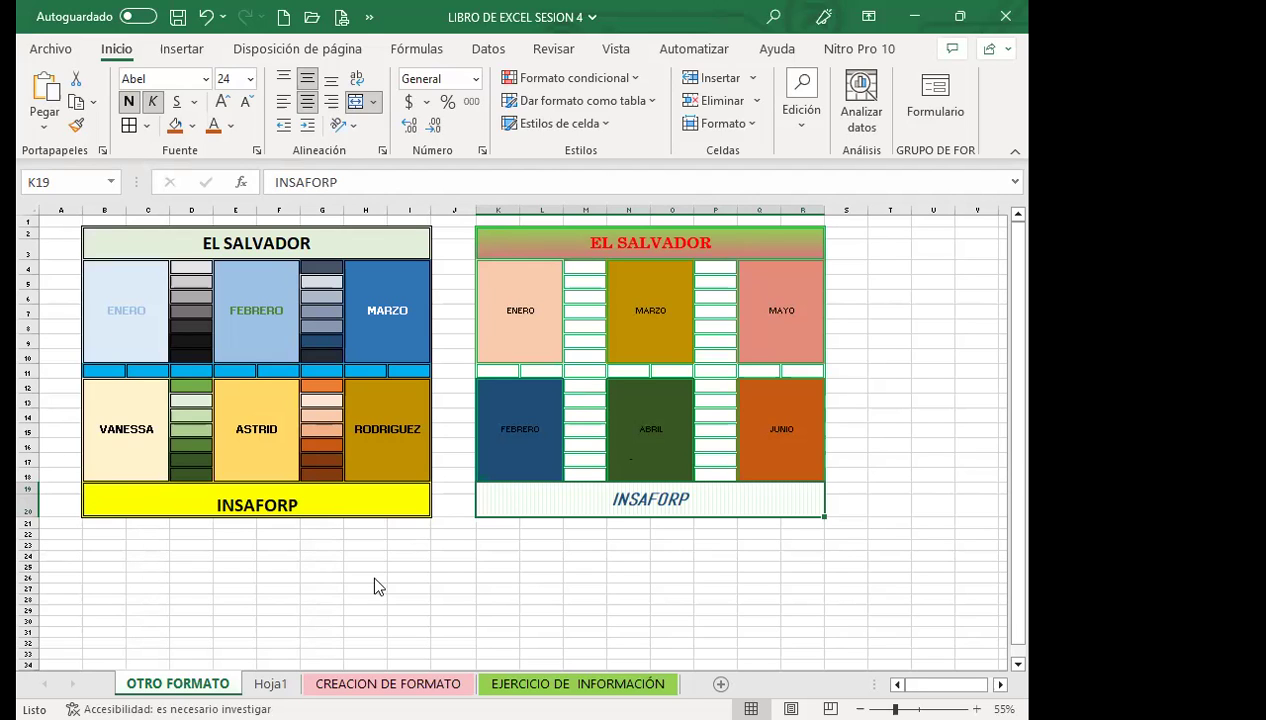
left_click(563, 563)
left_click(614, 50)
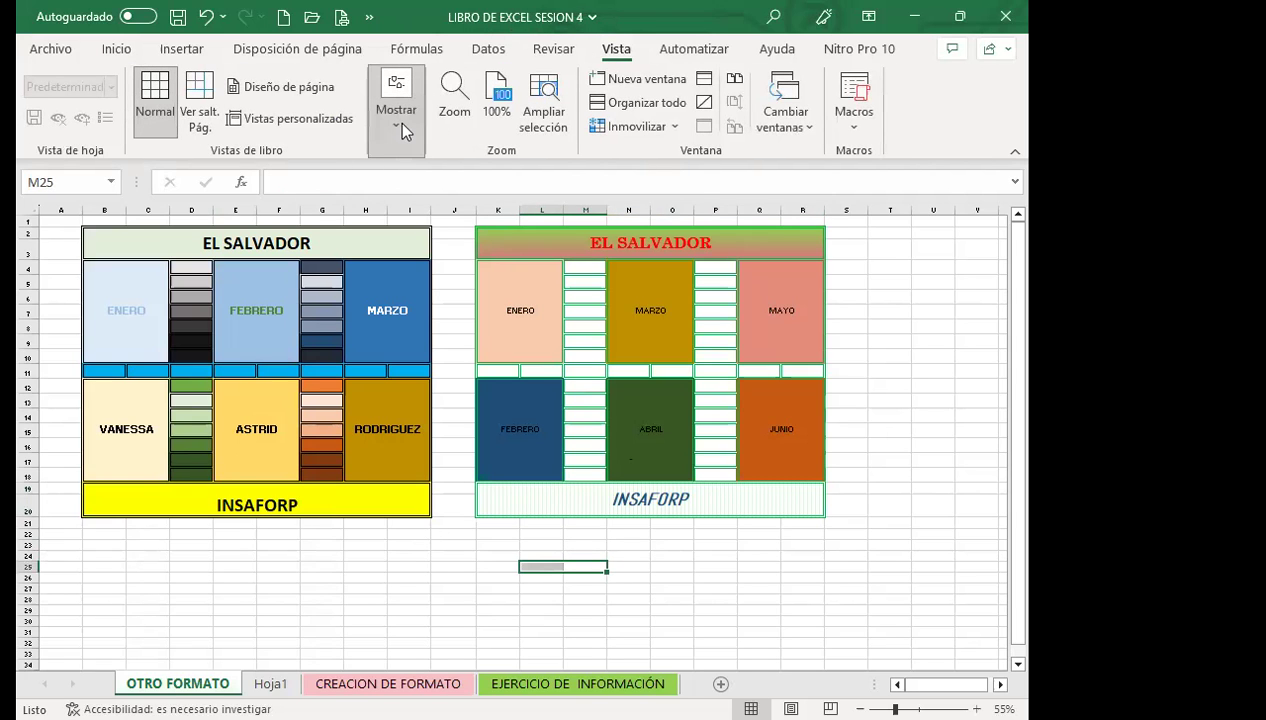
left_click(400, 115)
left_click(453, 212)
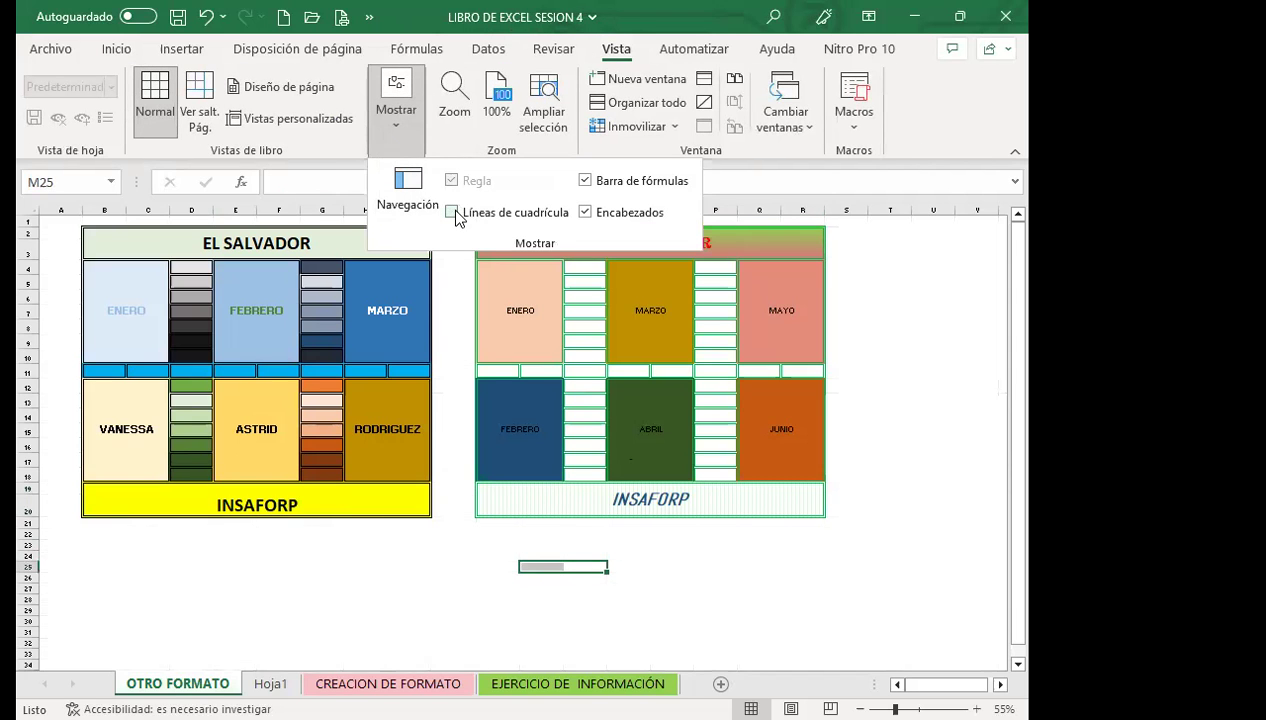
left_click(911, 541)
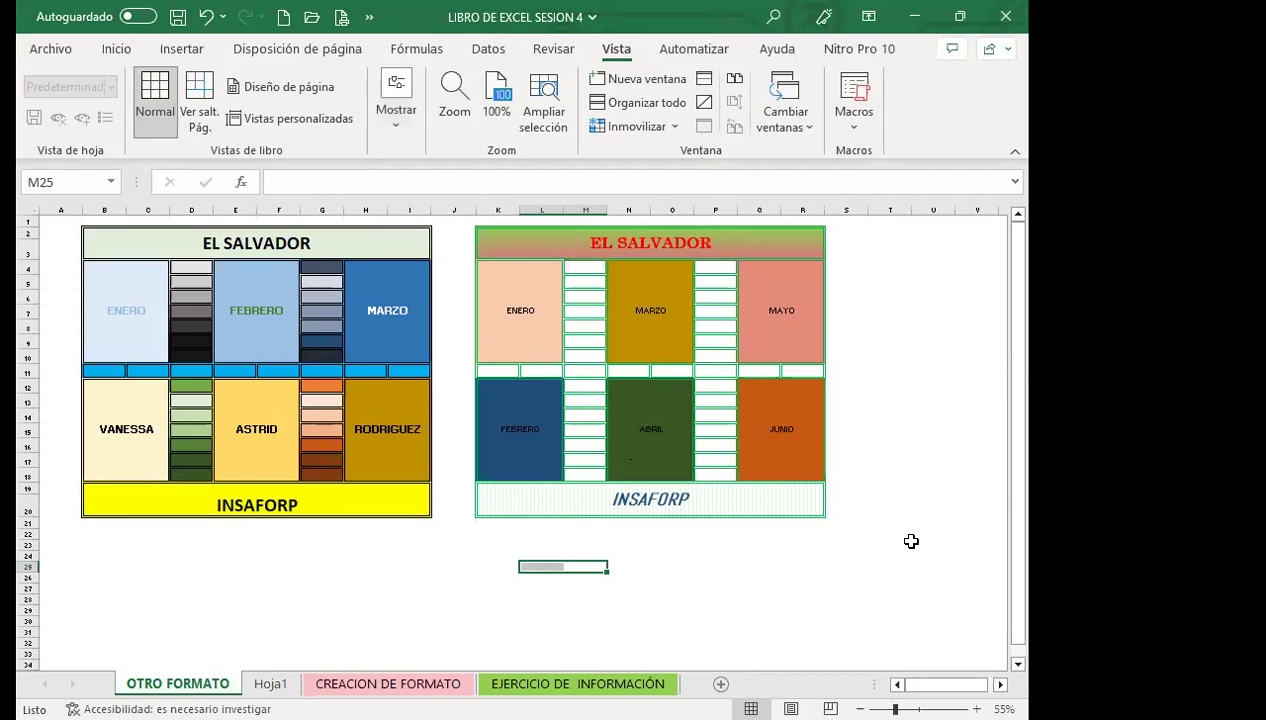
left_click(912, 504)
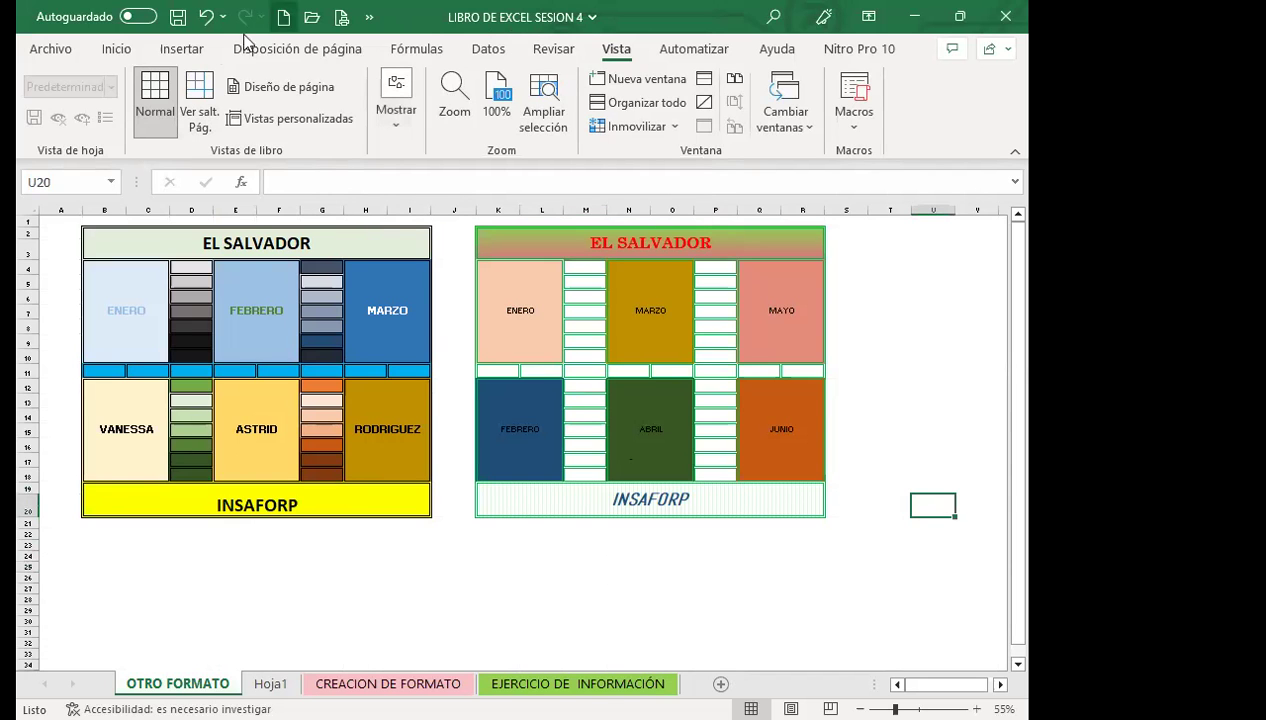
left_click(278, 50)
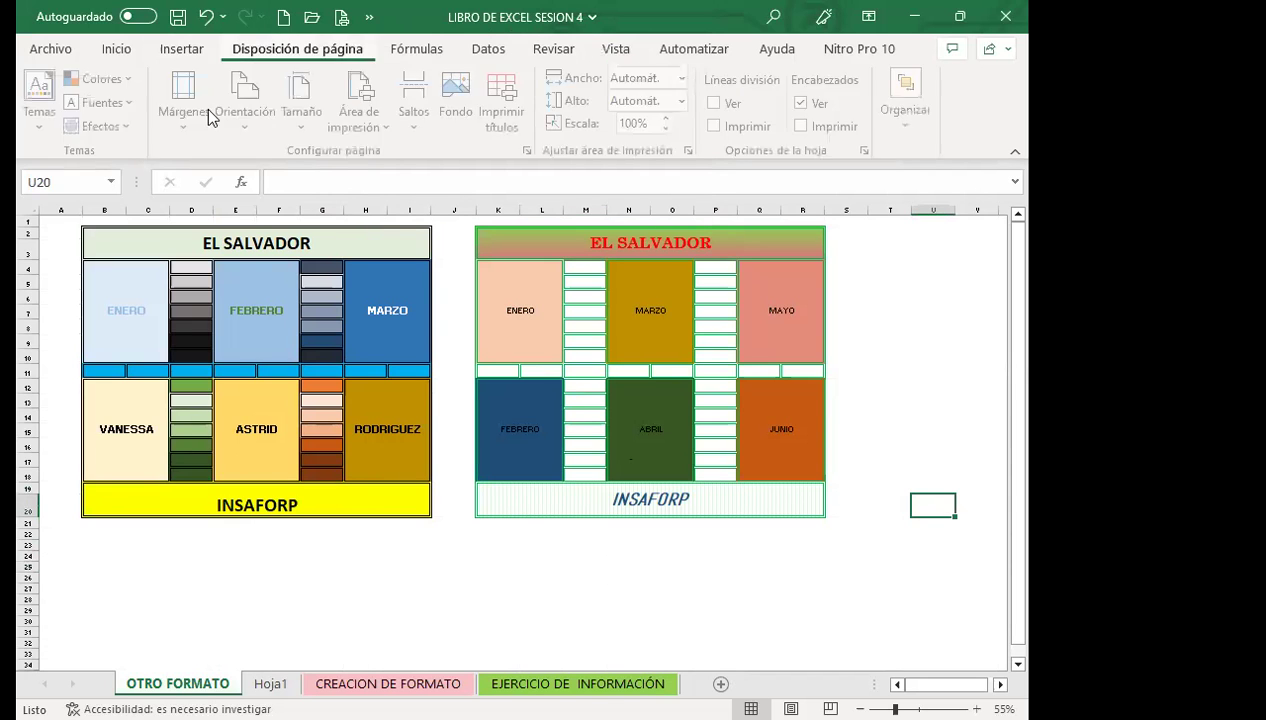
left_click(470, 93)
left_click(635, 322)
type("PLAYA")
key("Return")
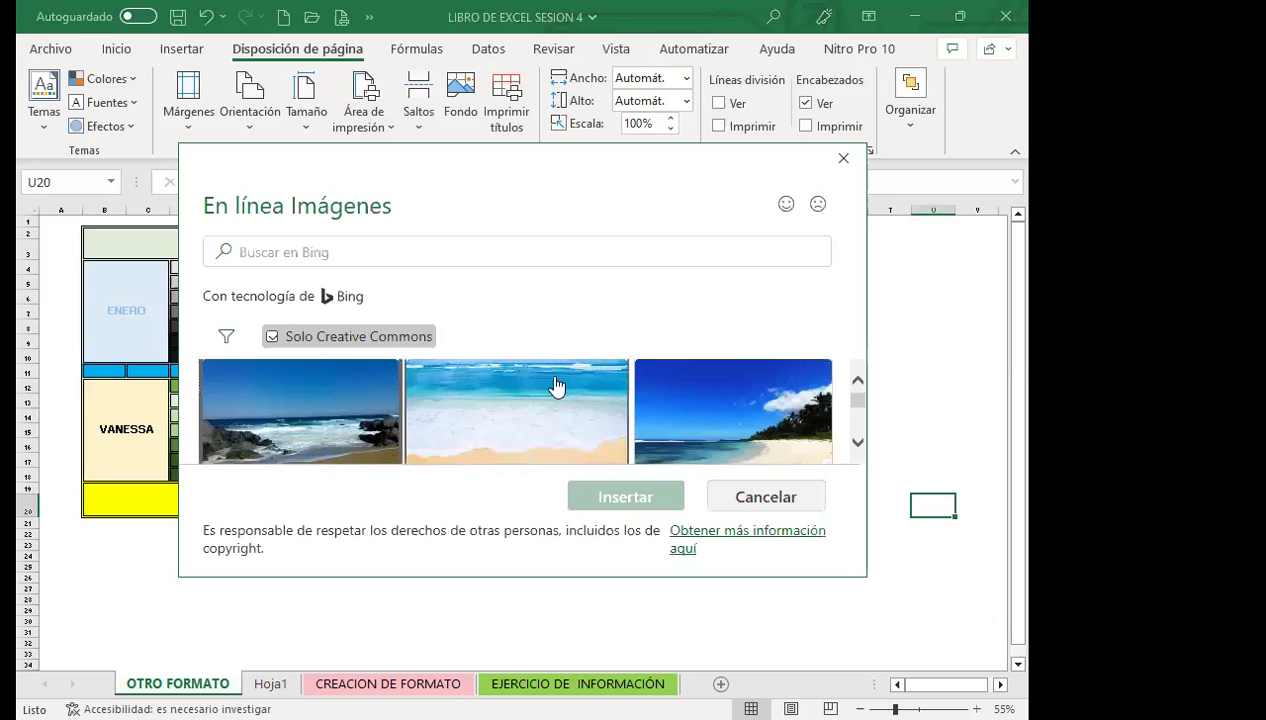
scroll(555, 395, "down", 2)
scroll(548, 420, "down", 2)
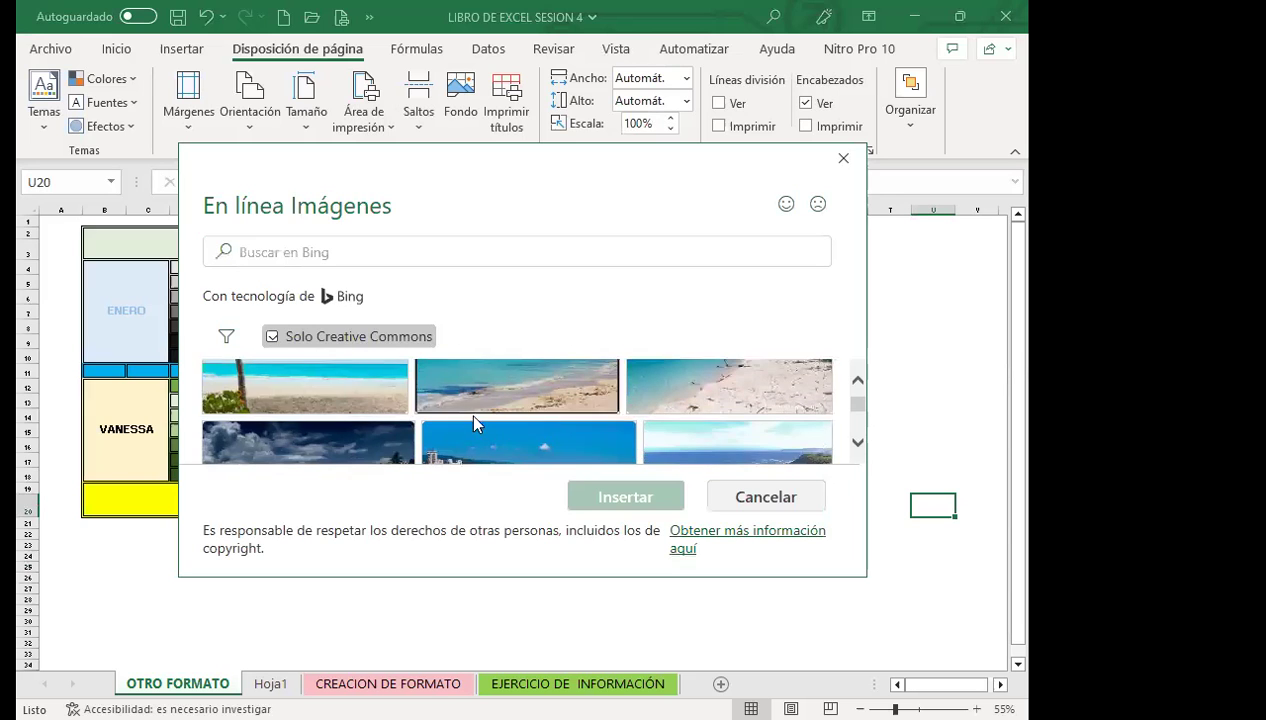
left_click(325, 412)
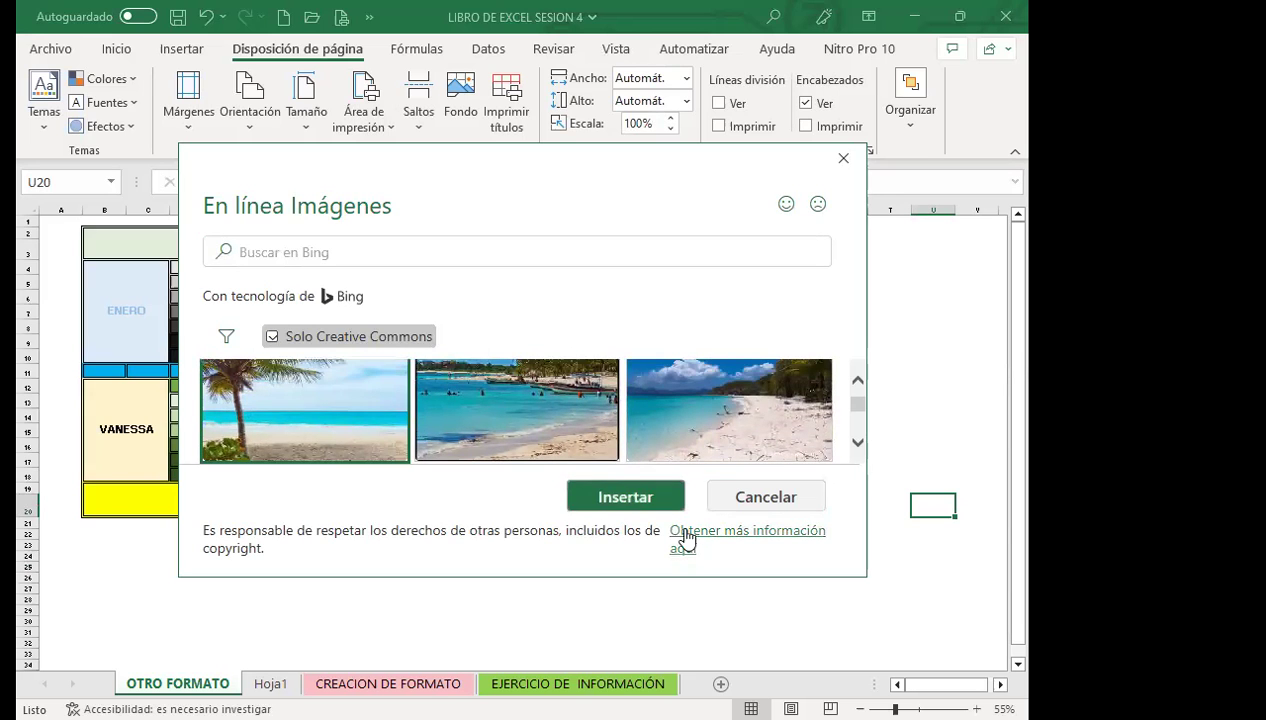
left_click(630, 496)
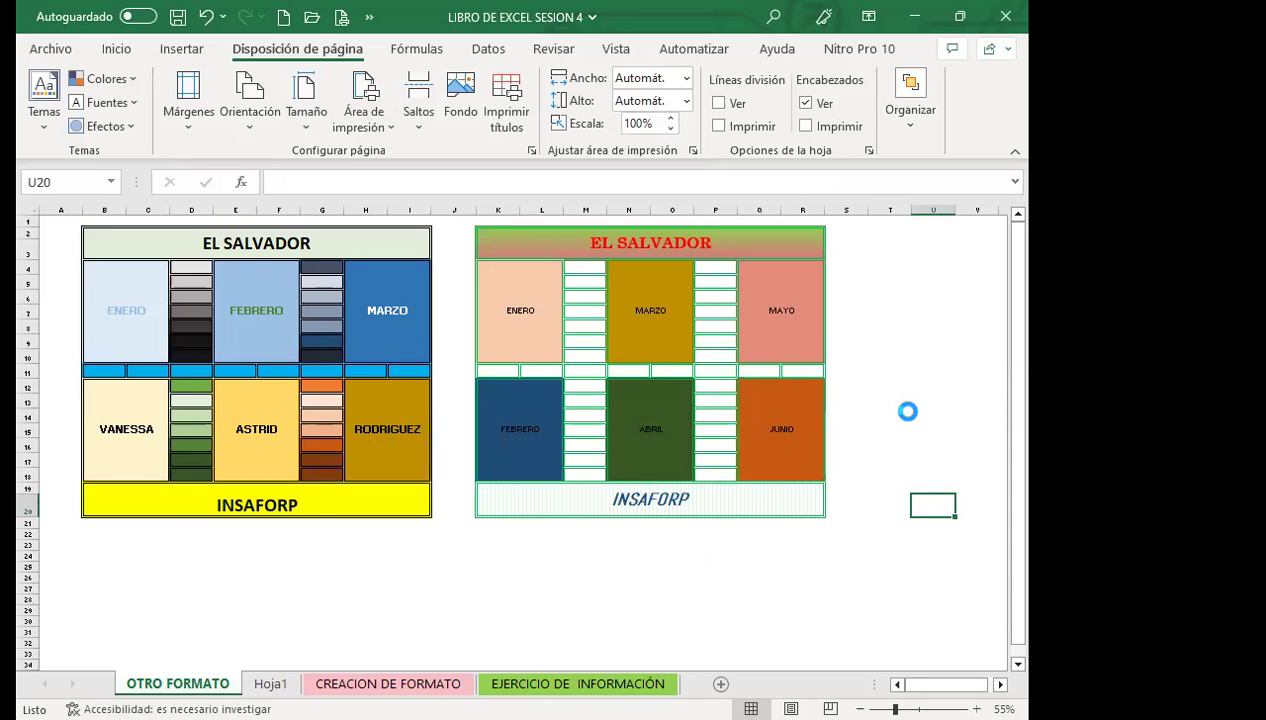
scroll(900, 480, "down", 3)
scroll(899, 487, "down", 6)
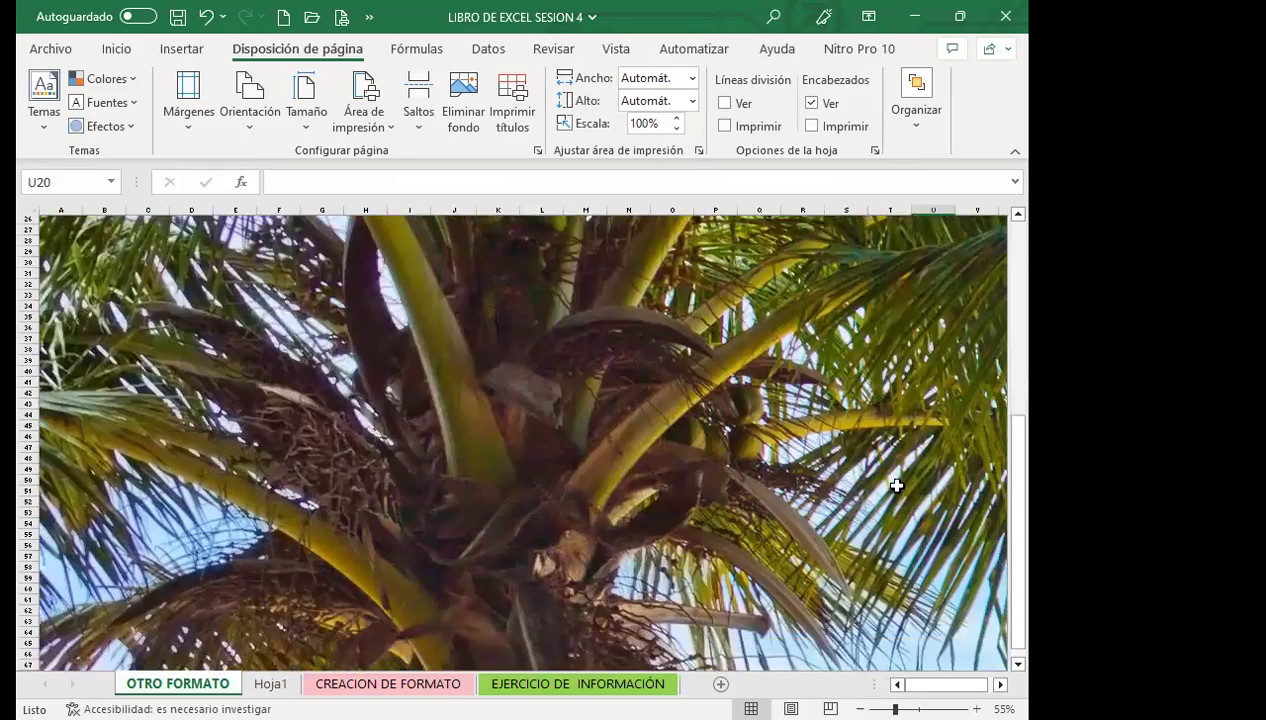
scroll(880, 470, "down", 6)
scroll(700, 462, "down", 9)
scroll(650, 455, "up", 8)
scroll(769, 531, "down", 8)
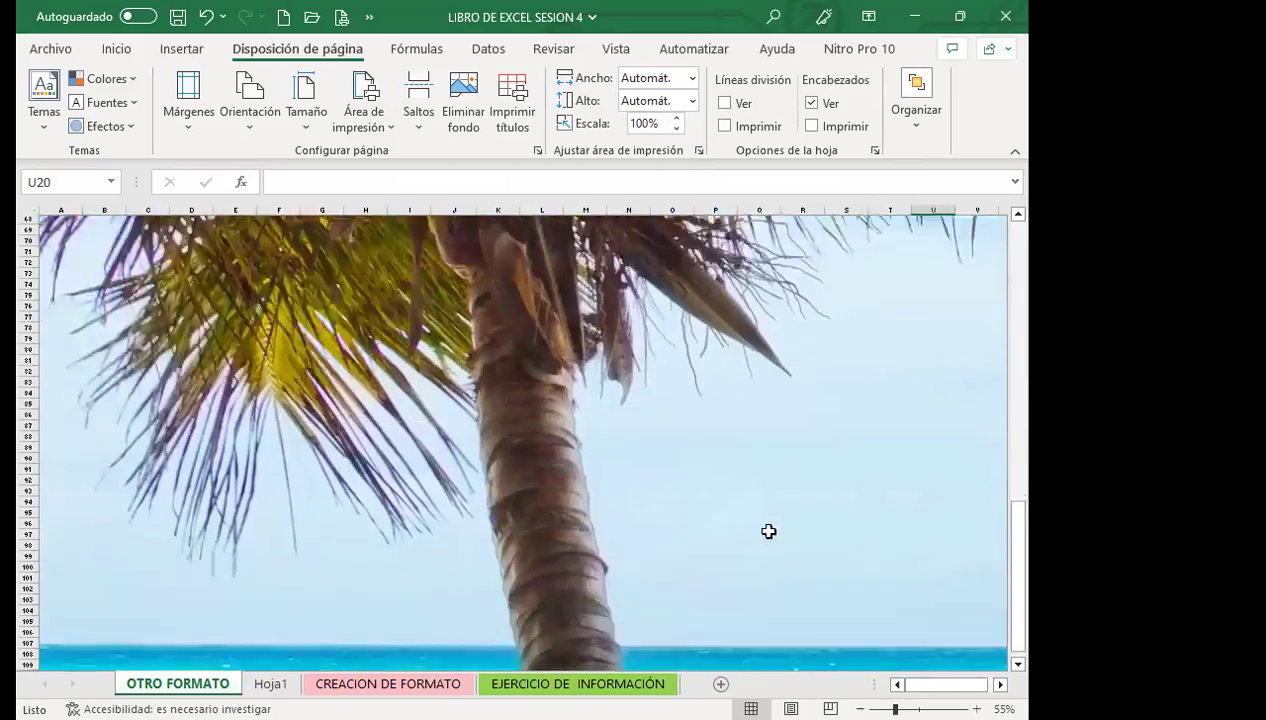
scroll(712, 503, "down", 8)
scroll(737, 484, "down", 2)
scroll(737, 484, "up", 10)
scroll(619, 452, "up", 10)
scroll(700, 445, "up", 9)
scroll(766, 438, "up", 5)
left_click(885, 428)
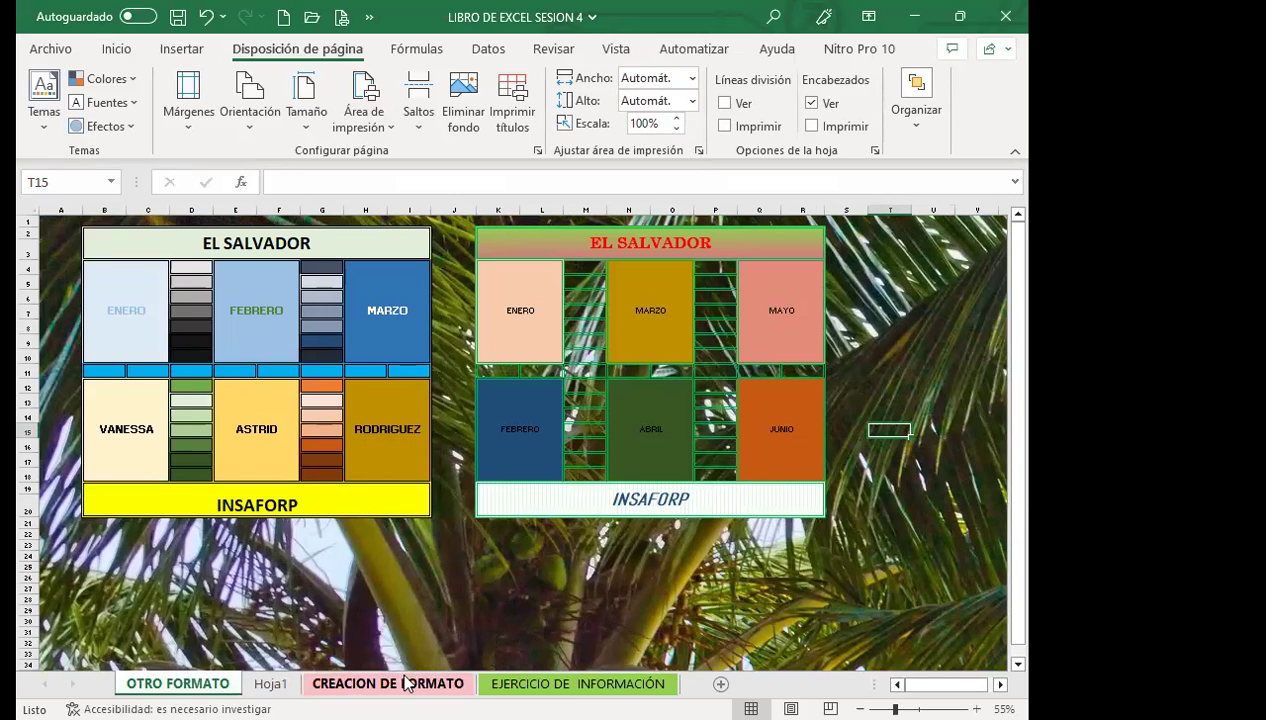
Step: Switch to the CREACION DE FORMATO sheet and look over its INSAFORP cell
left_click(409, 587)
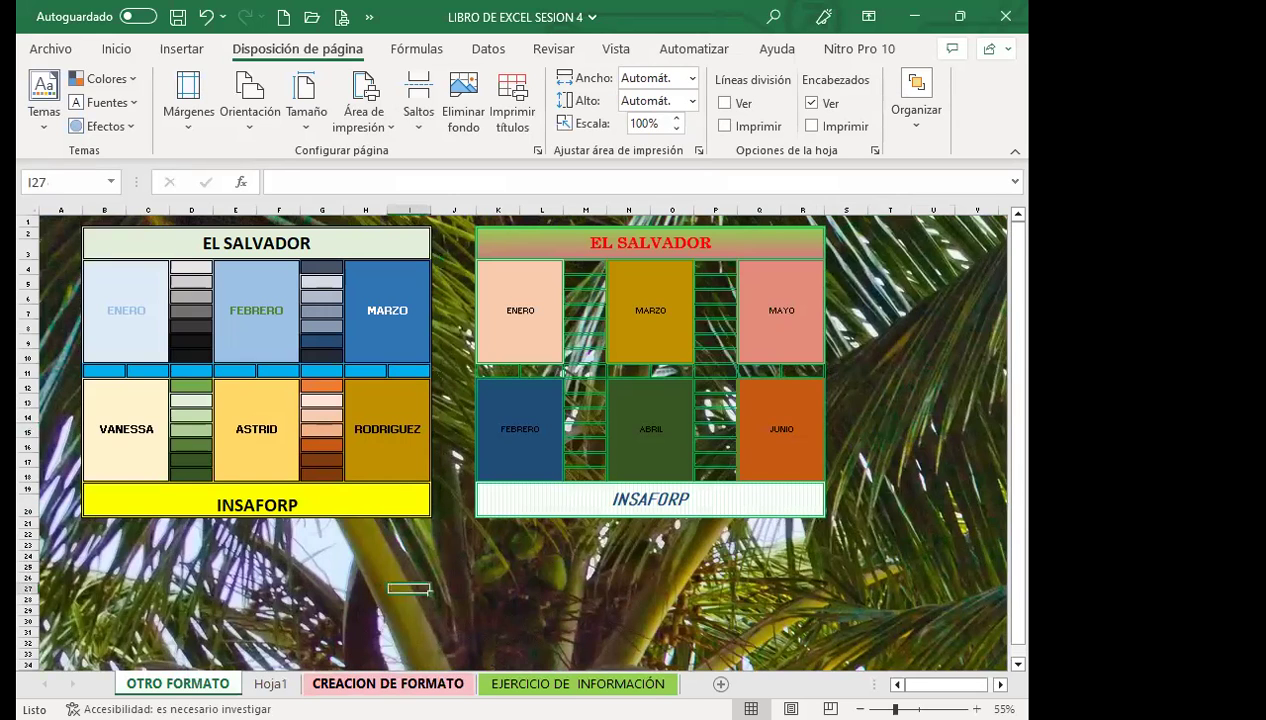
key("ctrl+Page_Down")
key("ctrl+Page_Down")
left_click(697, 506)
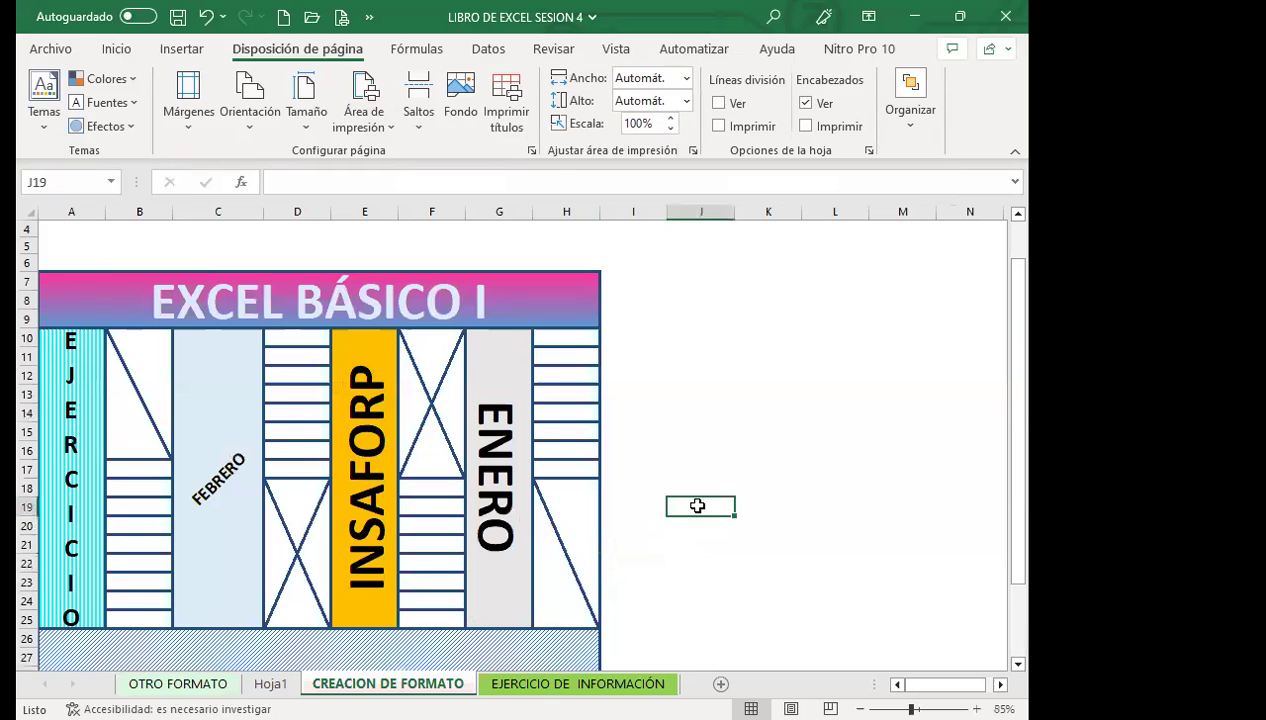
scroll(660, 460, "down", 2)
left_click(374, 441)
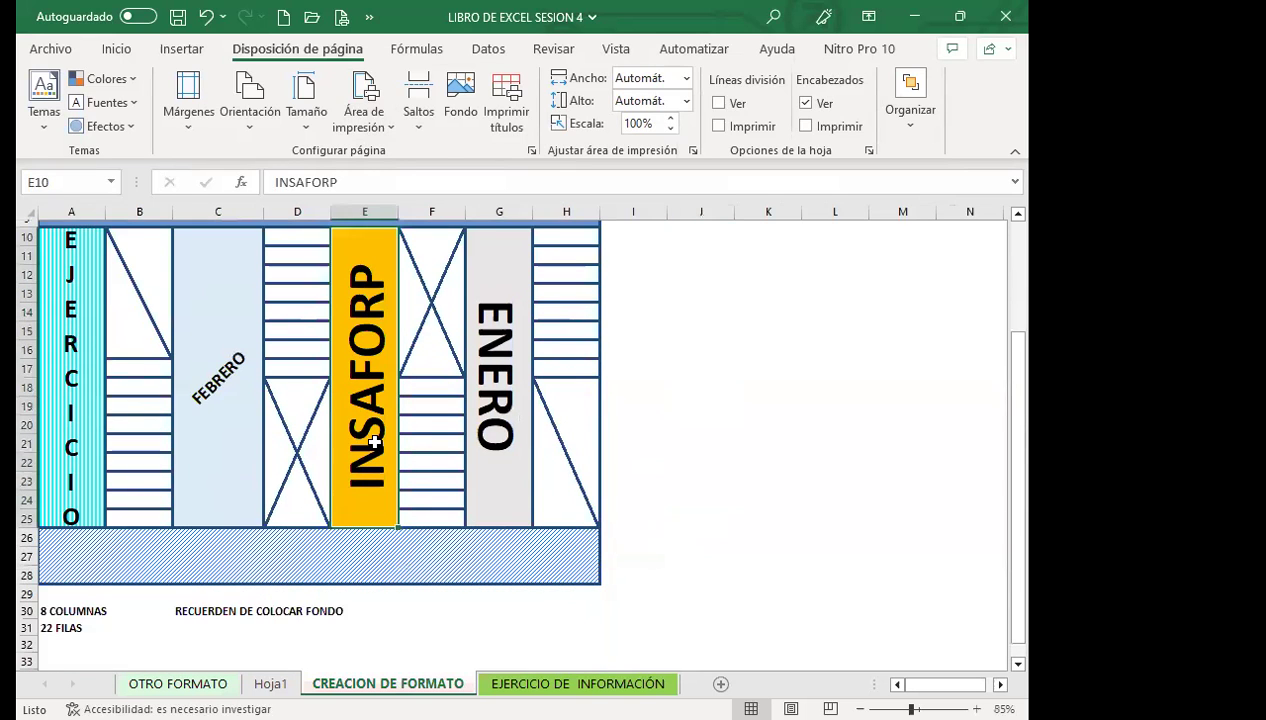
scroll(290, 476, "up", 1)
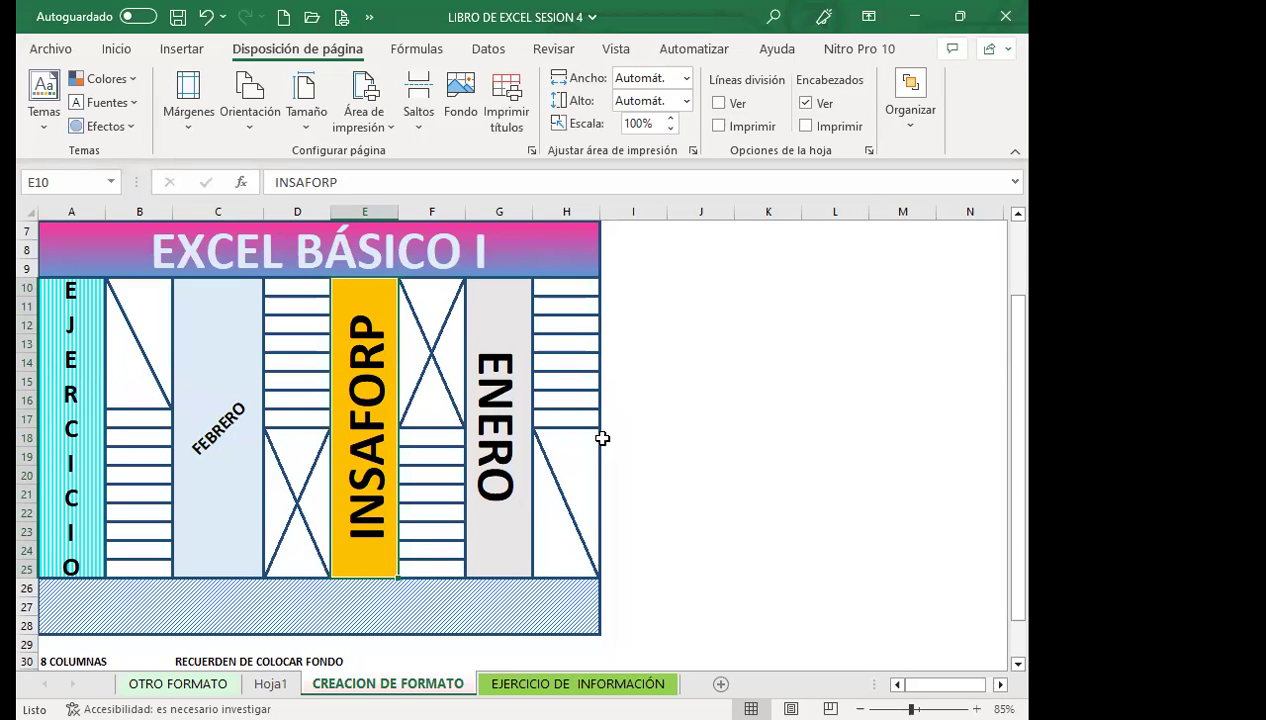
Step: Select the whole EXCEL BÁSICO I design, clear the selection, then select row 2
left_click(525, 608)
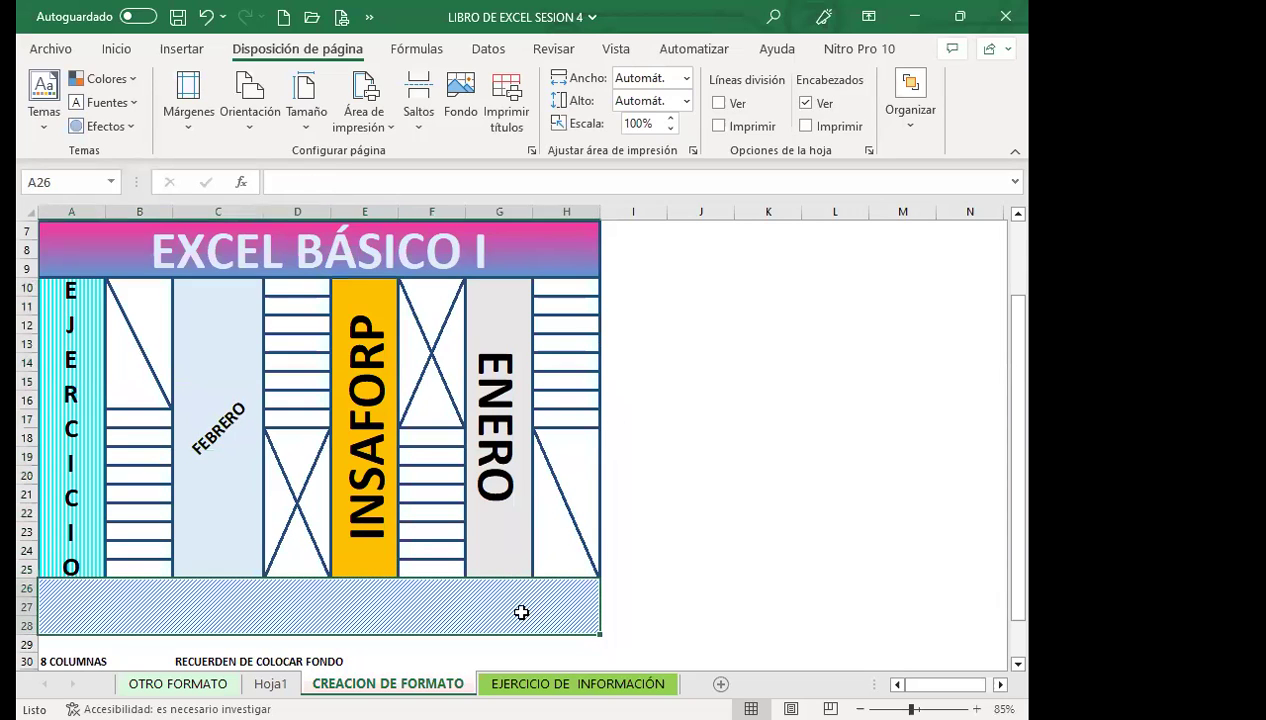
left_click_drag(62, 240, 535, 608)
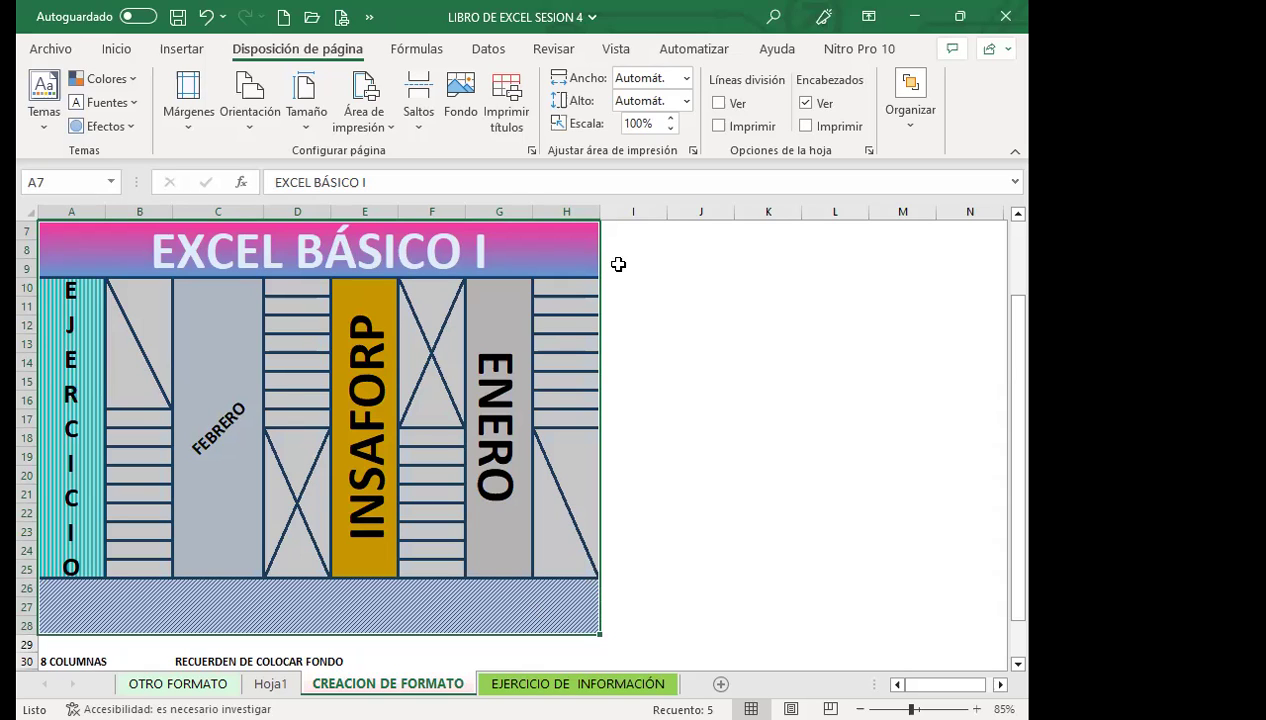
left_click(690, 232)
scroll(297, 522, "down", 3)
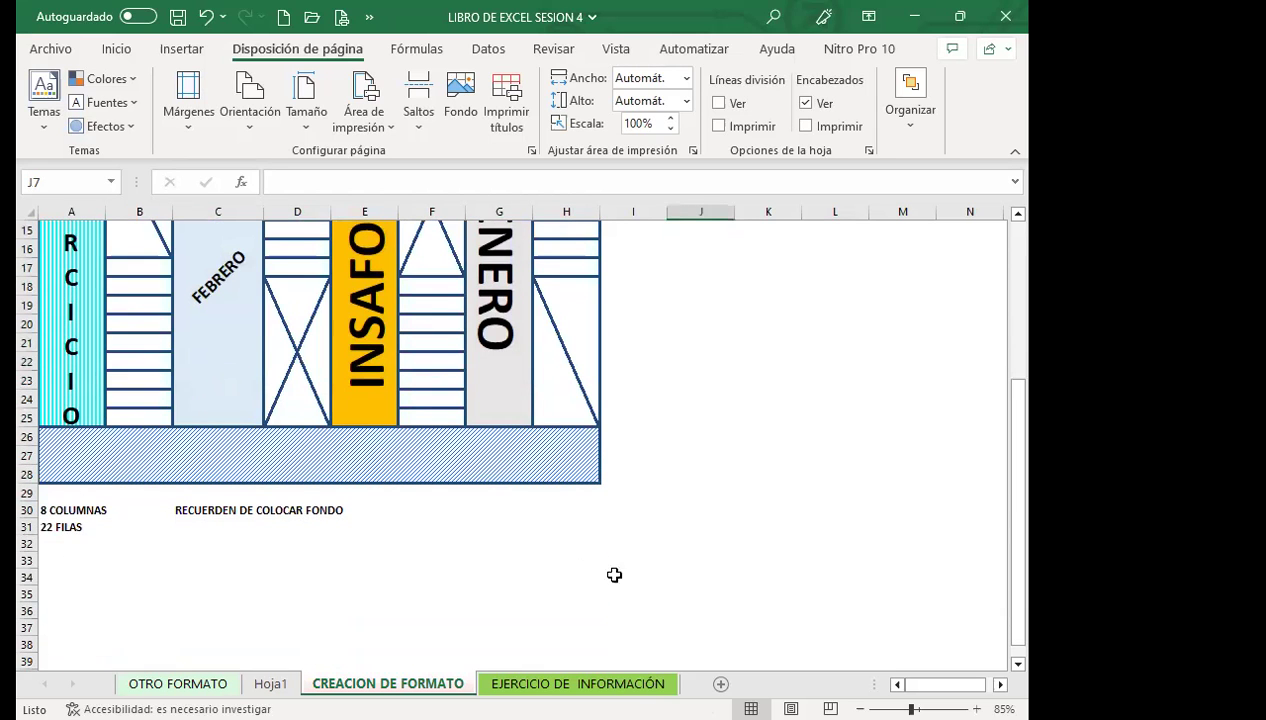
scroll(613, 530, "up", 4)
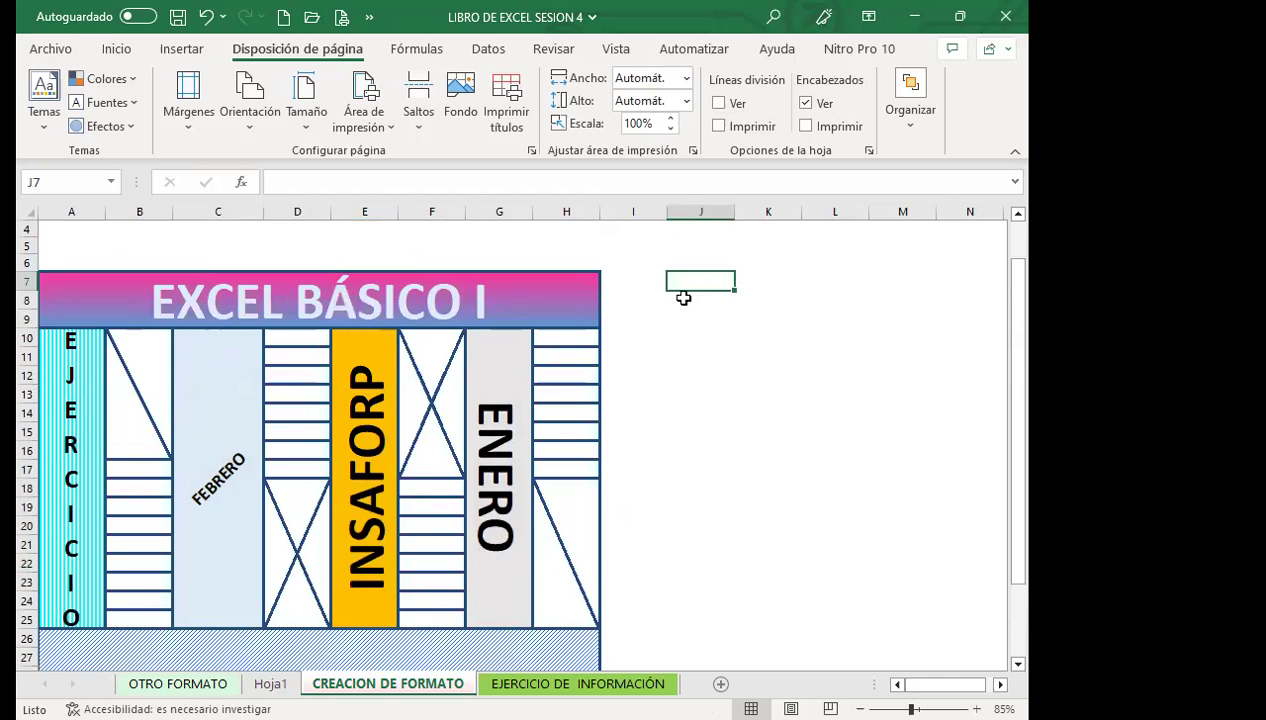
scroll(311, 291, "up", 1)
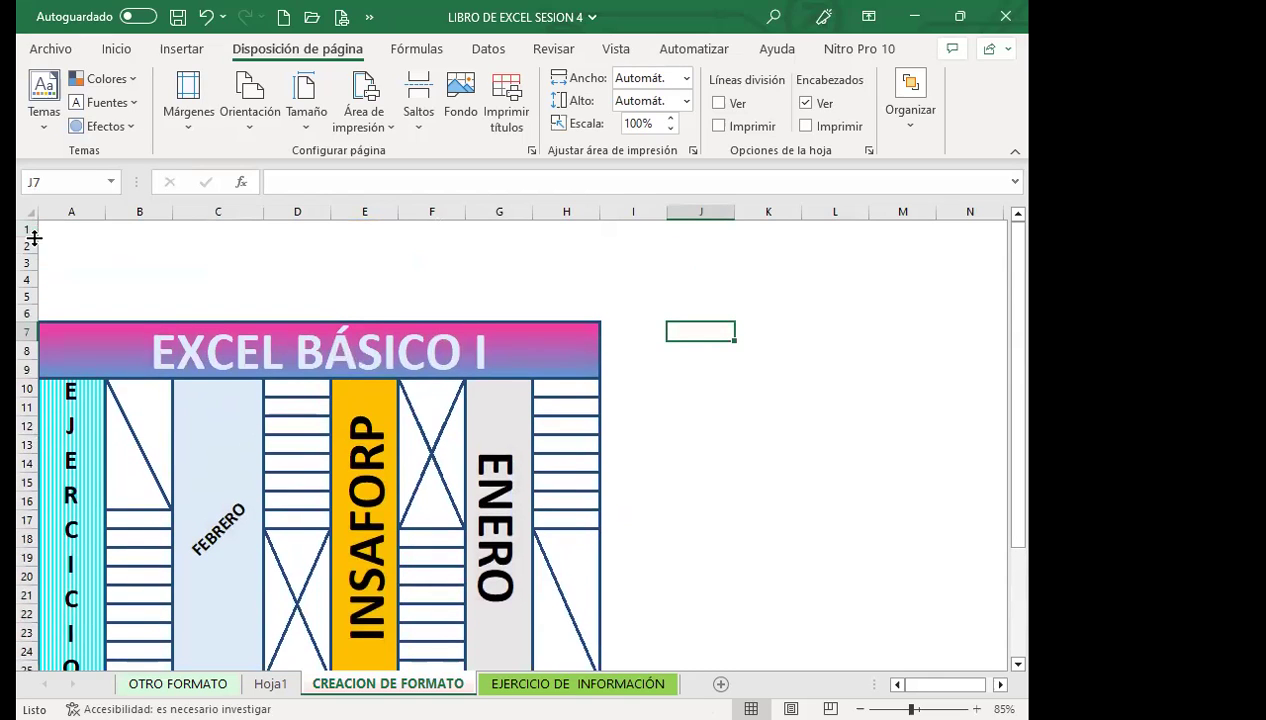
left_click(27, 245)
Step: Delete the empty rows 2–6 with Inicio > Eliminar
left_click_drag(23, 301, 23, 312)
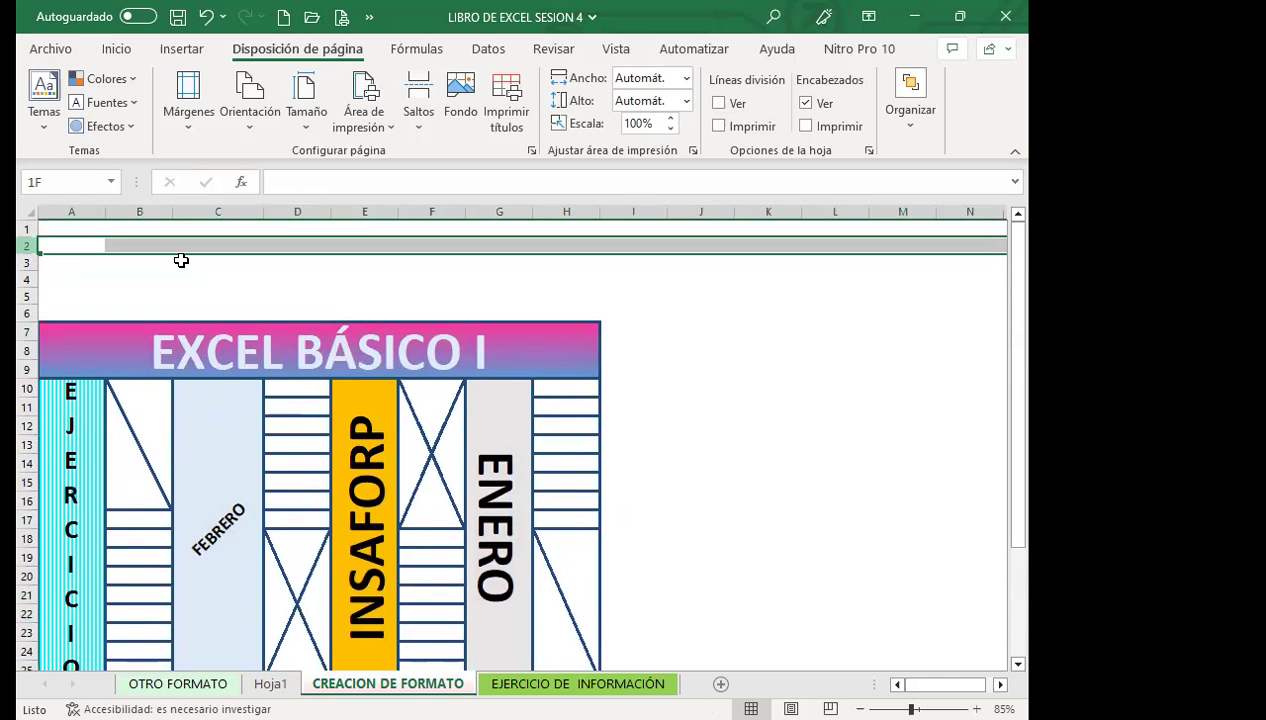
left_click(116, 48)
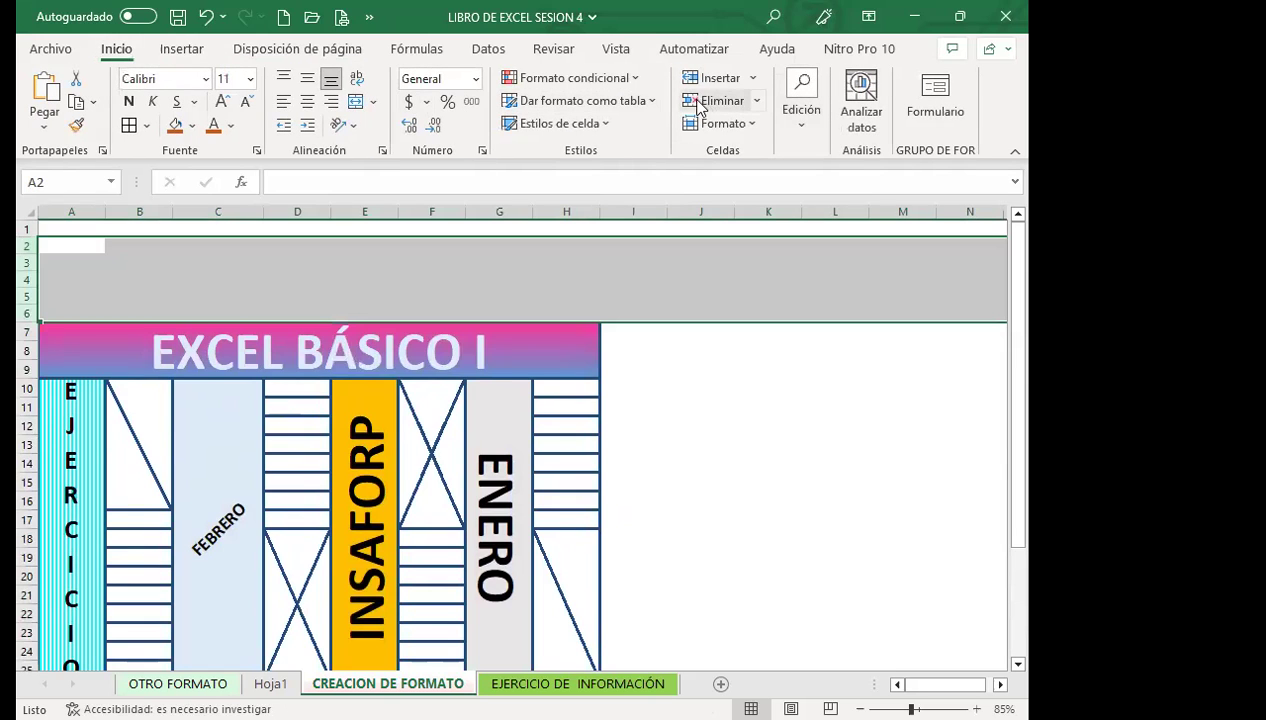
left_click(706, 100)
Step: Select the block J2:Q23 beside the design
left_click(705, 362)
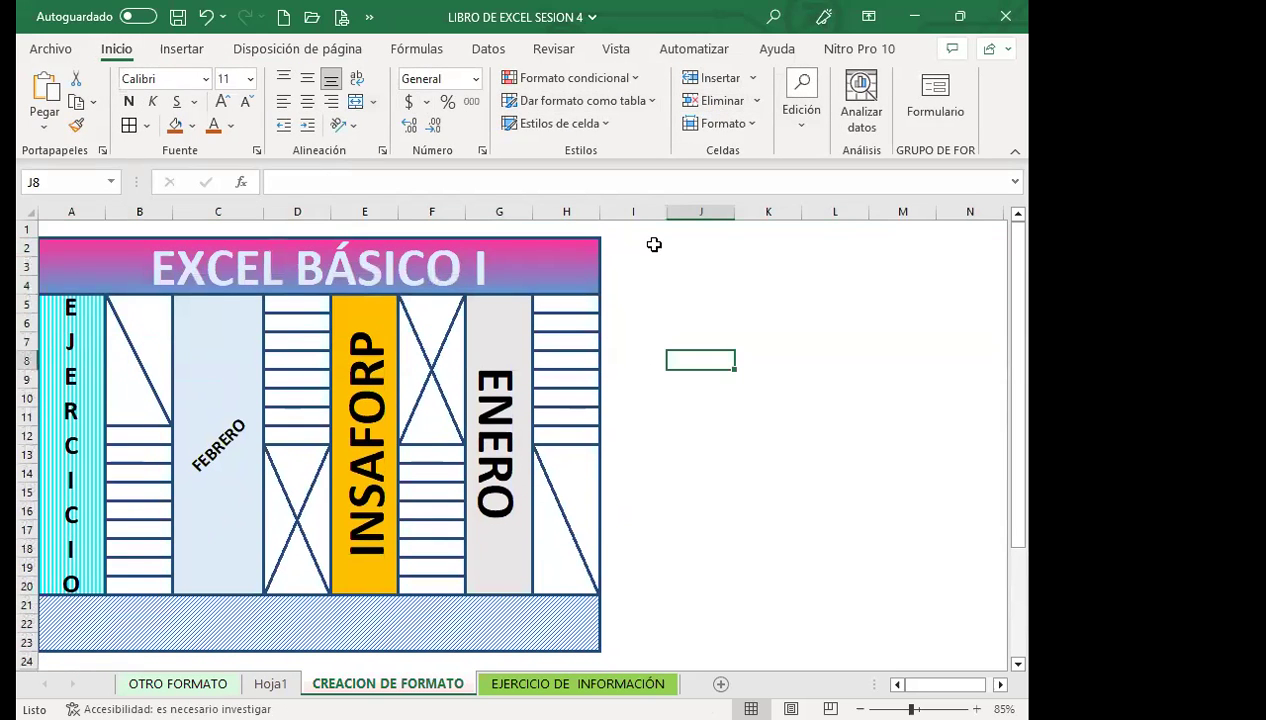
left_click(692, 243)
mouse_move(695, 302)
left_mouse_down()
mouse_move(703, 640)
mouse_move(743, 579)
left_mouse_up()
mouse_move(698, 246)
left_mouse_down()
mouse_move(701, 655)
mouse_move(701, 638)
mouse_move(986, 628)
mouse_move(767, 621)
mouse_move(761, 649)
left_mouse_up()
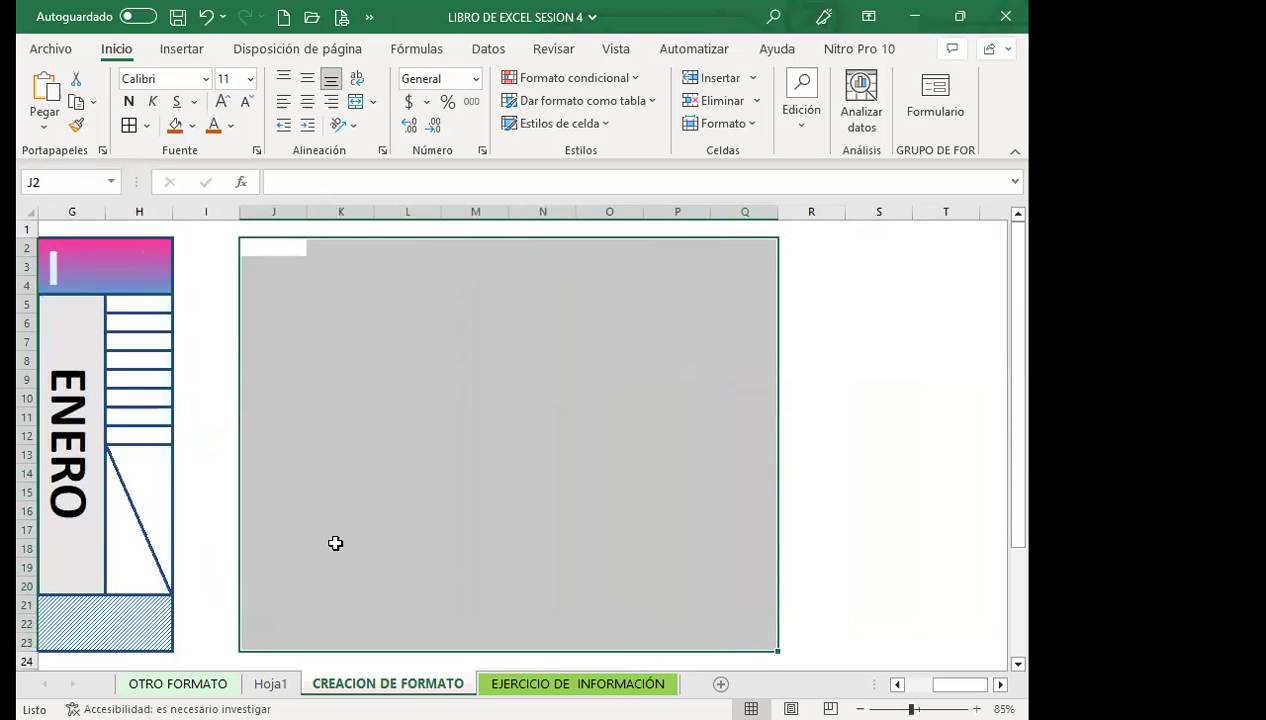
Step: Give J2:Q23 thick red Contorno and Interior borders on the Borde tab
left_click(255, 149)
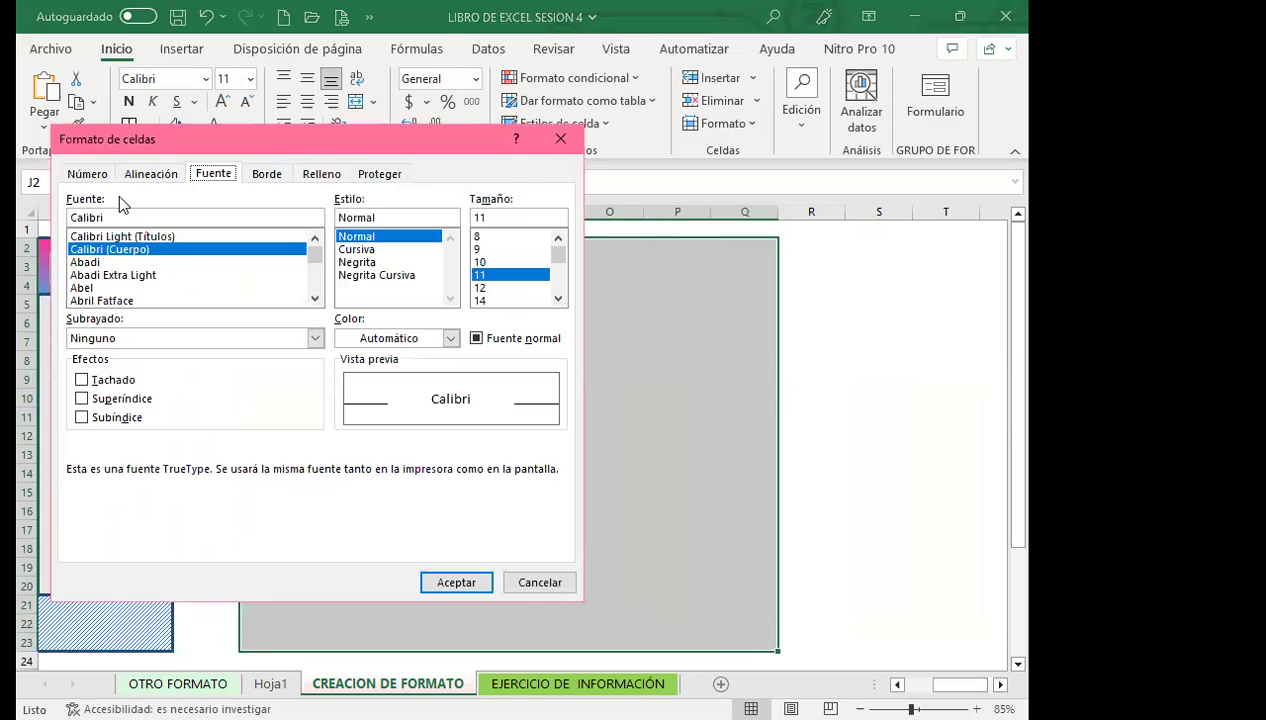
left_click(266, 176)
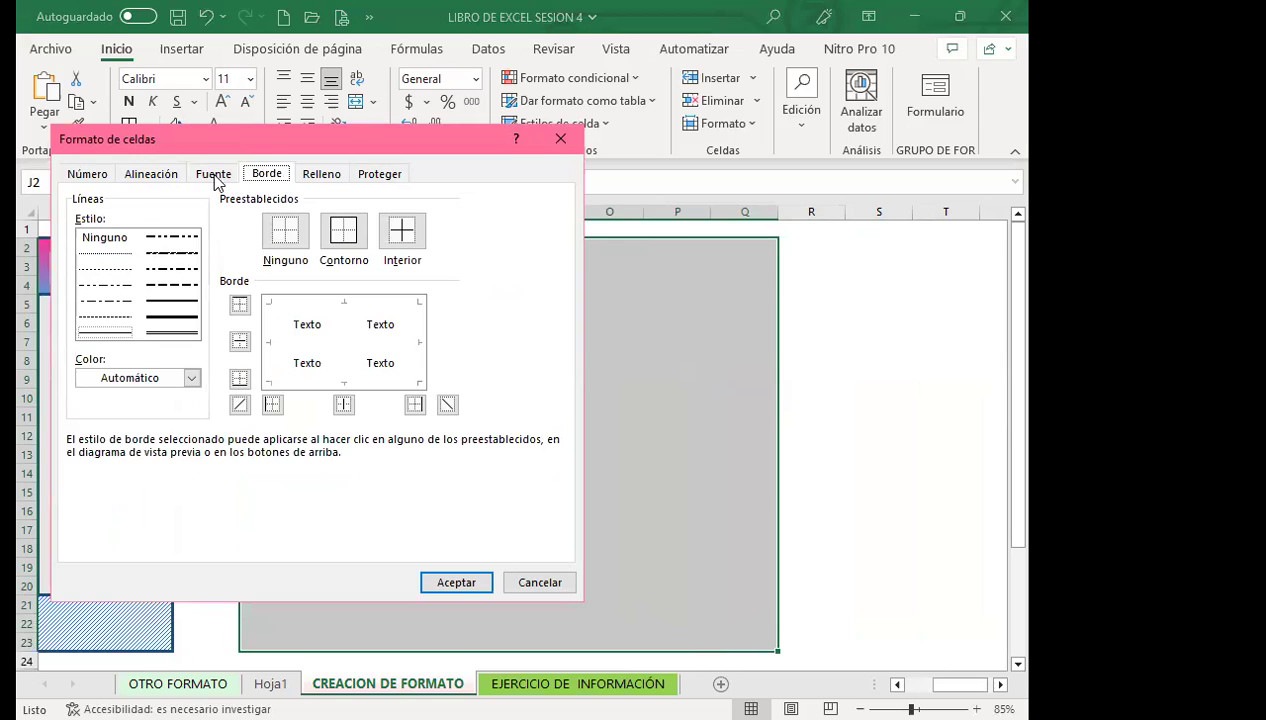
left_click(171, 316)
left_click(191, 380)
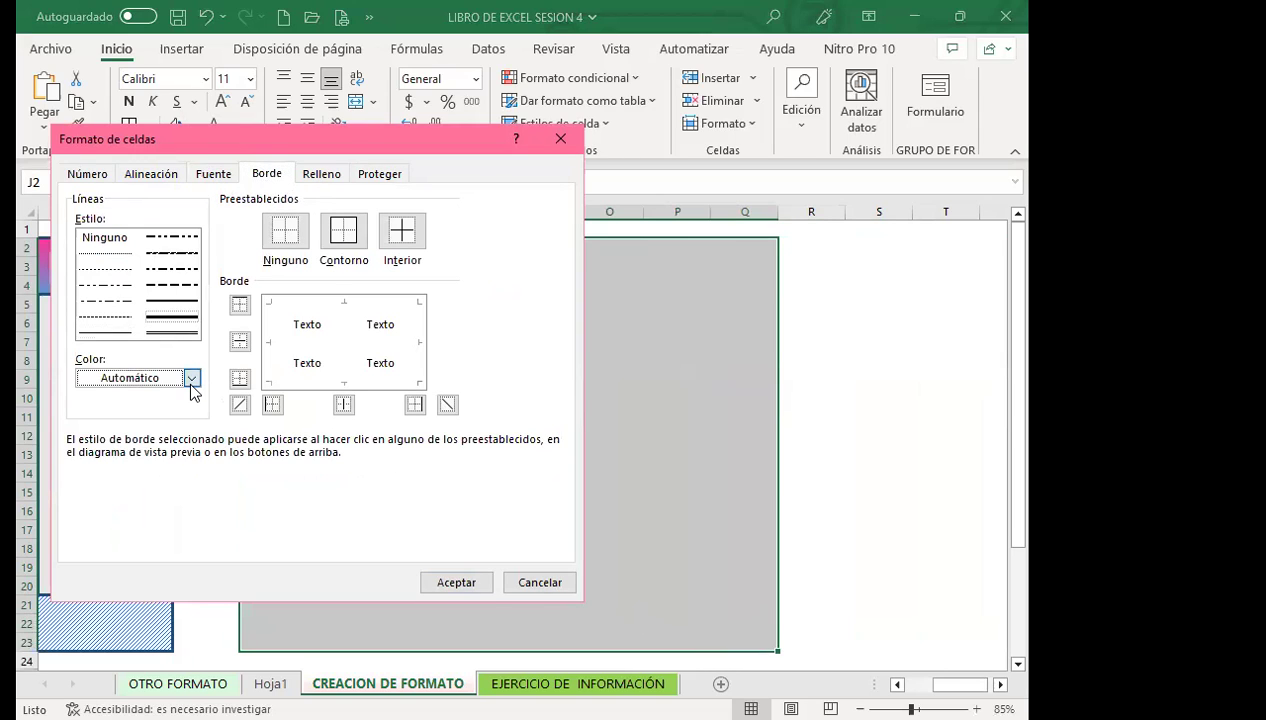
left_click(191, 380)
left_click(99, 593)
left_click(337, 242)
left_click(402, 231)
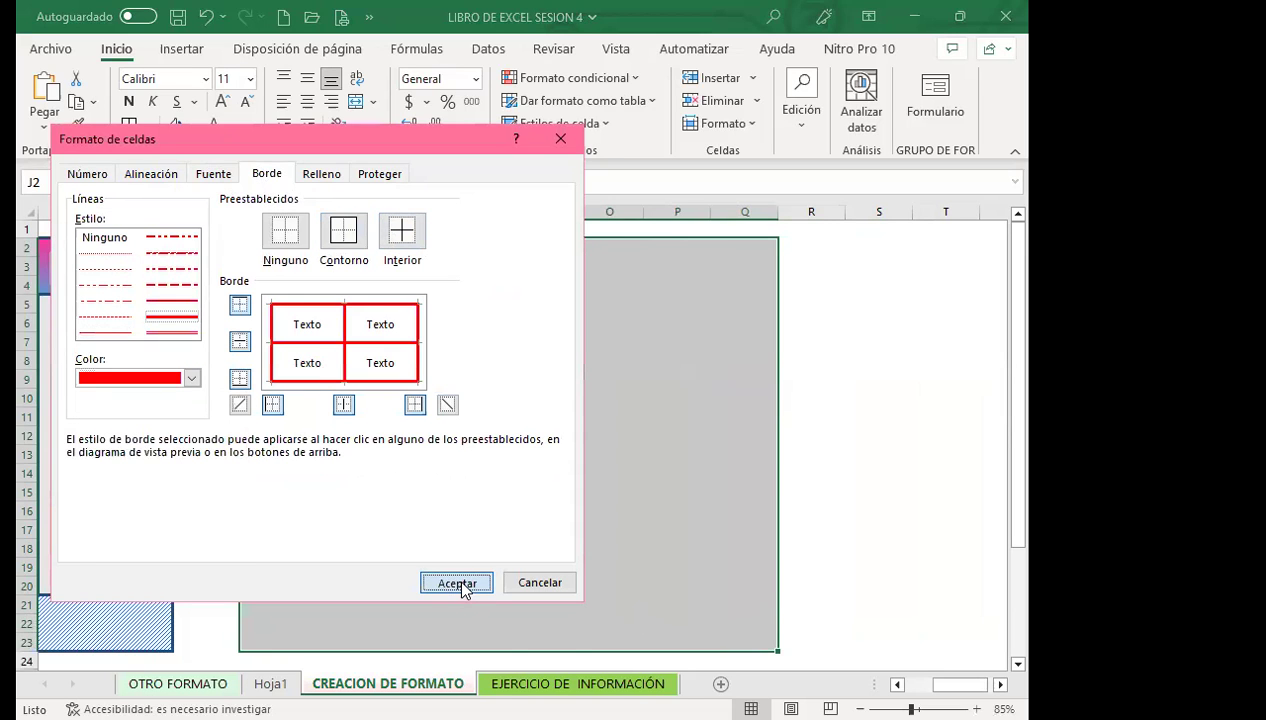
left_click(457, 583)
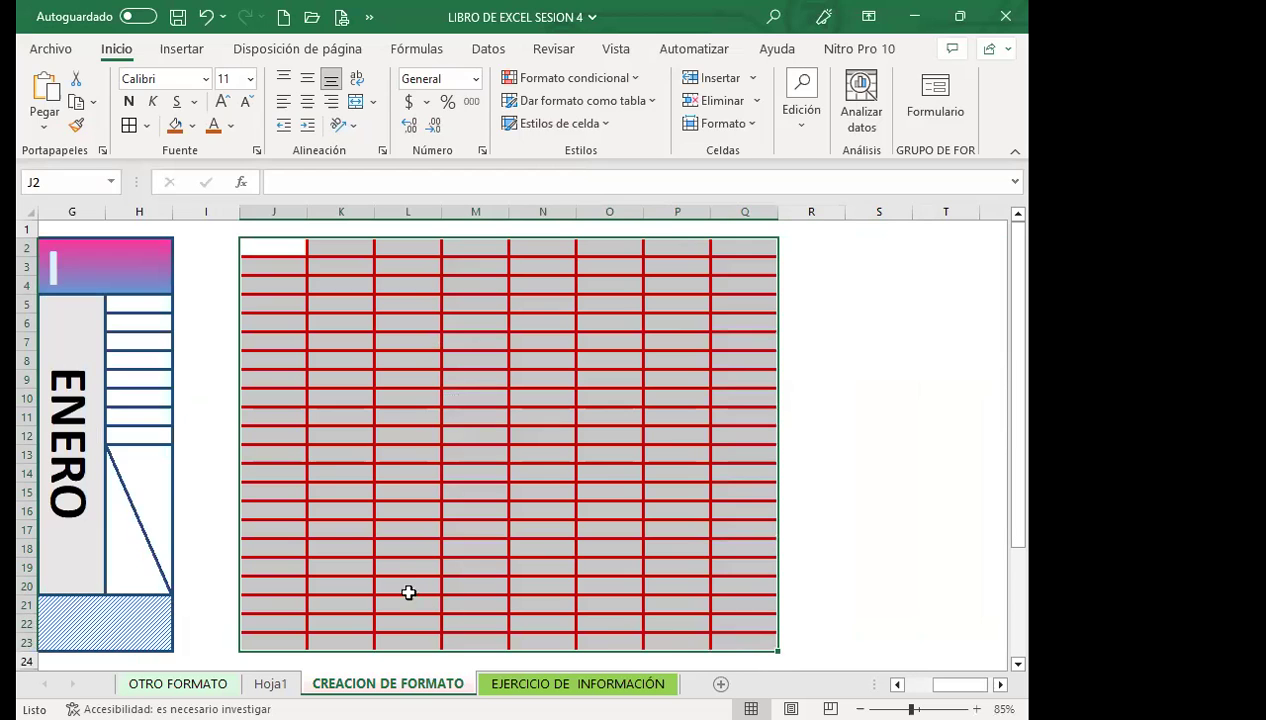
Step: Merge the top rows J2:Q4 and bottom rows J21:Q23 with Combinar y centrar
scroll(286, 502, "down", 1, "ctrl")
scroll(300, 483, "down", 1, "ctrl")
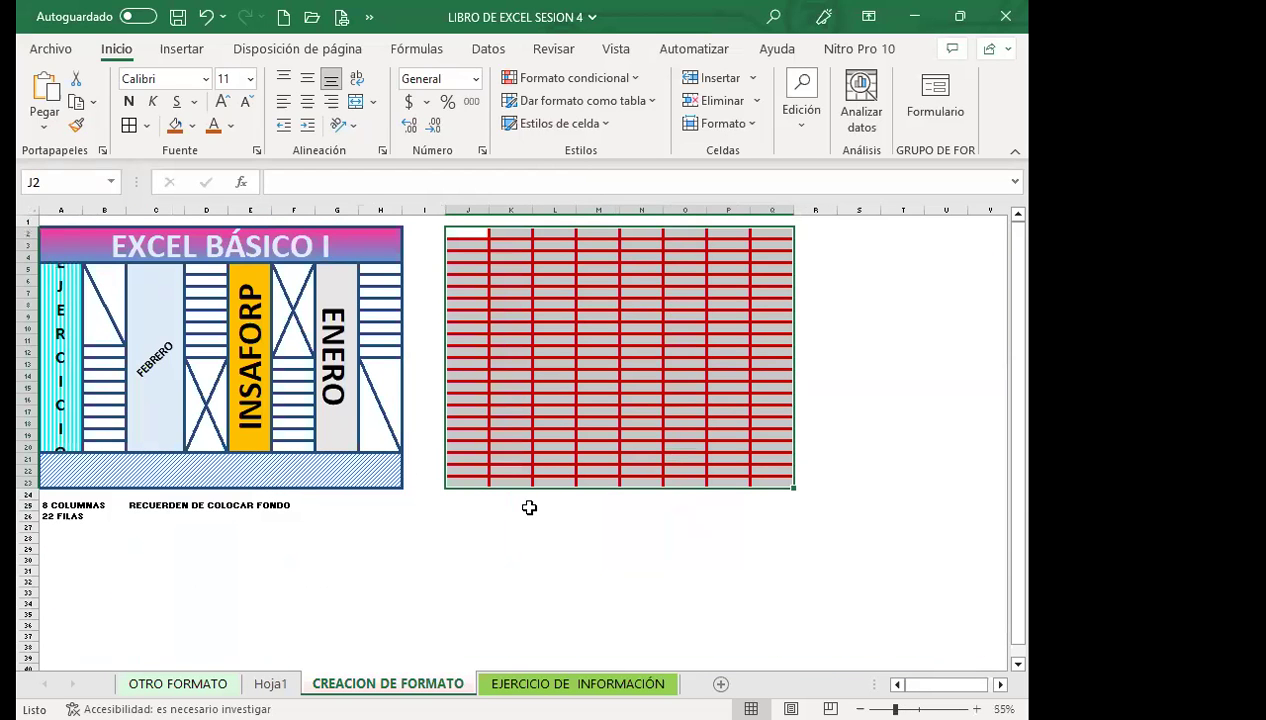
scroll(529, 508, "up", 1, "ctrl")
left_click_drag(642, 412, 705, 331)
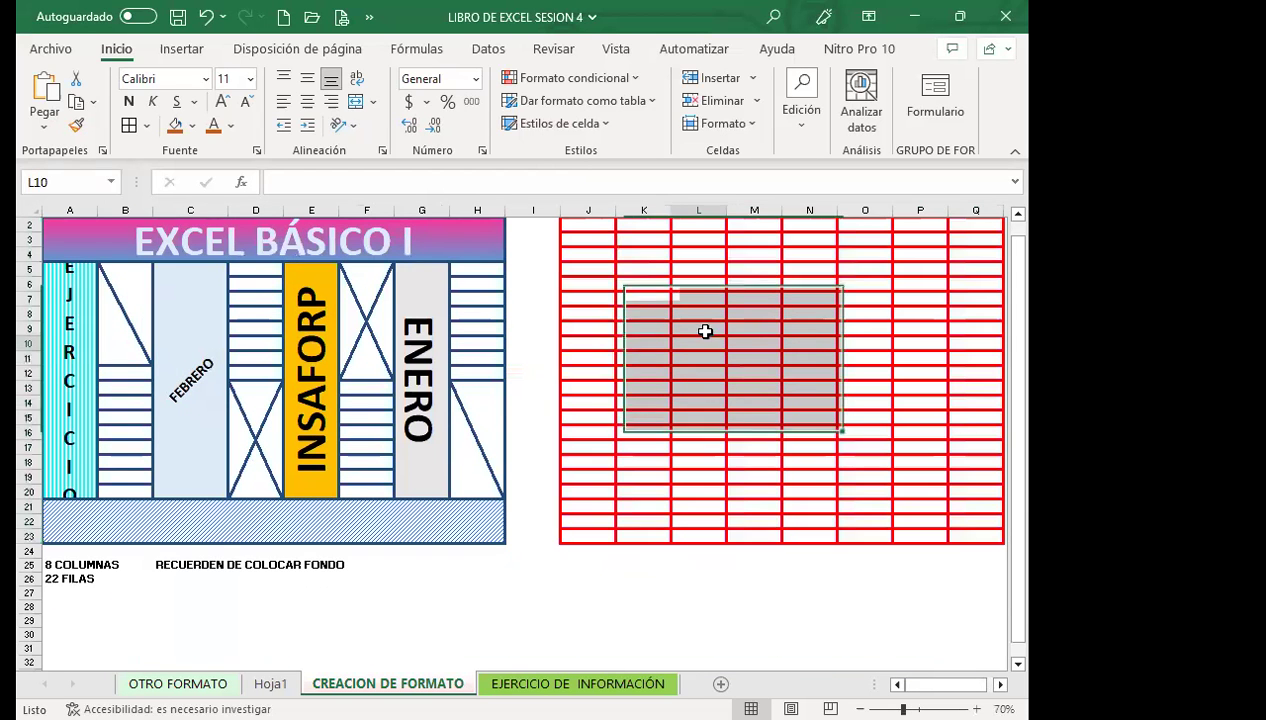
left_click(705, 331)
scroll(513, 341, "up", 1)
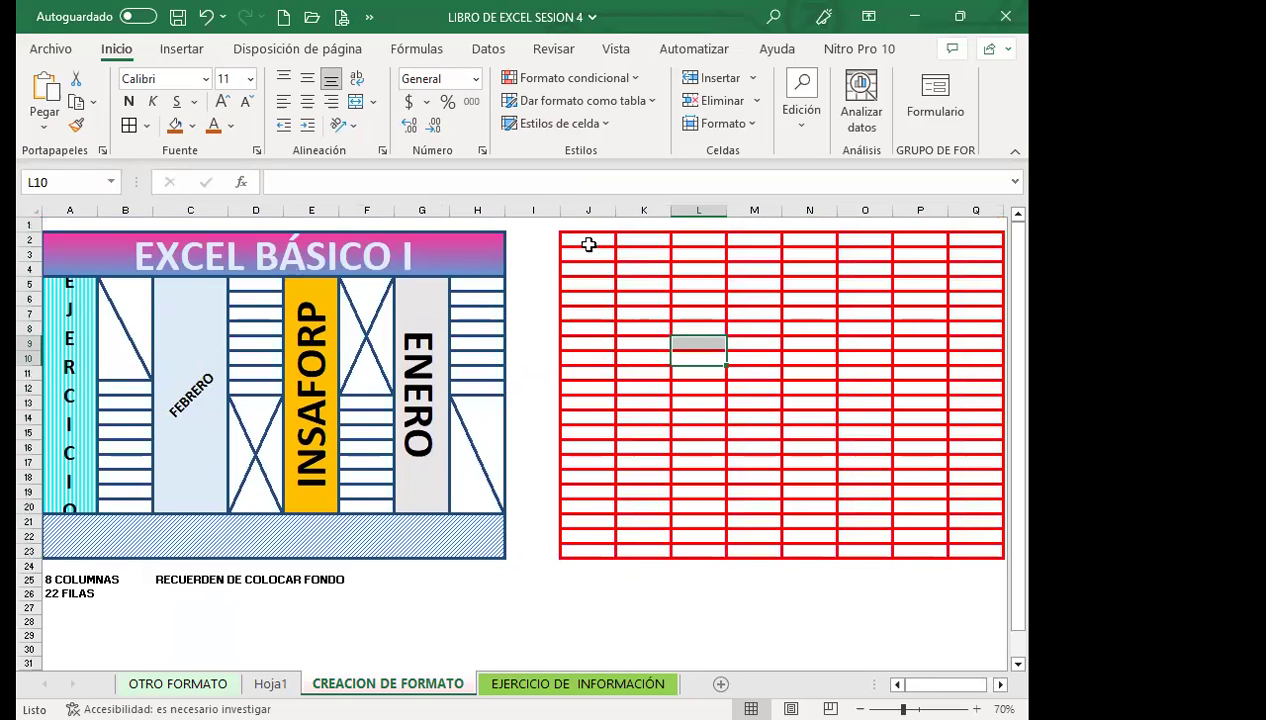
left_click_drag(589, 244, 974, 270)
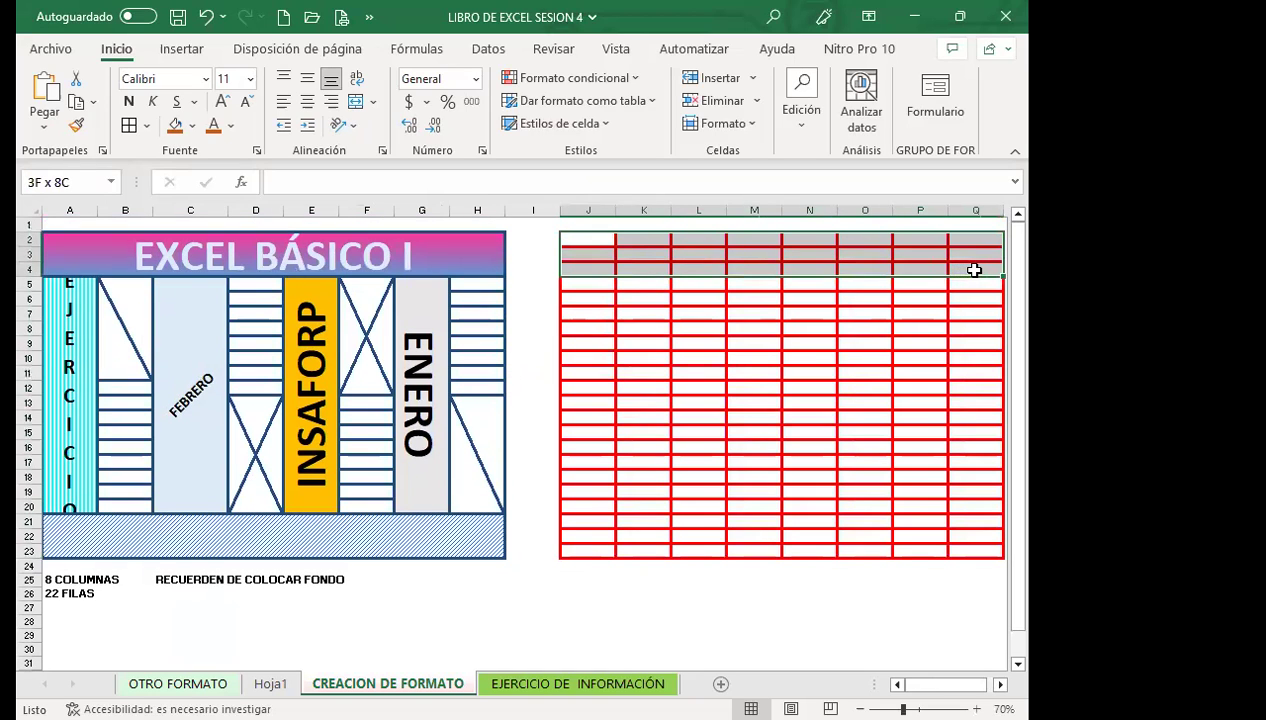
left_click(355, 101)
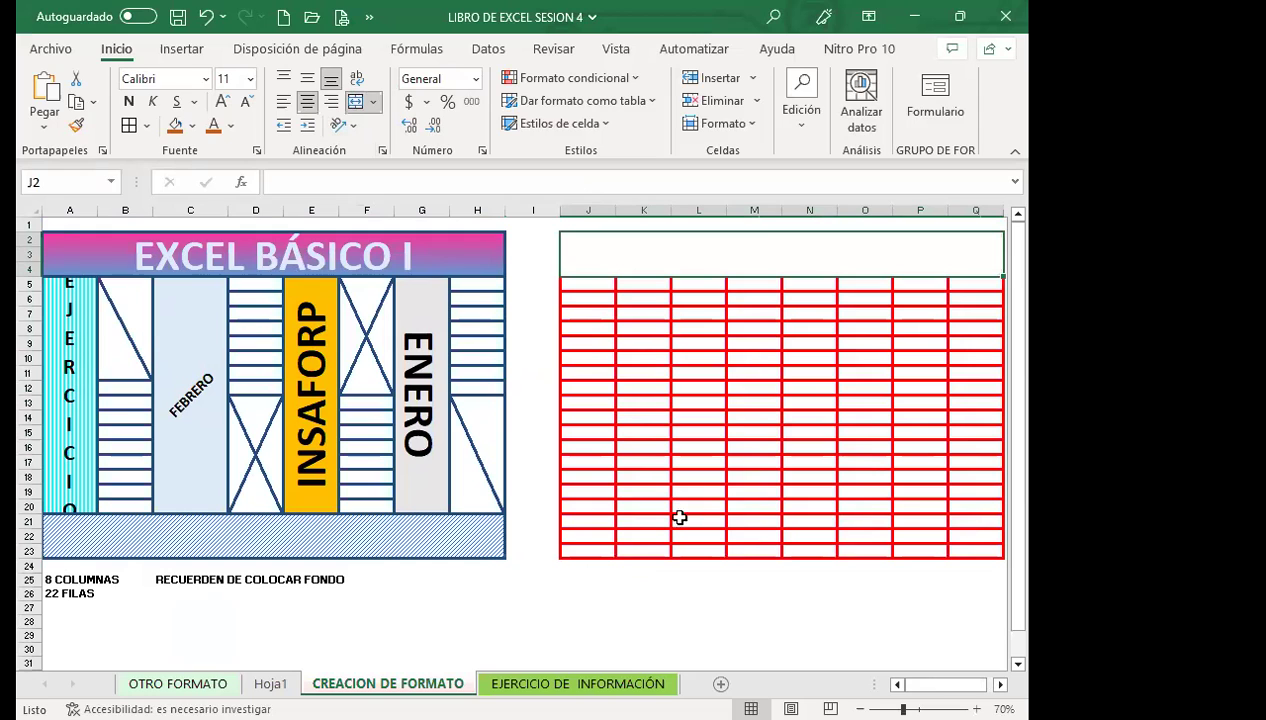
left_click_drag(583, 527, 964, 547)
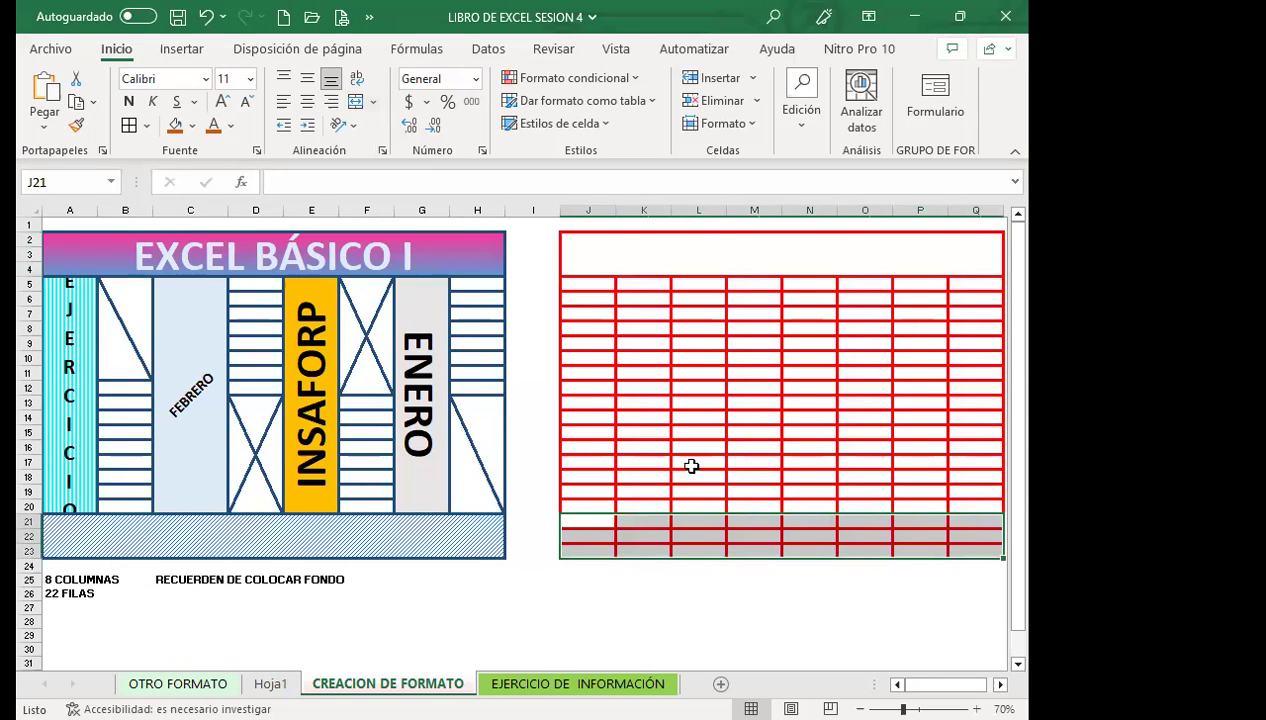
left_click(355, 101)
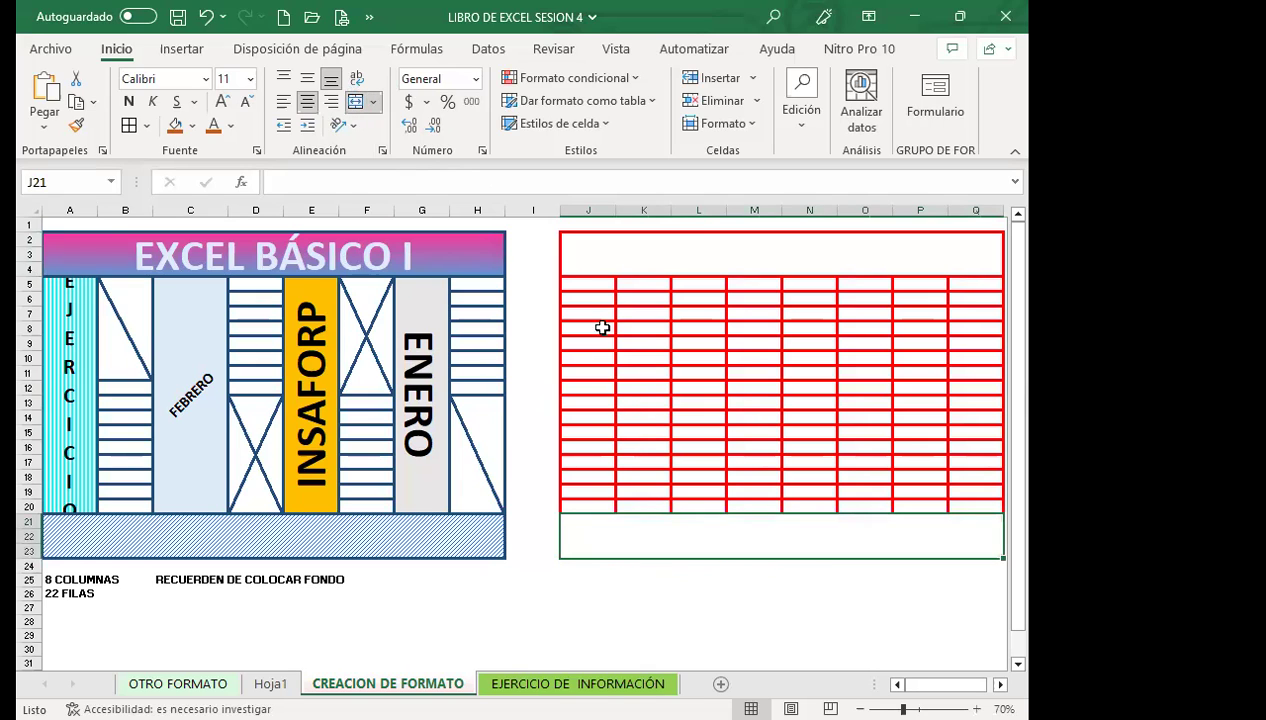
Step: Merge J5:J20, then L5:L20, N5:N20 and P5:P20 into tall single cells
left_click_drag(586, 284, 606, 508)
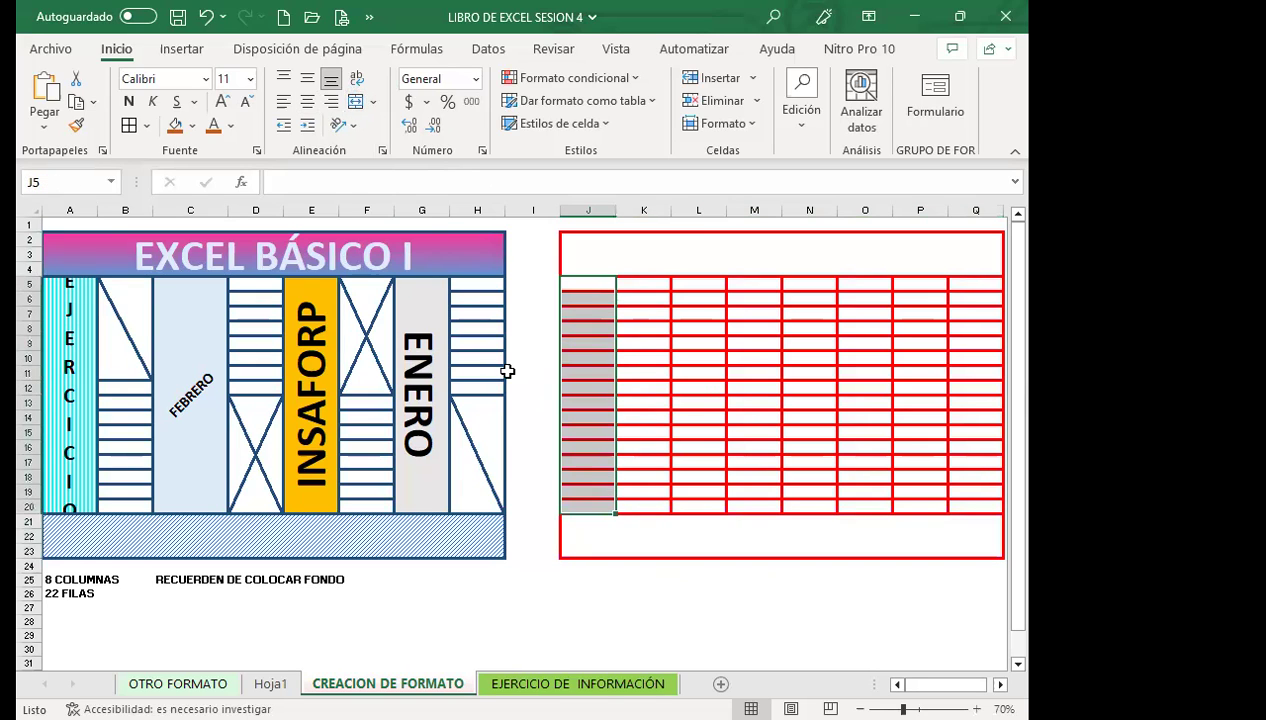
left_click(355, 101)
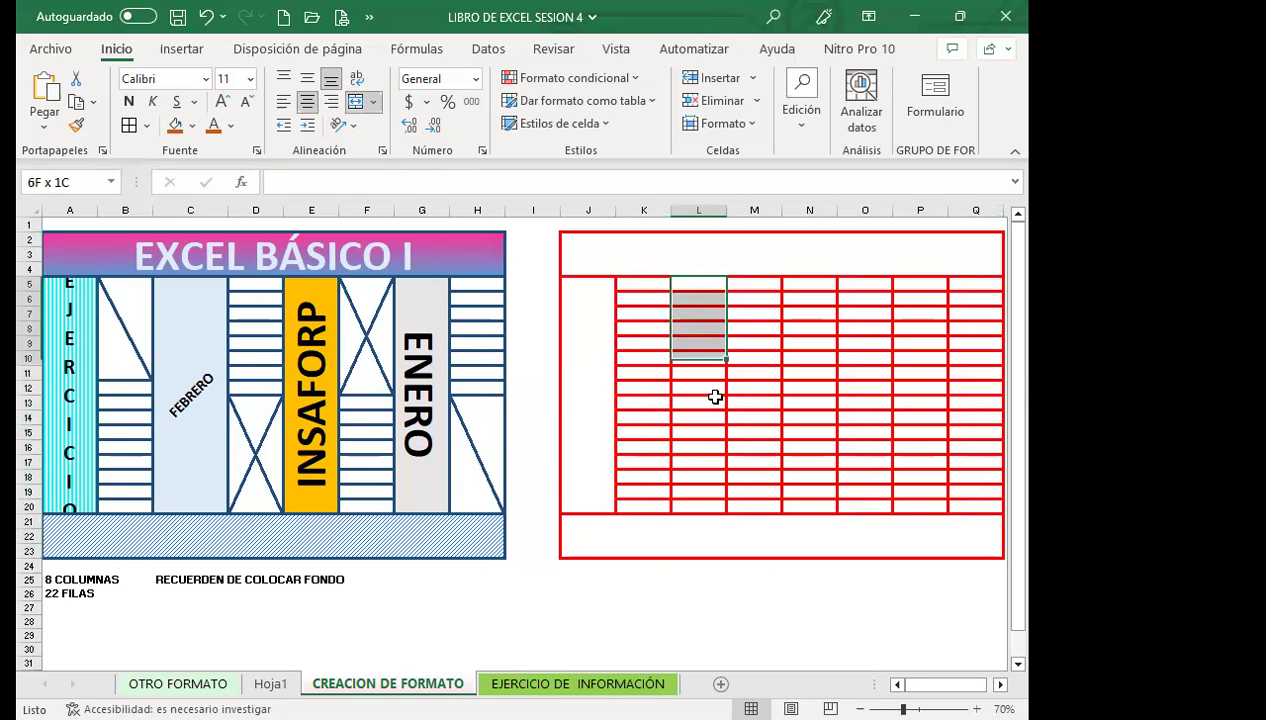
left_click_drag(693, 291, 715, 505)
left_click_drag(820, 284, 810, 504)
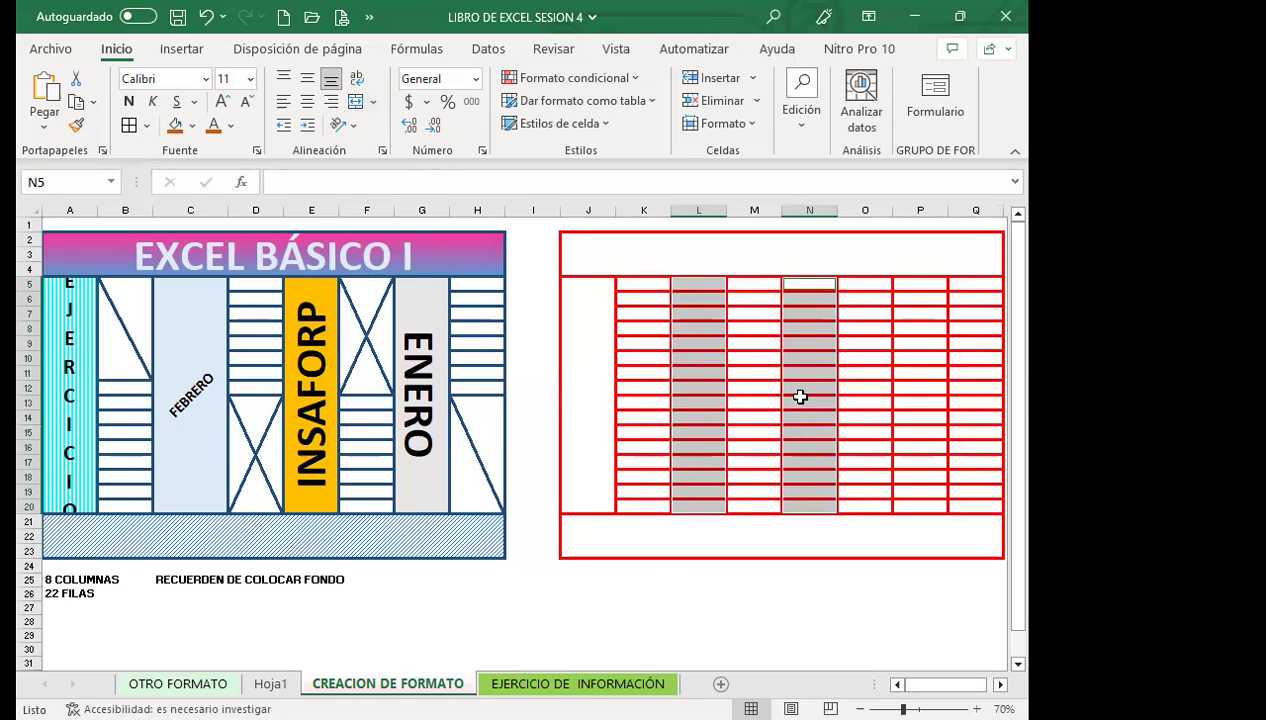
left_click_drag(922, 286, 934, 502)
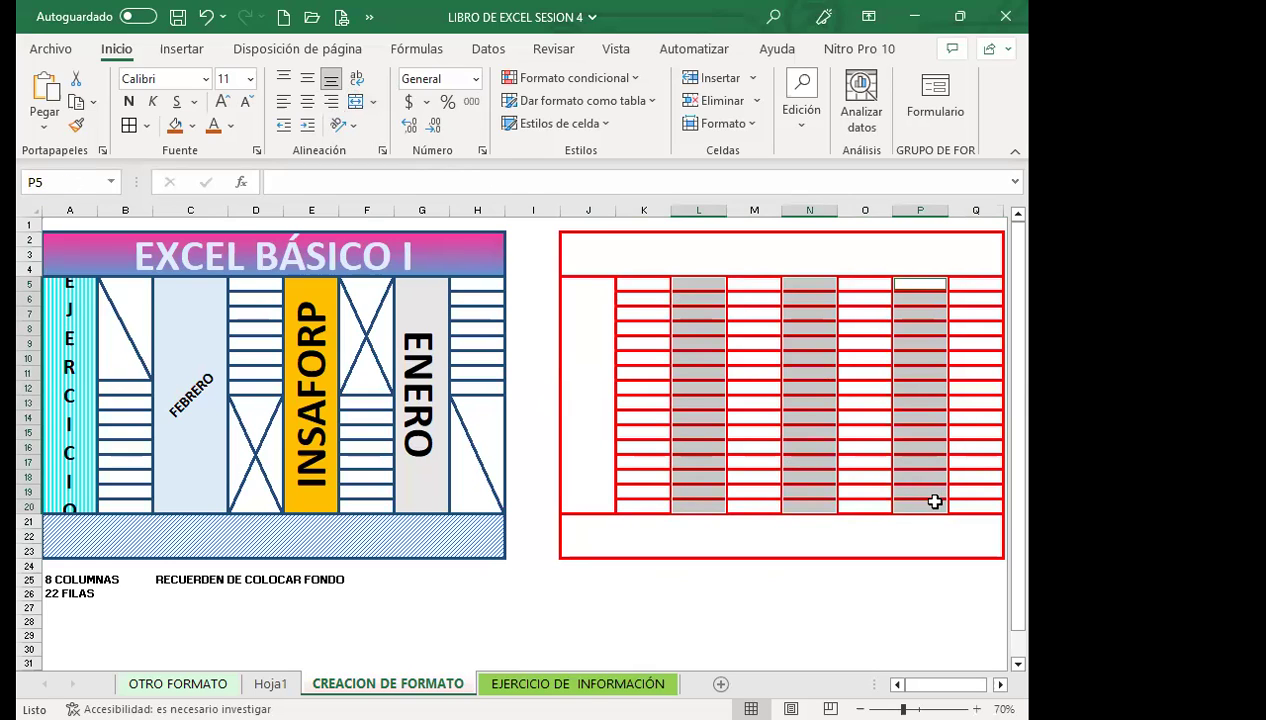
left_click(357, 104)
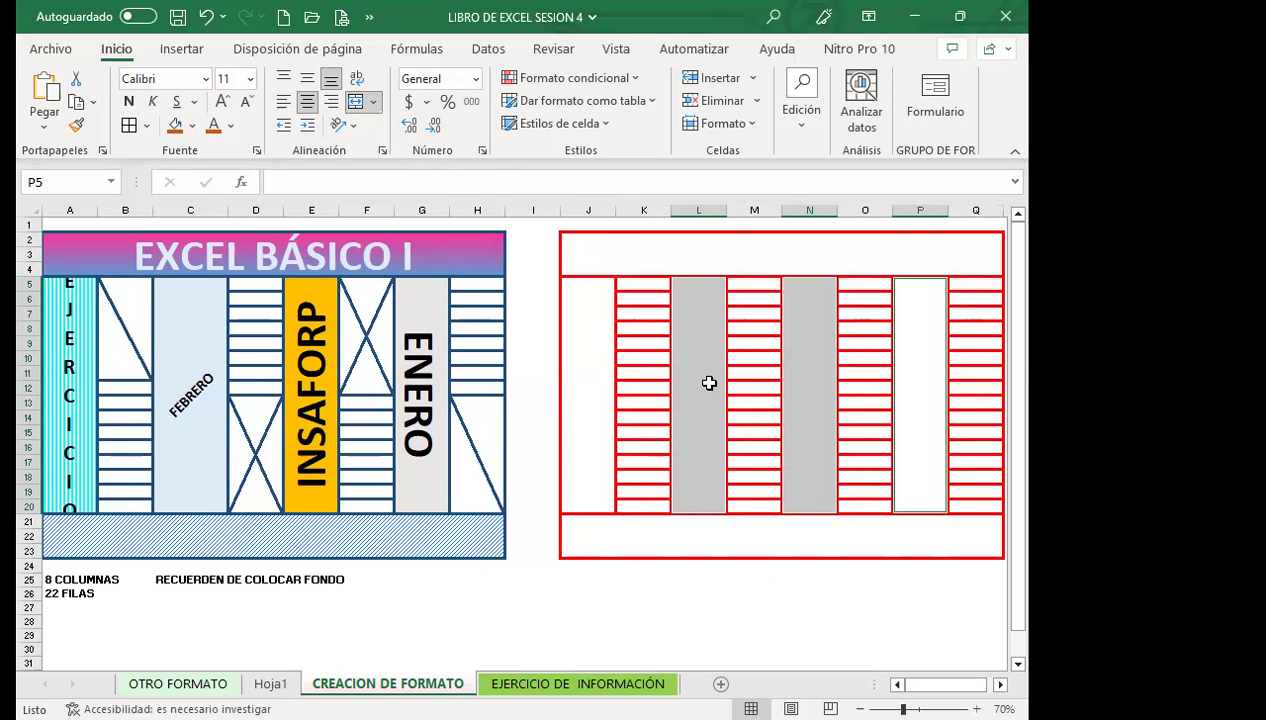
Step: Merge K5:K11 and M14:M20 into single cells
left_click(692, 382)
left_click_drag(641, 283, 637, 377)
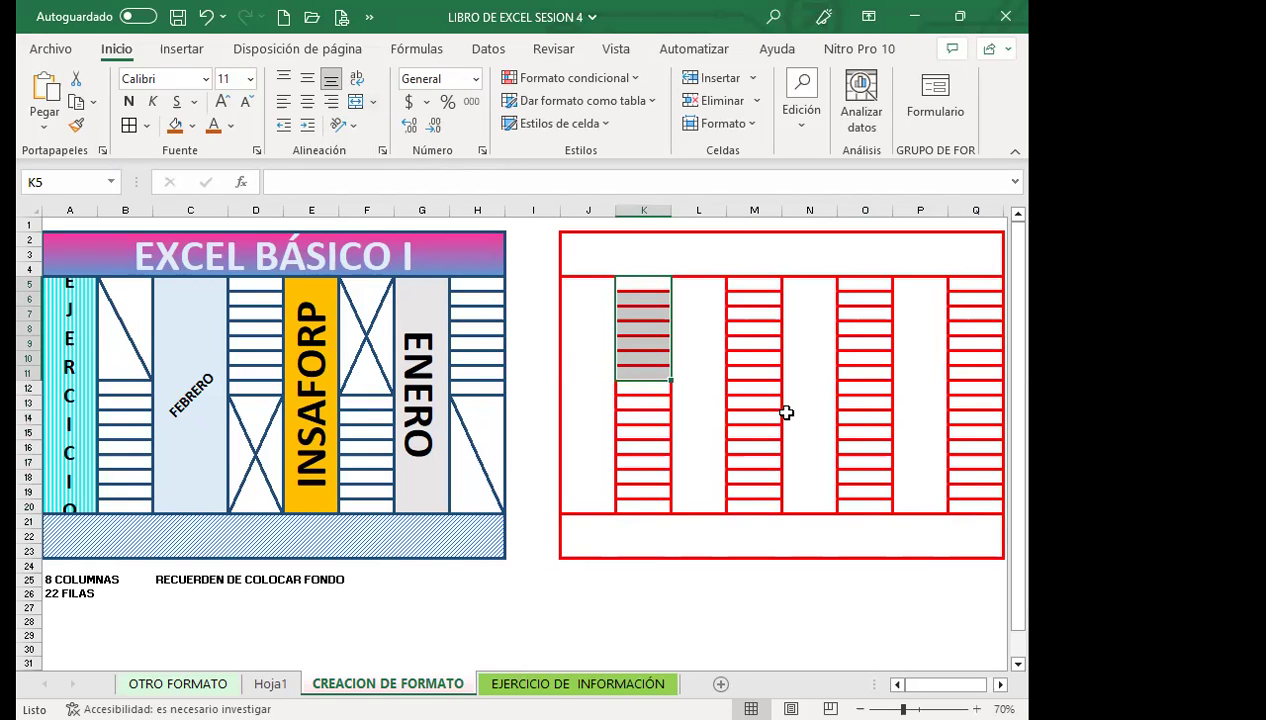
left_click_drag(798, 412, 800, 486)
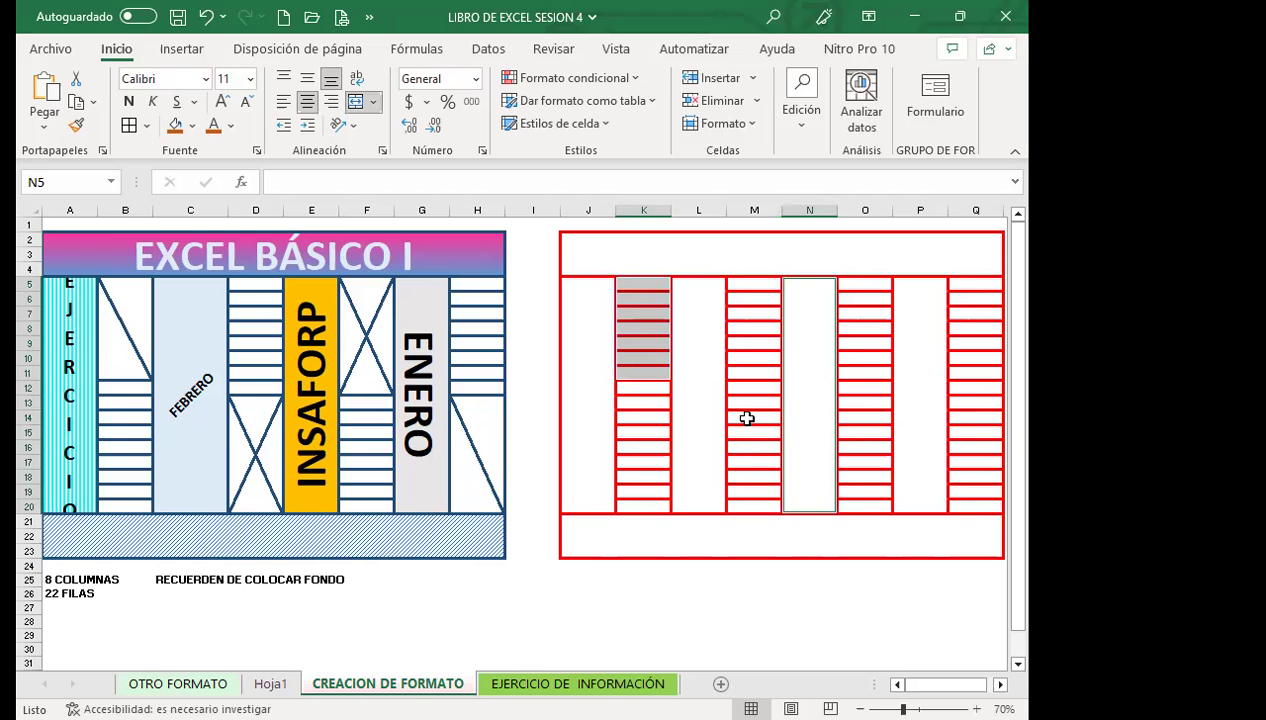
left_click_drag(737, 418, 742, 503)
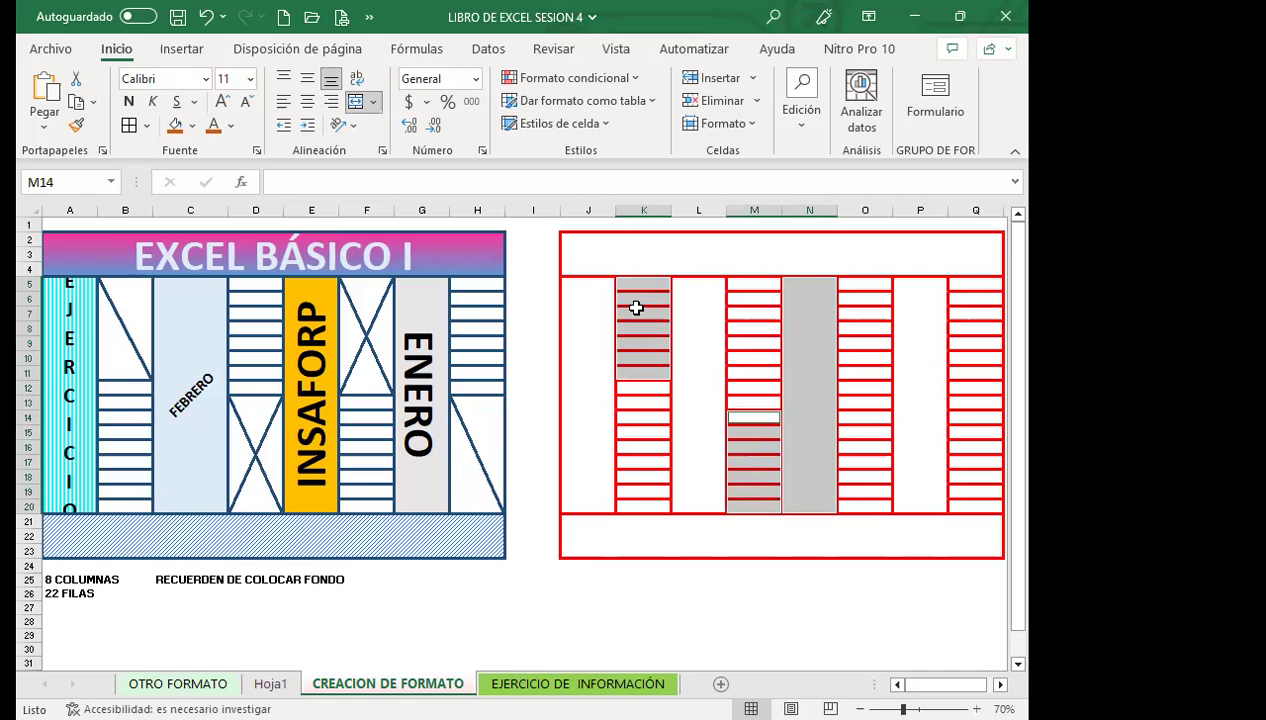
left_click(796, 304, "ctrl")
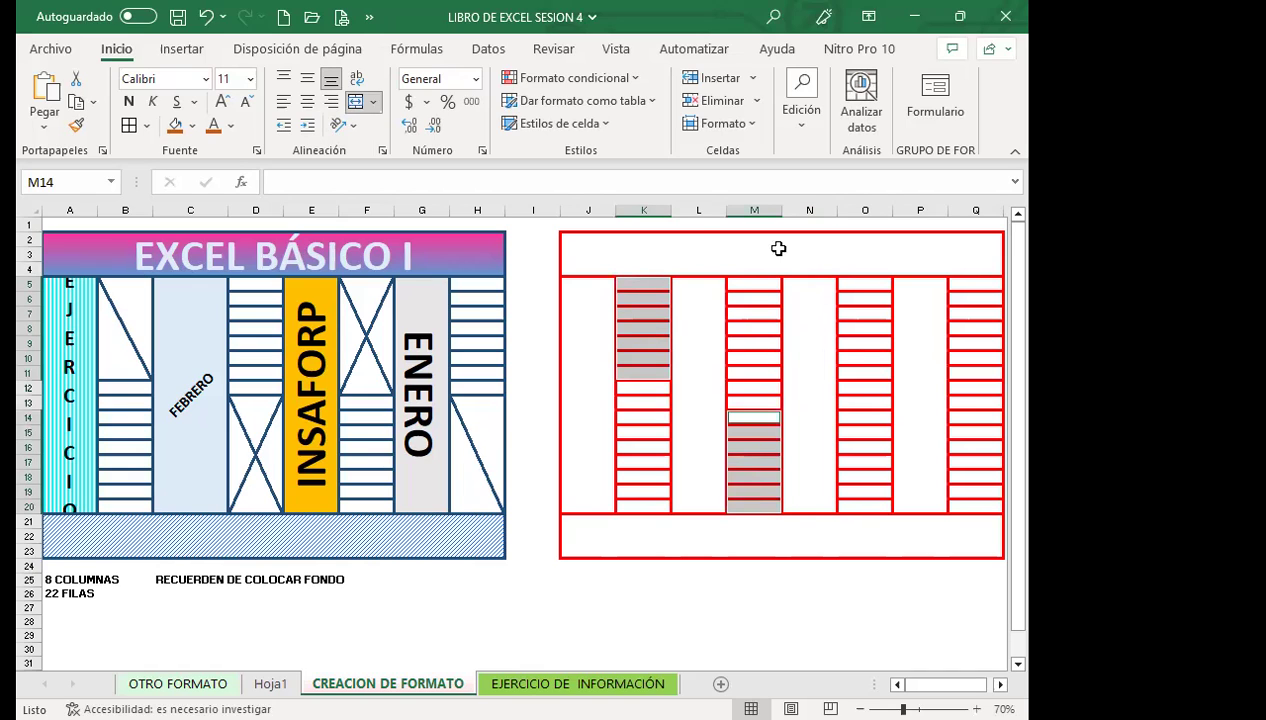
left_click(356, 101)
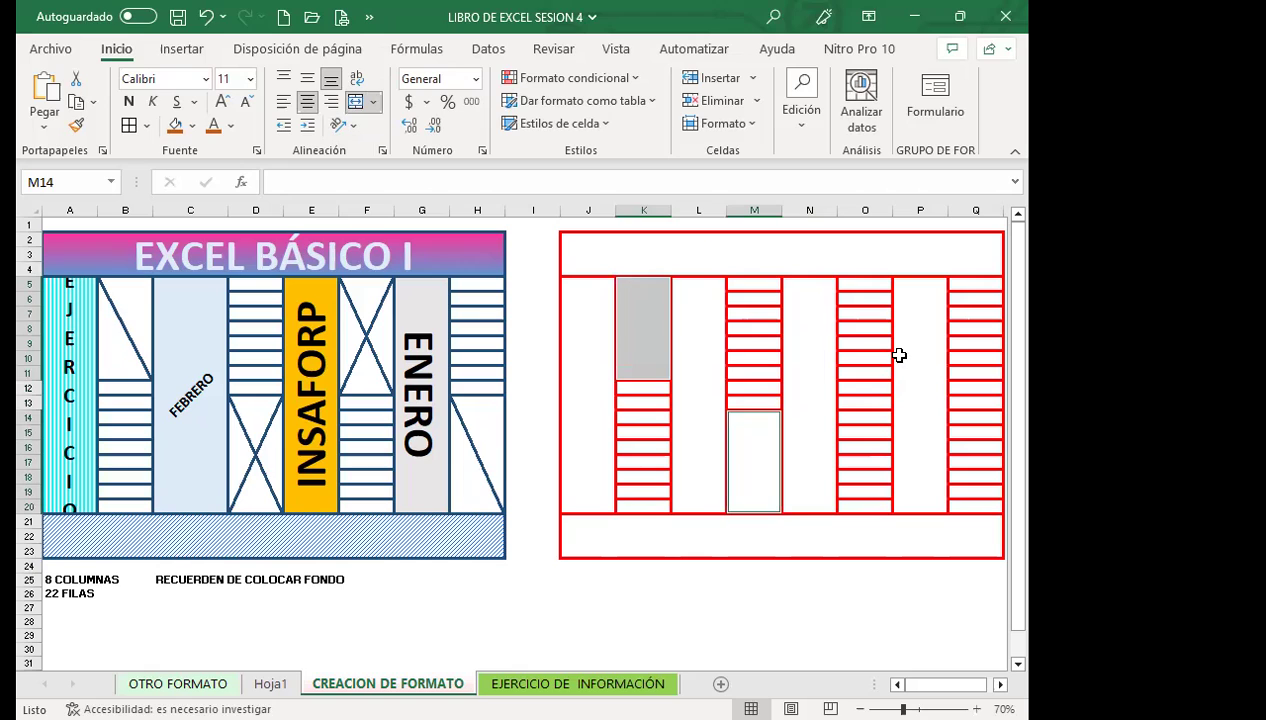
Step: Merge O5:O11 and Q14:Q20 into single cells, then select the merged J5 column
left_click_drag(866, 287, 864, 386)
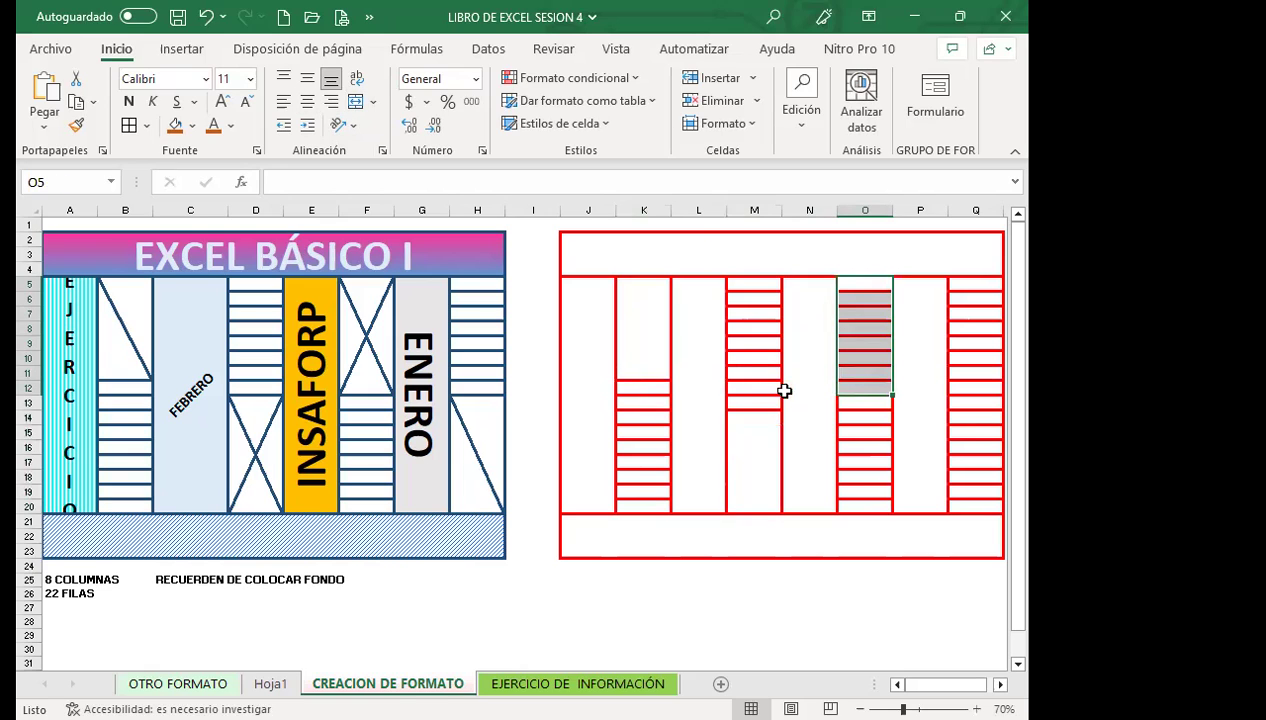
left_click_drag(857, 285, 859, 373)
left_click(358, 104)
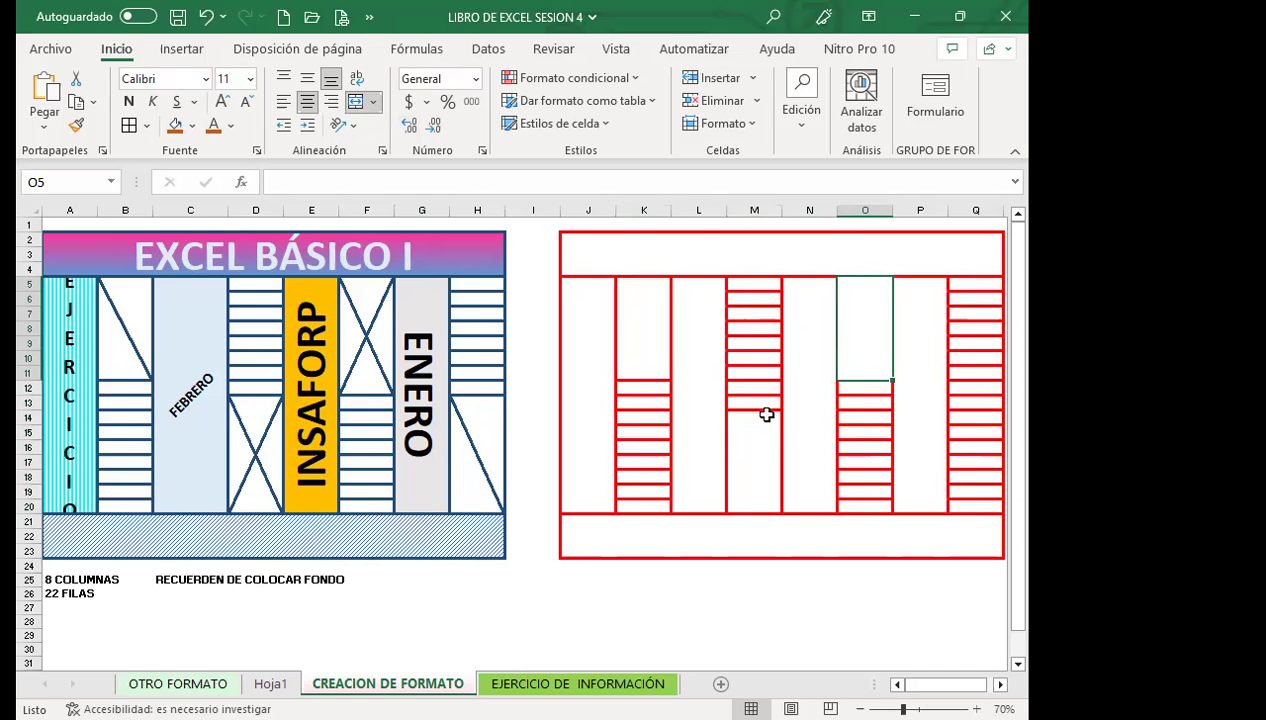
left_click_drag(970, 418, 974, 503)
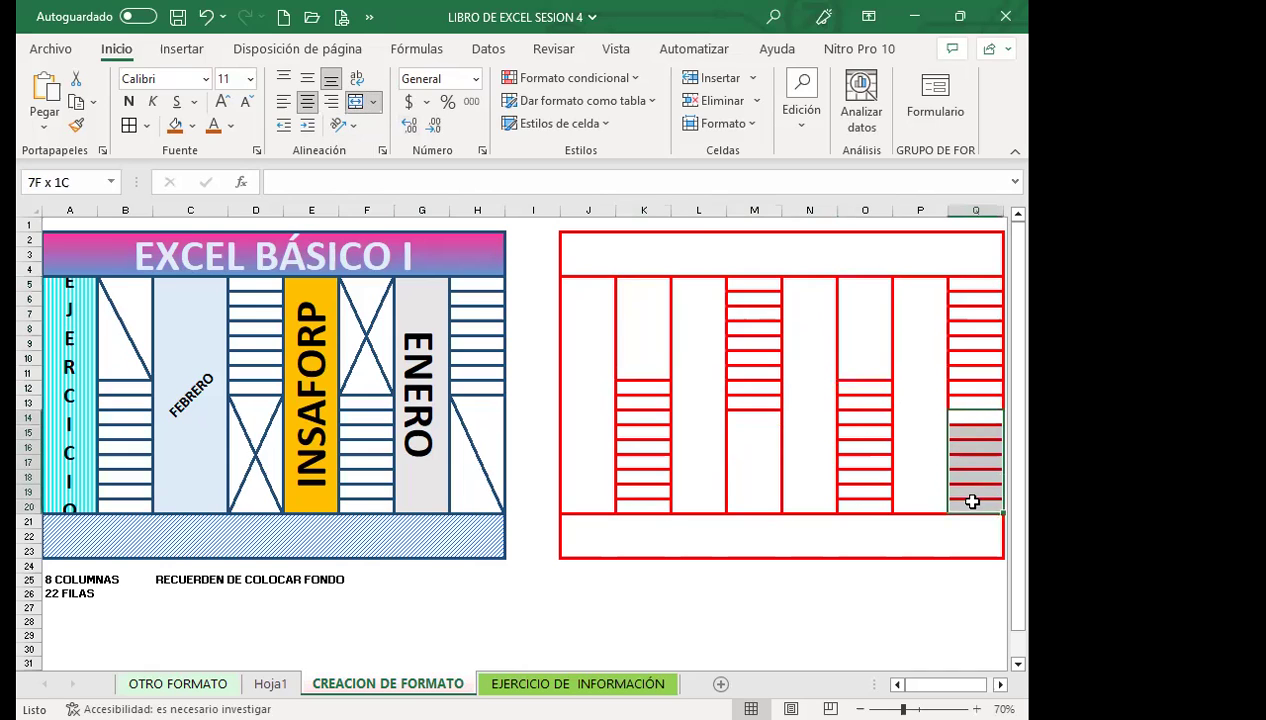
left_click(358, 104)
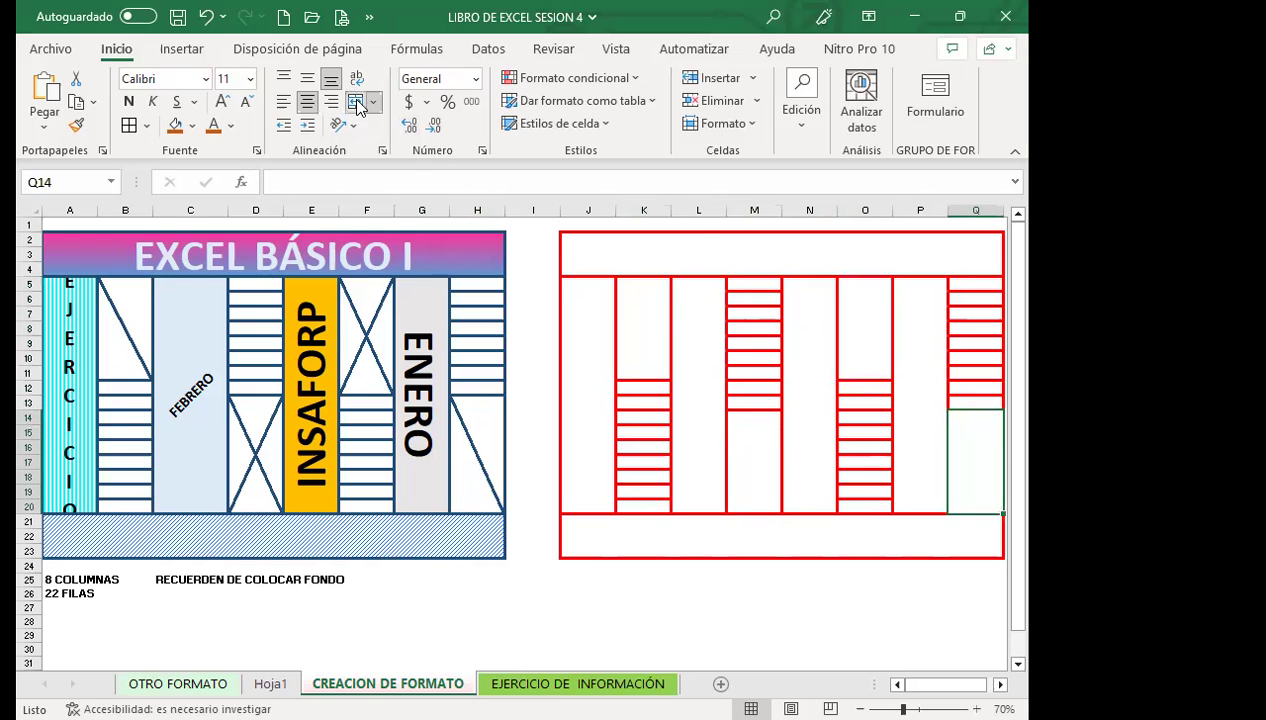
left_click(697, 452)
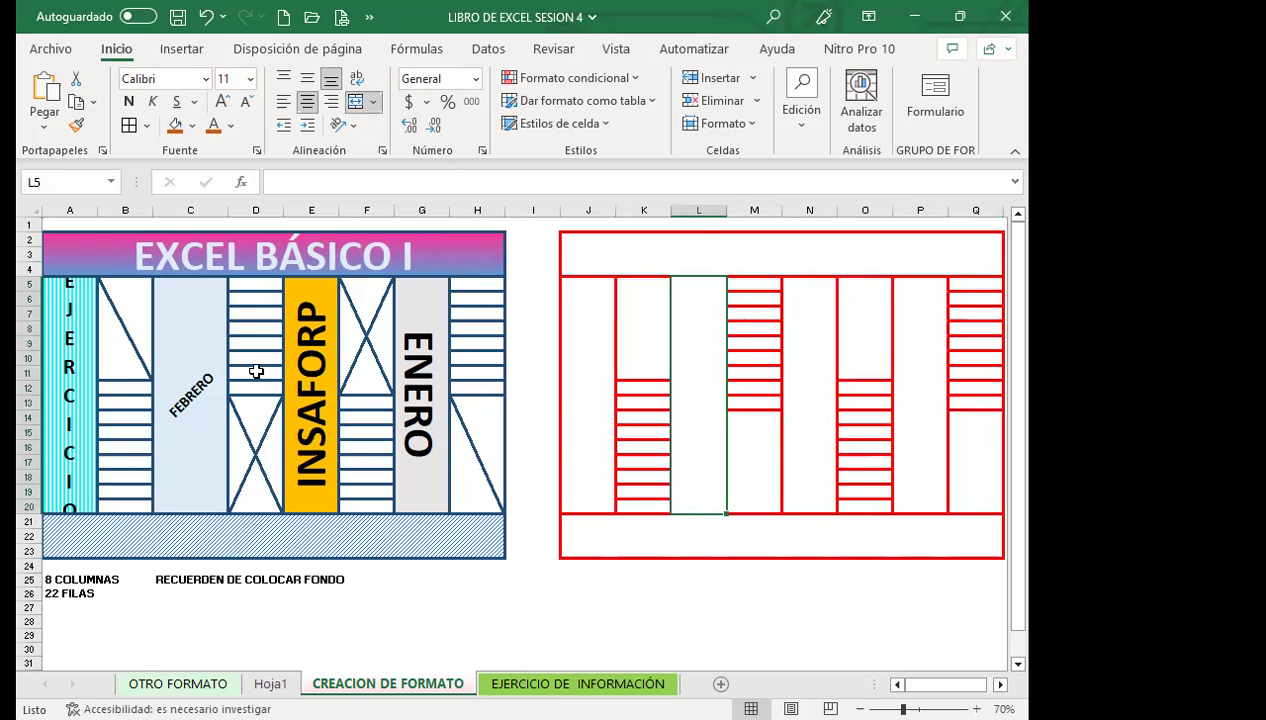
left_click(588, 406)
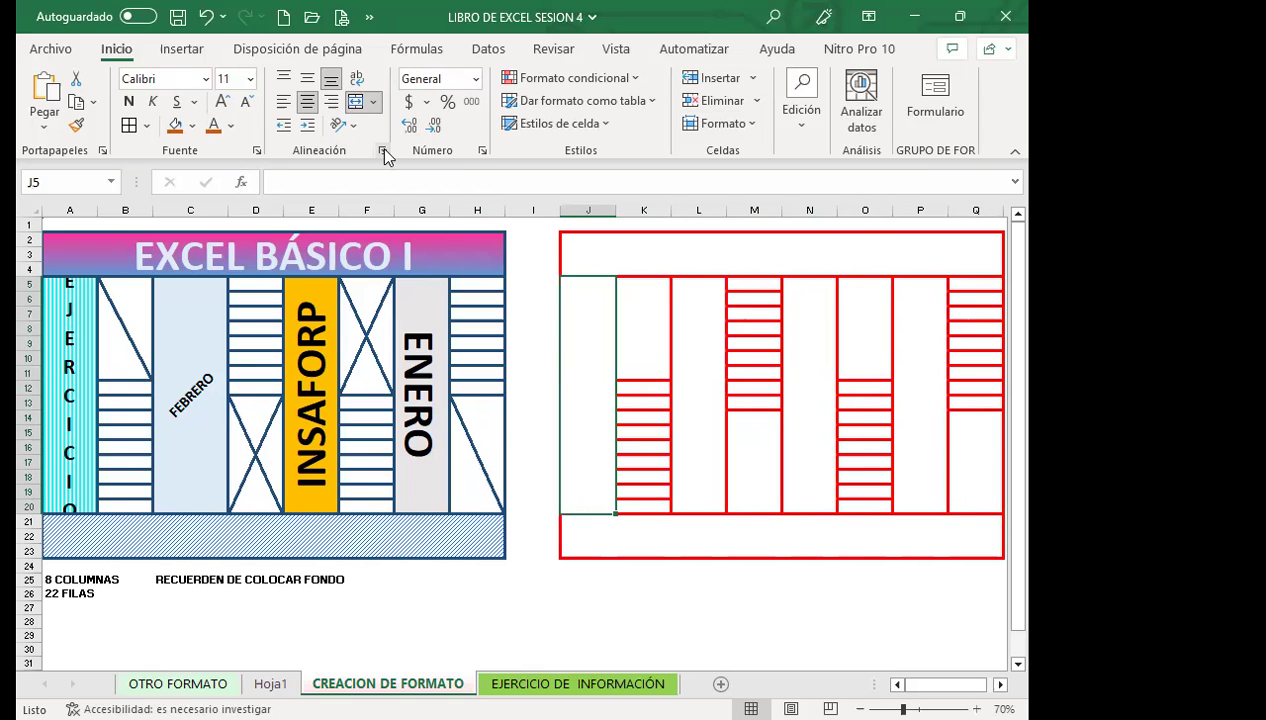
key("ctrl+1")
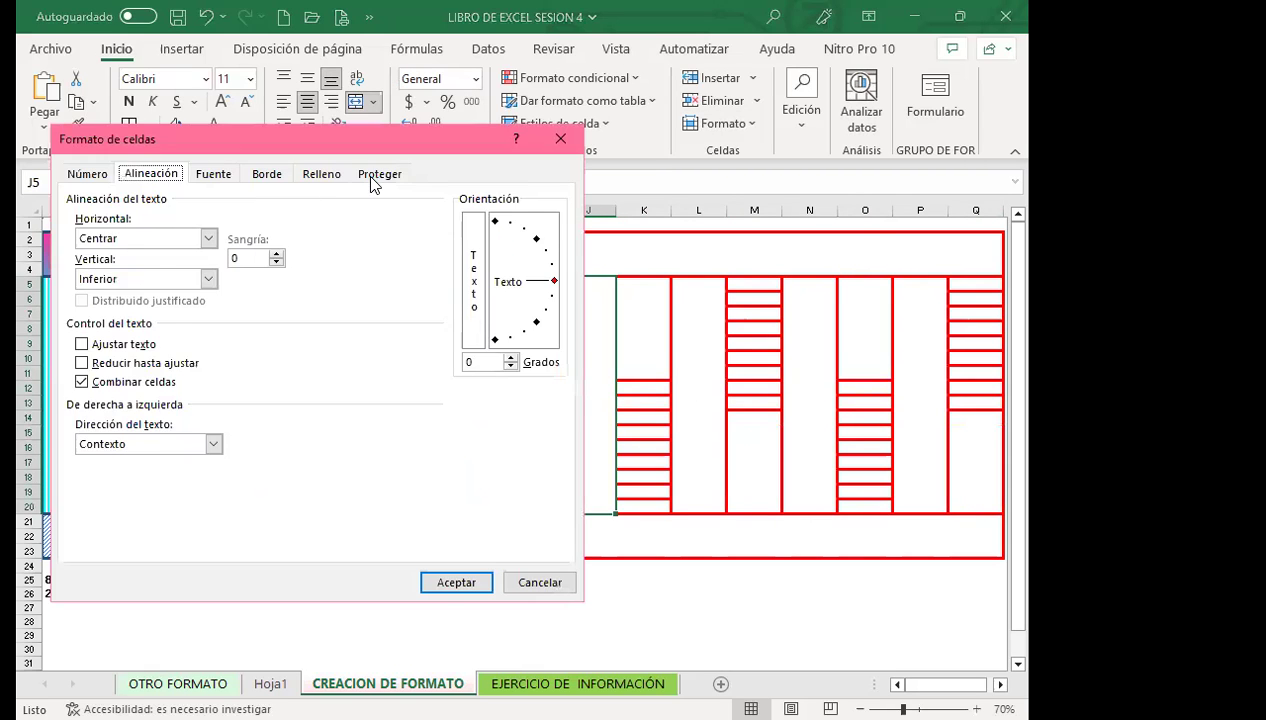
left_click(371, 180)
left_click(150, 176)
left_click(560, 141)
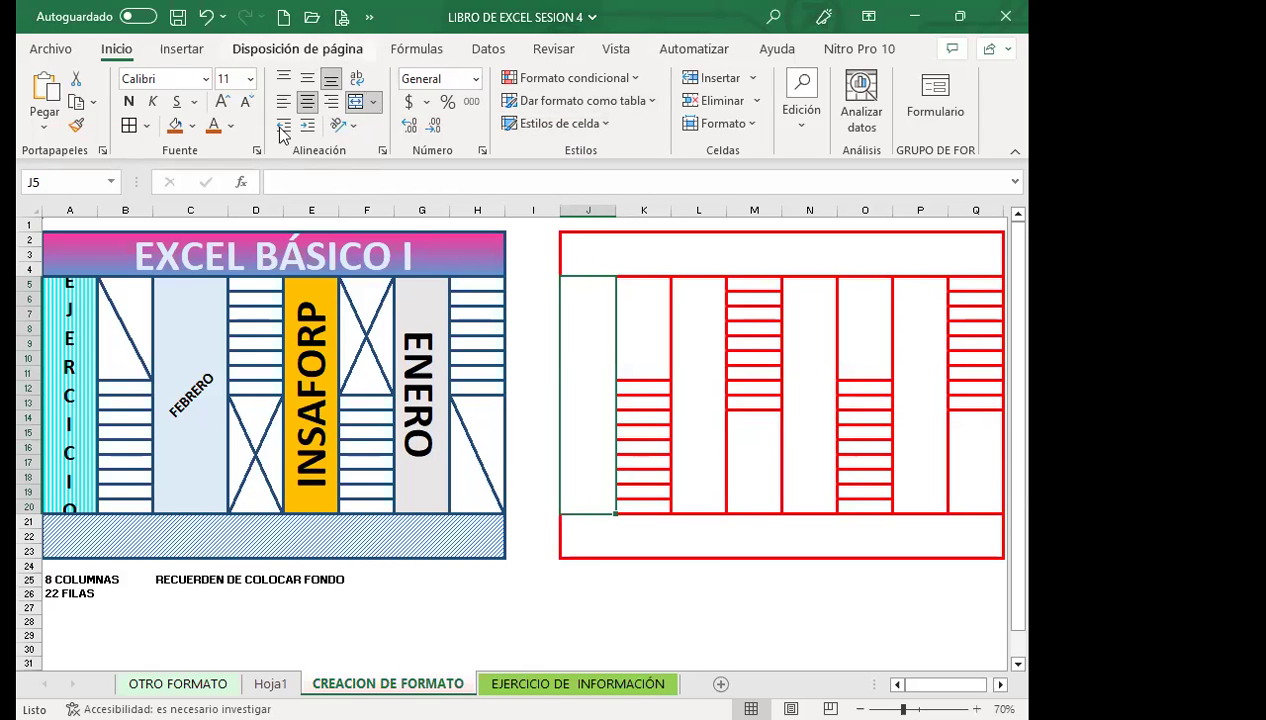
left_click(355, 129)
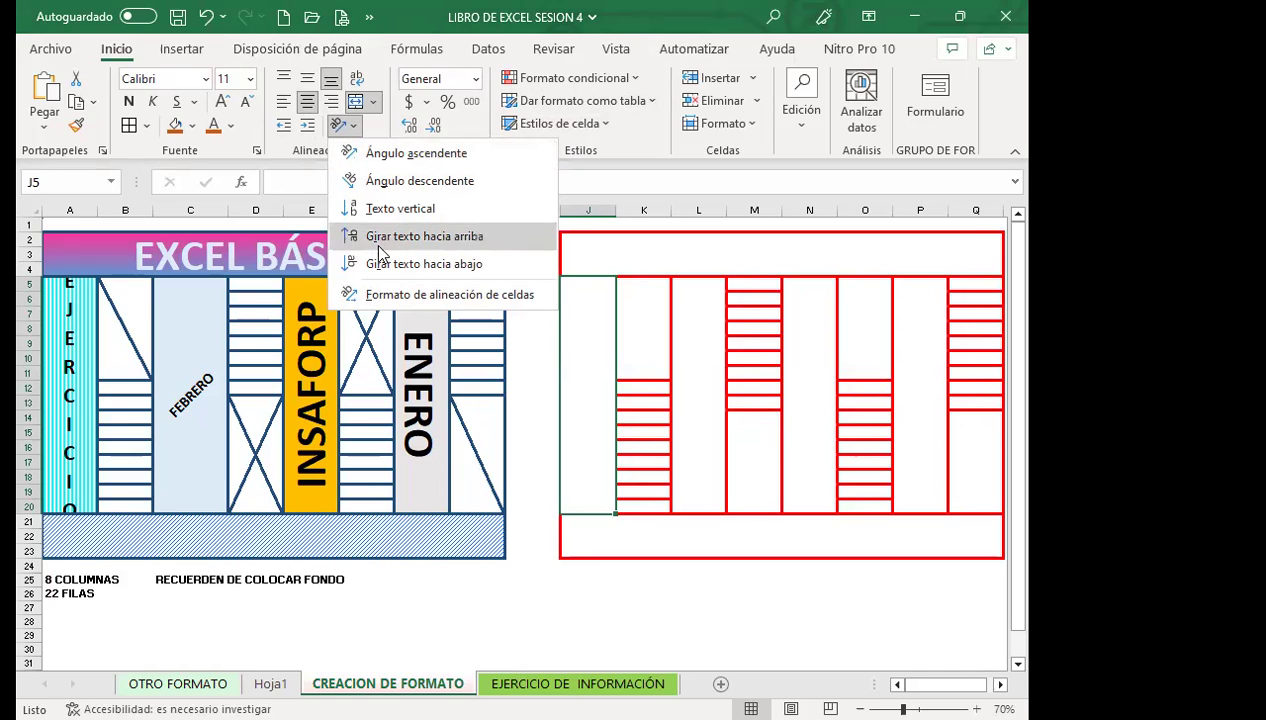
left_click(588, 410)
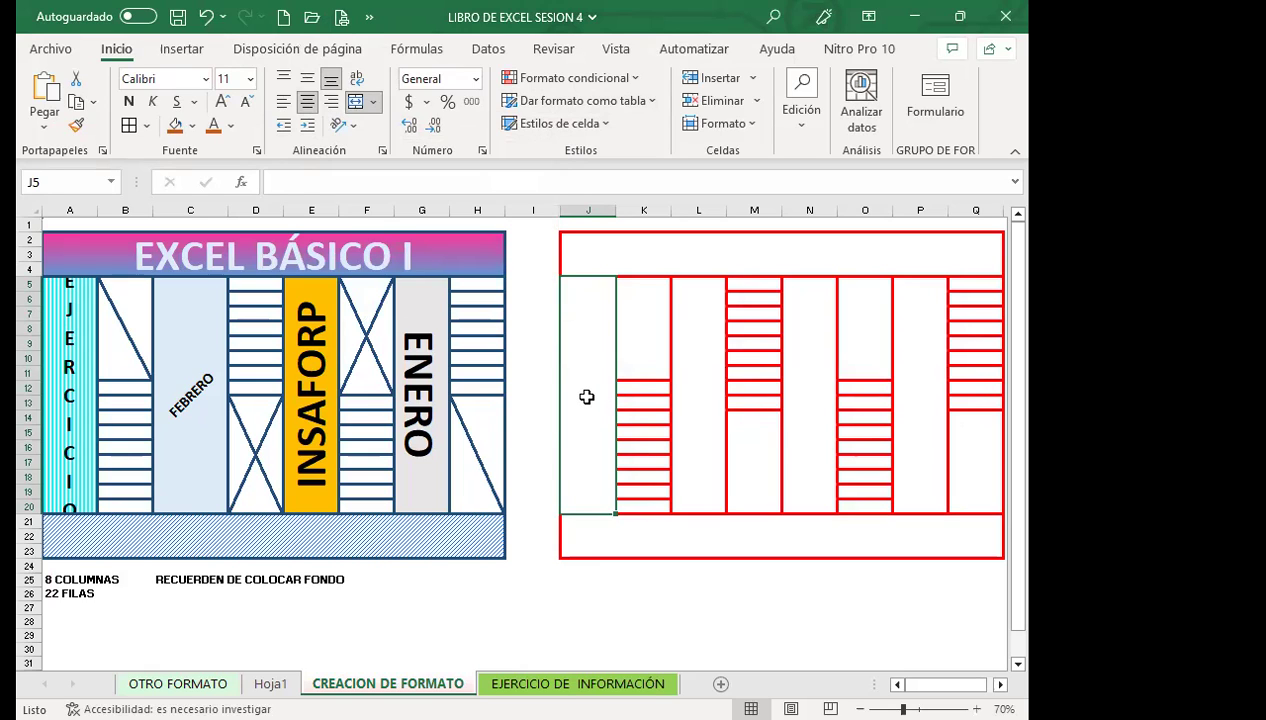
Step: Enter EJERCICIO in J5 as vertical text, centred vertically in the cell
type("EJERCICIO")
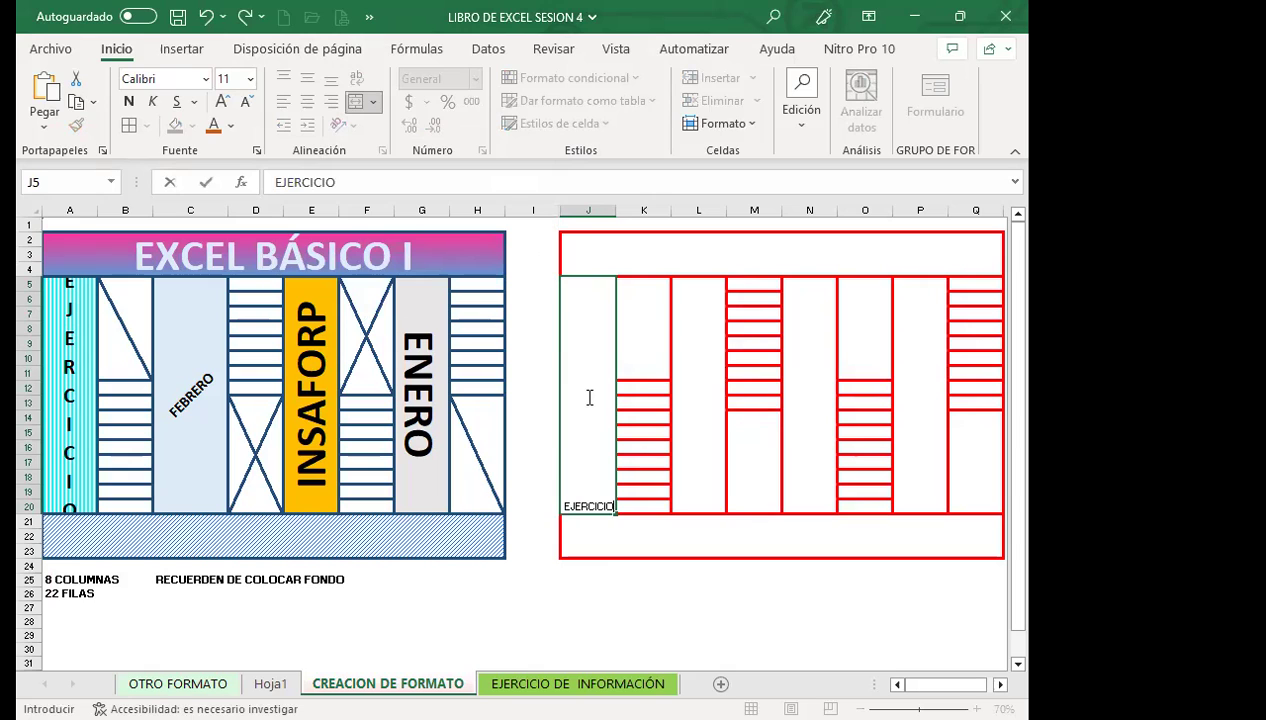
left_click(643, 420)
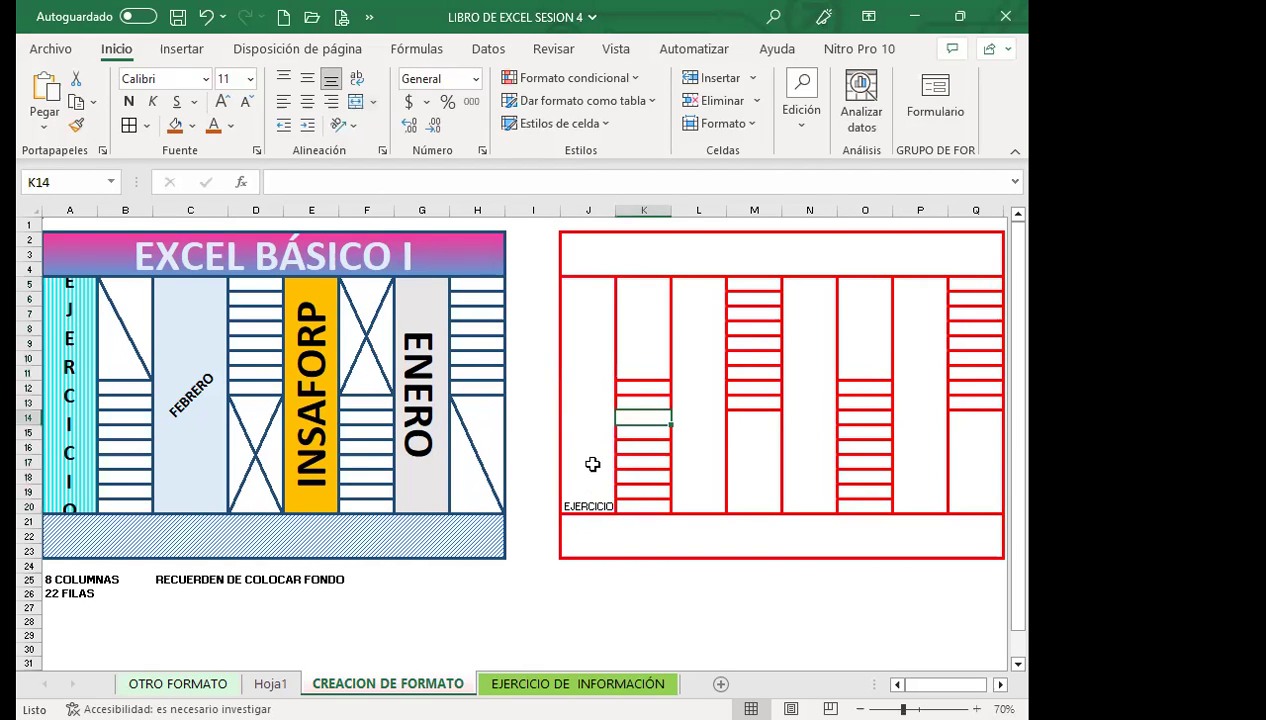
left_click(585, 423)
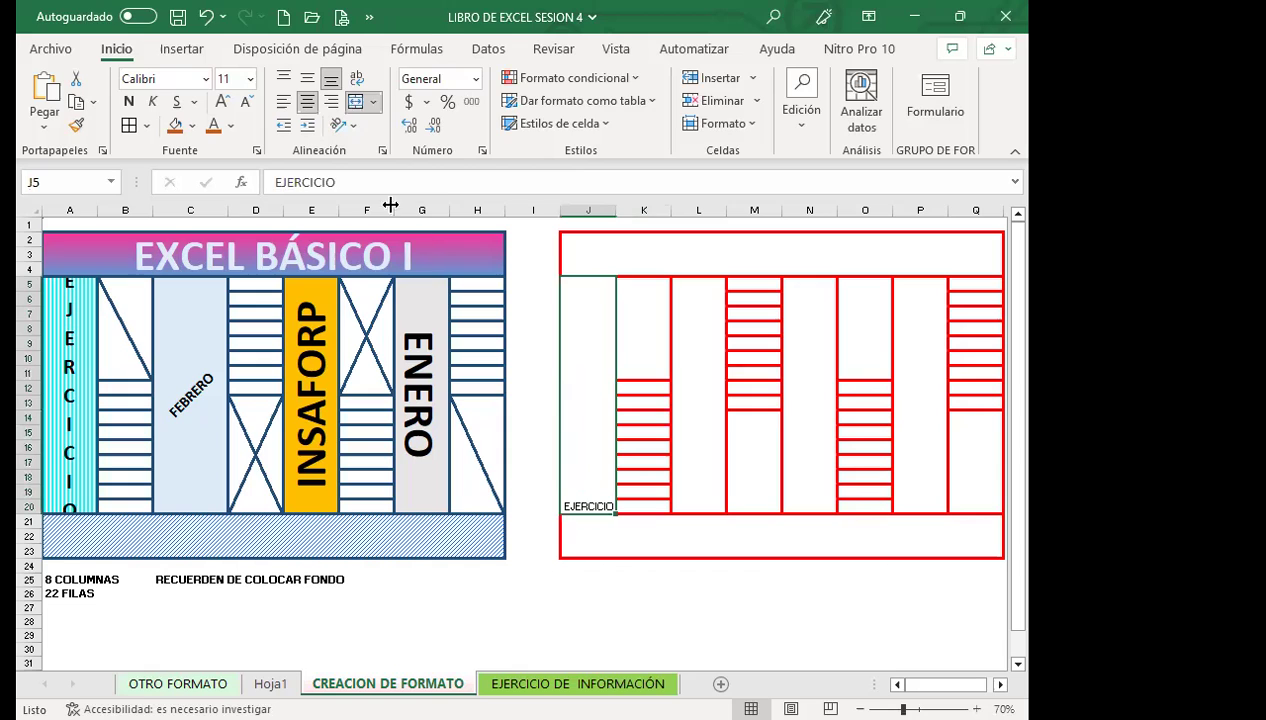
left_click(354, 127)
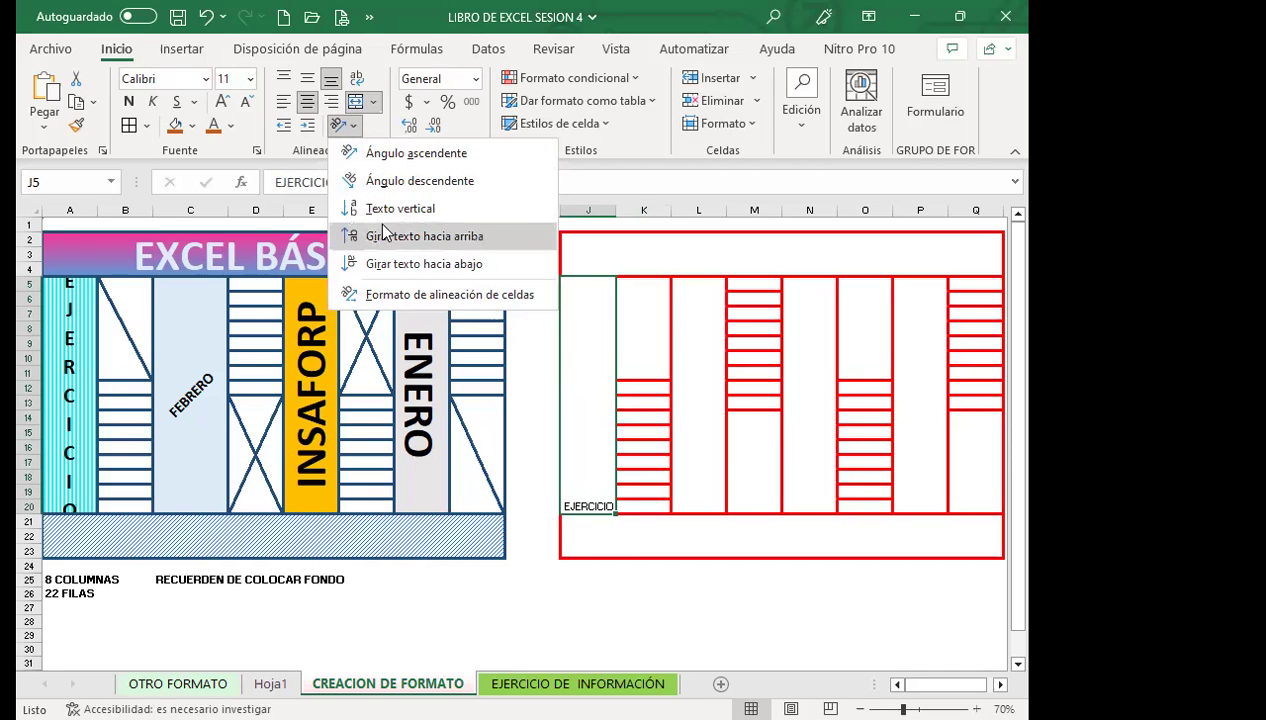
left_click(386, 208)
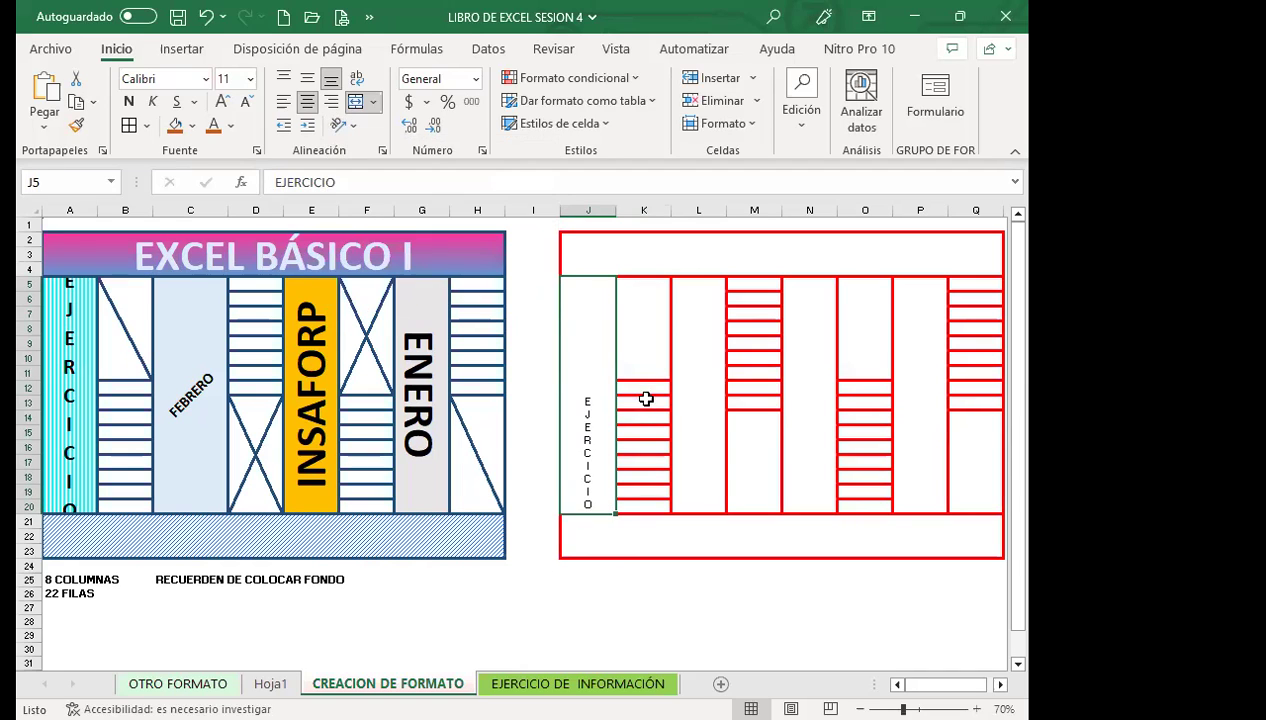
left_click(674, 444)
left_click(590, 435)
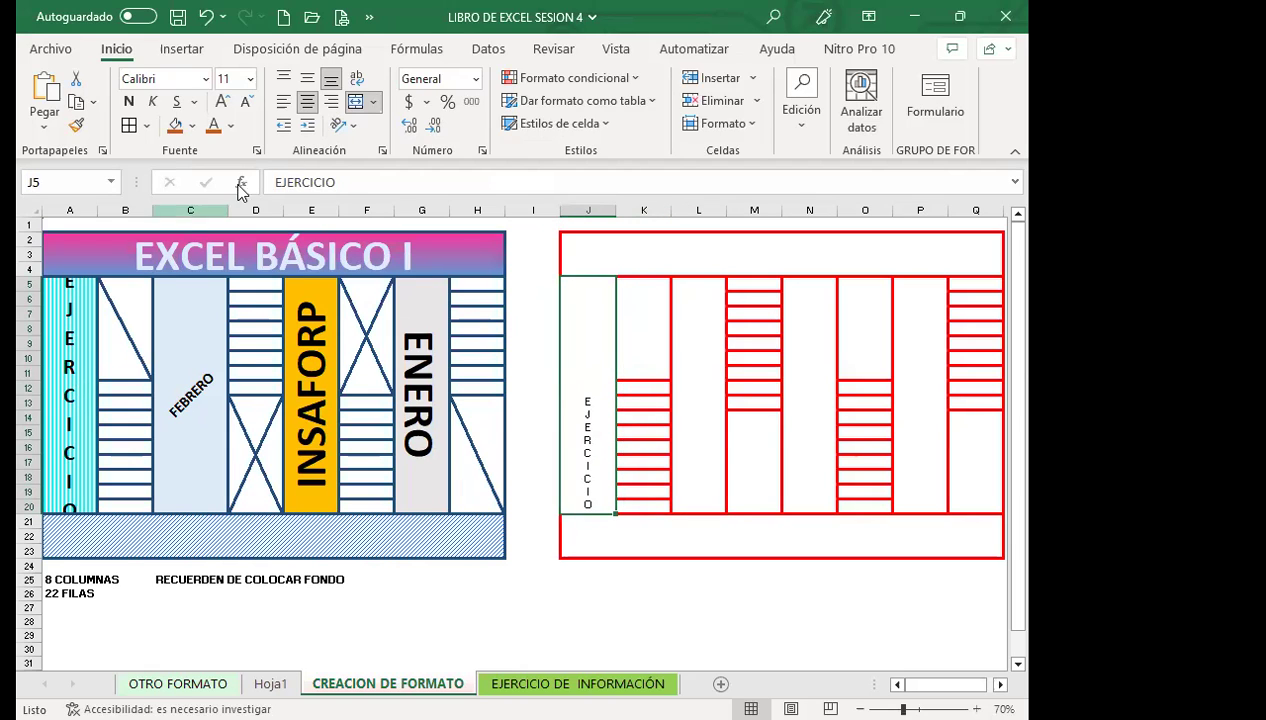
left_click(307, 78)
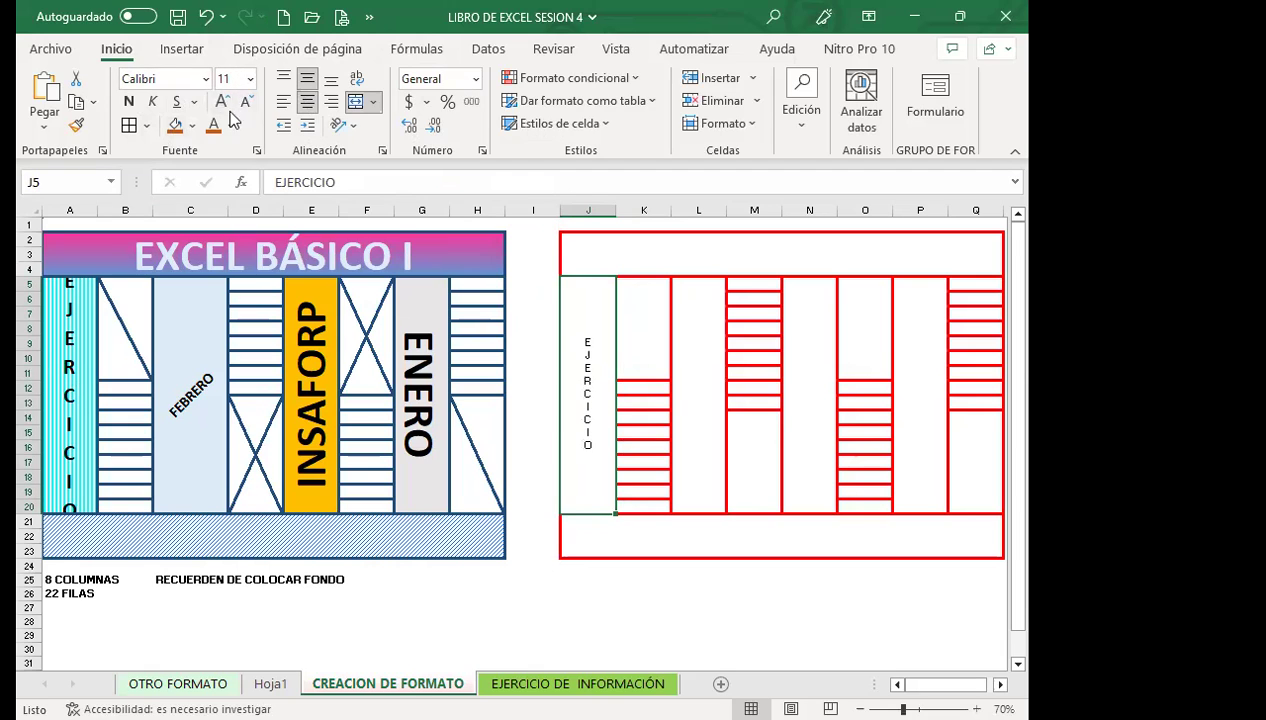
Step: Format EJERCICIO as 20-point bold Algerian
left_click(251, 79)
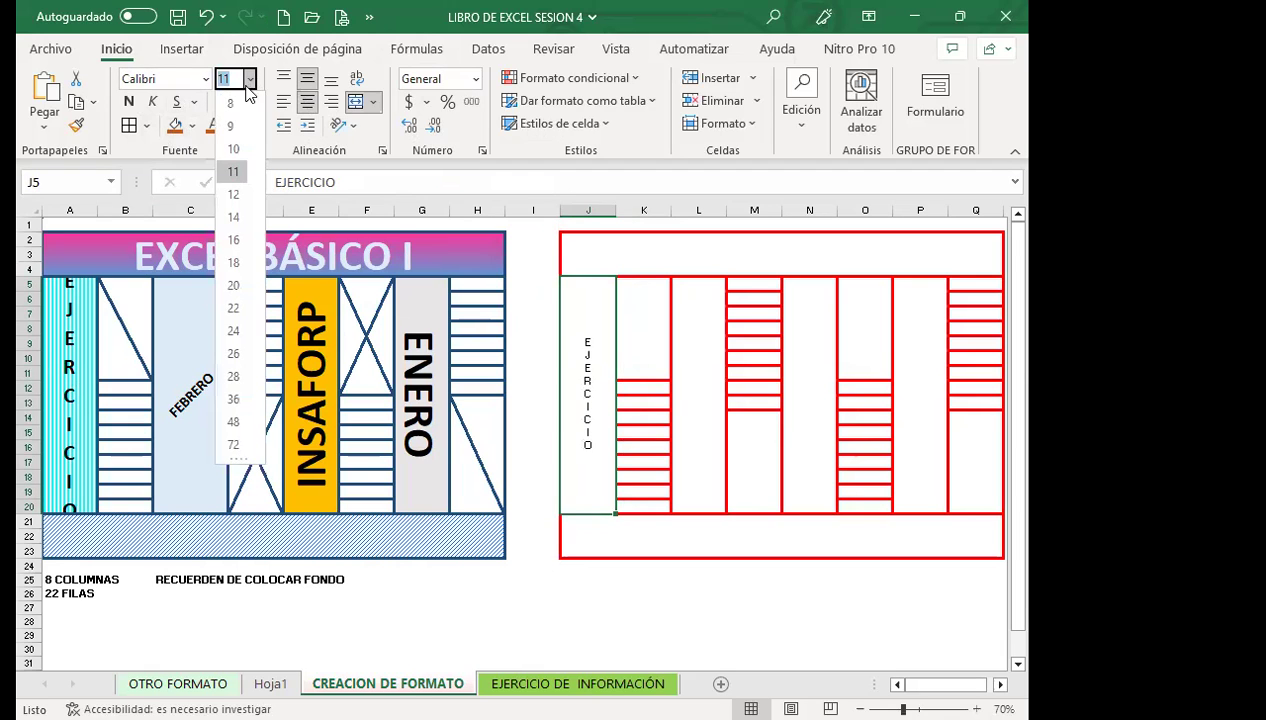
left_click(262, 130)
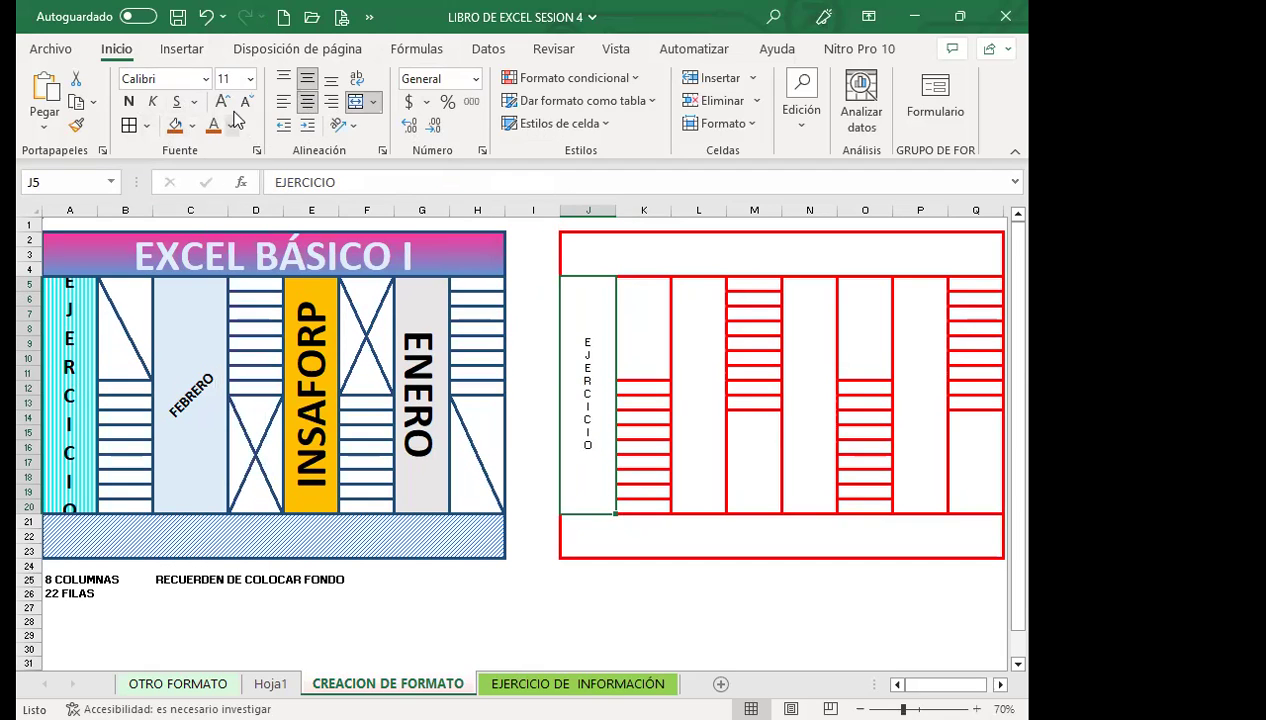
left_click(222, 101)
left_click(222, 101)
left_click(222, 101)
left_click(222, 101)
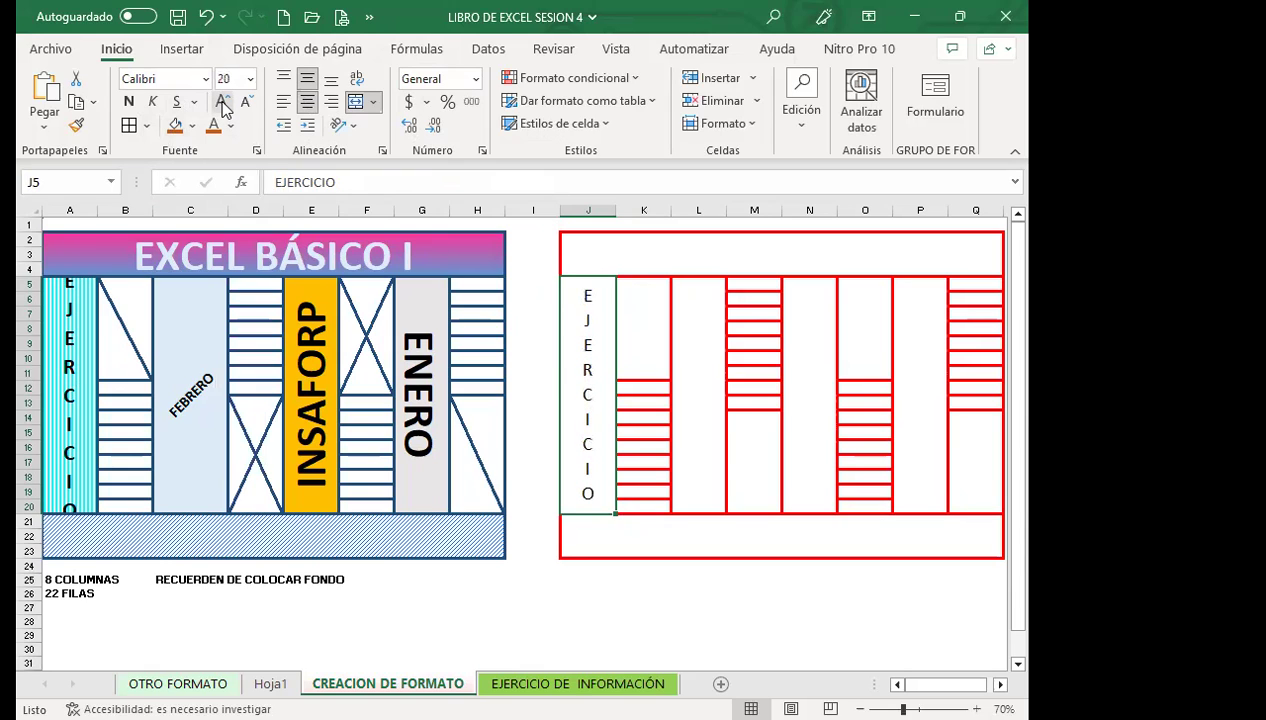
left_click(128, 101)
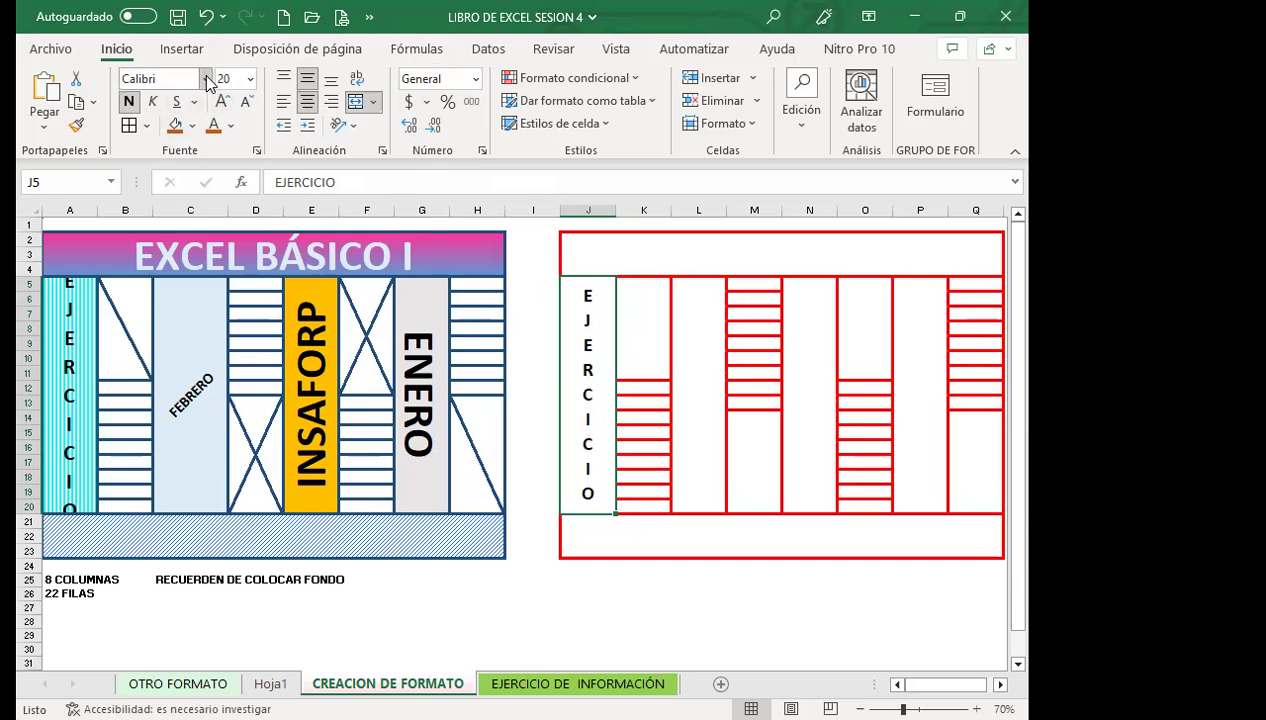
left_click(206, 79)
left_click(160, 466)
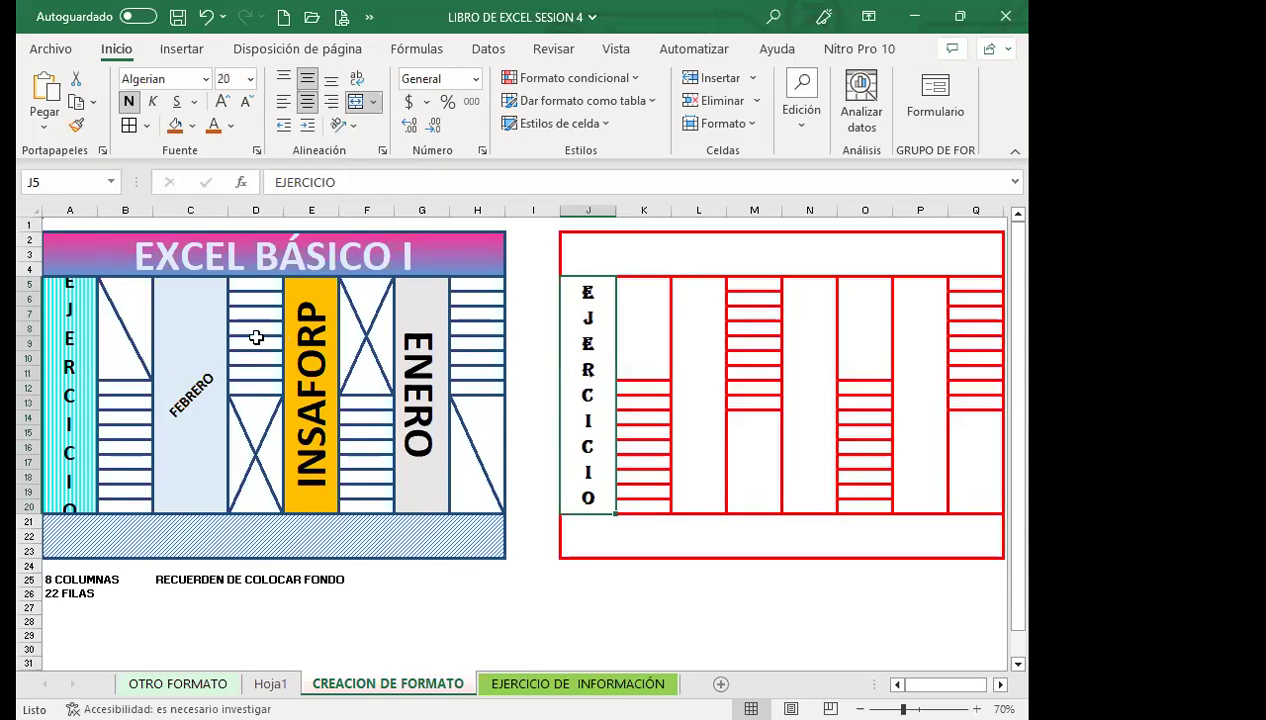
left_click_drag(627, 511, 592, 460)
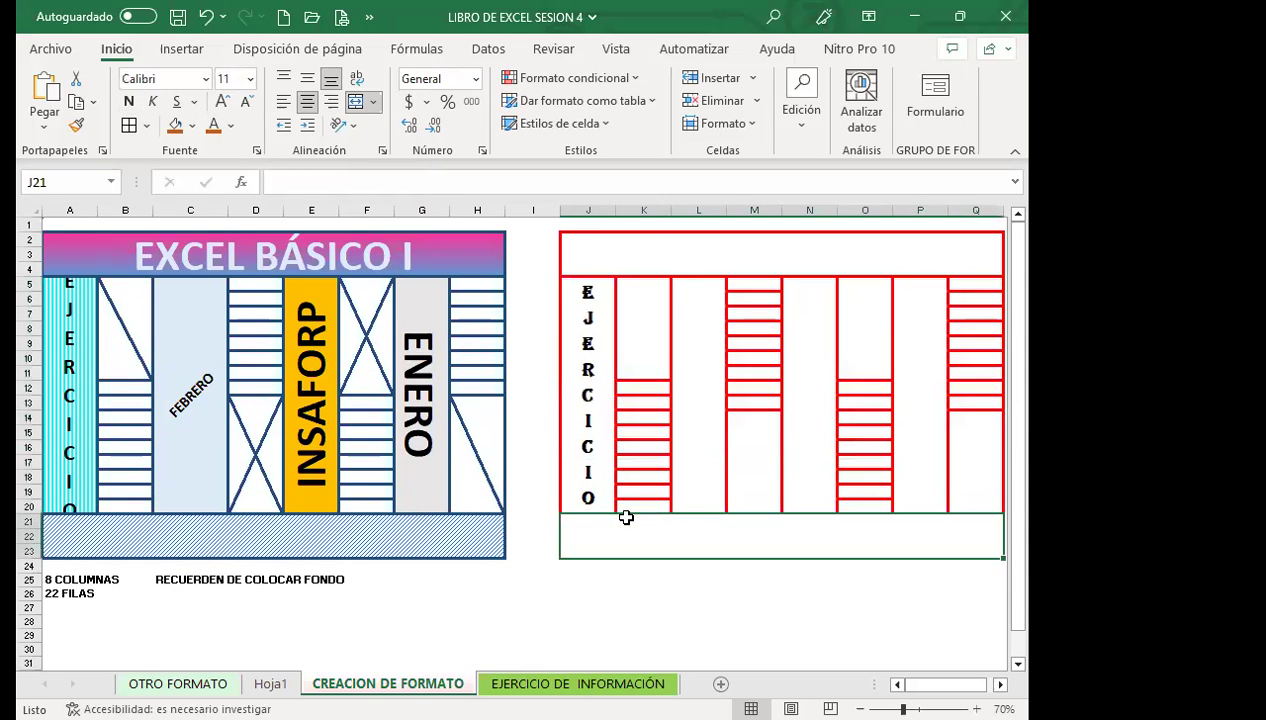
left_click(592, 460)
Step: Enter FEBRERO in L5, INSAFORP in N5 and MARZO in P5
left_click(709, 413)
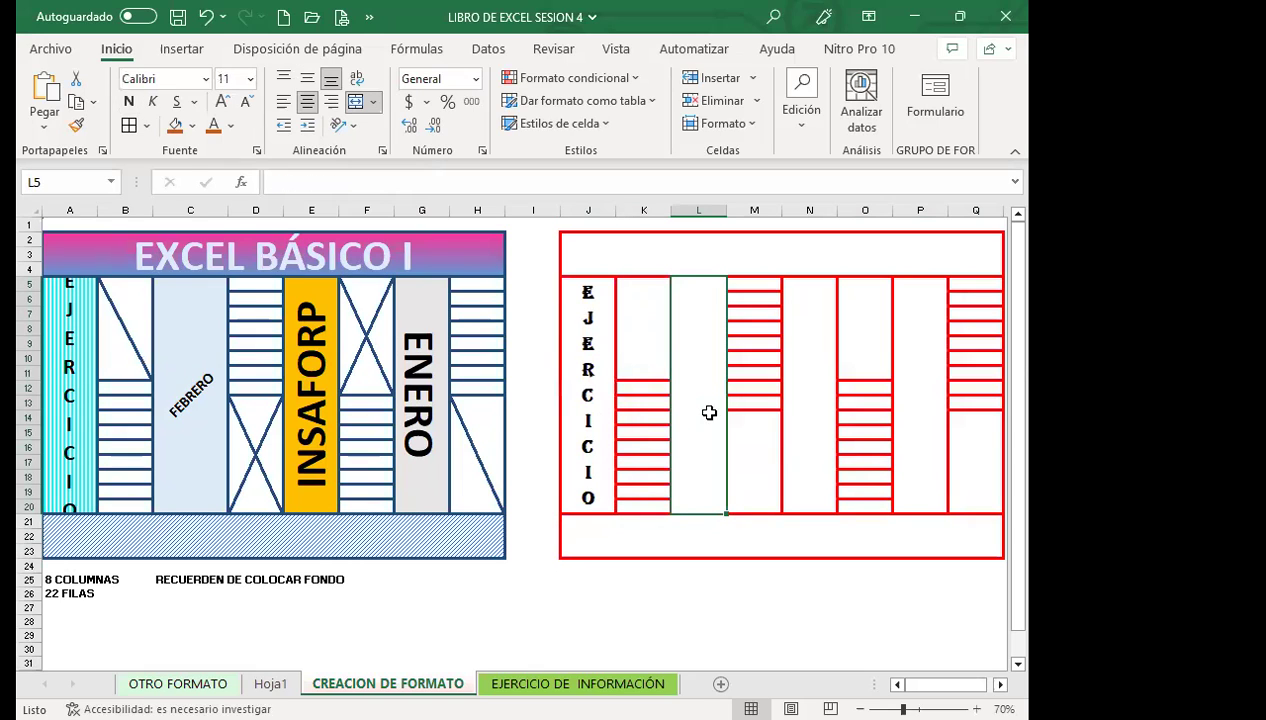
type("FEBRERO")
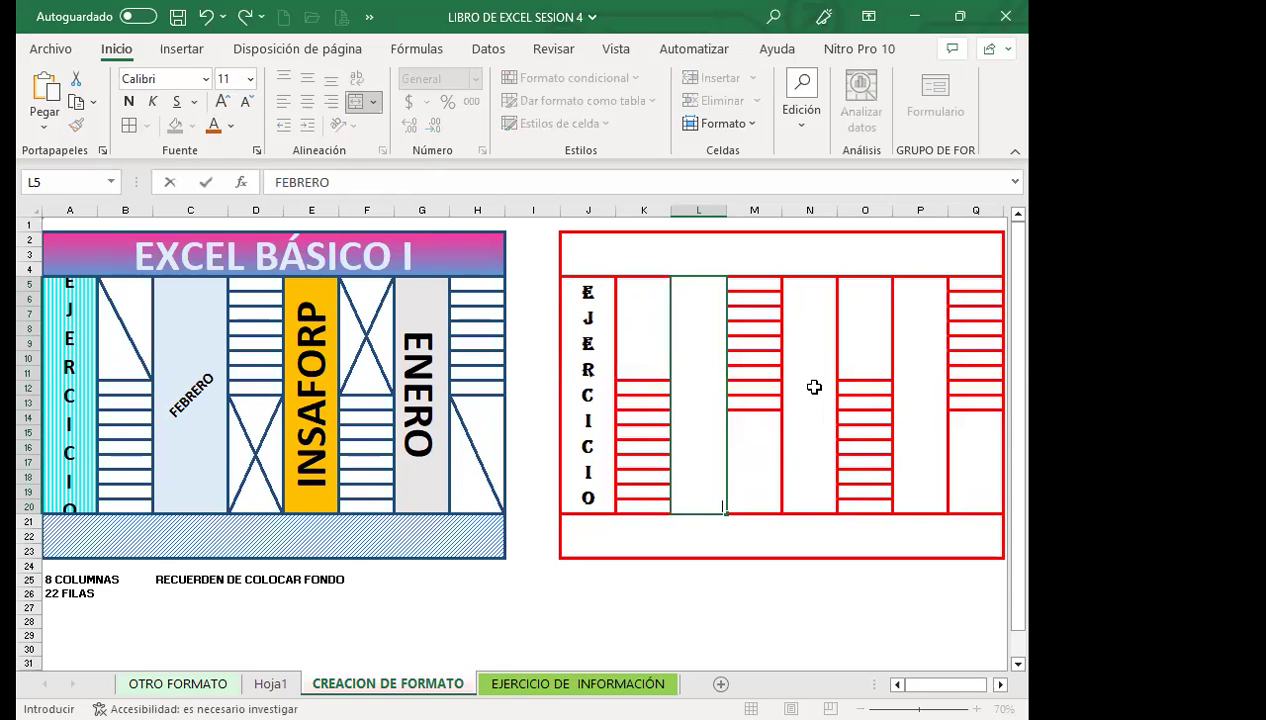
left_click(814, 387)
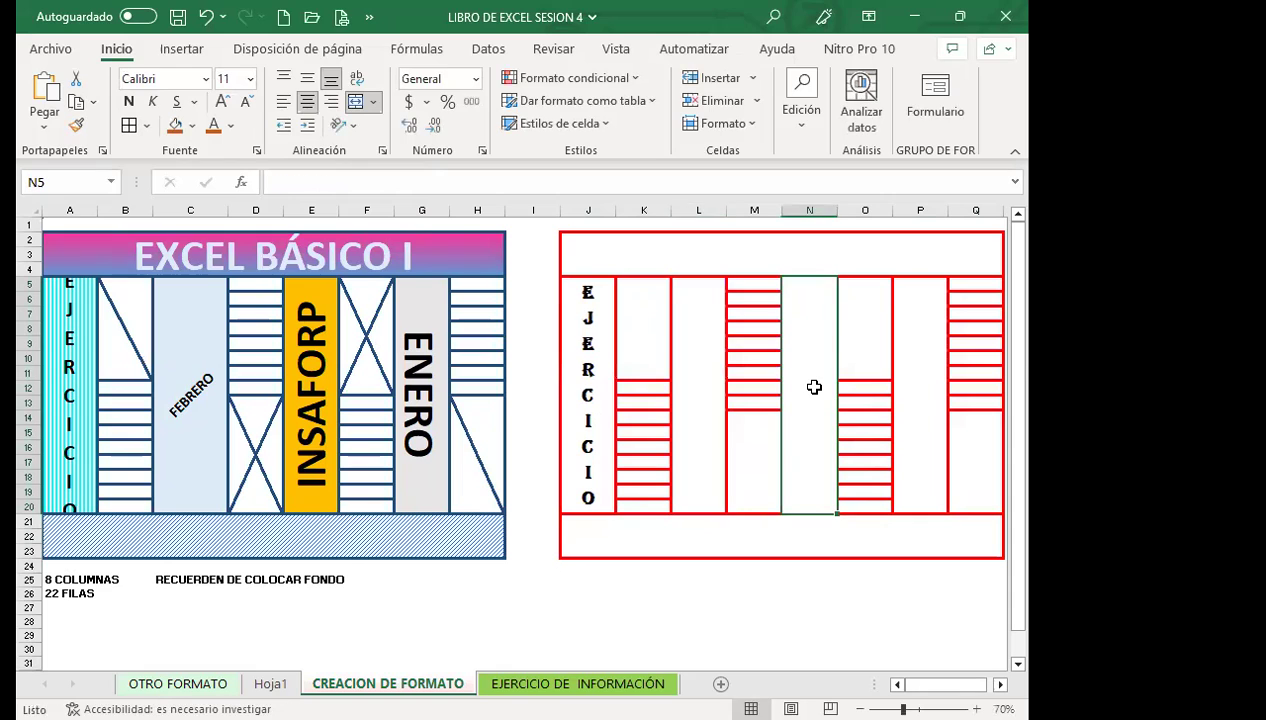
type("INSAFORP")
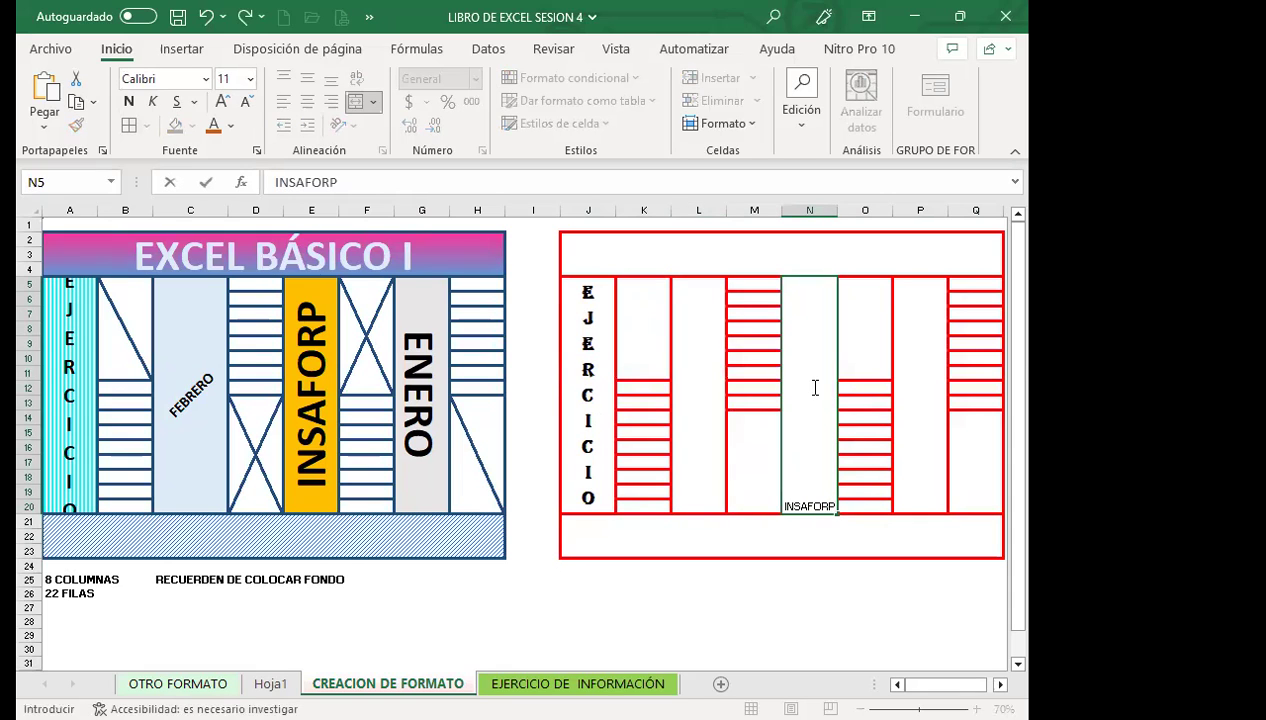
left_click(922, 391)
type("MA")
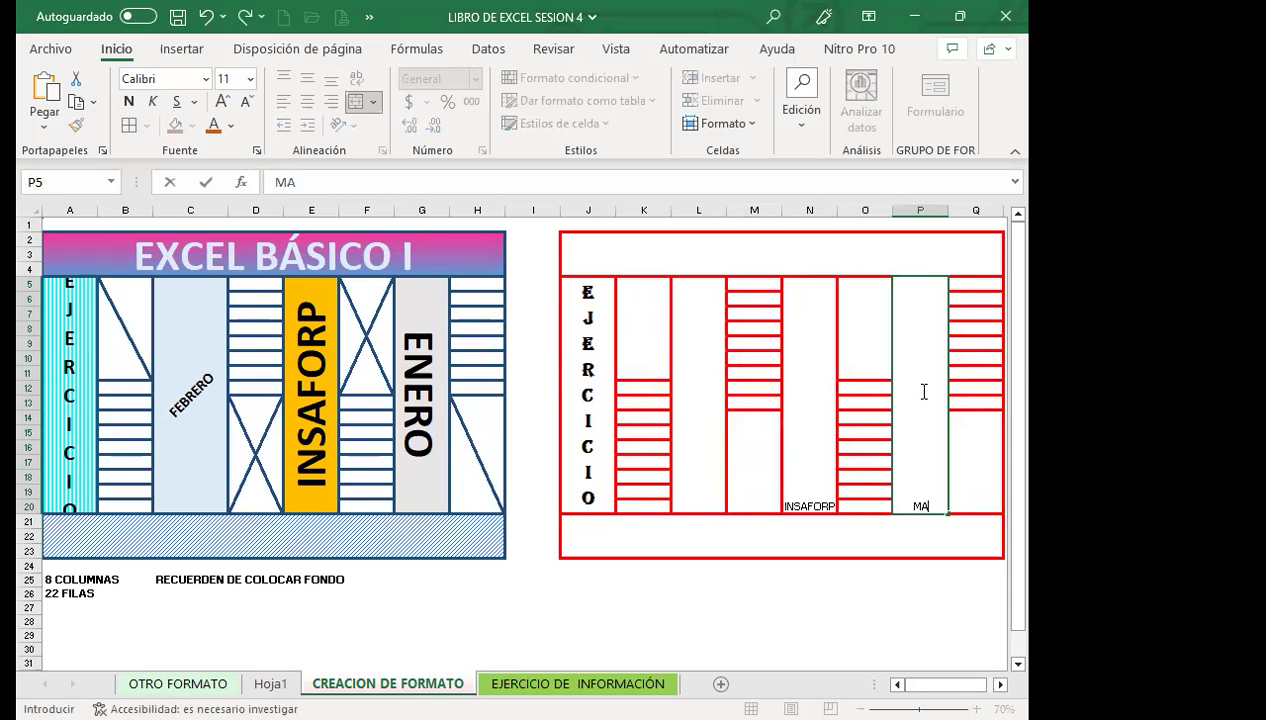
type("RZO")
left_click(703, 377)
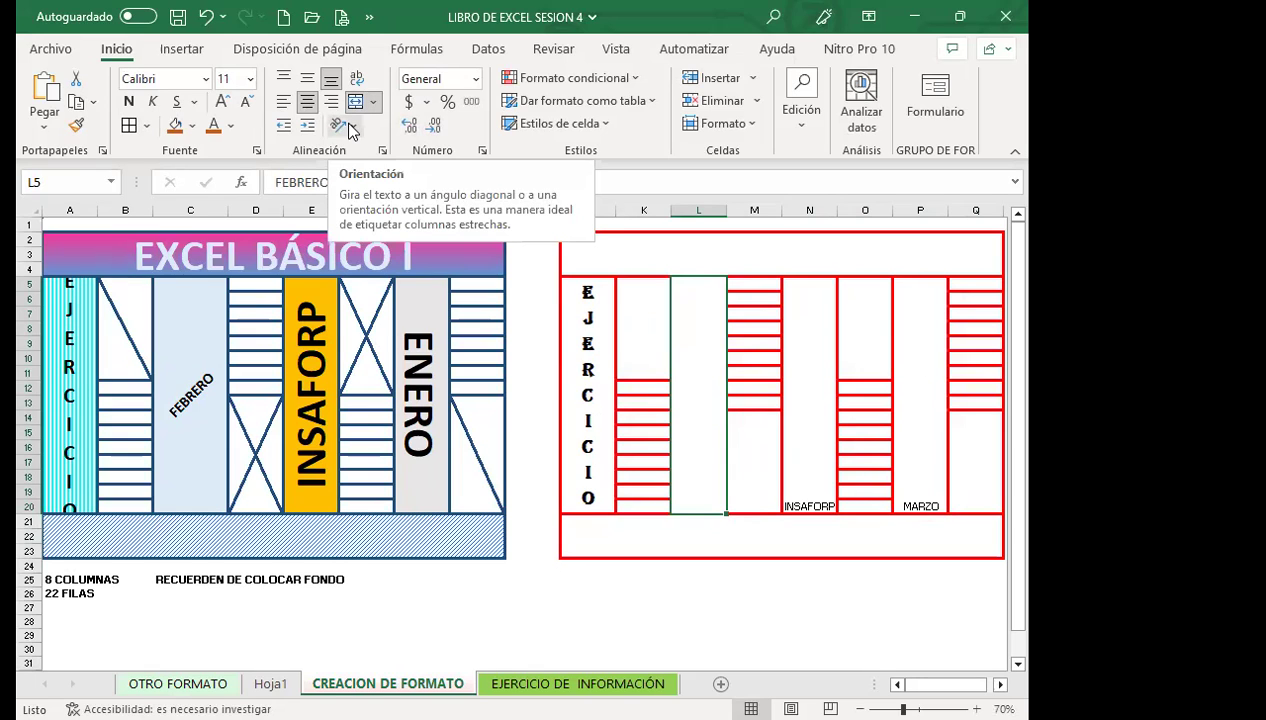
Step: Angle FEBRERO diagonally upward, colour it green, and switch its font
left_click(350, 128)
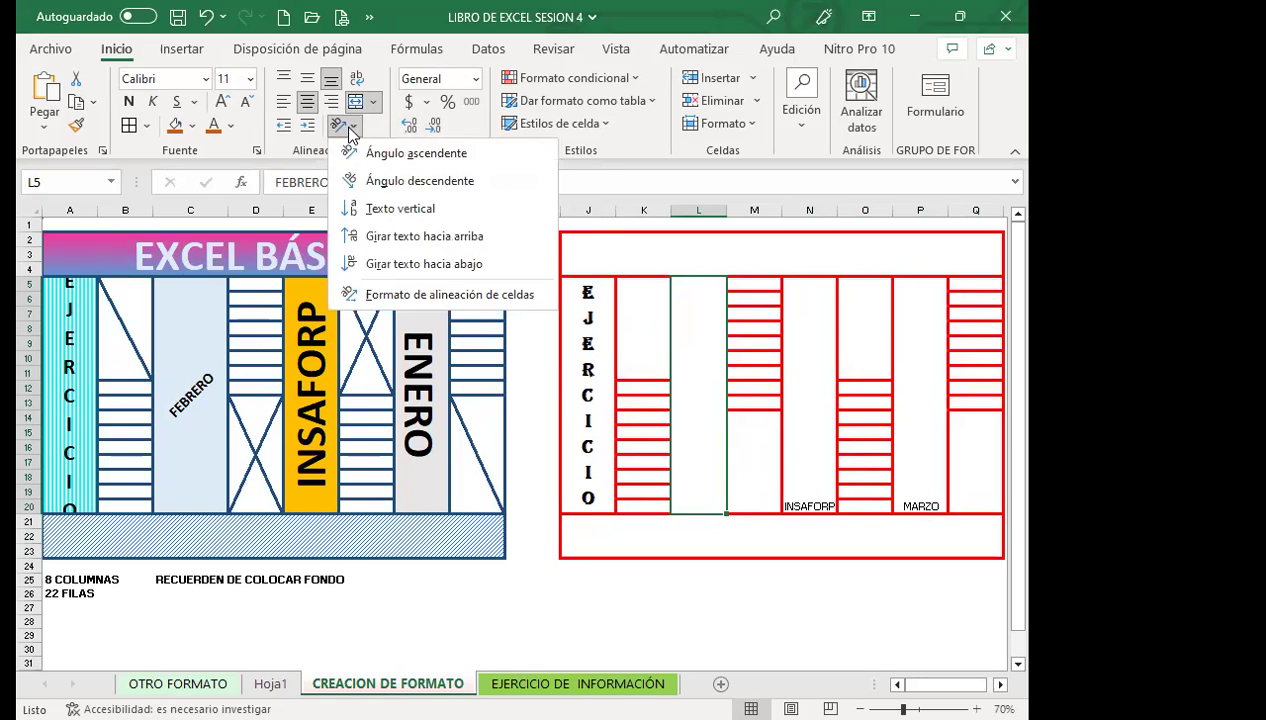
left_click(398, 155)
left_click(212, 128)
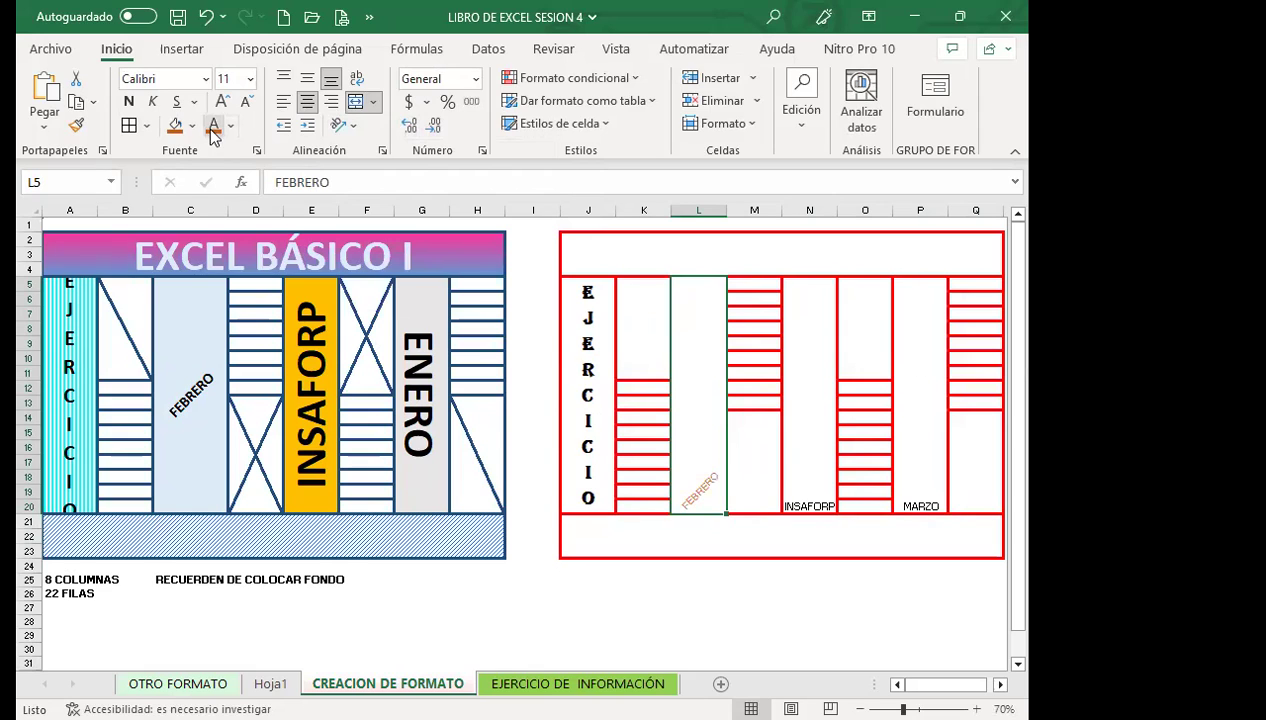
left_click(231, 126)
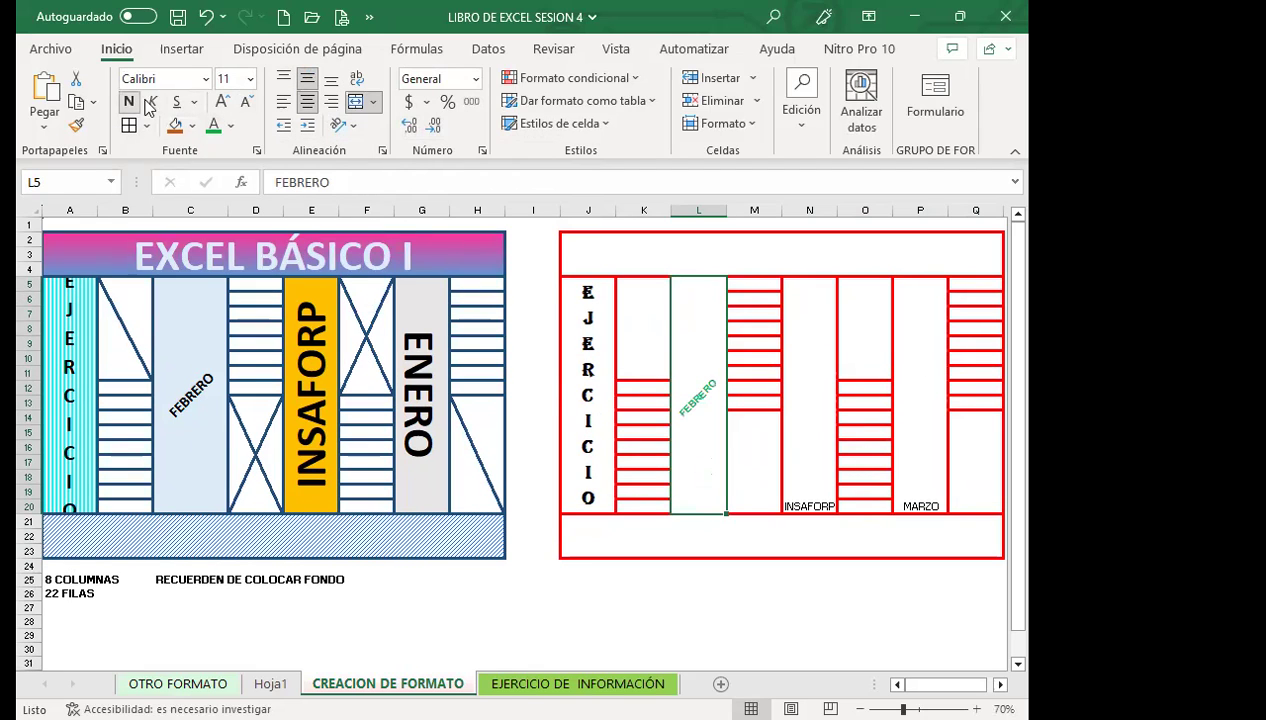
left_click(205, 78)
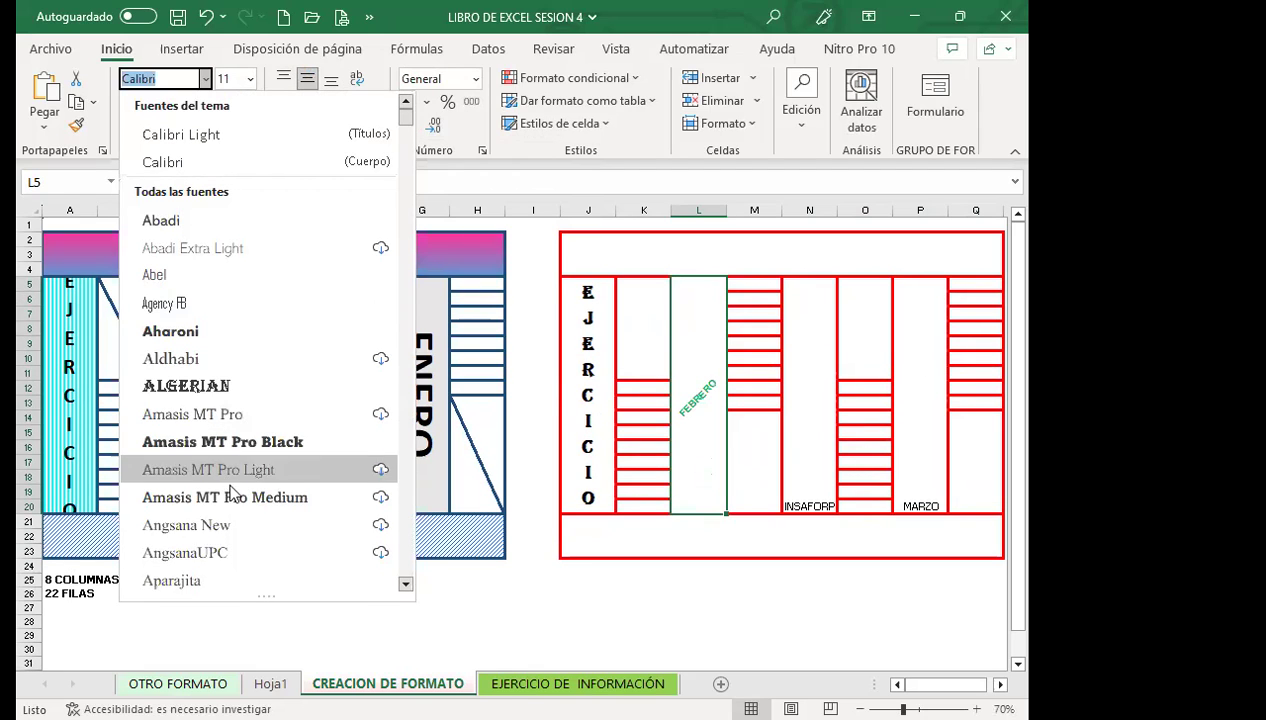
left_click(318, 509)
Step: Rotate INSAFORP to read upward, centre it vertically, and make it bold dark green
left_click(805, 406)
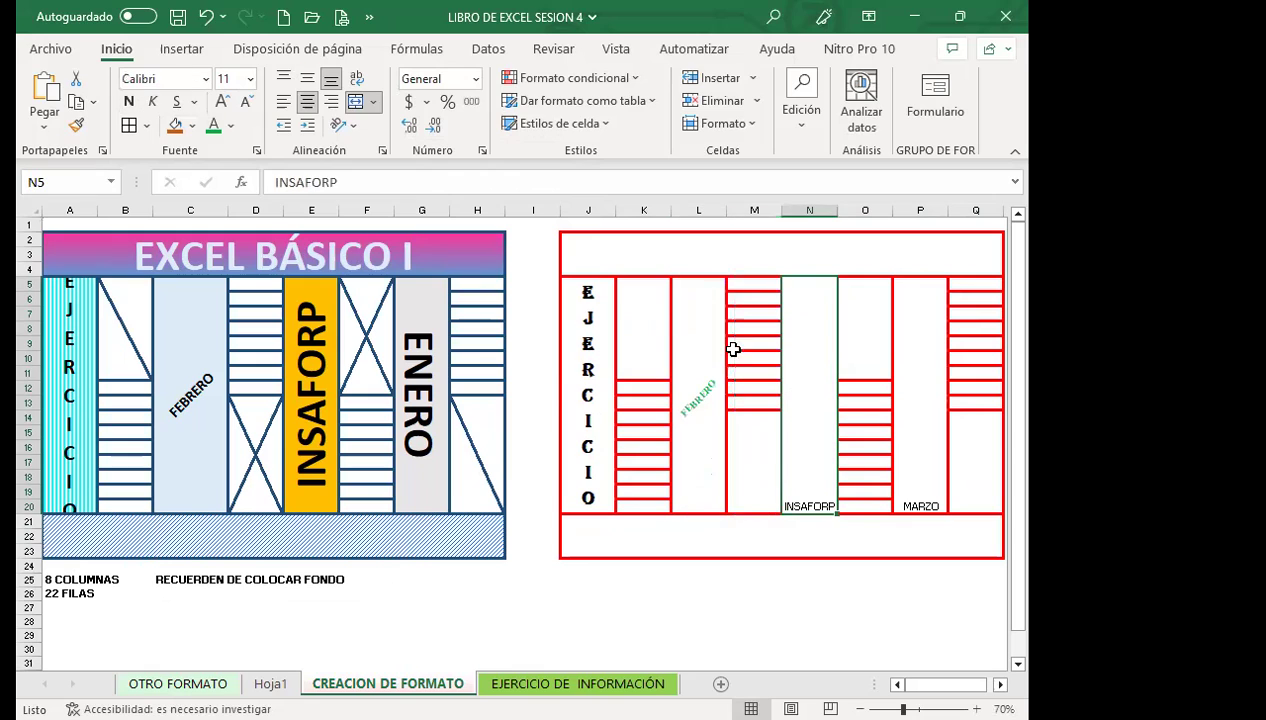
left_click(345, 125)
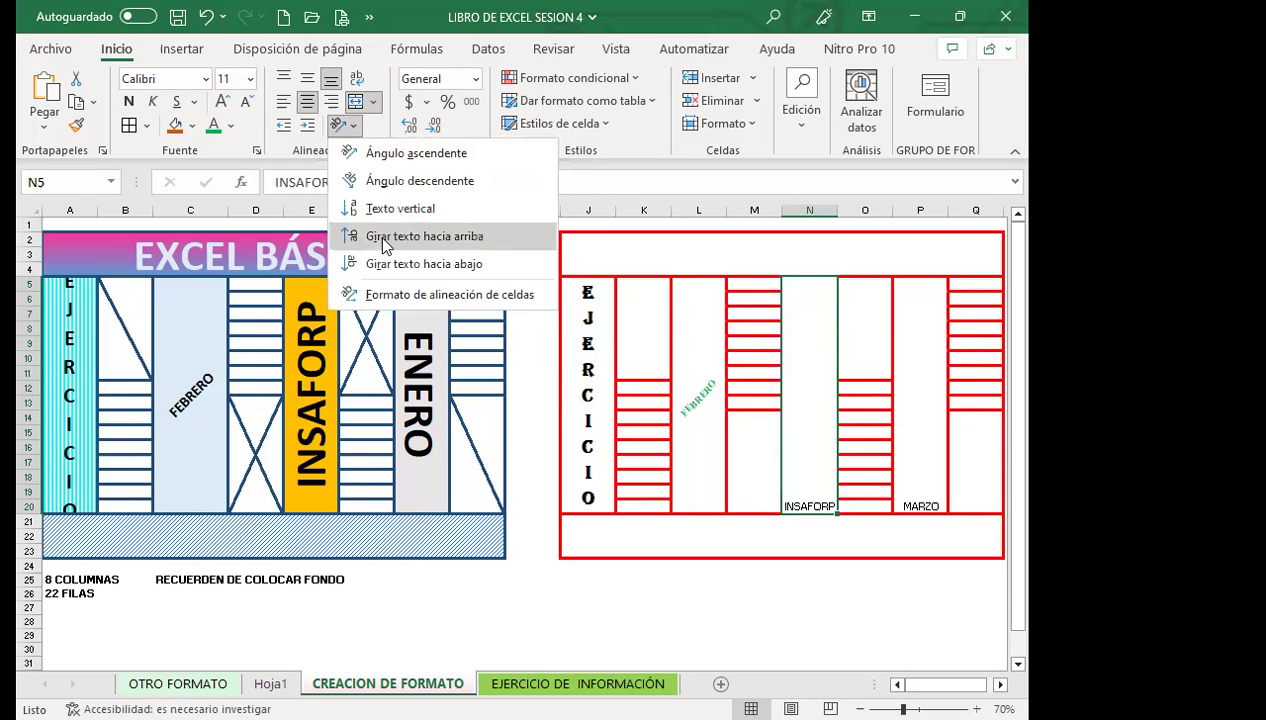
left_click(383, 236)
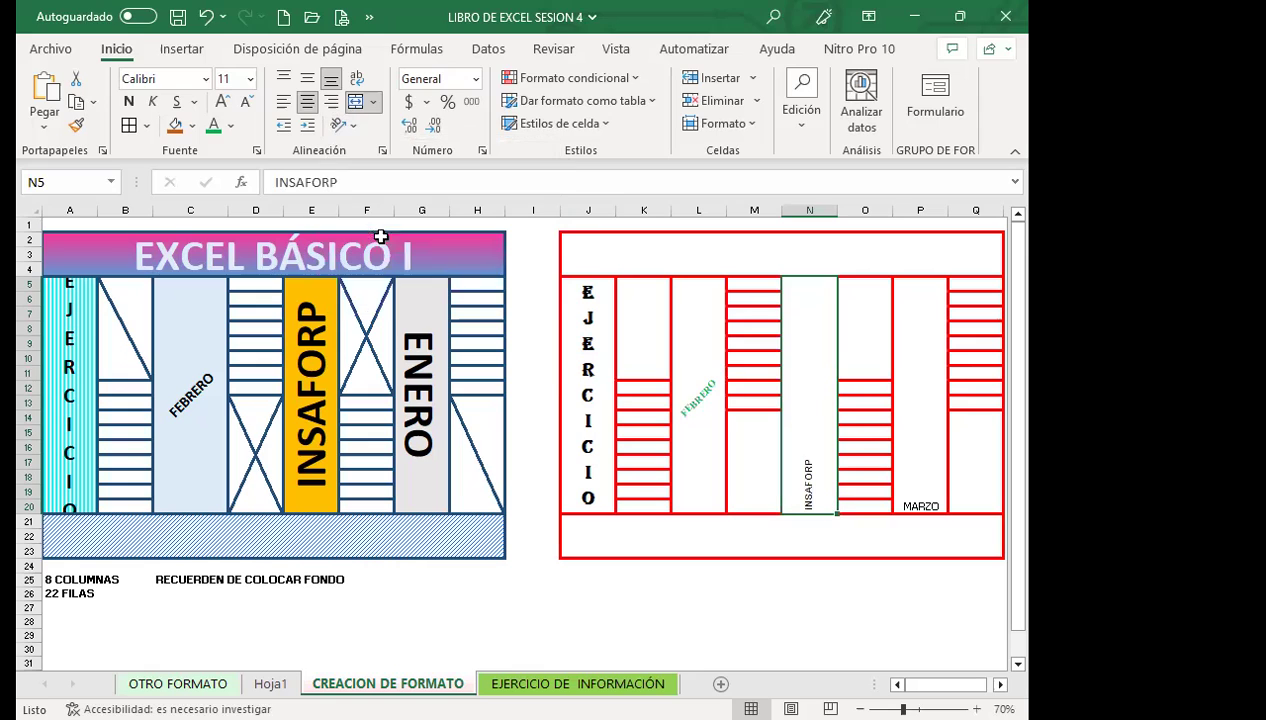
left_click(307, 78)
left_click(231, 125)
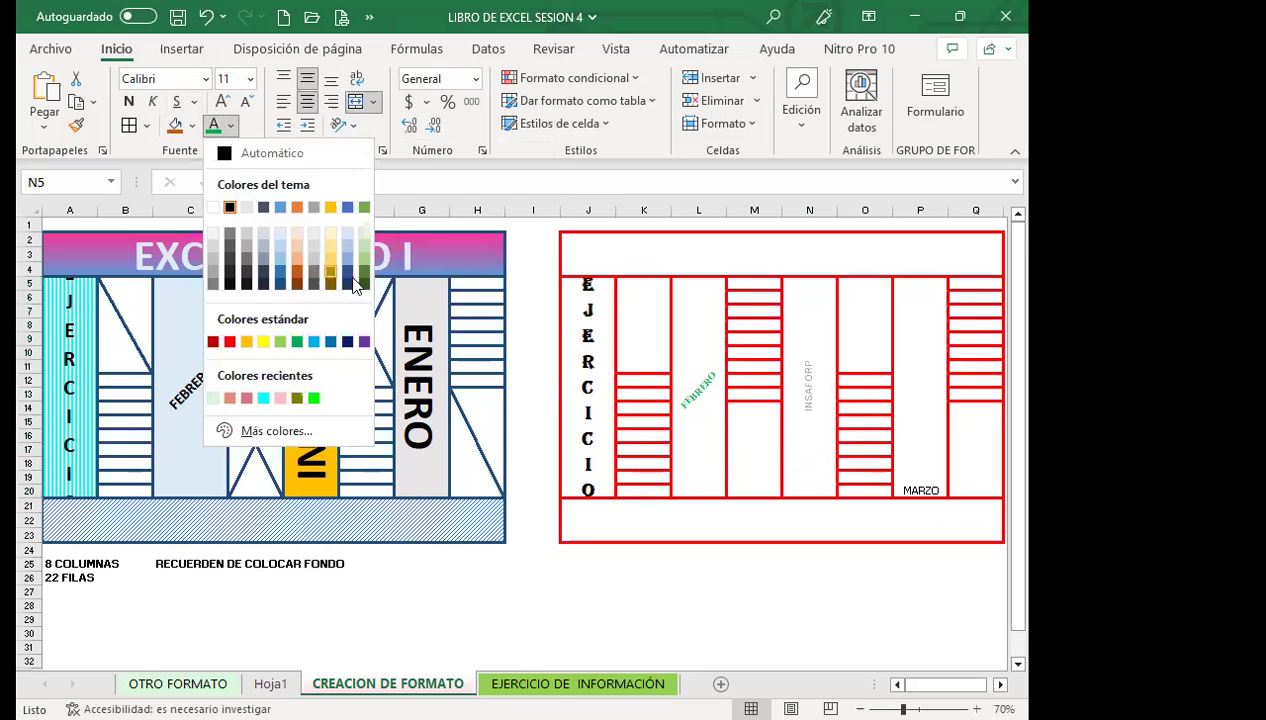
left_click(362, 284)
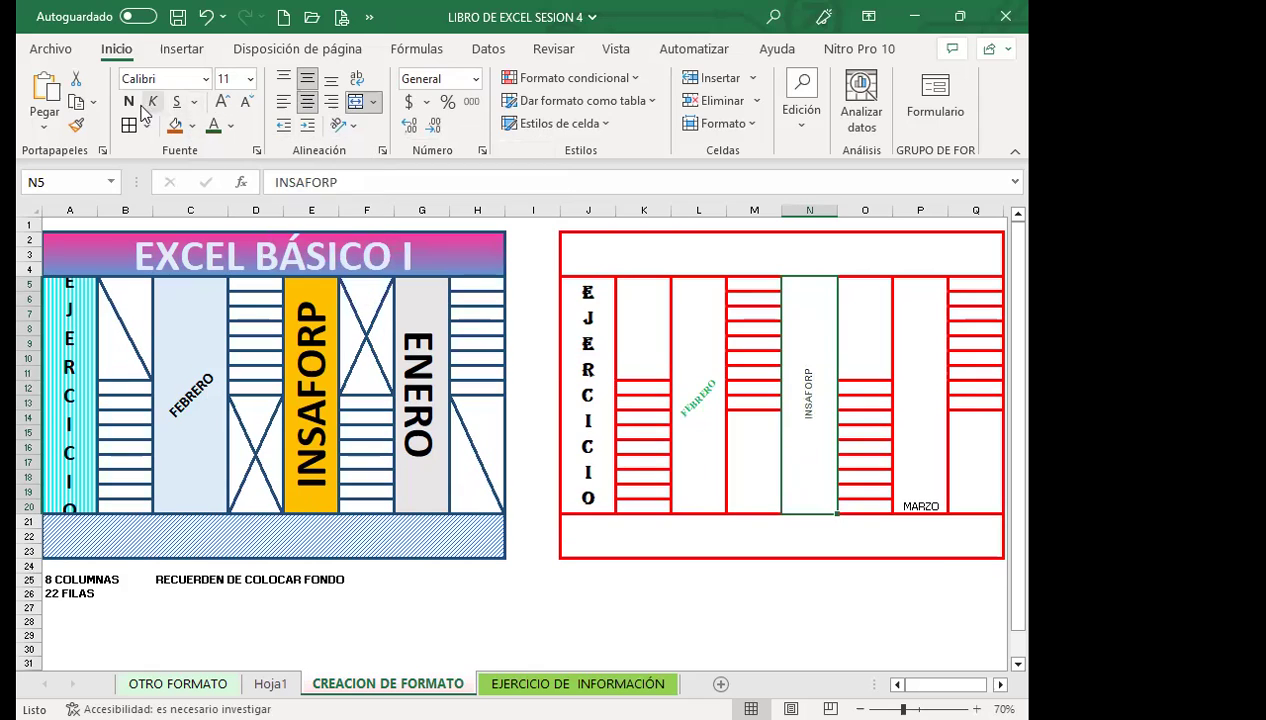
left_click(128, 101)
Step: Enlarge the INSAFORP text to size 48
left_click(222, 101)
left_click(222, 101)
left_click(222, 101)
left_click(222, 101)
left_click(222, 101)
left_click(222, 101)
left_click(222, 101)
left_click(222, 101)
left_click(222, 101)
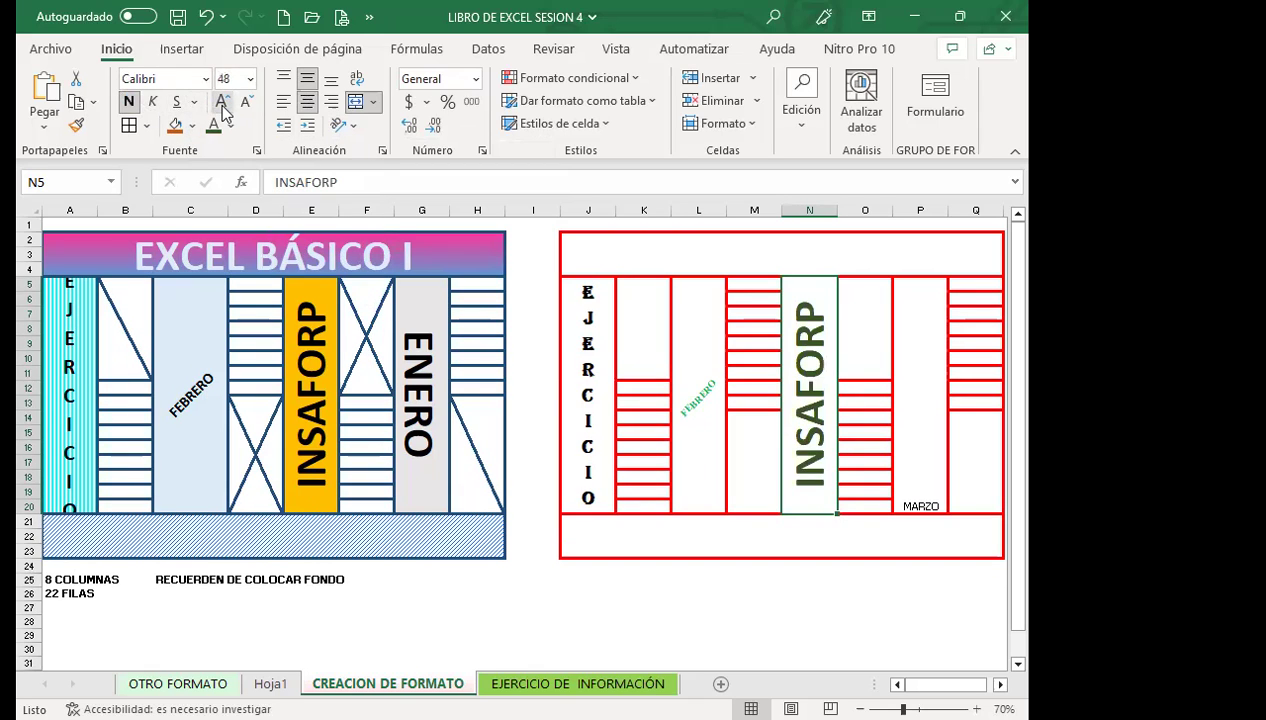
left_click(681, 359)
left_click(222, 101)
left_click(222, 101)
left_click(912, 405)
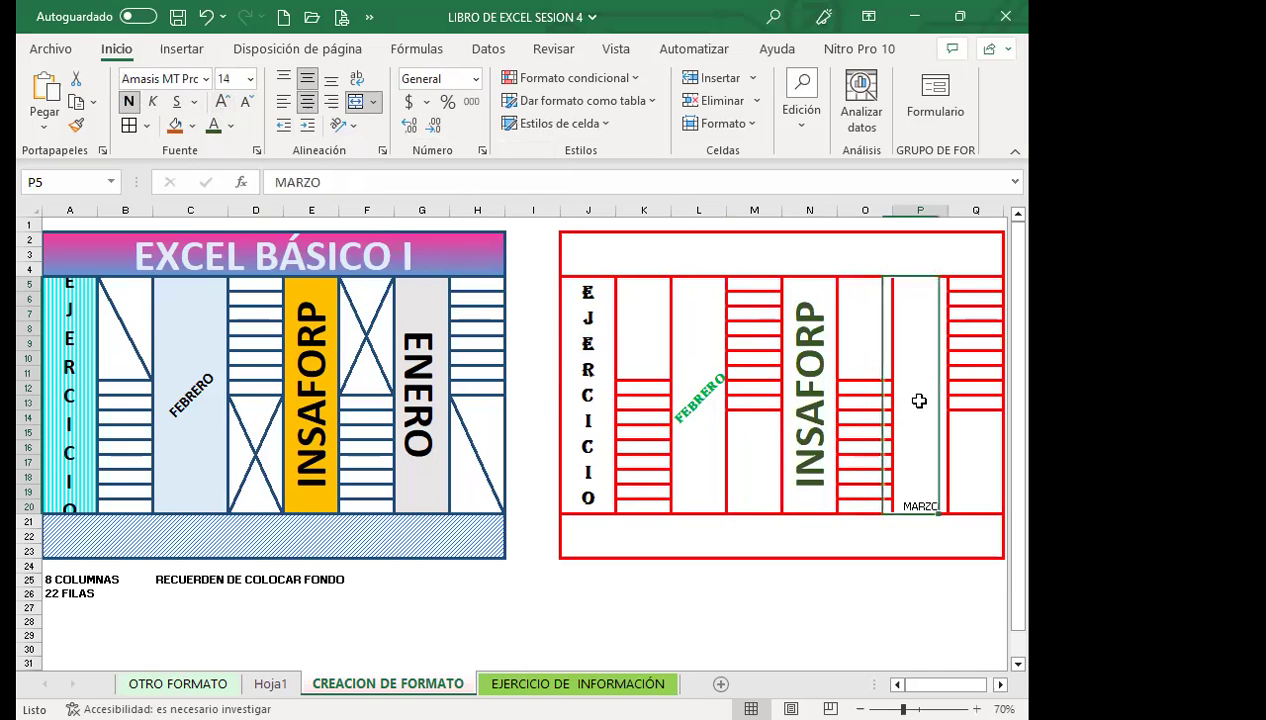
Step: Rotate MARZO to read upward, centre it vertically, and enlarge it to size 48
left_click(340, 125)
left_click(368, 240)
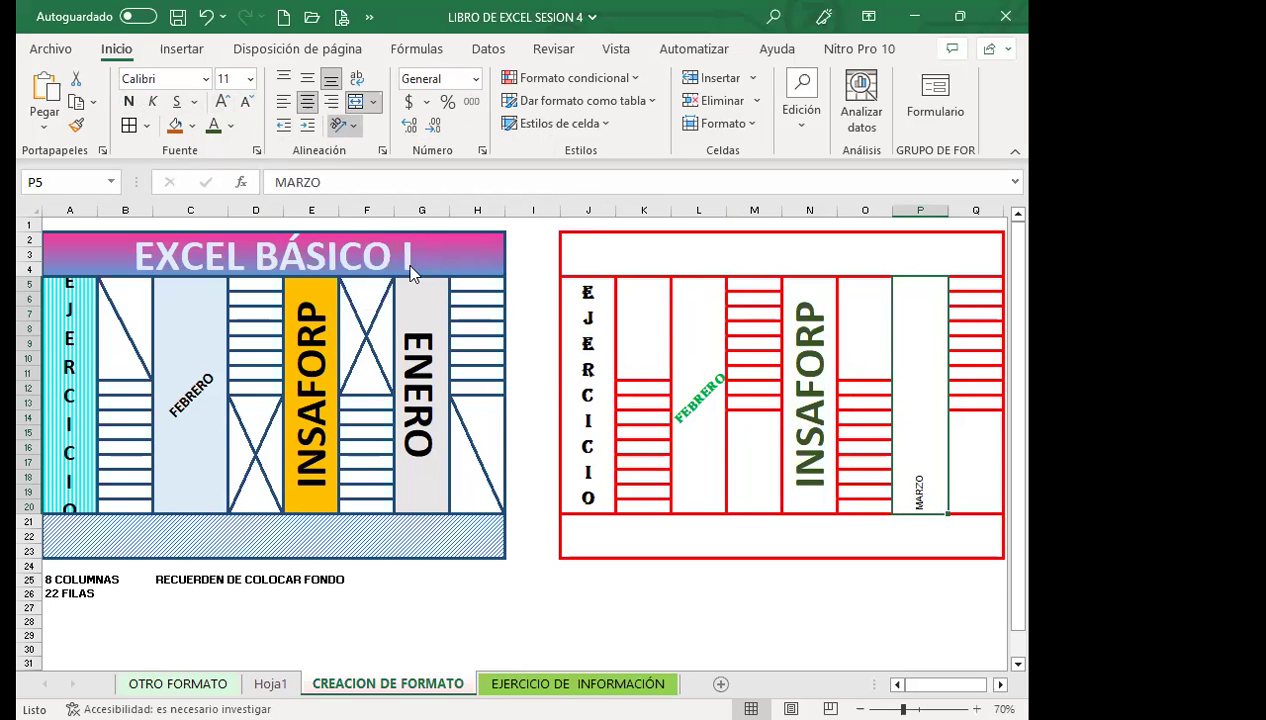
left_click(307, 78)
left_click(221, 102)
left_click(221, 102)
left_click(221, 102)
left_click(221, 102)
left_click(221, 102)
Step: Make MARZO bold pink Britannic Bold, then enter the title EXCEL BPASICO I in J2
left_click(205, 78)
scroll(256, 440, "down", 5)
scroll(256, 458, "down", 6)
left_click(226, 320)
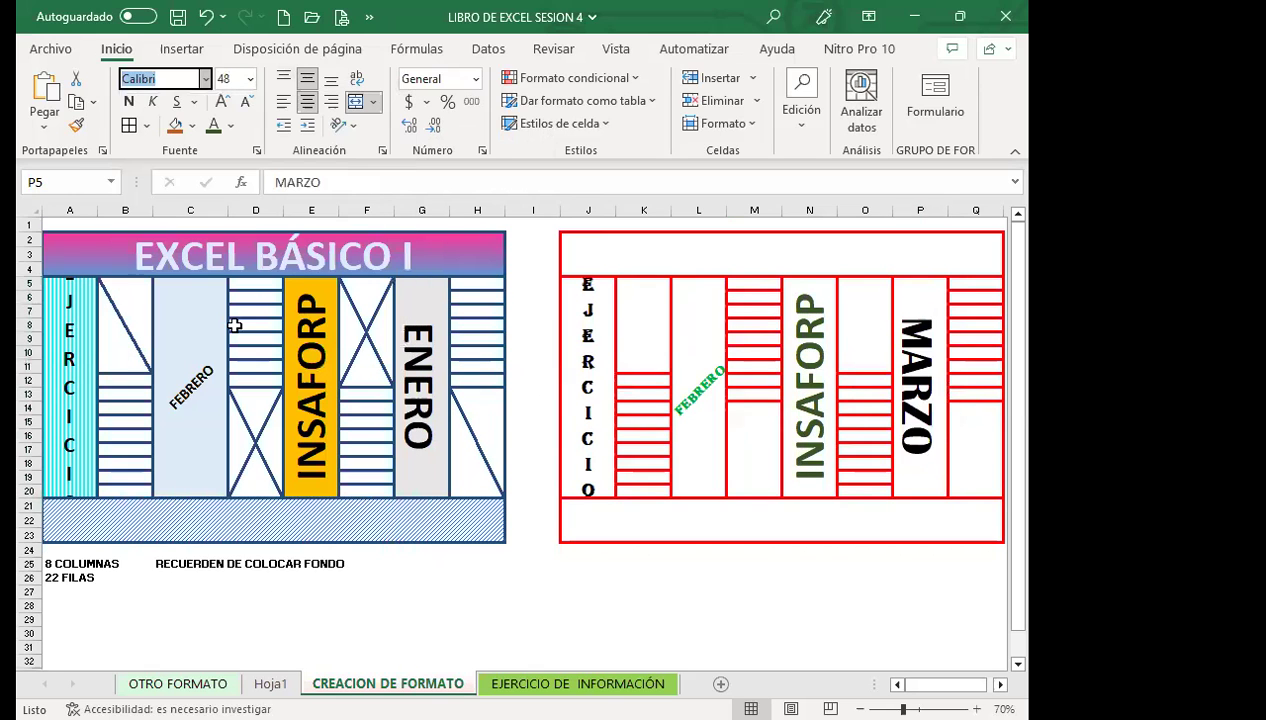
left_click(129, 102)
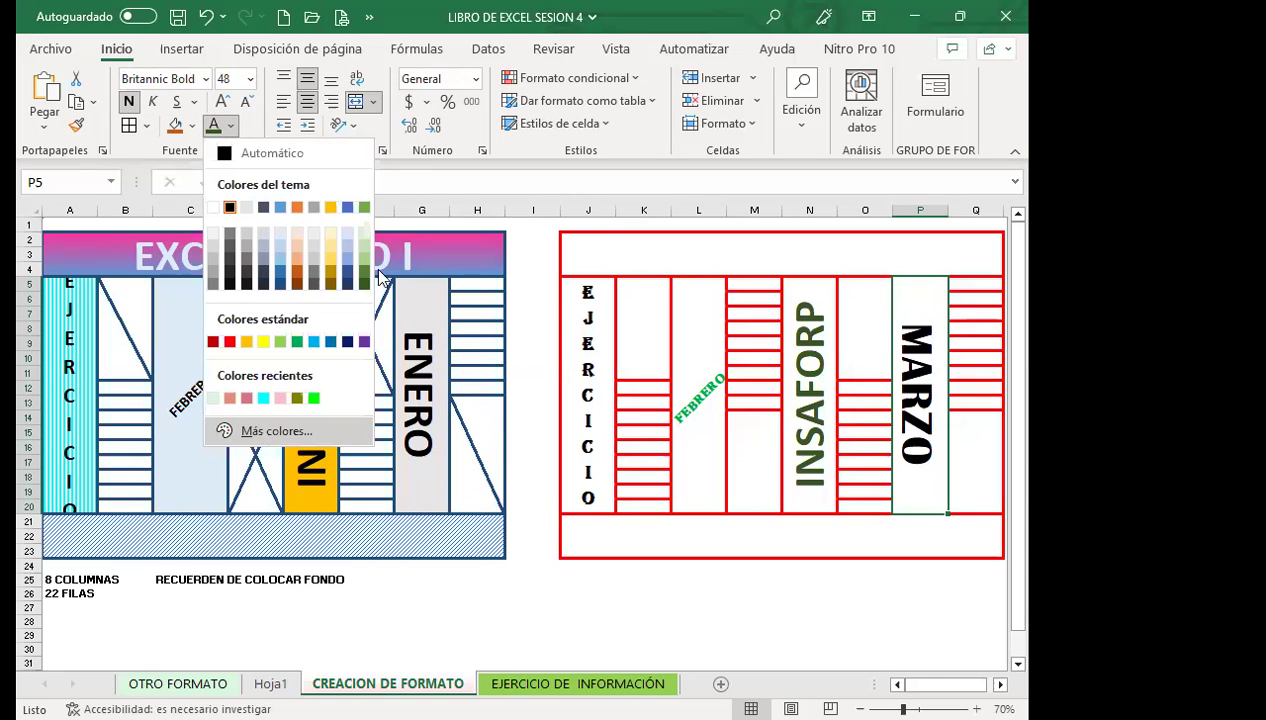
left_click(260, 430)
left_click(298, 387)
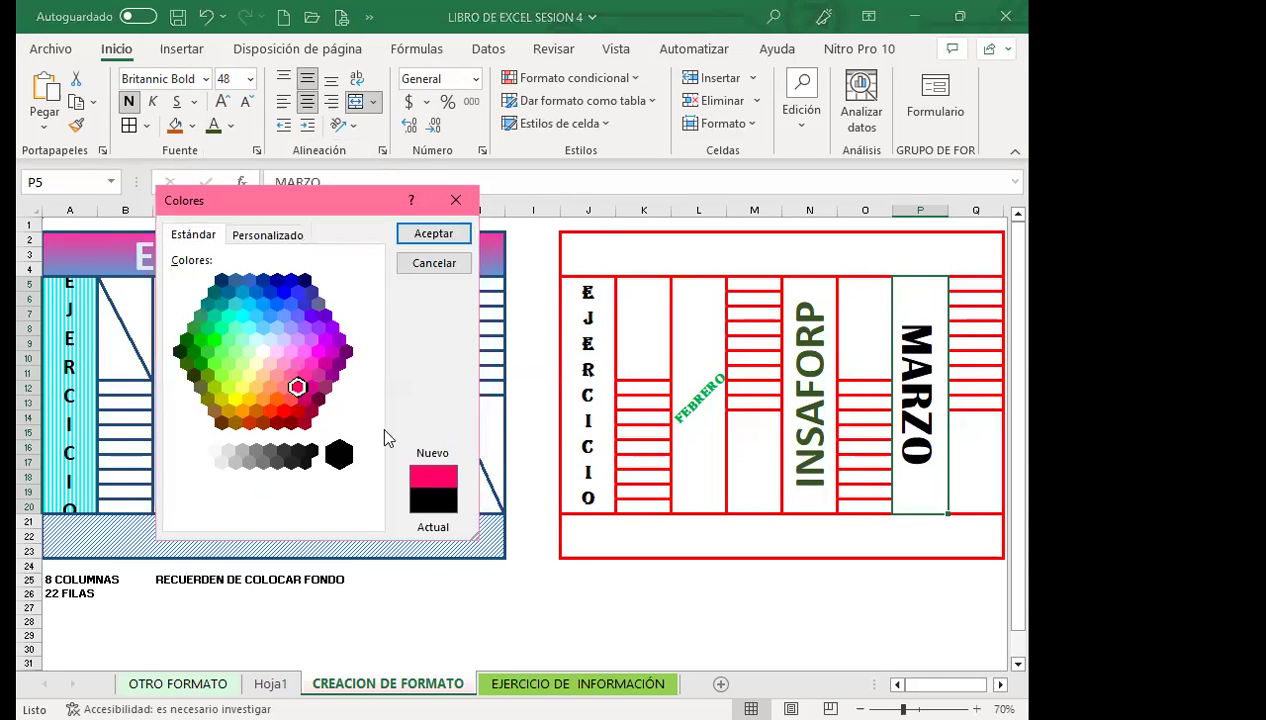
left_click(443, 234)
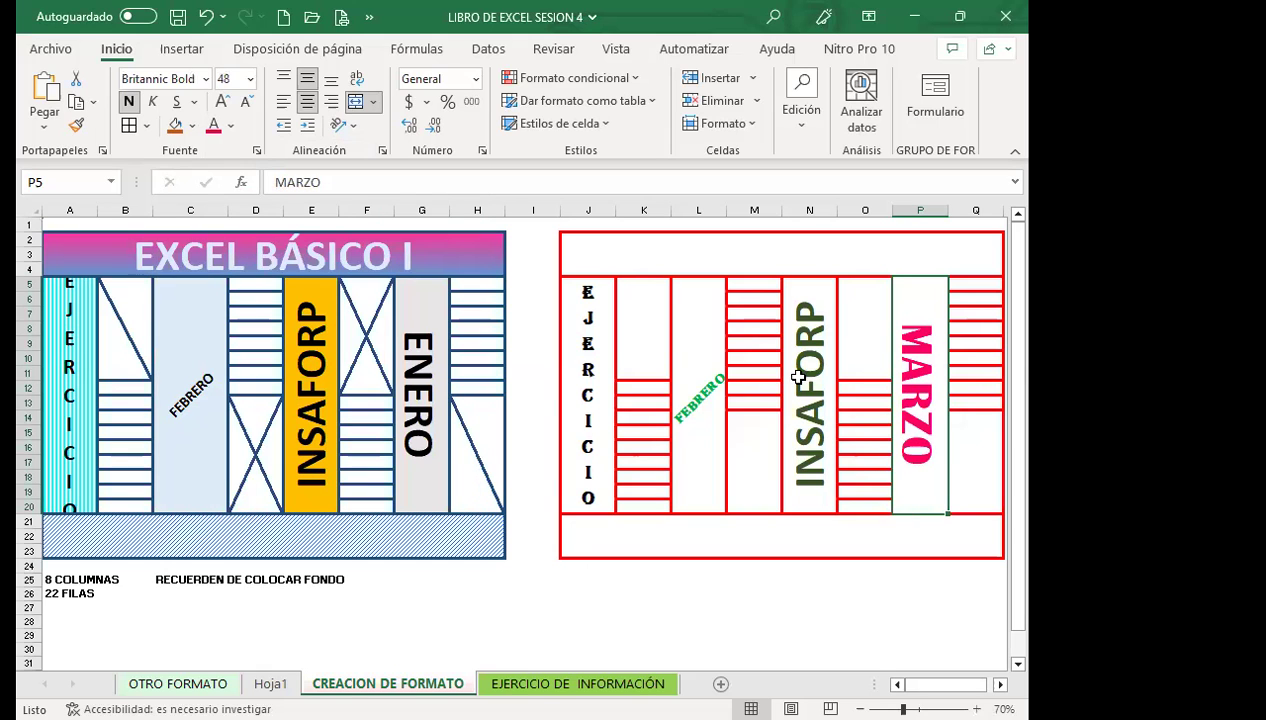
left_click(796, 257)
type("EL BPASICO I")
Step: Make the J2 title bold, vertically centred, at size 24
left_click(732, 367)
left_click(709, 260)
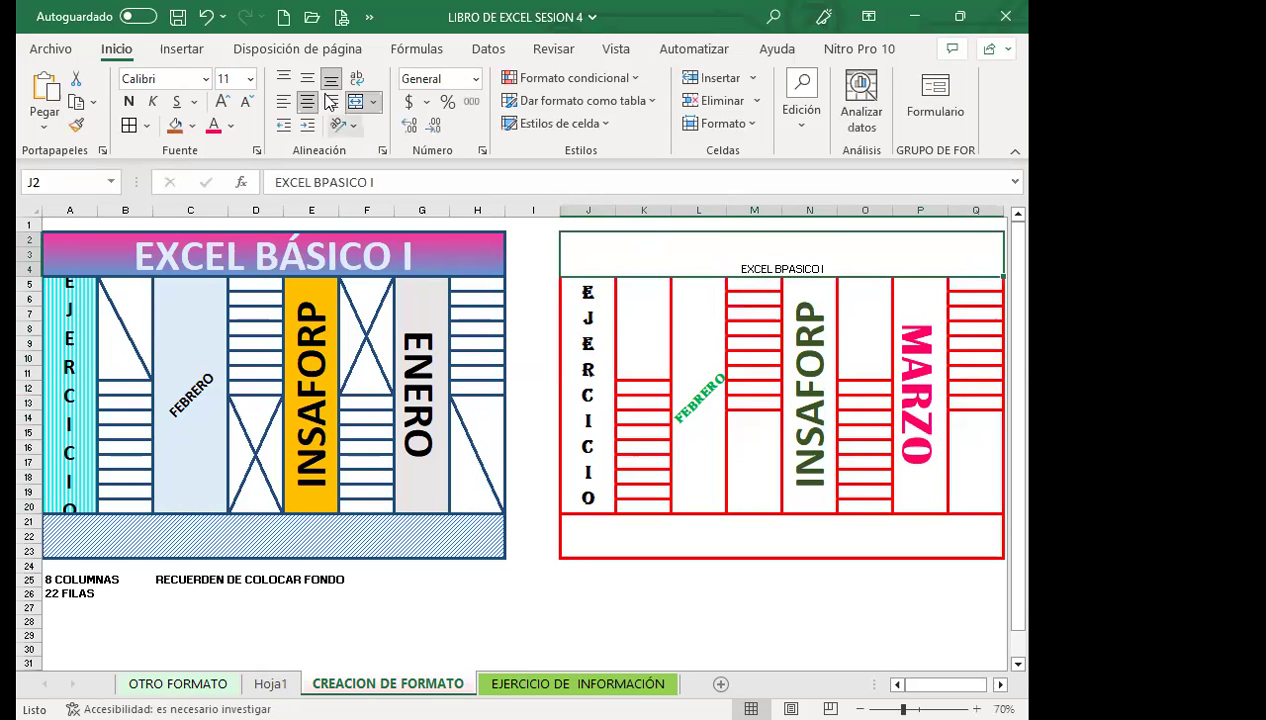
left_click(307, 78)
left_click(128, 101)
left_click(221, 102)
left_click(221, 102)
left_click(221, 102)
left_click(221, 102)
left_click(221, 102)
left_click(221, 102)
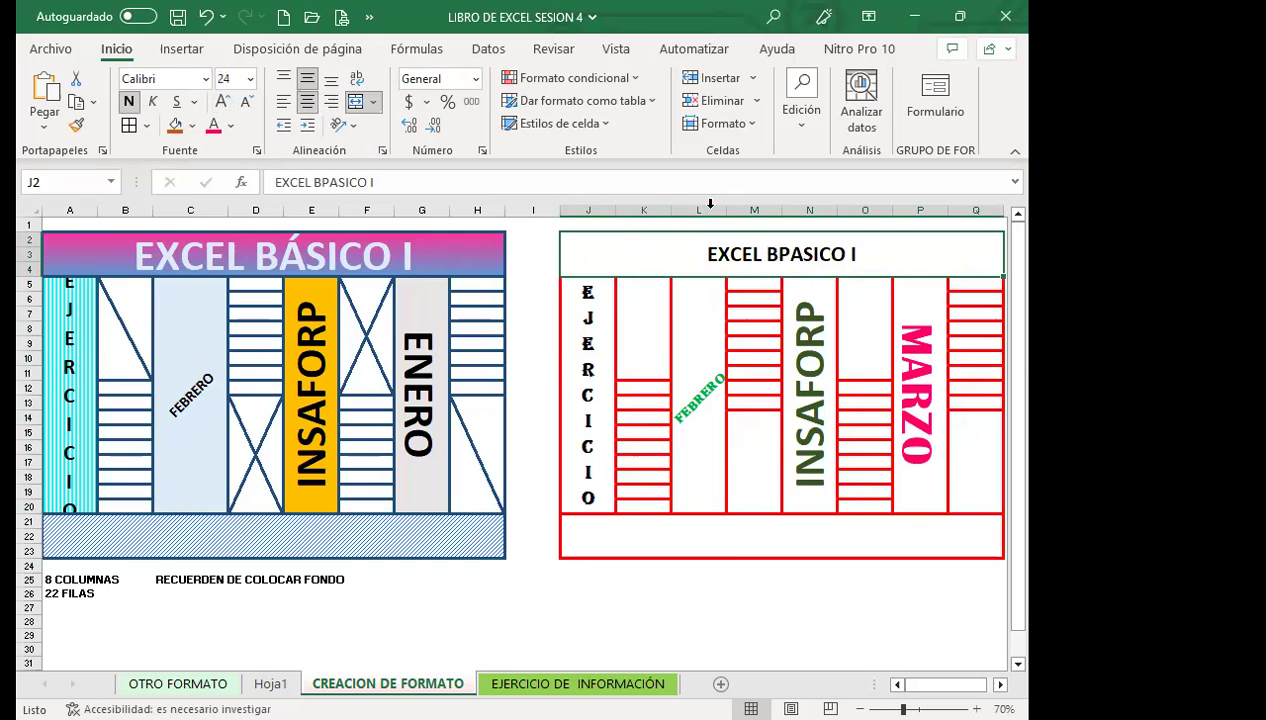
Step: Correct the title's typo so it reads EXCEL BÁSICO I
double_click(795, 254)
key("BackSpace")
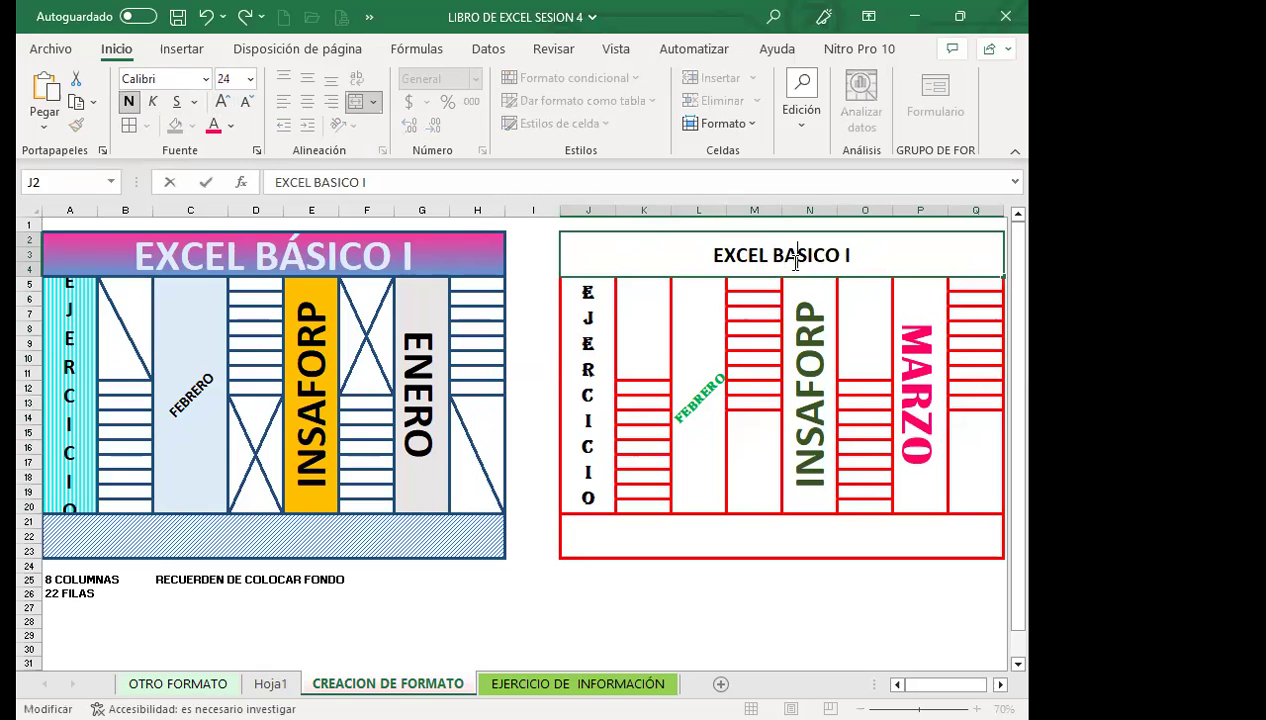
key("Delete")
type("Á")
left_click(603, 295)
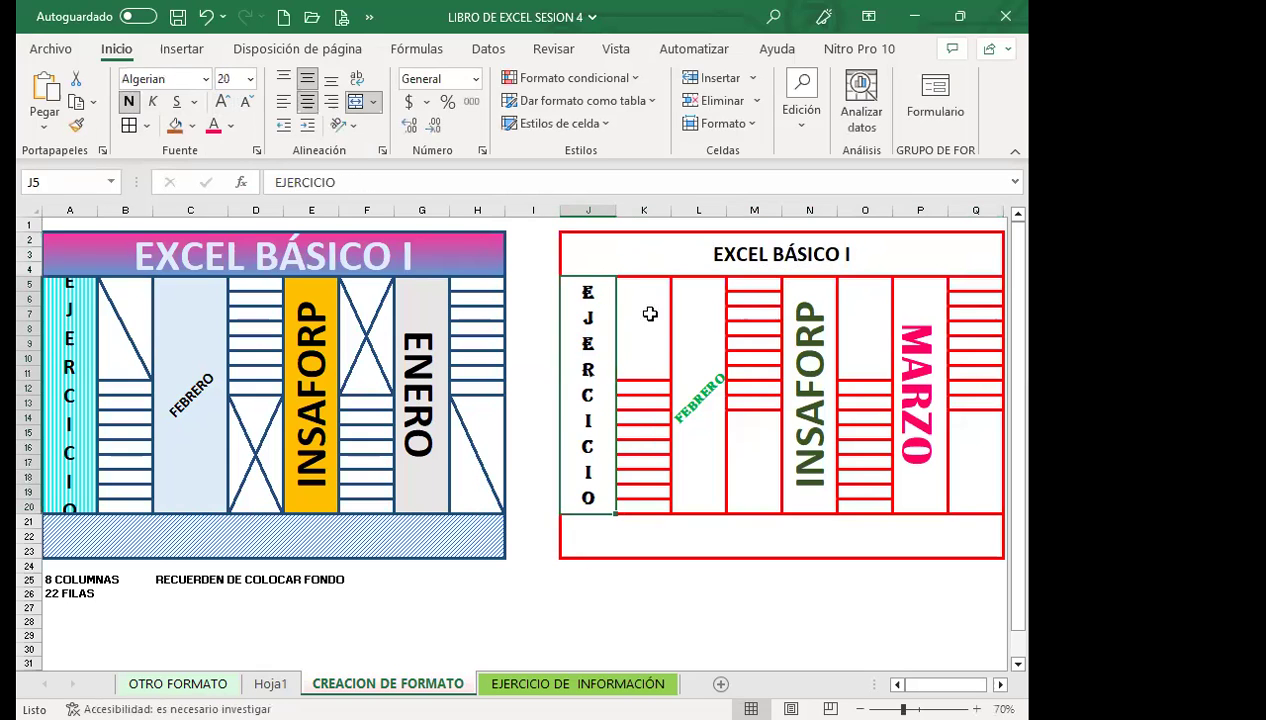
Step: Shade the red table's bottom band J21 light blue-grey
left_click(709, 523)
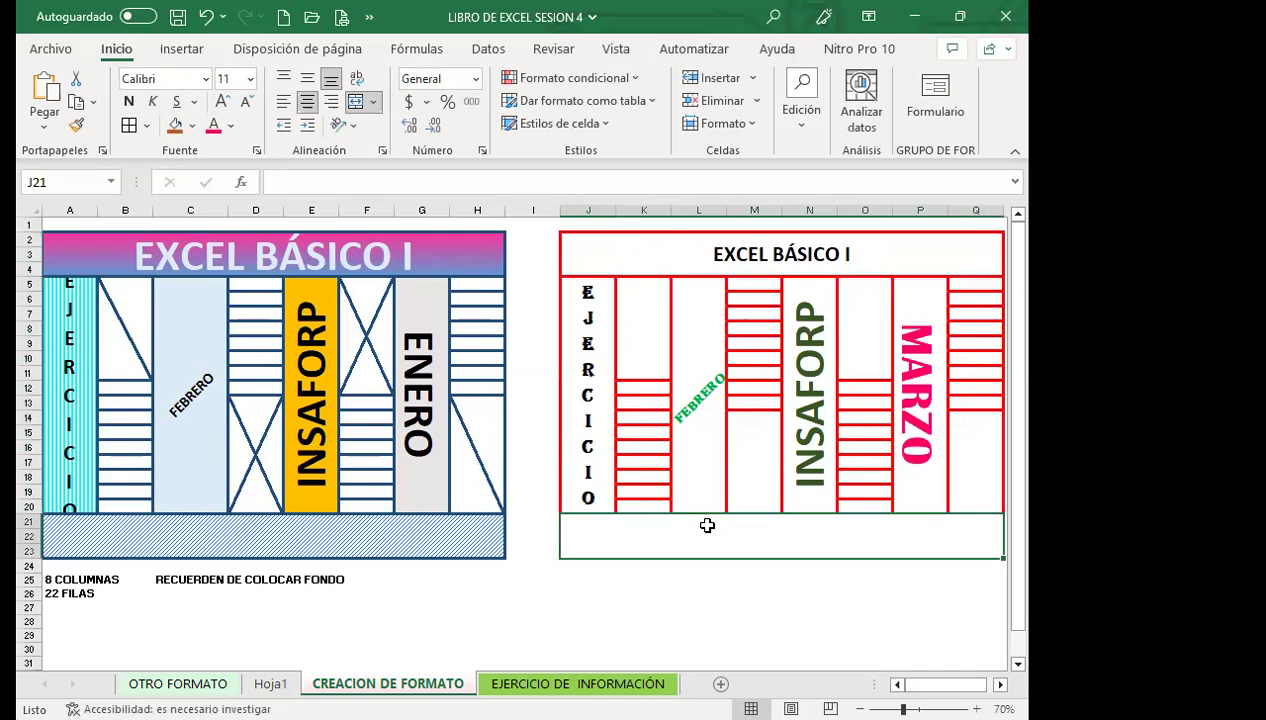
left_click(195, 126)
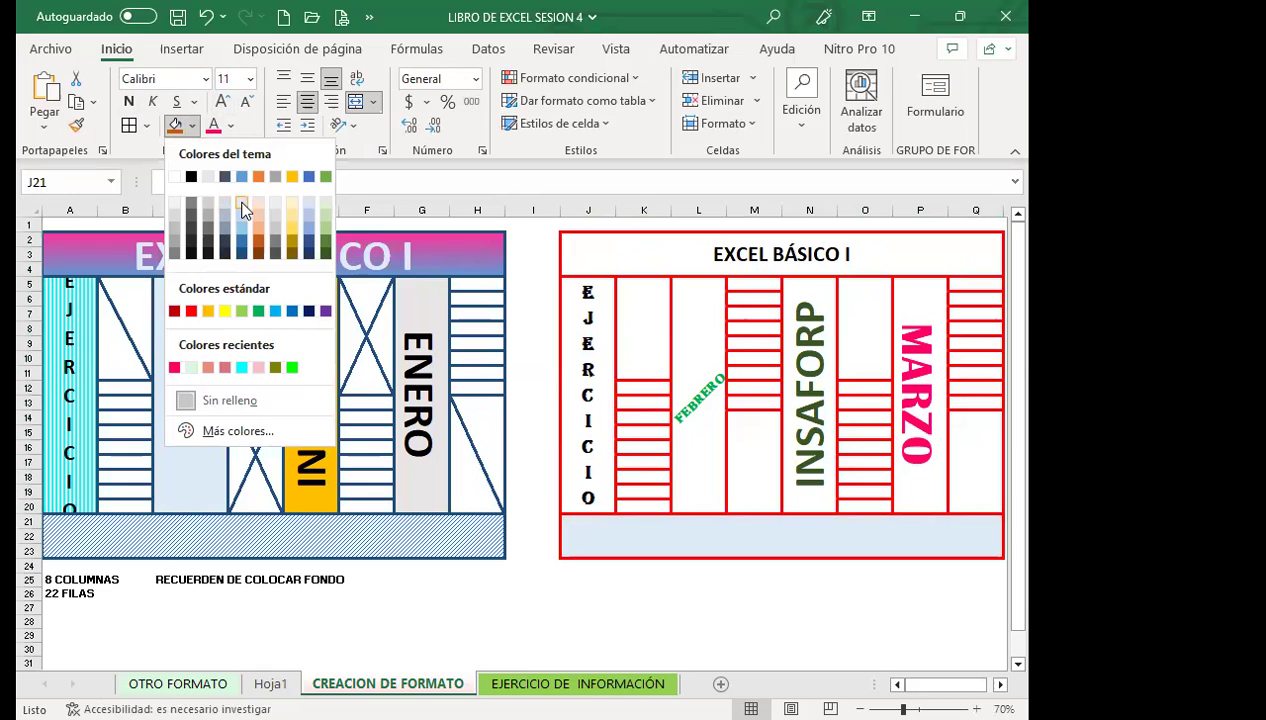
left_click(243, 204)
left_click(763, 578)
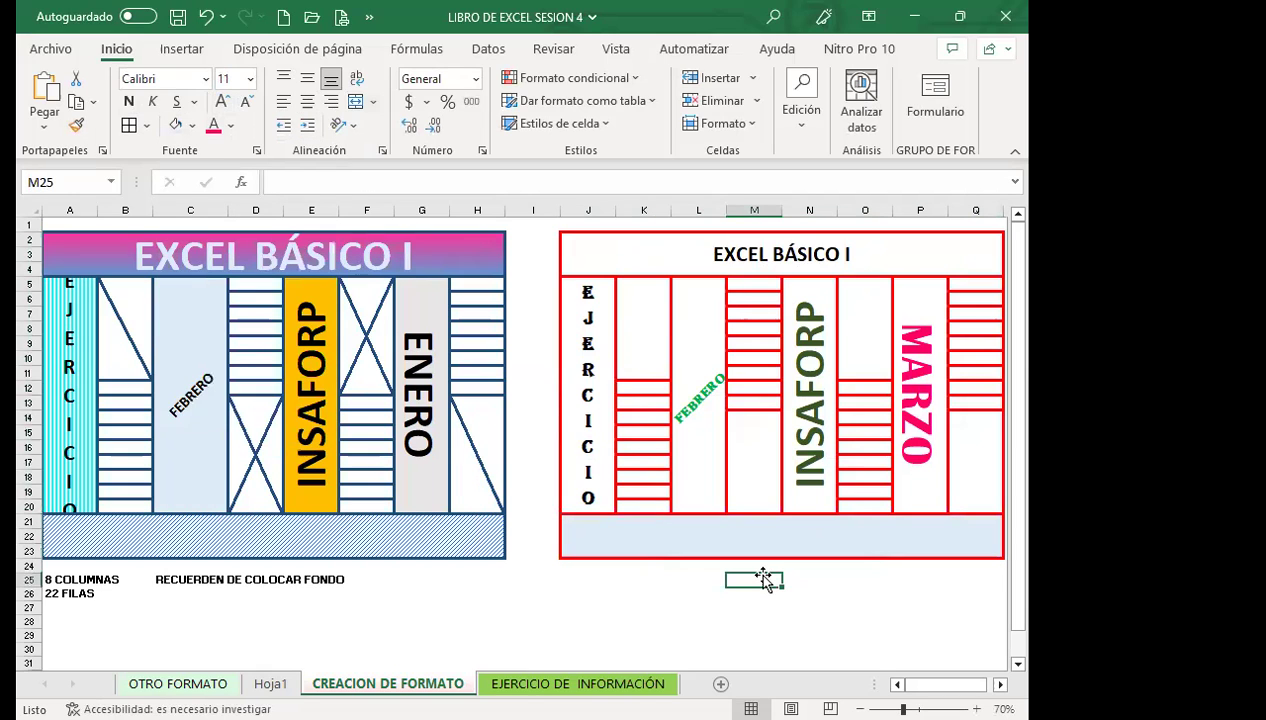
left_click(764, 521)
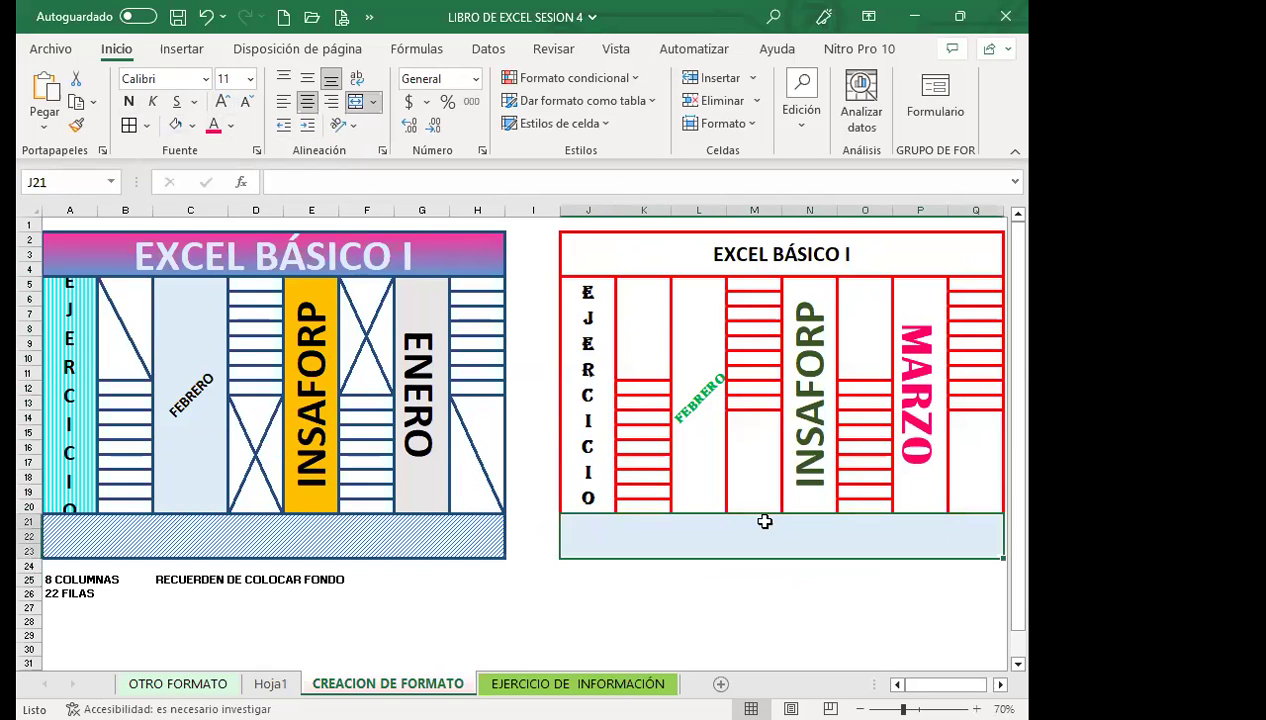
left_click(660, 252)
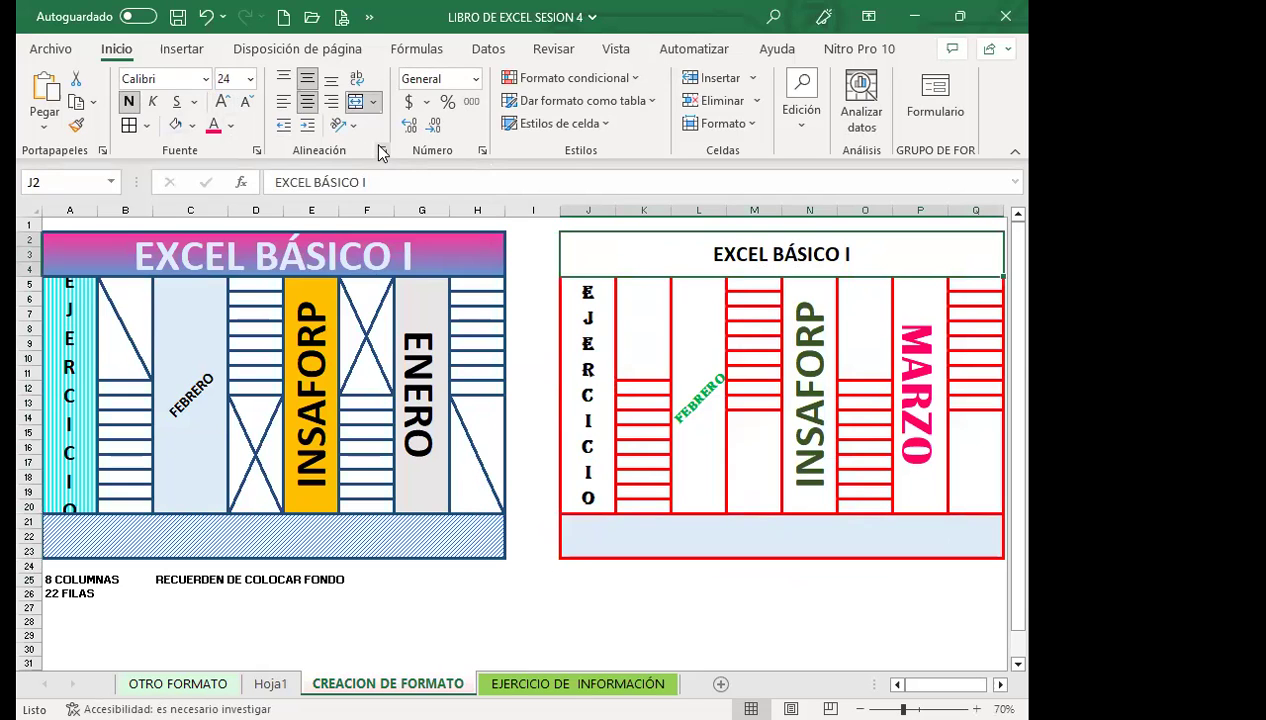
Step: Give the title band a two-colour gradient fill from light pink to cyan
left_click(381, 152)
left_click(268, 174)
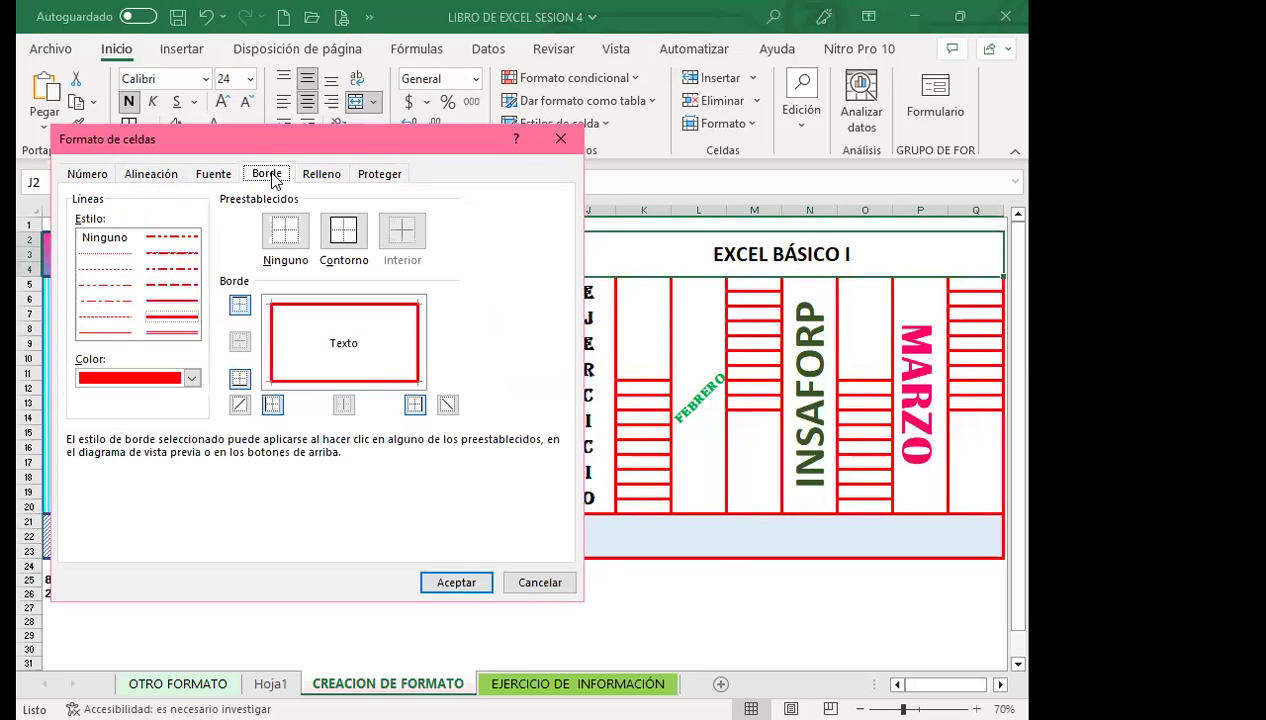
left_click(322, 174)
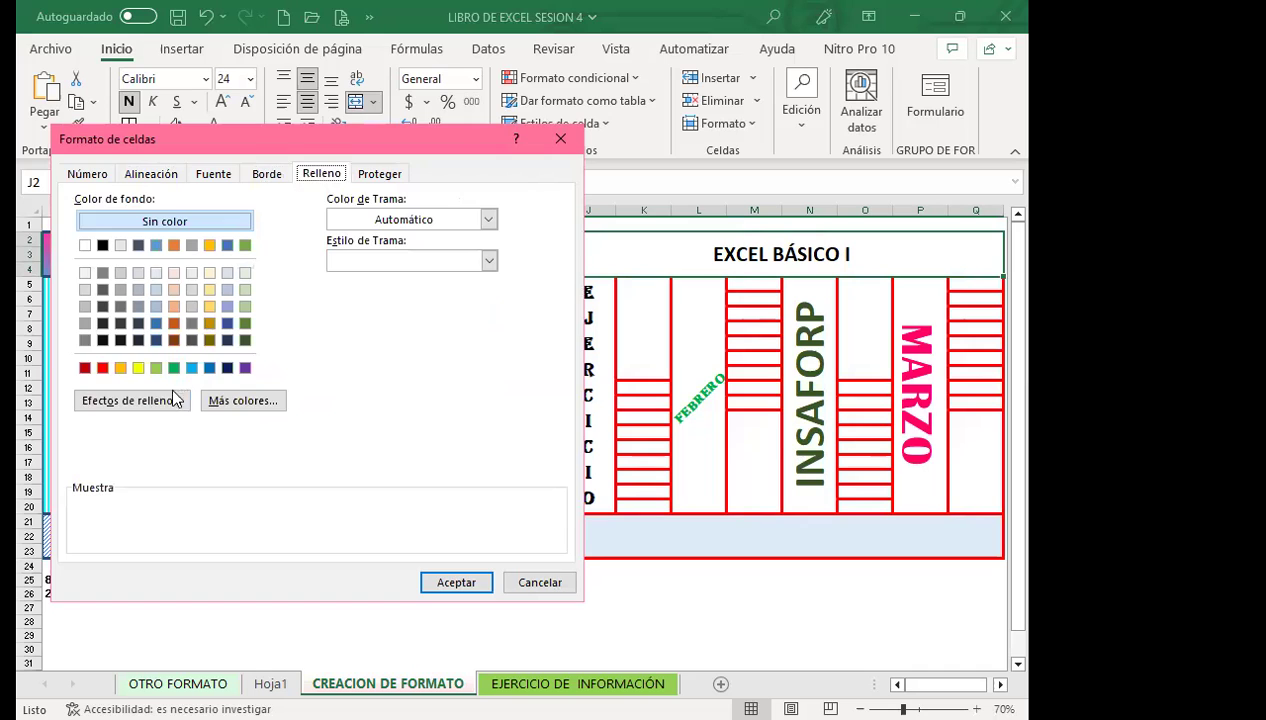
key("alt+e")
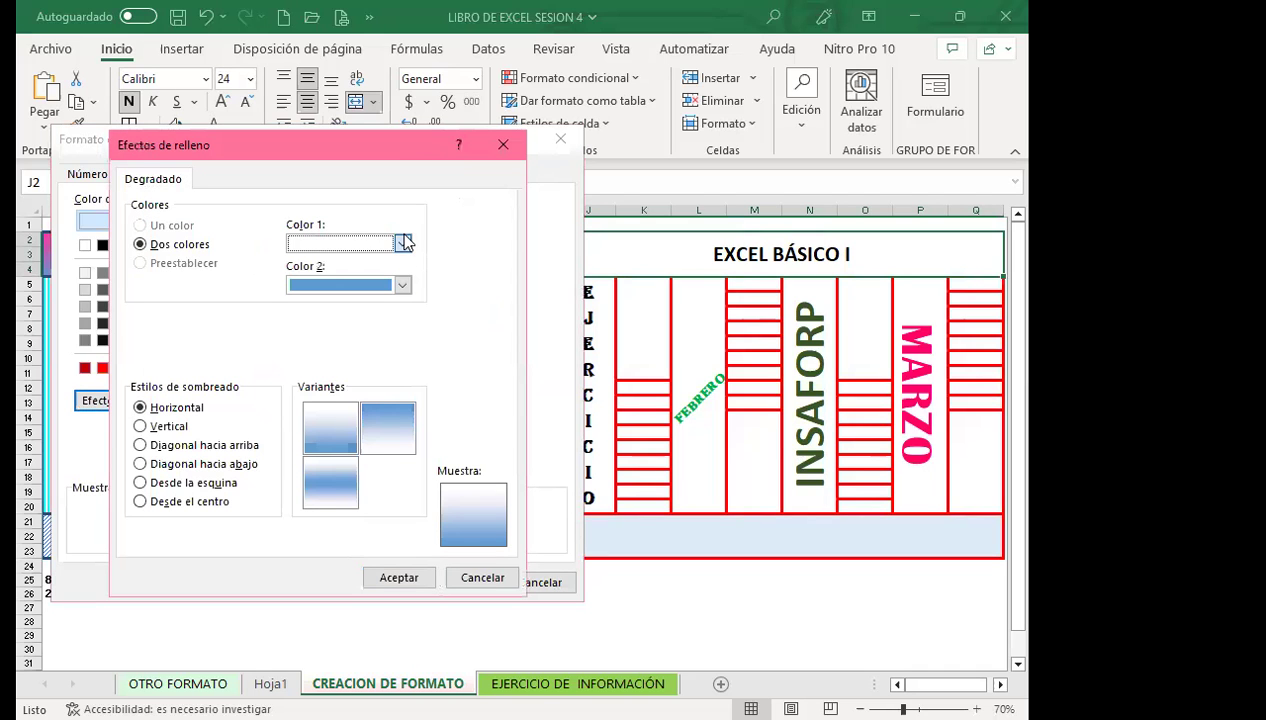
left_click(402, 243)
left_click(380, 484)
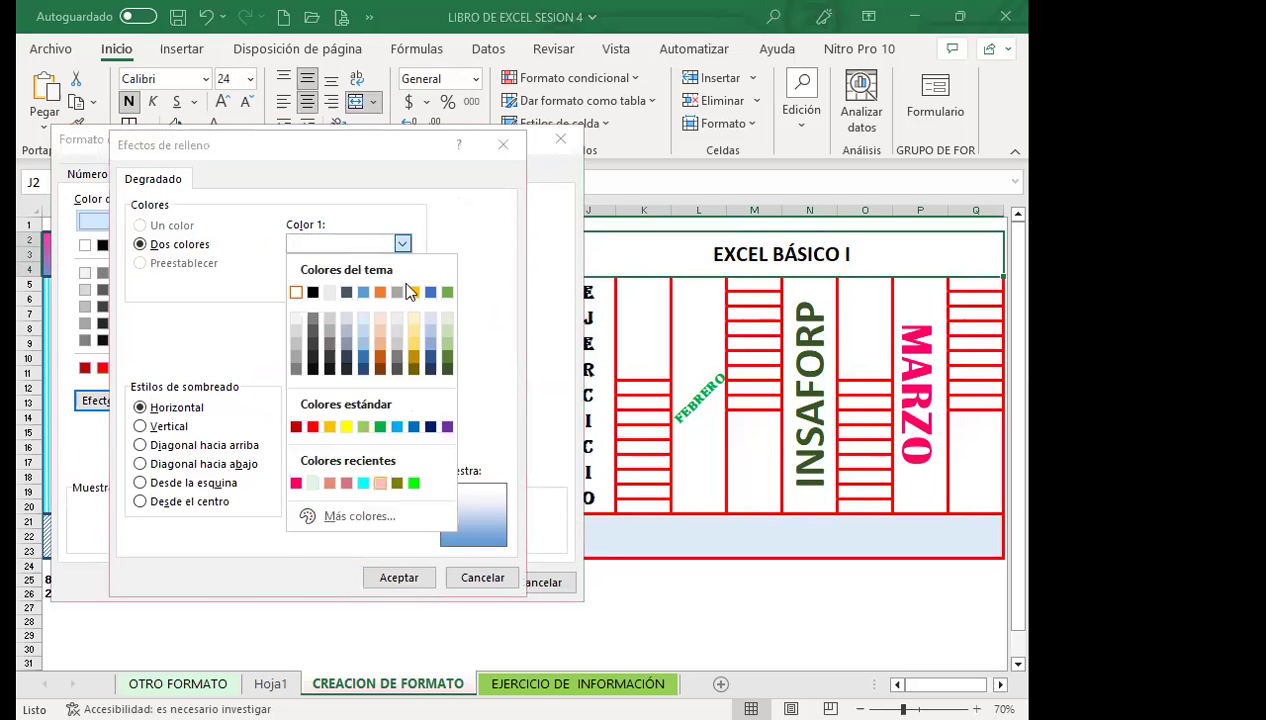
left_click(402, 284)
left_click(380, 524)
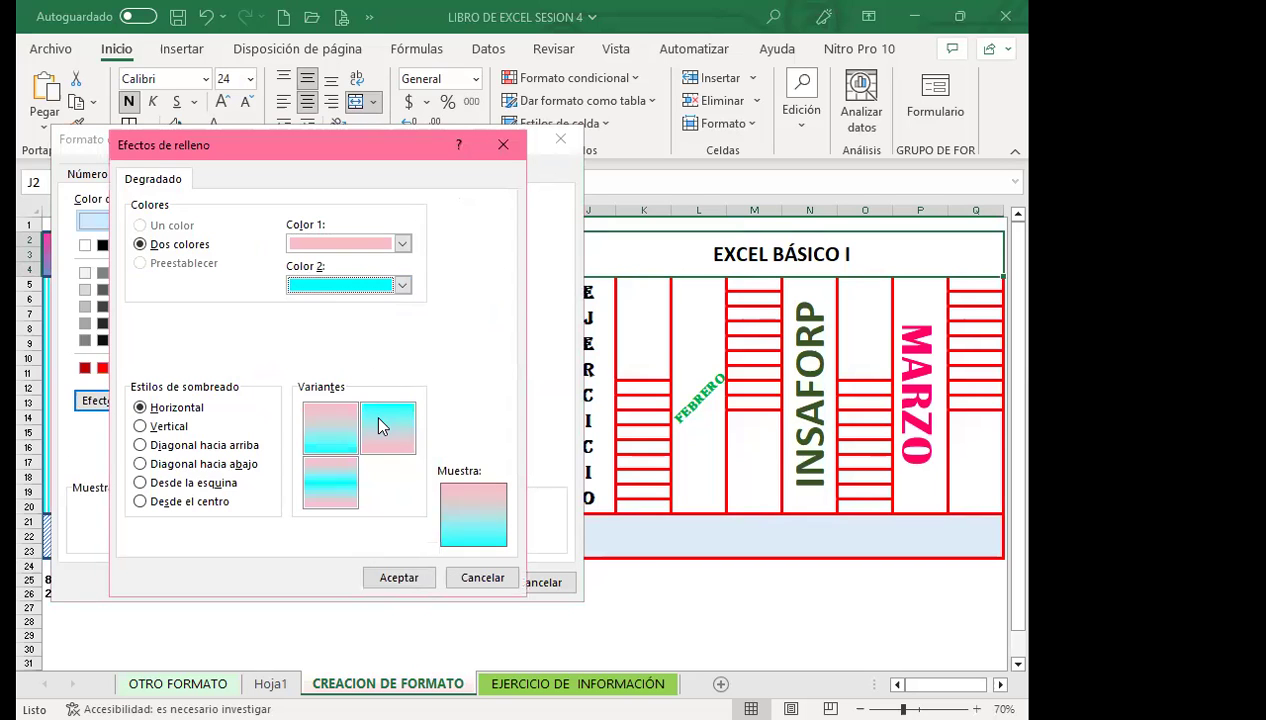
left_click(400, 578)
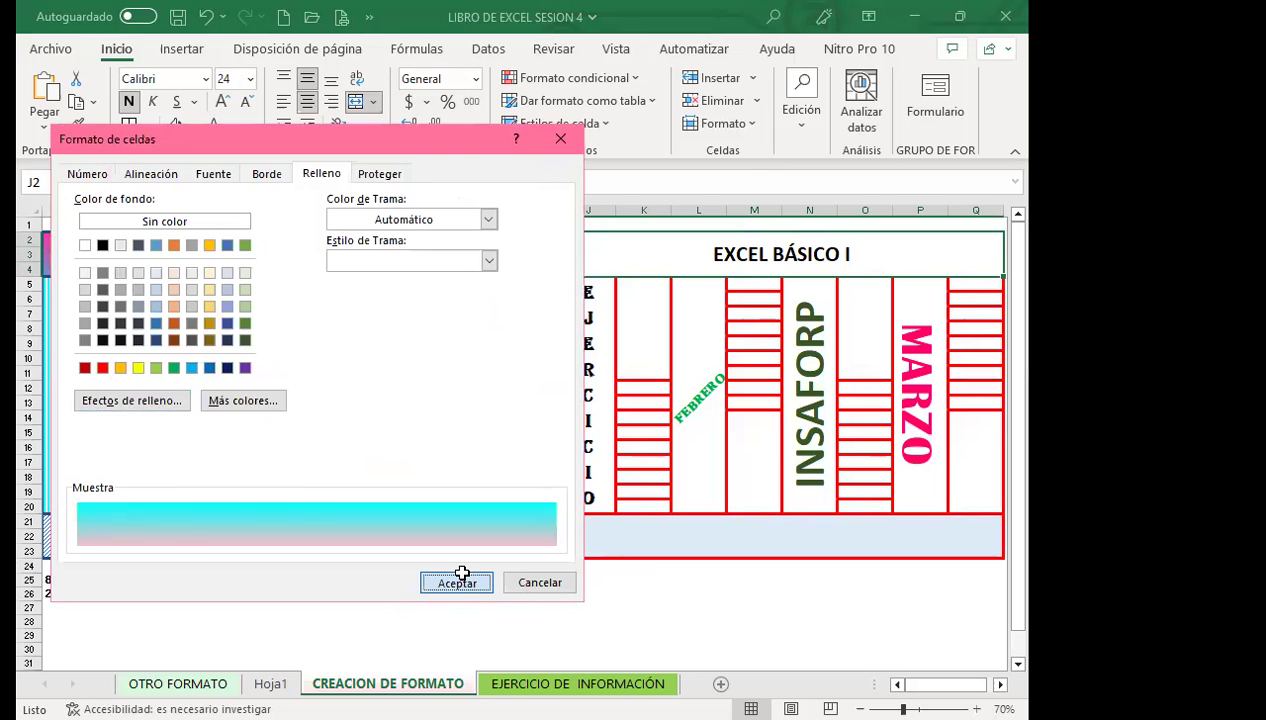
left_click(458, 580)
left_click(672, 536)
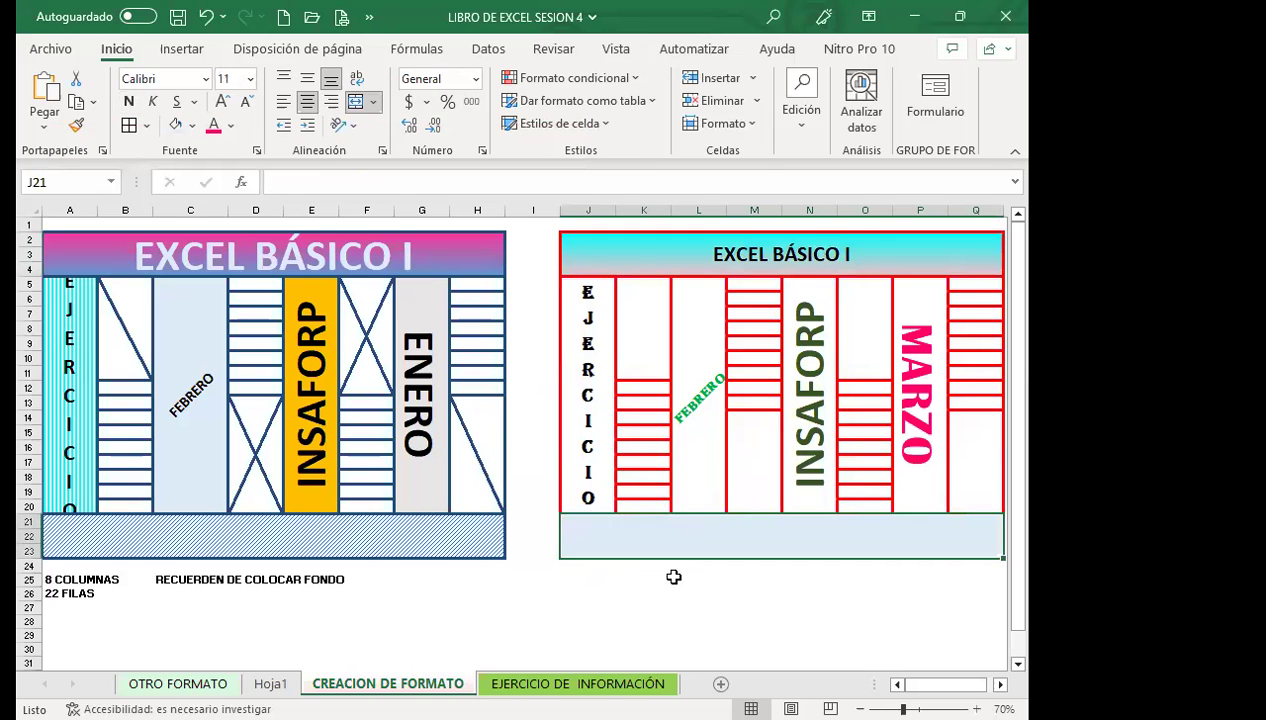
Step: Apply a fine green dotted fill pattern to the bottom band
left_click(383, 152)
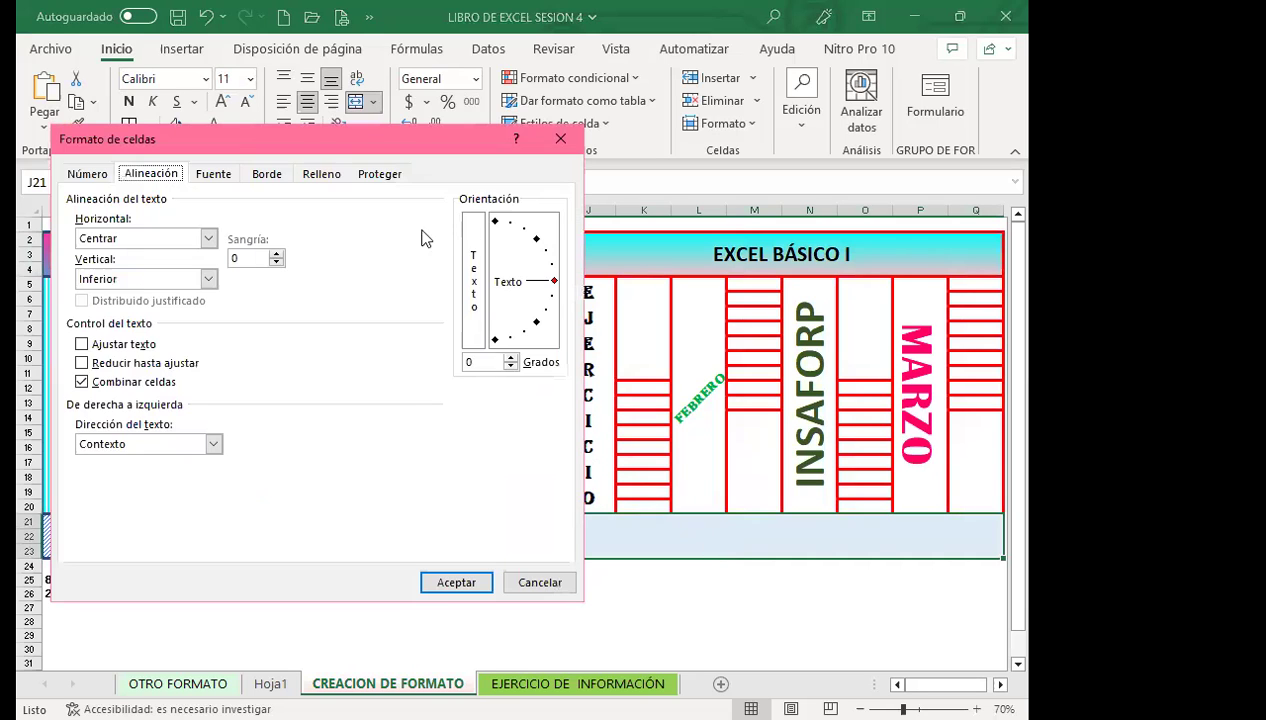
left_click(267, 174)
left_click(312, 180)
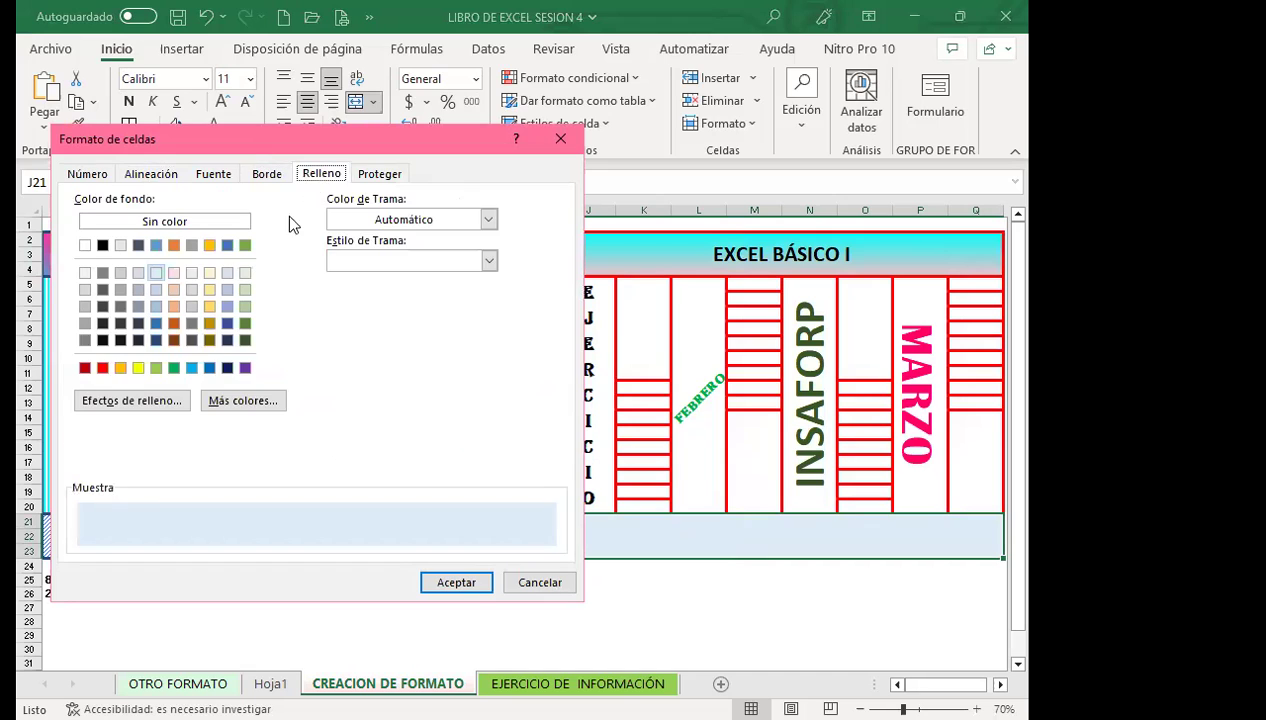
left_click(488, 220)
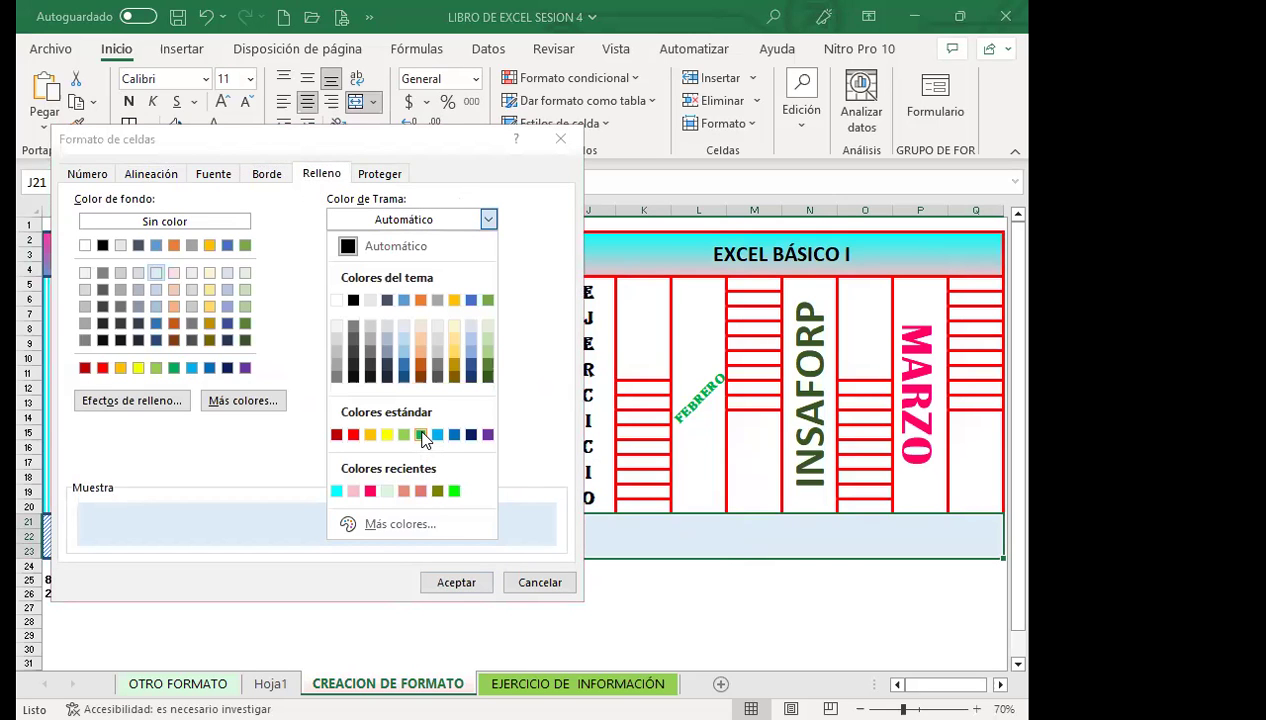
left_click(421, 434)
left_click(488, 261)
left_click(367, 332)
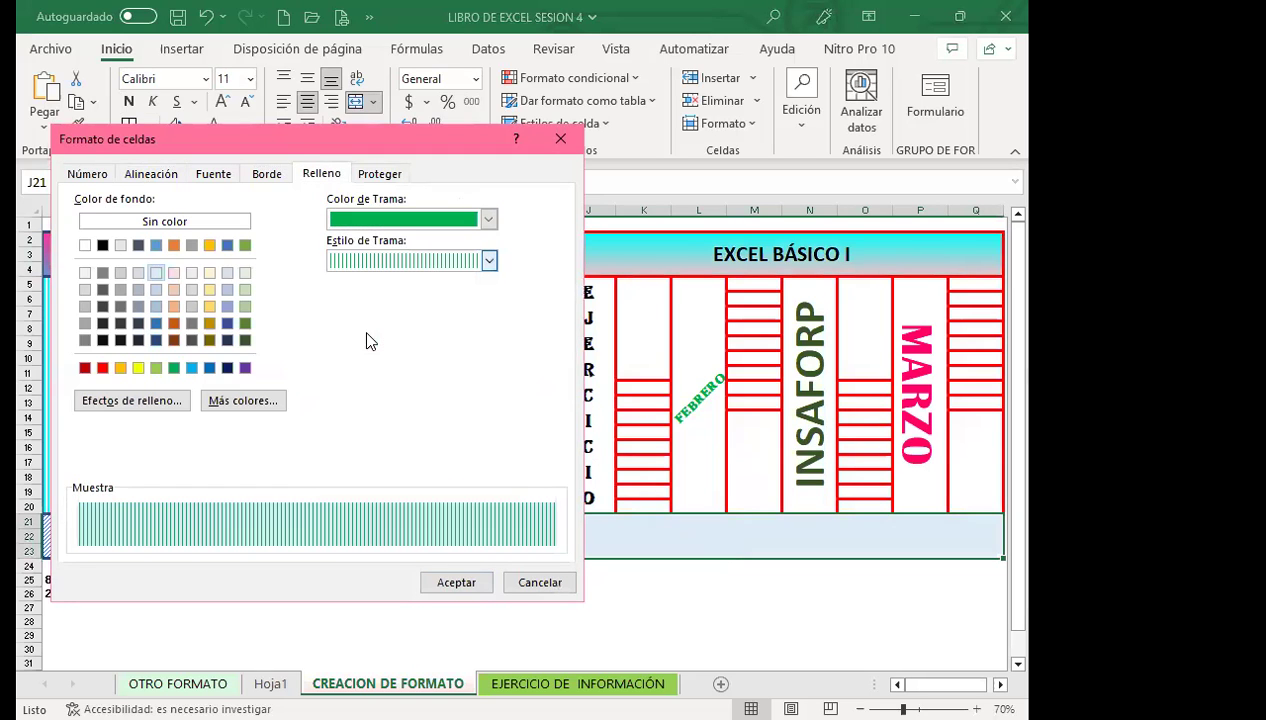
left_click(488, 261)
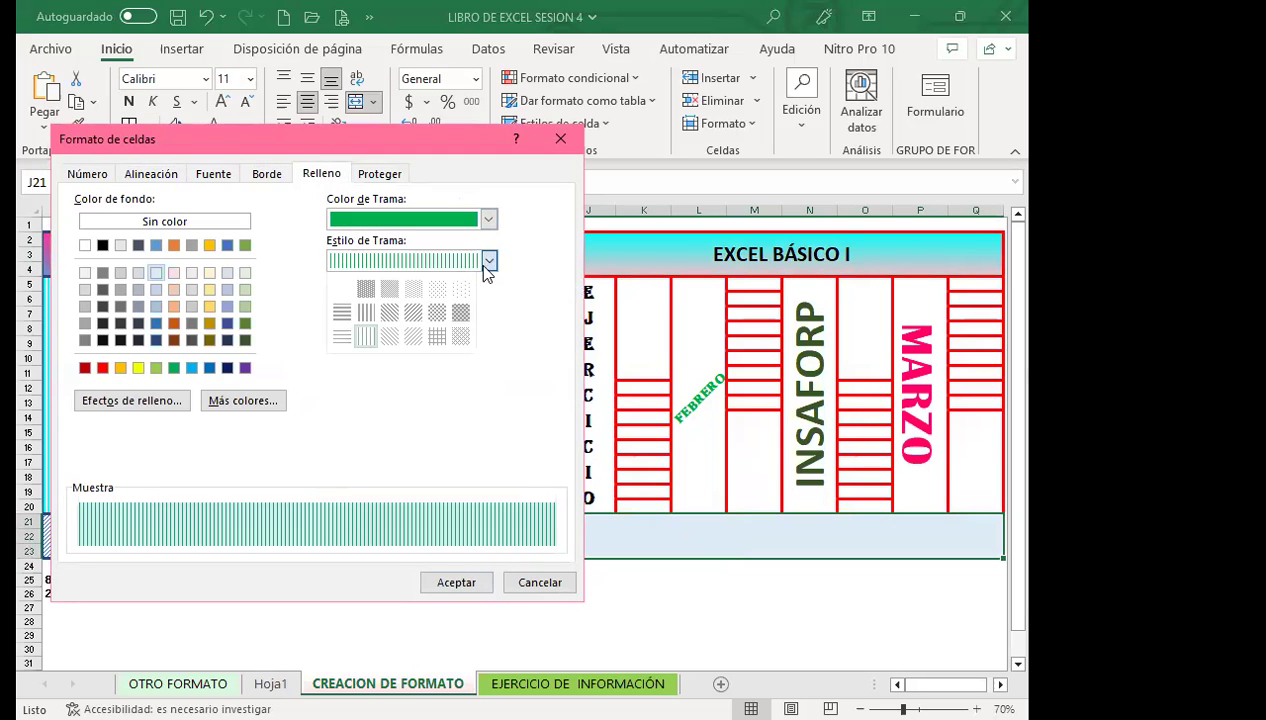
left_click(342, 337)
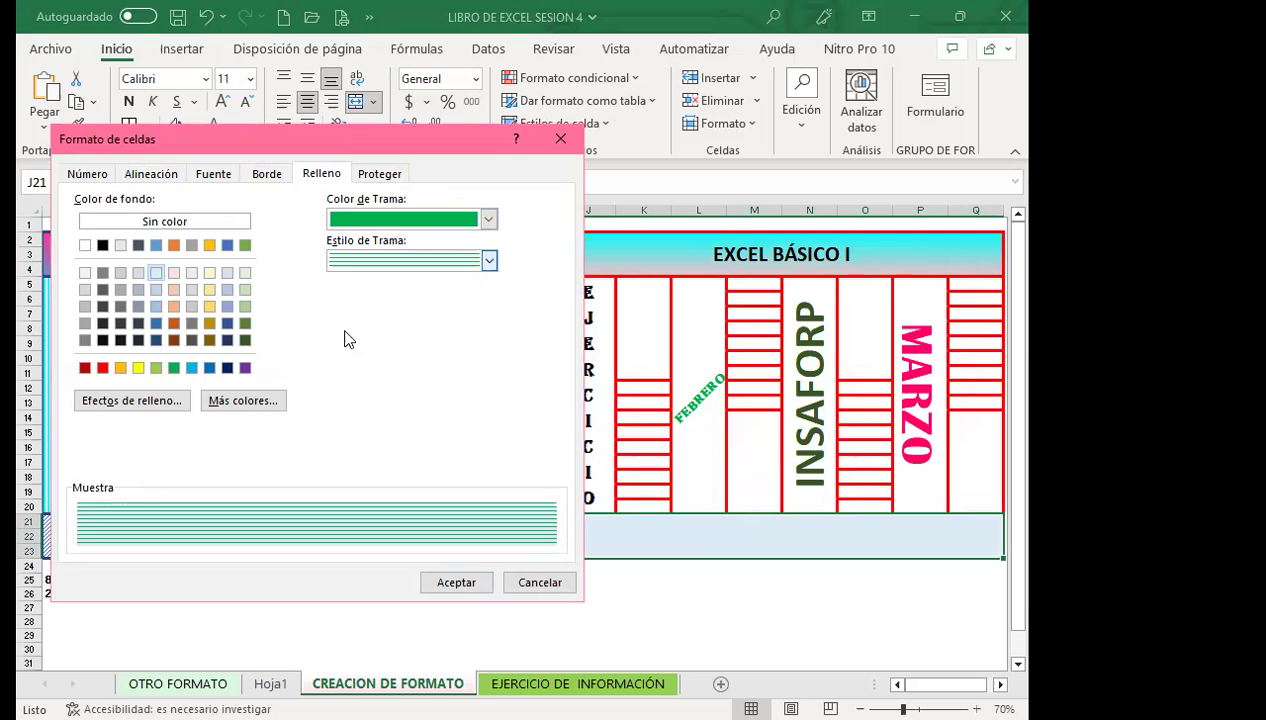
left_click(490, 262)
left_click(466, 289)
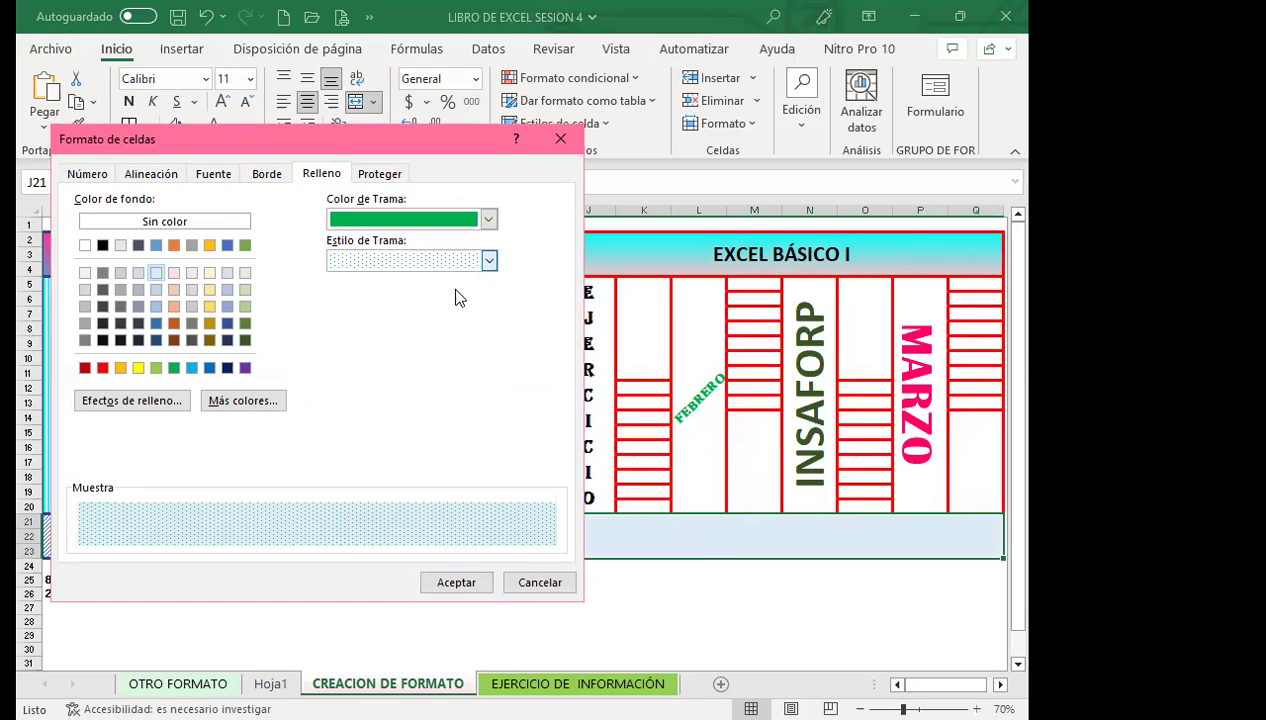
left_click(460, 583)
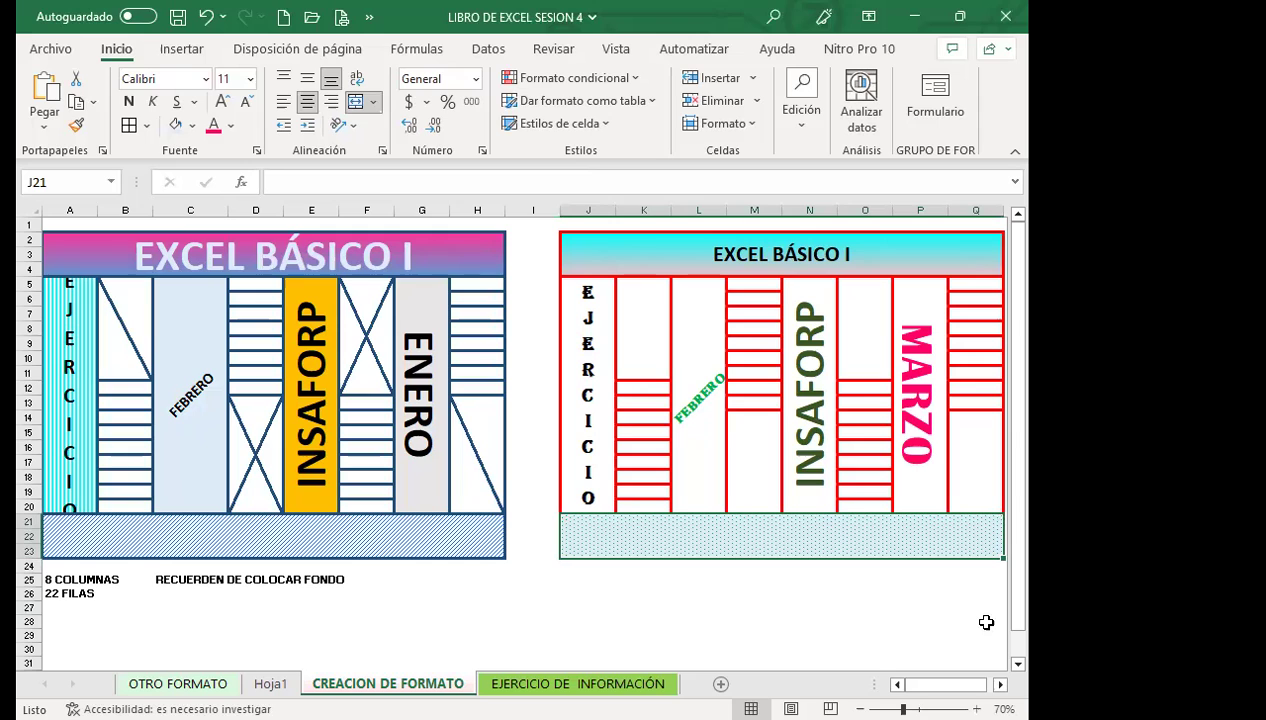
Step: Change the bottom band's dotted pattern colour to black
left_click(381, 151)
left_click(321, 174)
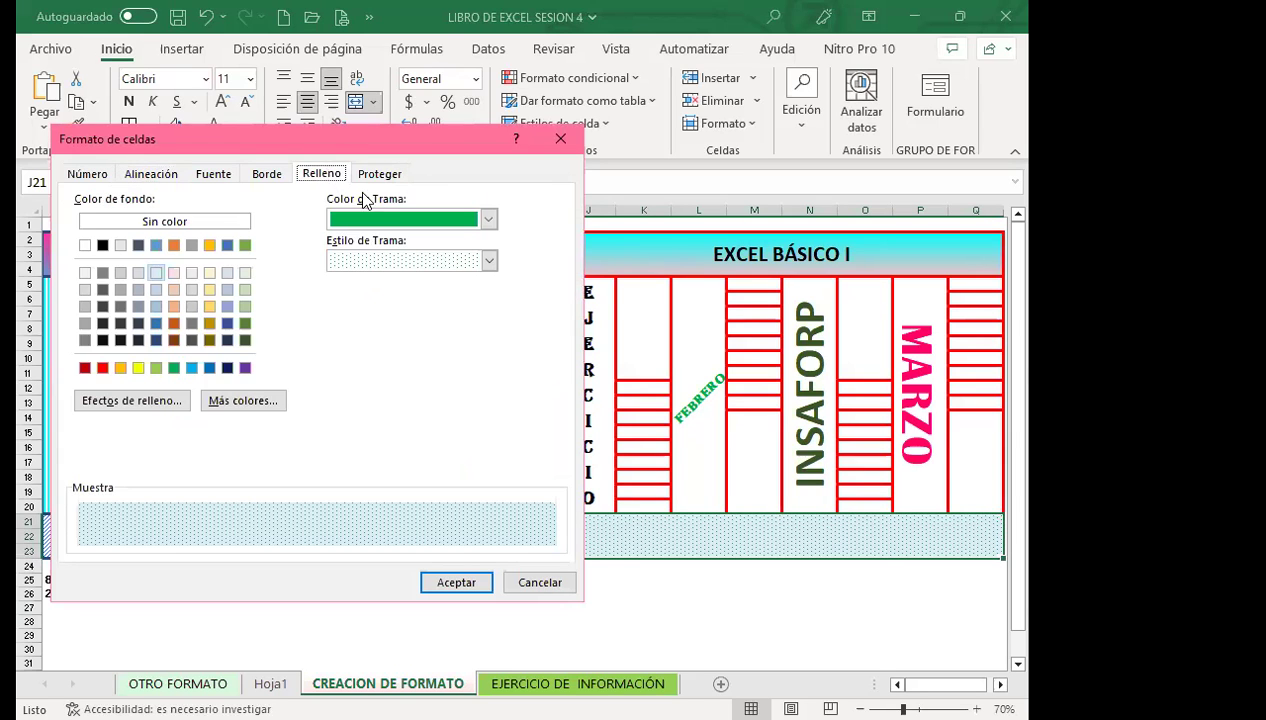
left_click(488, 219)
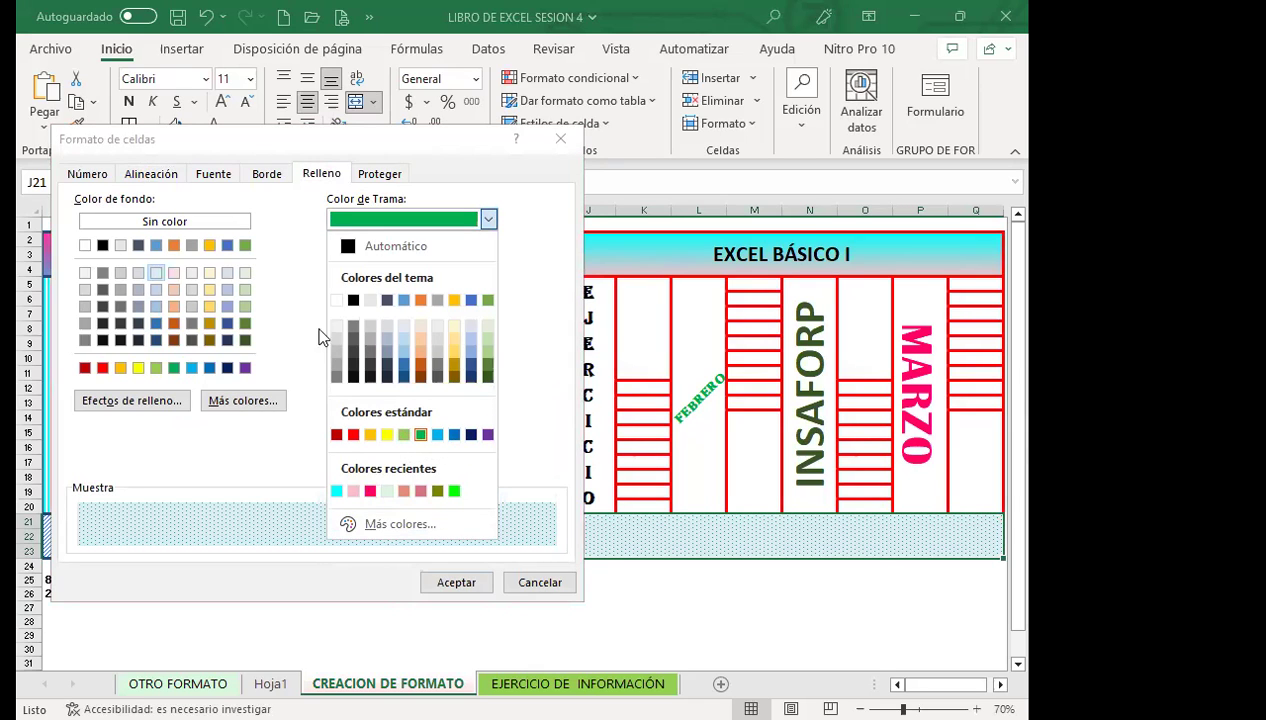
left_click(353, 300)
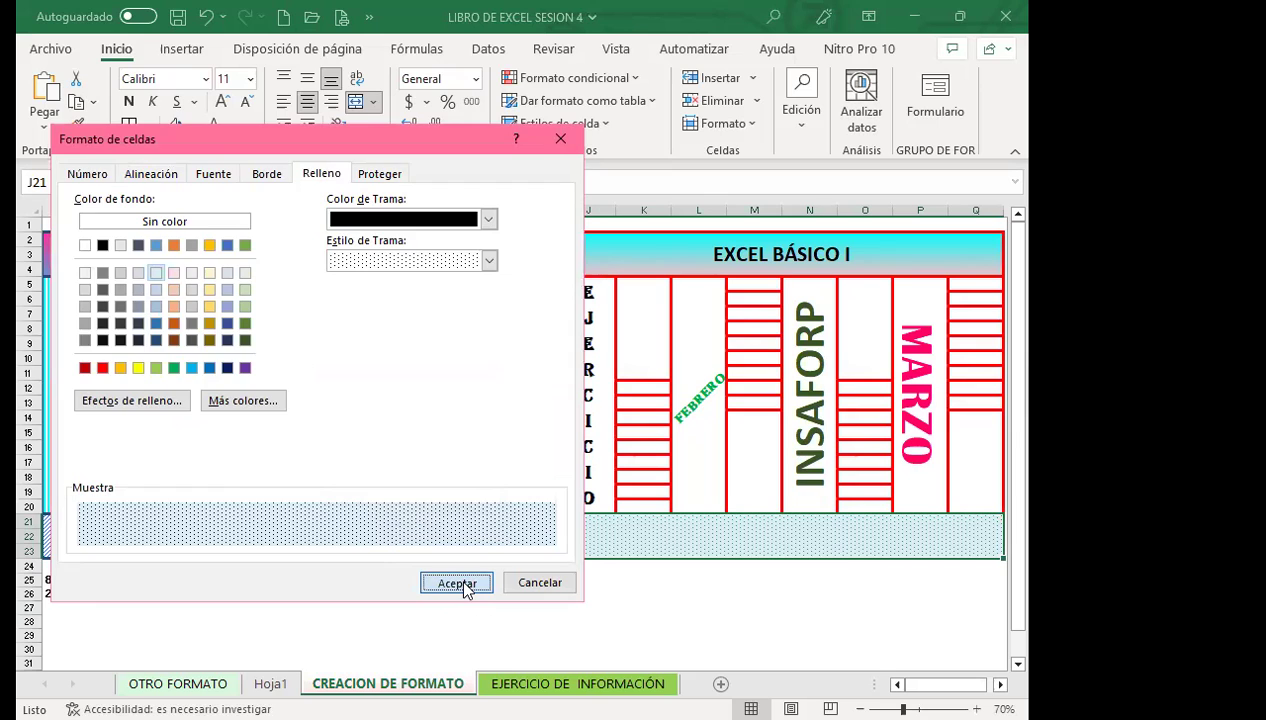
left_click(462, 583)
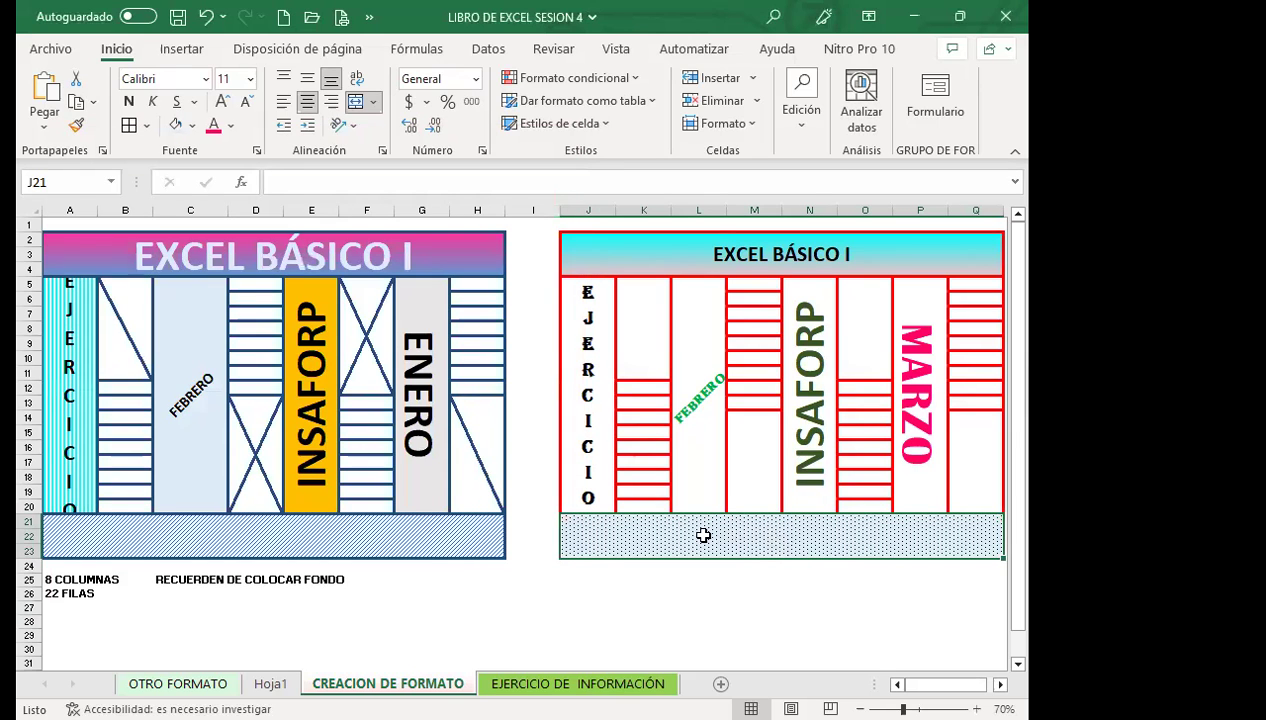
left_click(695, 363)
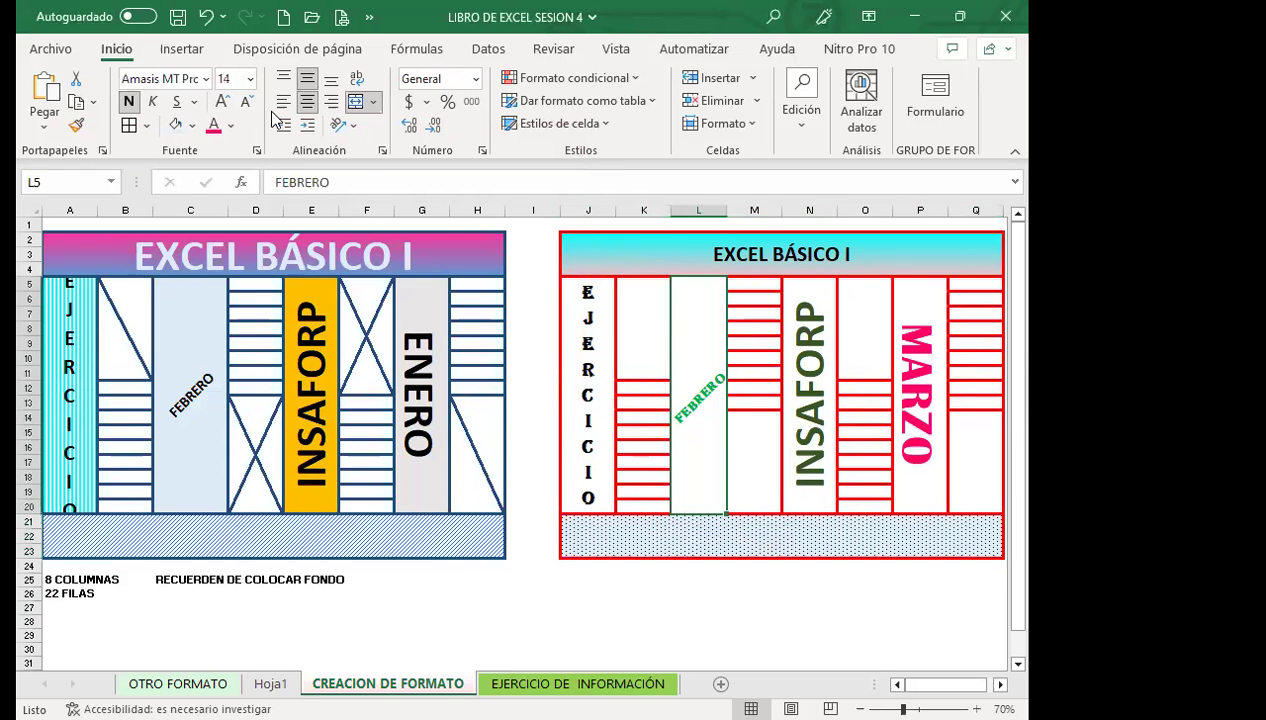
Step: Fill FEBRERO's column light orange and INSAFORP's column a custom yellow-green (#C2CF13)
left_click(192, 130)
left_click(294, 212)
left_click(788, 364)
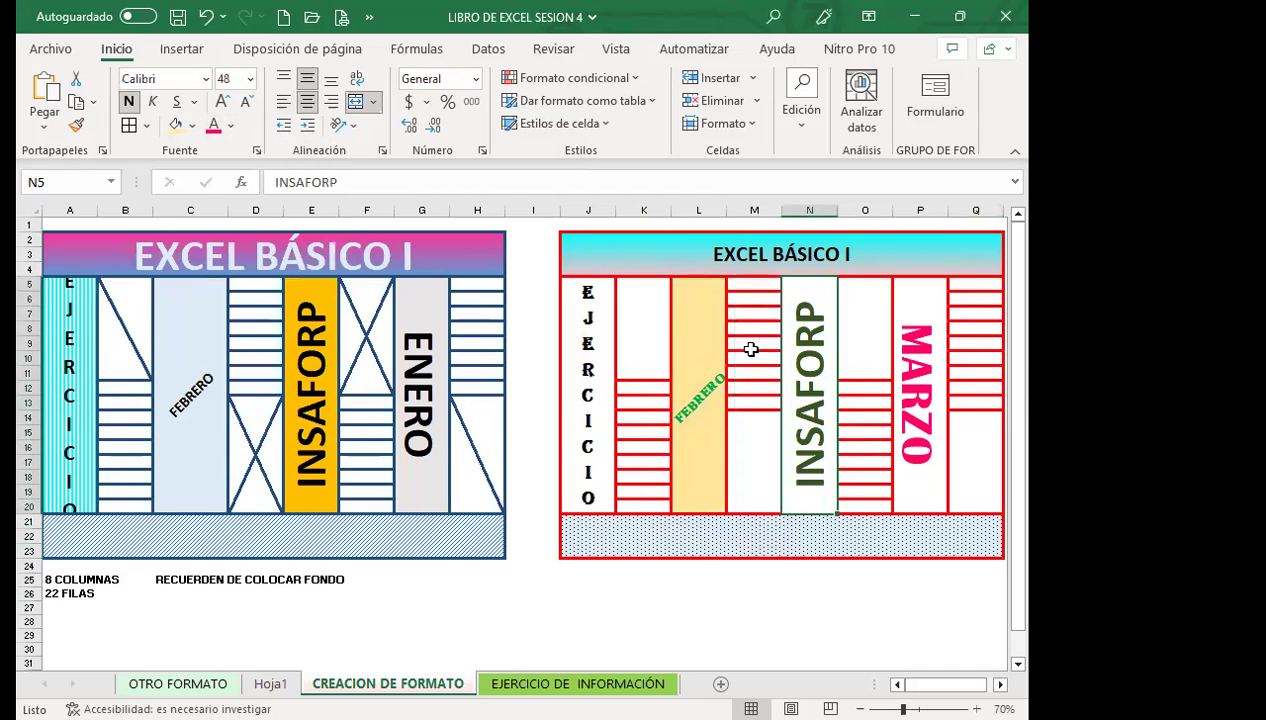
left_click(193, 136)
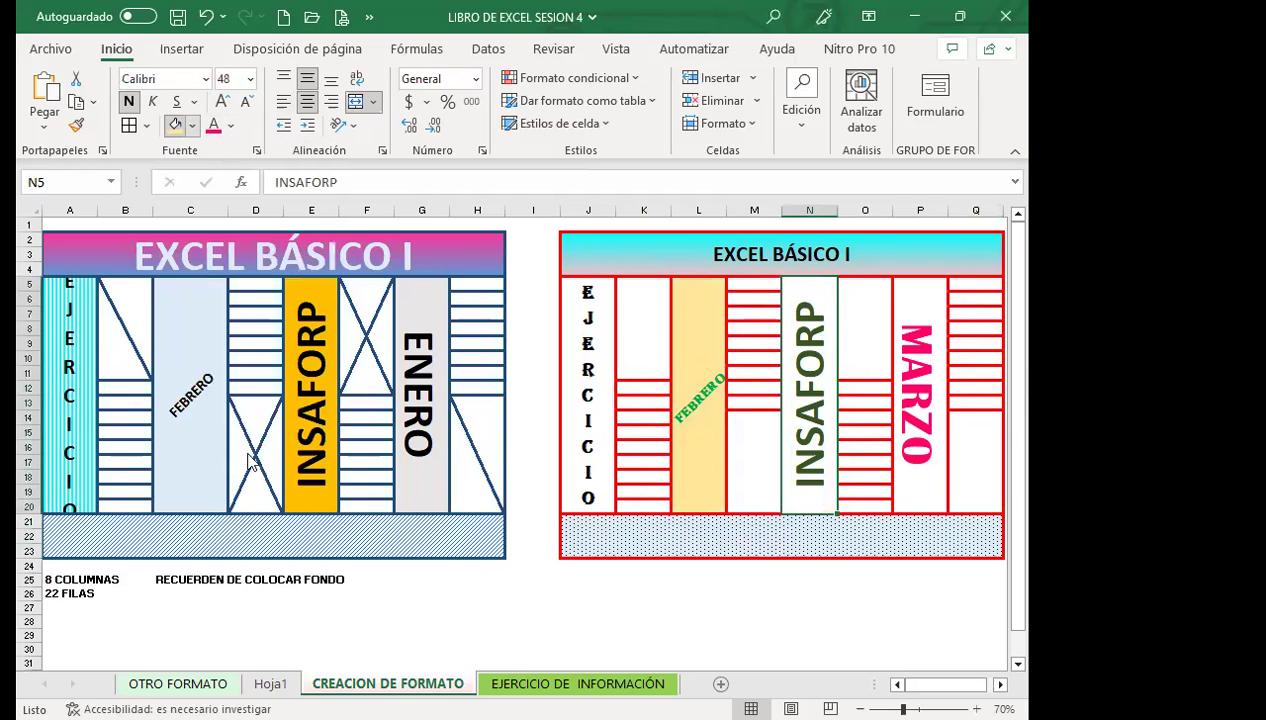
left_click(272, 430)
left_click(279, 238)
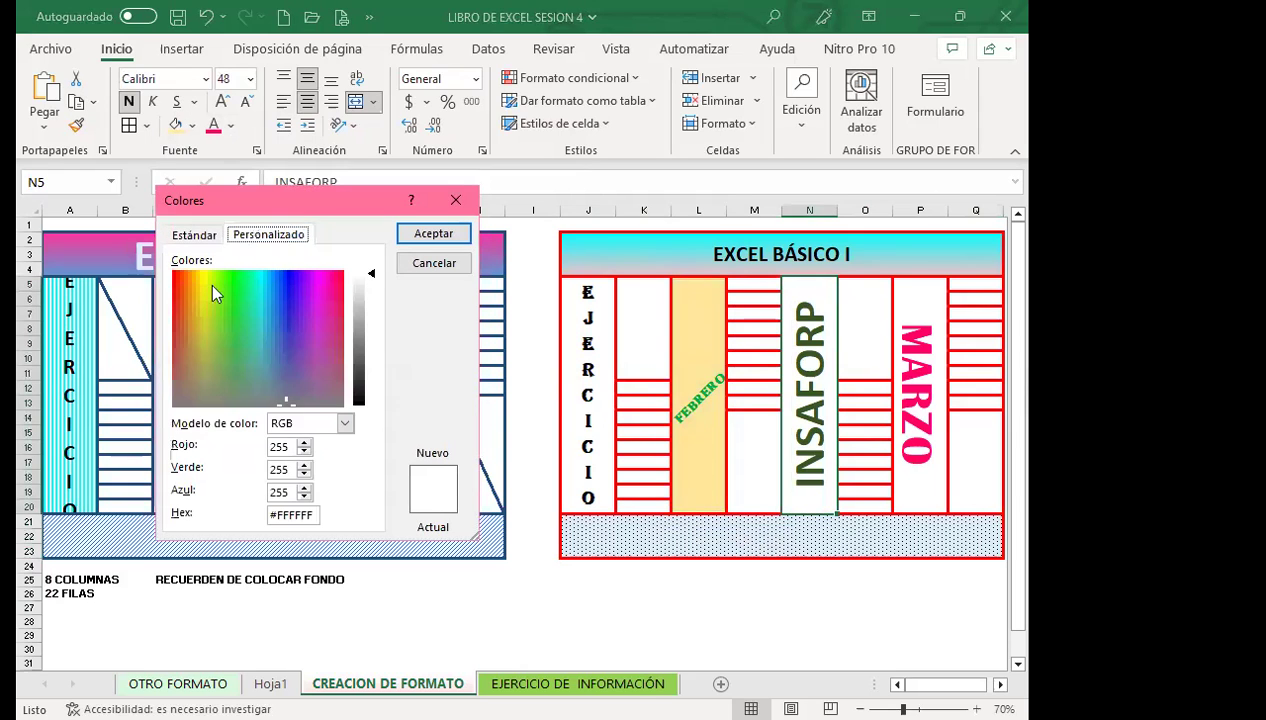
left_click(203, 292)
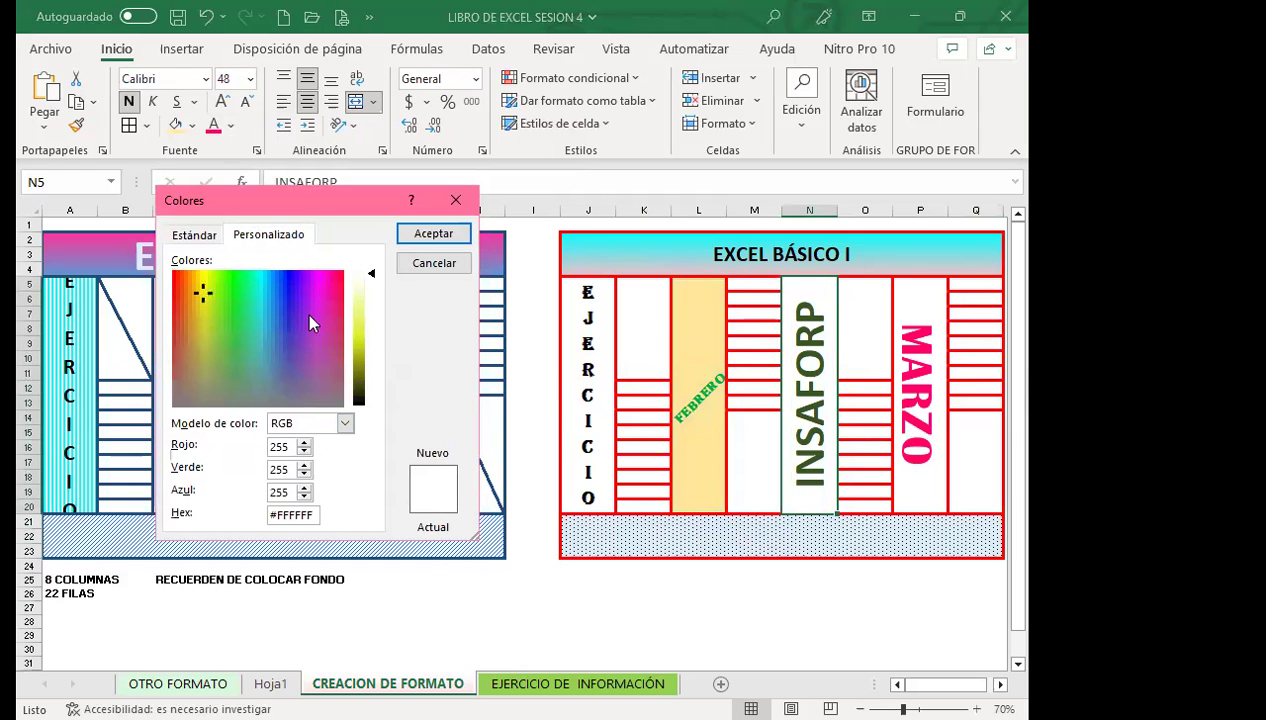
left_click_drag(371, 276, 375, 349)
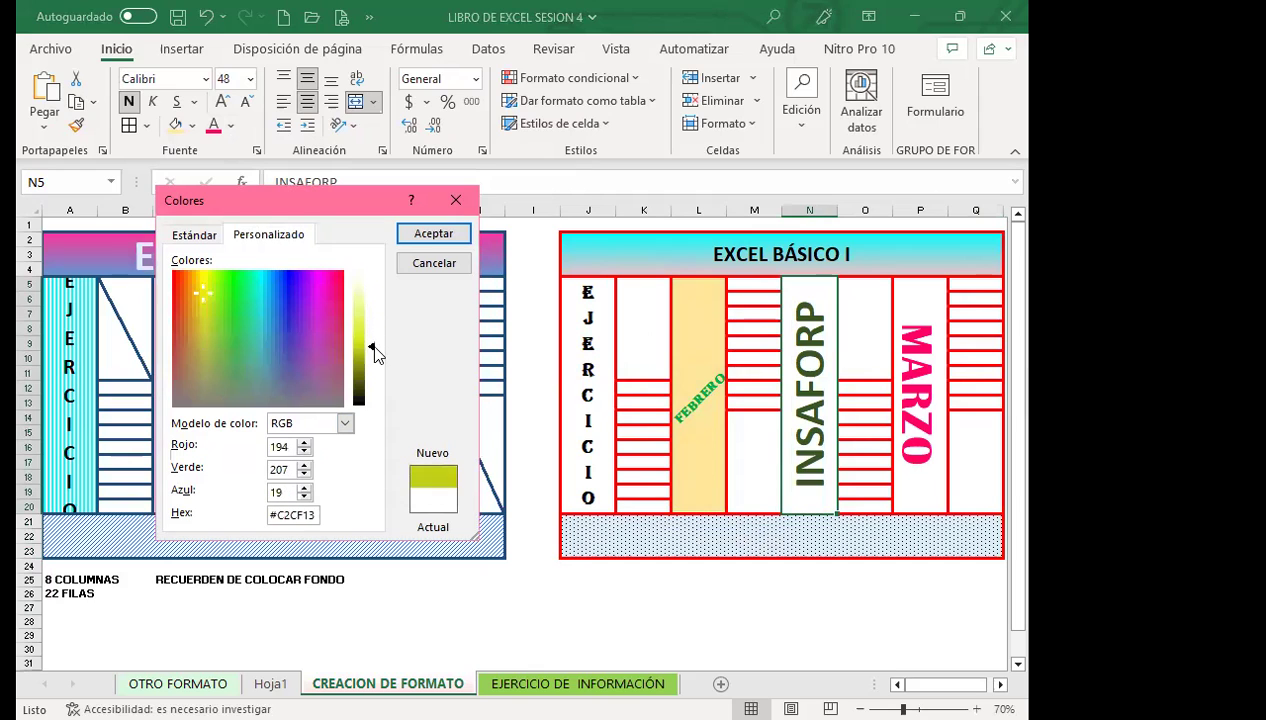
left_click(434, 235)
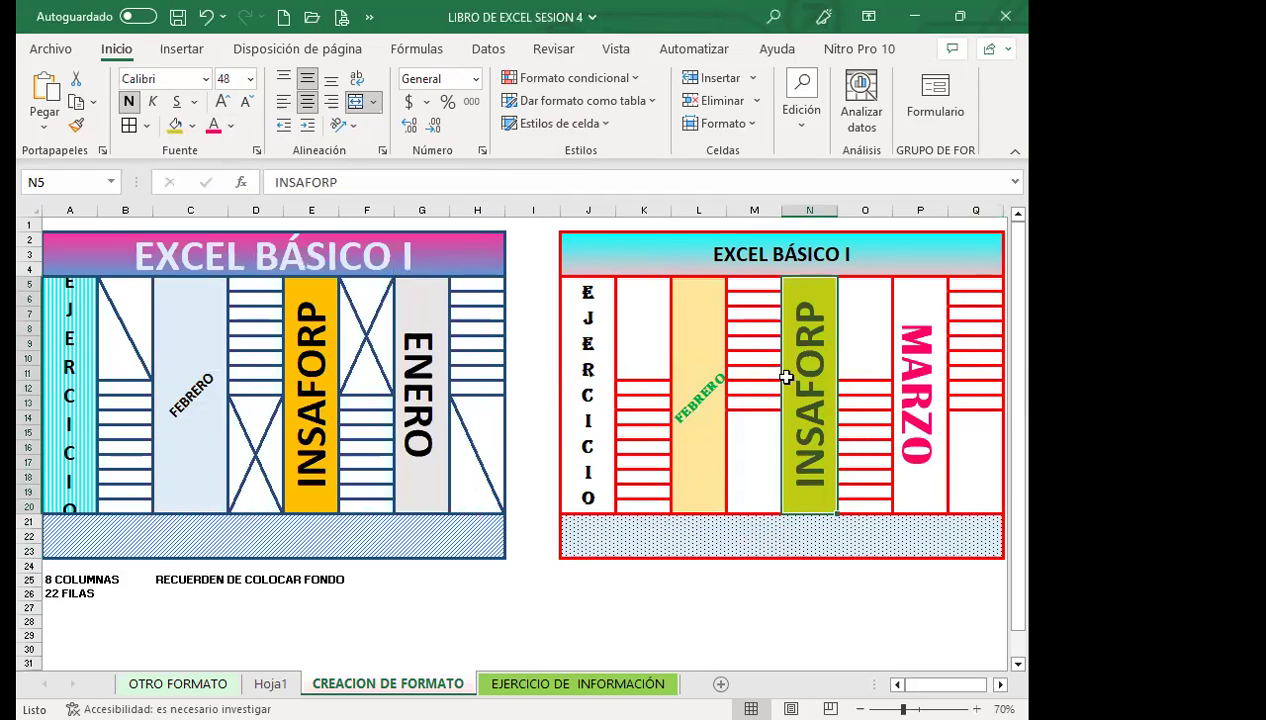
left_click(940, 495)
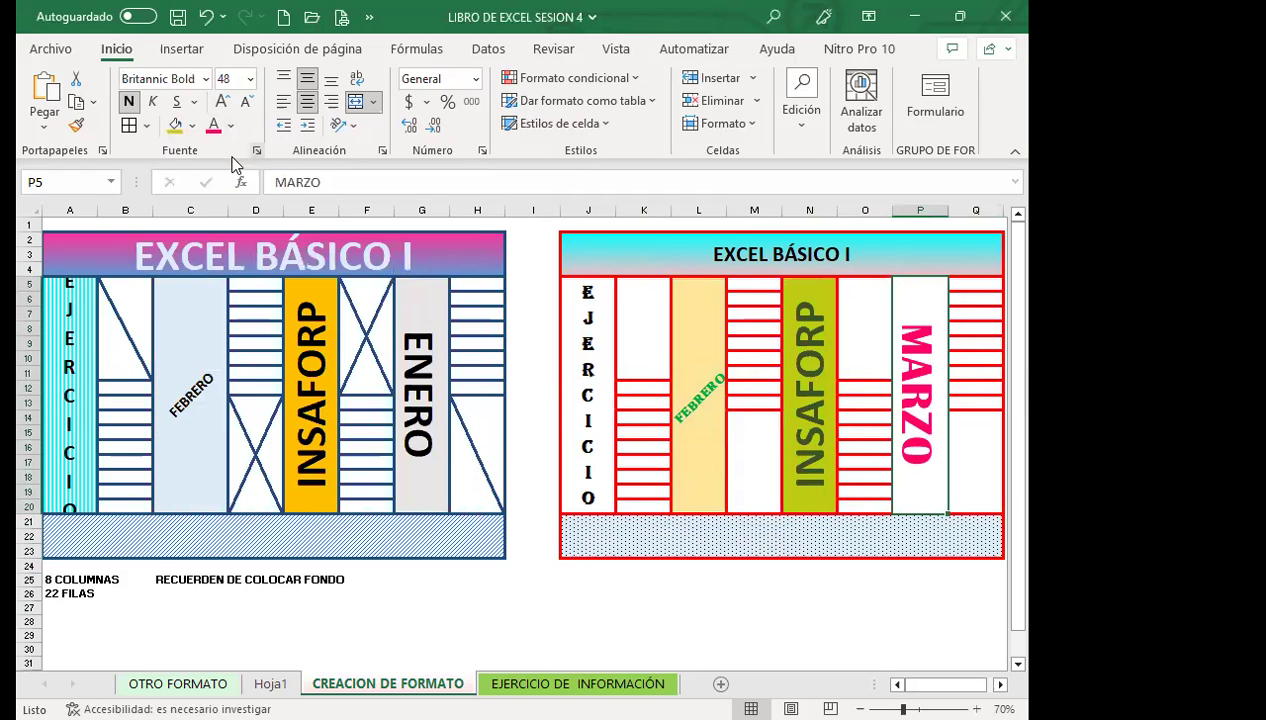
Step: Fill the MARZO column with a gradient radiating from a light centre to vivid blue
left_click(258, 151)
left_click(321, 174)
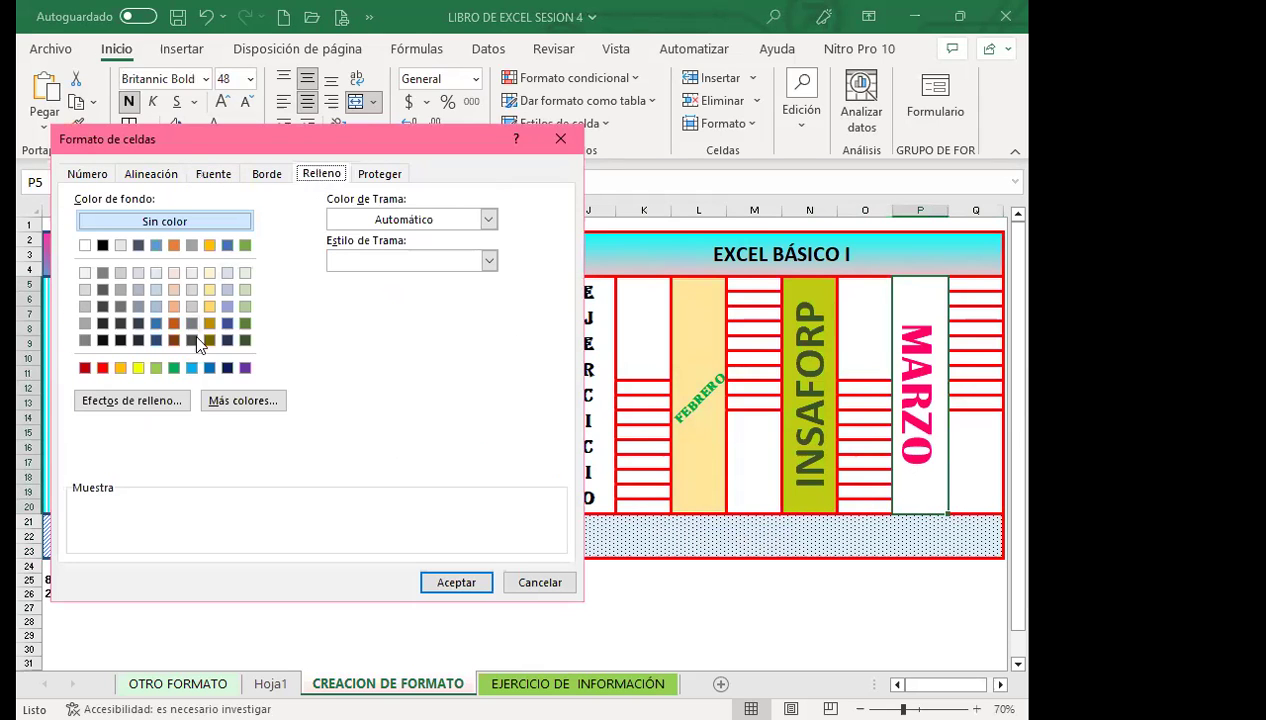
left_click(152, 399)
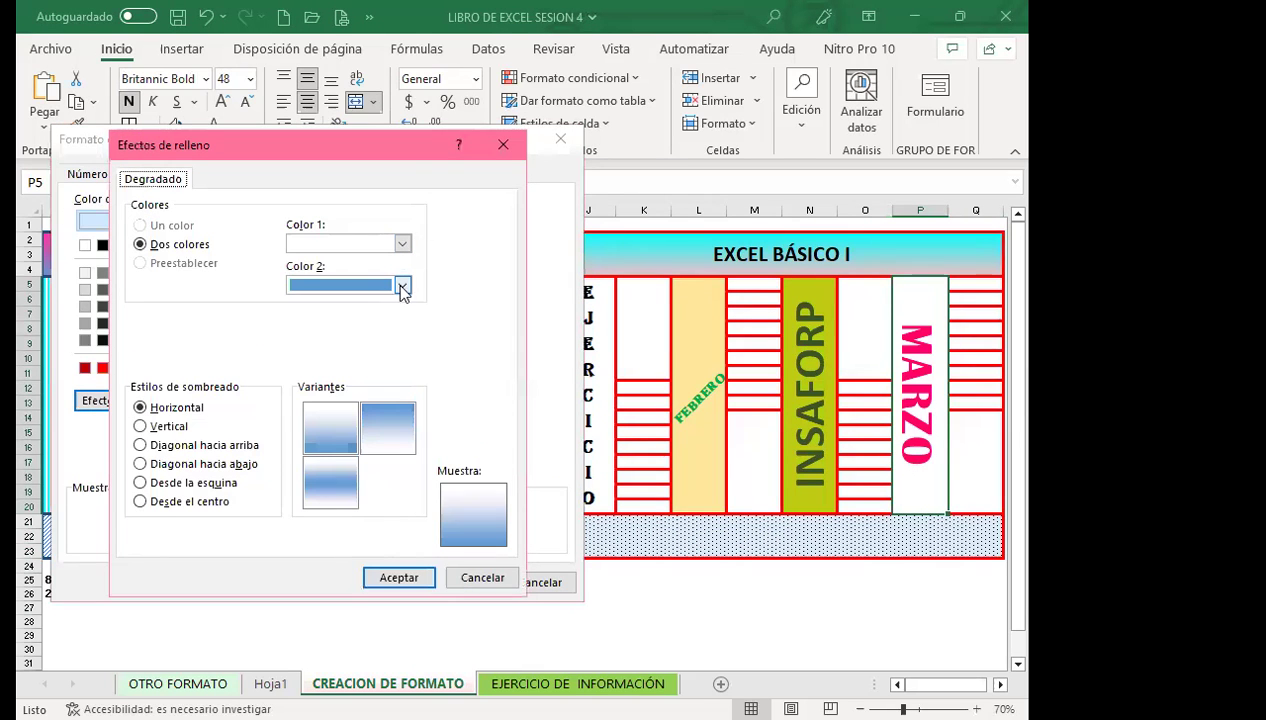
left_click(401, 285)
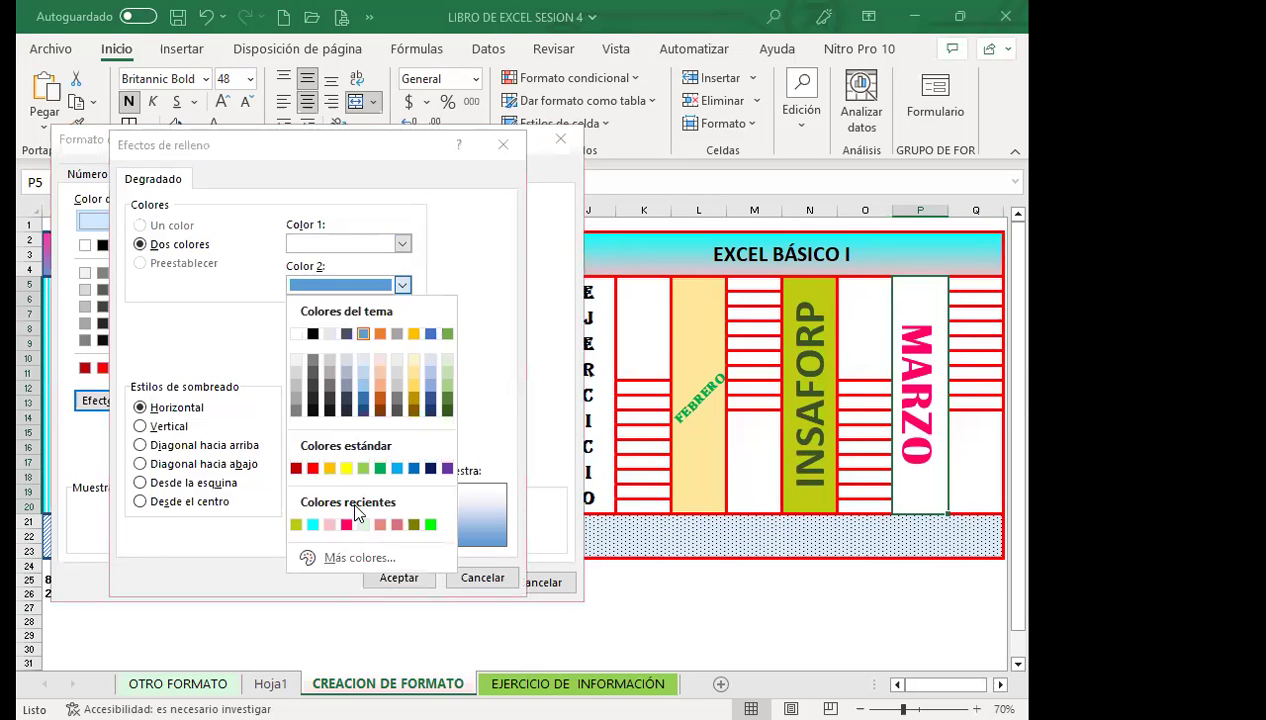
left_click(360, 557)
left_click(190, 235)
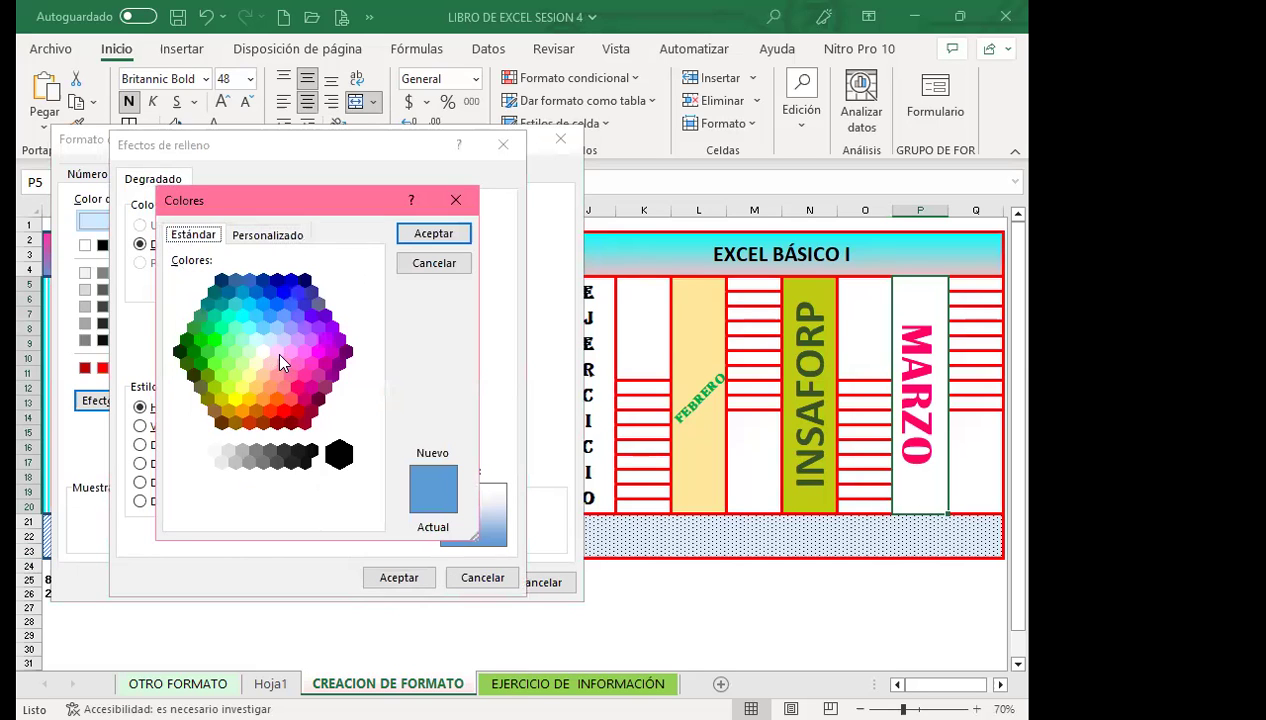
left_click(283, 291)
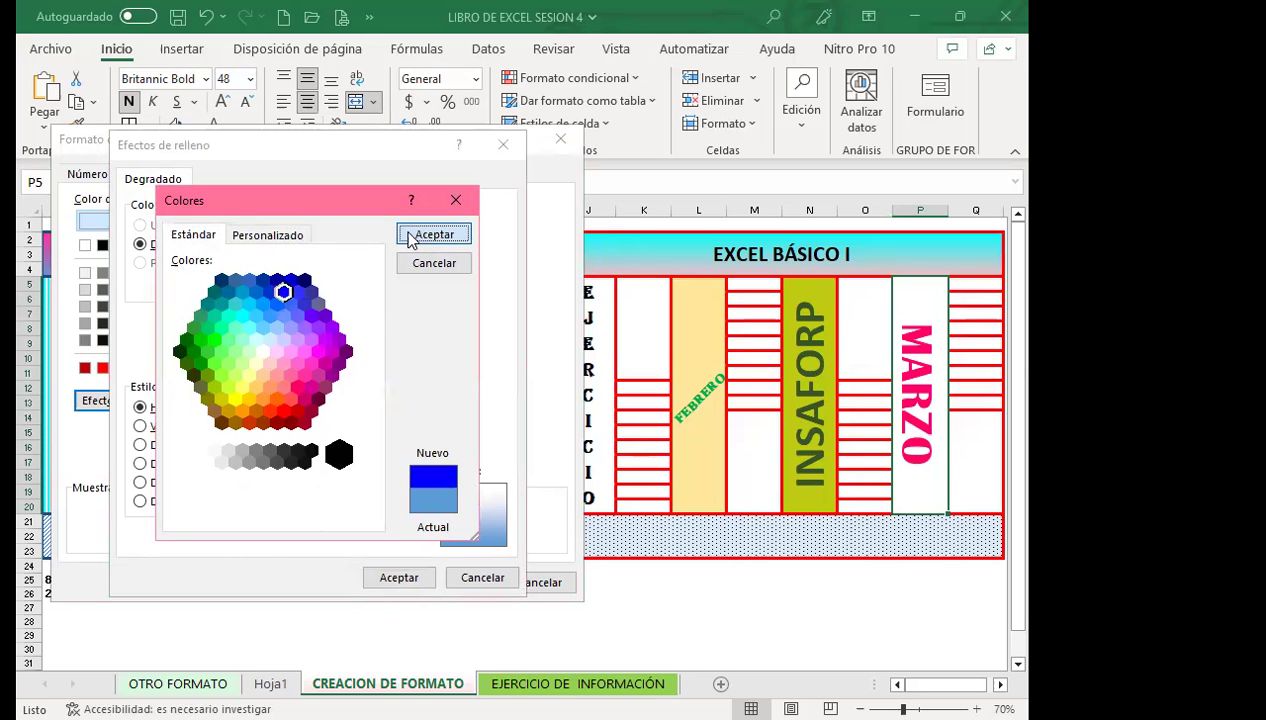
key("Return")
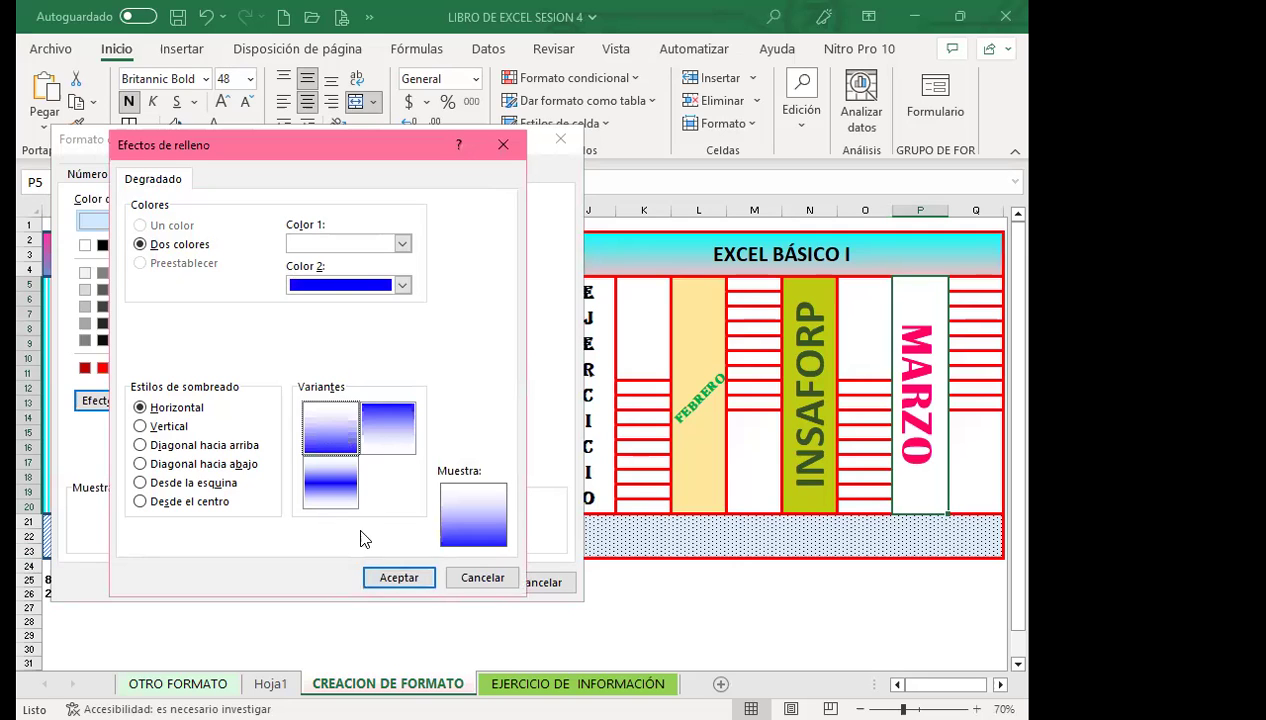
left_click(140, 501)
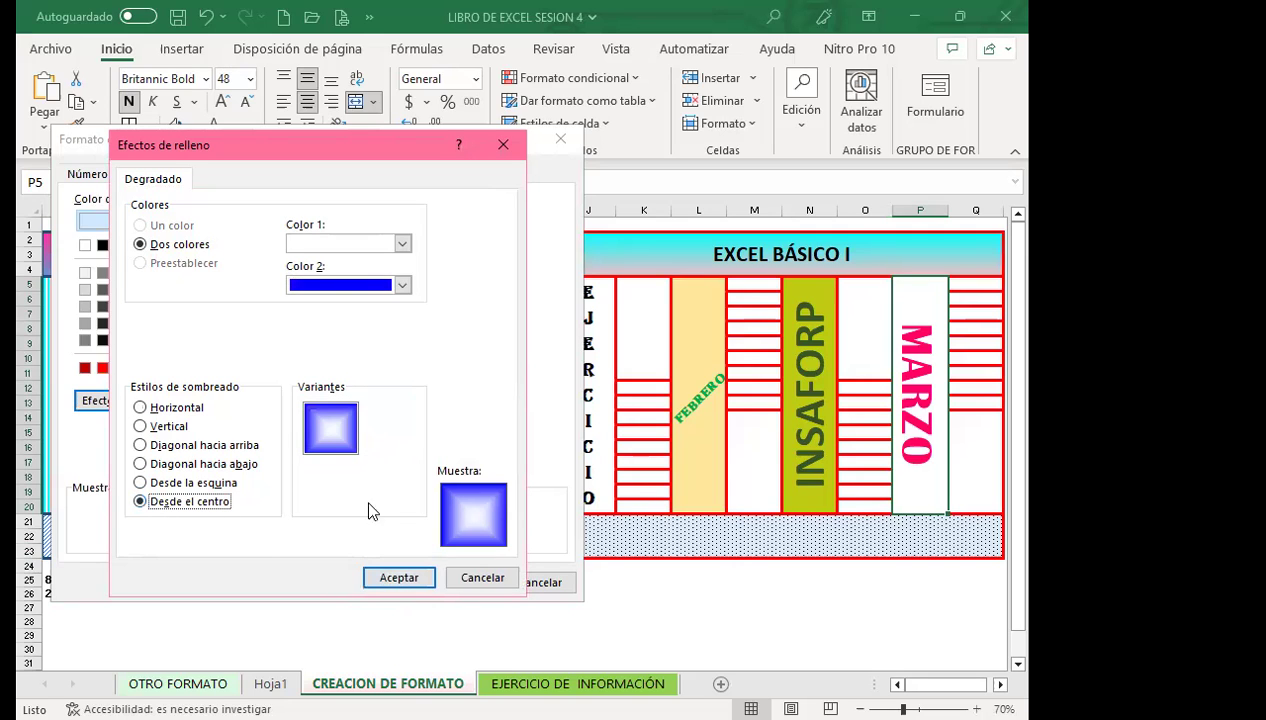
left_click(396, 578)
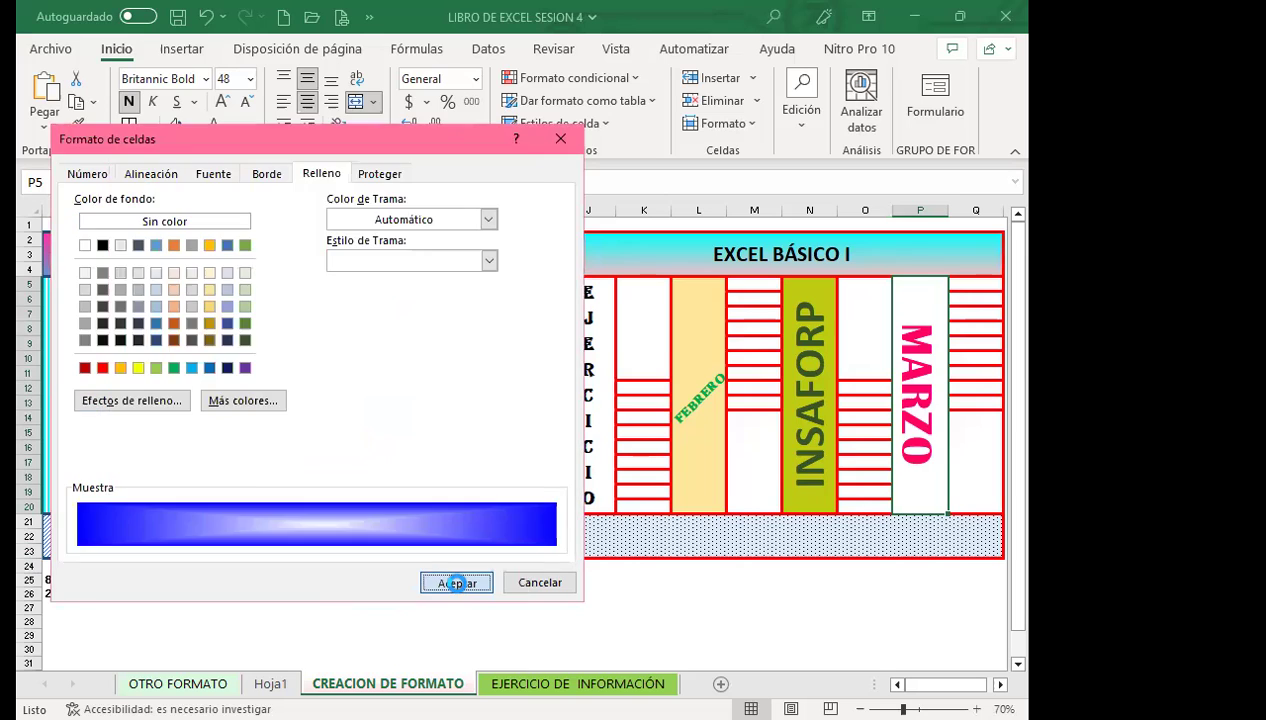
left_click(456, 583)
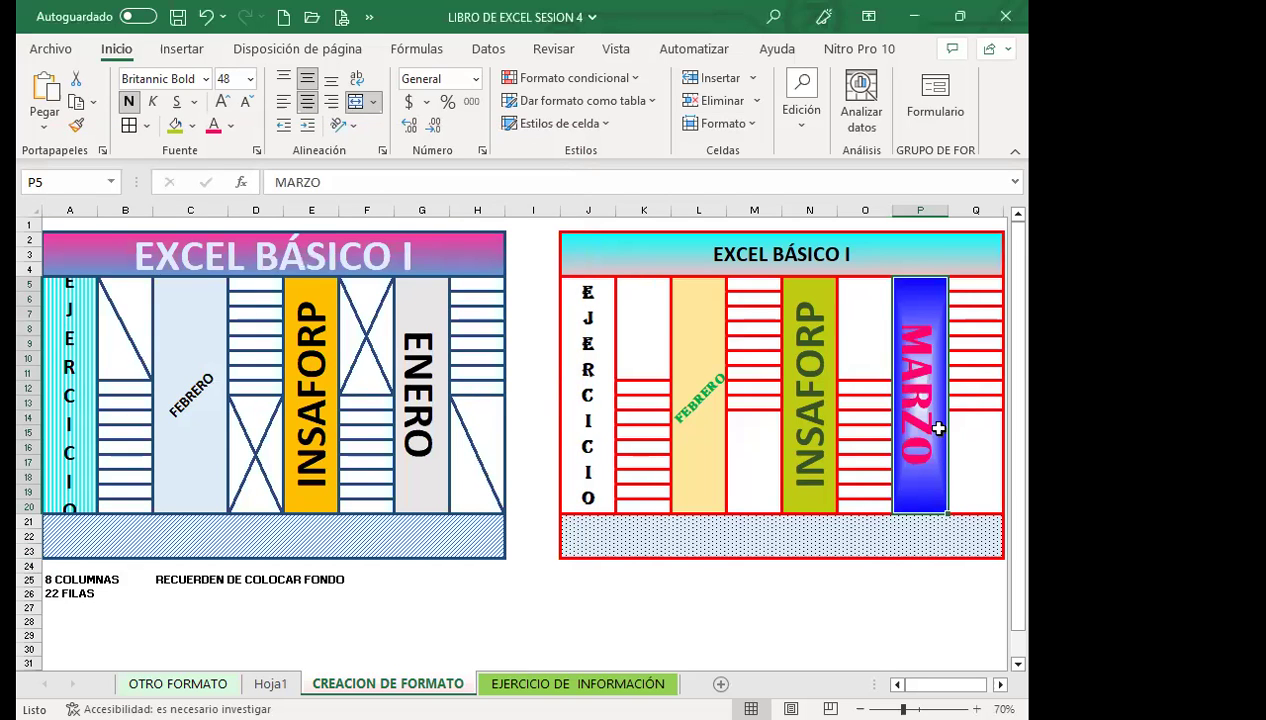
left_click(113, 315)
left_click(245, 440)
Step: Add a single red diagonal border across the blank K5 block
left_click(364, 352)
left_click(617, 387)
left_click(636, 355)
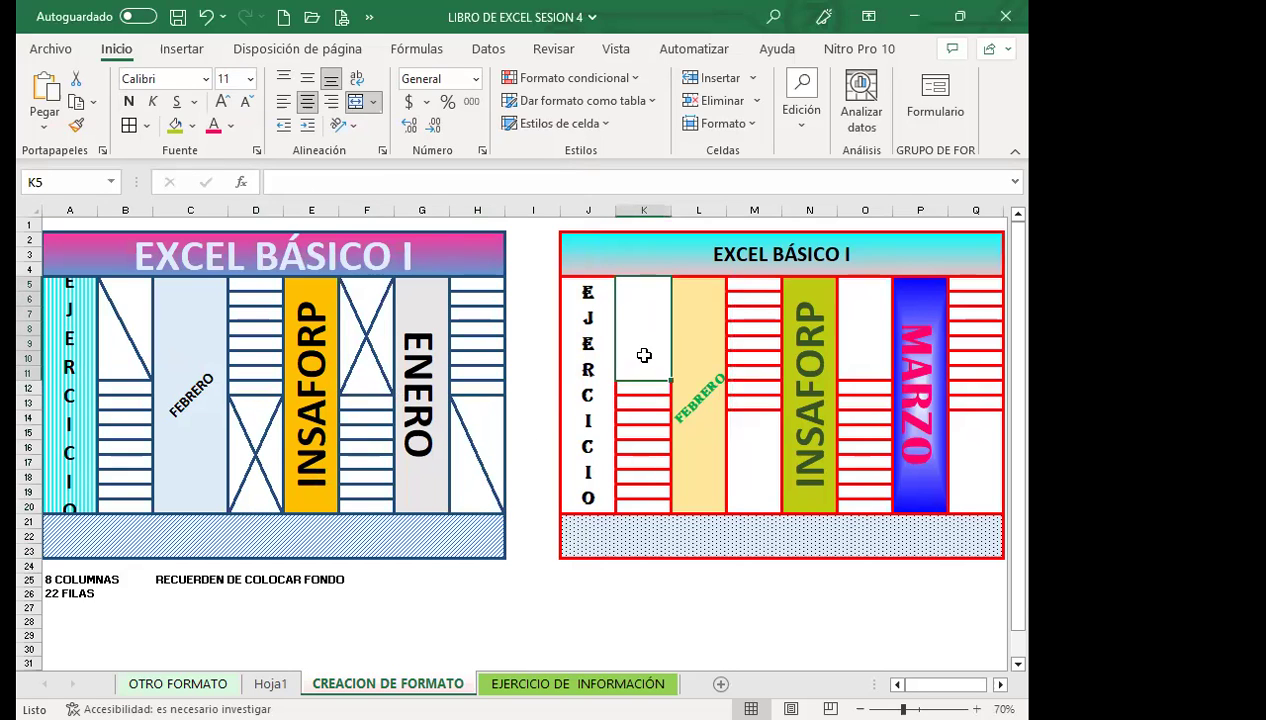
left_click(382, 150)
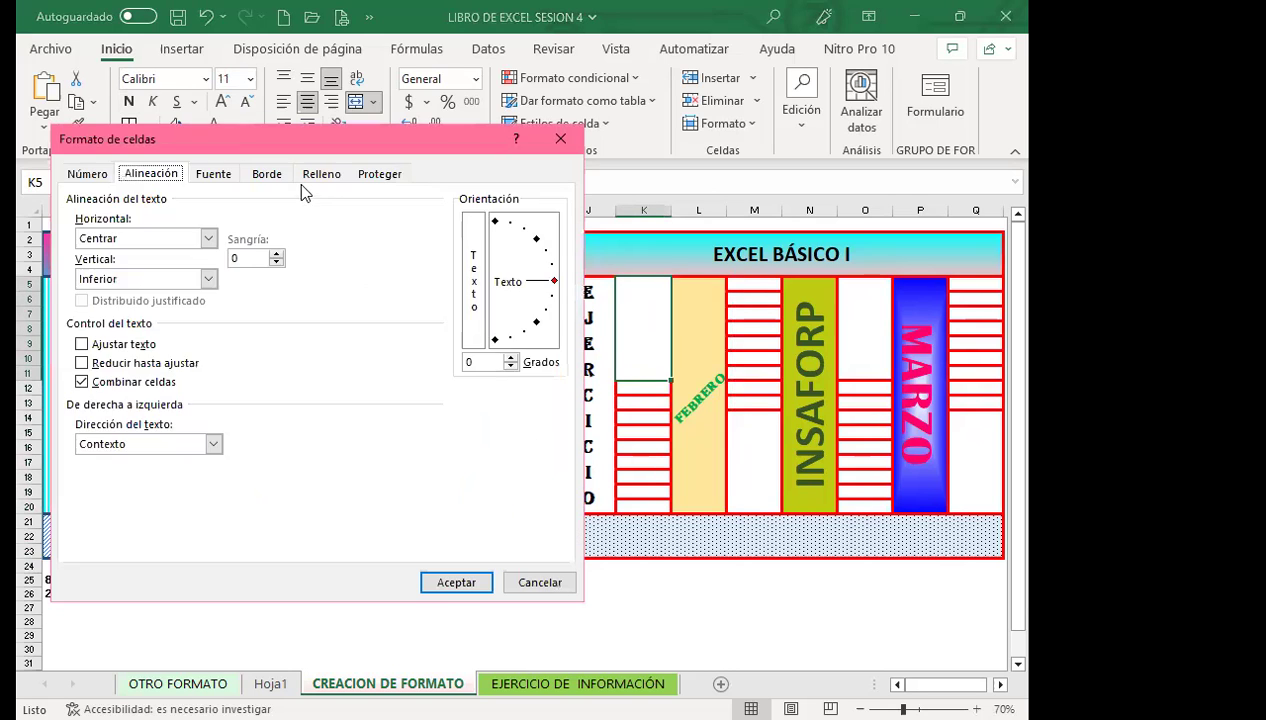
left_click(266, 174)
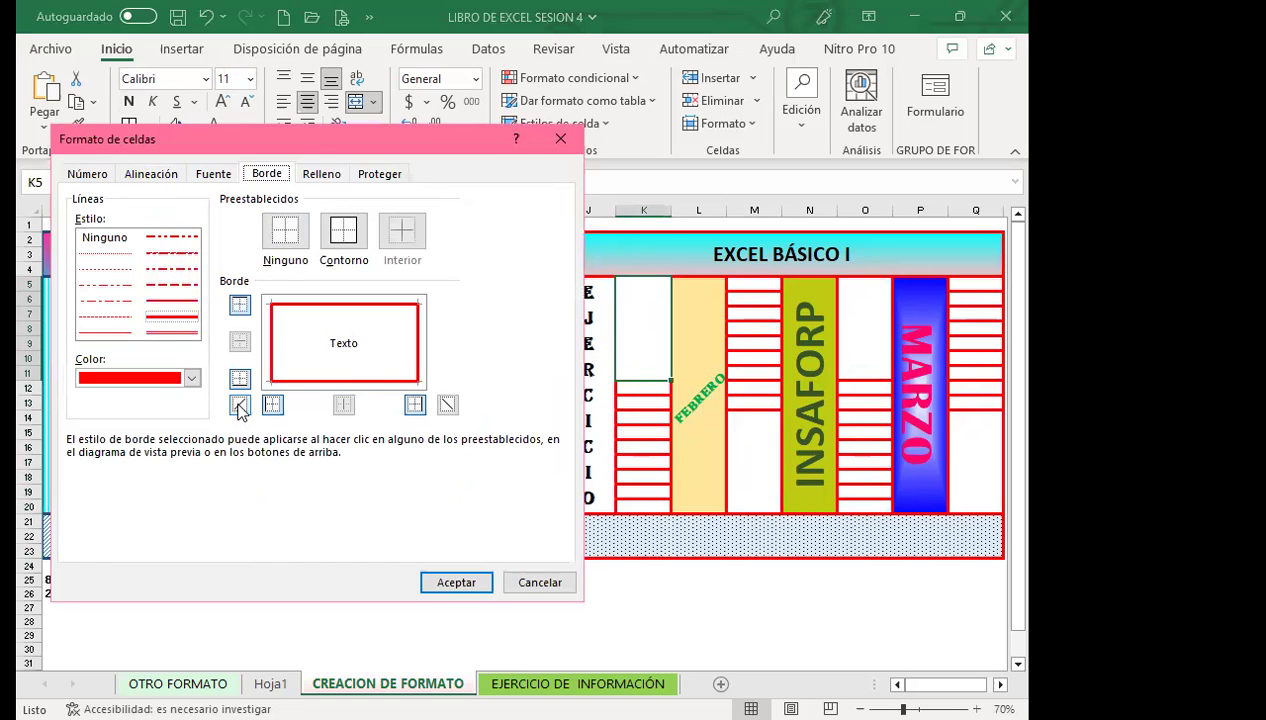
left_click(239, 405)
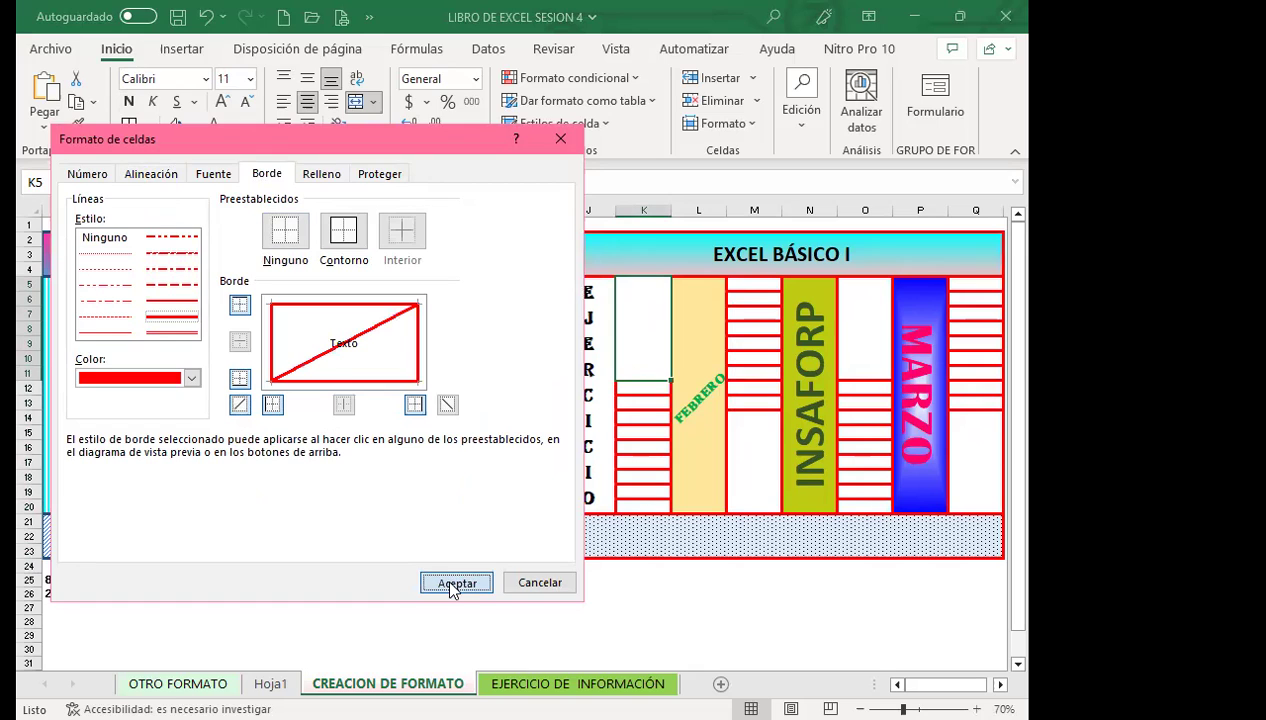
left_click(446, 582)
key("ctrl+z")
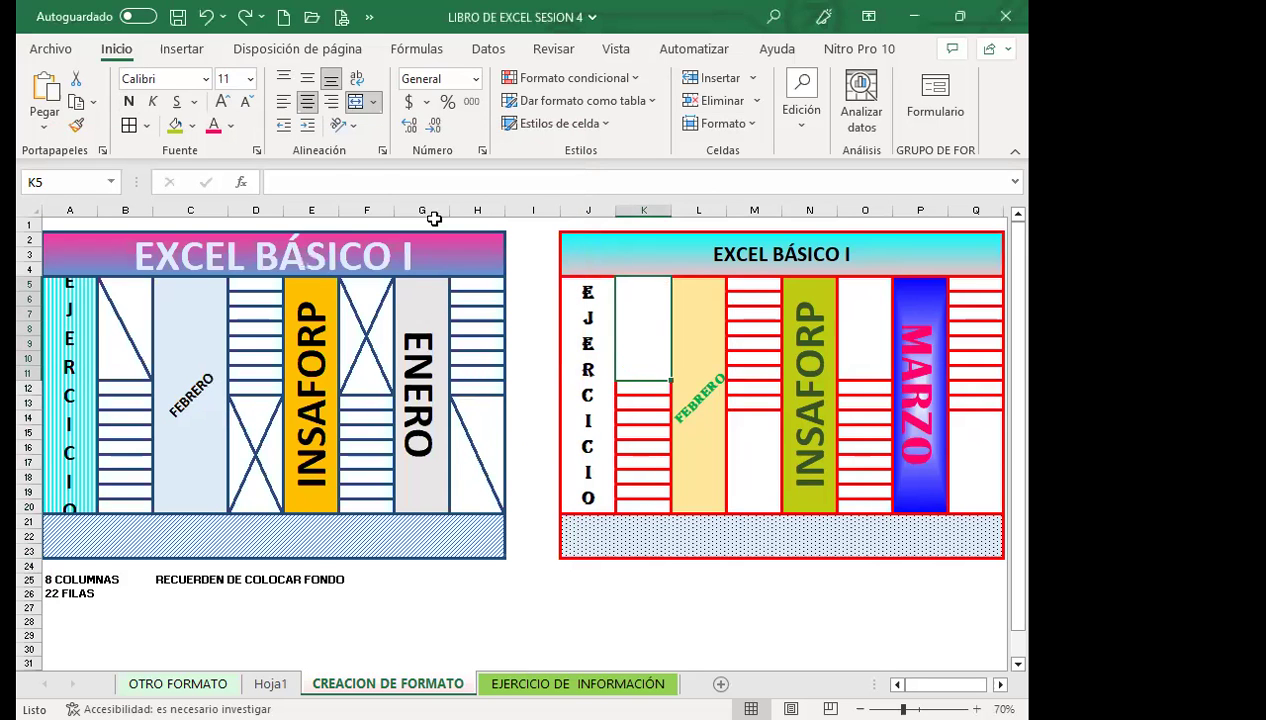
left_click(383, 154)
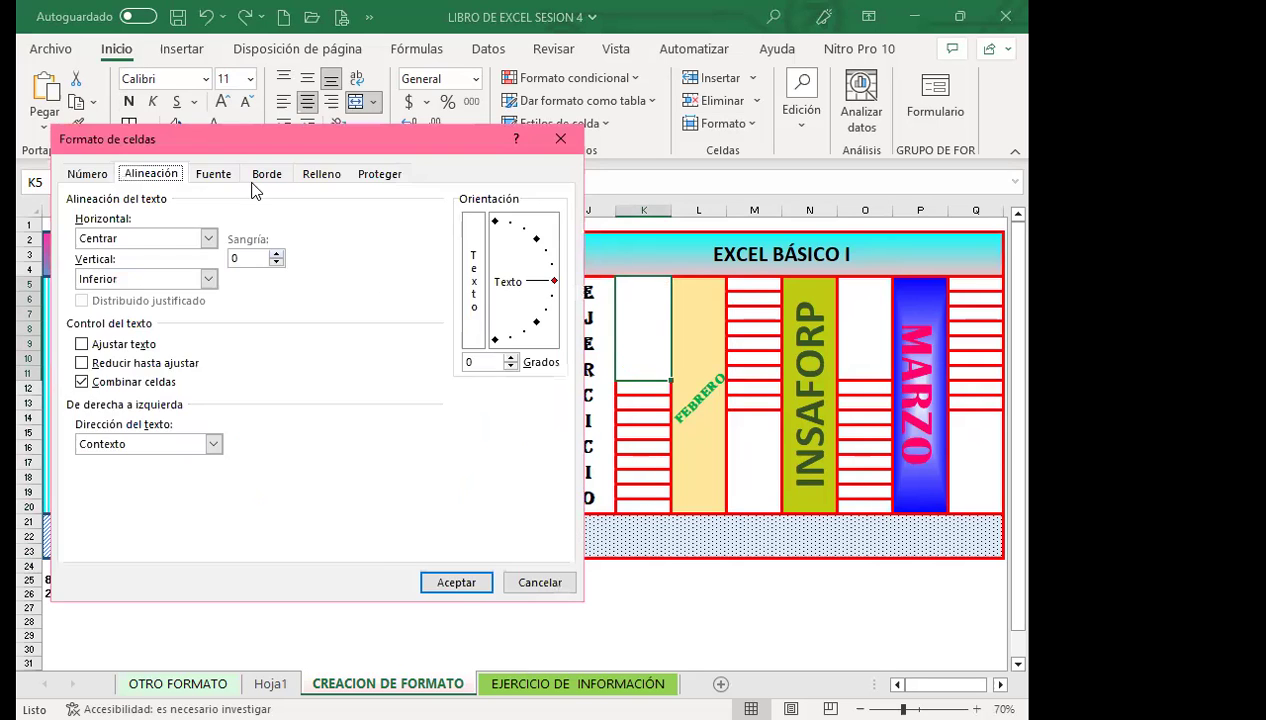
left_click(266, 173)
left_click(447, 404)
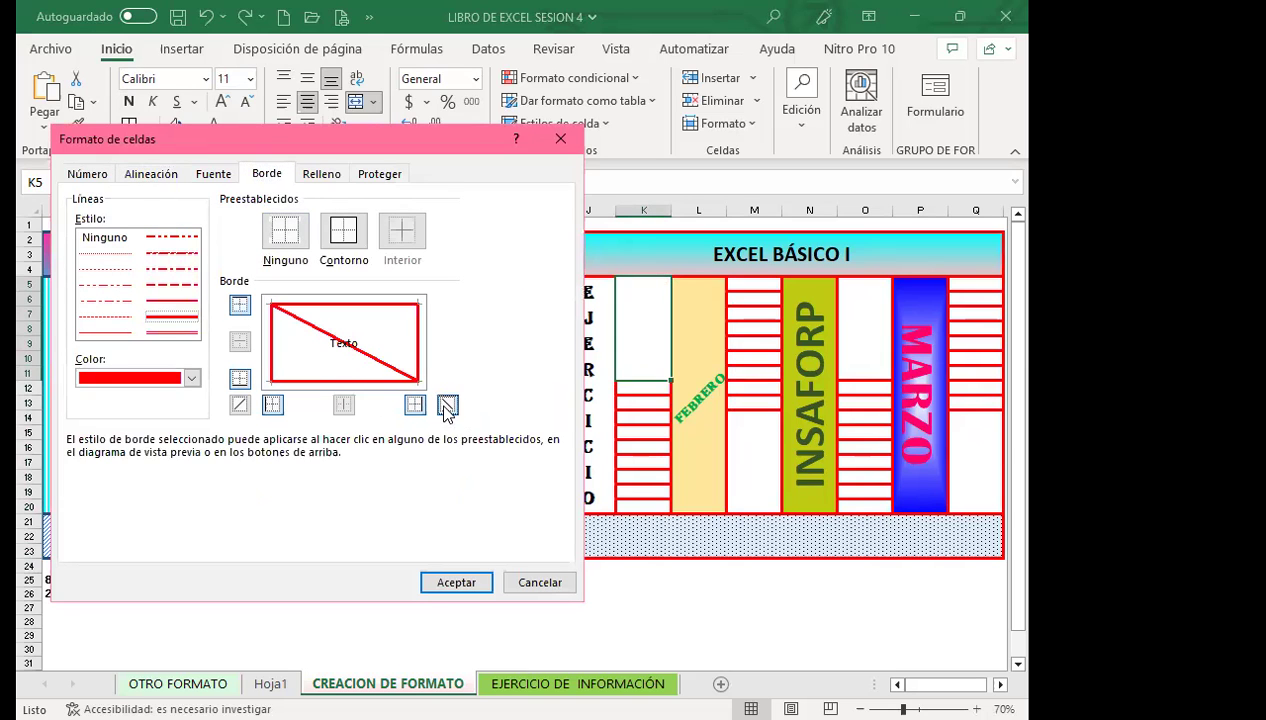
left_click(456, 582)
Step: Draw crossed red diagonal borders forming an X in the M and O blocks
left_click(760, 485)
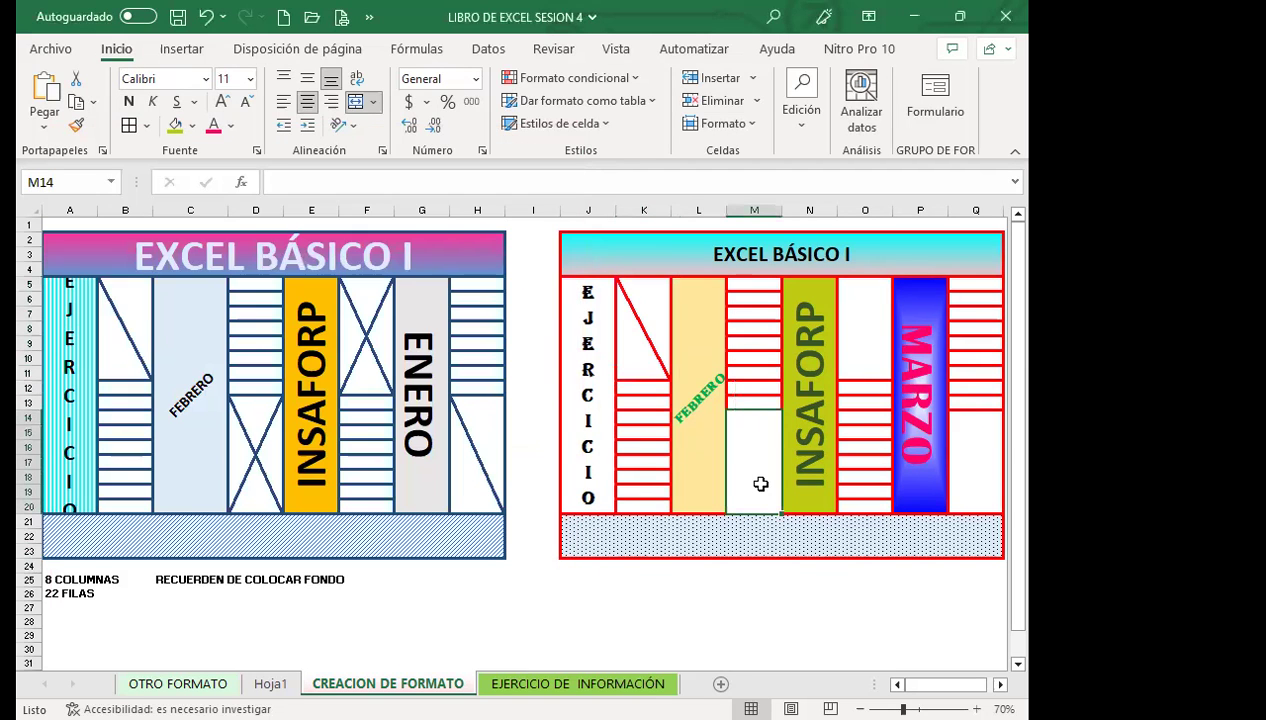
left_click(866, 338)
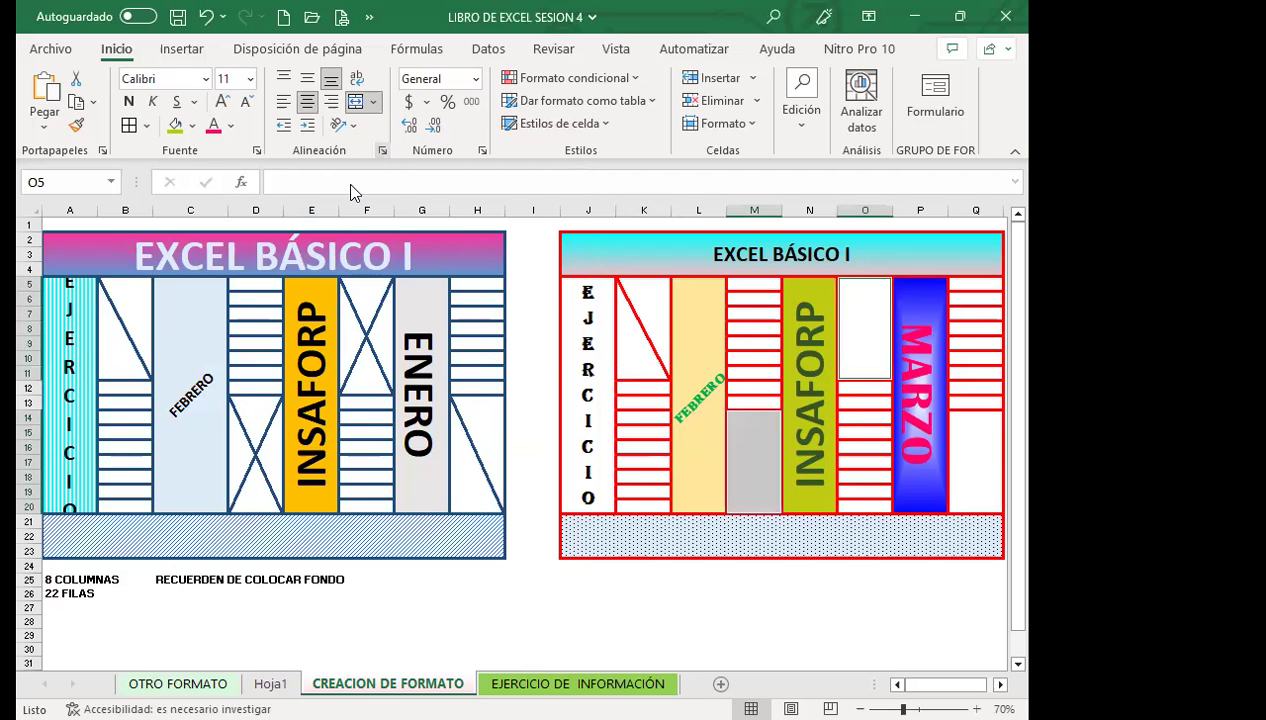
key("ctrl+1")
left_click(265, 178)
left_click(239, 404)
left_click(449, 410)
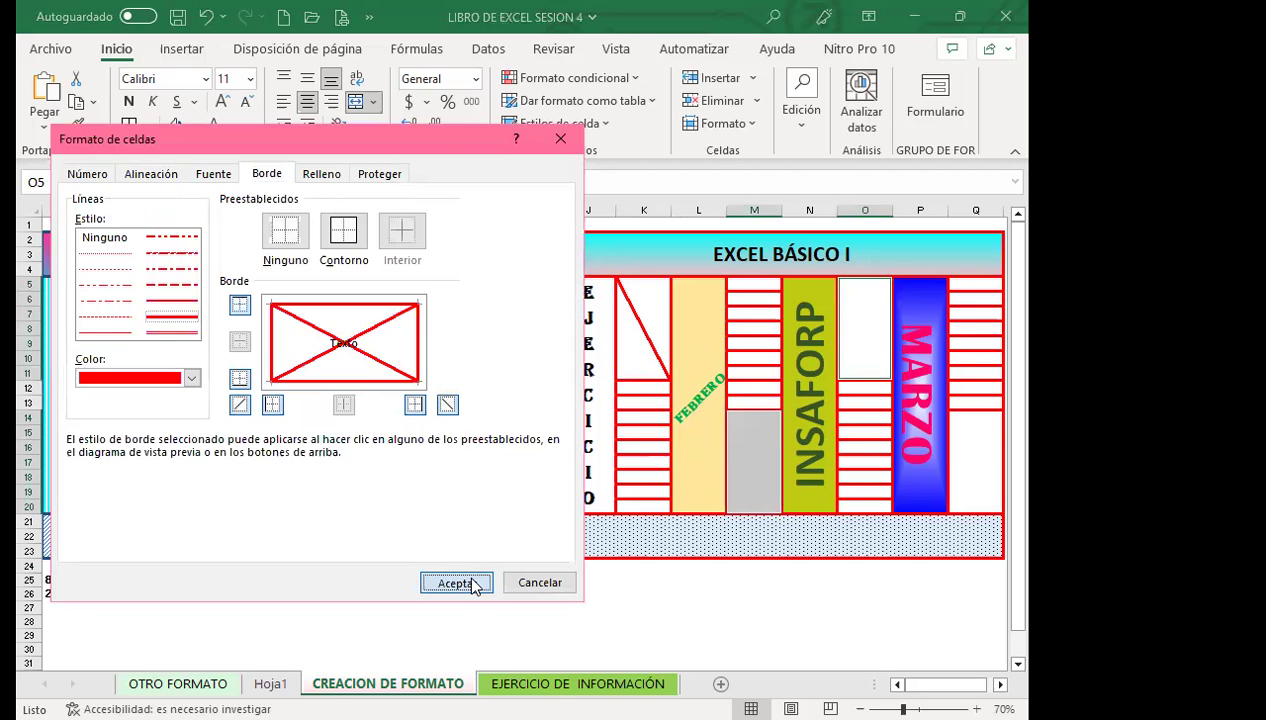
left_click(481, 584)
Step: Add a single red diagonal border across the Q14:Q20 block
left_click(958, 460)
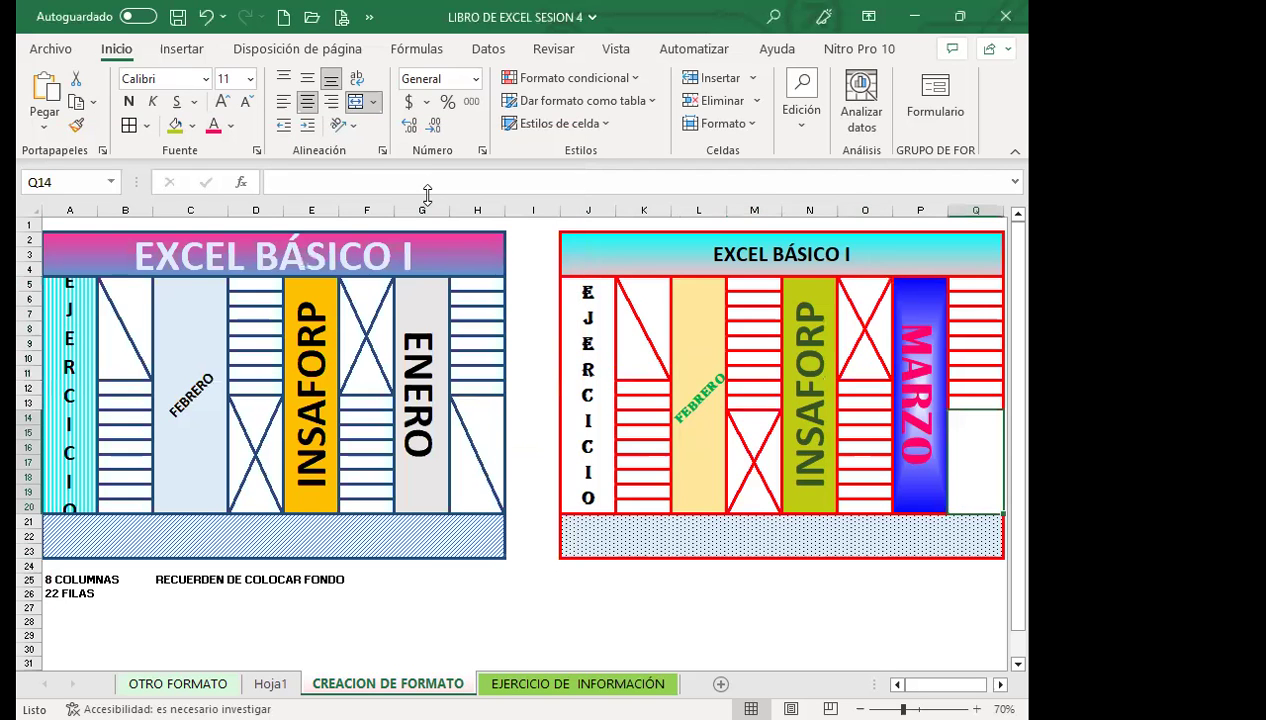
key("ctrl+1")
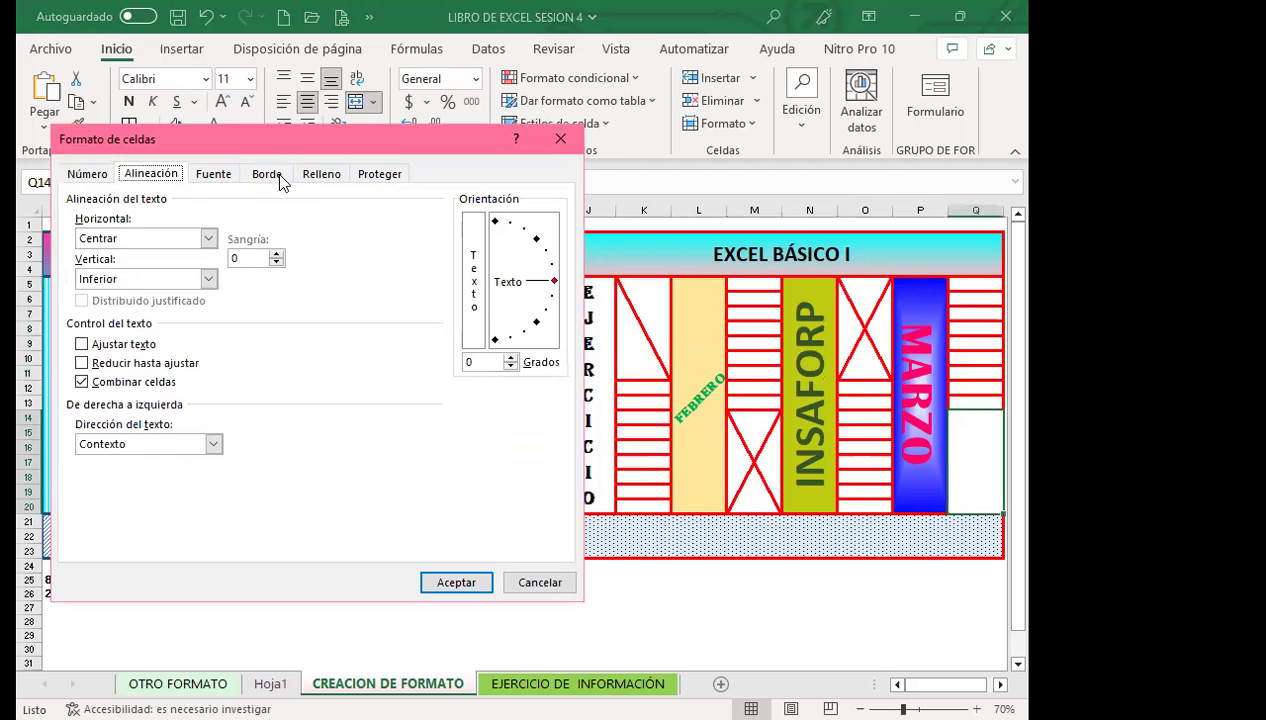
left_click(267, 175)
left_click(316, 175)
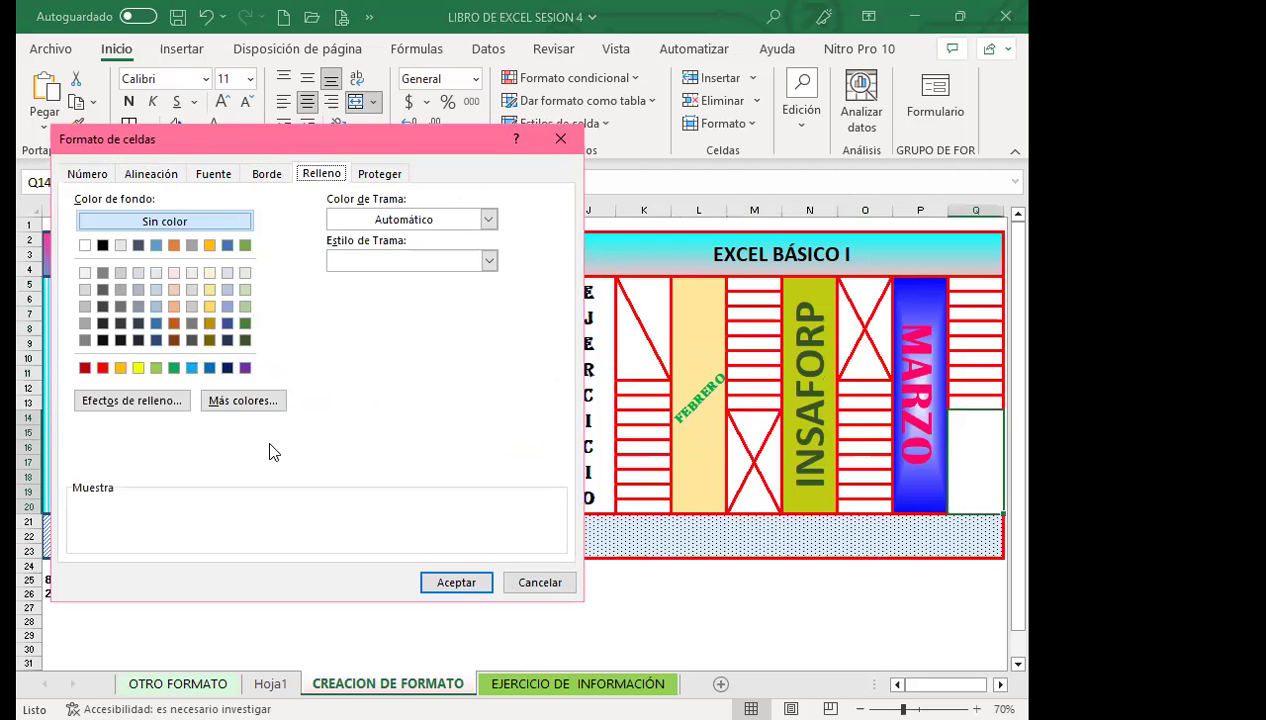
left_click(214, 175)
left_click(267, 175)
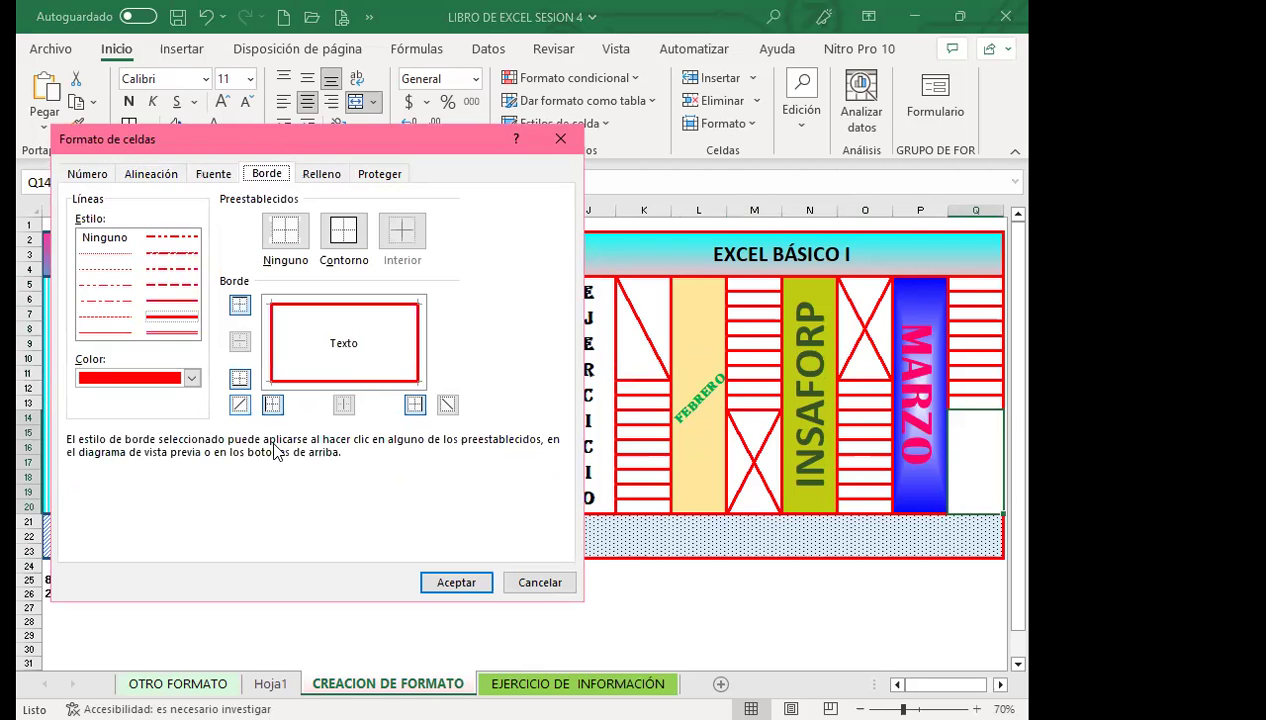
left_click(239, 404)
left_click(437, 586)
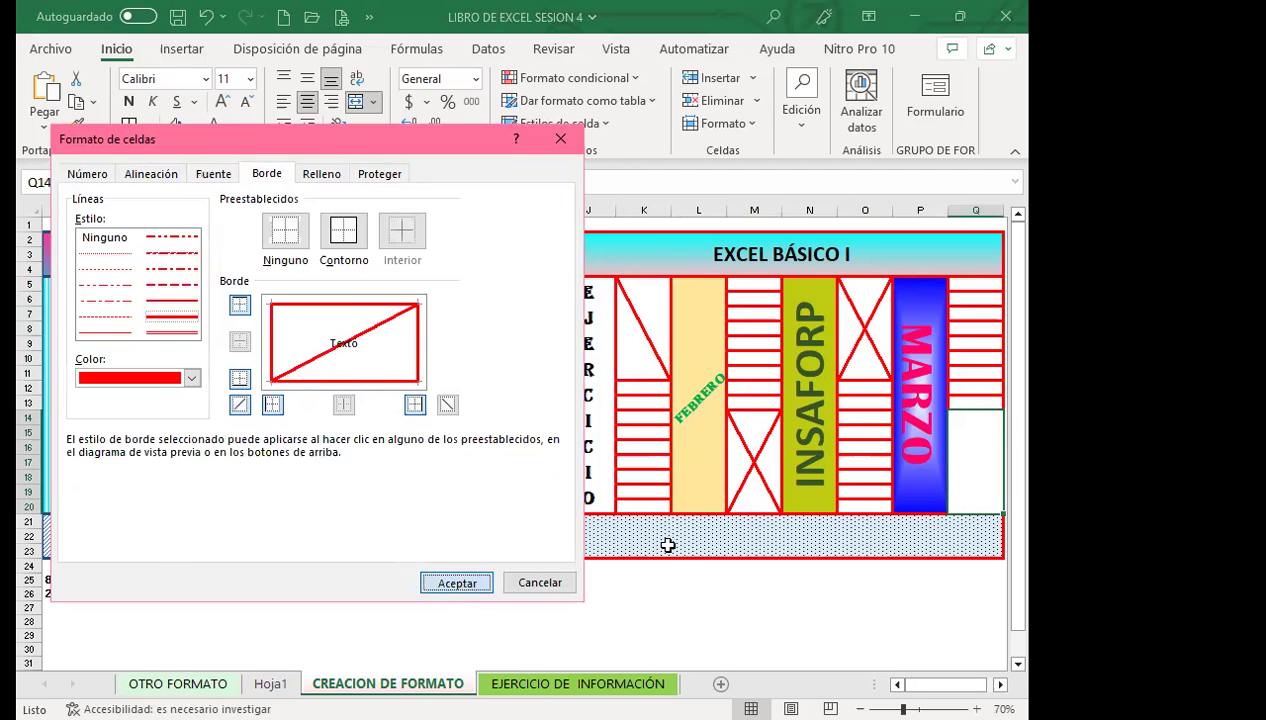
left_click(701, 610)
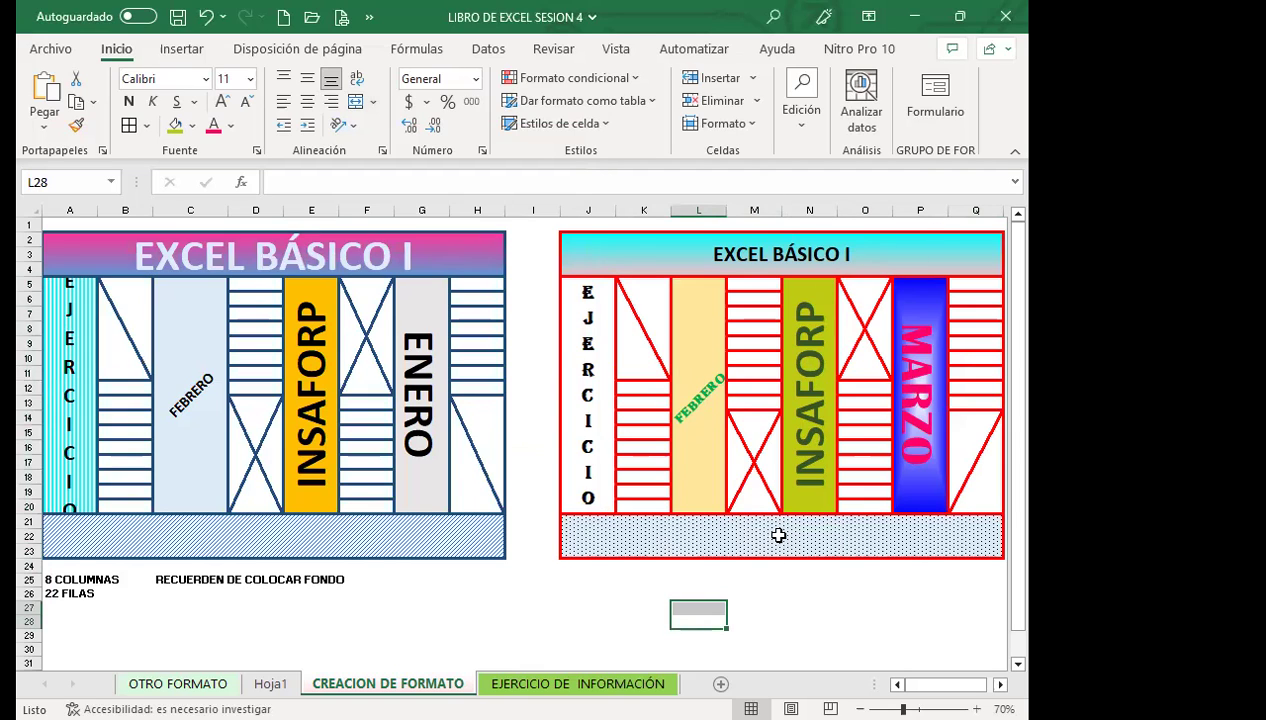
Step: Enlarge the right table's EXCEL BÁSICO I title three steps to size 36, then check the table cells
left_click(684, 248)
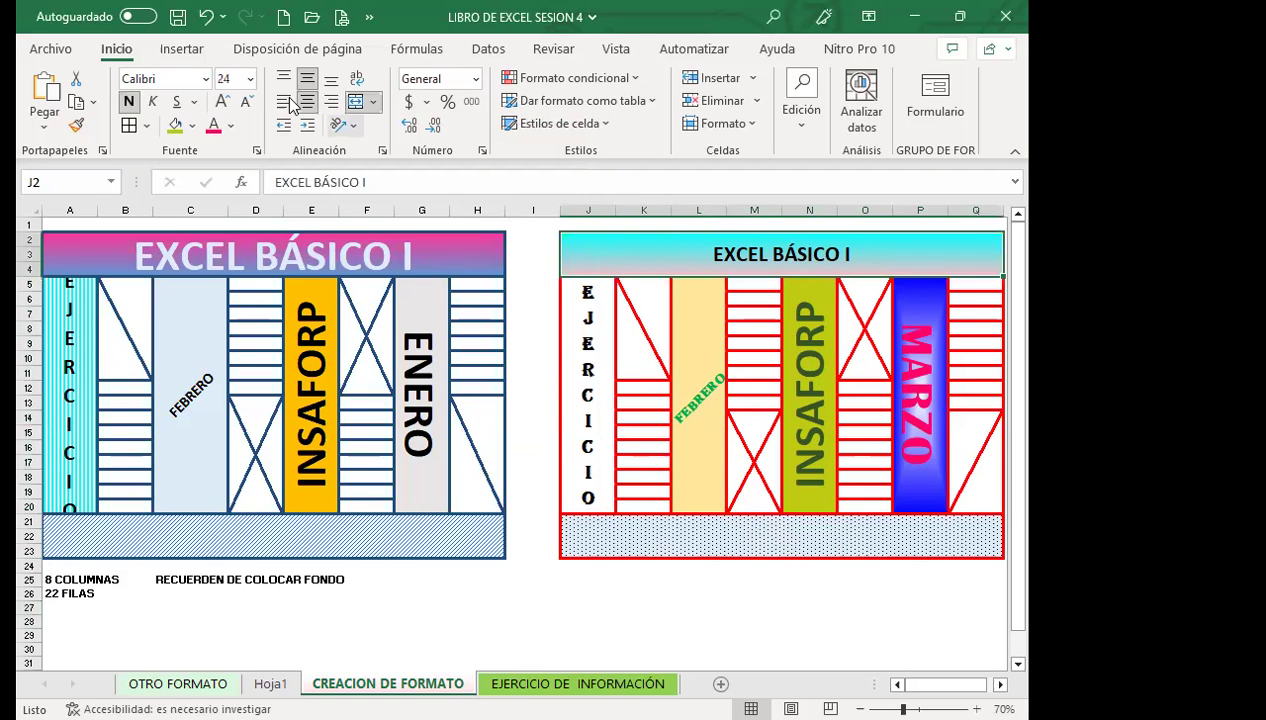
left_click(222, 102)
left_click(222, 102)
left_click(222, 102)
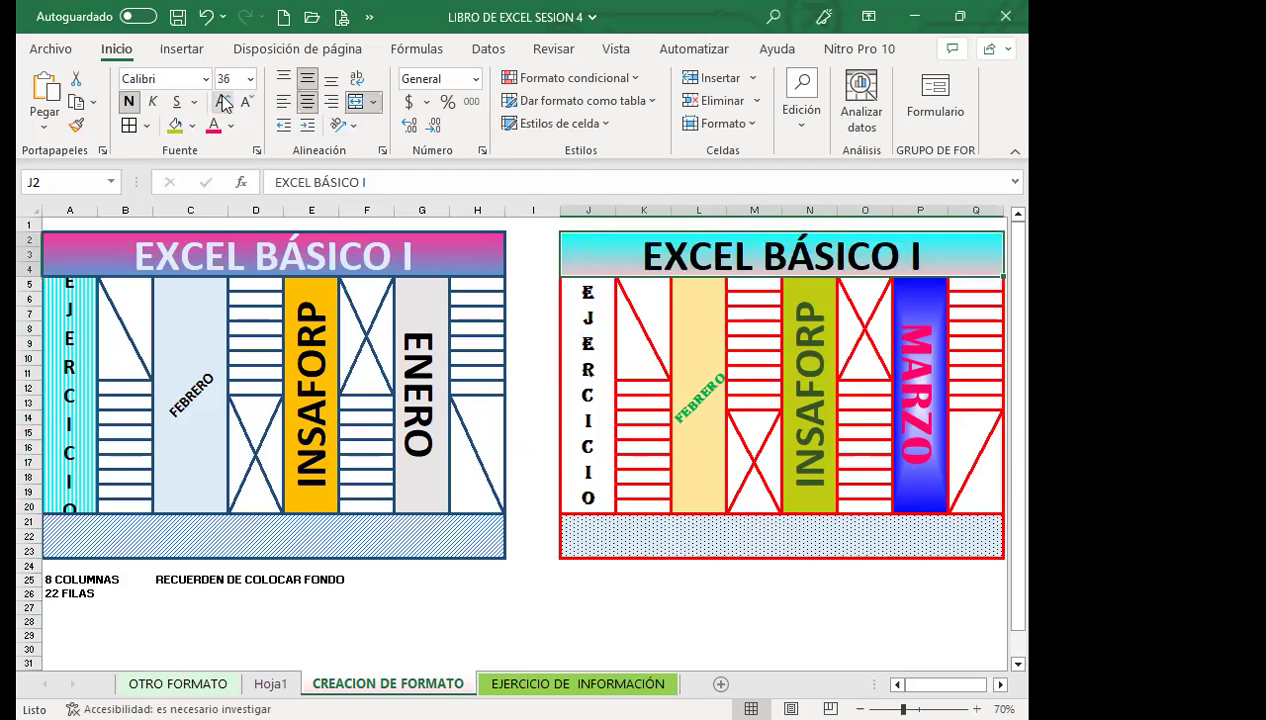
left_click(679, 545)
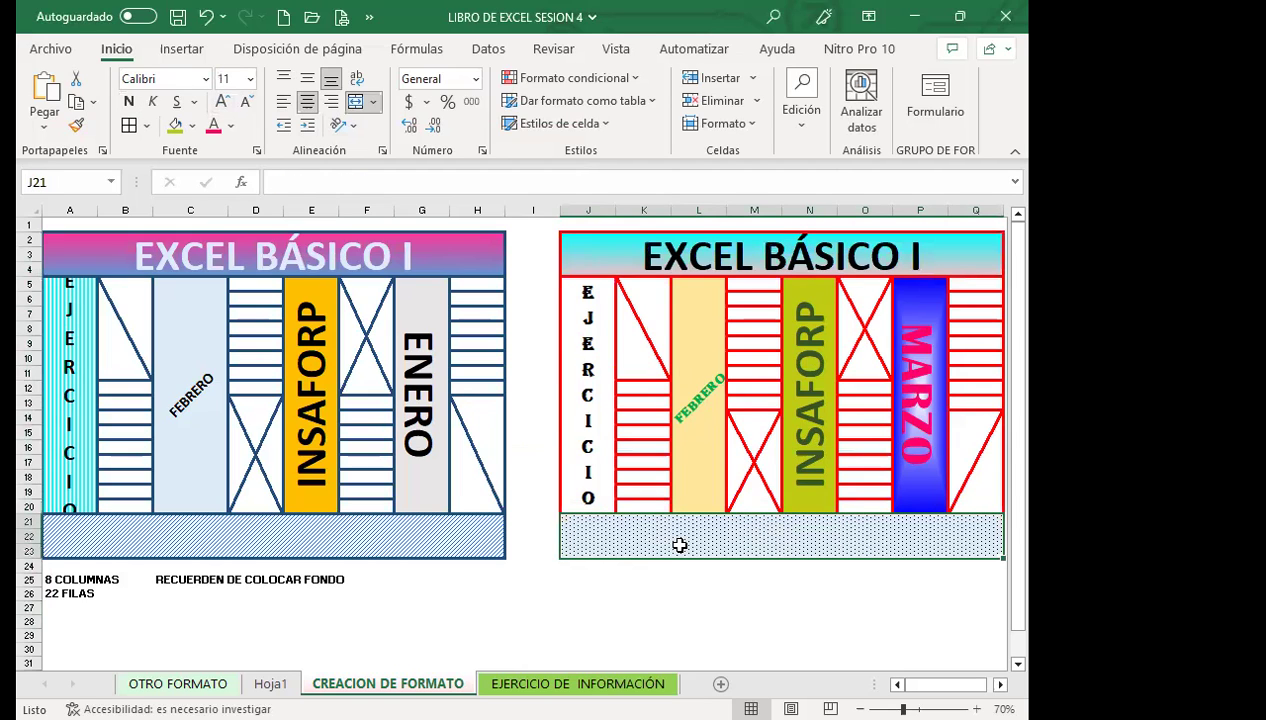
left_click(682, 452)
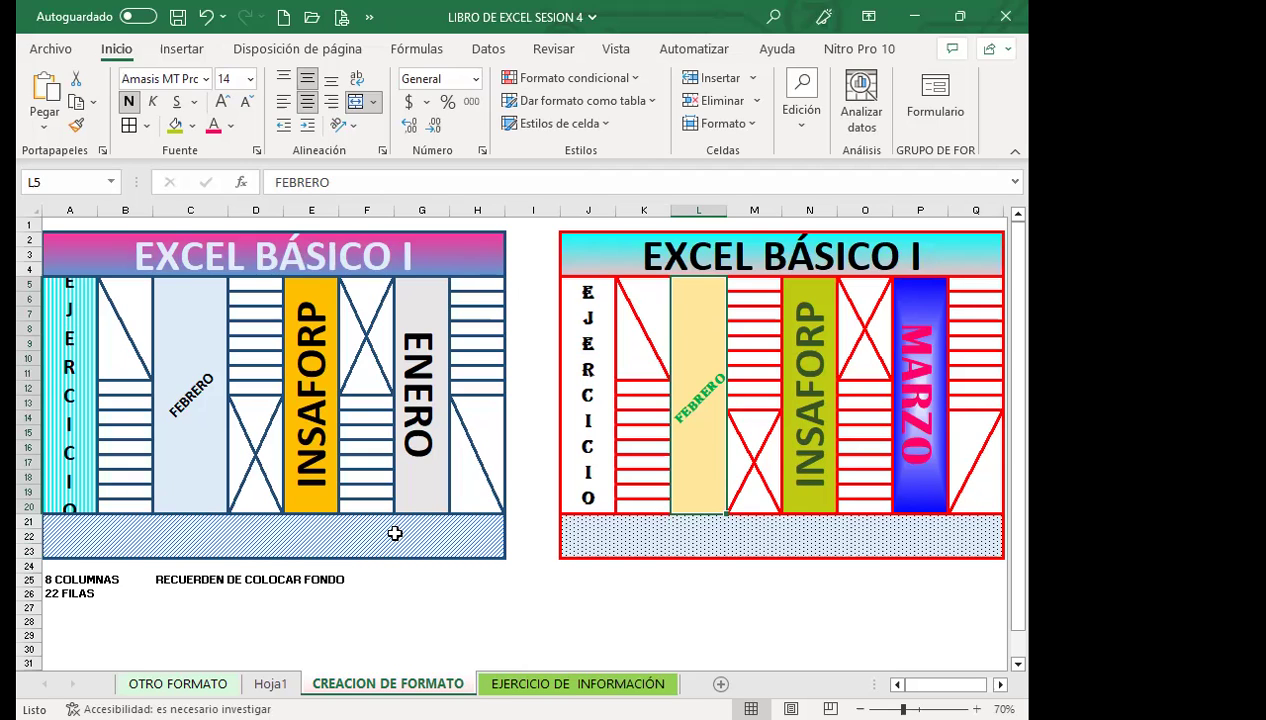
left_click(530, 621)
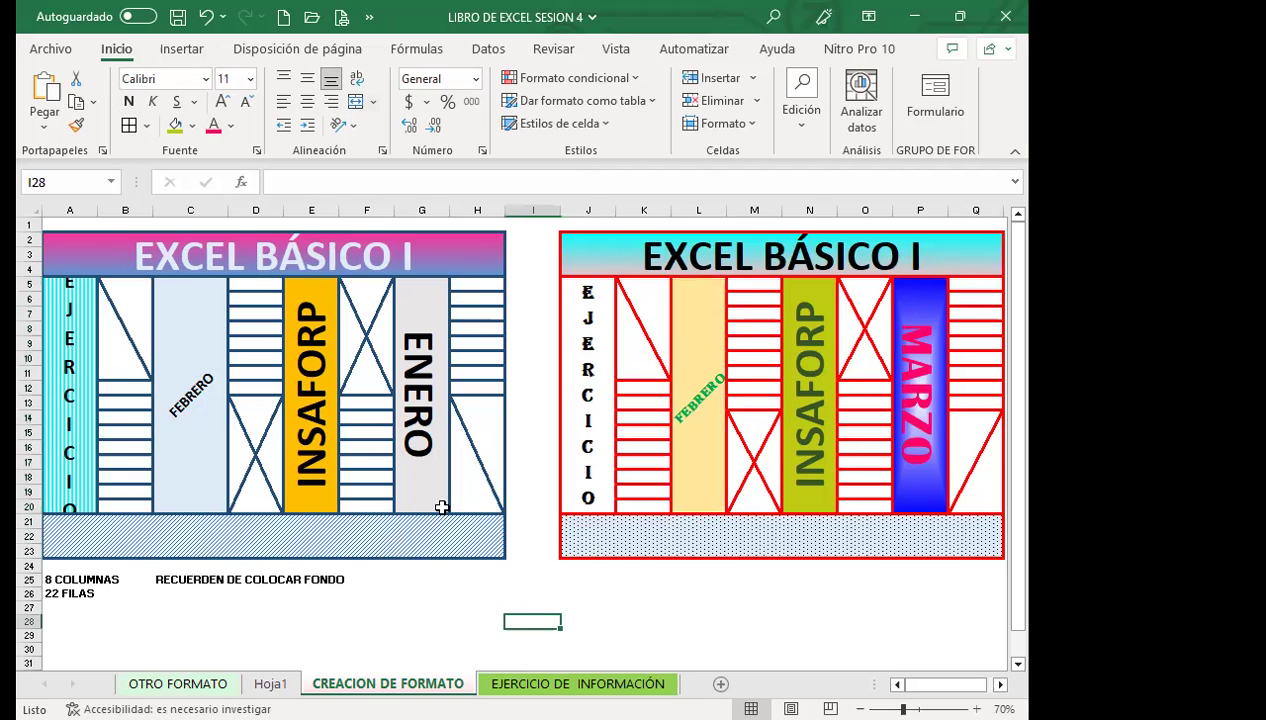
Step: Start a sheet background and search online for 'PLAYA' images
left_click(310, 48)
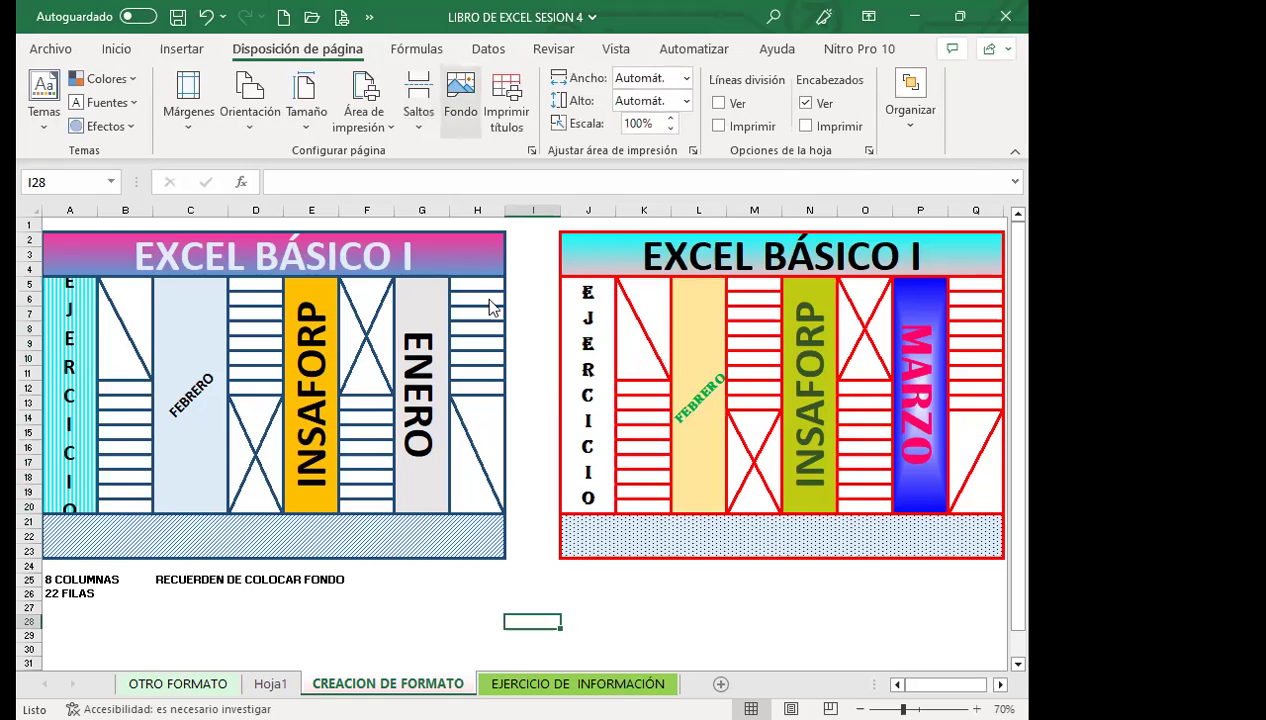
left_click(625, 322)
type("PLAYA")
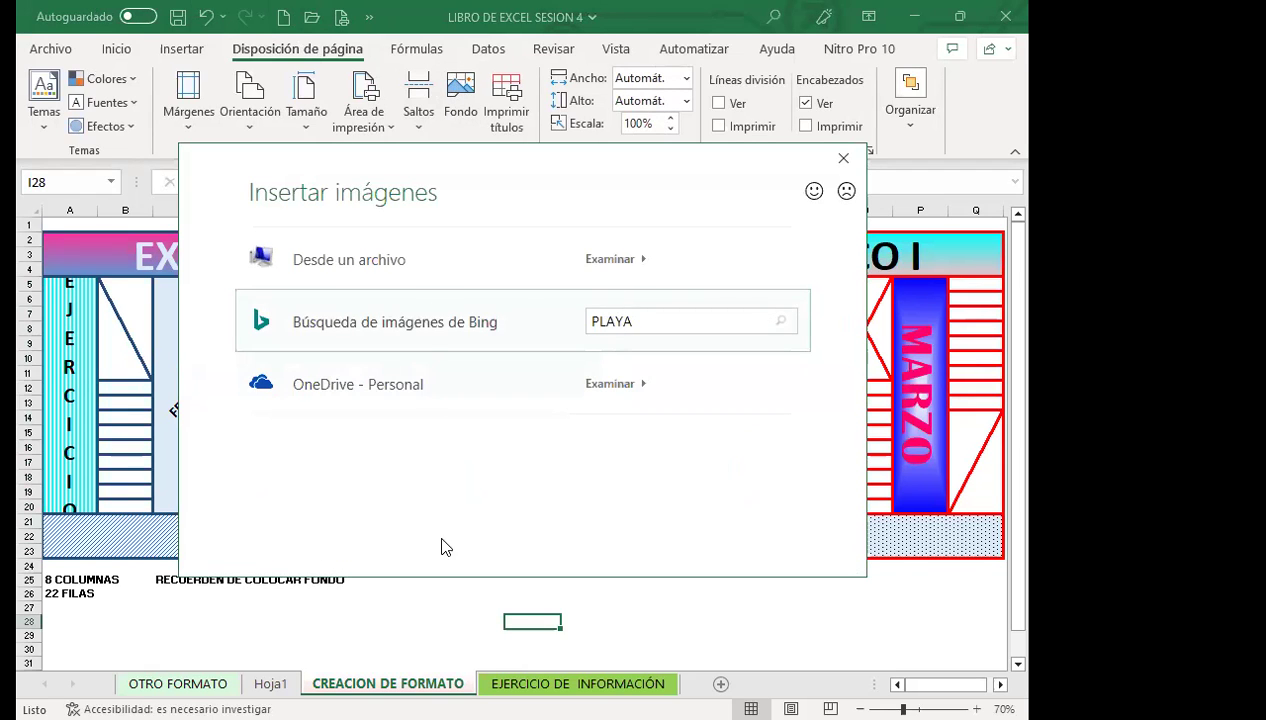
key("Return")
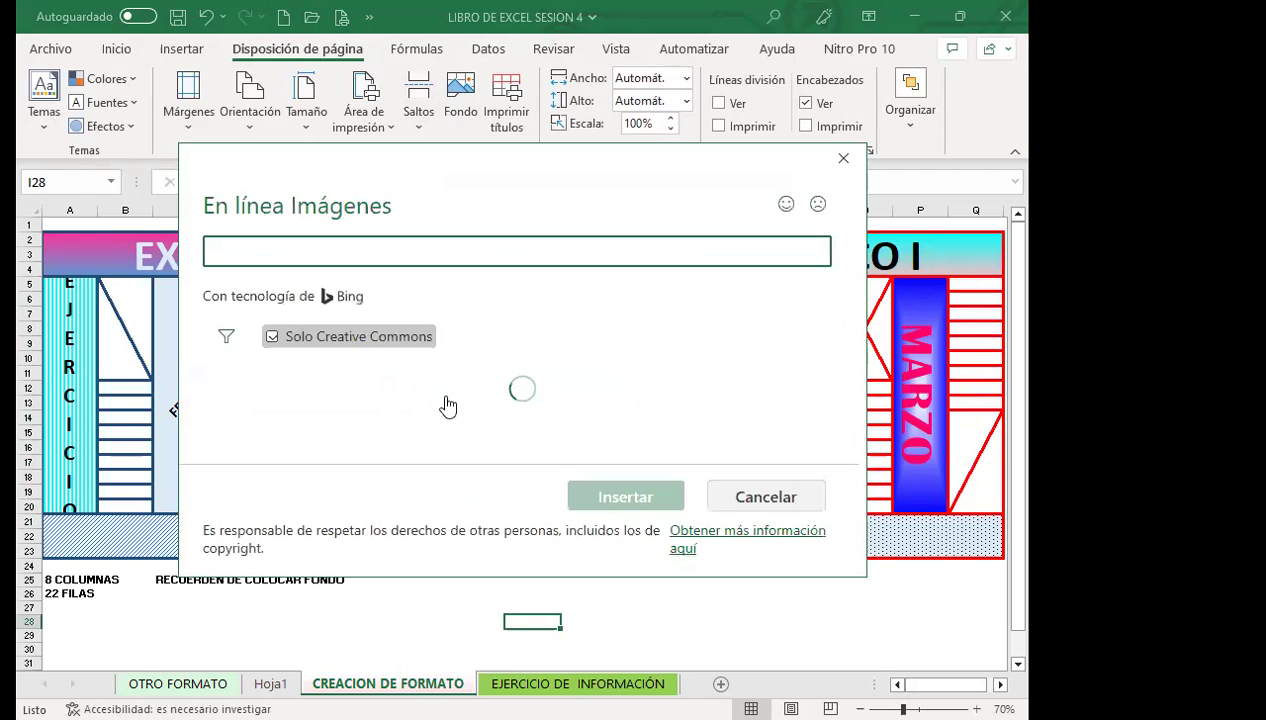
Step: Pick a palm-tree beach photo from the results and insert it as the sheet background
scroll(579, 410, "down", 2)
scroll(447, 434, "down", 2)
scroll(447, 434, "down", 2)
scroll(447, 434, "down", 2)
scroll(447, 434, "down", 2)
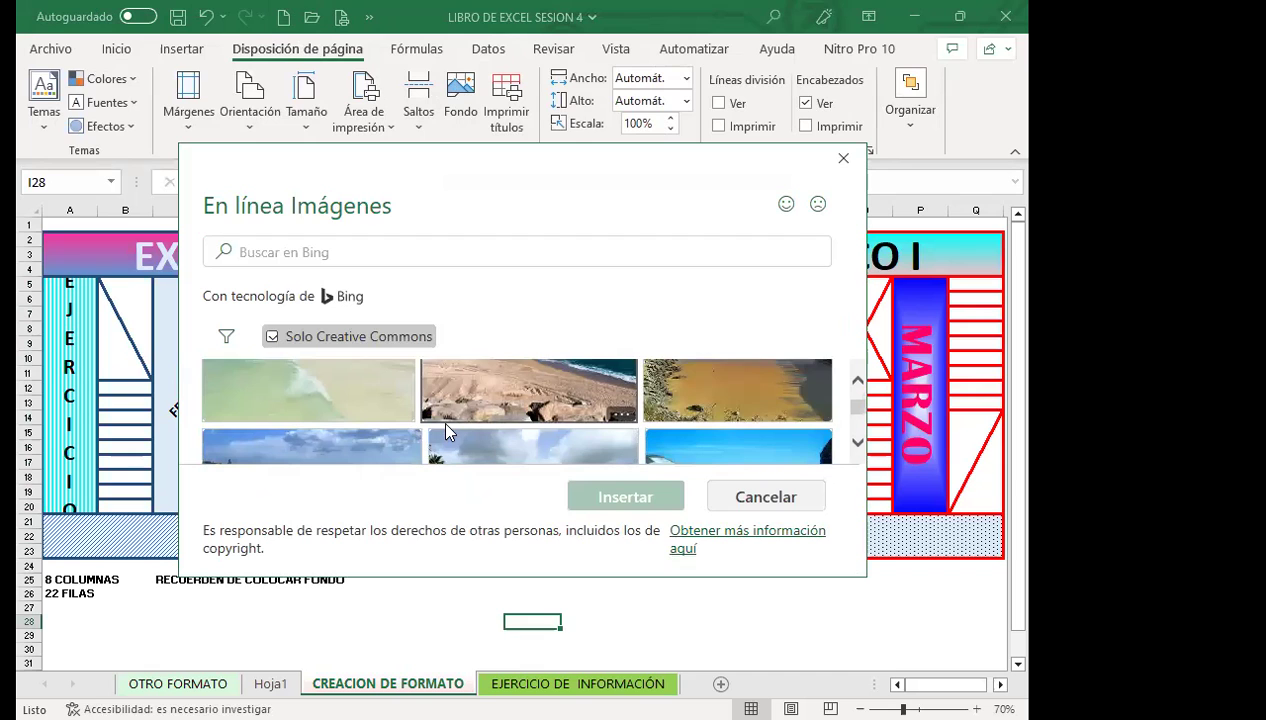
scroll(447, 430, "down", 2)
left_click(525, 428)
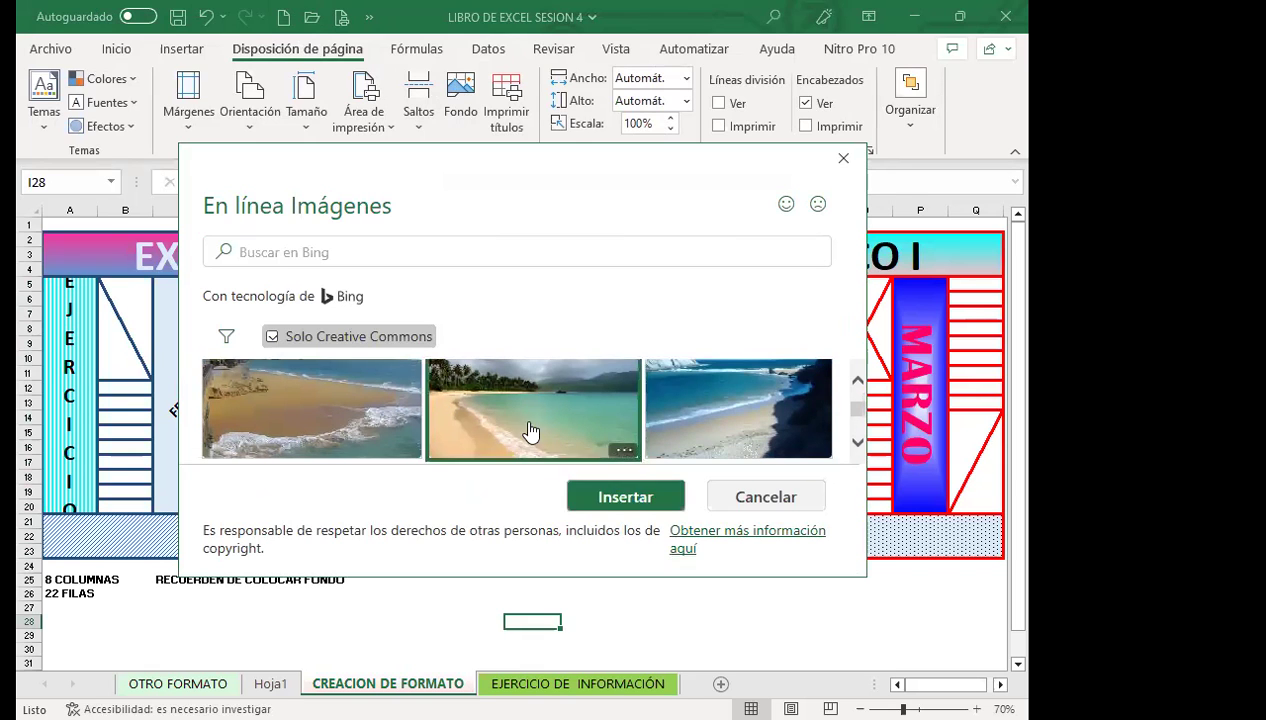
left_click(628, 503)
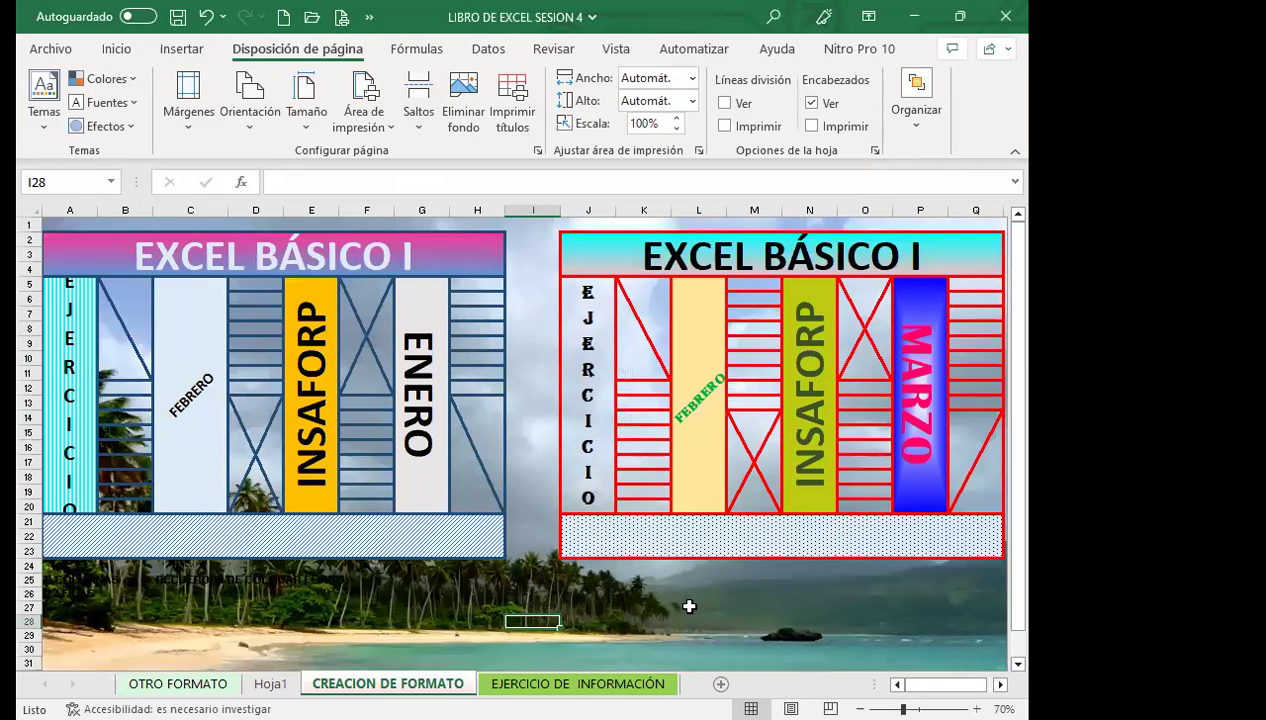
scroll(685, 600, "down", 2)
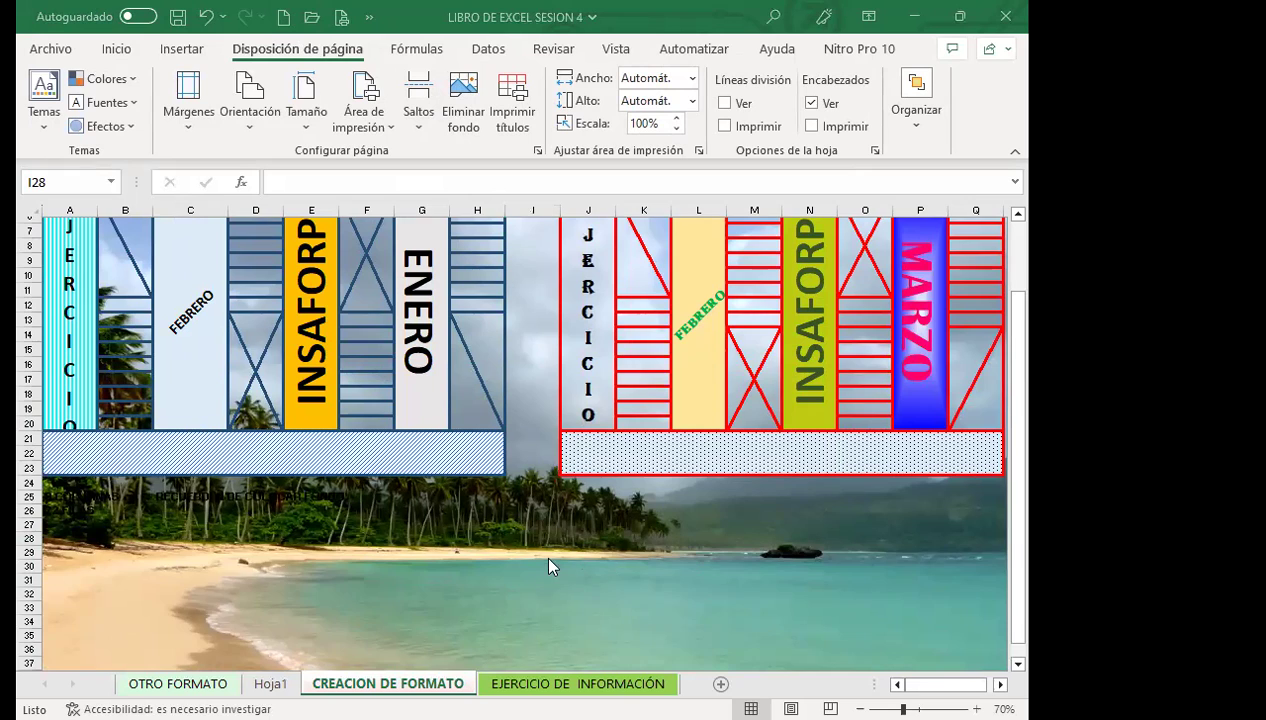
scroll(546, 550, "up", 2)
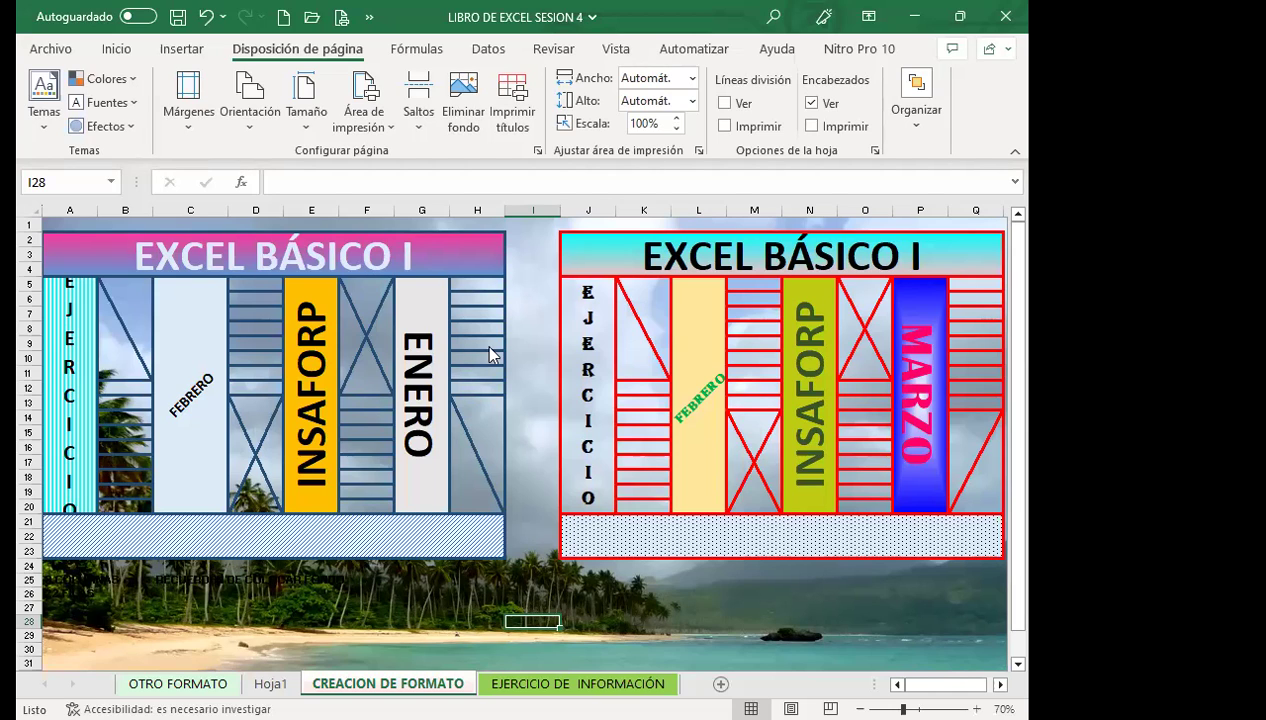
left_click(577, 567)
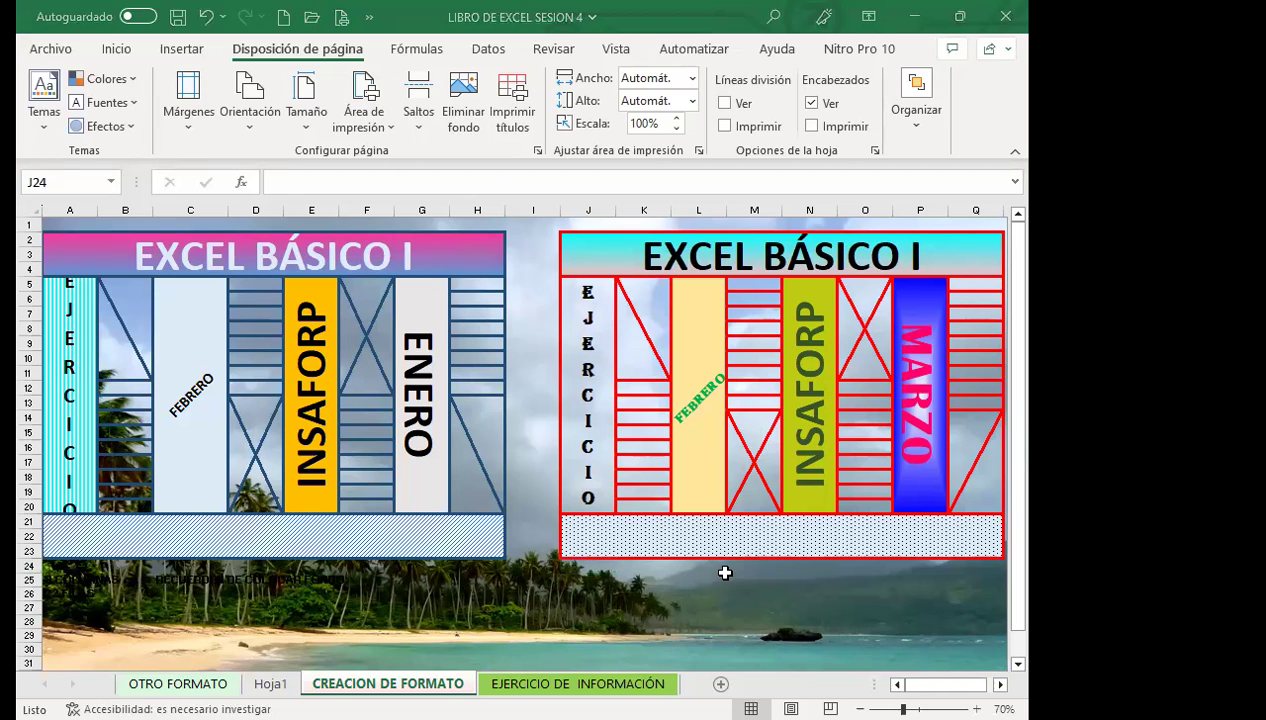
left_click(768, 577)
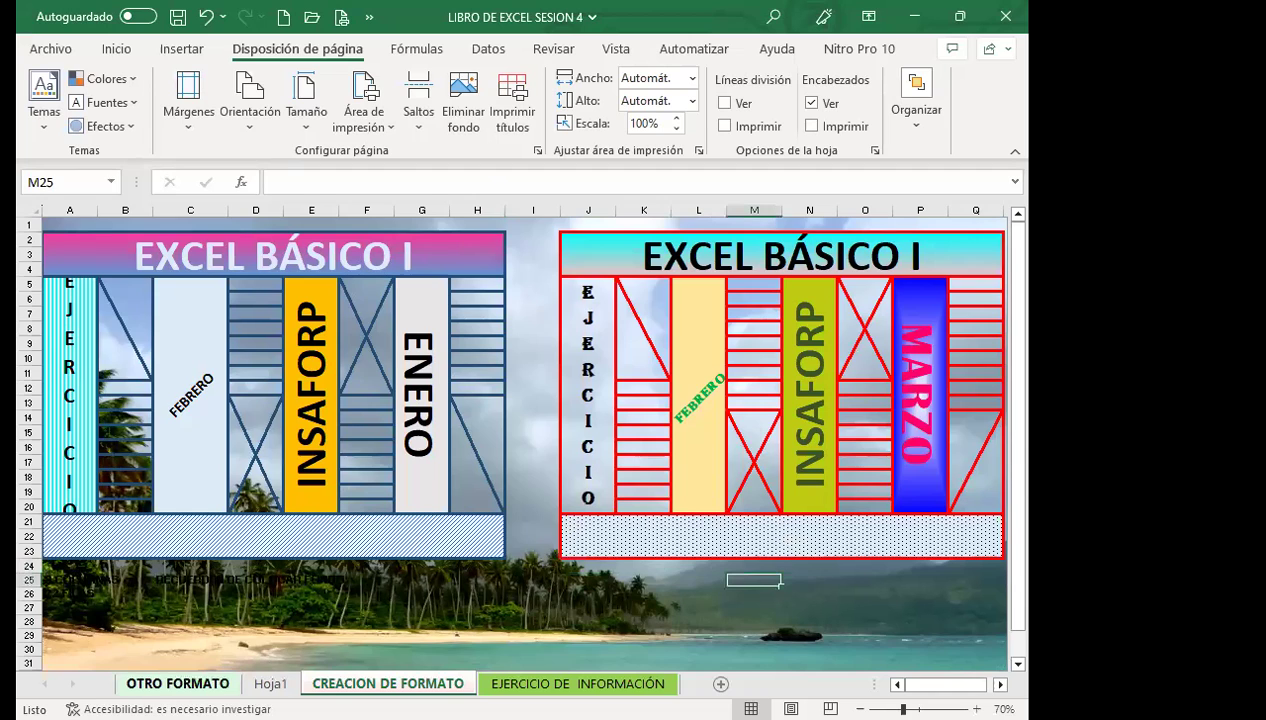
left_click(178, 683)
left_click(601, 520)
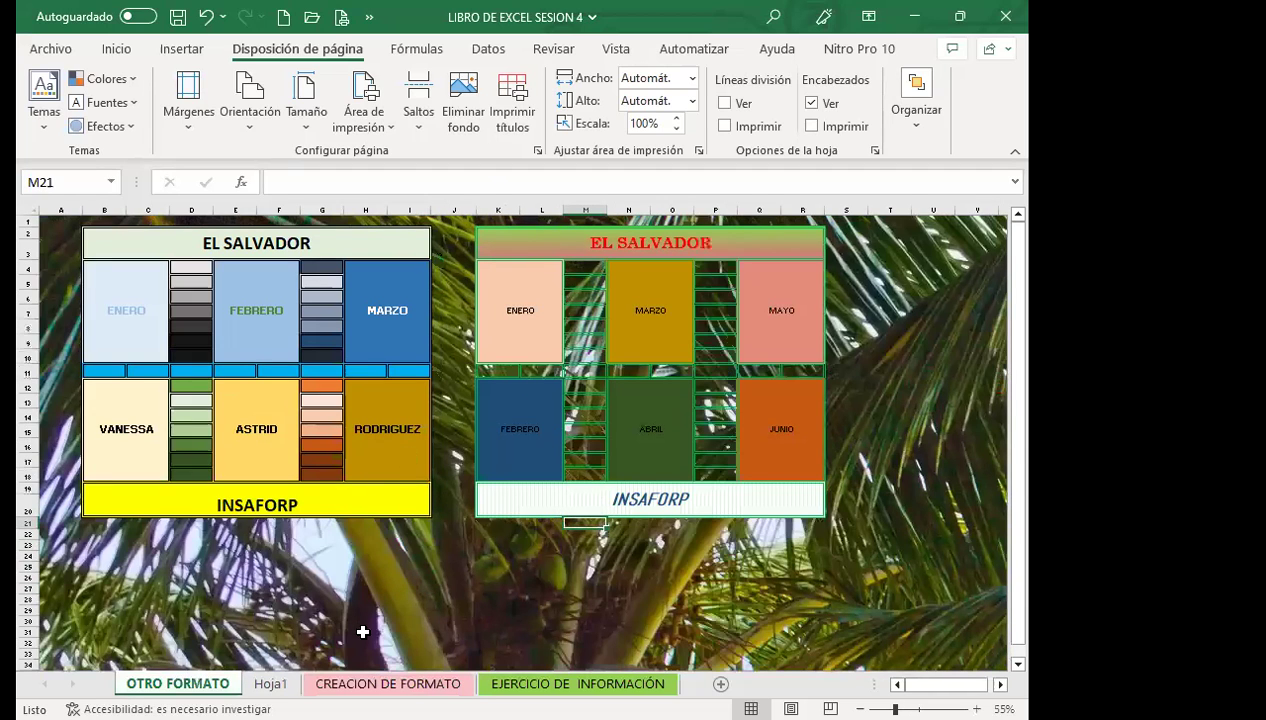
left_click(388, 683)
left_click(600, 591)
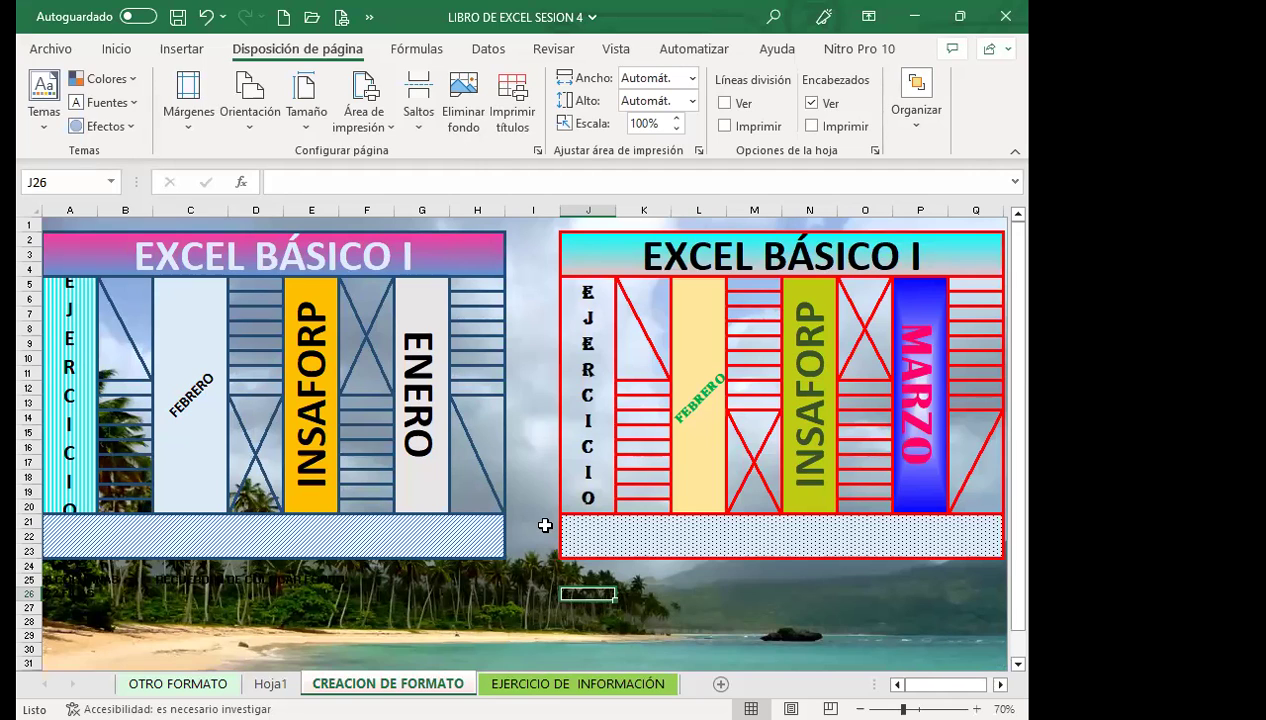
left_click(117, 55)
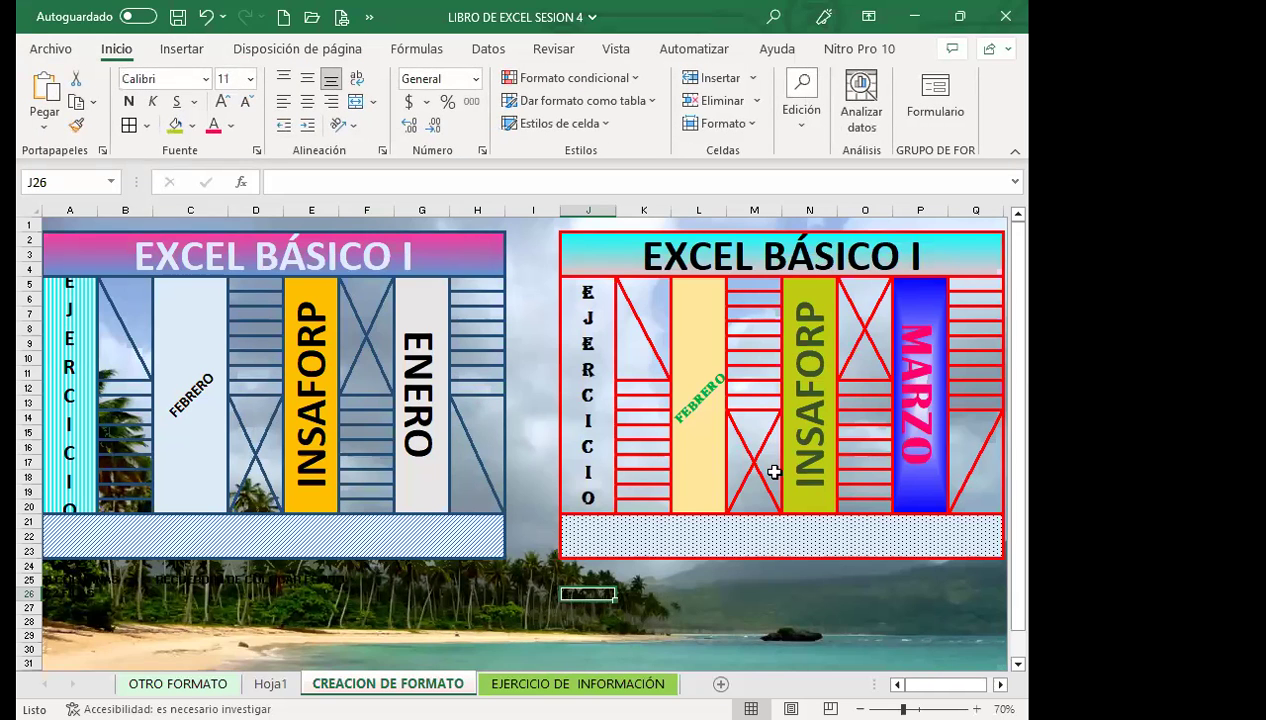
Step: On EJERCICIO DE INFORMACIÓN, merge A1:A20 and set INAFORP to vertical stacked text
left_click(555, 680)
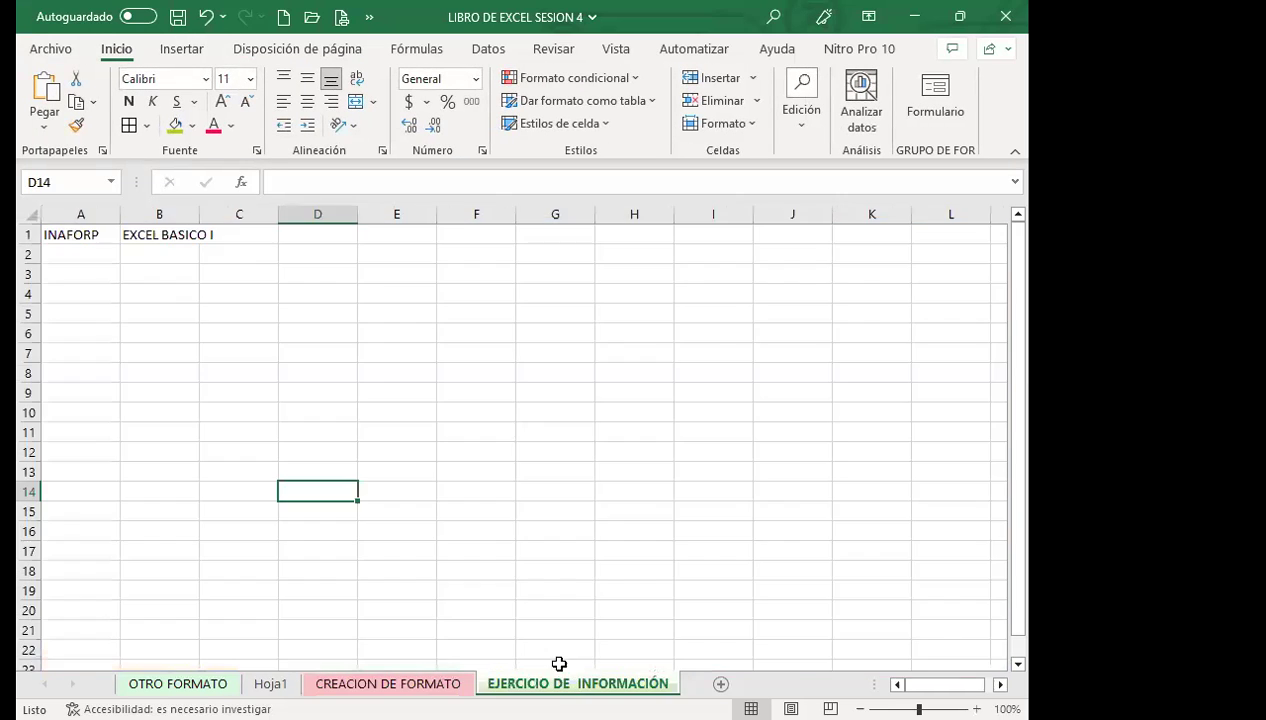
left_click(321, 408)
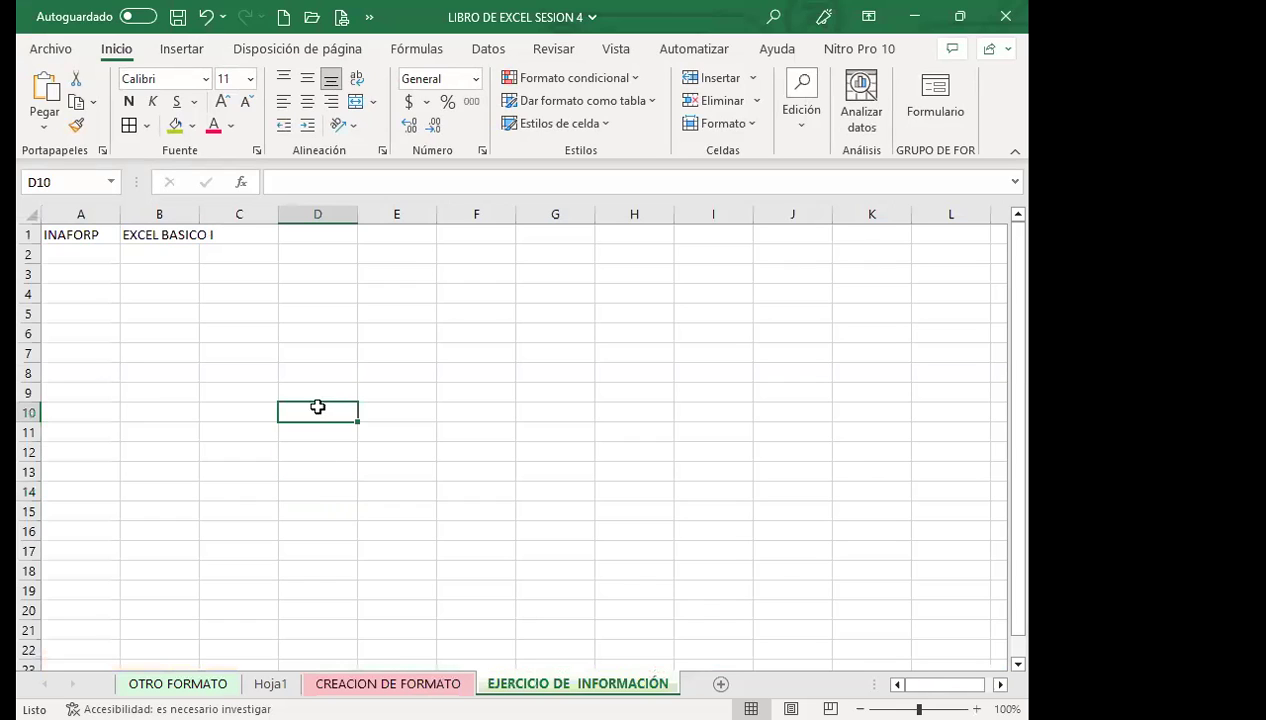
left_click(175, 234)
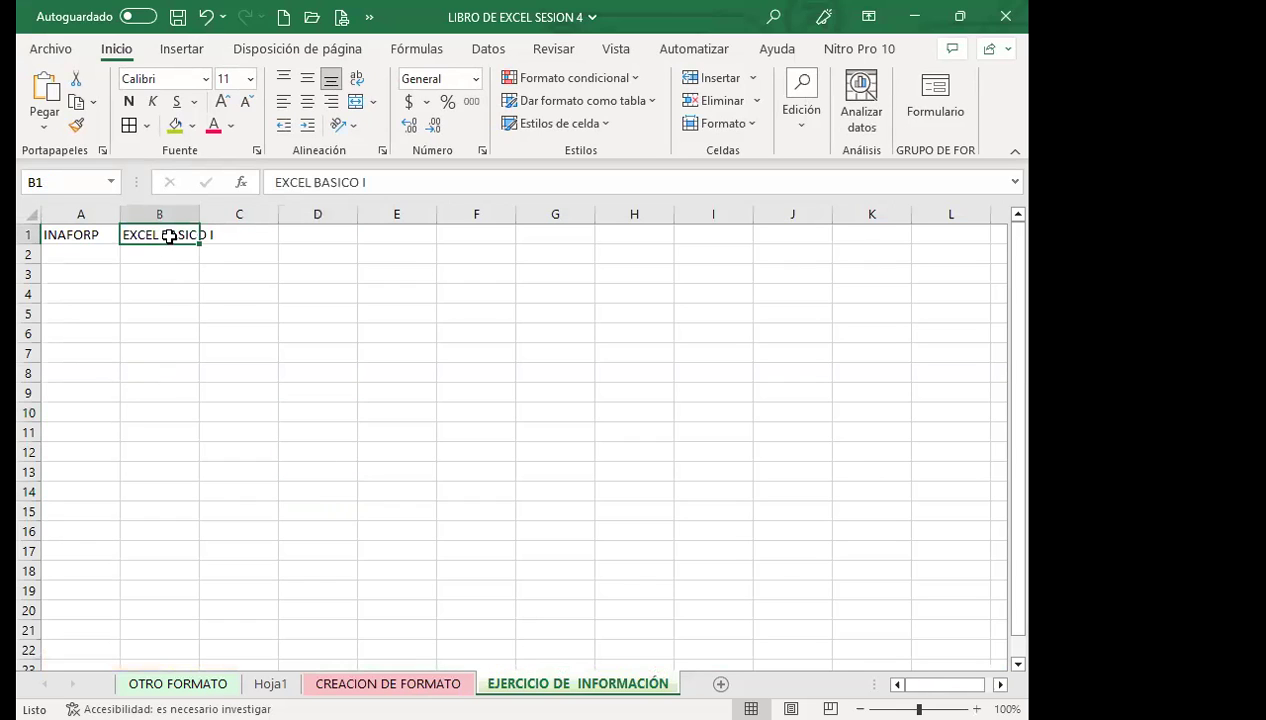
left_click(89, 235)
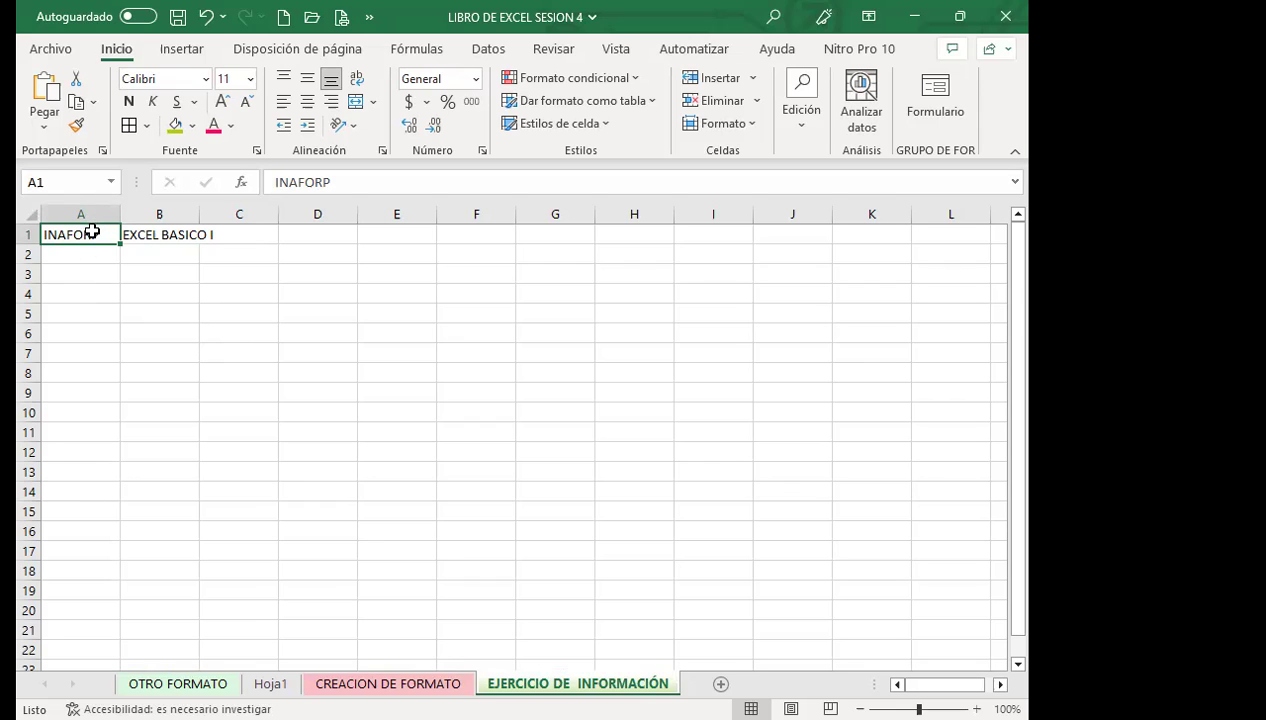
mouse_move(89, 235)
left_mouse_down()
mouse_move(68, 384)
mouse_move(80, 606)
left_mouse_up()
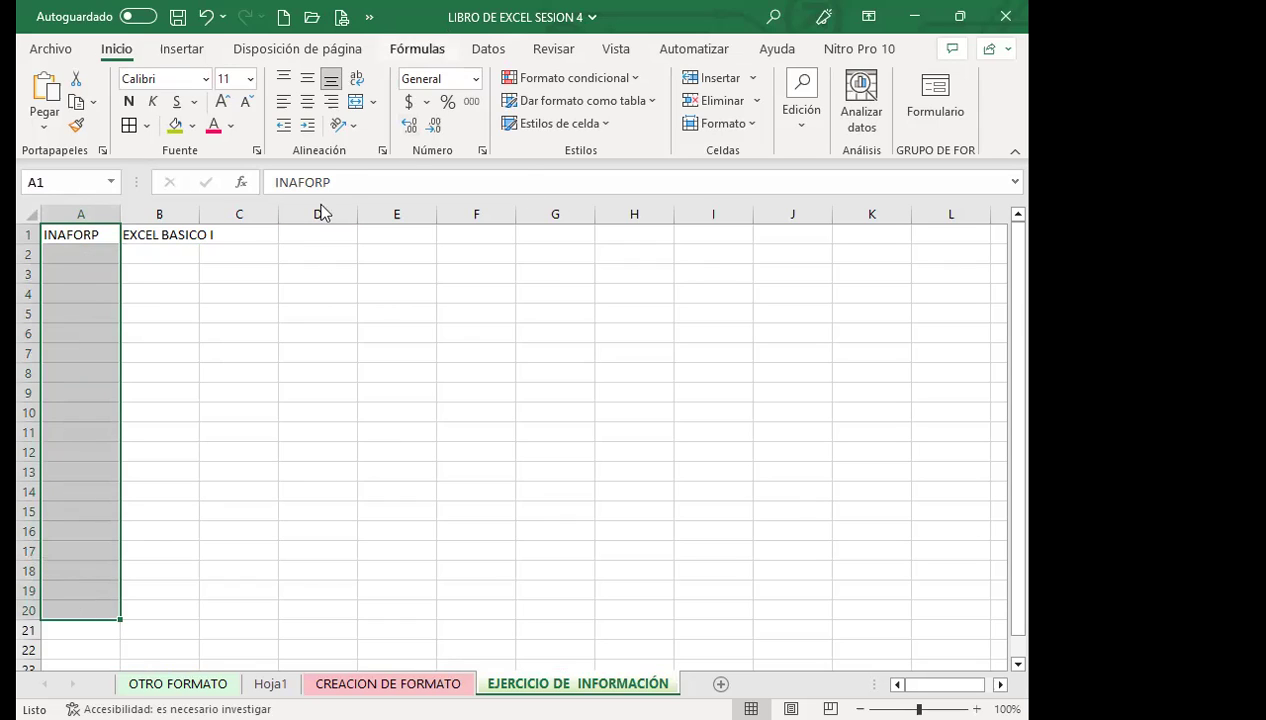
left_click(357, 102)
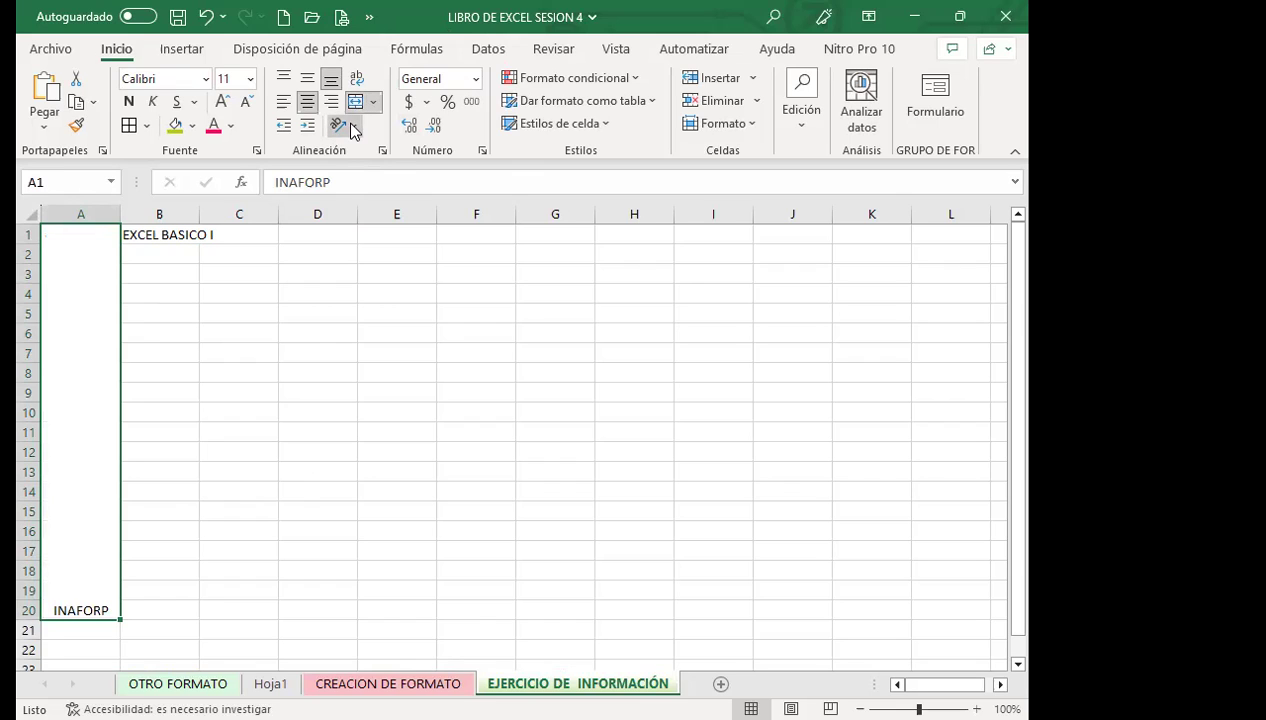
left_click(353, 127)
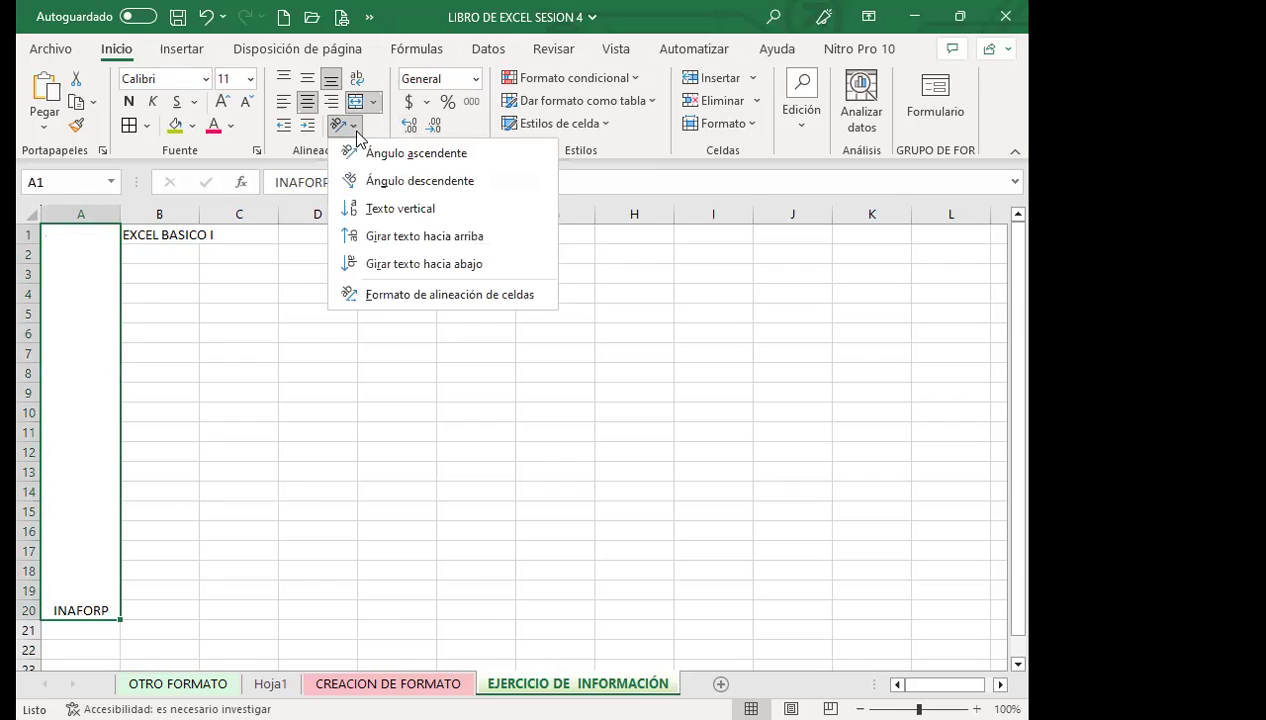
left_click(380, 212)
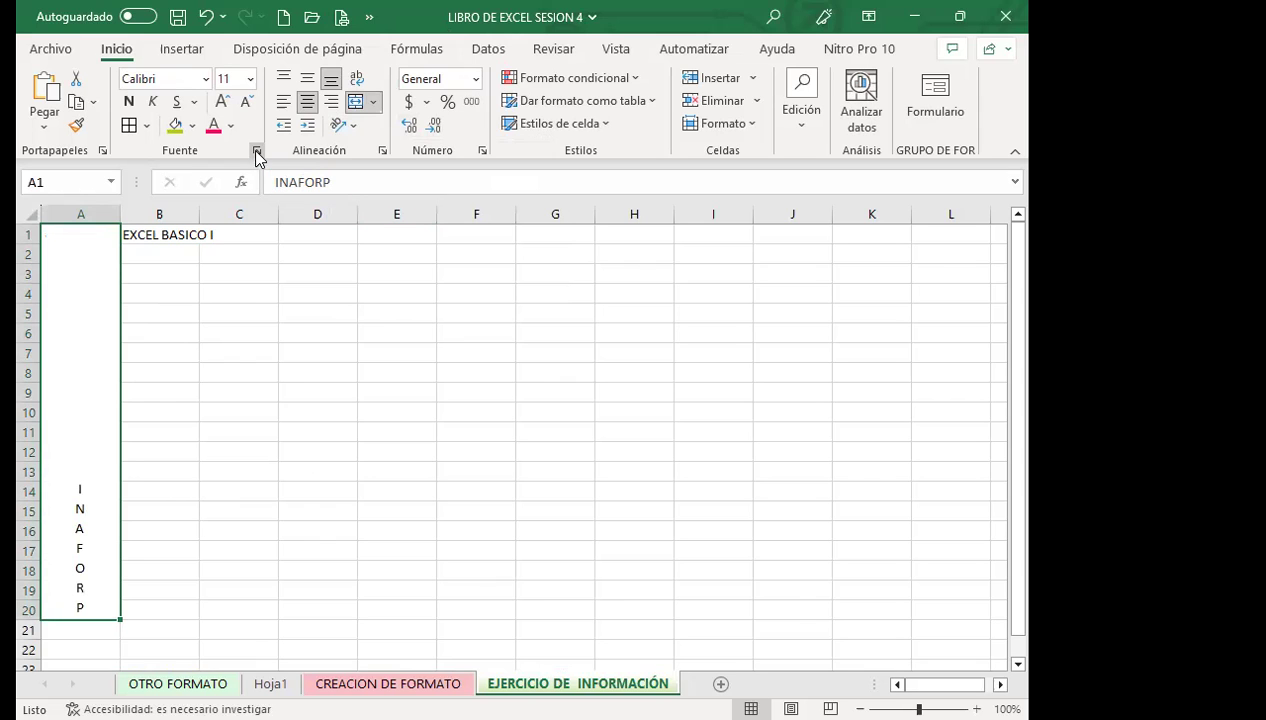
Step: Format the label as bold Algerian, size 26, in pink
key("ctrl+shift+f")
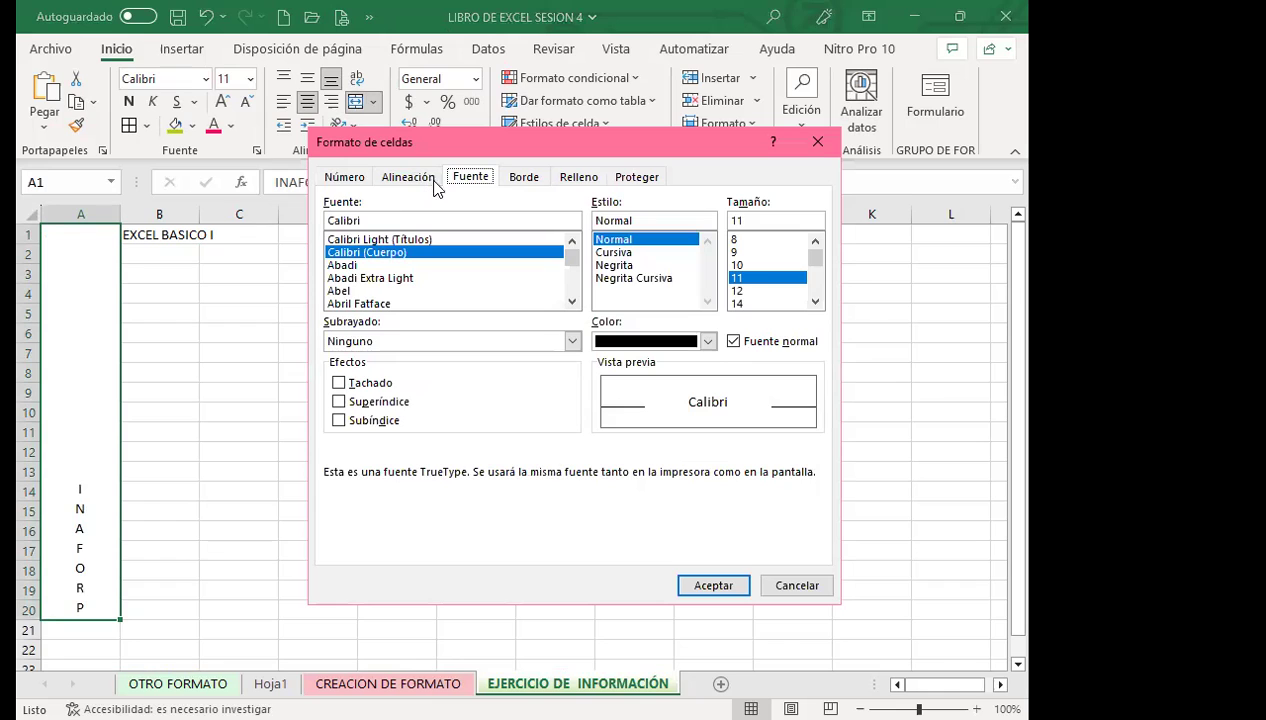
left_click(614, 265)
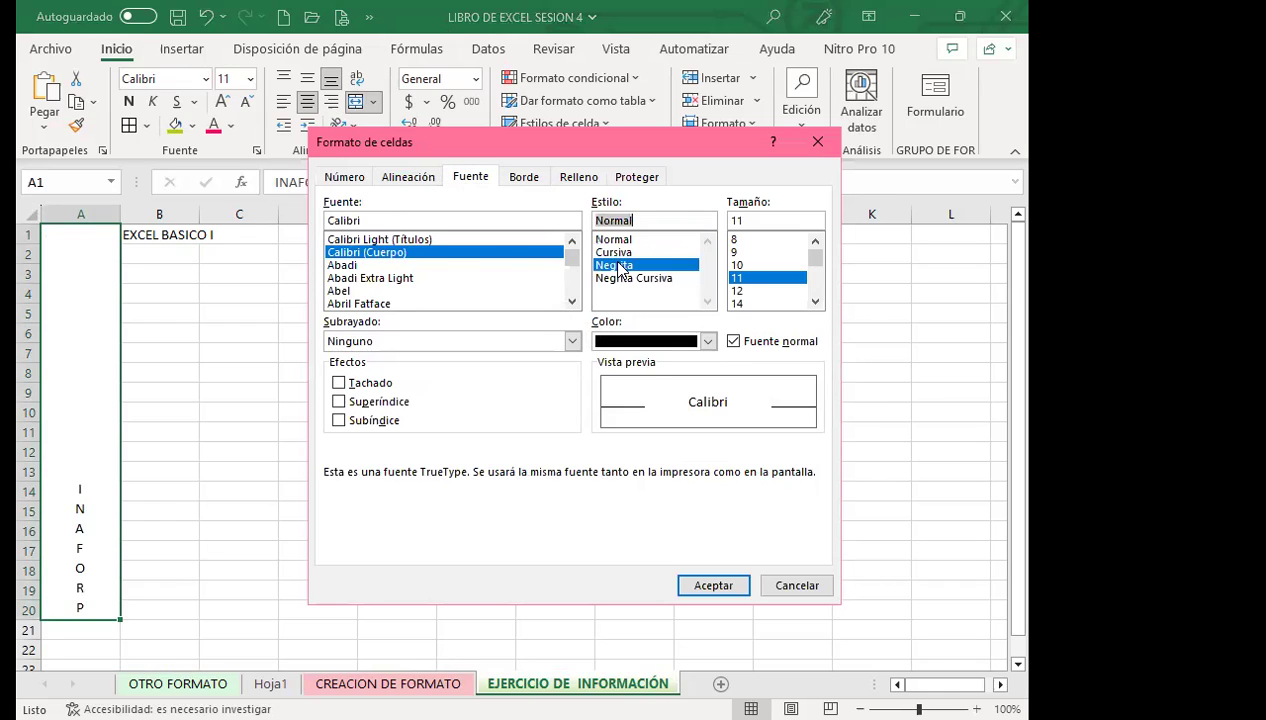
left_click(572, 302)
left_click(572, 302)
left_click(572, 302)
left_click(572, 302)
left_click(572, 302)
left_click(572, 302)
left_click(572, 302)
left_click(572, 302)
left_click(572, 302)
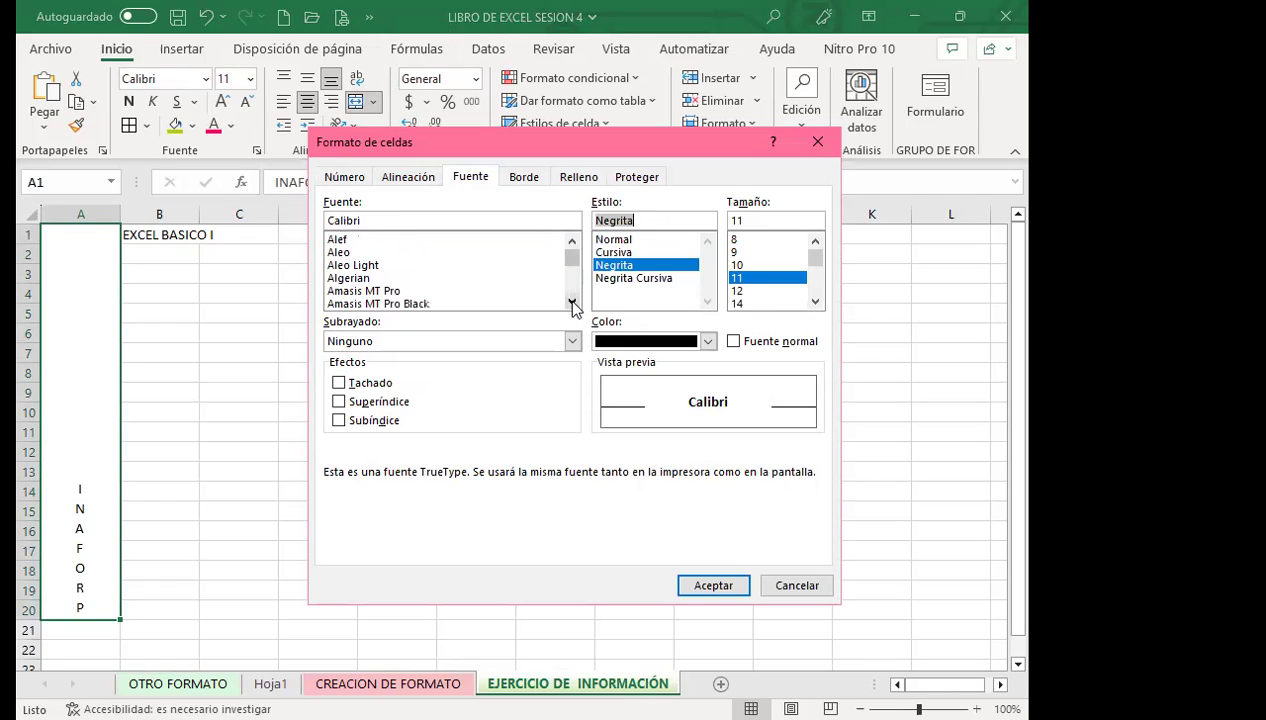
left_click(345, 278)
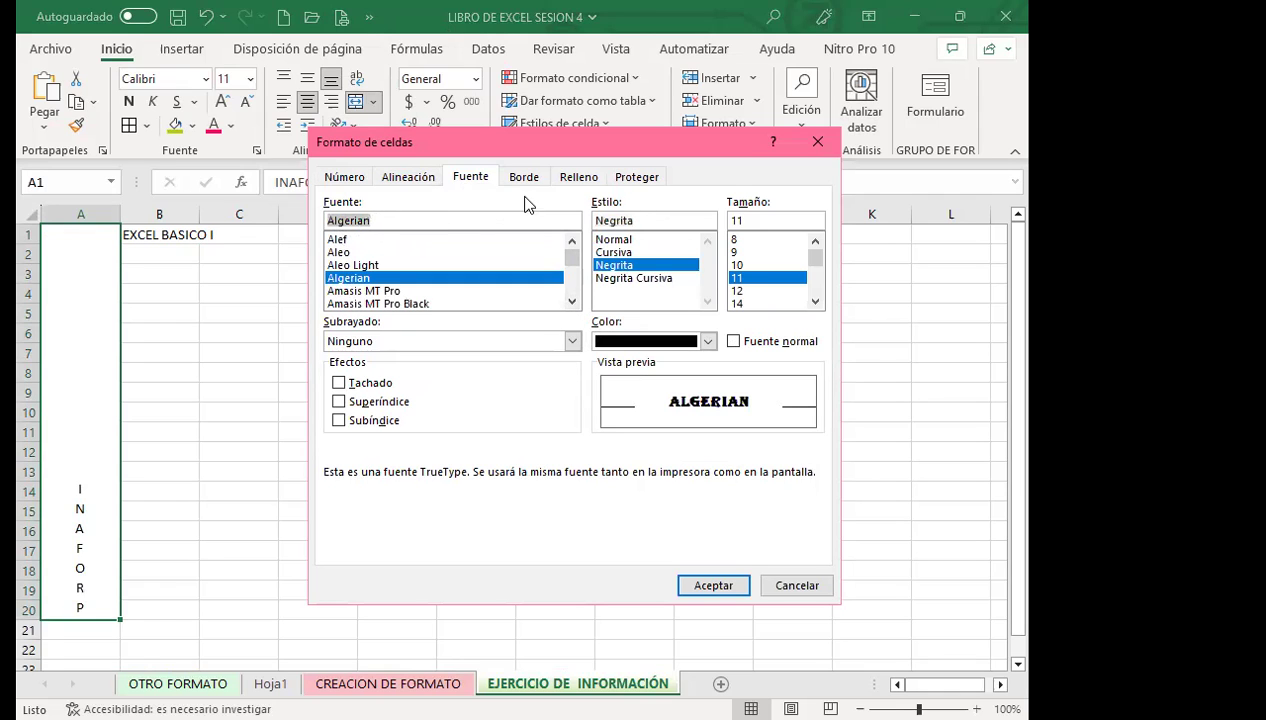
left_click(815, 301)
left_click(815, 301)
left_click(815, 301)
left_click(815, 301)
left_click(815, 302)
left_click(815, 302)
left_click(815, 302)
left_click(815, 302)
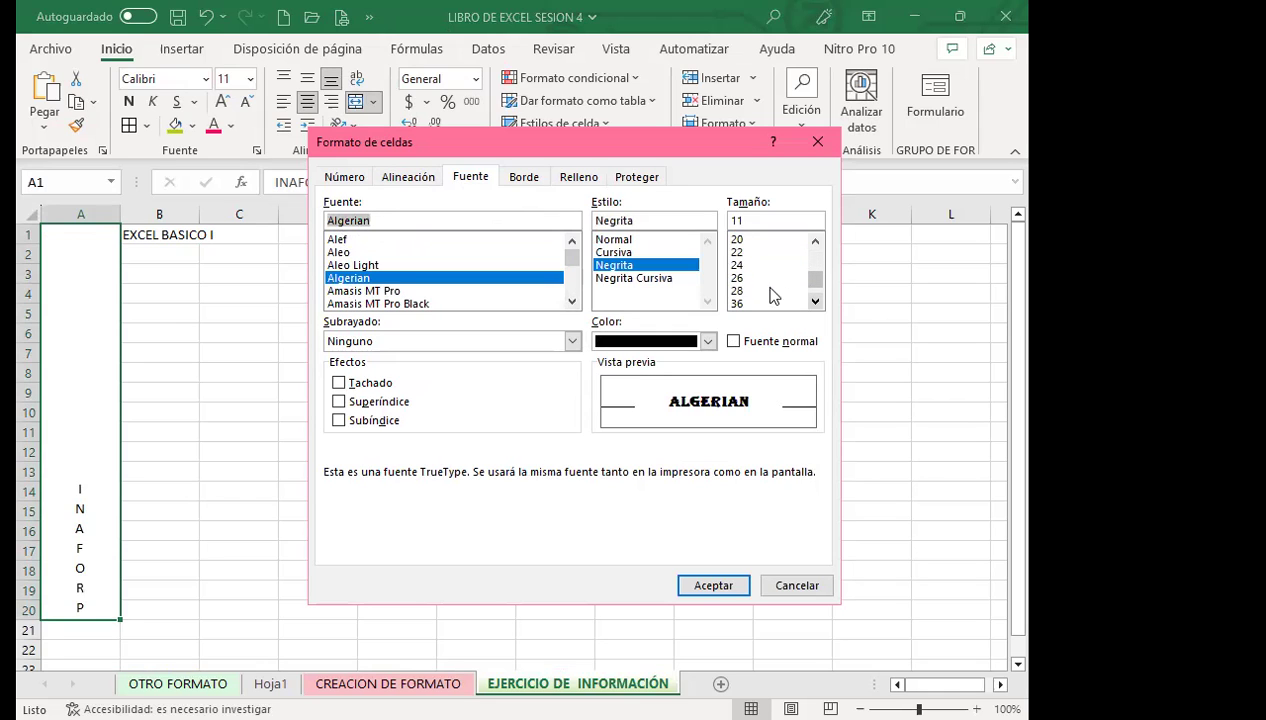
left_click(740, 278)
left_click(709, 341)
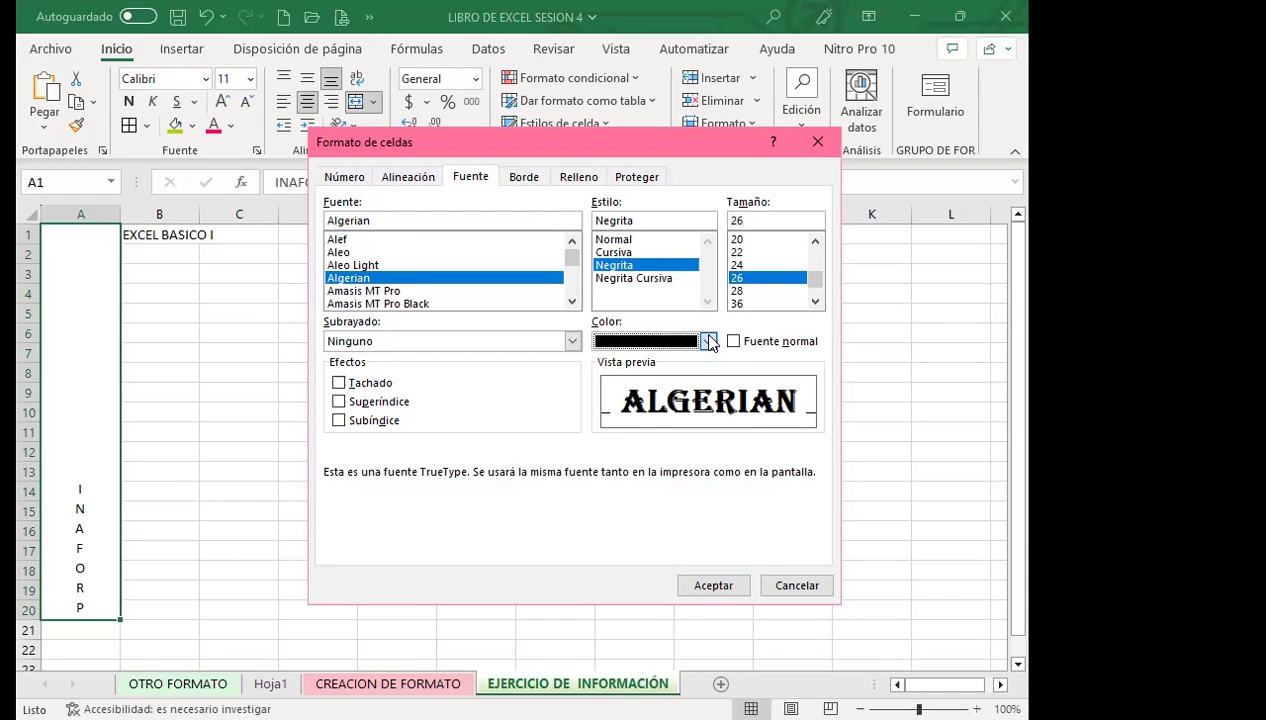
left_click(661, 607)
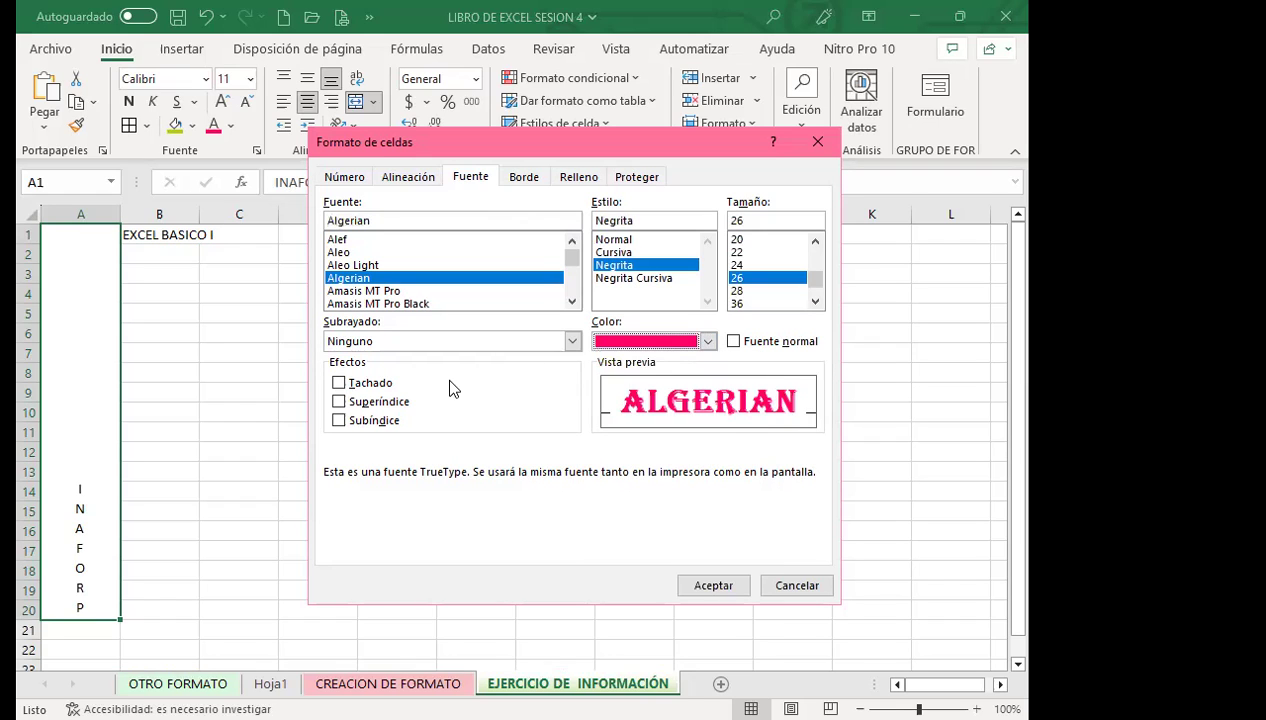
left_click(712, 588)
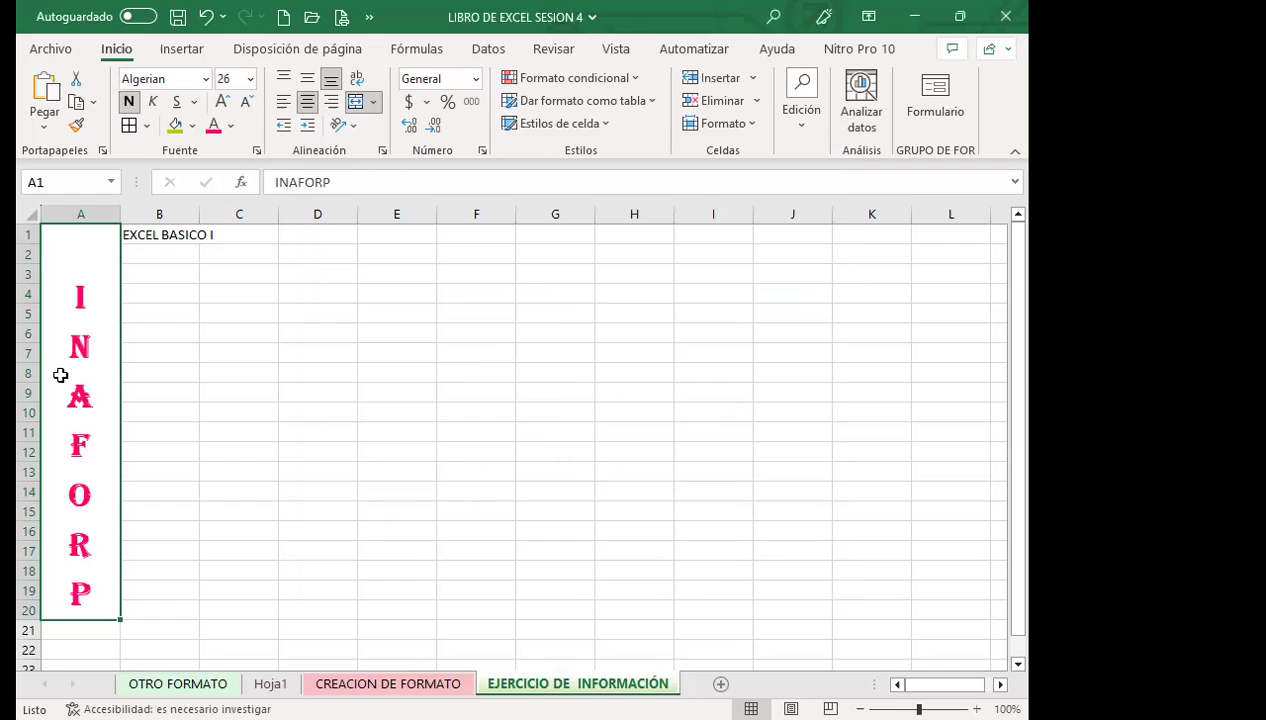
Step: Correct the label's spelling from INAFORP to INSAFORP
left_click(292, 185)
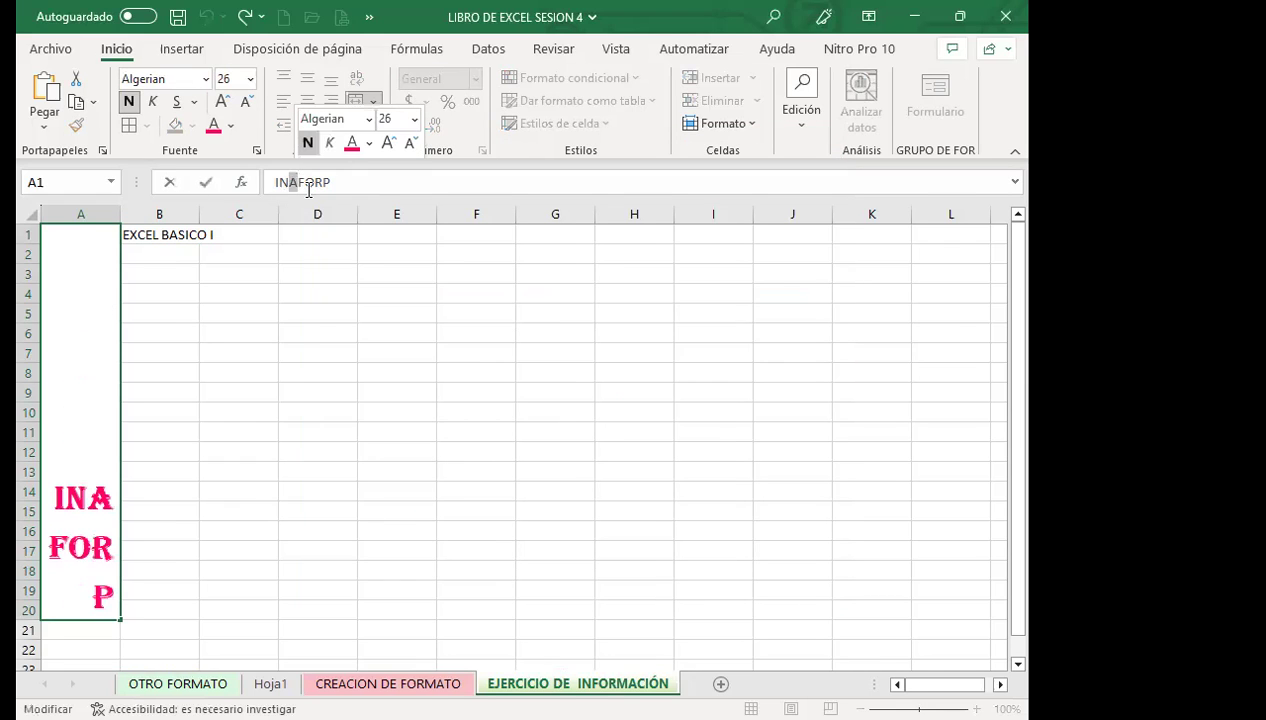
key("Delete")
type("SA")
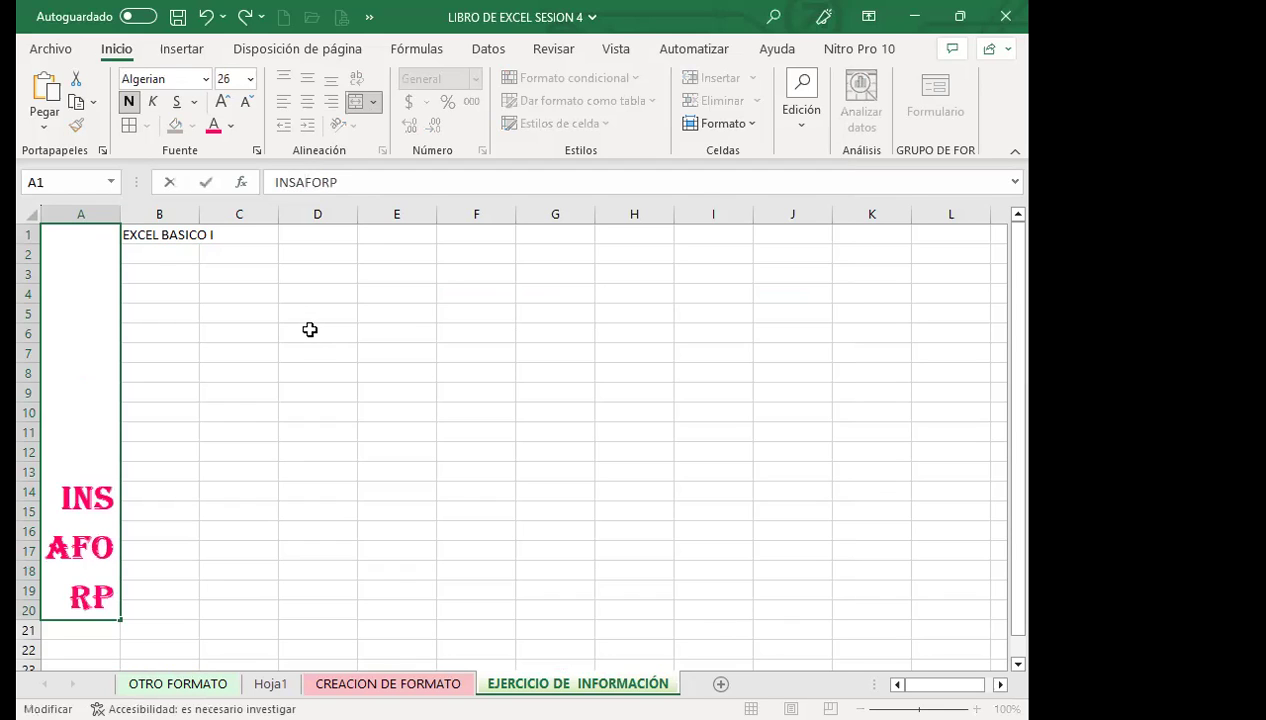
left_click(316, 316)
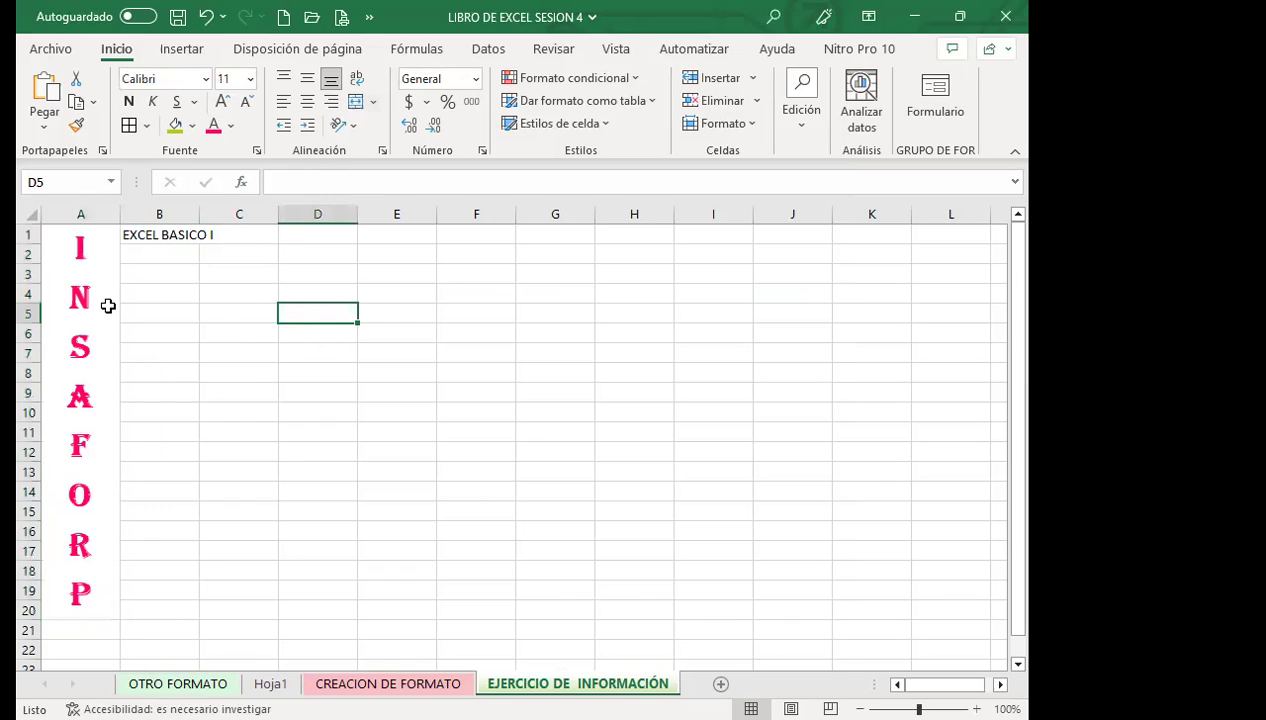
Step: Merge the range B1:I20 into a single cell holding EXCEL BASICO I
left_click(203, 438)
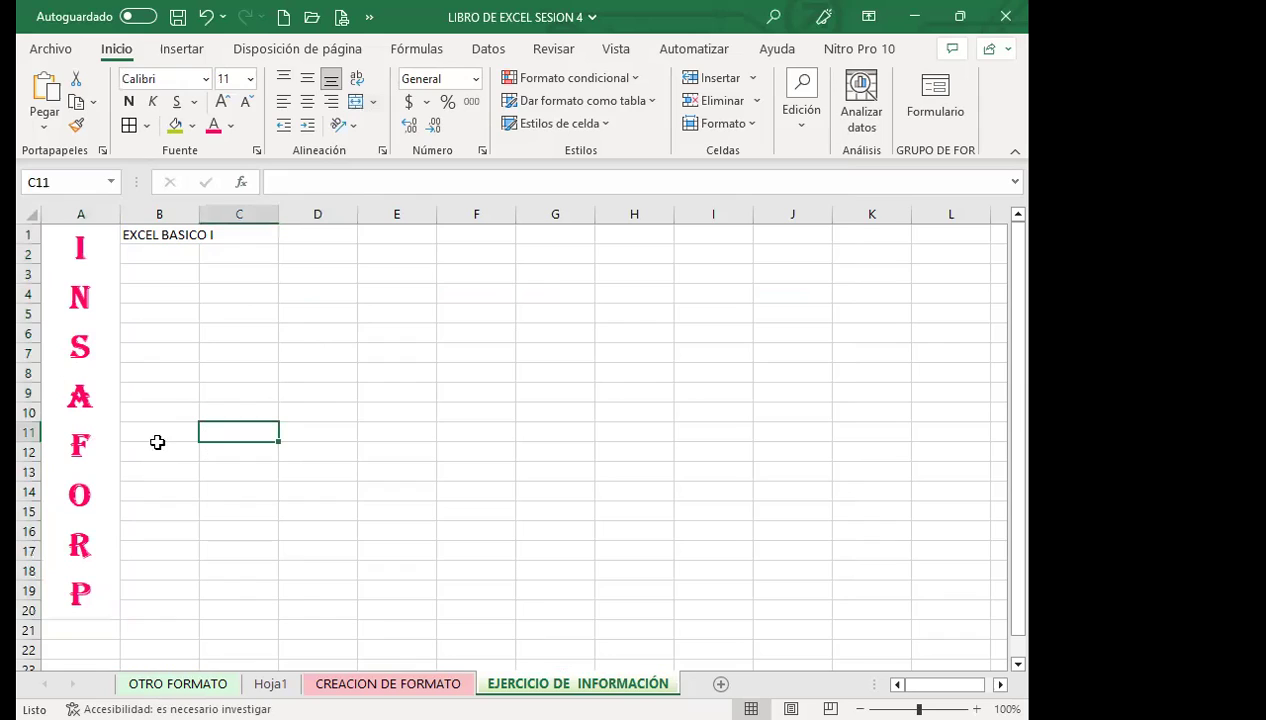
left_click(88, 393)
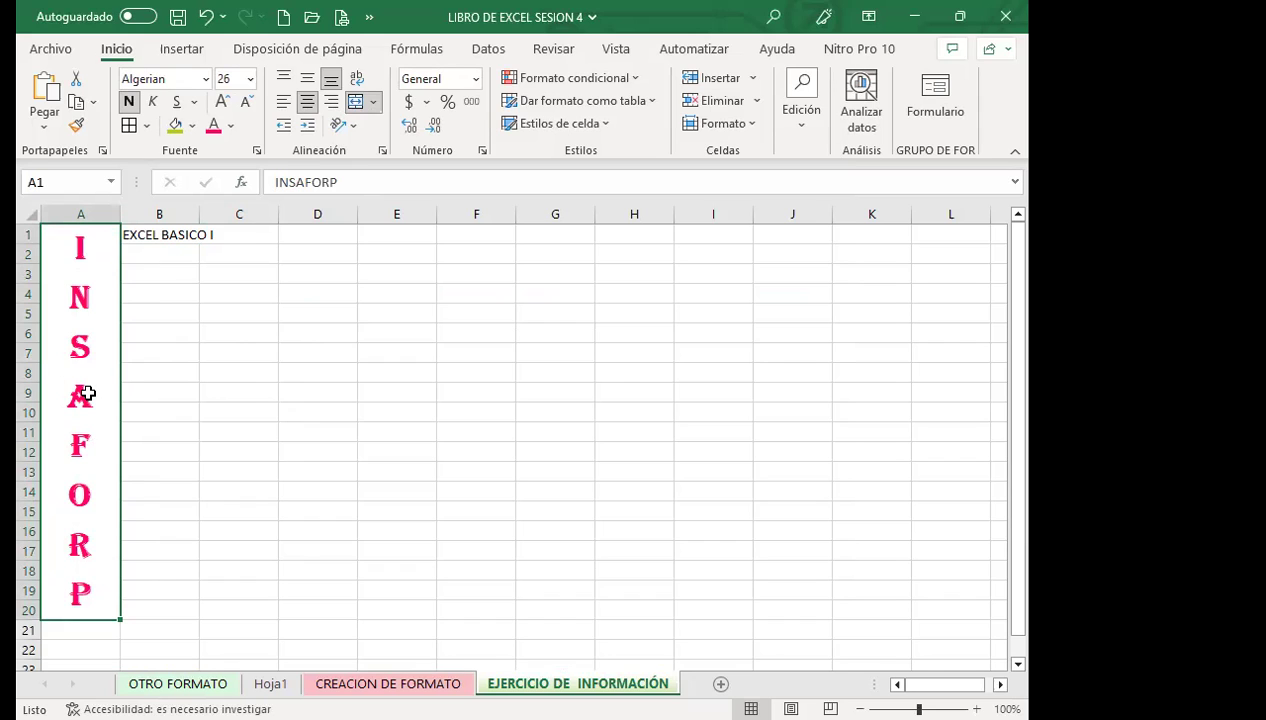
mouse_move(155, 232)
left_mouse_down()
mouse_move(432, 294)
mouse_move(503, 331)
mouse_move(622, 435)
mouse_move(695, 472)
mouse_move(714, 614)
left_mouse_up()
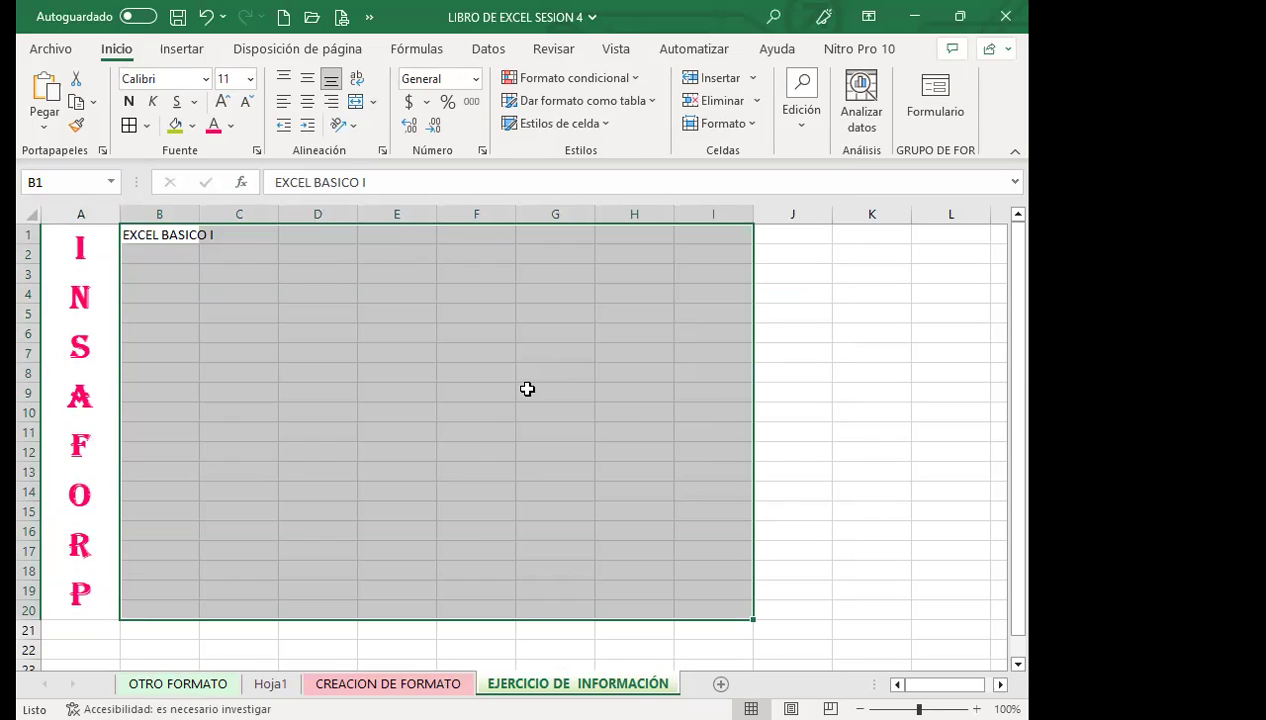
left_click(354, 103)
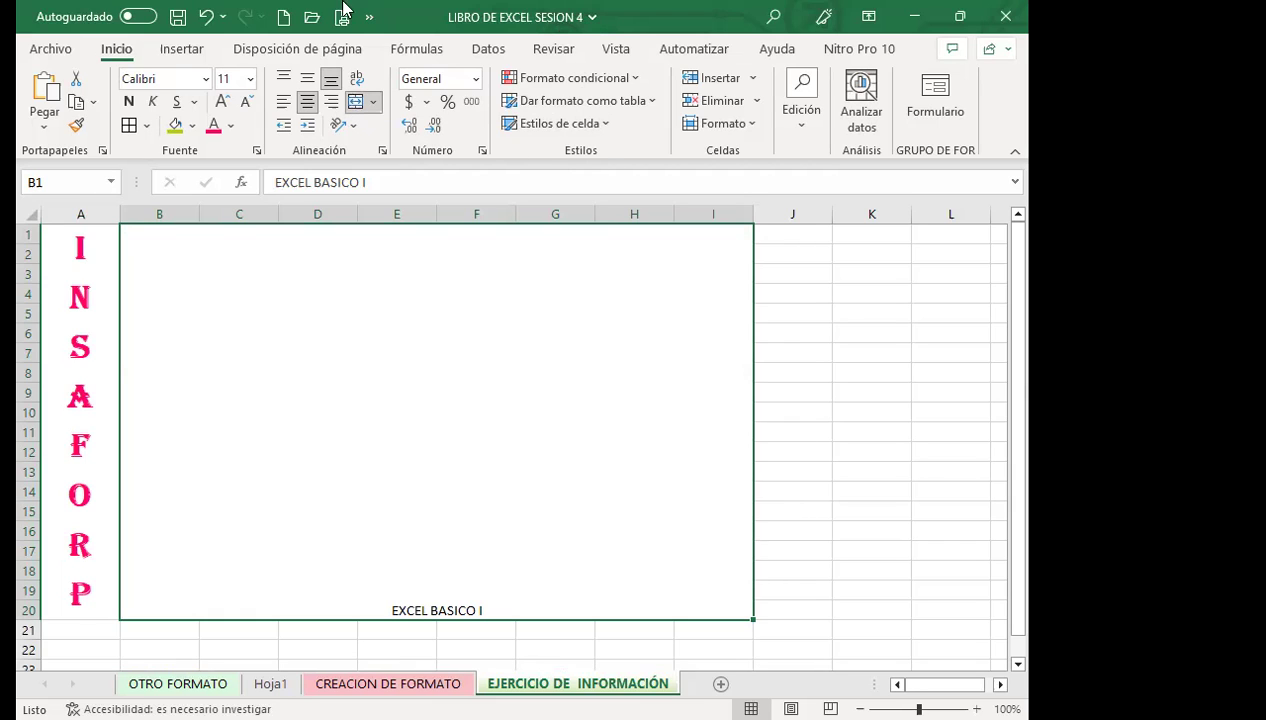
Step: Angle EXCEL BASICO I upward, centre it vertically, and make it bold Algerian
left_click(343, 128)
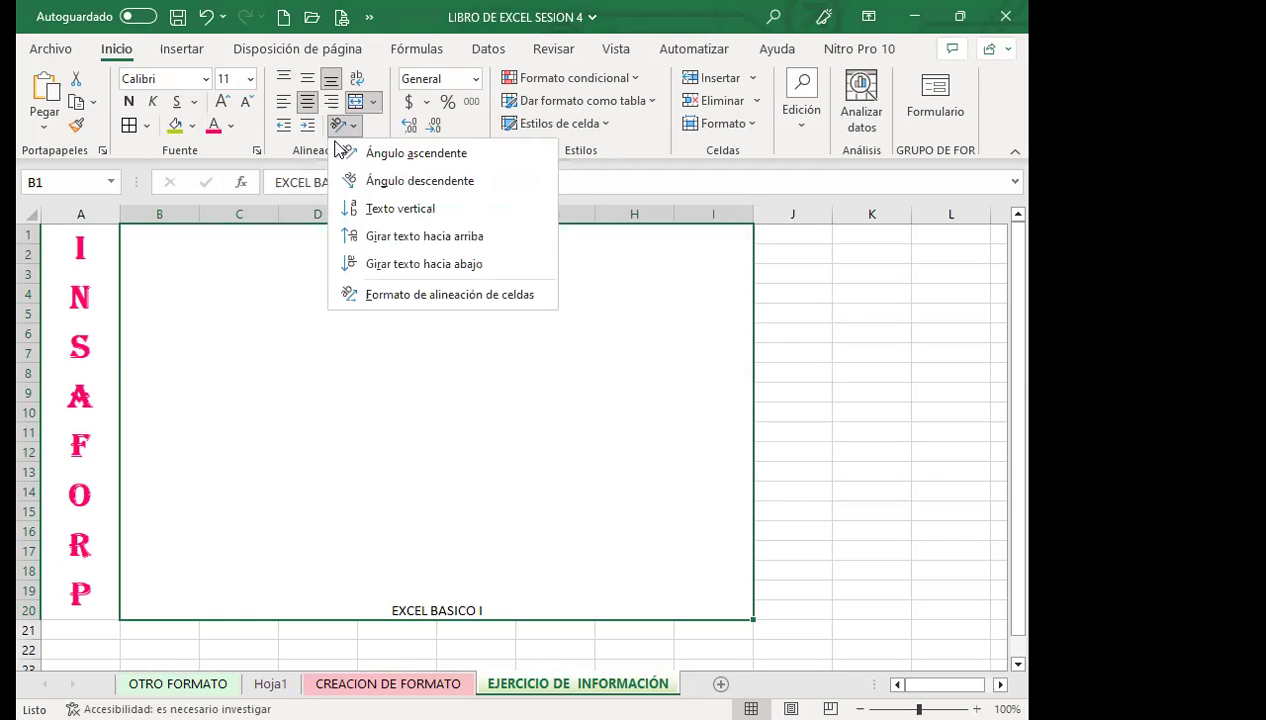
left_click(407, 158)
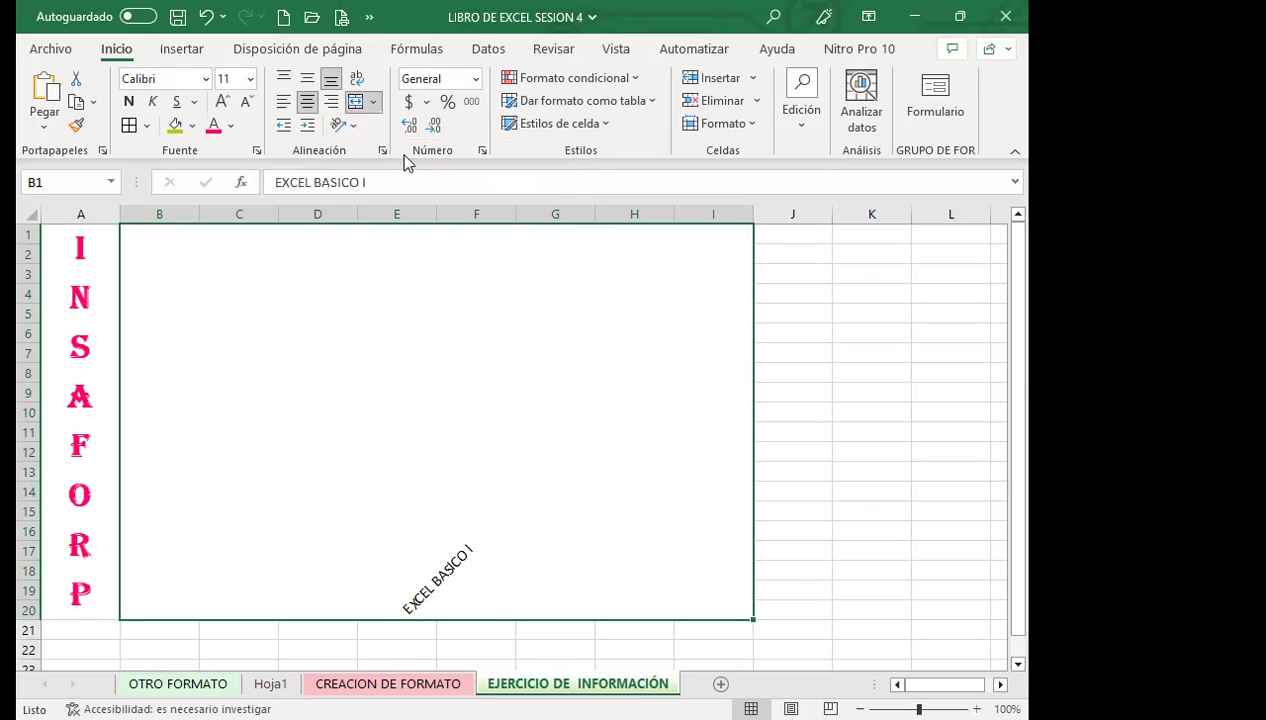
left_click(308, 79)
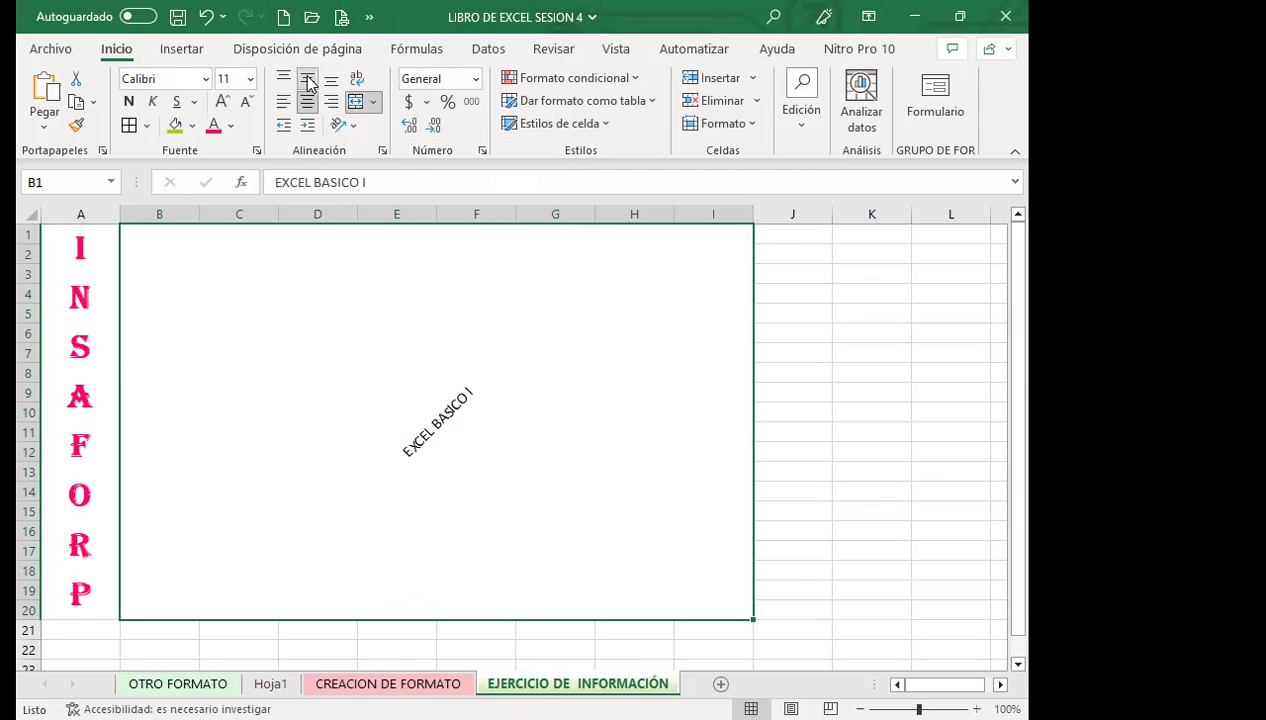
left_click(130, 103)
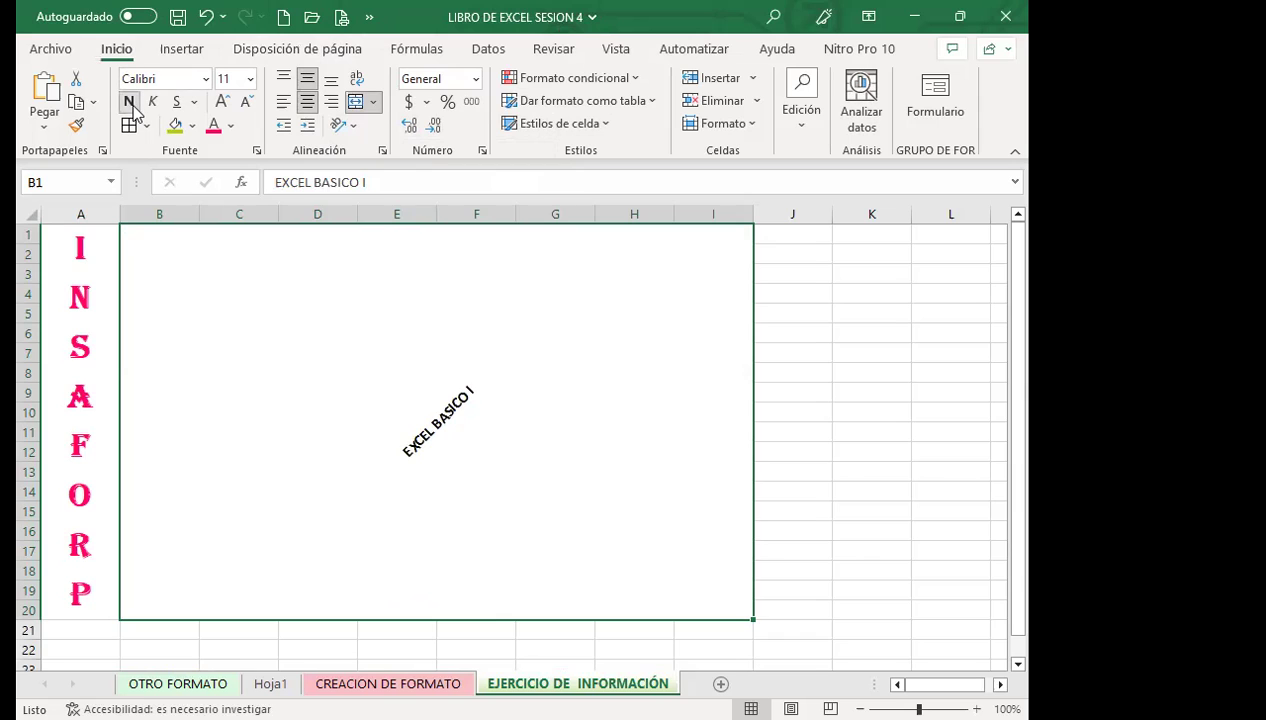
left_click(205, 79)
left_click(186, 381)
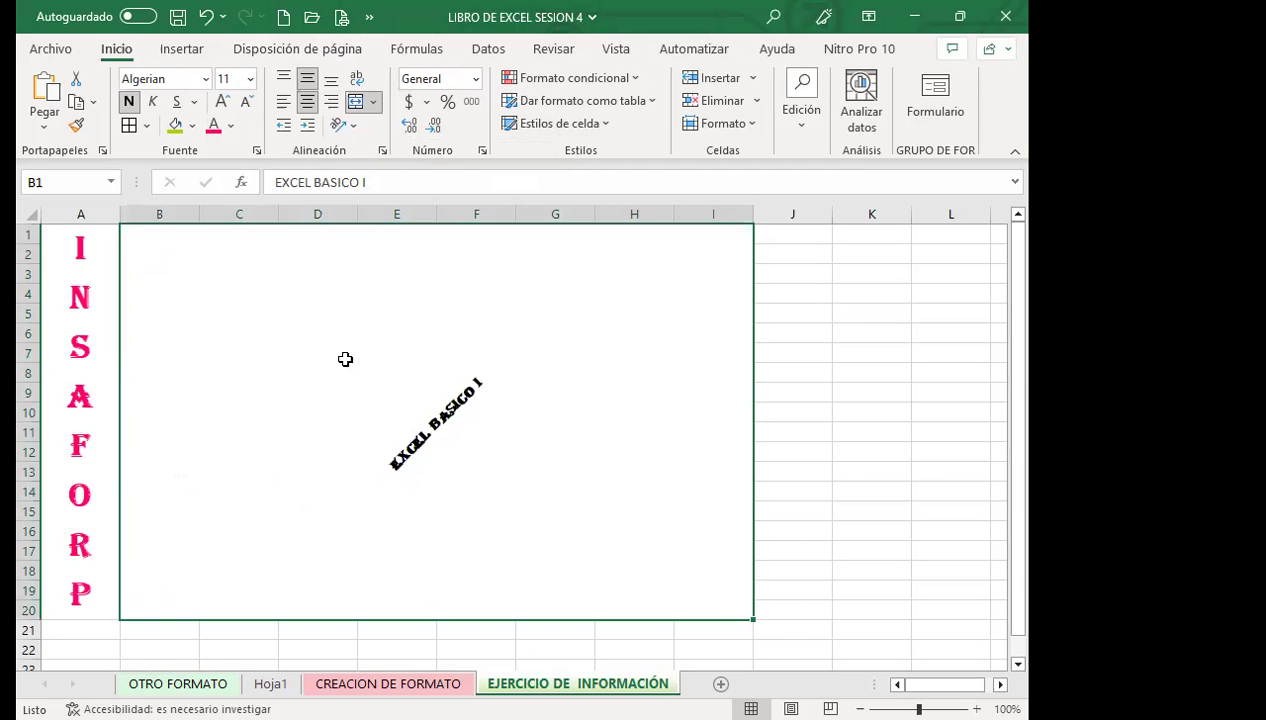
Step: Colour the heading light green from the custom colour picker
left_click(231, 126)
left_click(276, 431)
left_click(451, 238)
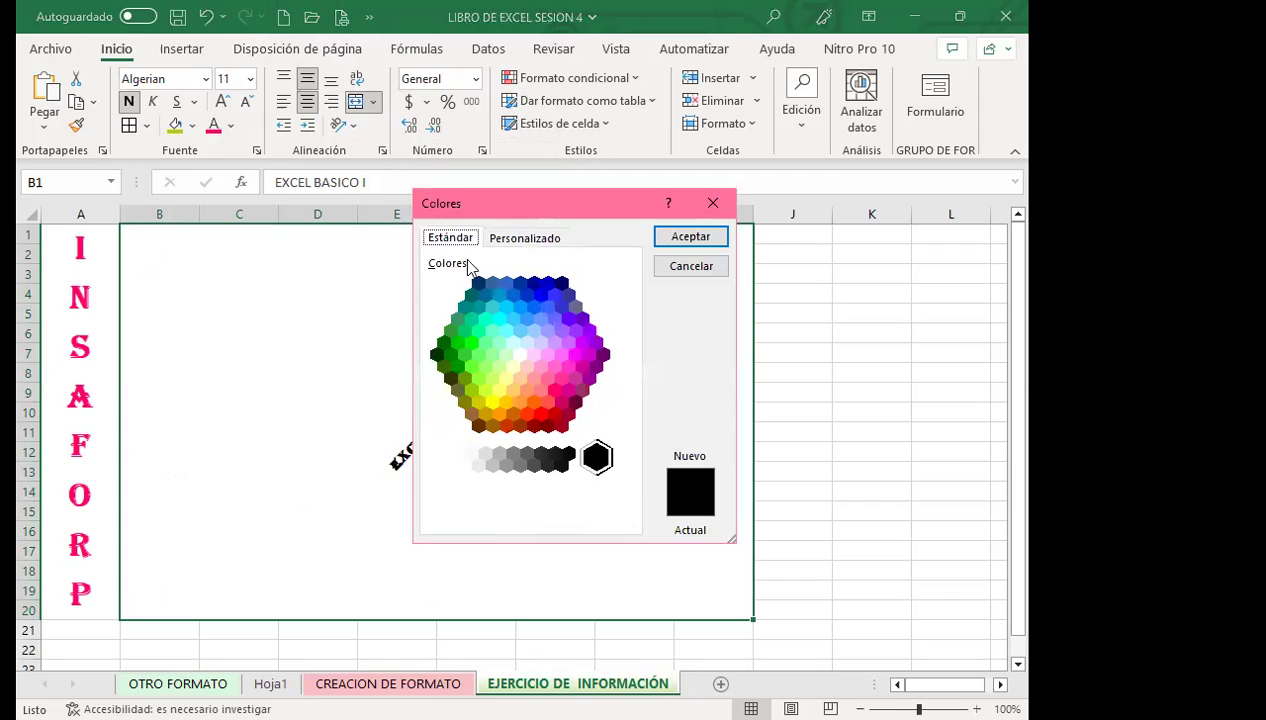
left_click(472, 366)
left_click(698, 240)
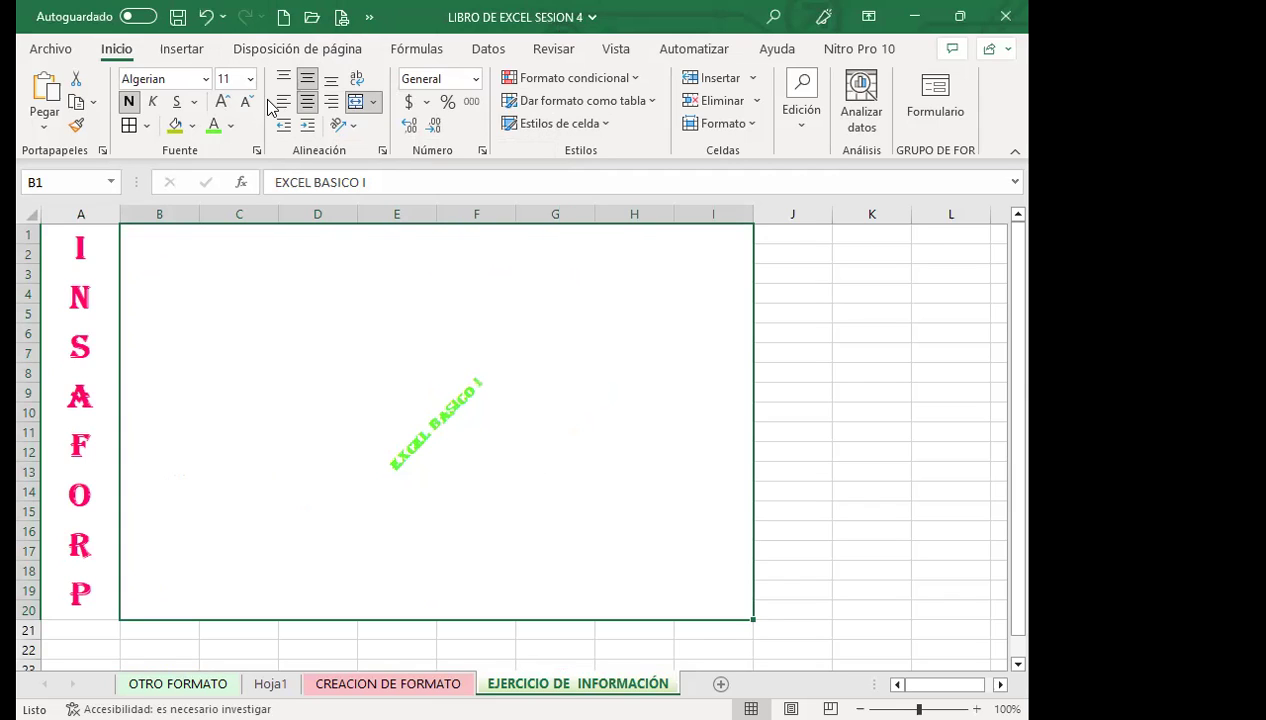
Step: Enlarge the heading to size 48, then select both the INSAFORP and heading blocks
left_click(222, 102)
left_click(222, 102)
left_click(222, 102)
left_click(222, 102)
left_click(222, 102)
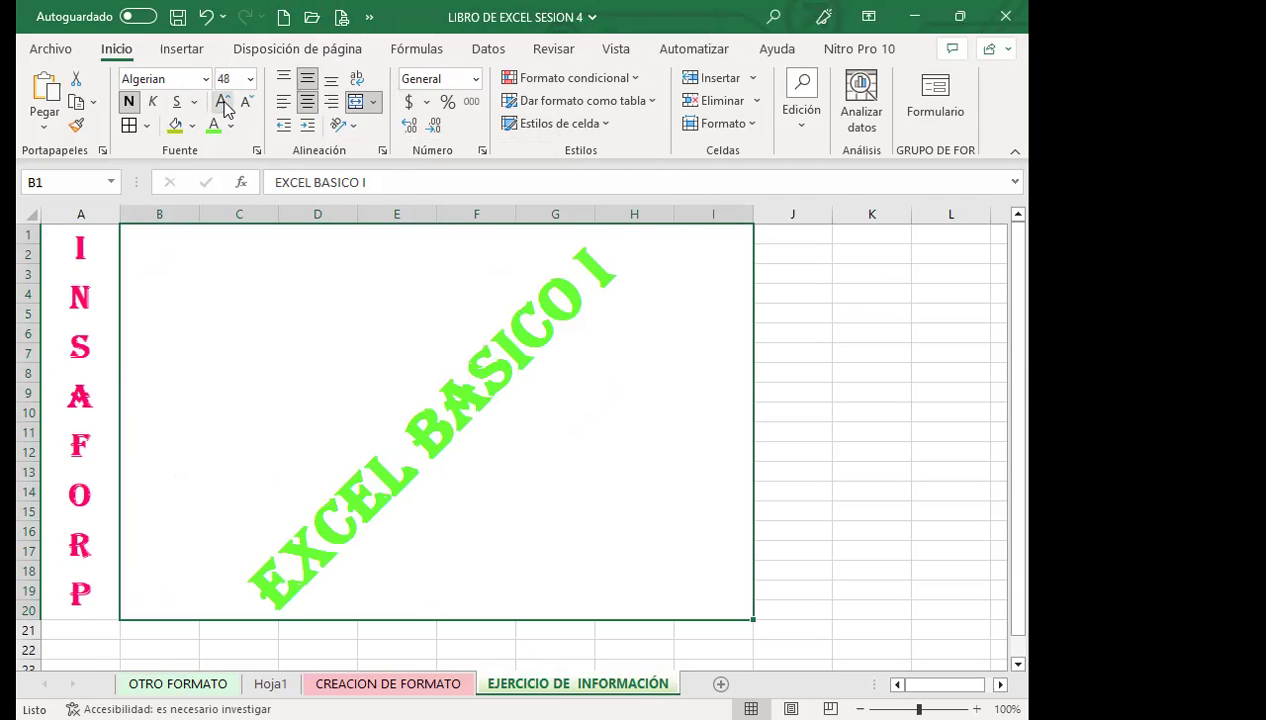
left_click(222, 102)
left_click(245, 102)
left_click(871, 455)
left_click(654, 482)
left_click(63, 400)
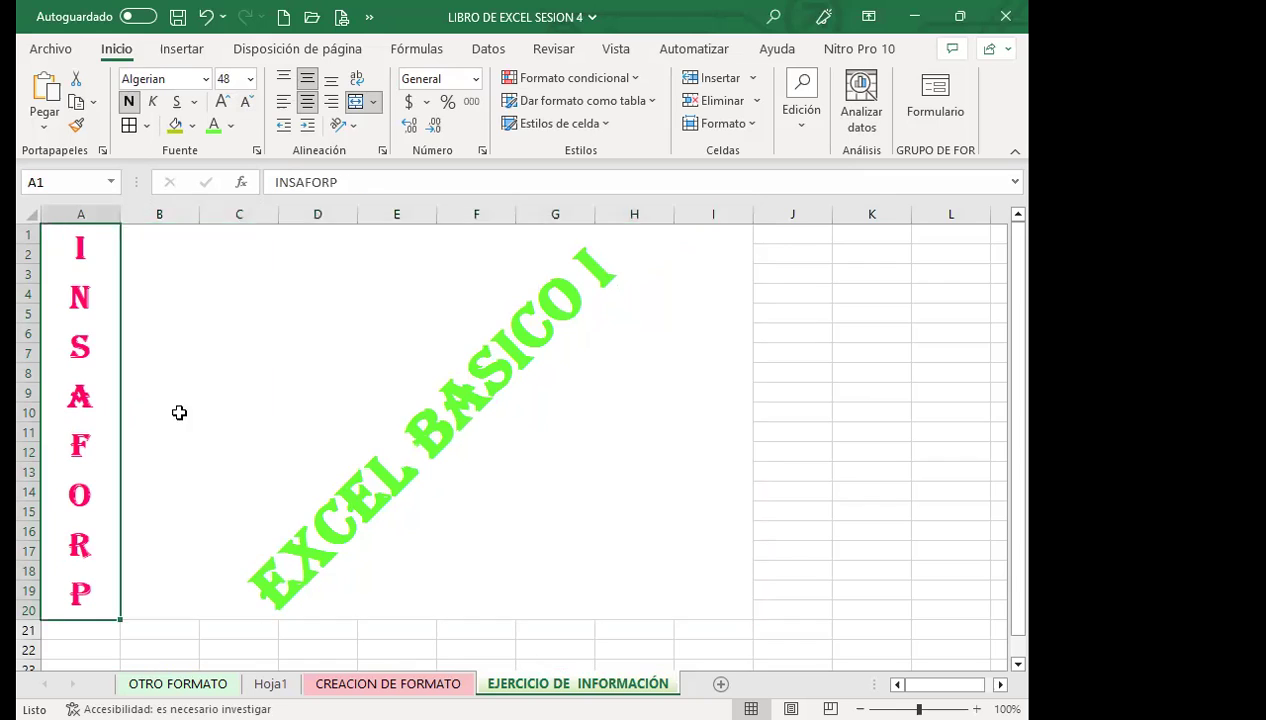
left_click(179, 412, "shift")
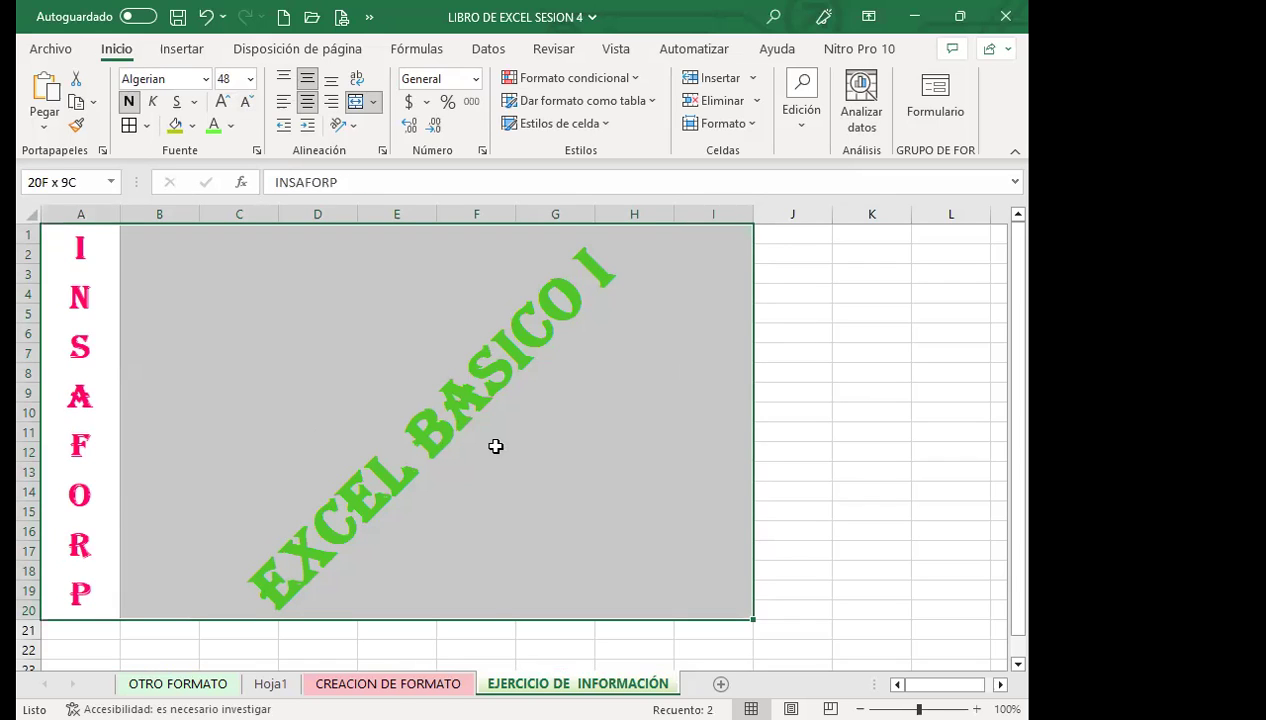
Step: Apply thick dark blue outline and inside borders to the A1:I20 block
left_click(381, 150)
left_click(528, 180)
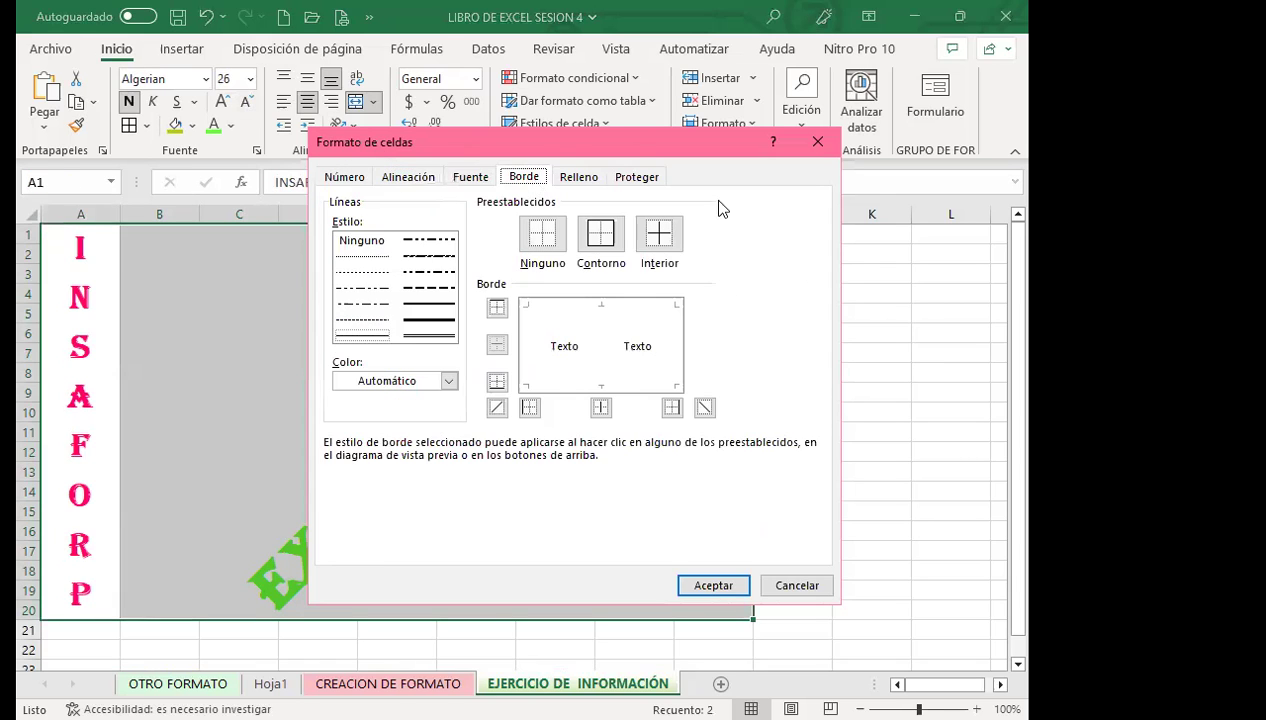
left_click(429, 319)
left_click(449, 381)
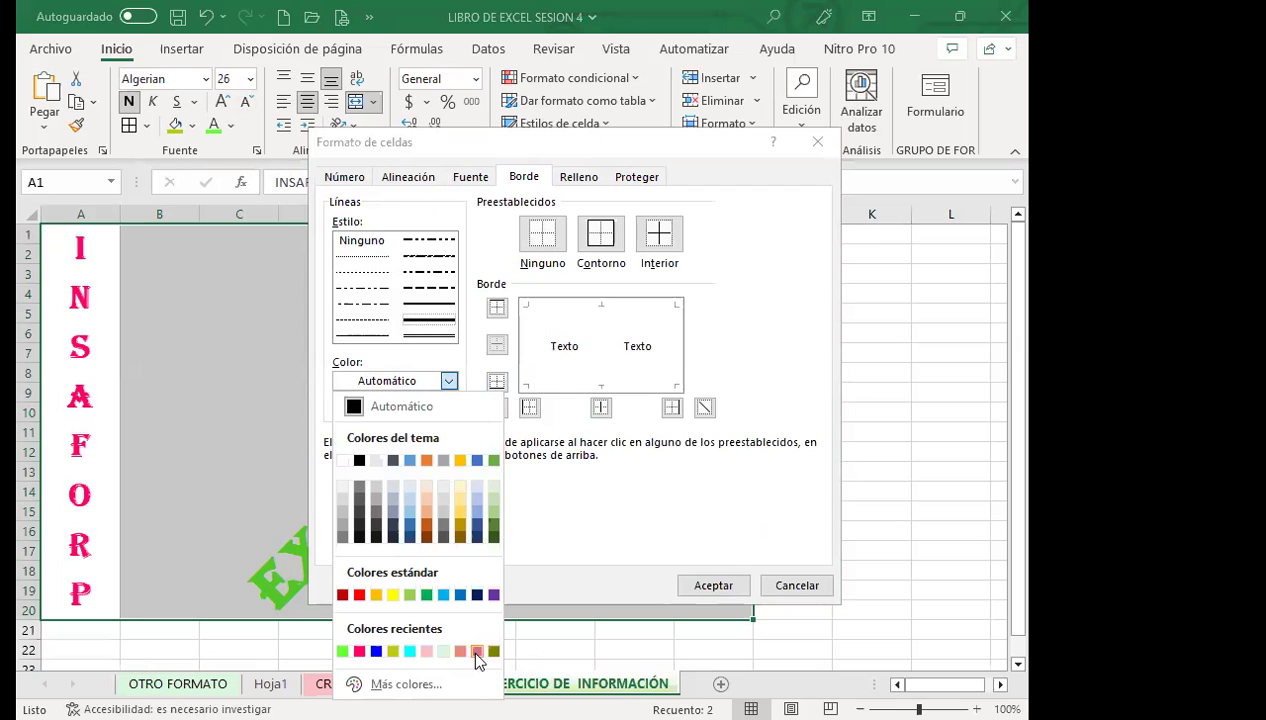
left_click(379, 651)
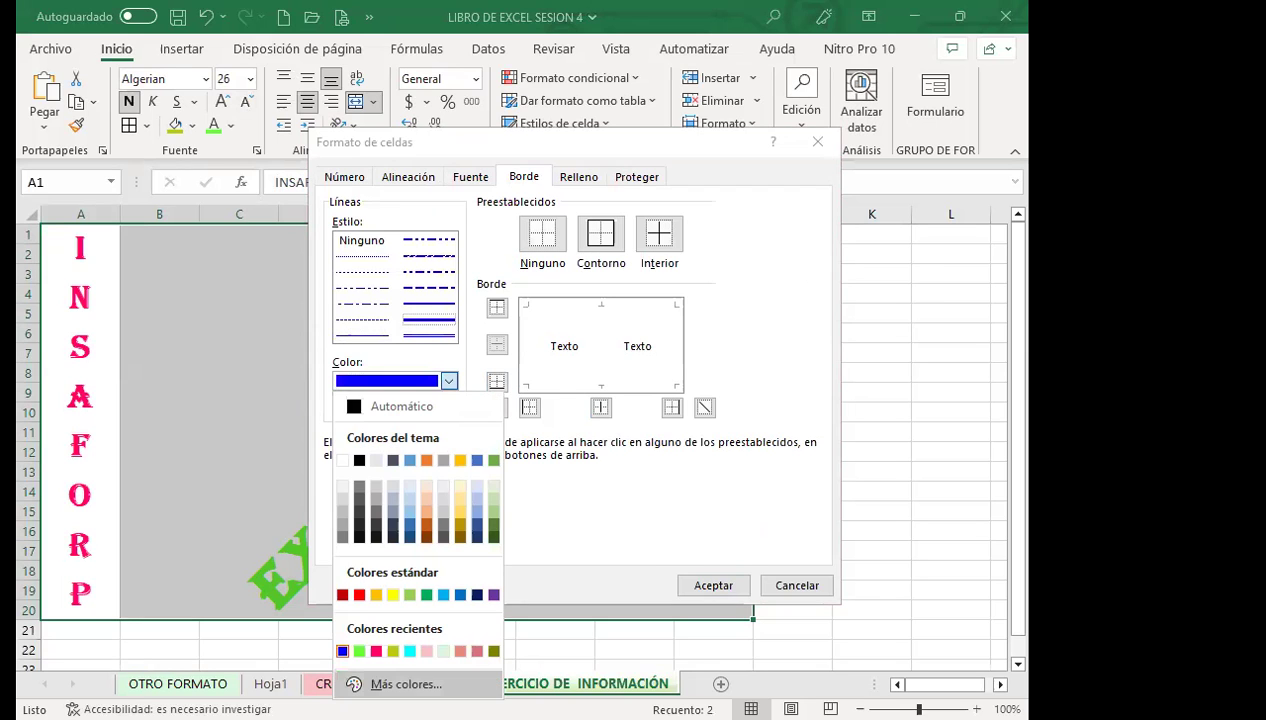
left_click(537, 290)
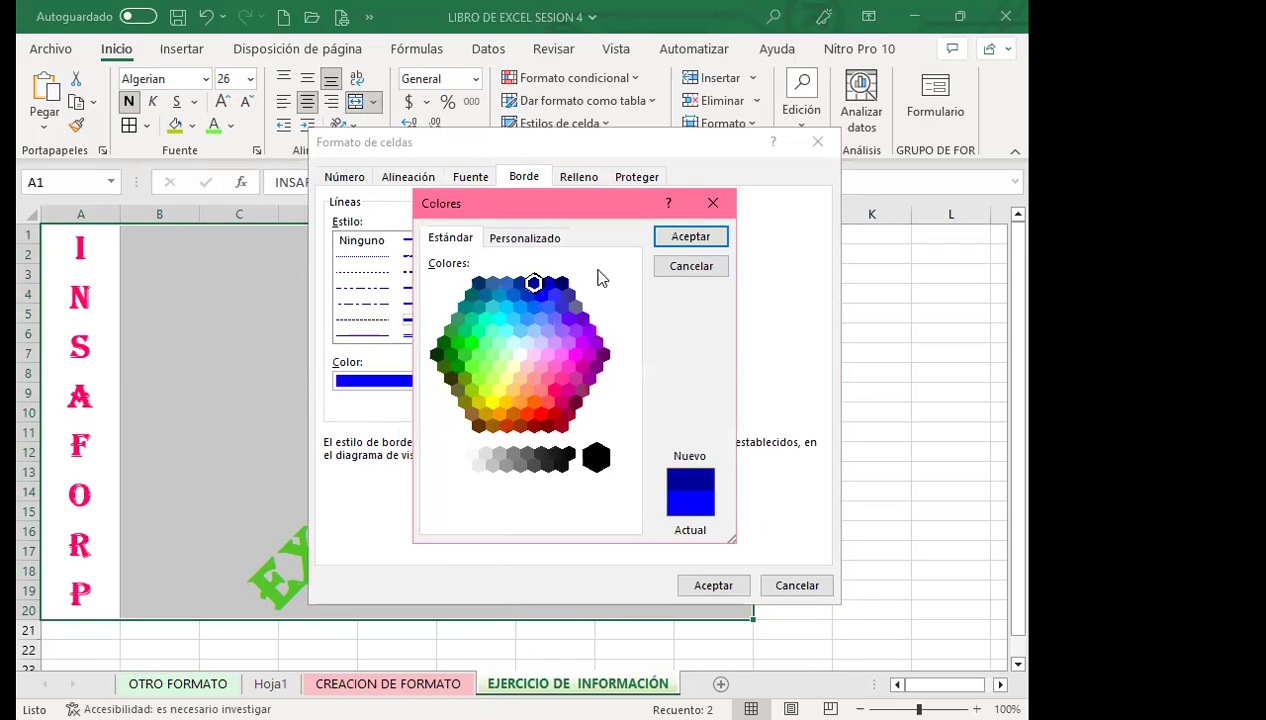
left_click(670, 240)
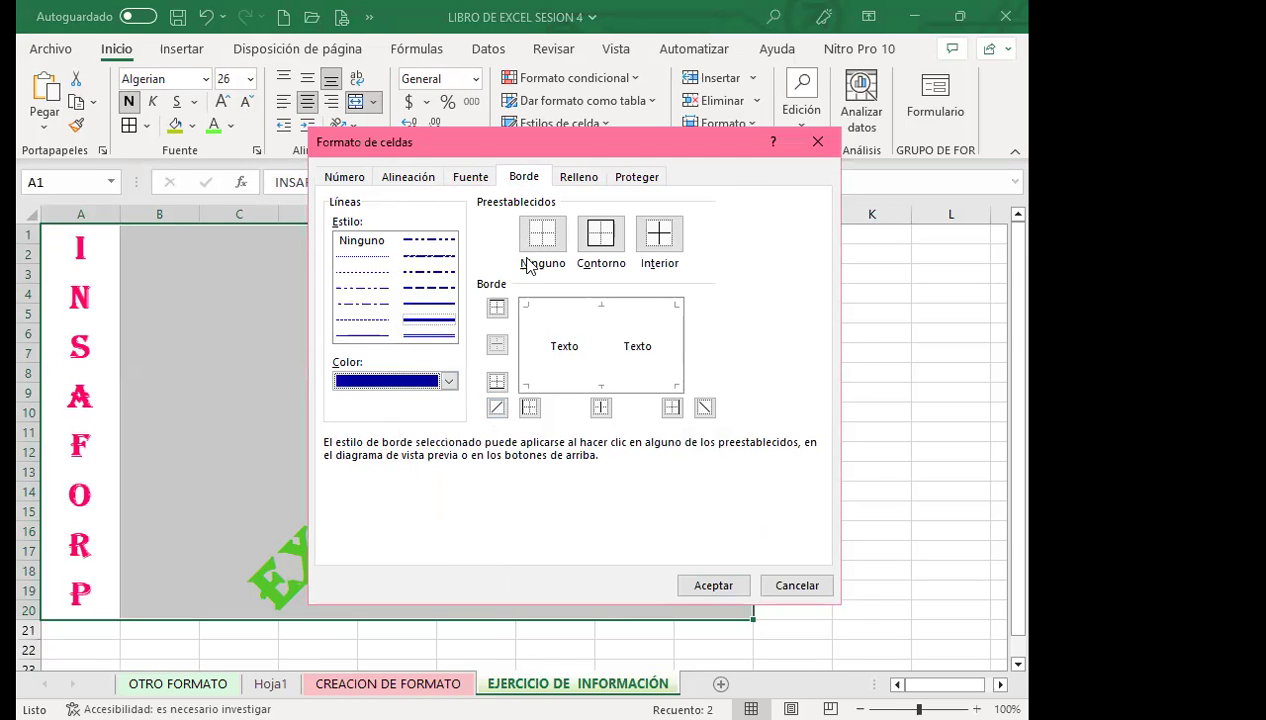
left_click(601, 236)
left_click(670, 236)
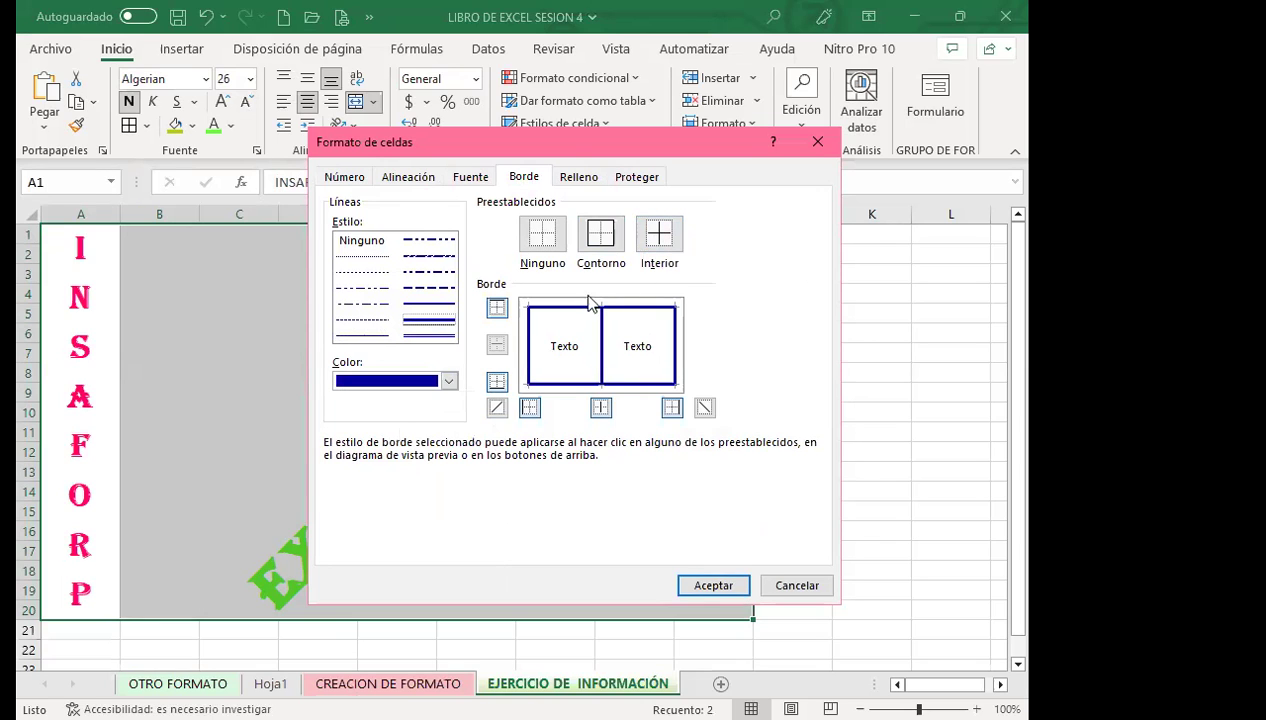
left_click(624, 364)
left_click(703, 577)
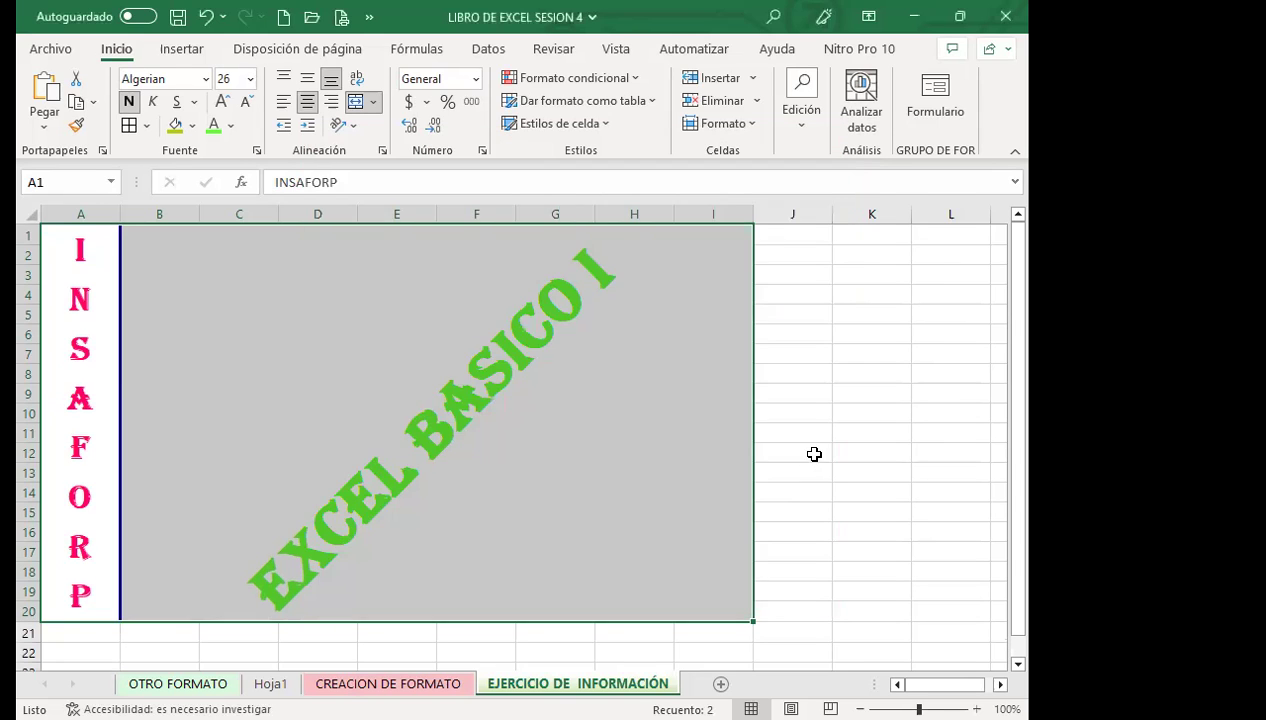
left_click(814, 454)
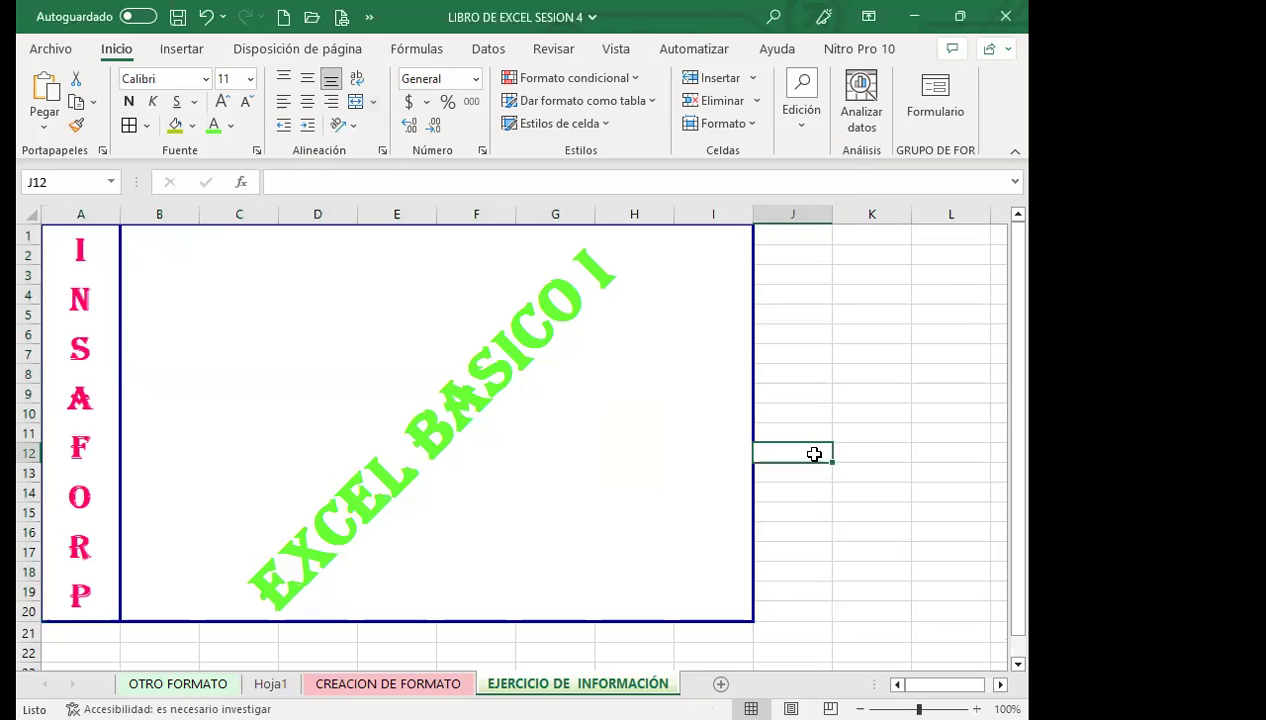
Step: Start a sheet background and search online for 'COLORES DE FONDO' images
left_click(268, 52)
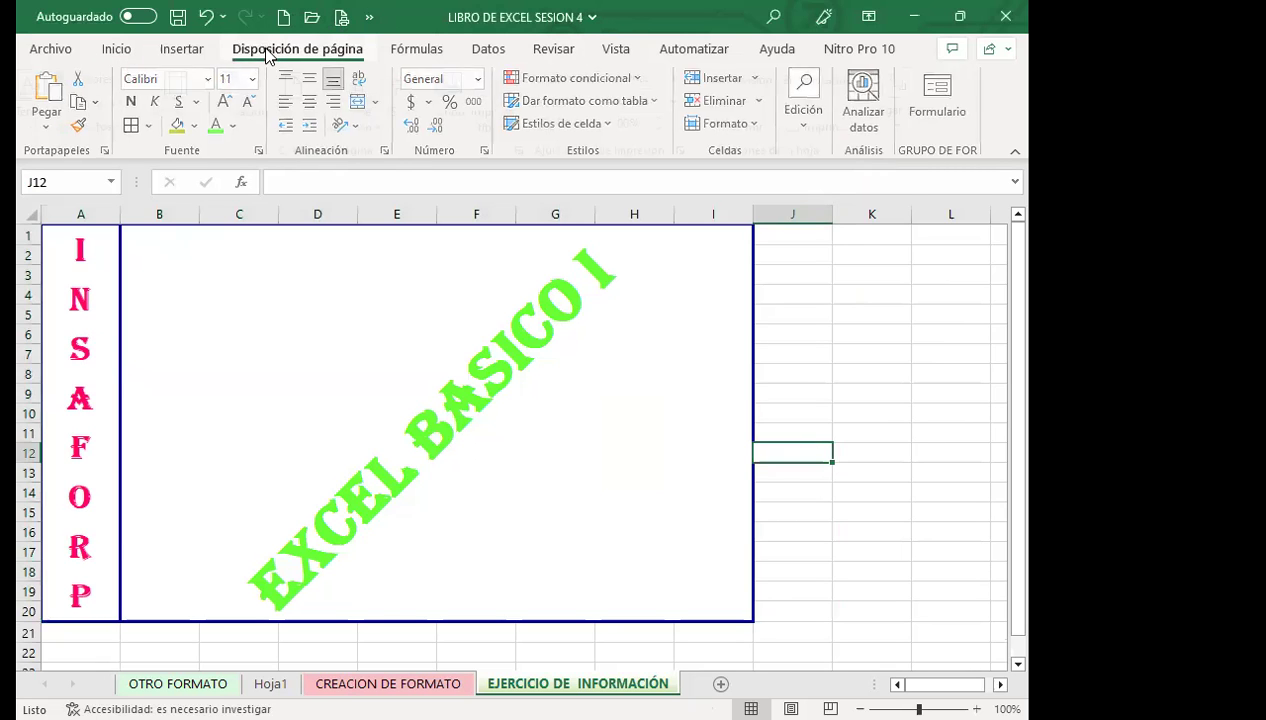
left_click(461, 88)
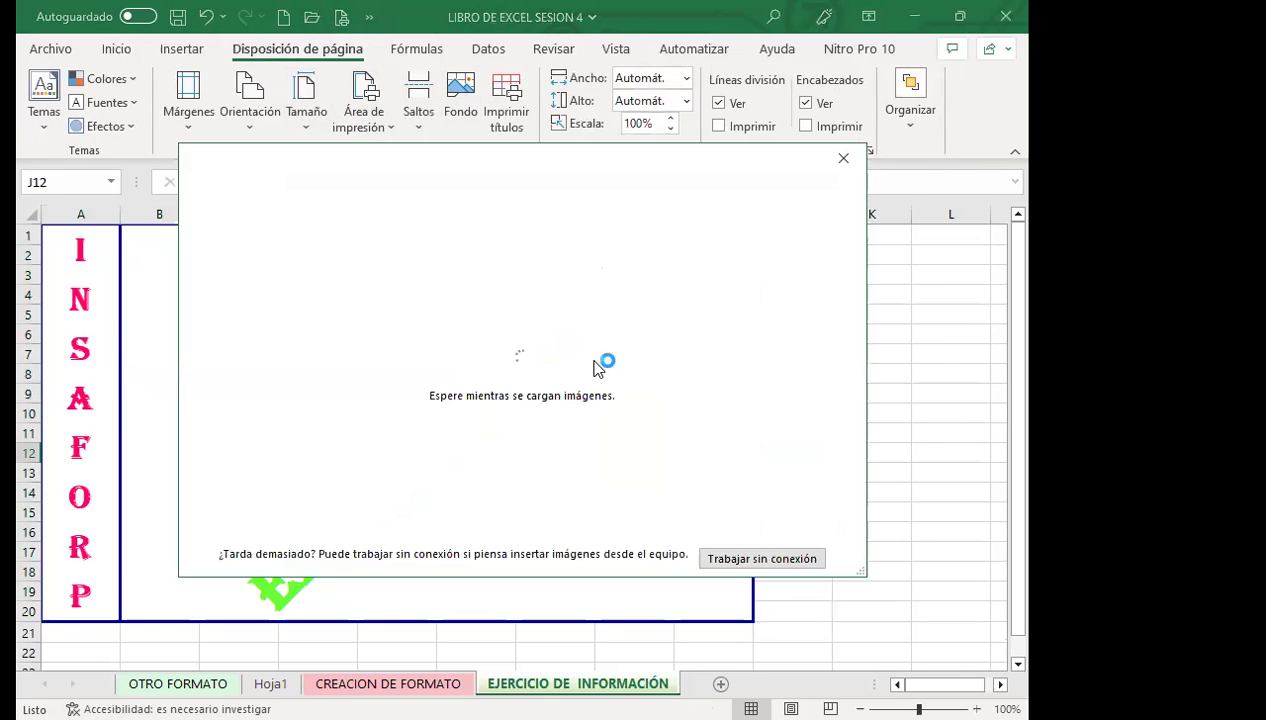
left_click(619, 317)
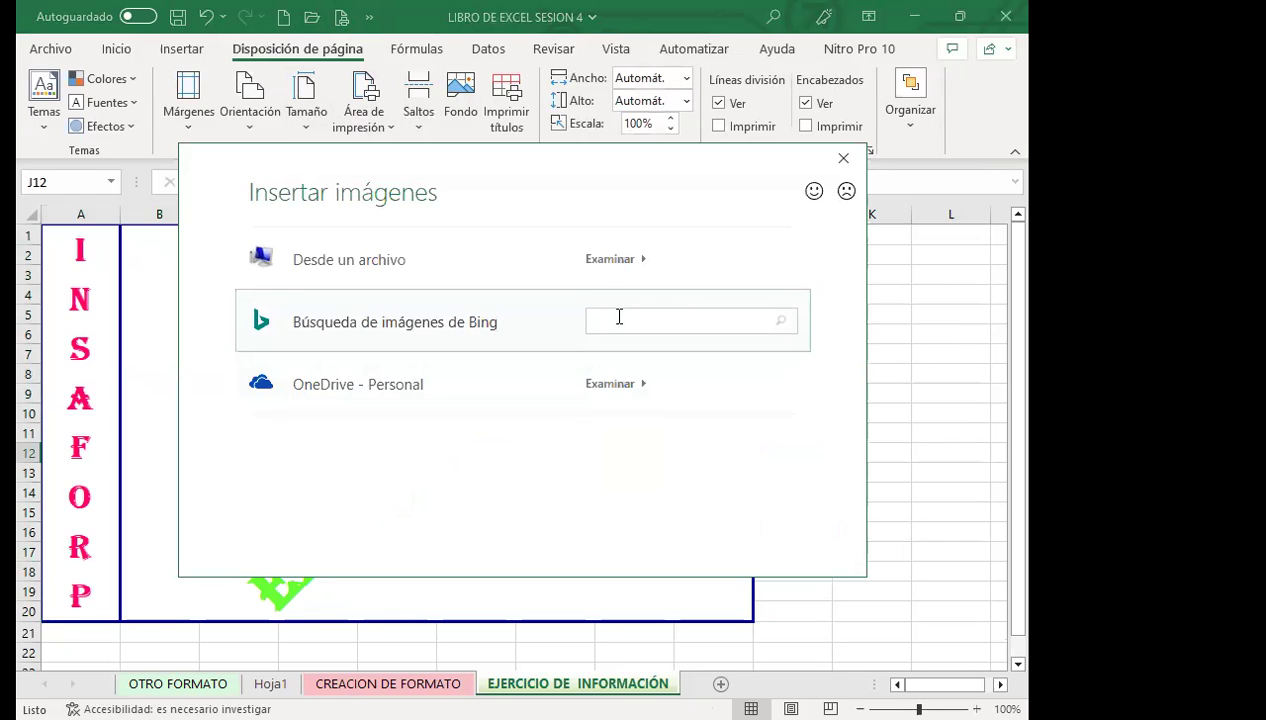
type("CLORES")
key("BackSpace")
key("BackSpace")
key("BackSpace")
key("BackSpace")
key("BackSpace")
type("OLORES DE FONDO")
key("Return")
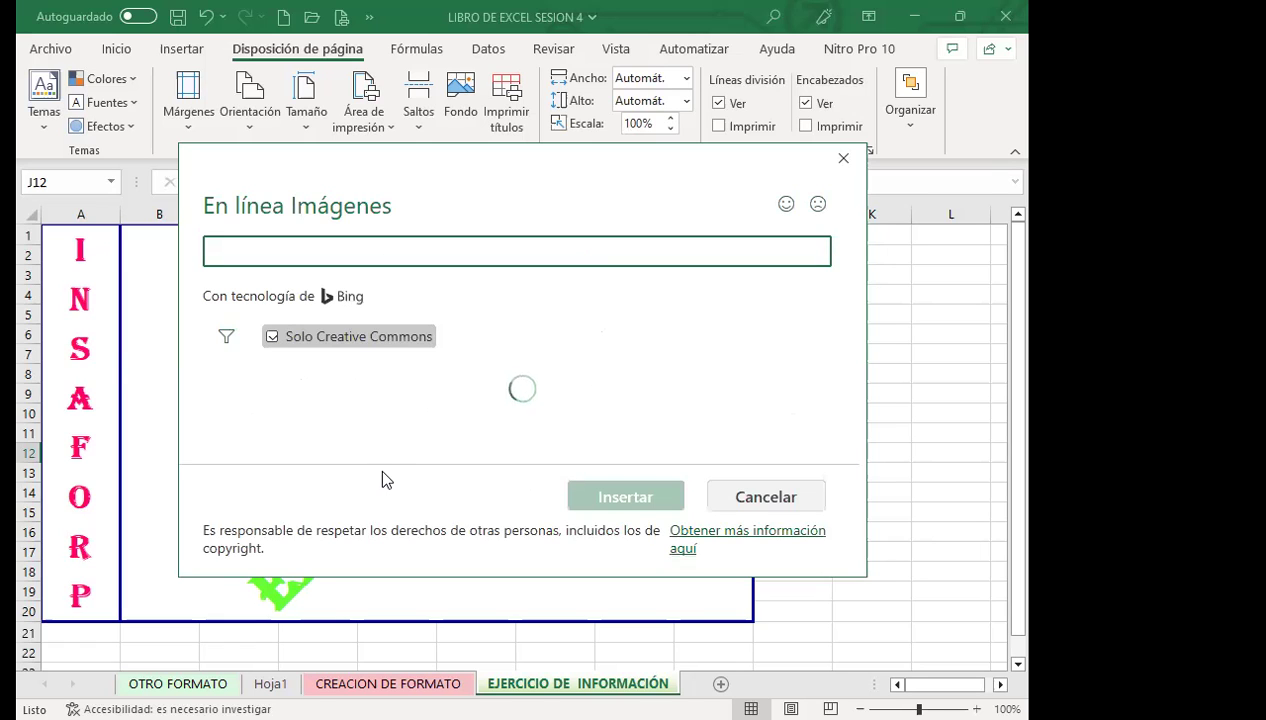
Step: Choose the dark image with coloured light streaks from the results as the background
scroll(622, 425, "down", 5)
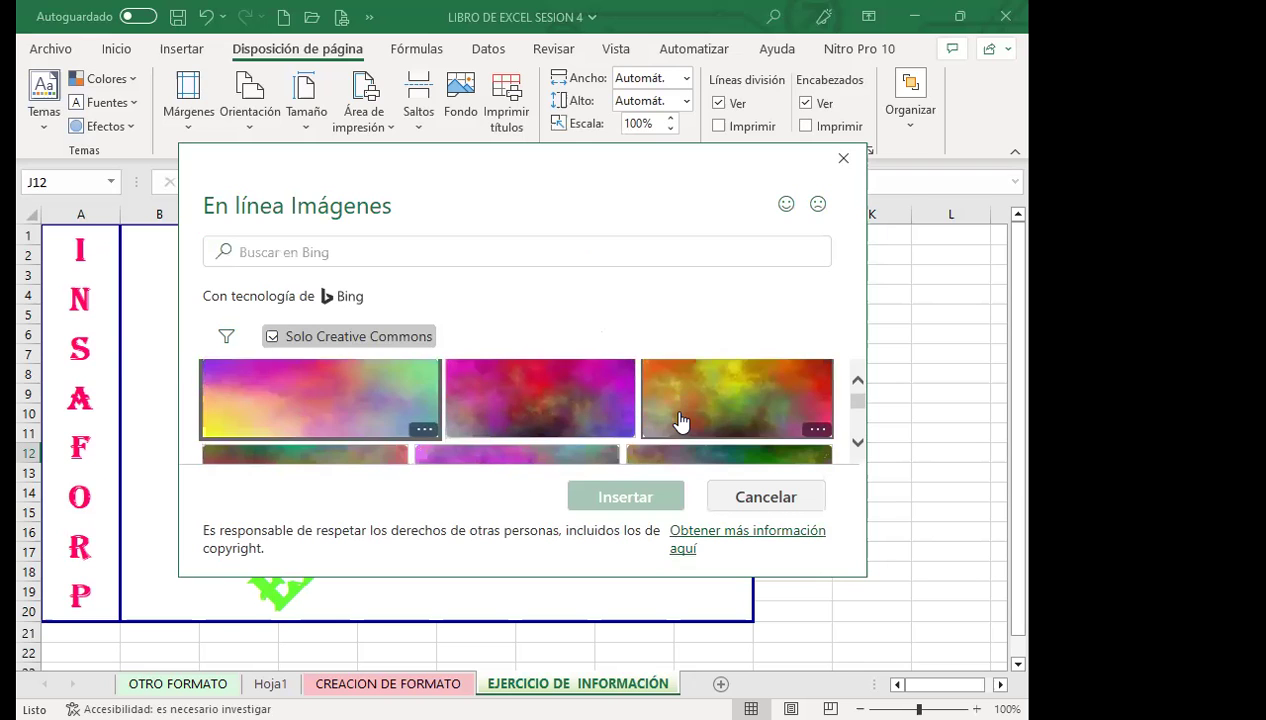
scroll(525, 430, "down", 2)
scroll(523, 424, "down", 2)
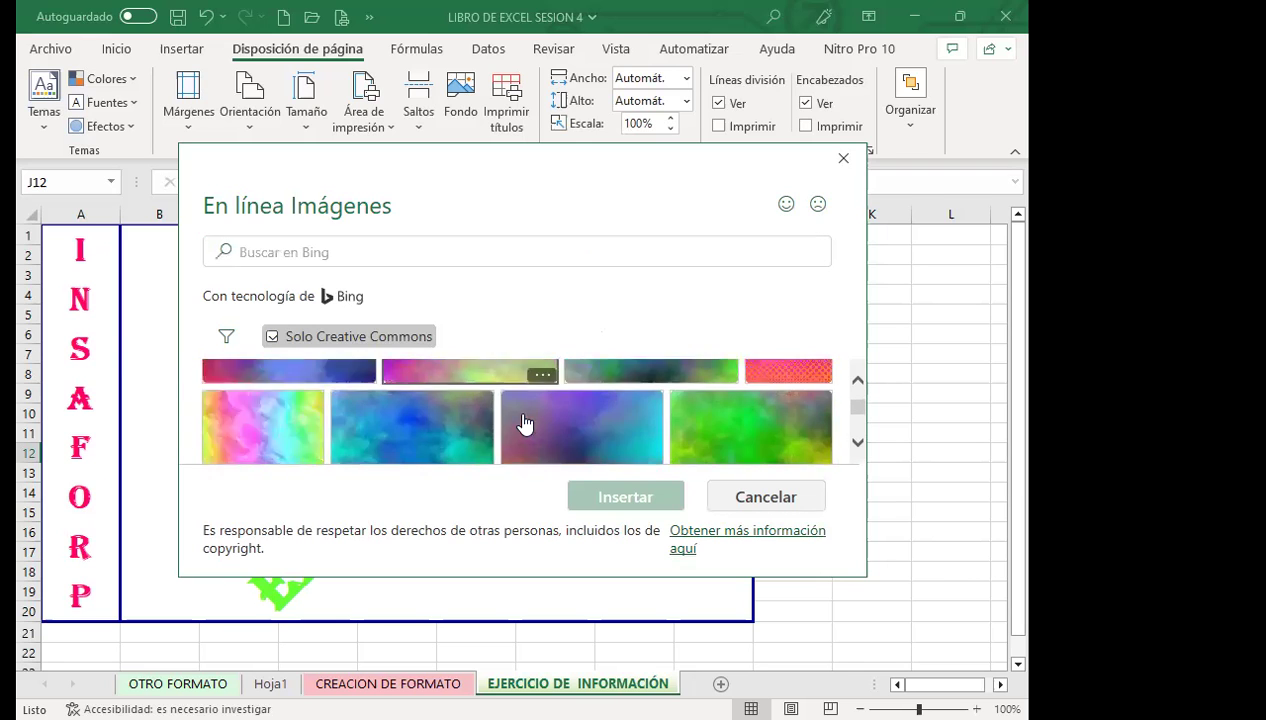
scroll(523, 424, "down", 2)
scroll(525, 424, "down", 2)
scroll(525, 424, "down", 2)
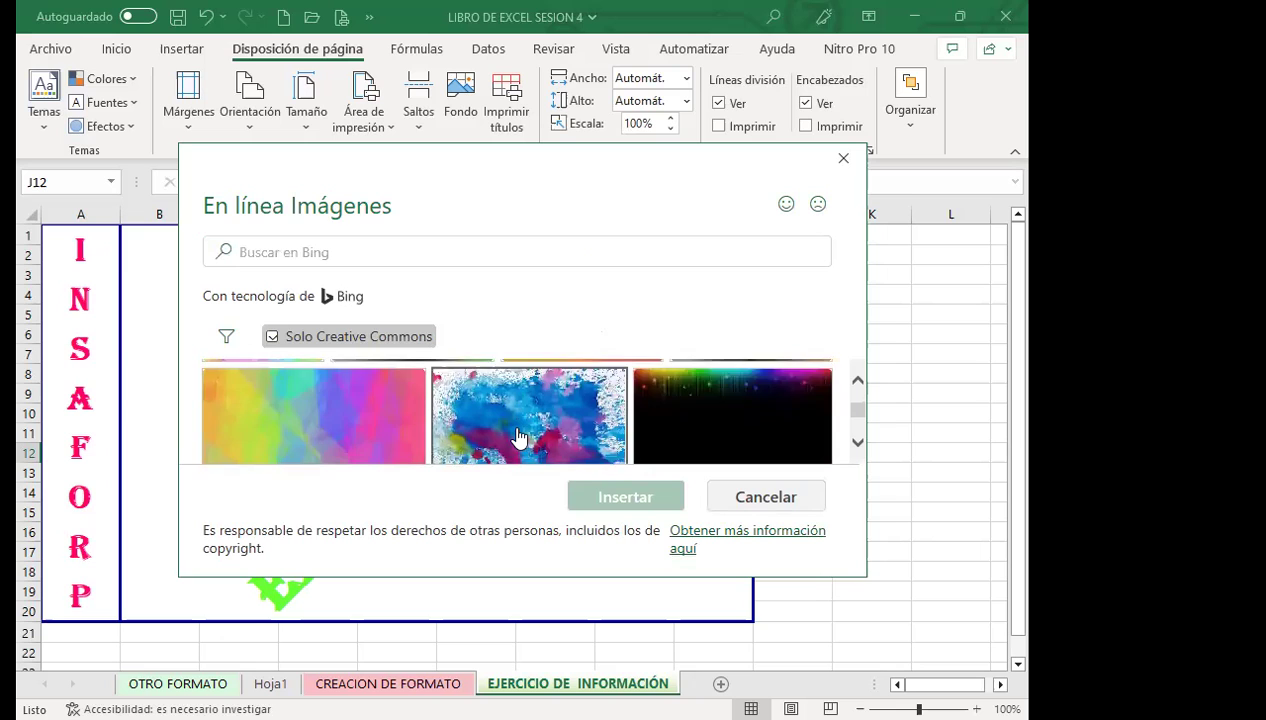
scroll(523, 424, "down", 2)
scroll(523, 418, "down", 1)
scroll(520, 424, "down", 1)
scroll(596, 436, "down", 1)
scroll(596, 436, "down", 1)
left_click(715, 423)
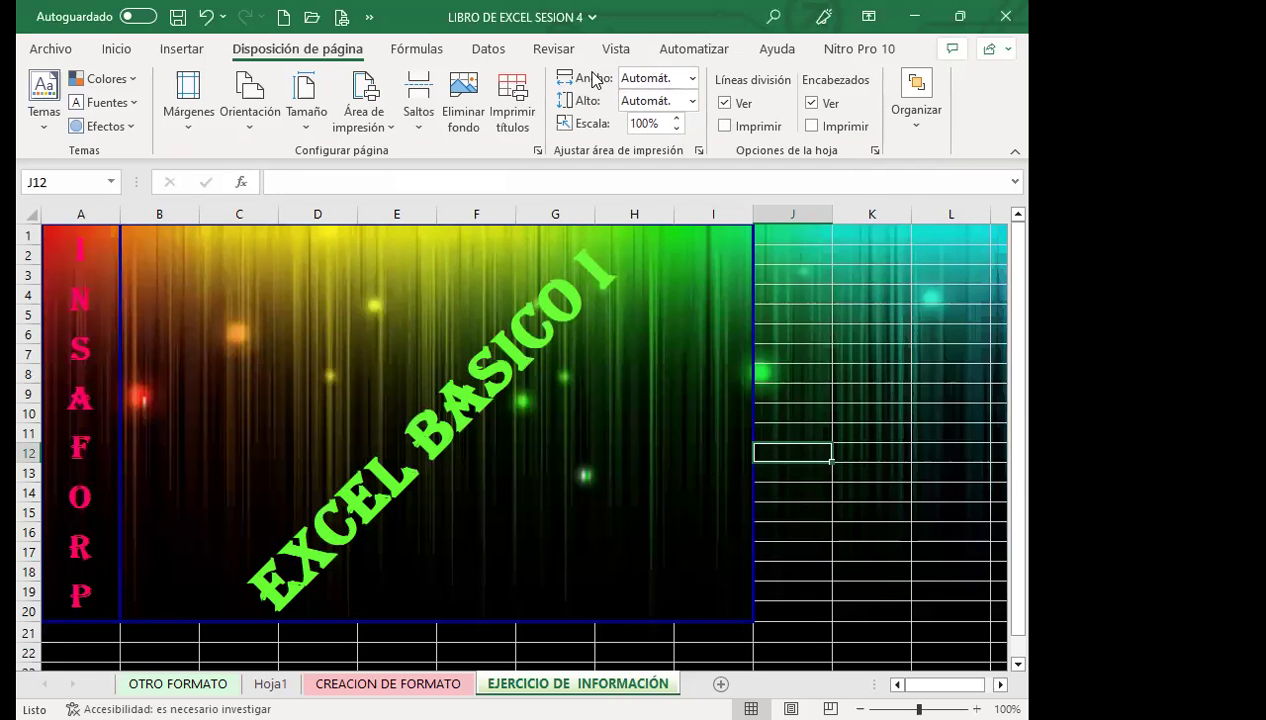
Step: Uncheck Líneas de cuadrícula under Vista > Mostrar to hide the gridlines
left_click(617, 49)
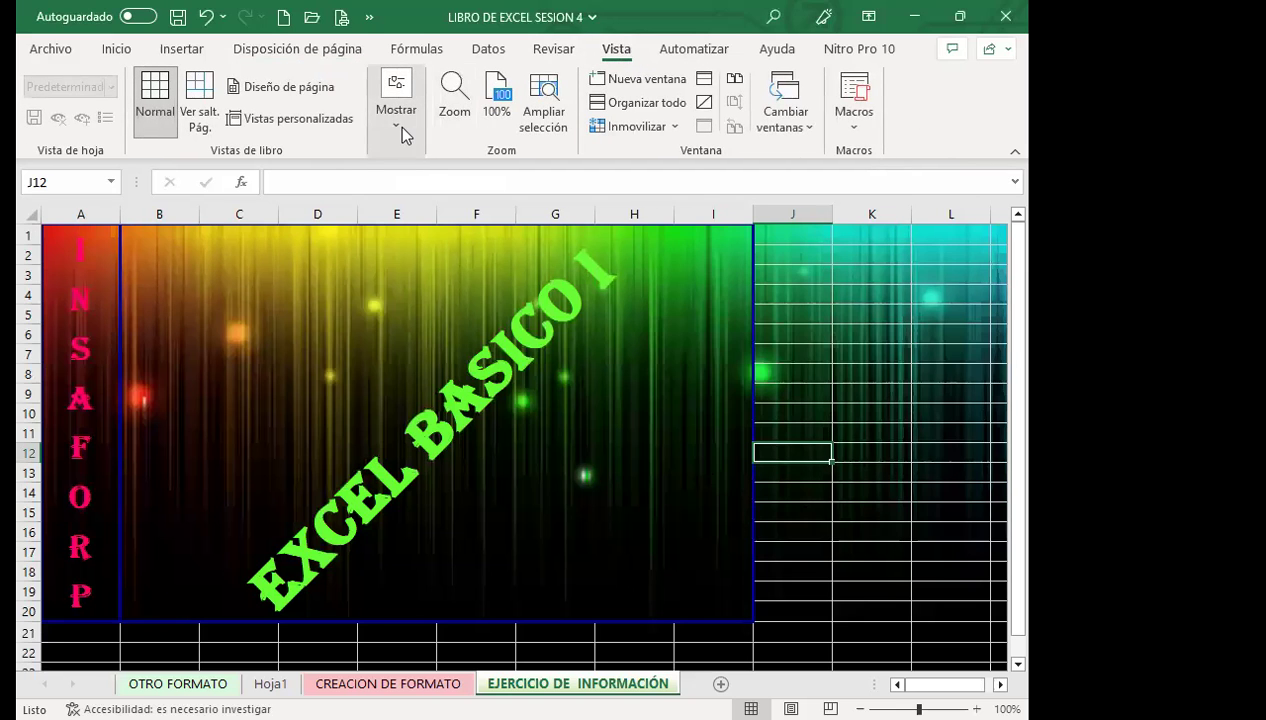
left_click(398, 126)
left_click(451, 212)
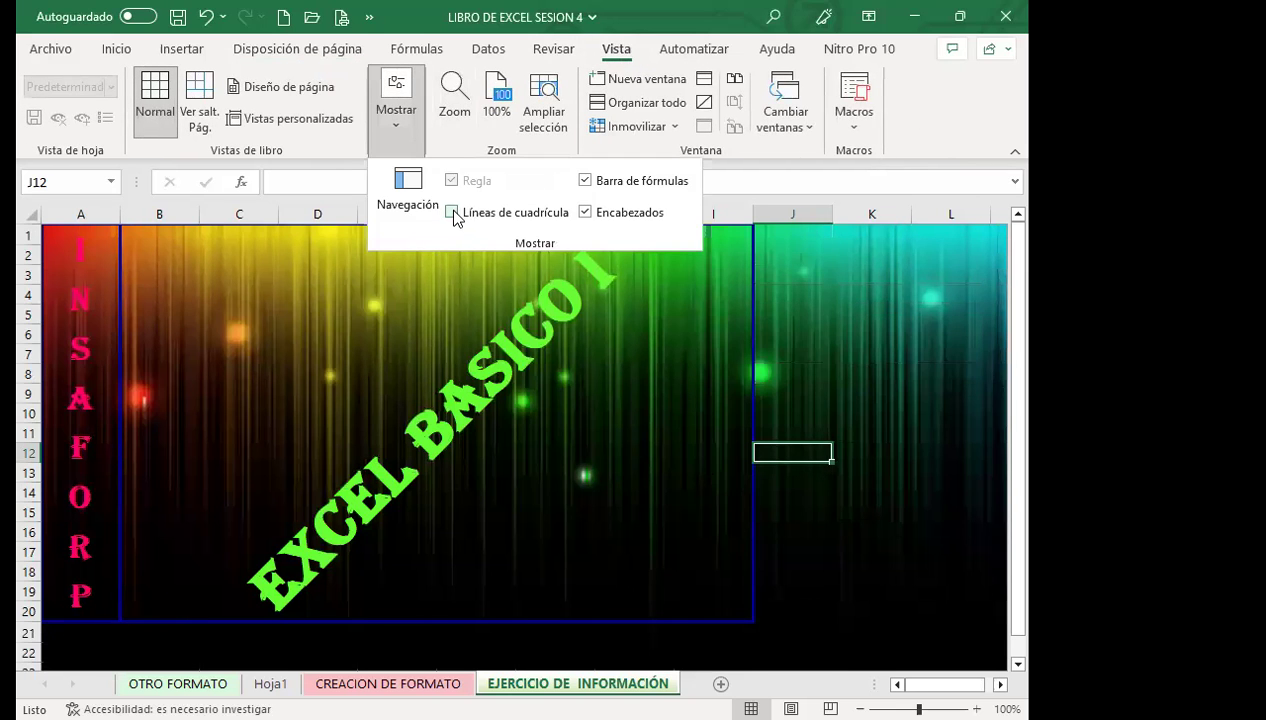
left_click(898, 351)
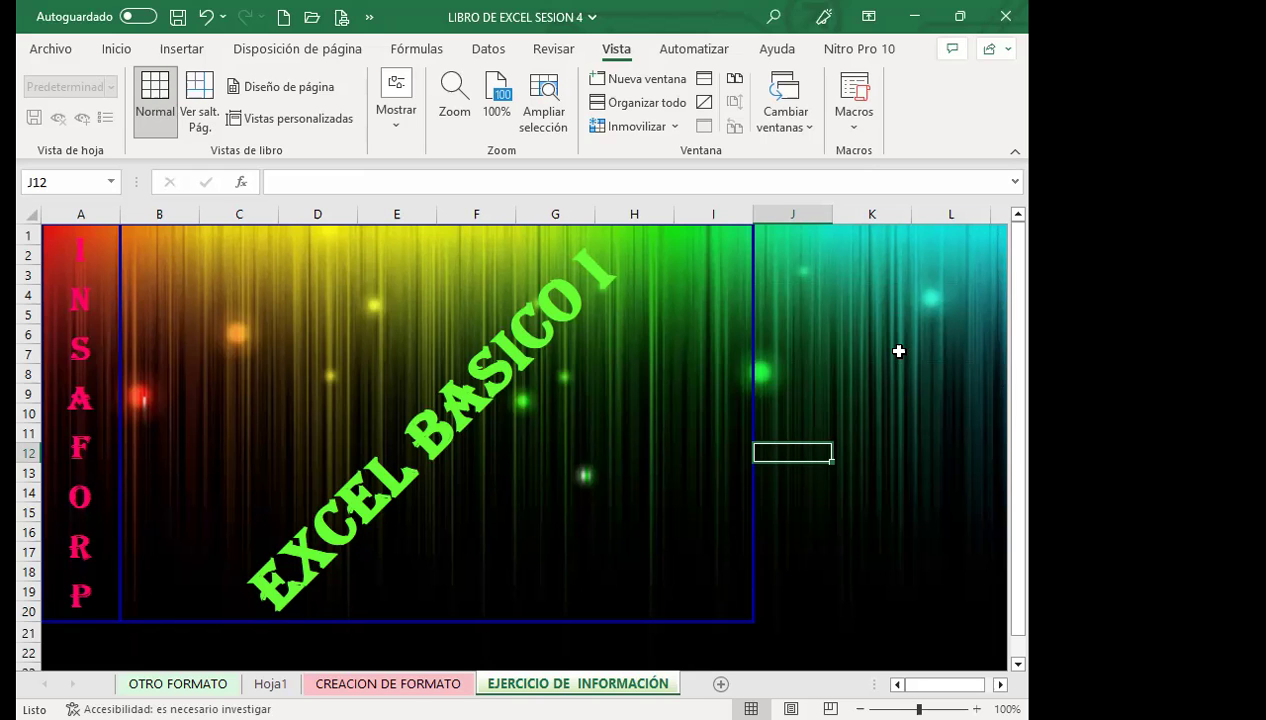
scroll(930, 475, "down", 4)
scroll(934, 482, "up", 4)
scroll(934, 482, "down", 3)
left_click_drag(125, 497, 665, 683)
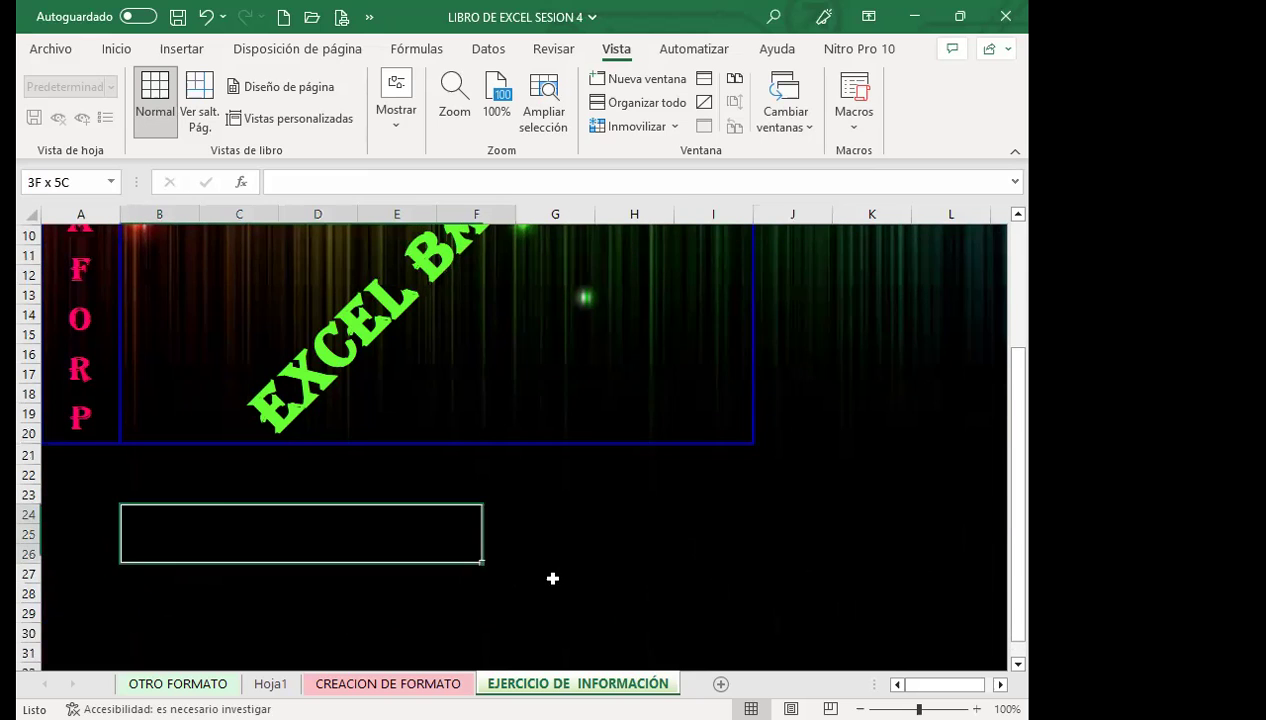
scroll(770, 523, "up", 3)
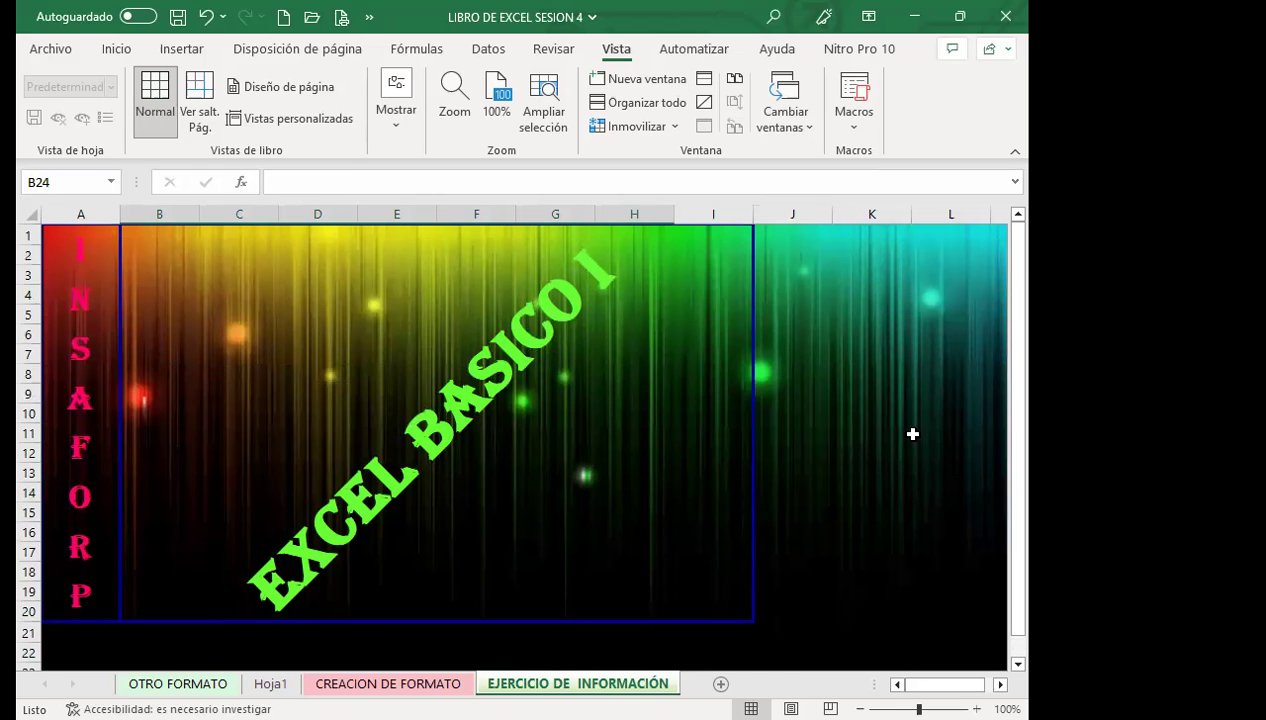
left_click(914, 432)
left_click(735, 462)
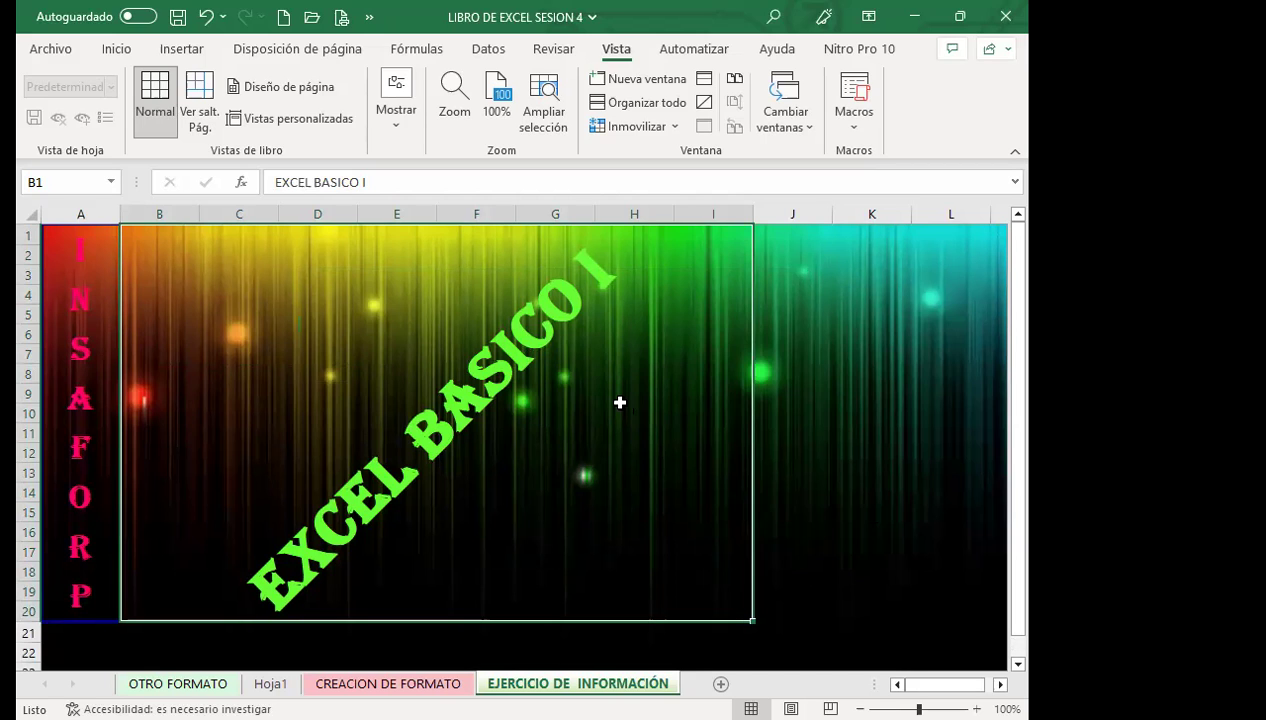
left_click(803, 428)
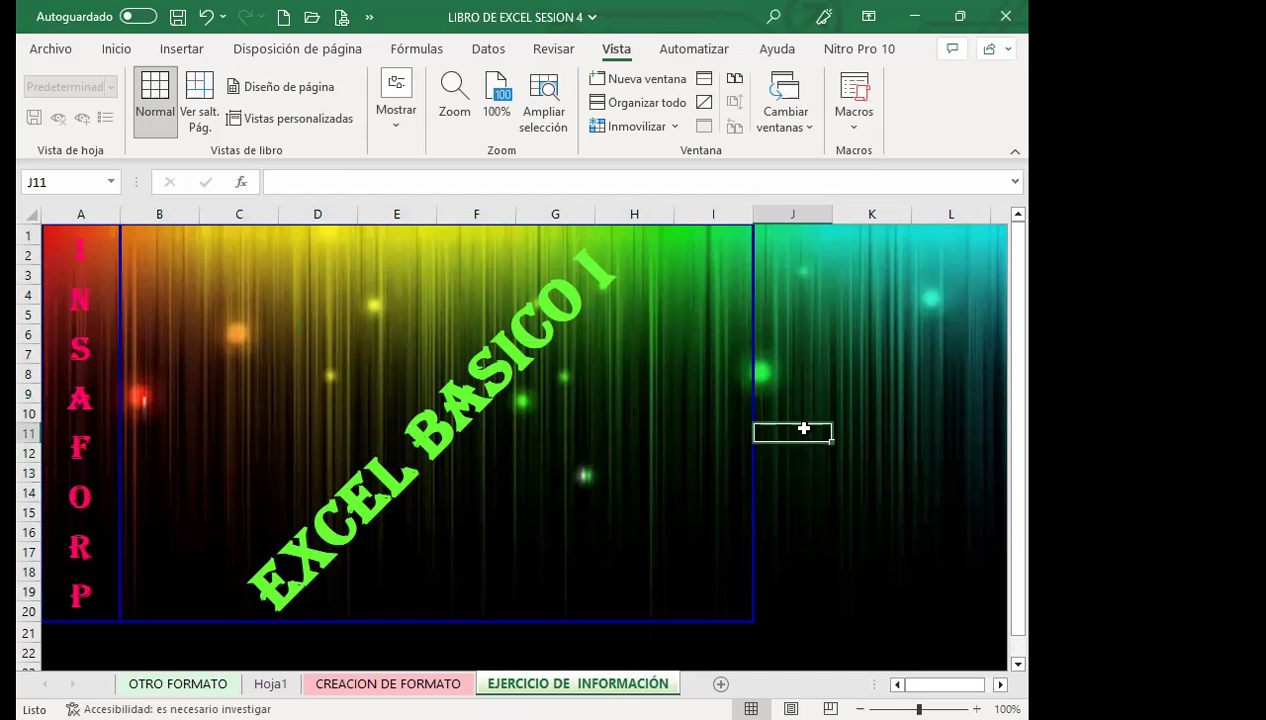
left_click(836, 353)
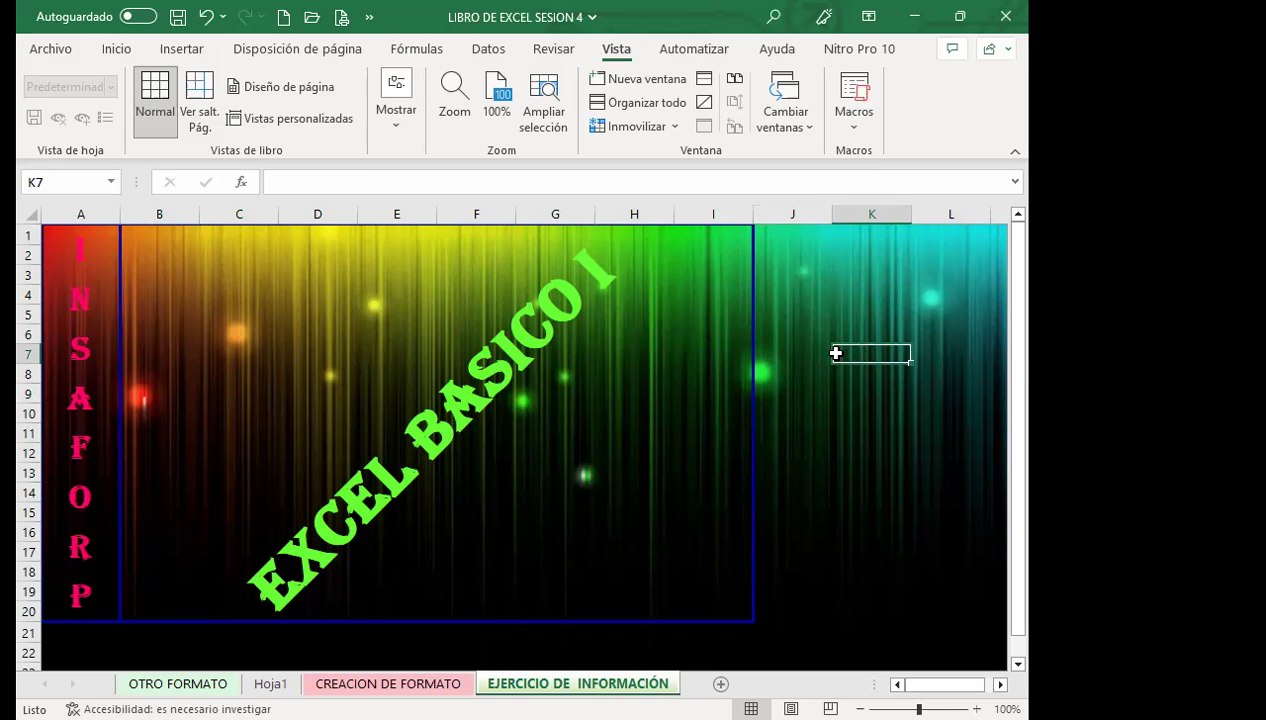
left_click(804, 335)
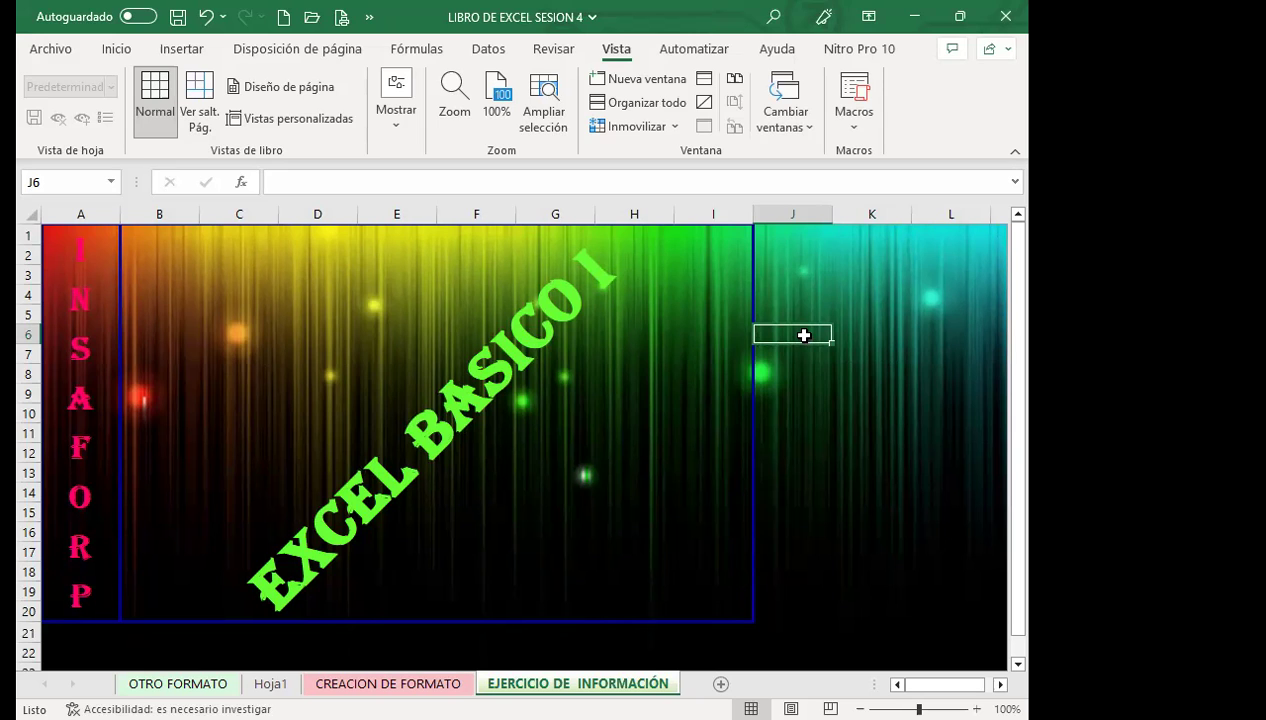
left_click(116, 48)
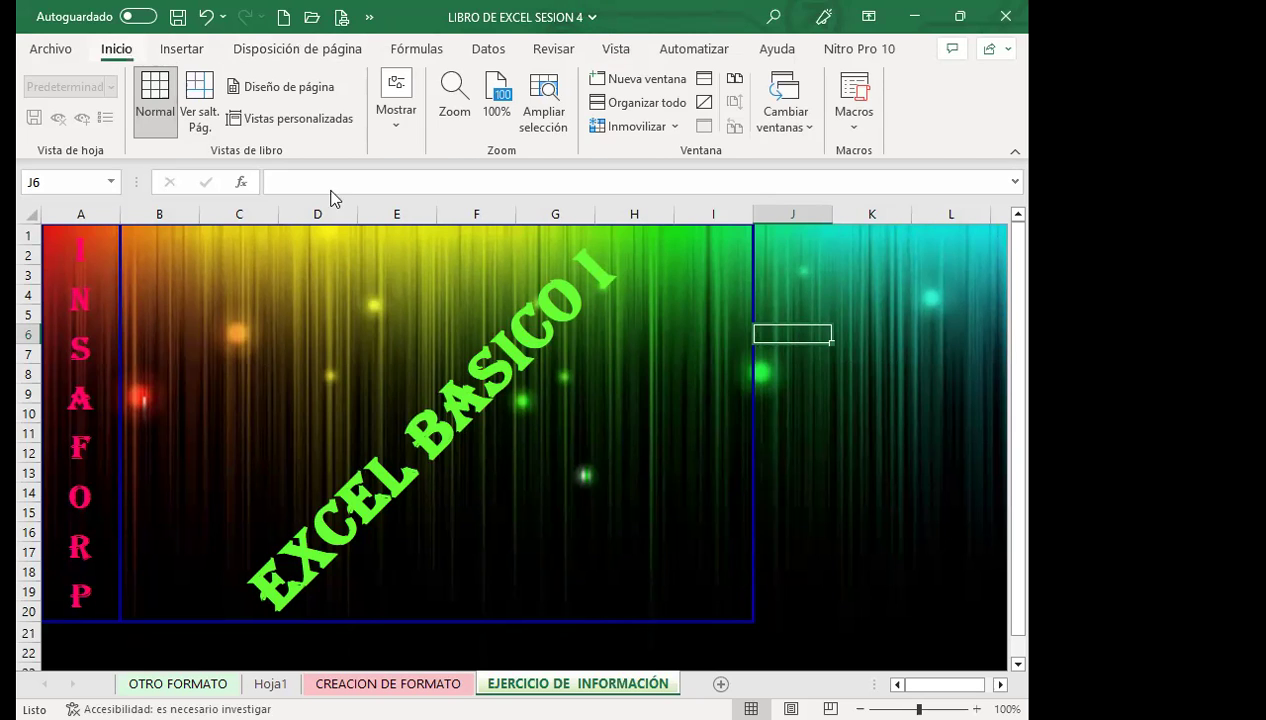
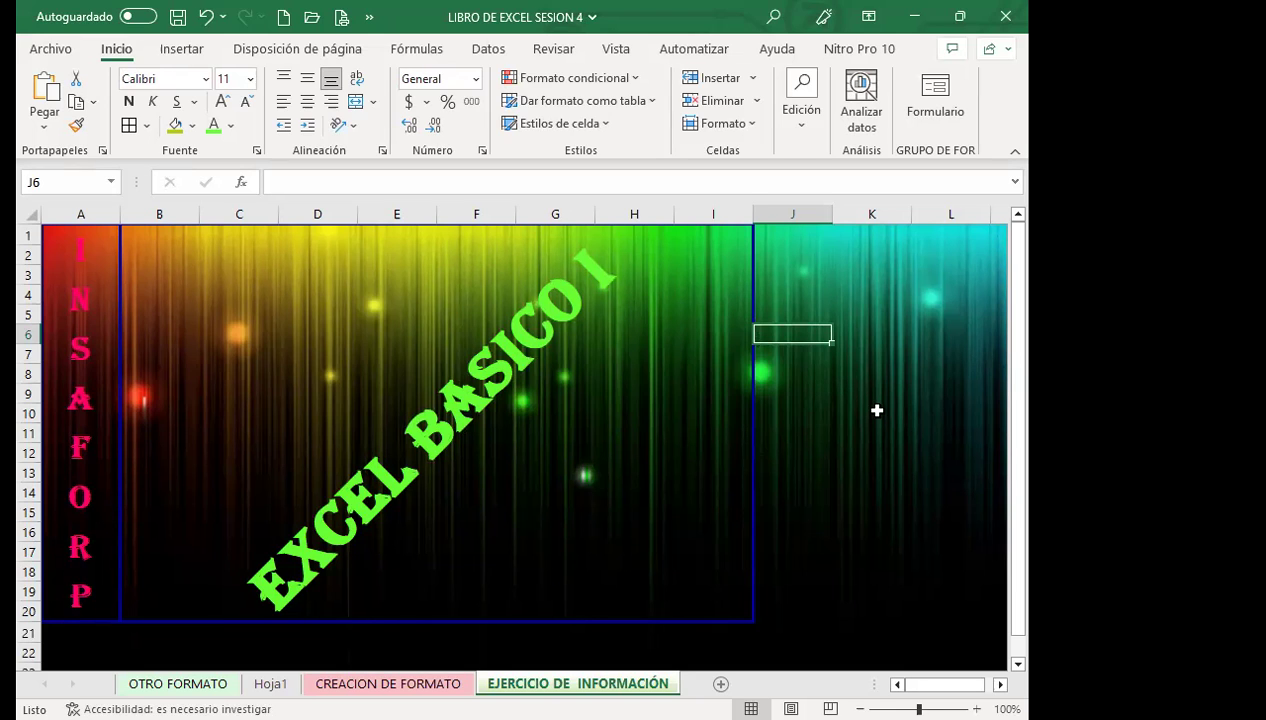
Step: Select the merged INSAFORP banner range A1:I20 and open Format Cells on the Border tab
left_click(790, 294)
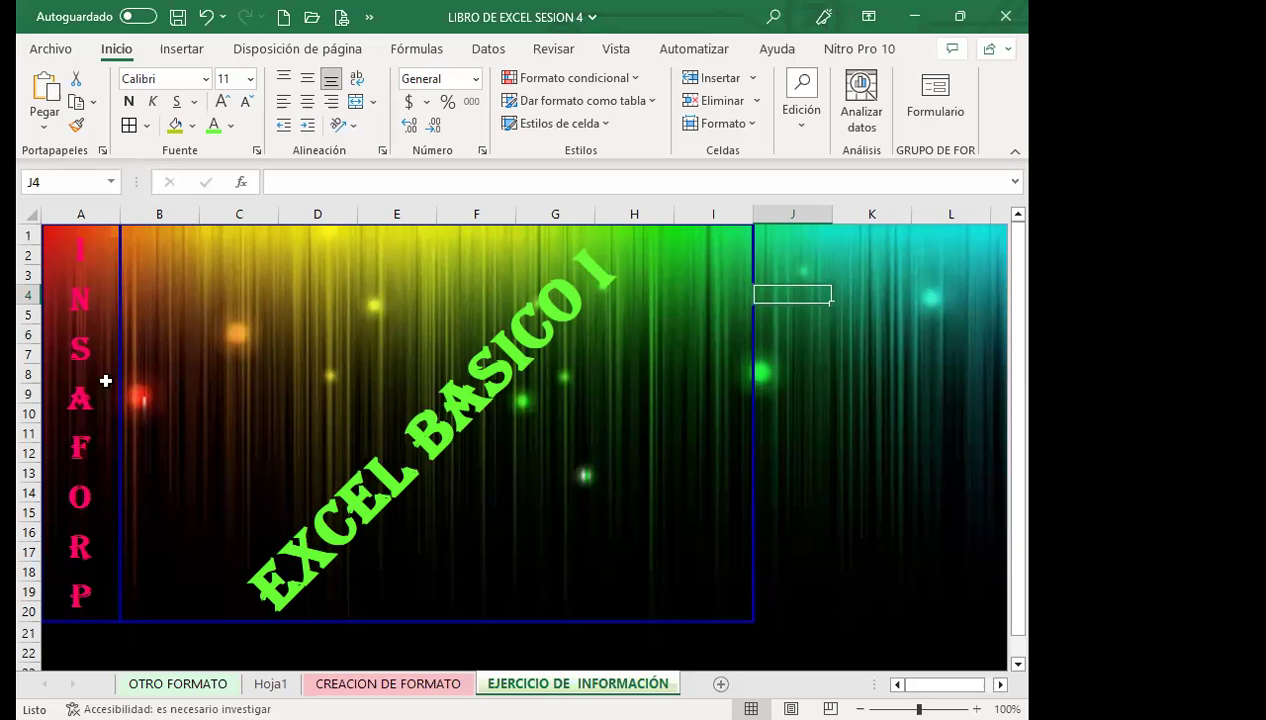
left_click_drag(105, 380, 503, 430)
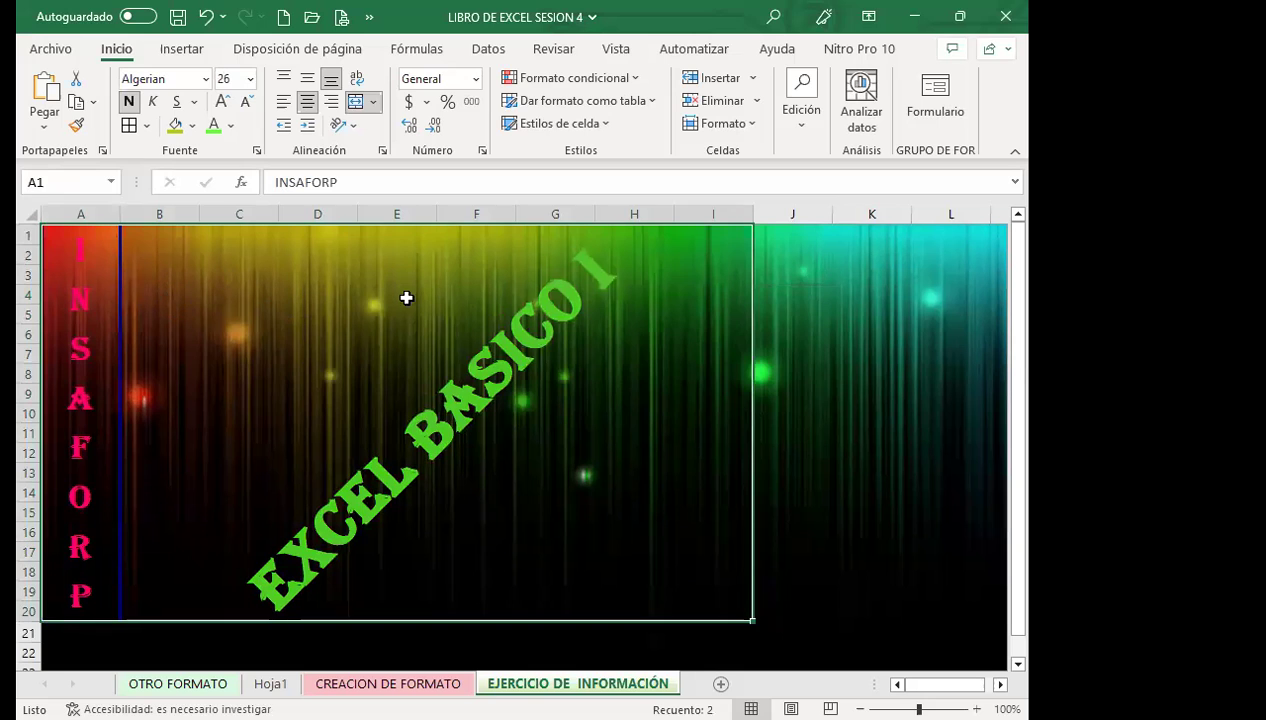
left_click(382, 151)
left_click(524, 177)
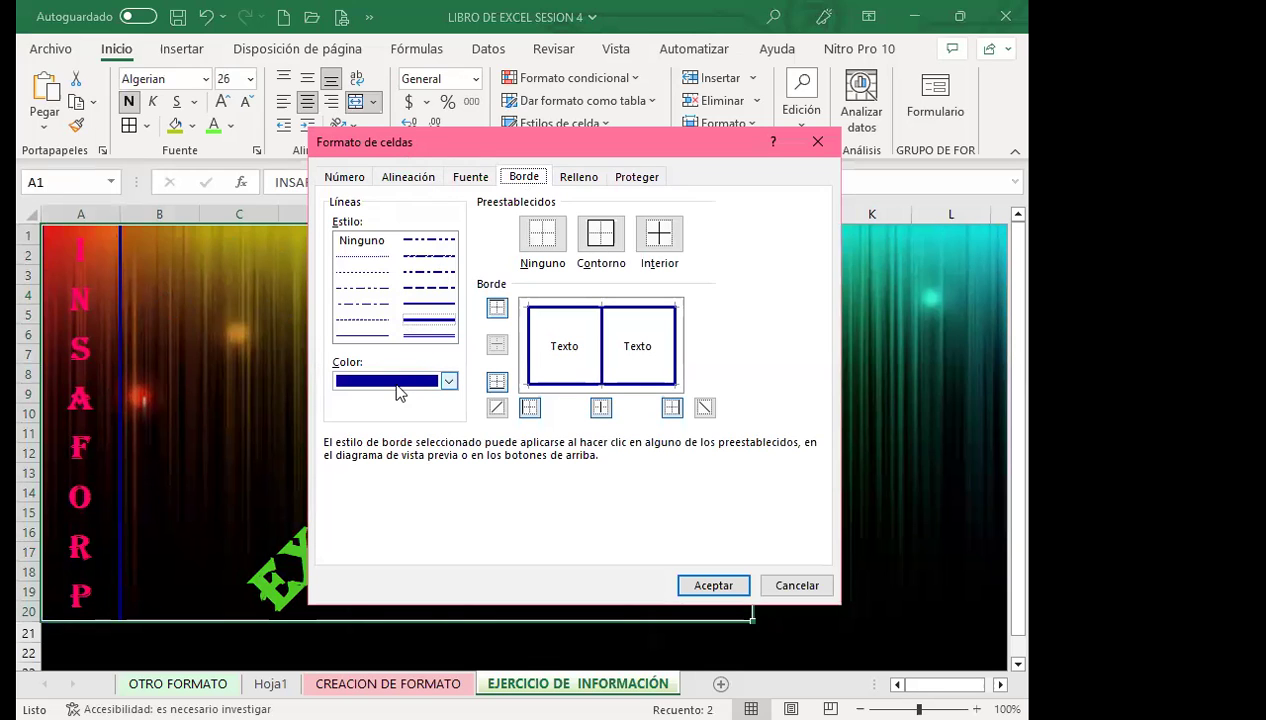
Step: Clear old borders, then apply dark blue Contorno and Interior borders to A1:I20 and confirm
left_click(447, 384)
left_click(449, 388)
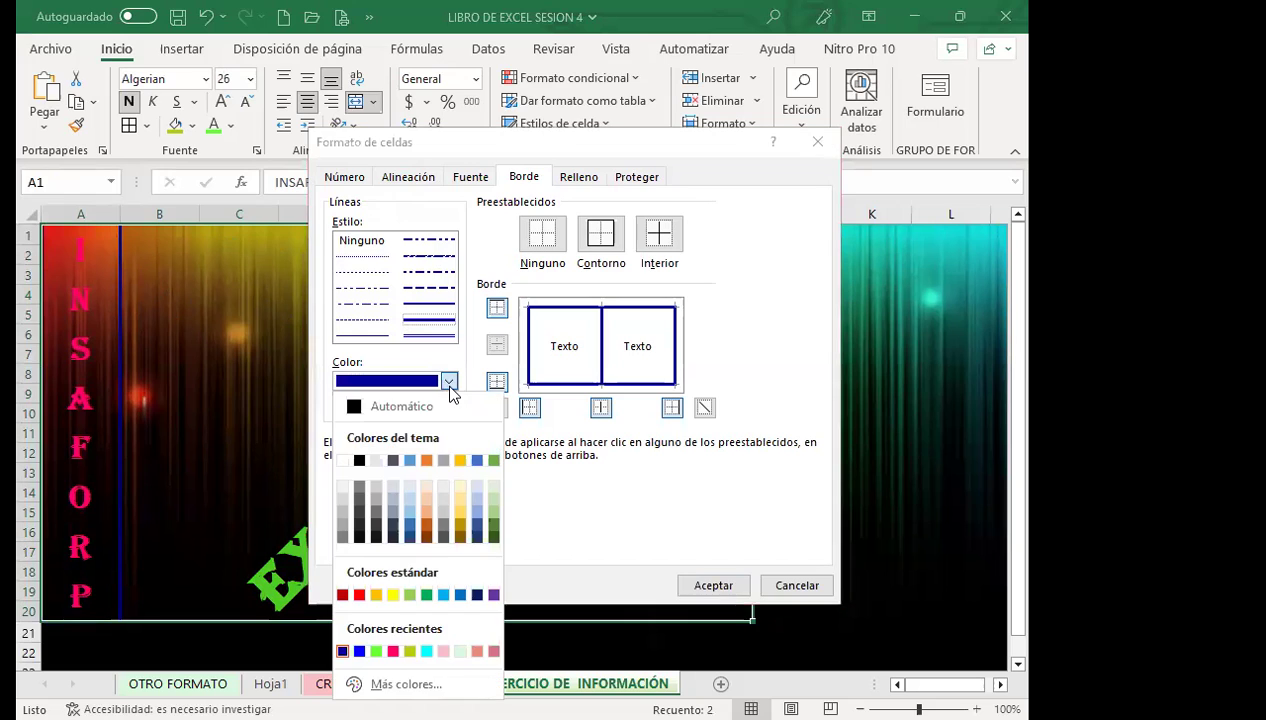
left_click(449, 393)
left_click(601, 240)
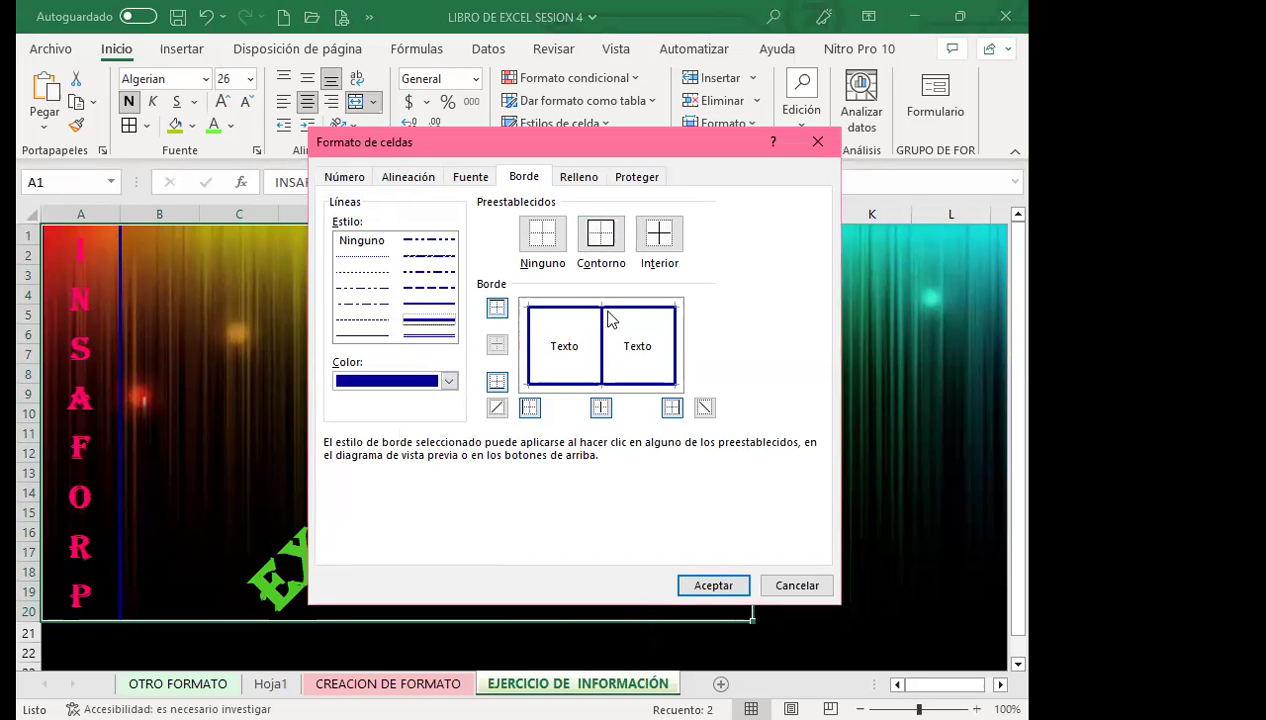
left_click(540, 240)
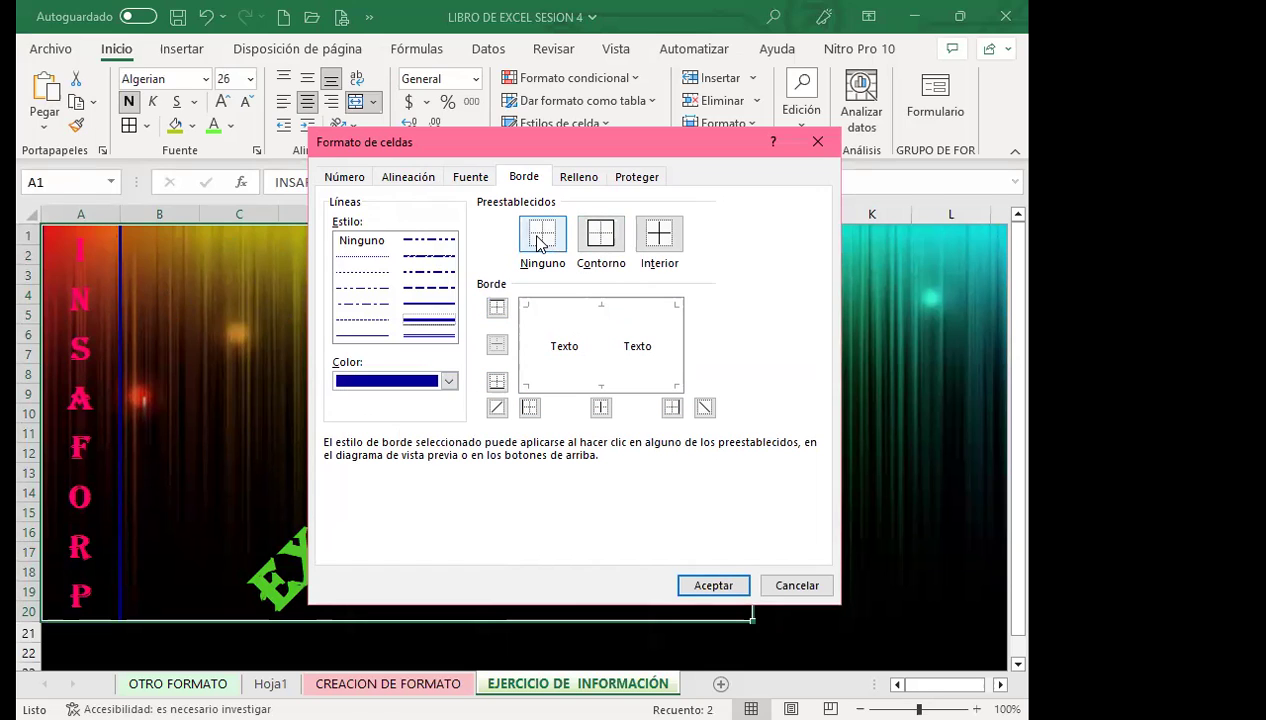
left_click(603, 242)
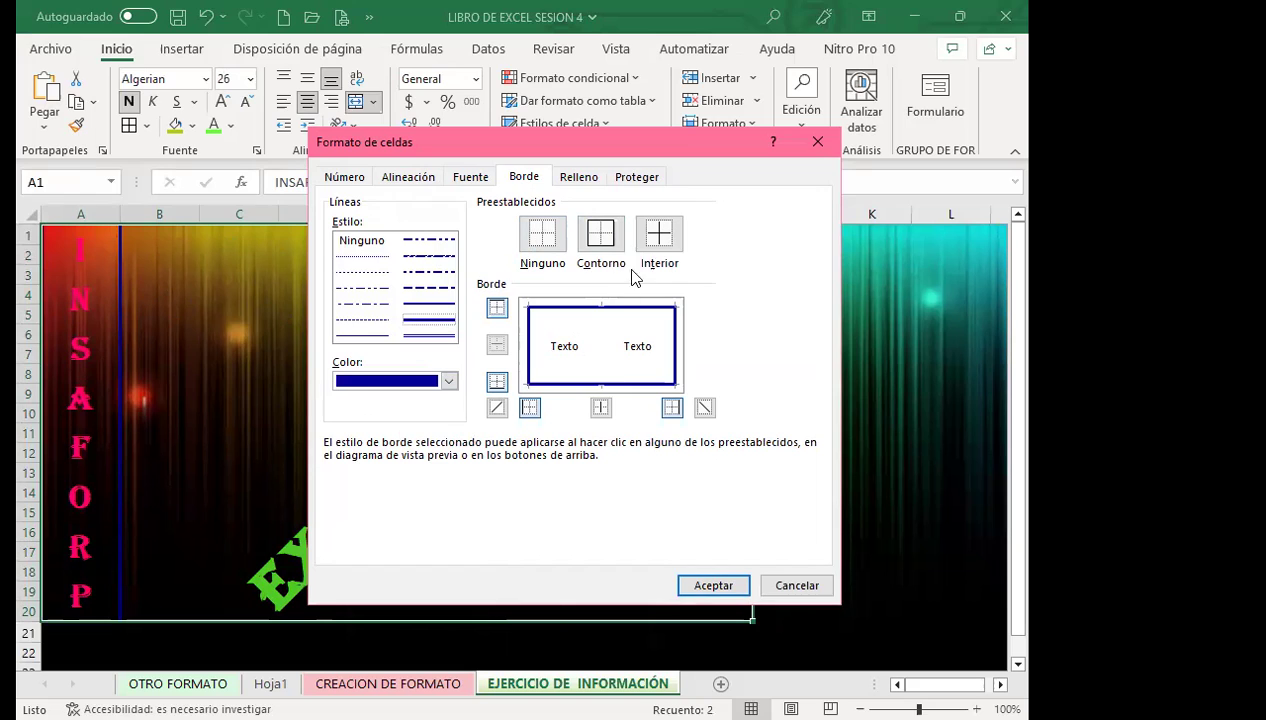
left_click(659, 236)
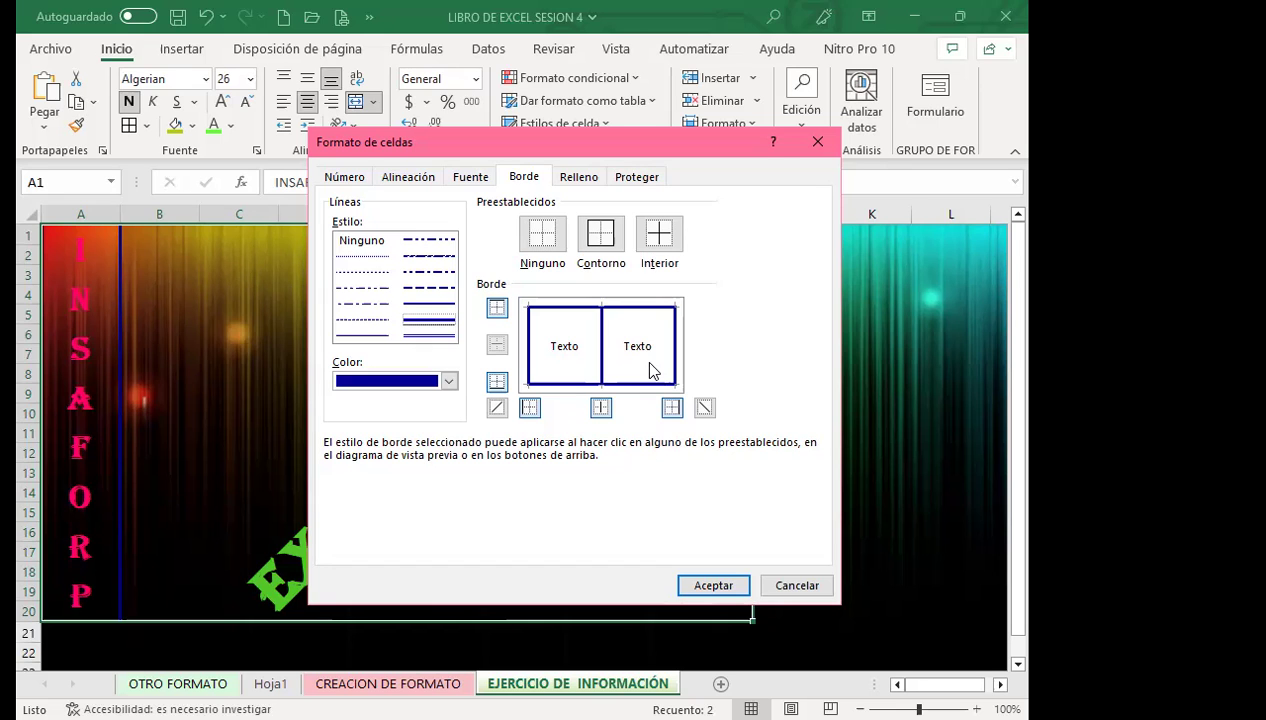
left_click(713, 593)
left_click(870, 489)
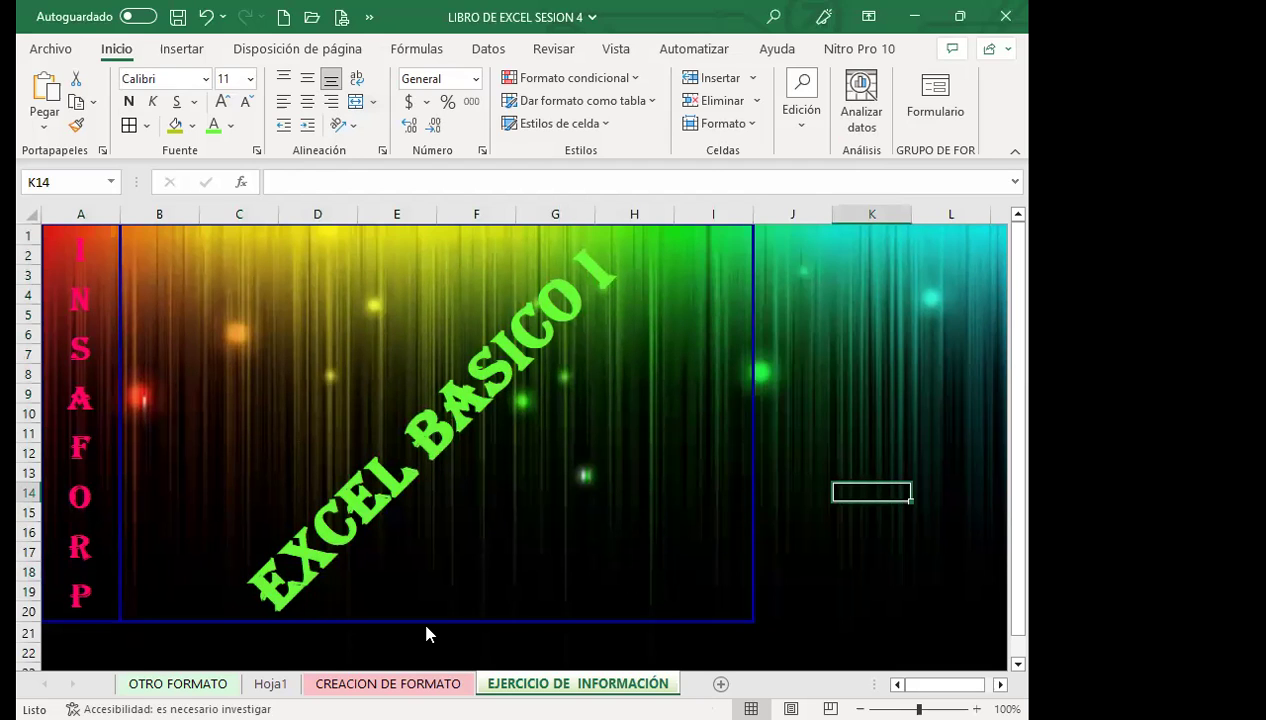
left_click(837, 414)
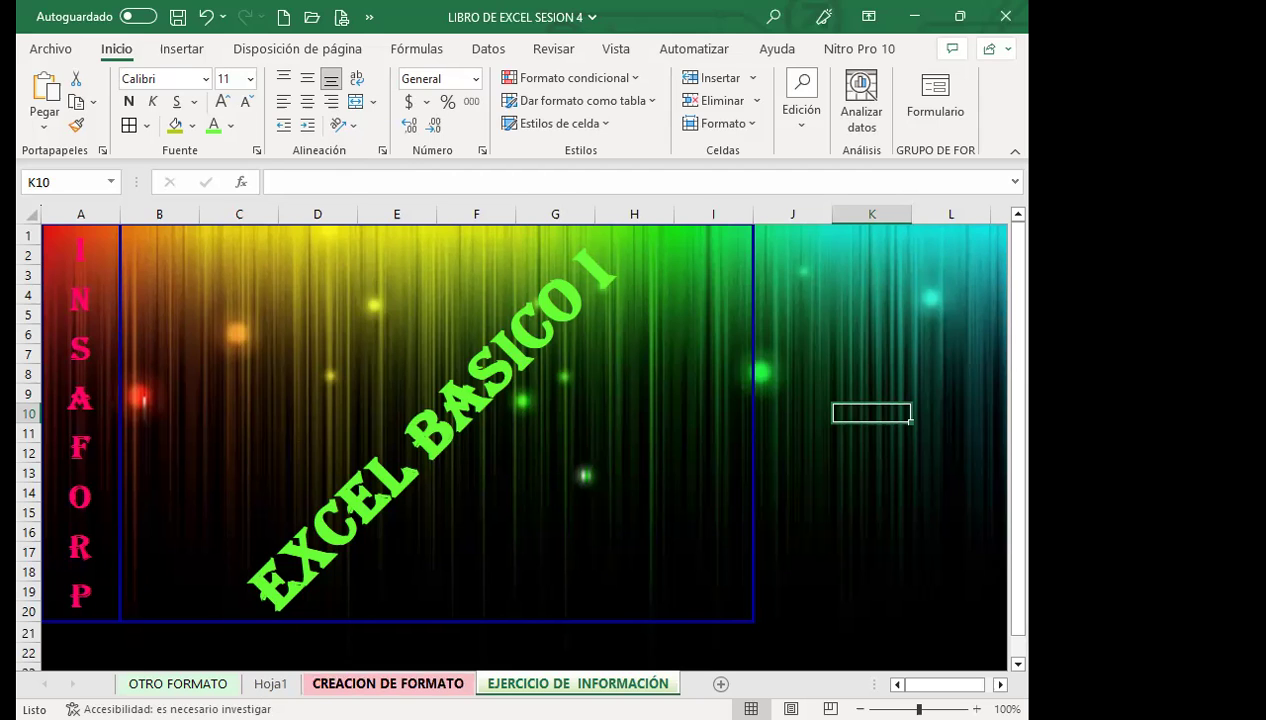
Step: Switch to Hoja1, then open and cancel the hidden-sheets list from its tab menu
left_click(270, 683)
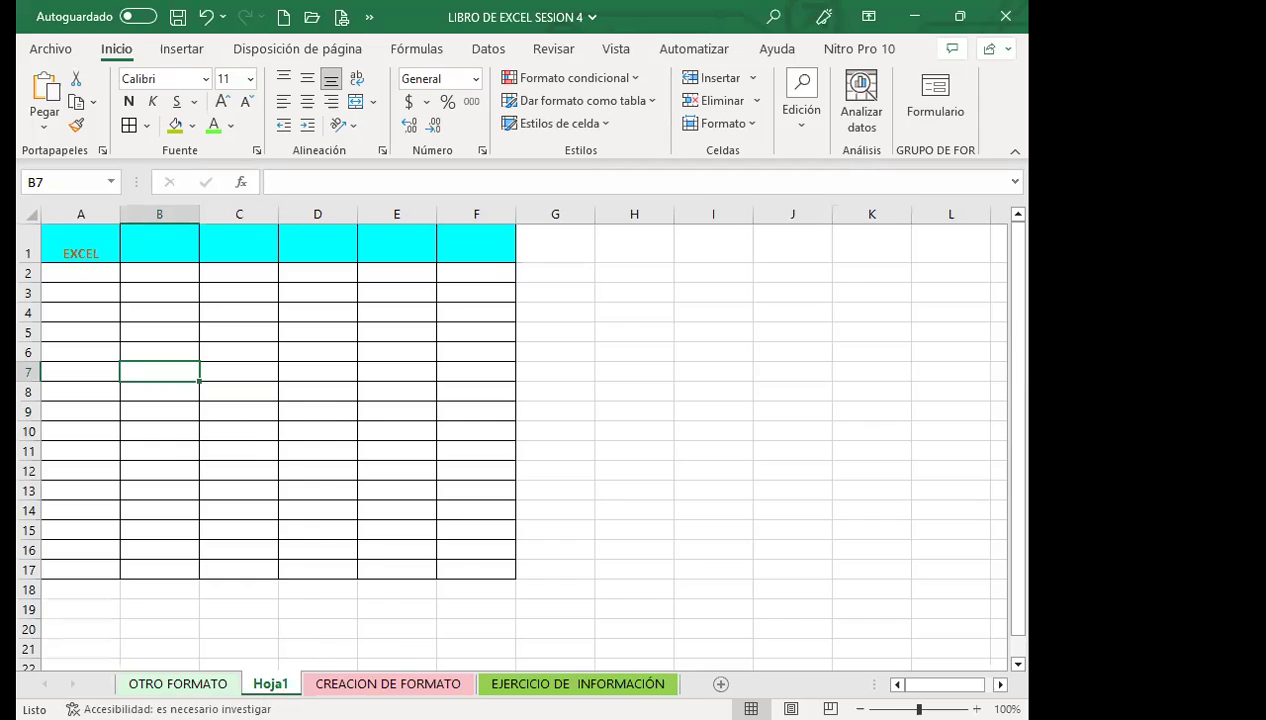
right_click(271, 683)
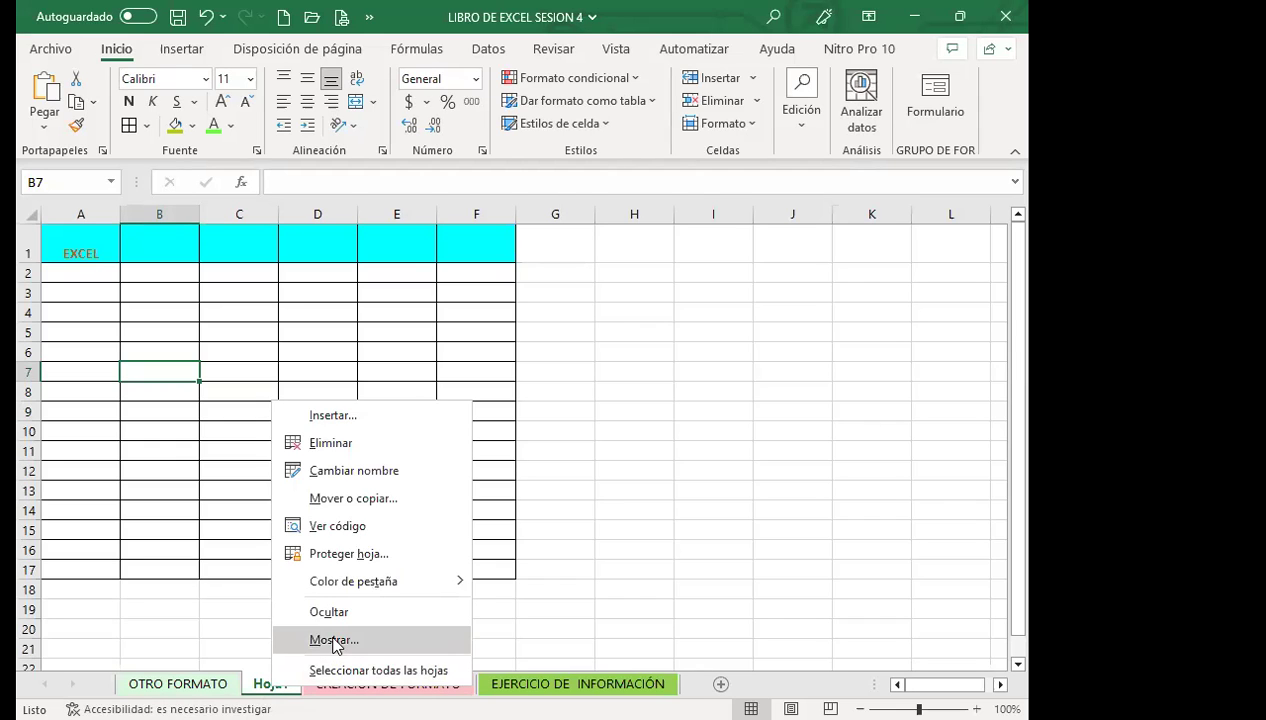
key("Return")
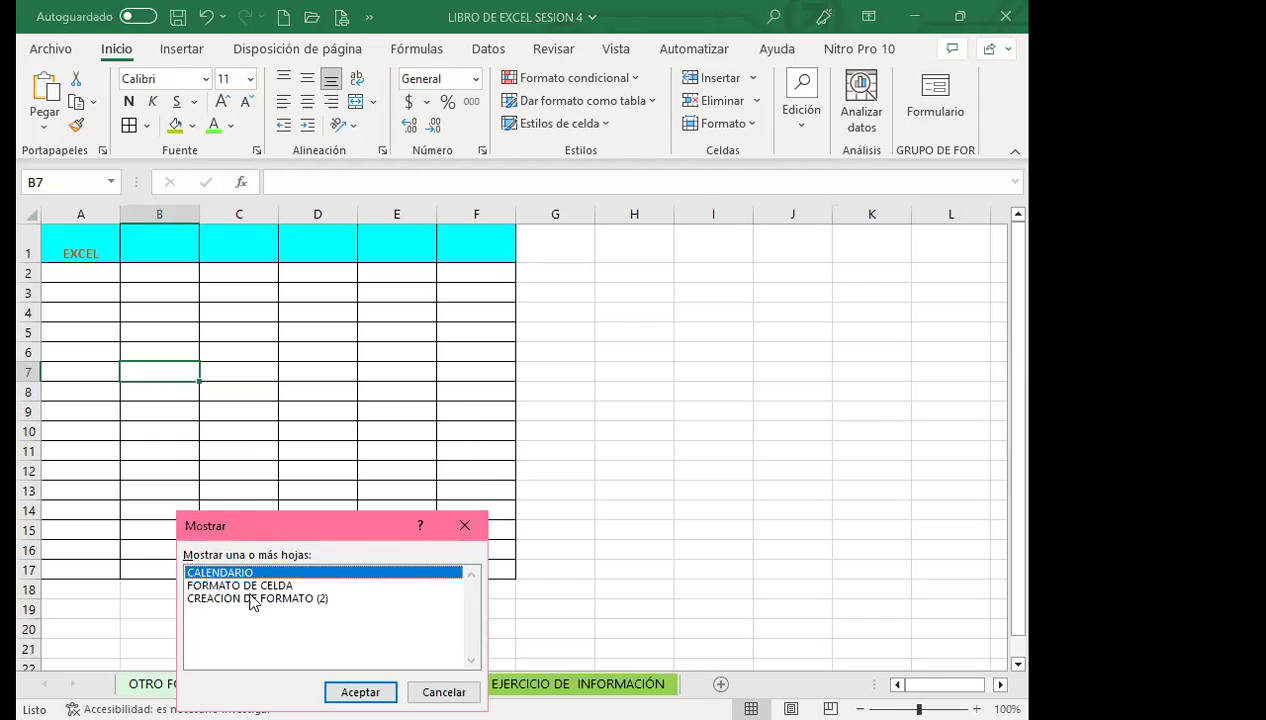
left_click(466, 527)
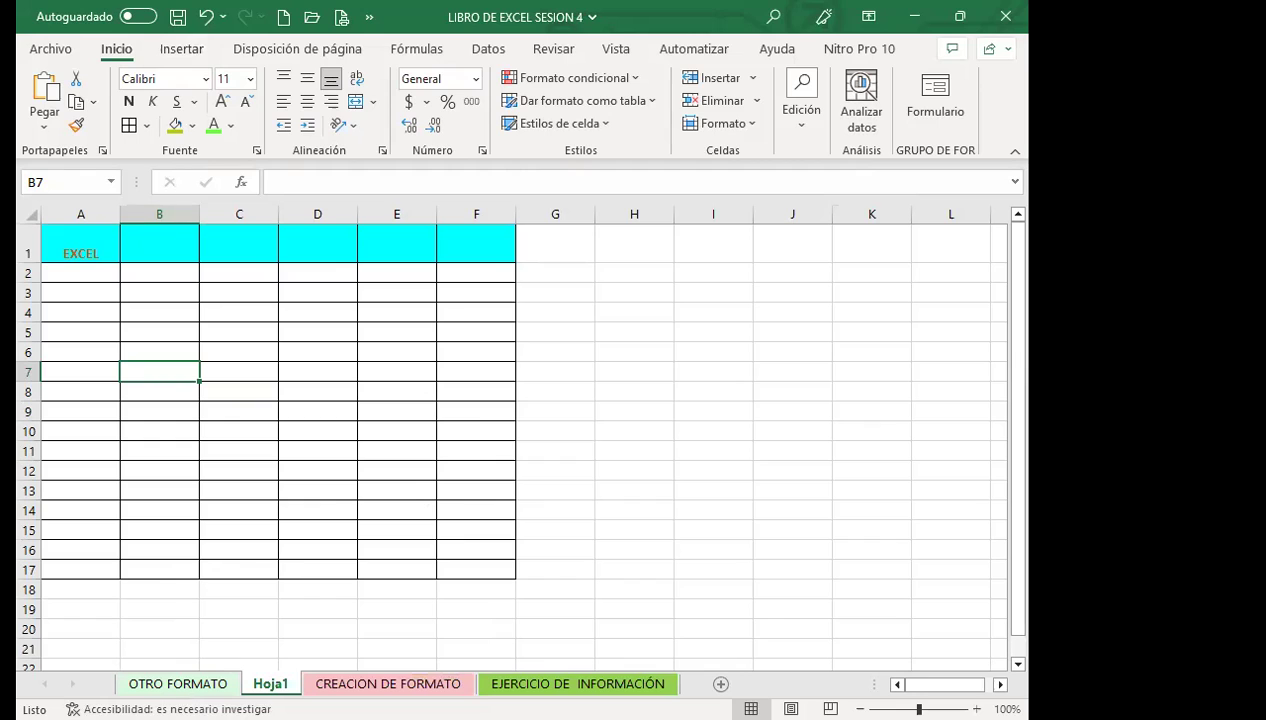
right_click(270, 684)
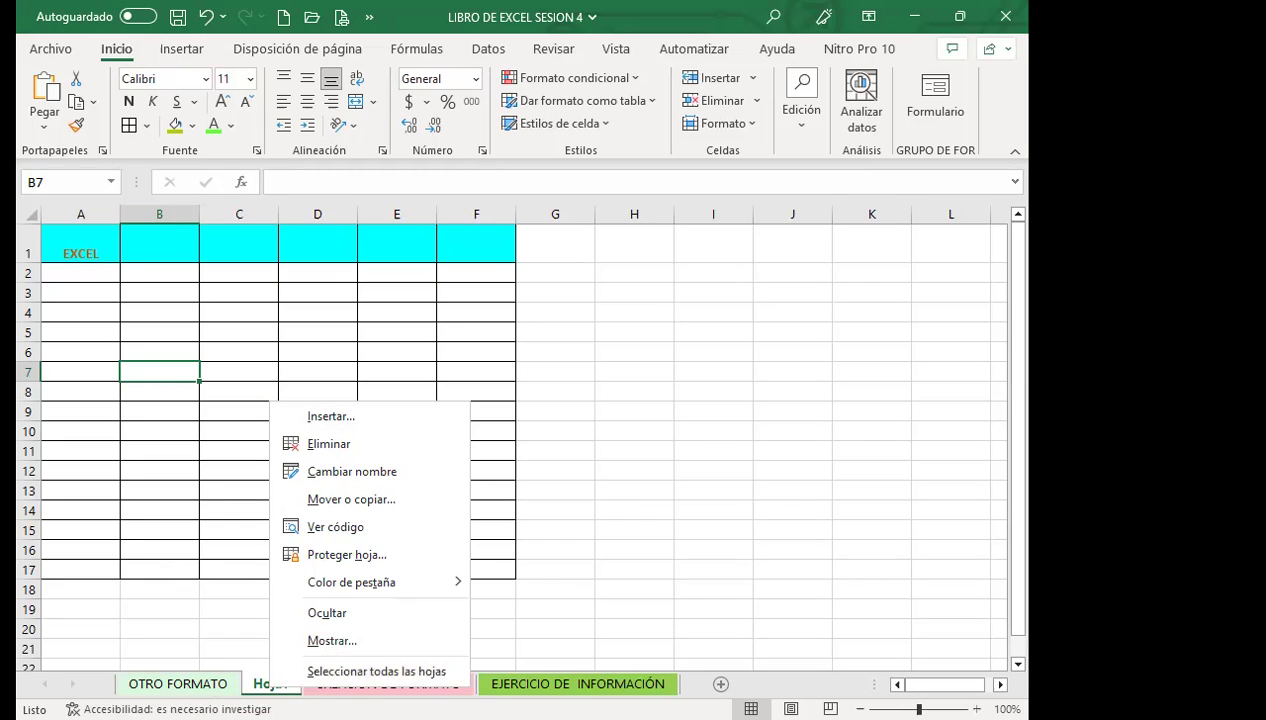
key("Escape")
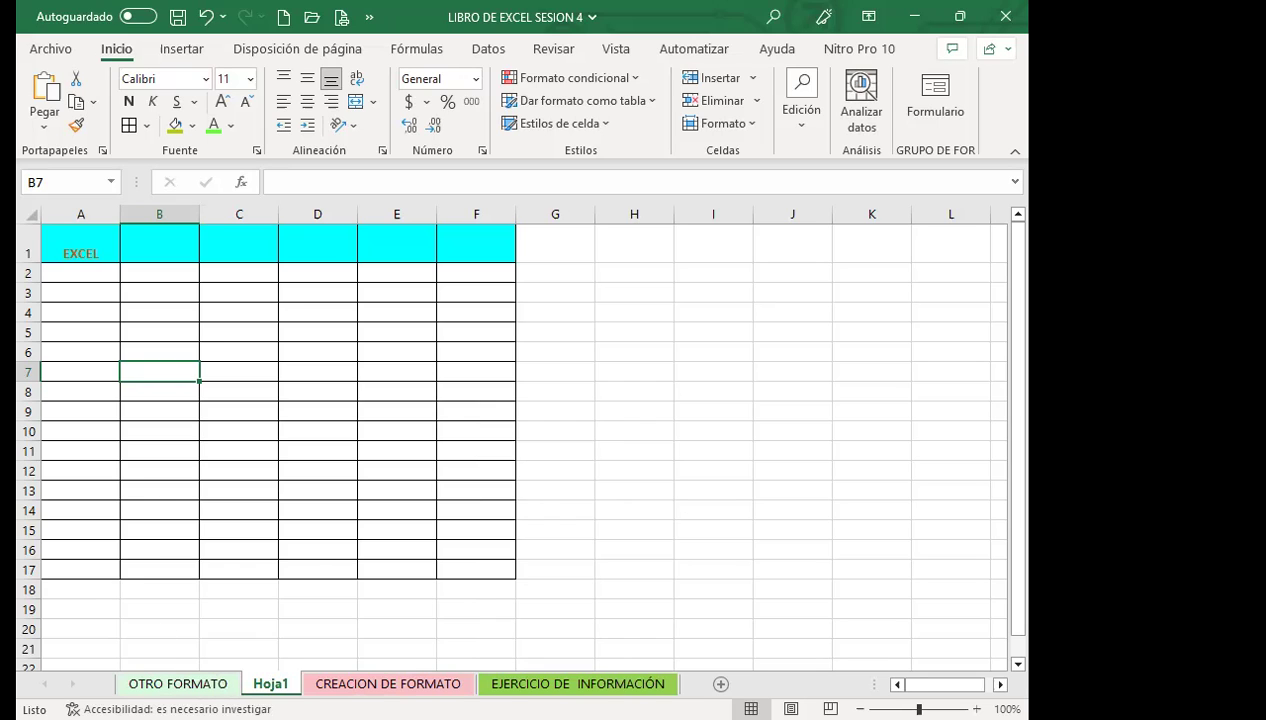
right_click(269, 684)
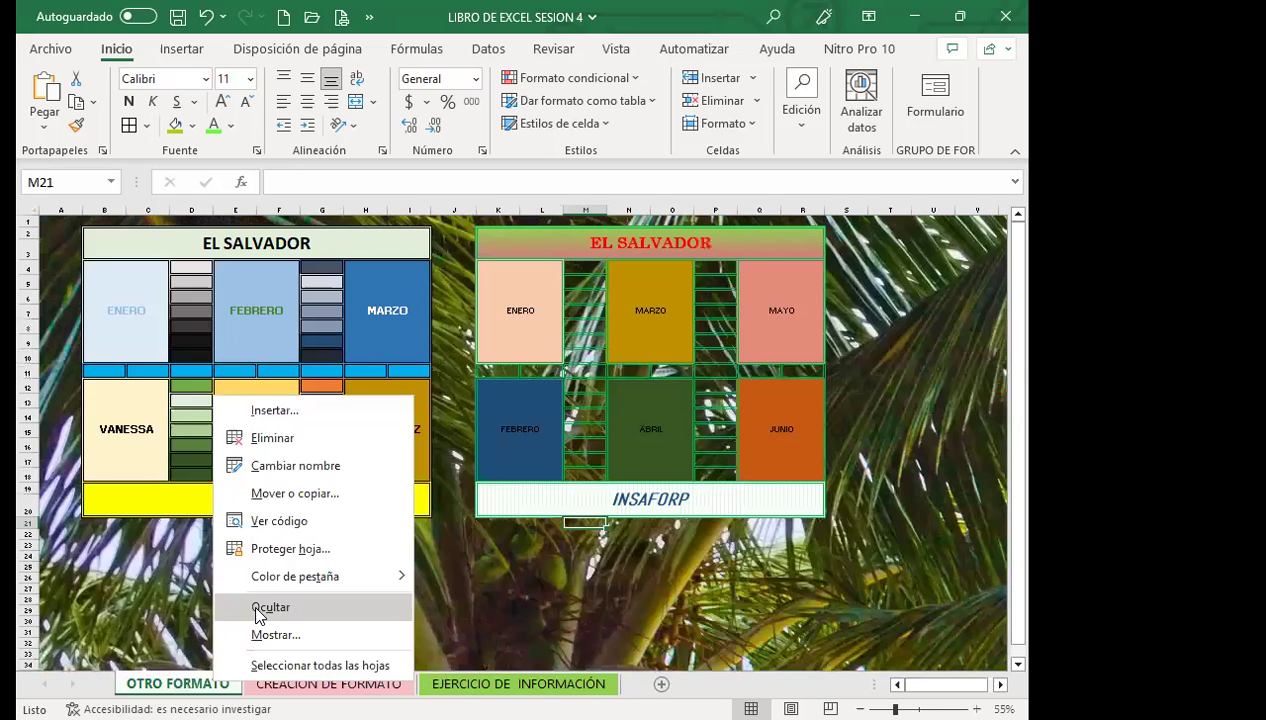
Step: Hide OTRO FORMATO and CREACION DE FORMATO, then attempt to hide EJERCICIO DE INFORMACIÓN too
left_click(259, 609)
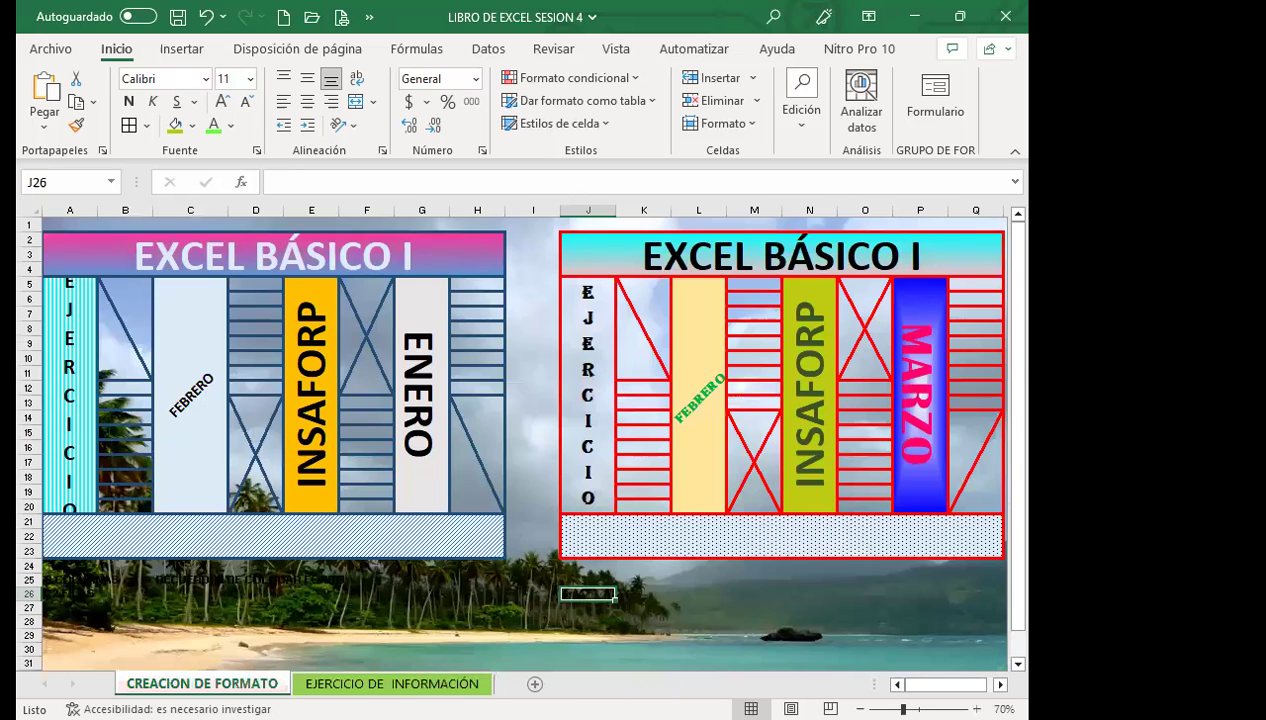
right_click(198, 683)
left_click(257, 611)
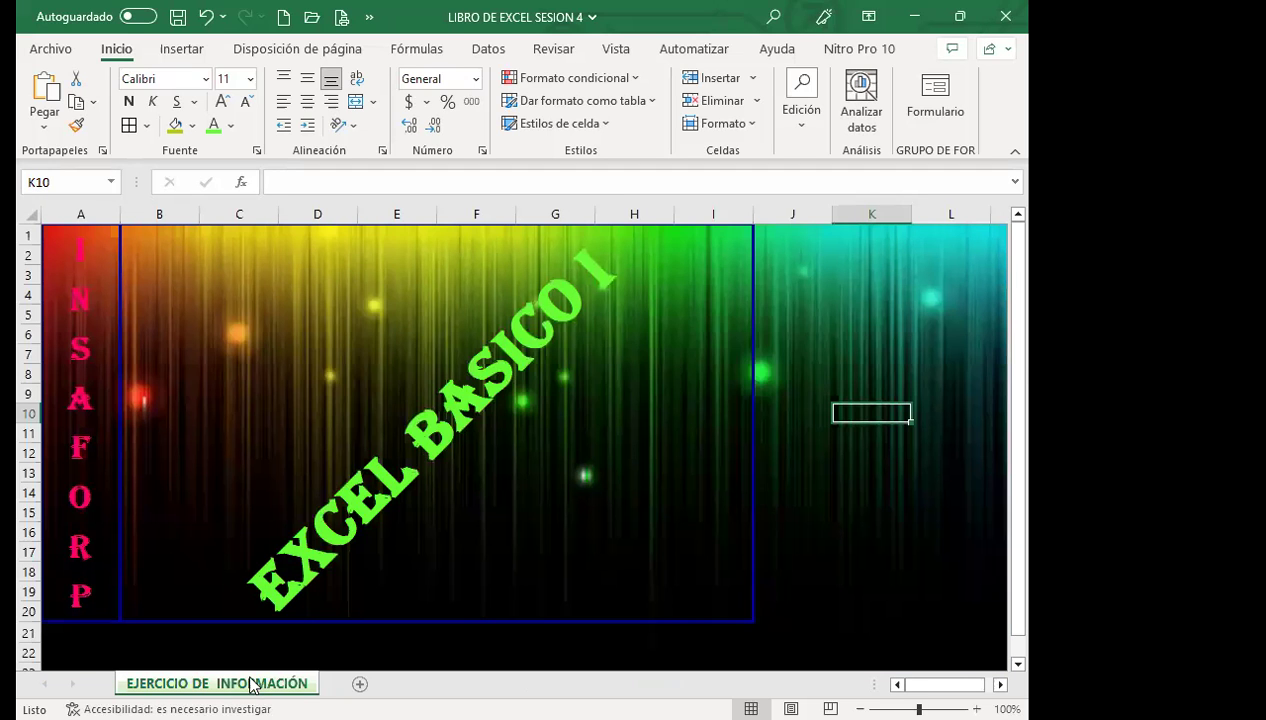
right_click(252, 686)
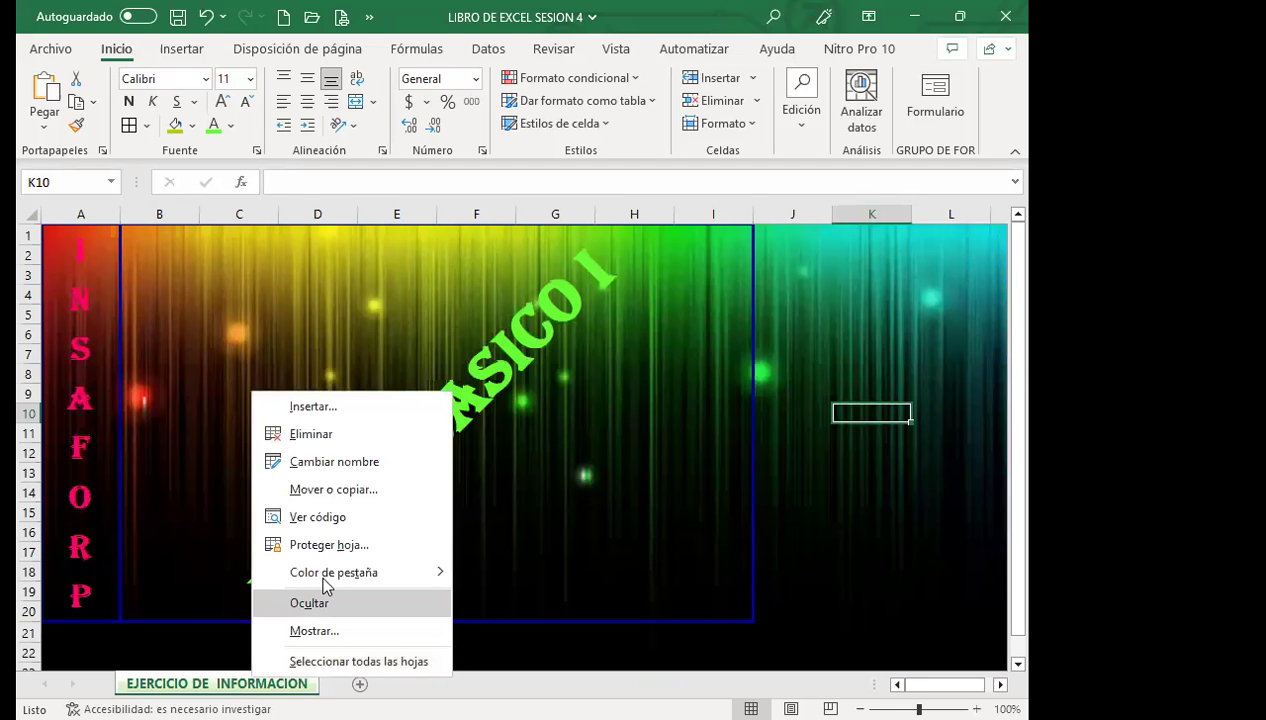
left_click(323, 590)
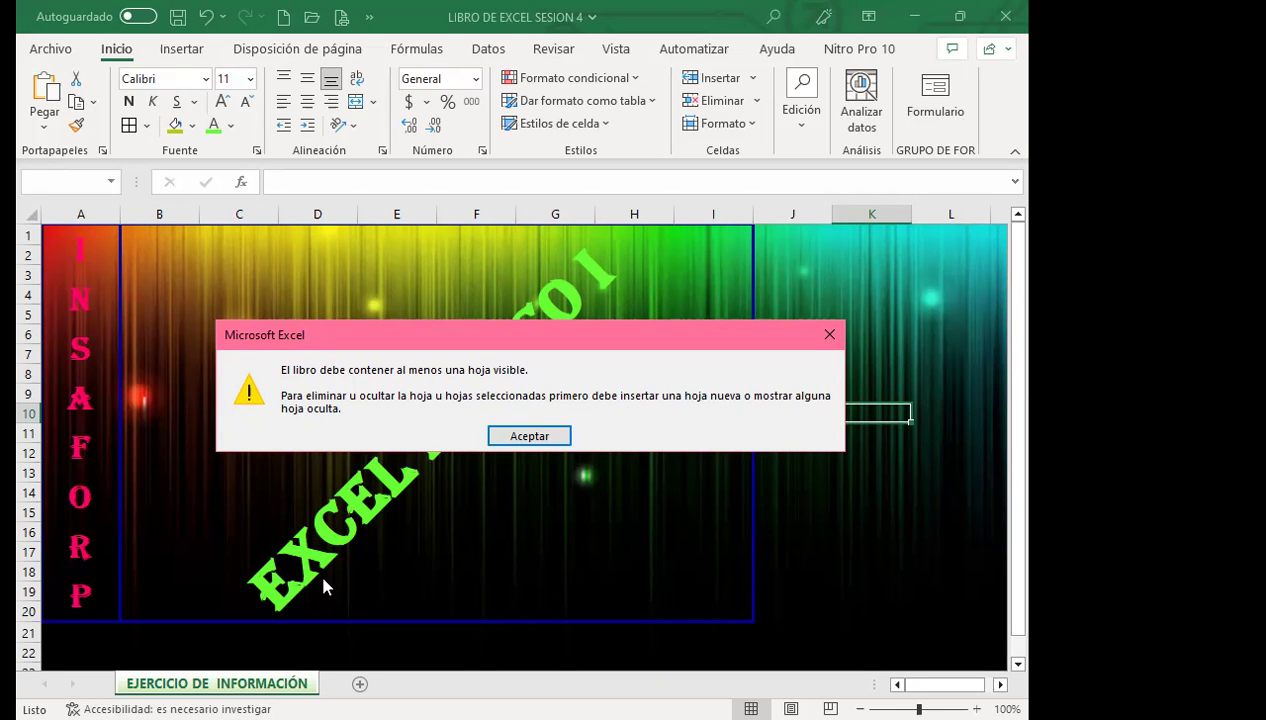
Step: Dismiss the warning and unhide the FORMATO DE CELDA and CREACION DE FORMATO sheets
left_click(828, 334)
right_click(237, 683)
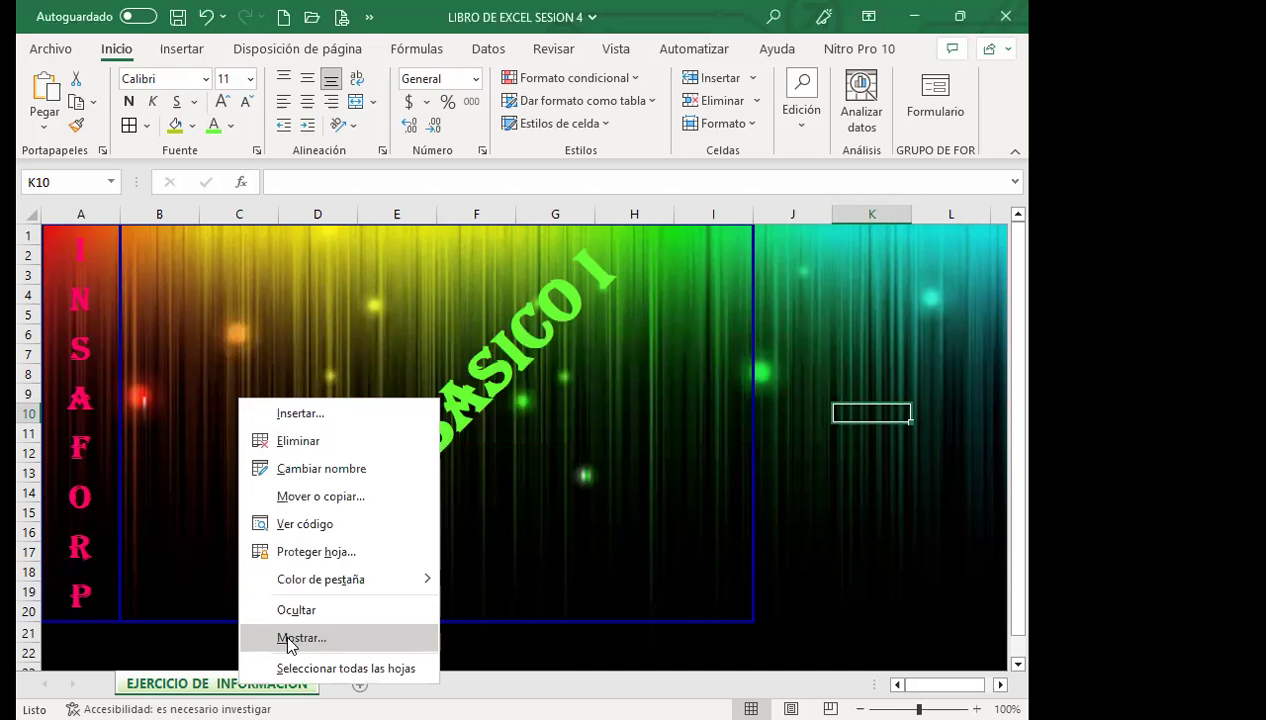
left_click(287, 640)
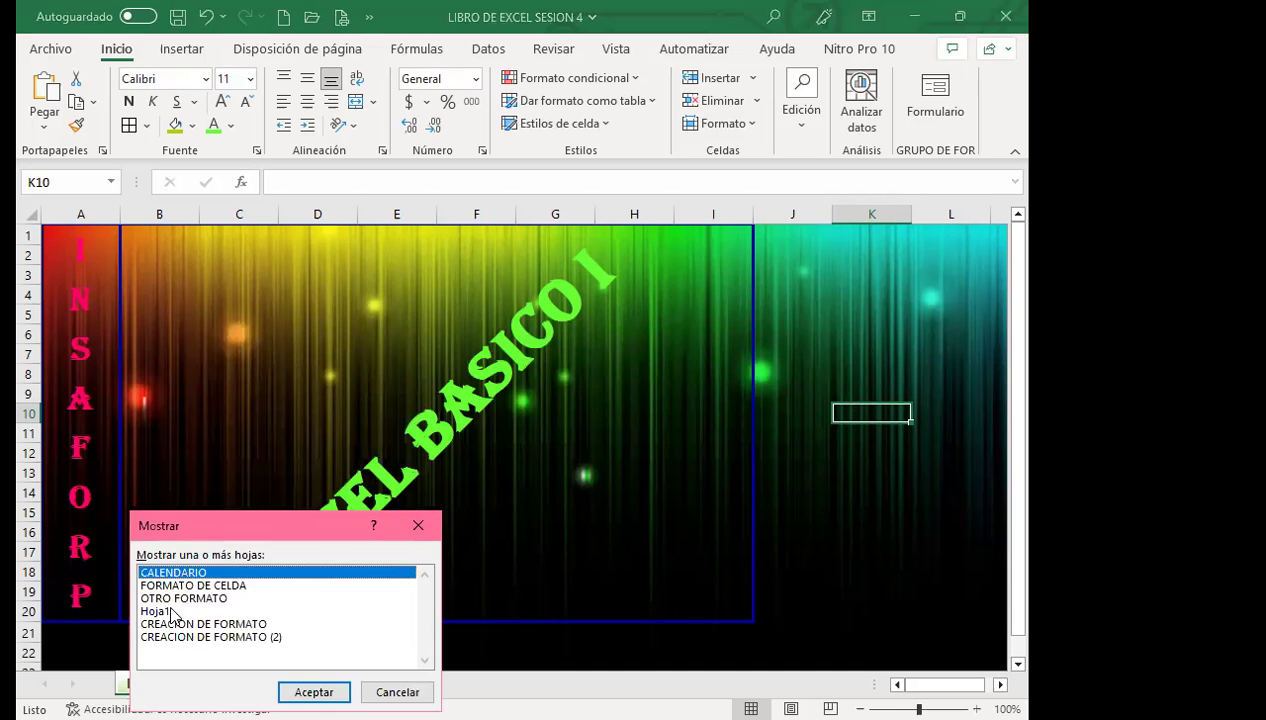
left_click(226, 588)
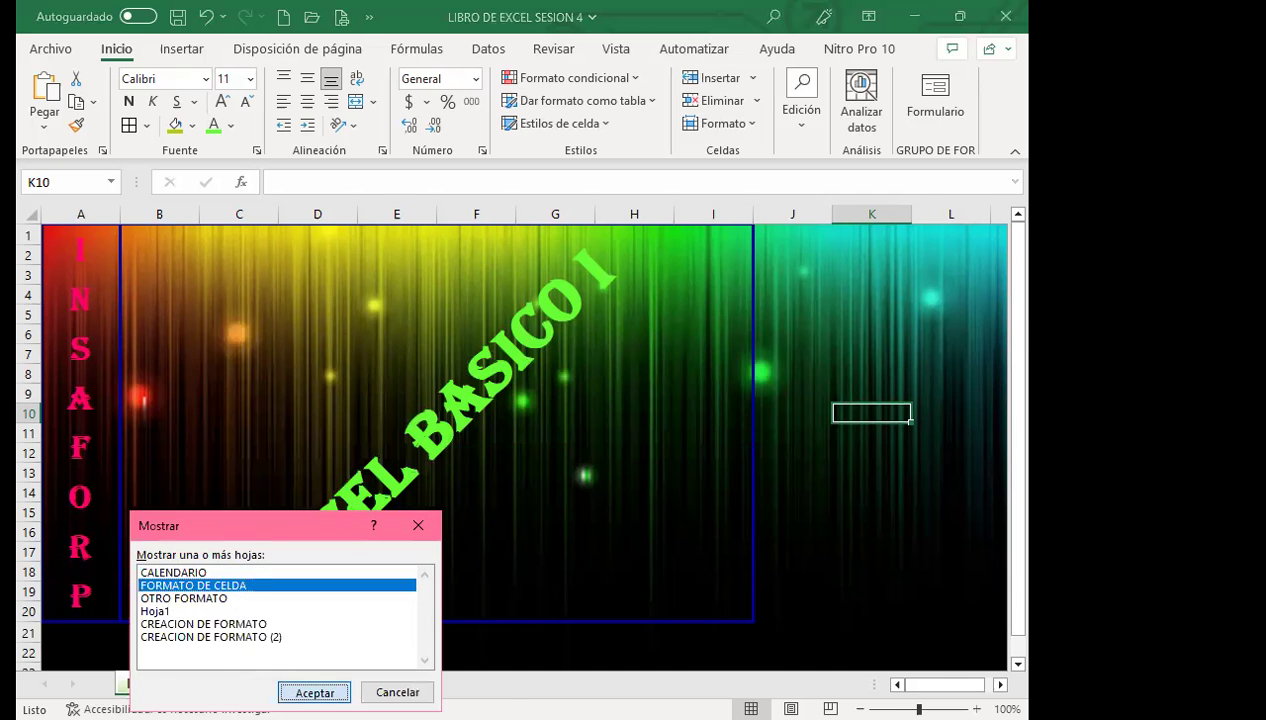
left_click(314, 692)
right_click(226, 686)
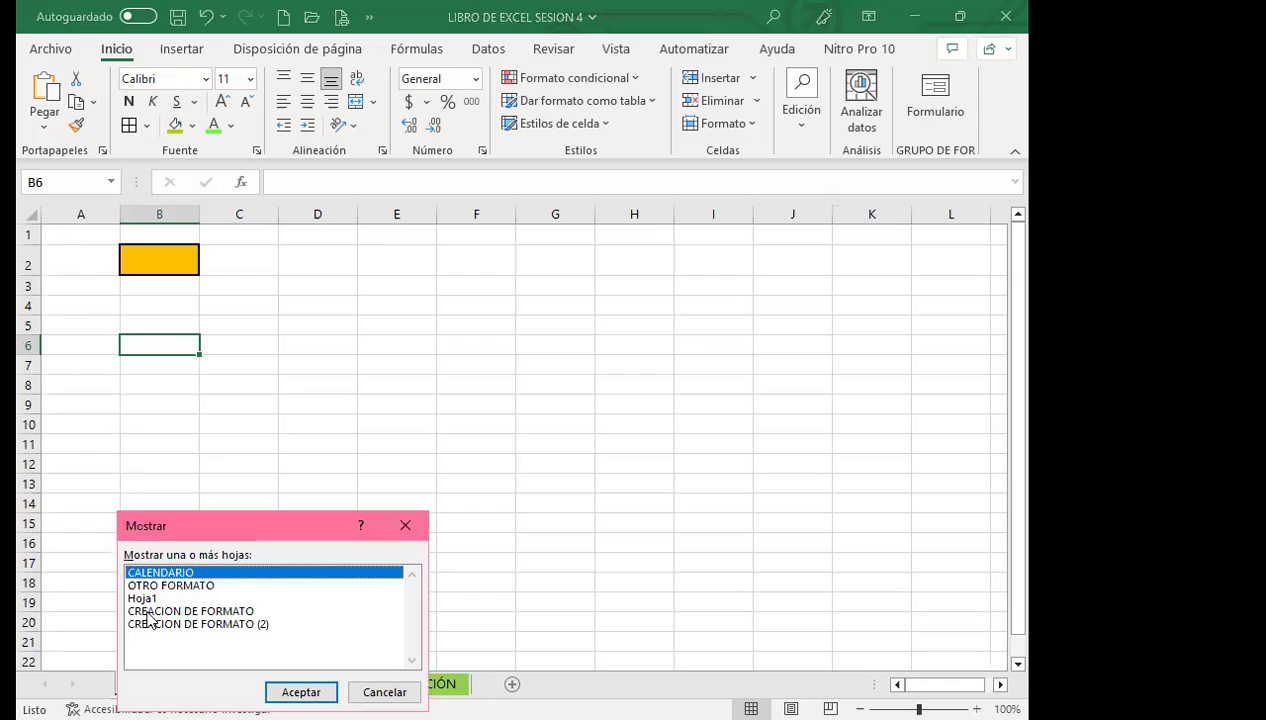
left_click(171, 613)
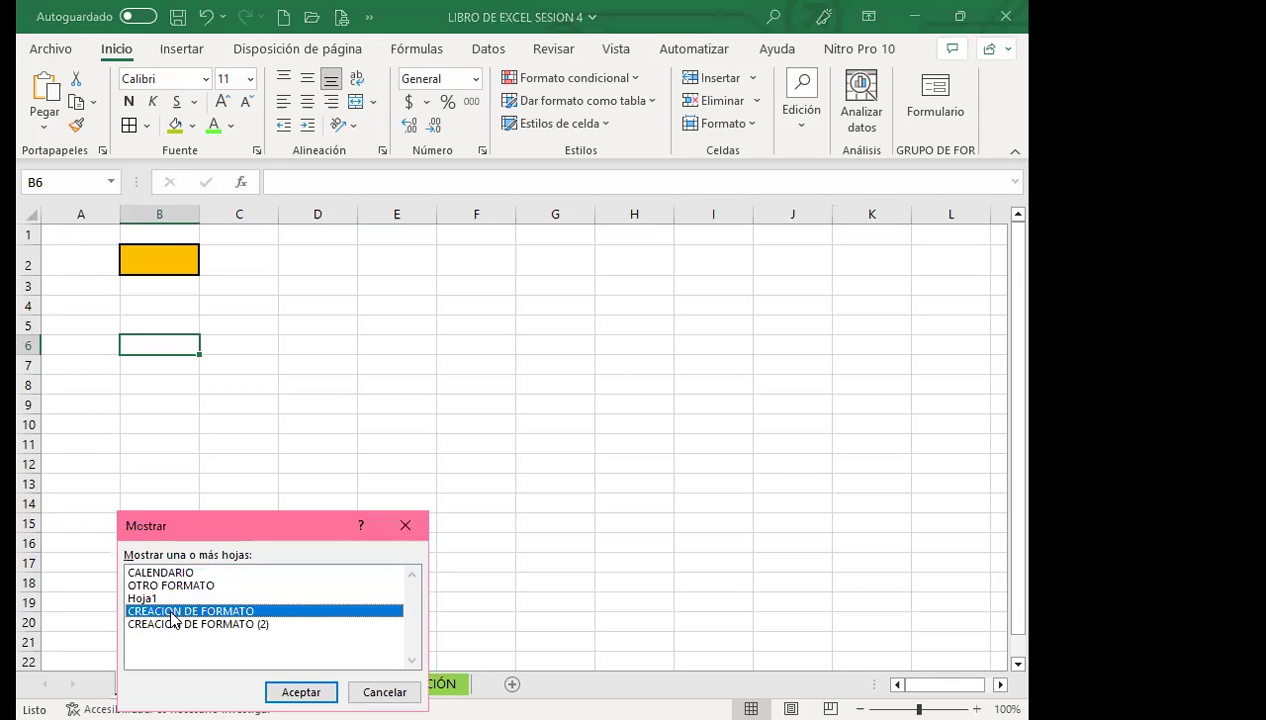
left_click(300, 692)
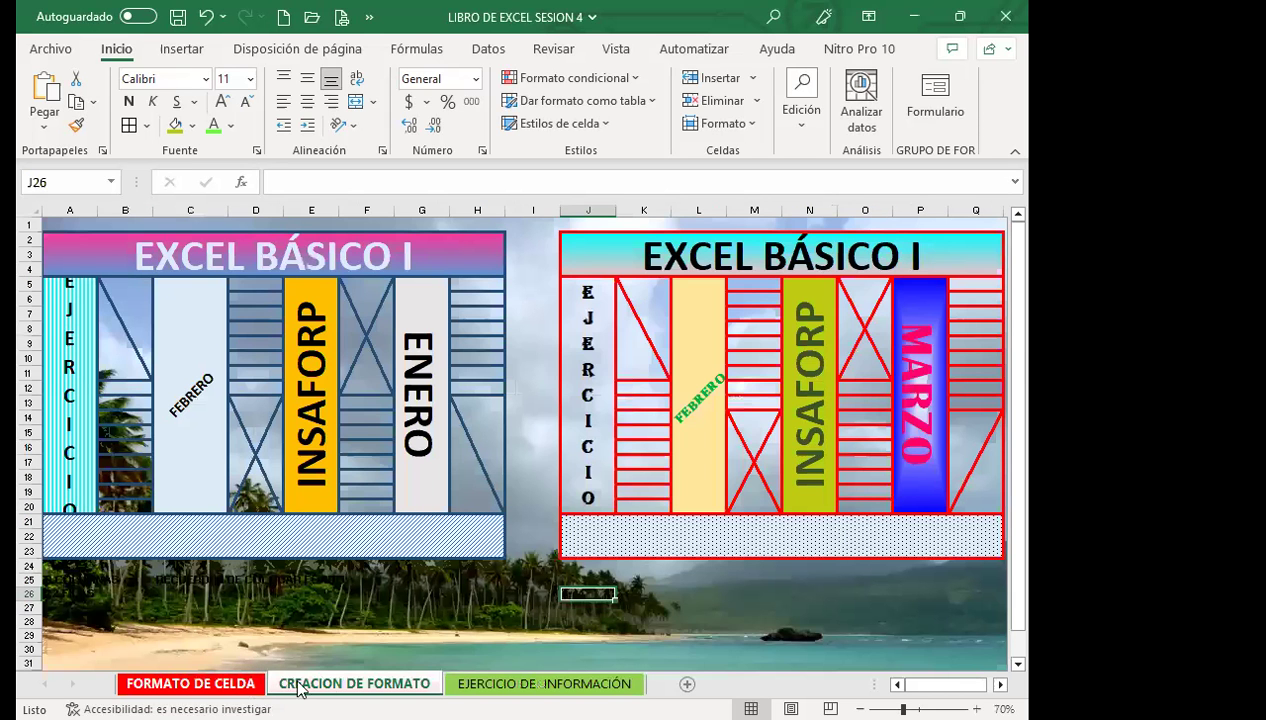
Step: Unhide the OTRO FORMATO sheet and switch to FORMATO DE CELDA
right_click(500, 684)
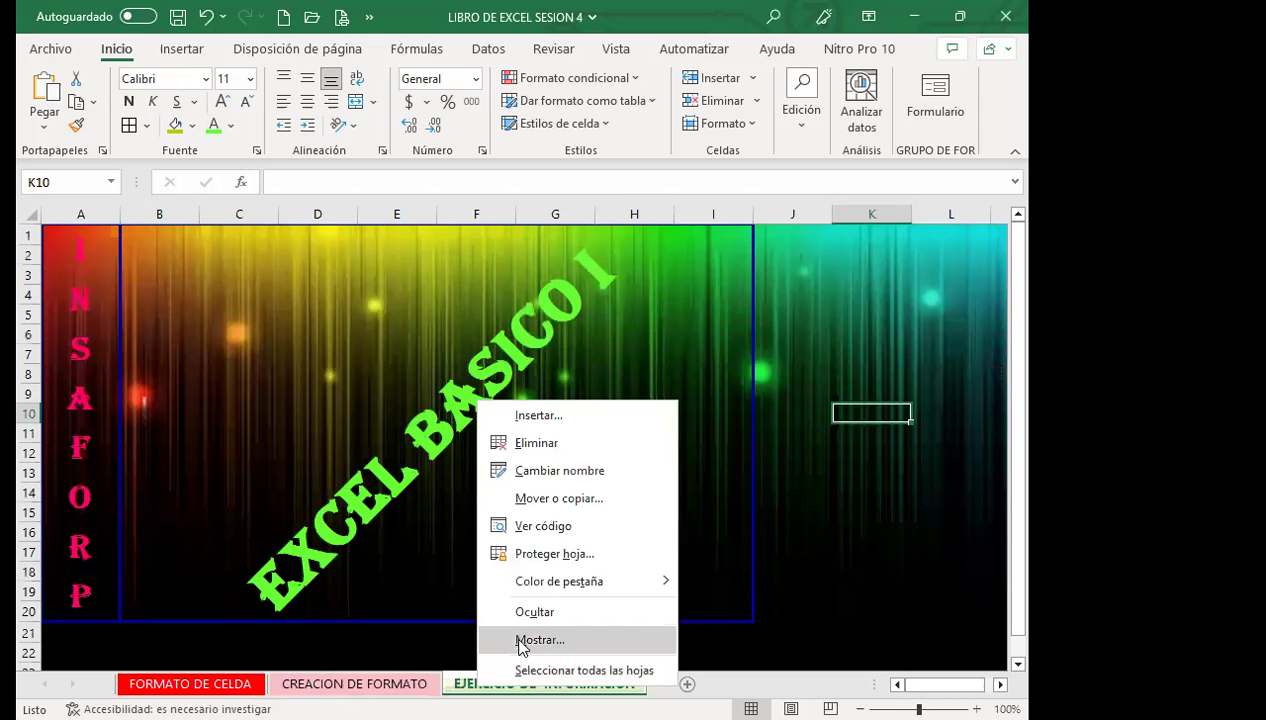
key("Return")
left_click(420, 586)
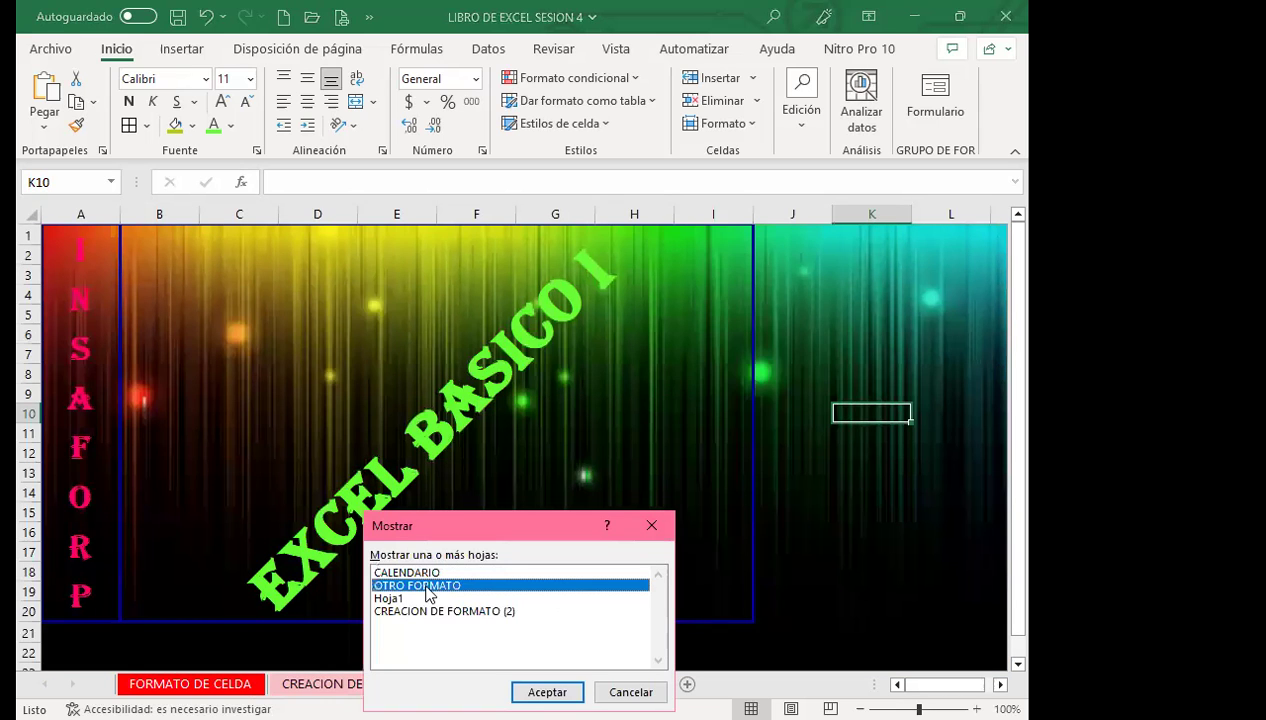
key("Return")
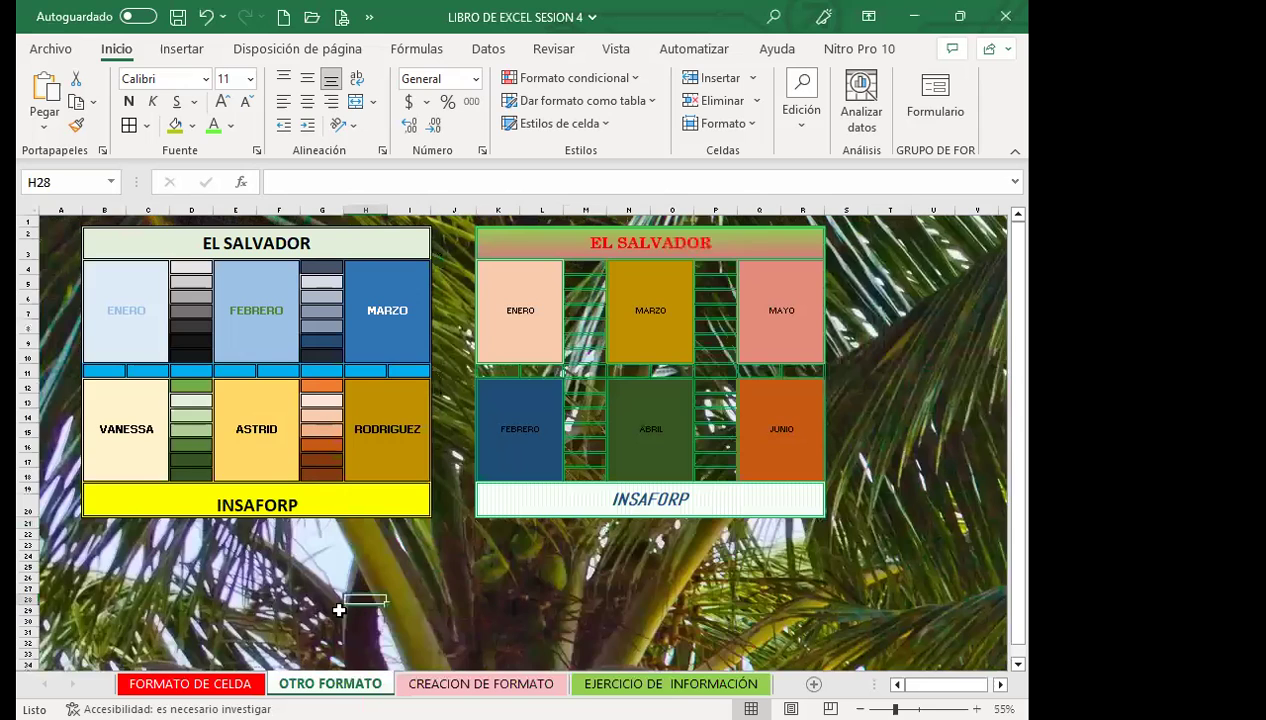
left_click(330, 684)
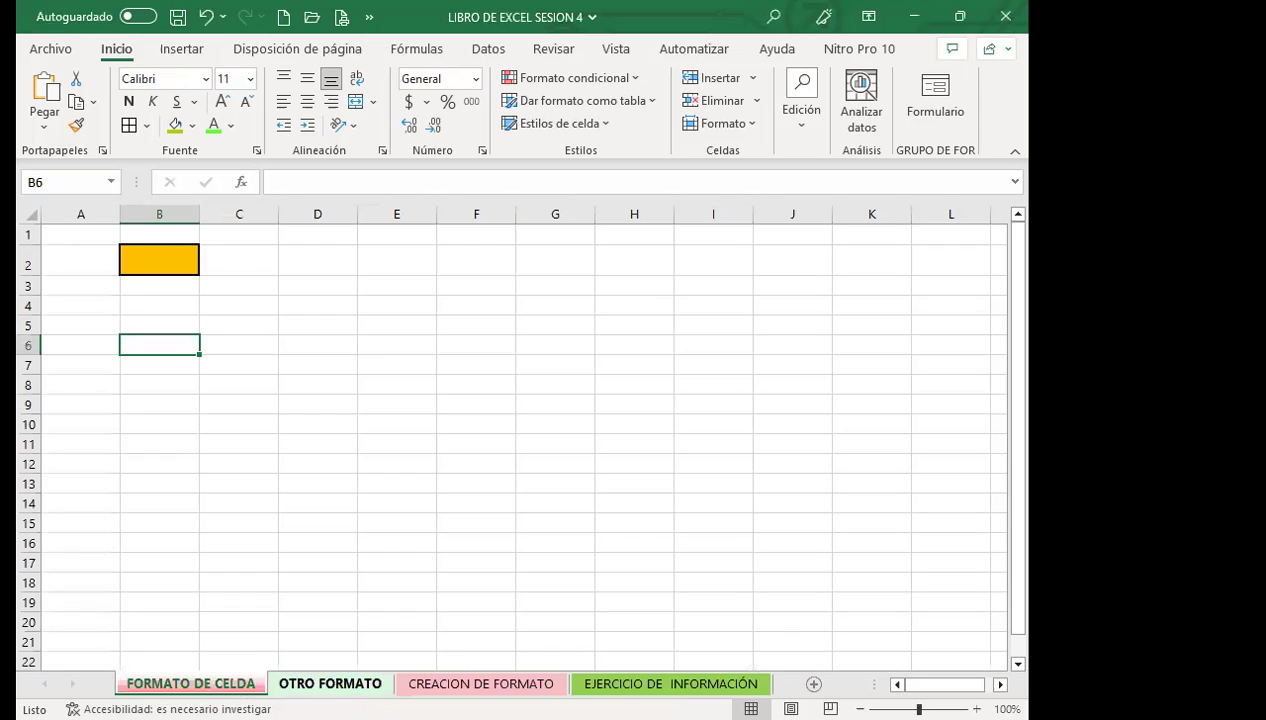
Step: Hide FORMATO DE CELDA, then click through OTRO FORMATO and CREACION DE FORMATO to EJERCICIO DE INFORMACIÓN
right_click(224, 684)
left_click(270, 606)
left_click(283, 684)
left_click(500, 684)
left_click(178, 684)
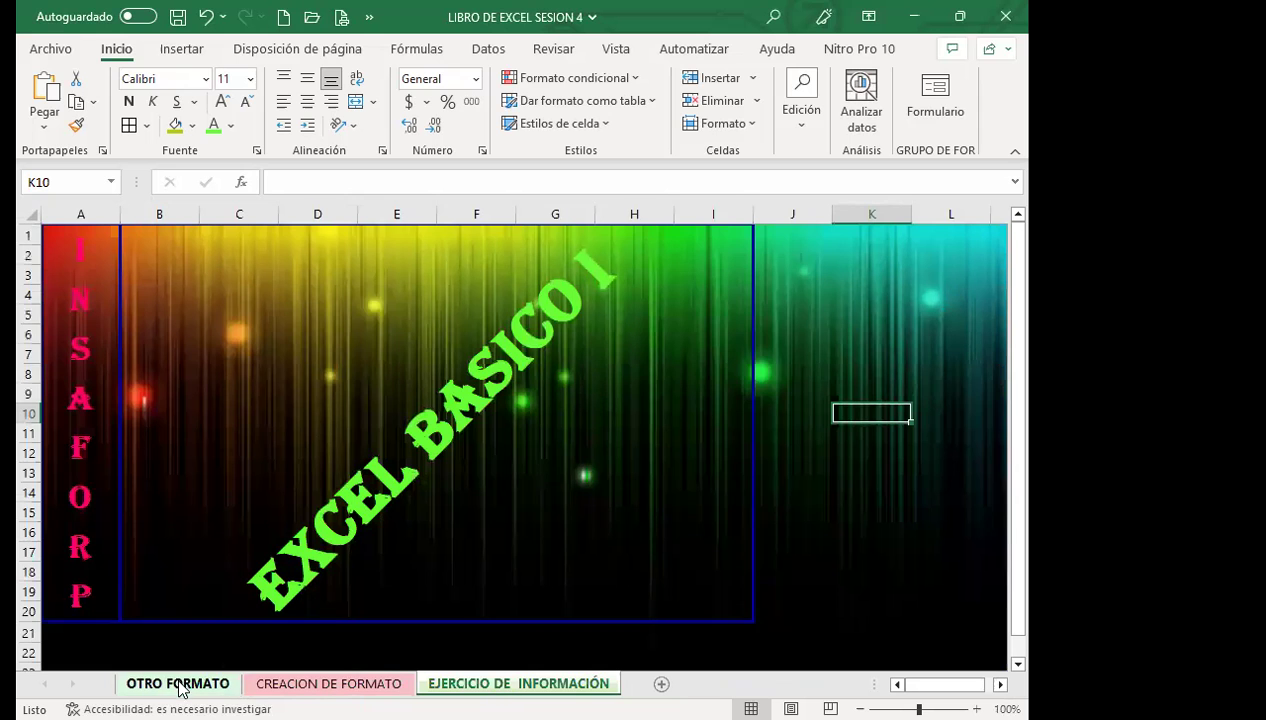
left_click(325, 684)
left_click(497, 684)
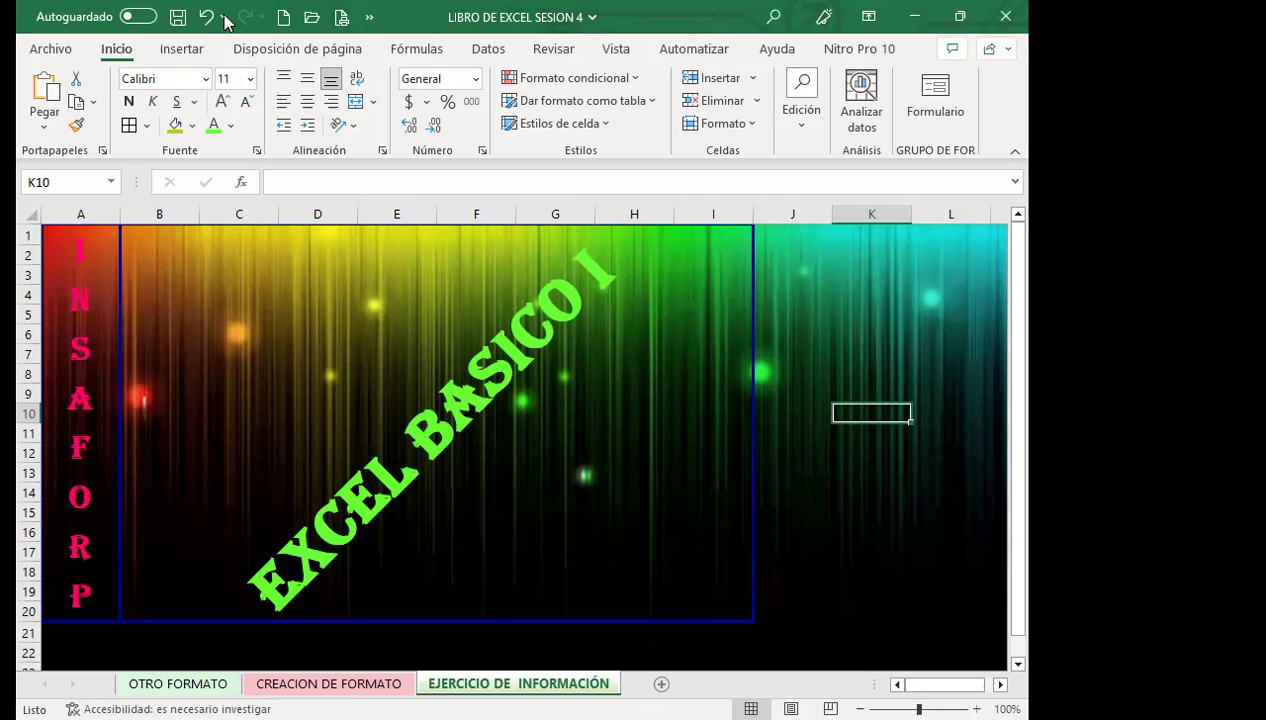
Step: Open Excel Options on the Avanzadas page via the Quick Access Toolbar's Más comandos
left_click(372, 18)
left_click(545, 52)
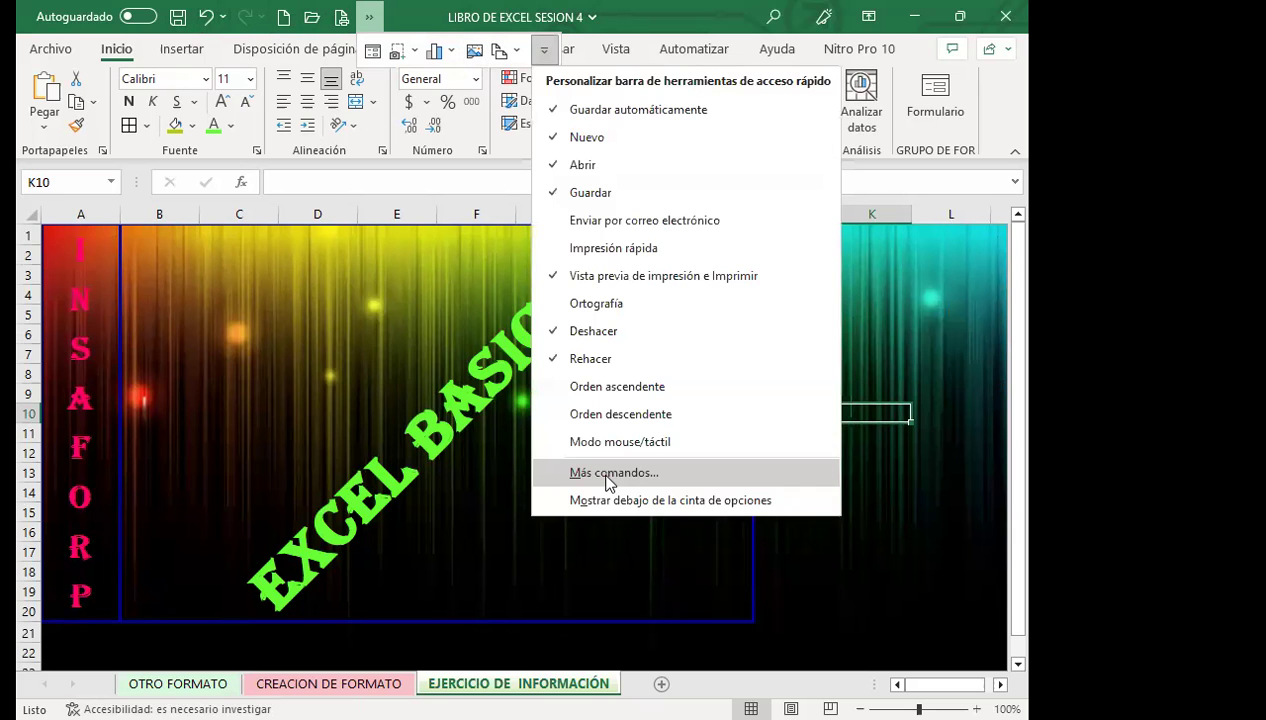
left_click(608, 474)
left_click(141, 264)
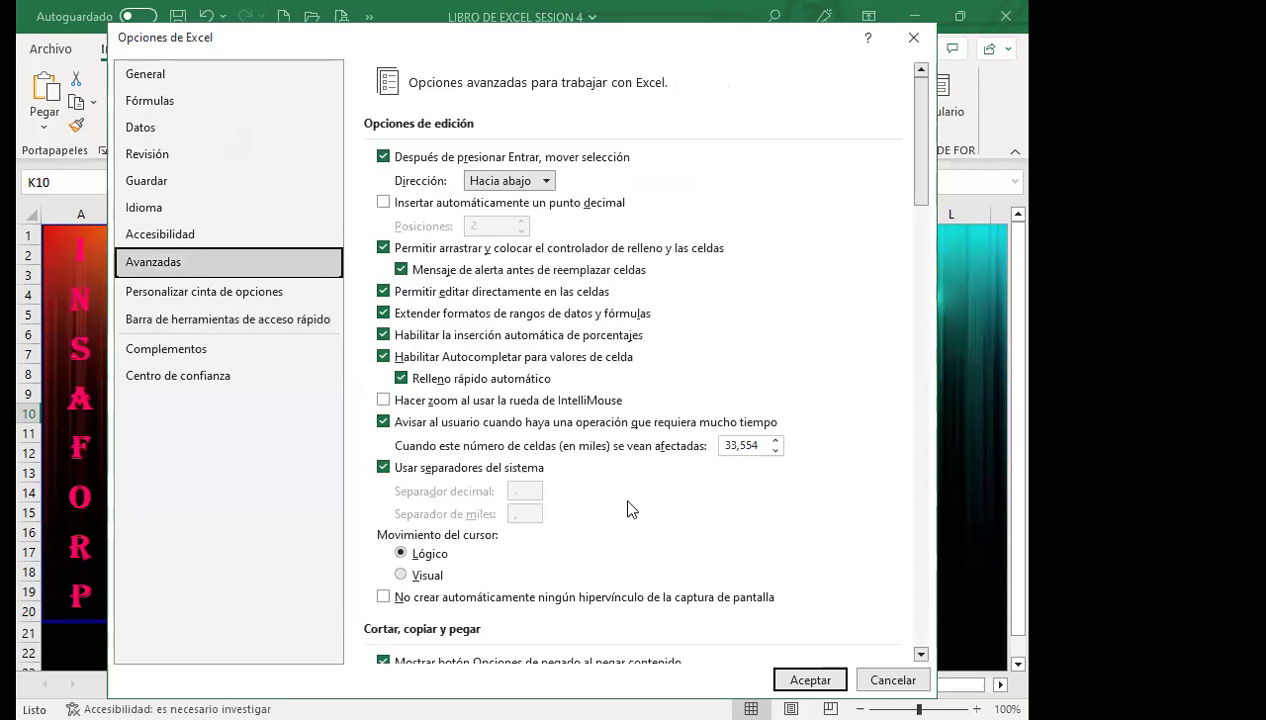
Step: Uncheck Mostrar pestañas de hoja for this workbook and press Aceptar
scroll(644, 490, "down", 3)
scroll(640, 475, "down", 3)
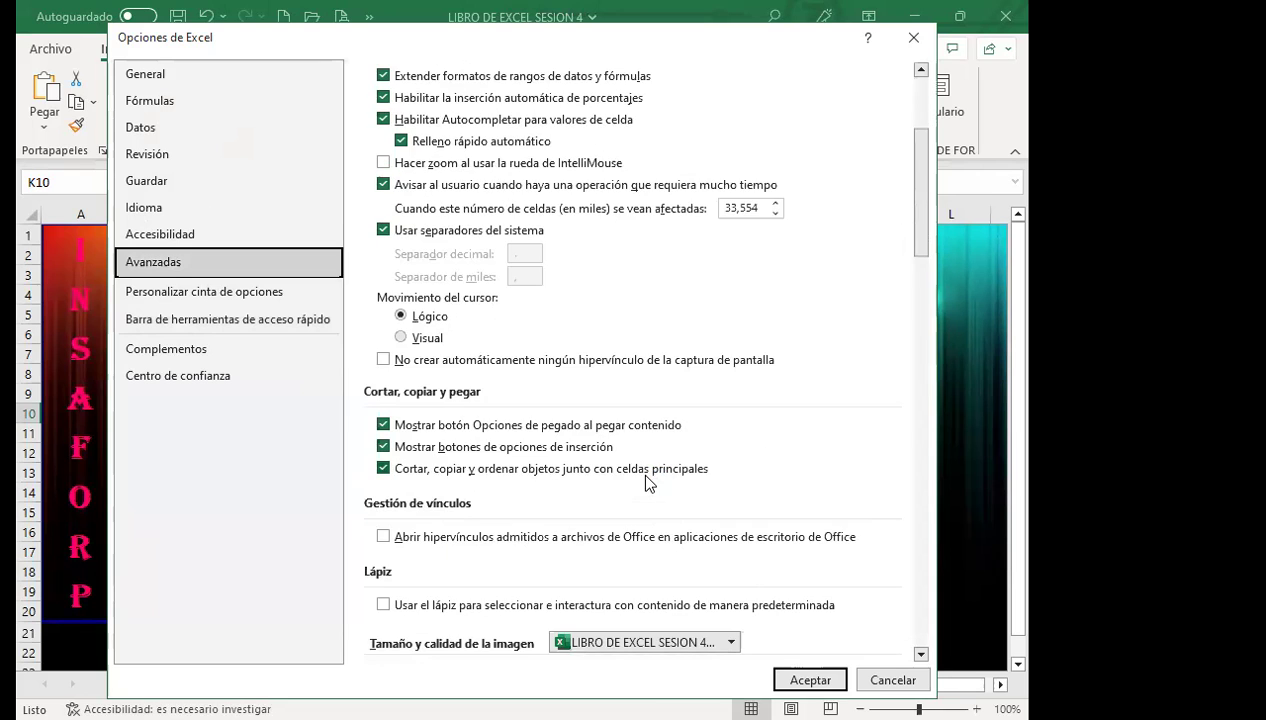
scroll(669, 482, "down", 6)
scroll(669, 482, "down", 1)
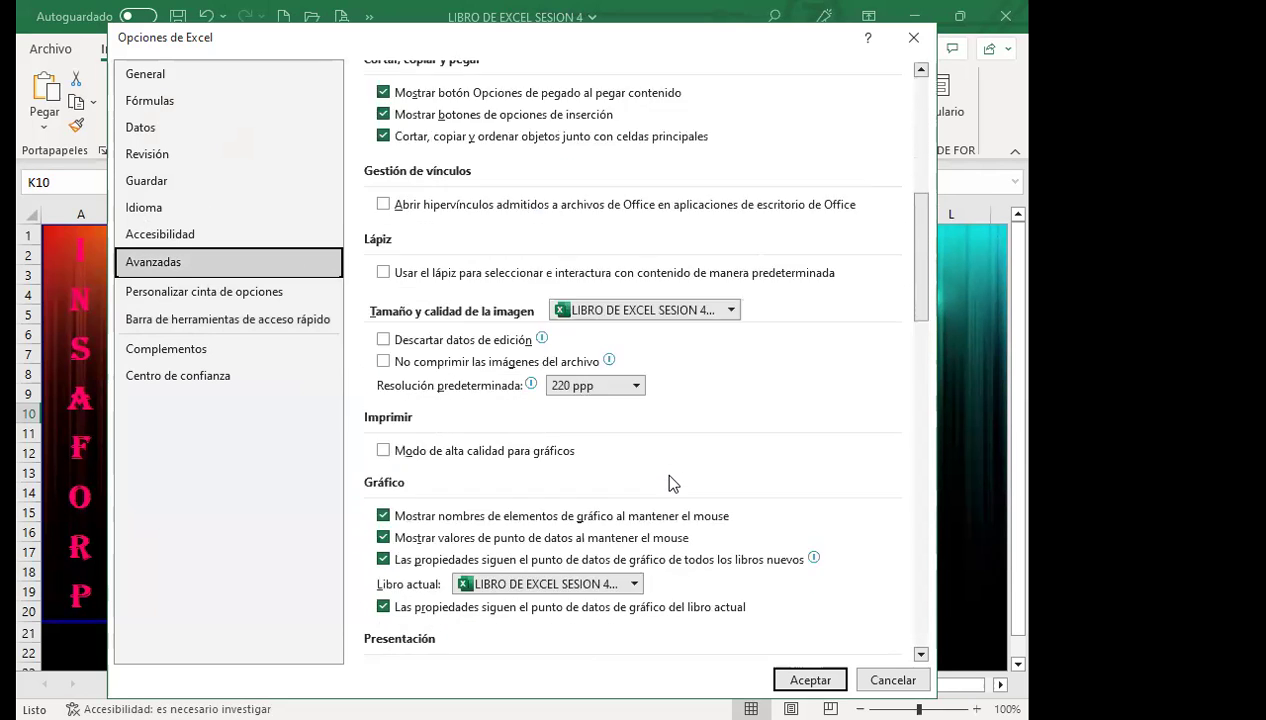
scroll(669, 483, "down", 3)
scroll(669, 483, "down", 3)
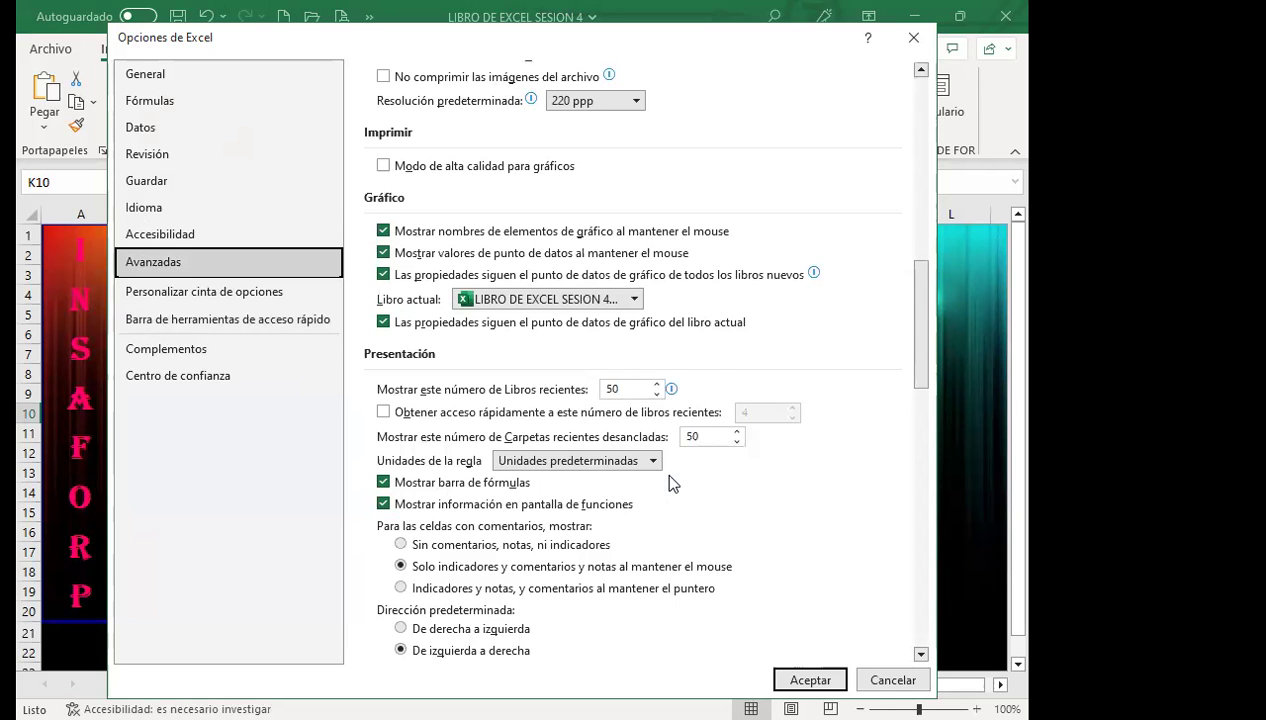
scroll(672, 483, "down", 2)
scroll(672, 483, "down", 1)
scroll(672, 483, "down", 2)
scroll(672, 483, "down", 1)
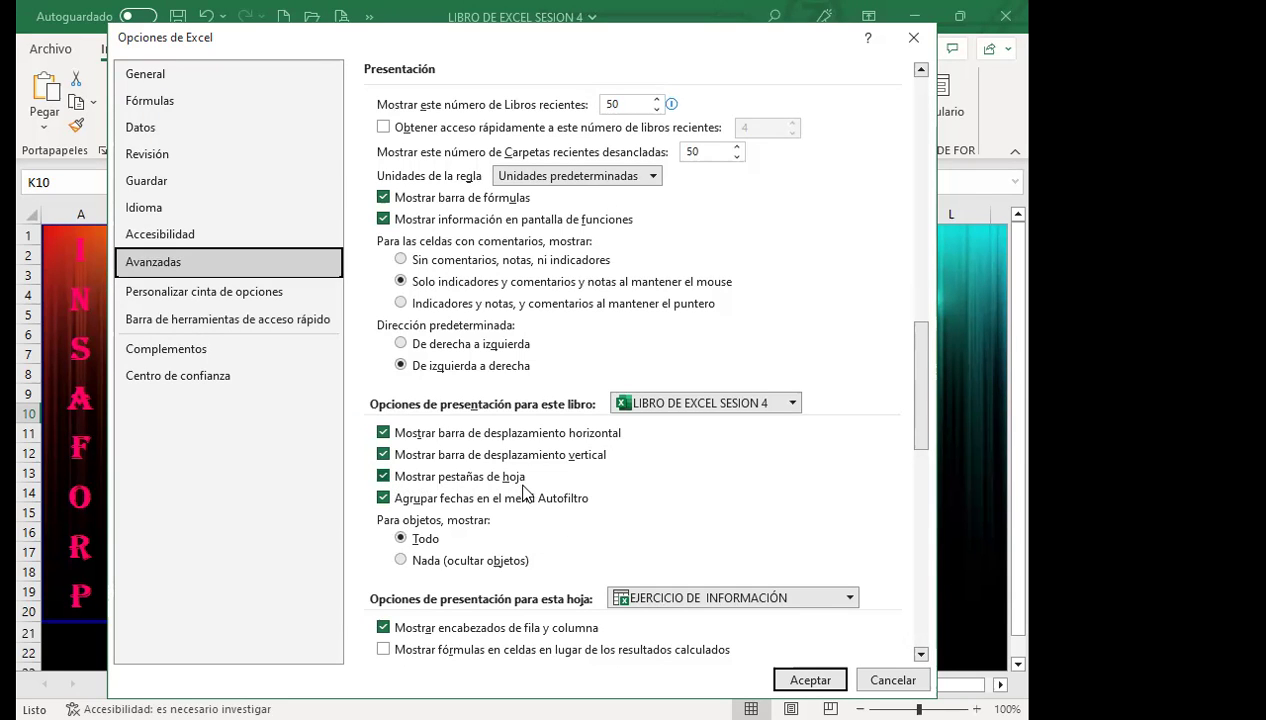
left_click(383, 476)
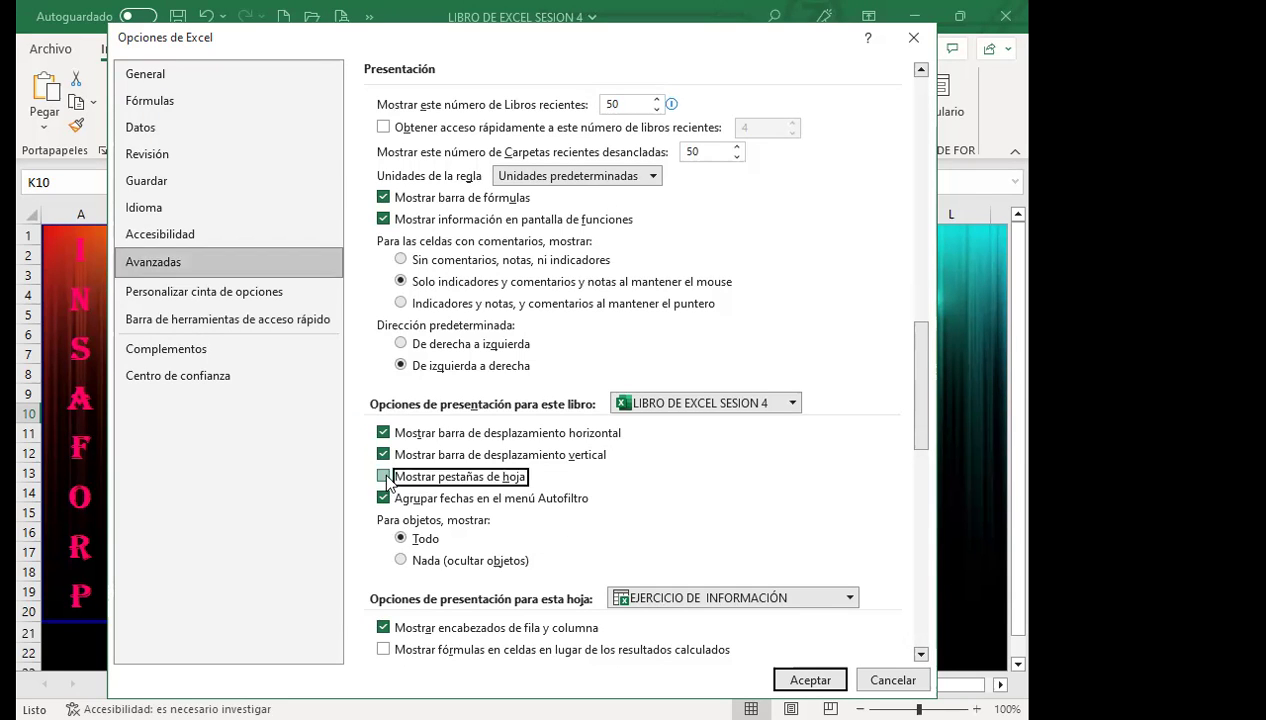
left_click(800, 678)
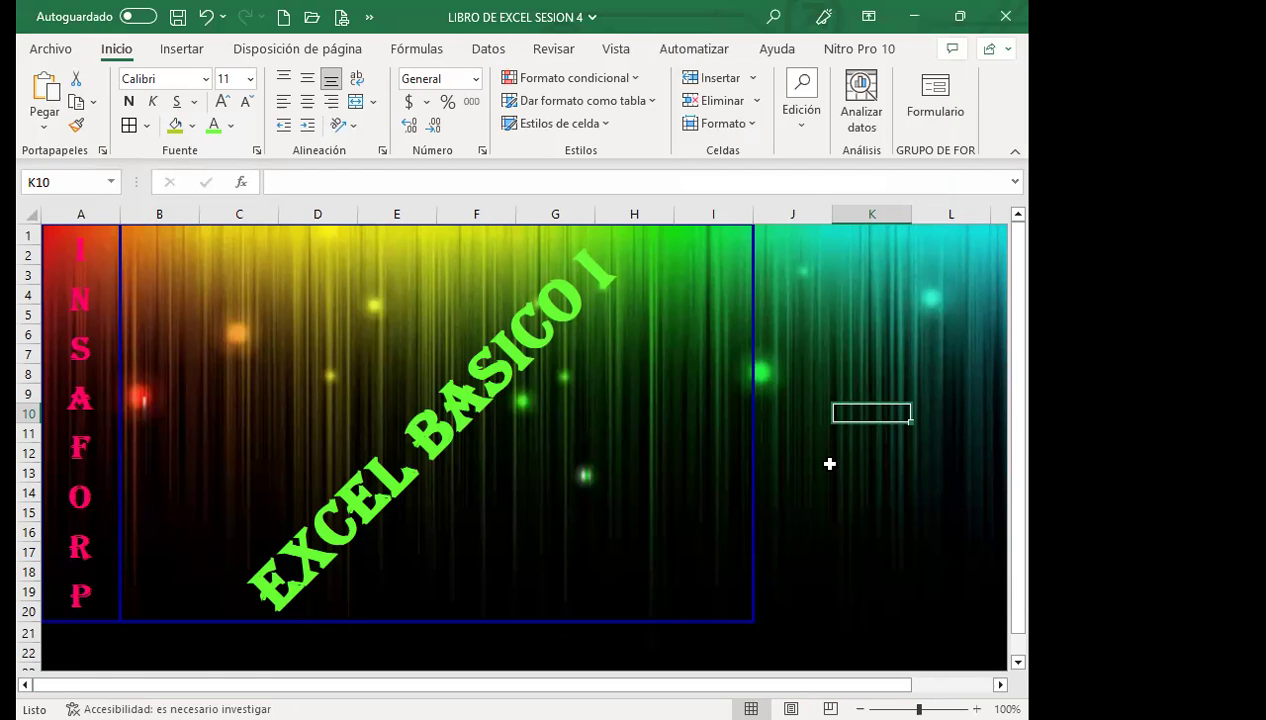
left_click(601, 500)
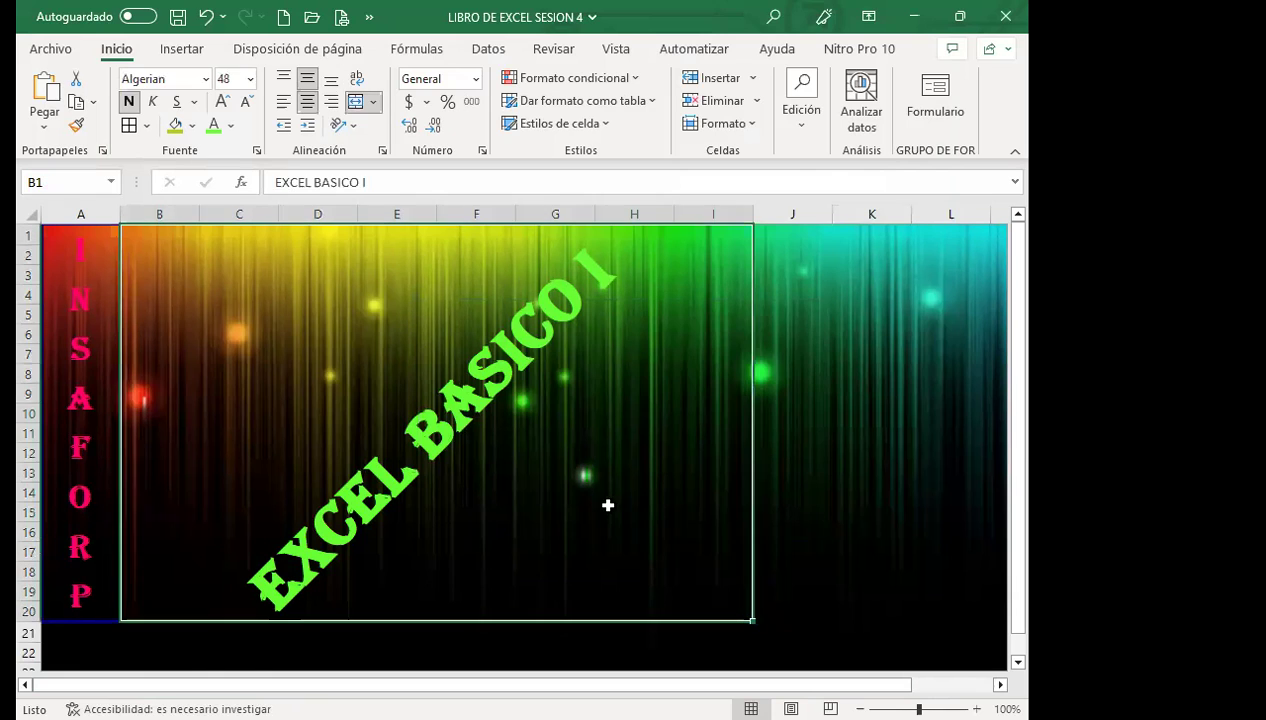
left_click(835, 493)
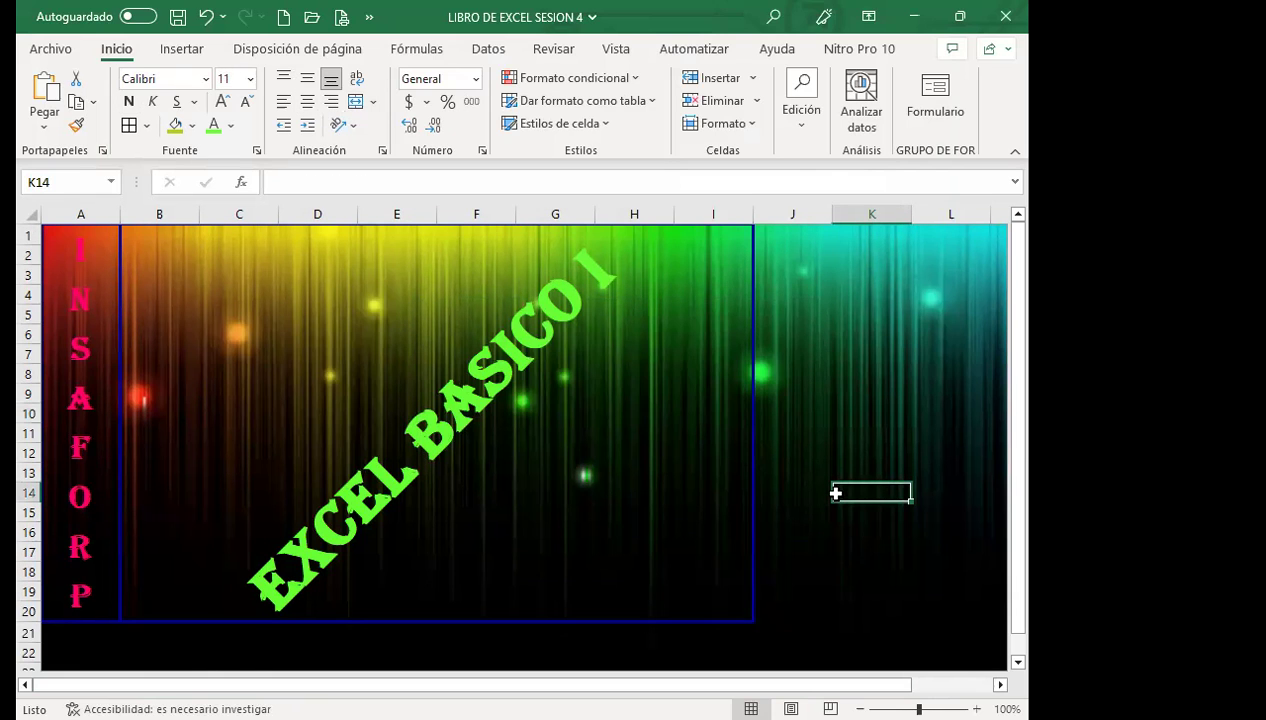
scroll(345, 517, "down", 5)
scroll(379, 520, "down", 2)
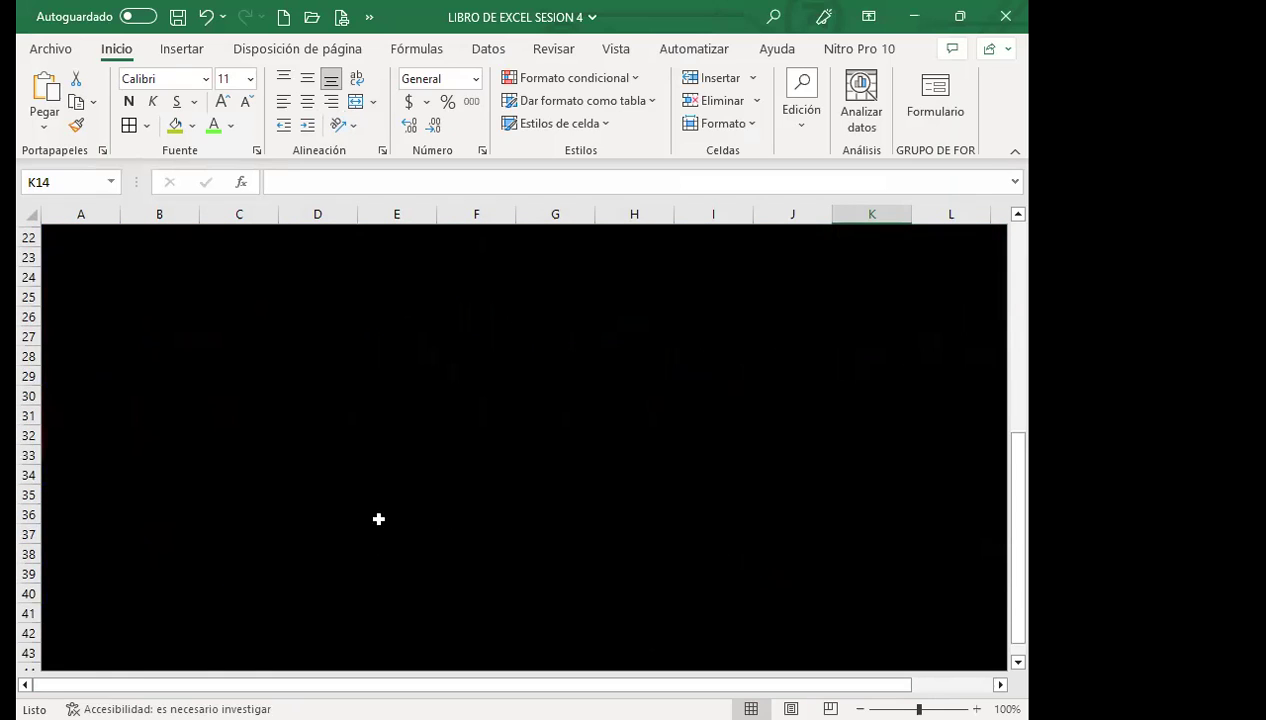
scroll(560, 528, "up", 7)
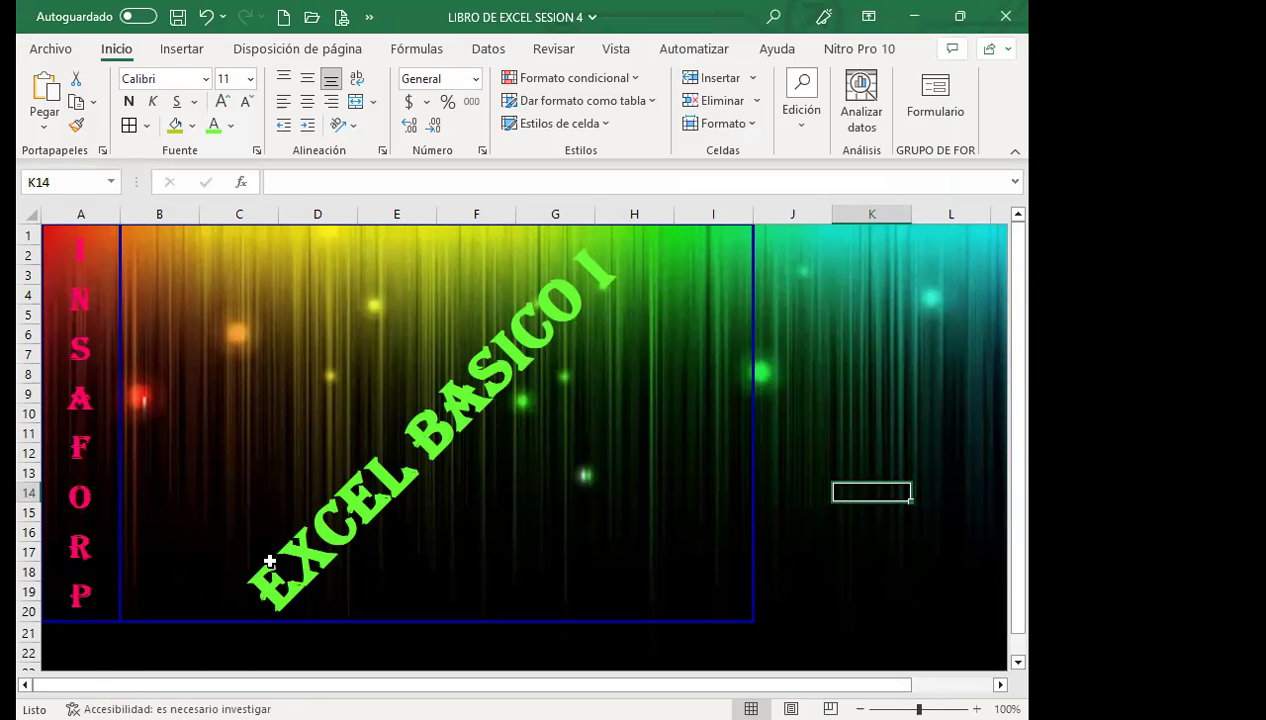
left_click(871, 452)
left_click(848, 409)
left_click(597, 503)
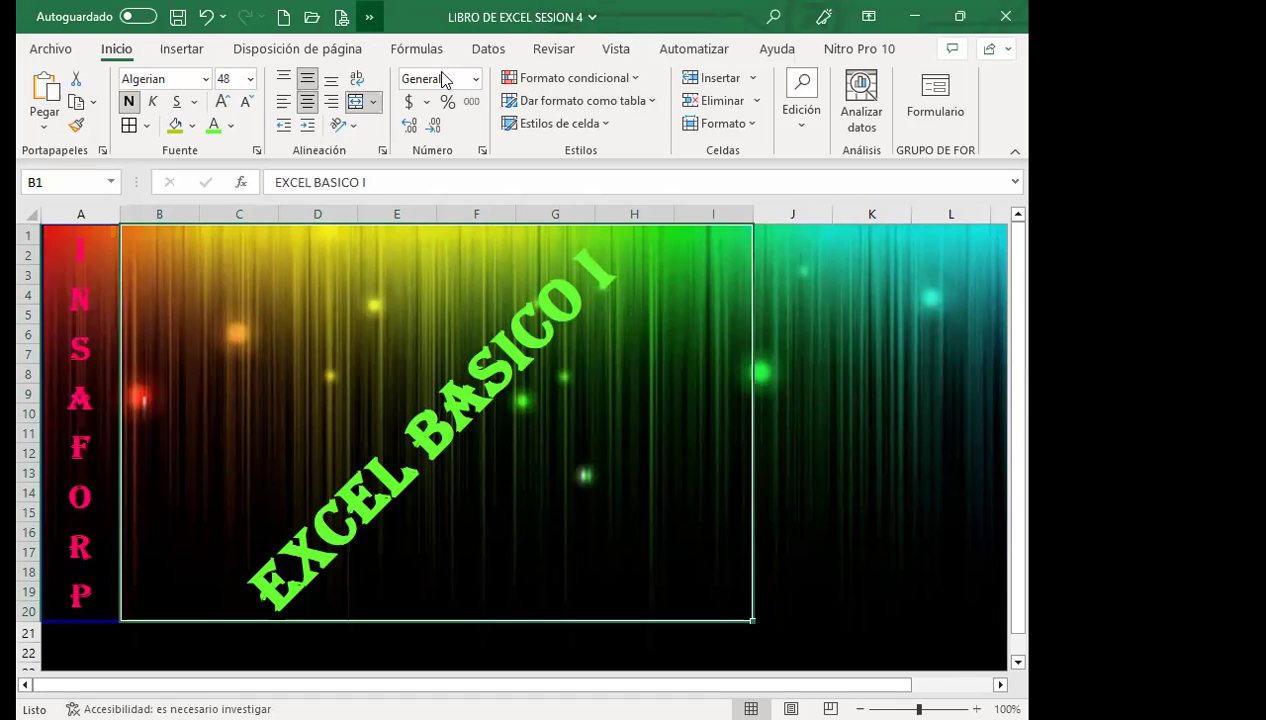
Step: Reopen Excel Options on the Avanzadas page via the Quick Access Toolbar's Más comandos
left_click(369, 17)
left_click(544, 49)
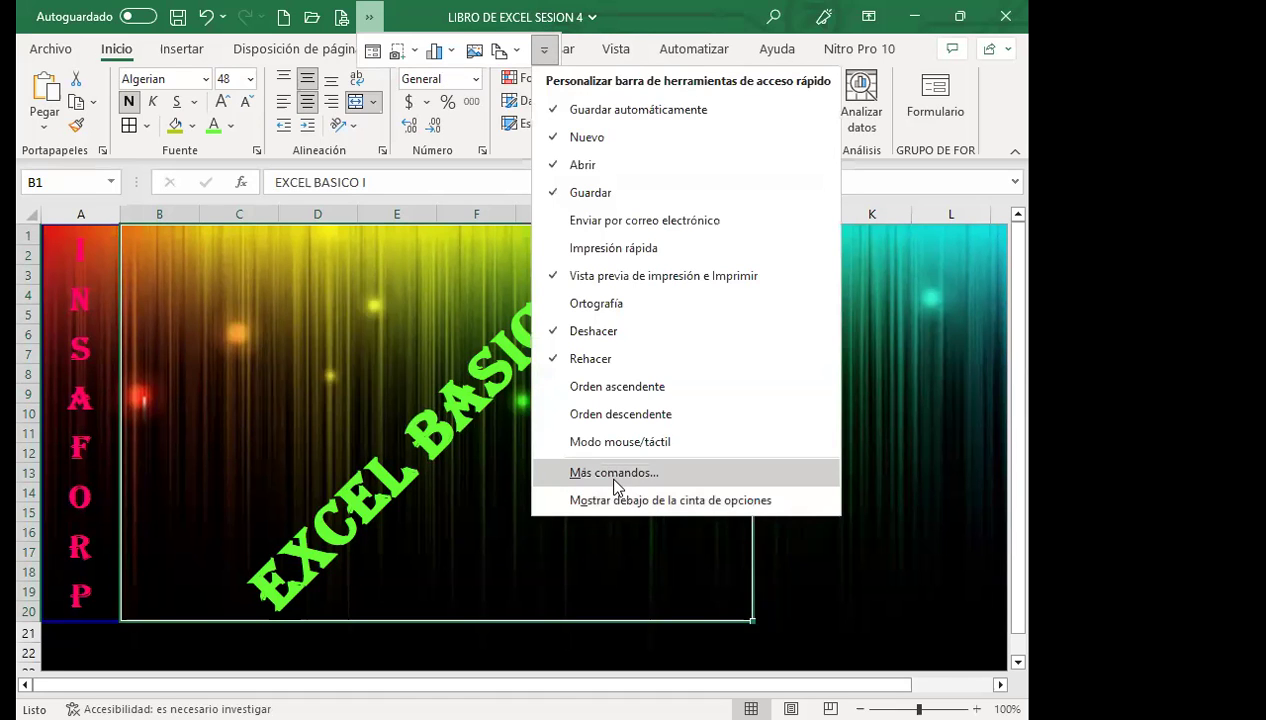
left_click(614, 476)
left_click(240, 264)
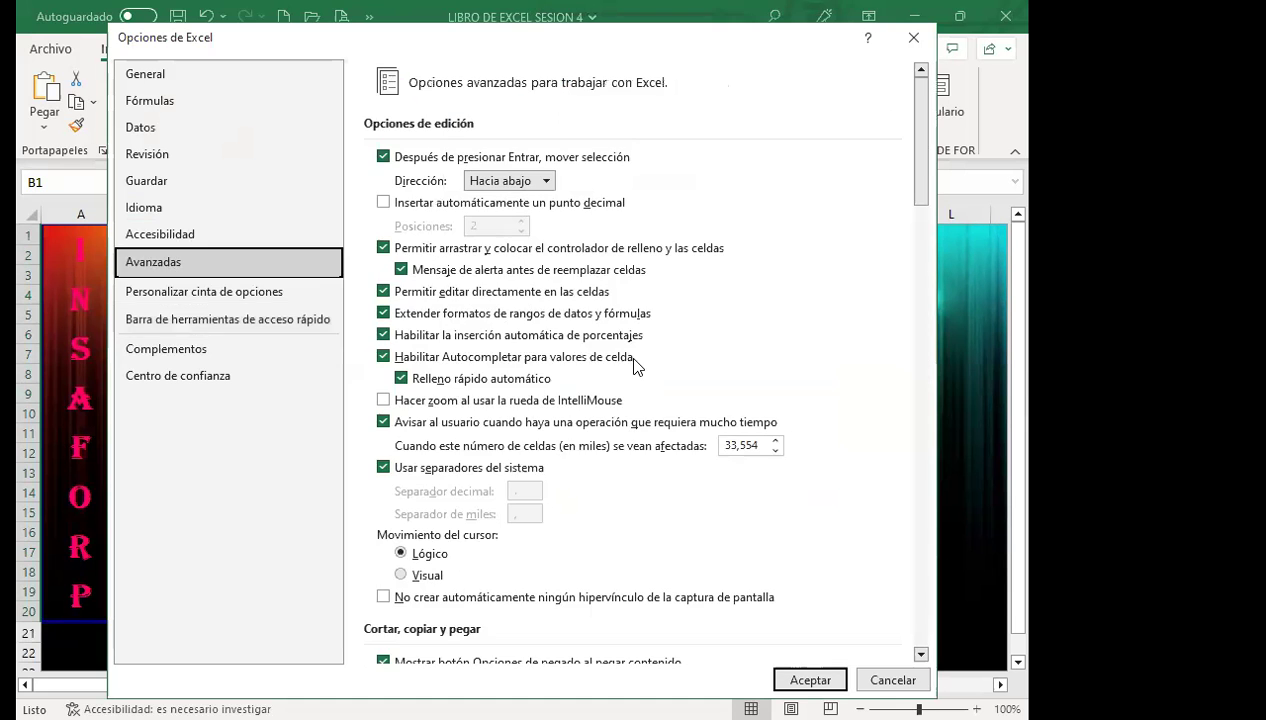
Step: Re-check Mostrar pestañas de hoja and press Aceptar to restore the sheet tabs
scroll(700, 500, "down", 3)
scroll(750, 490, "down", 1)
scroll(766, 485, "down", 1)
scroll(767, 490, "down", 1)
scroll(767, 492, "down", 1)
scroll(766, 492, "down", 2)
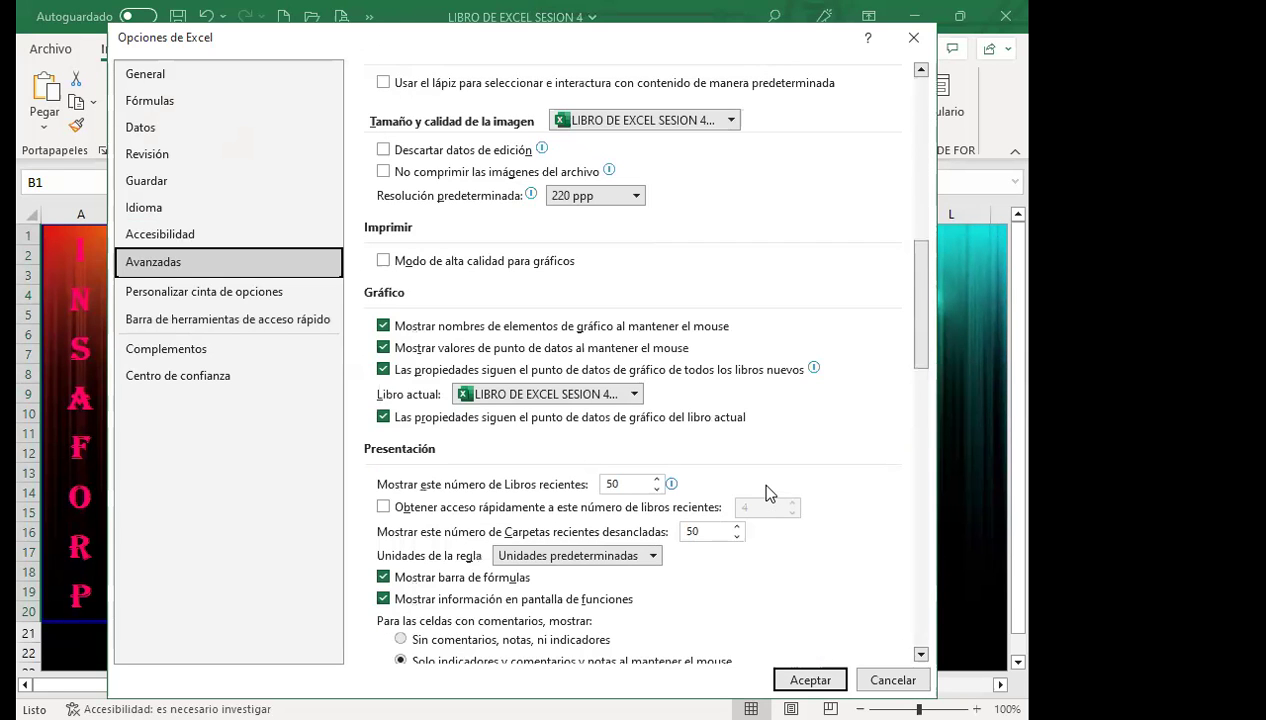
scroll(808, 491, "down", 1)
scroll(810, 490, "down", 1)
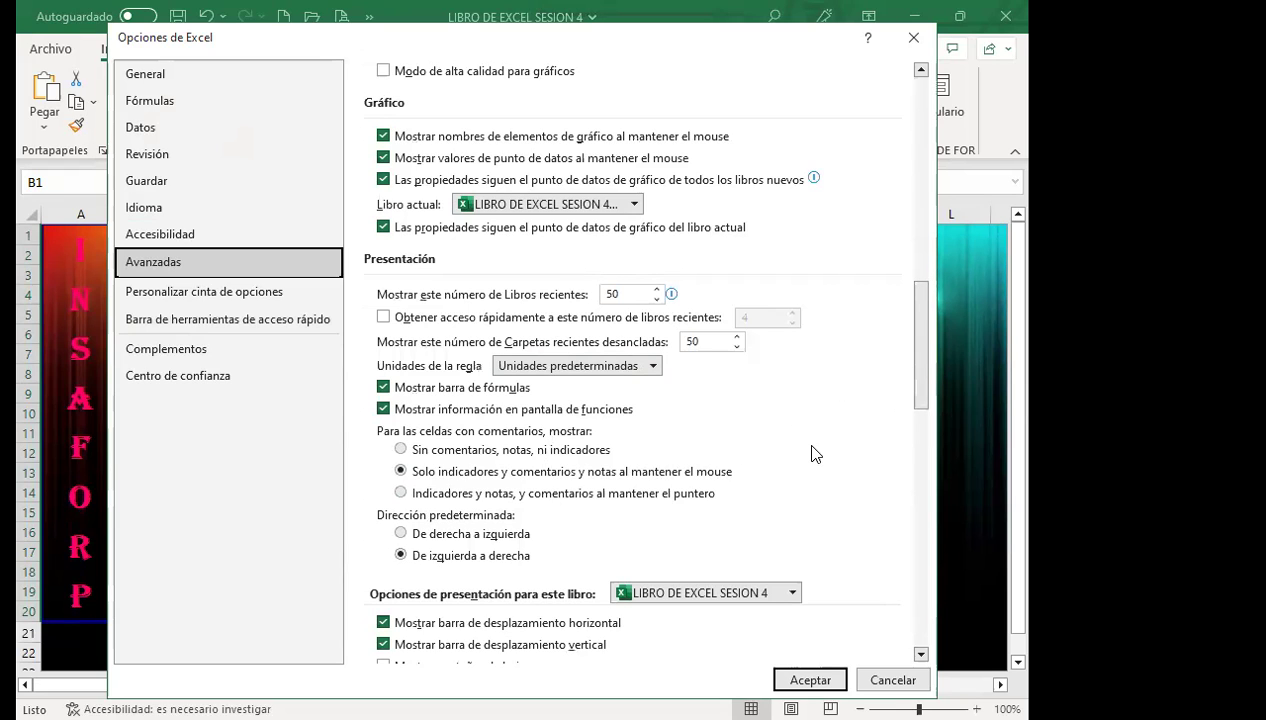
scroll(813, 452, "down", 2)
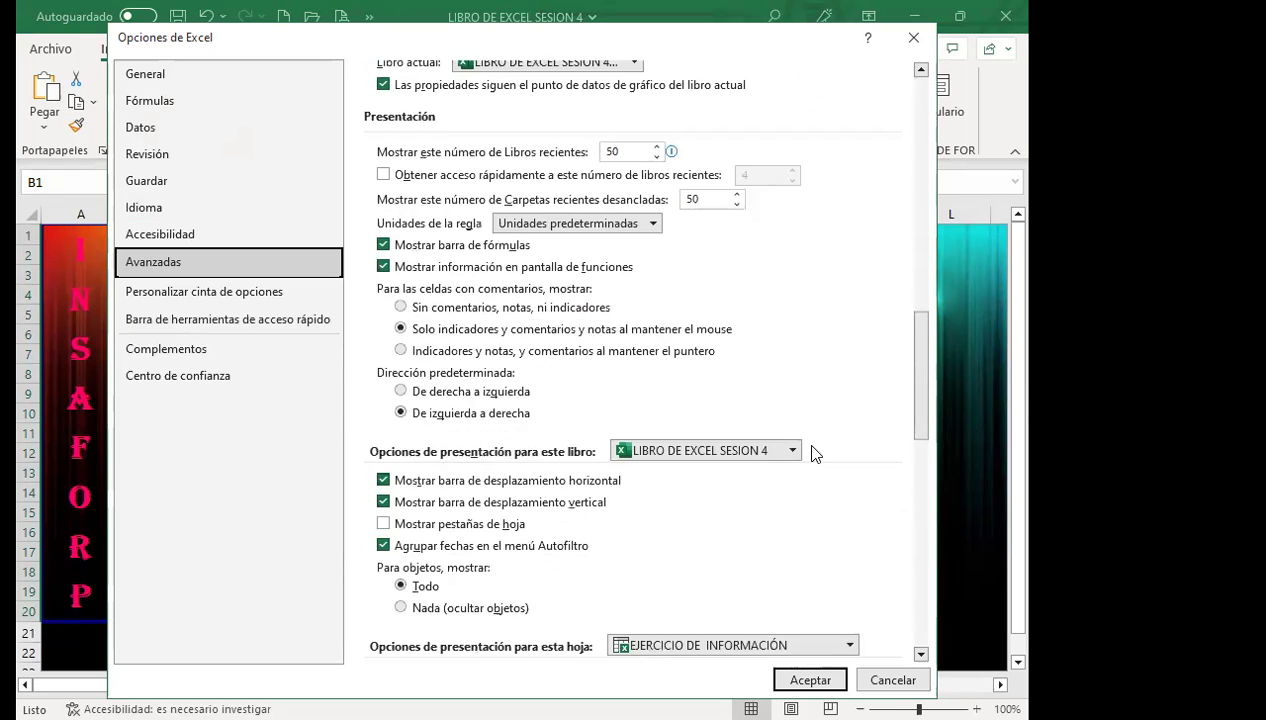
left_click(383, 523)
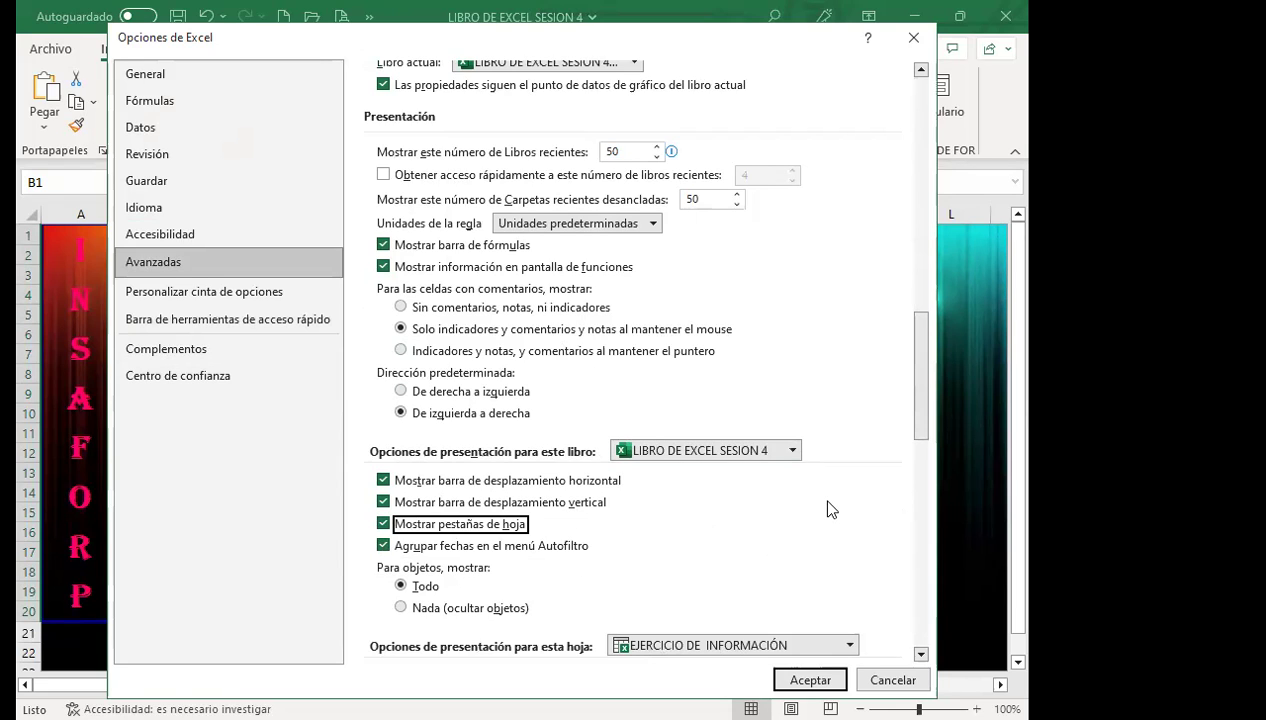
left_click(810, 679)
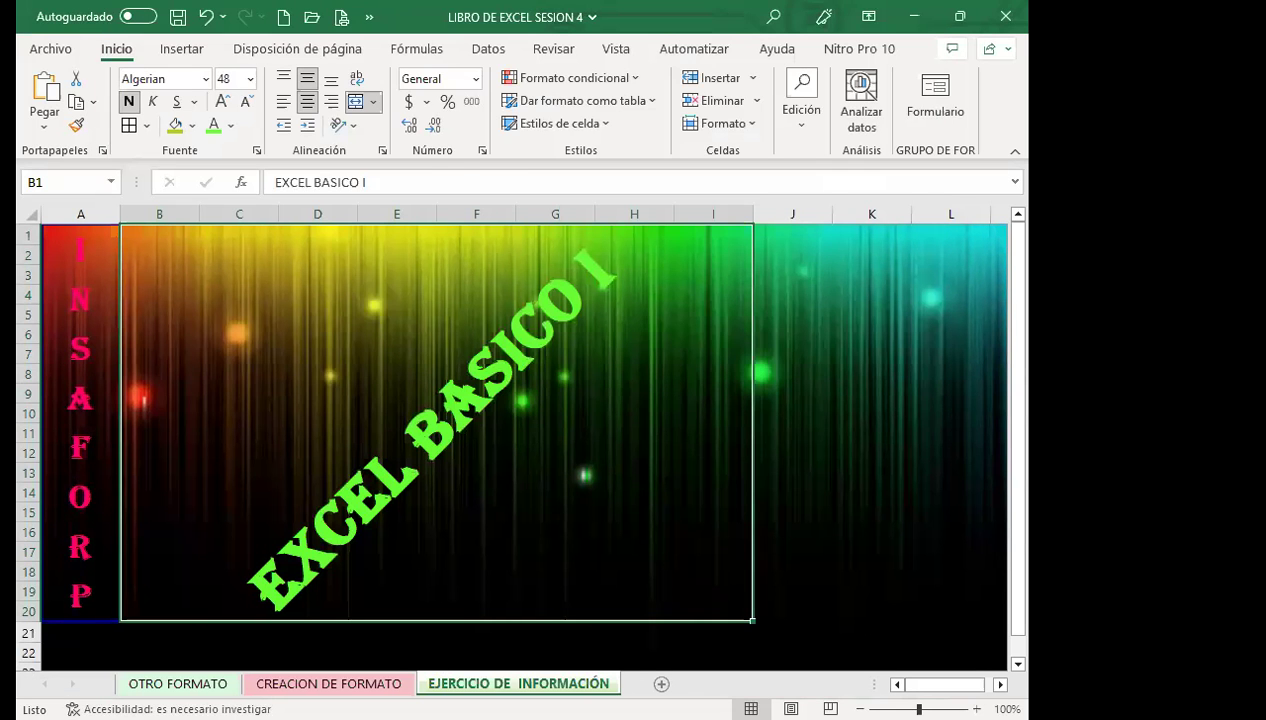
right_click(440, 683)
left_click(500, 628)
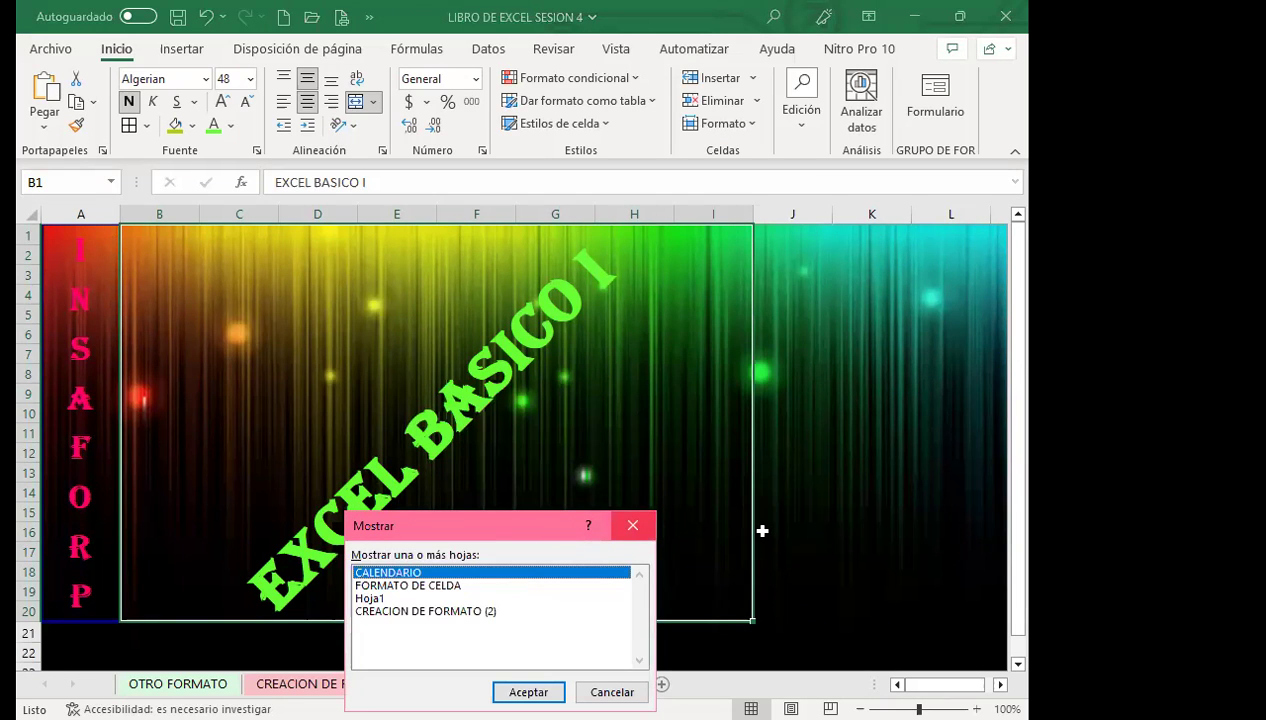
key("Escape")
left_click(871, 511)
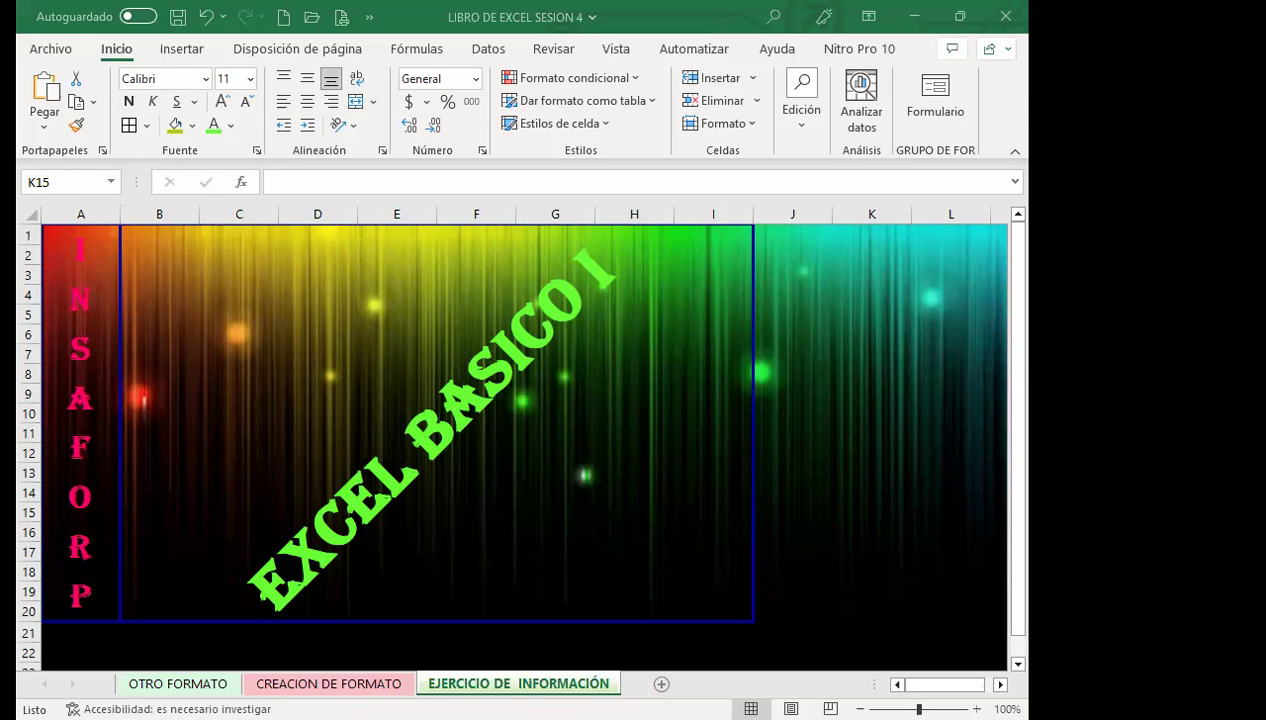
Step: Switch from Excel to the Firefox window with the course forum using Alt+Tab
key("alt+Tab")
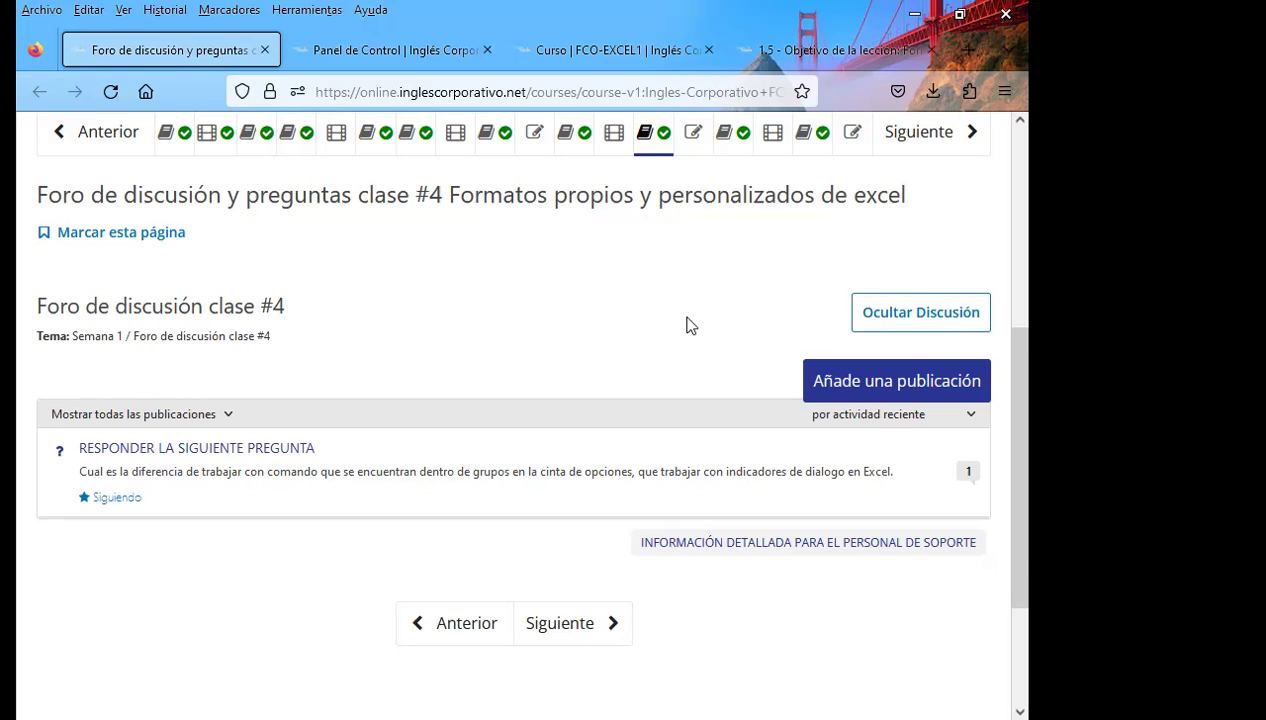
Step: Go to the 1.5 custom formats lesson tab and open the Foro de discusión clase #4 unit
left_click(627, 50)
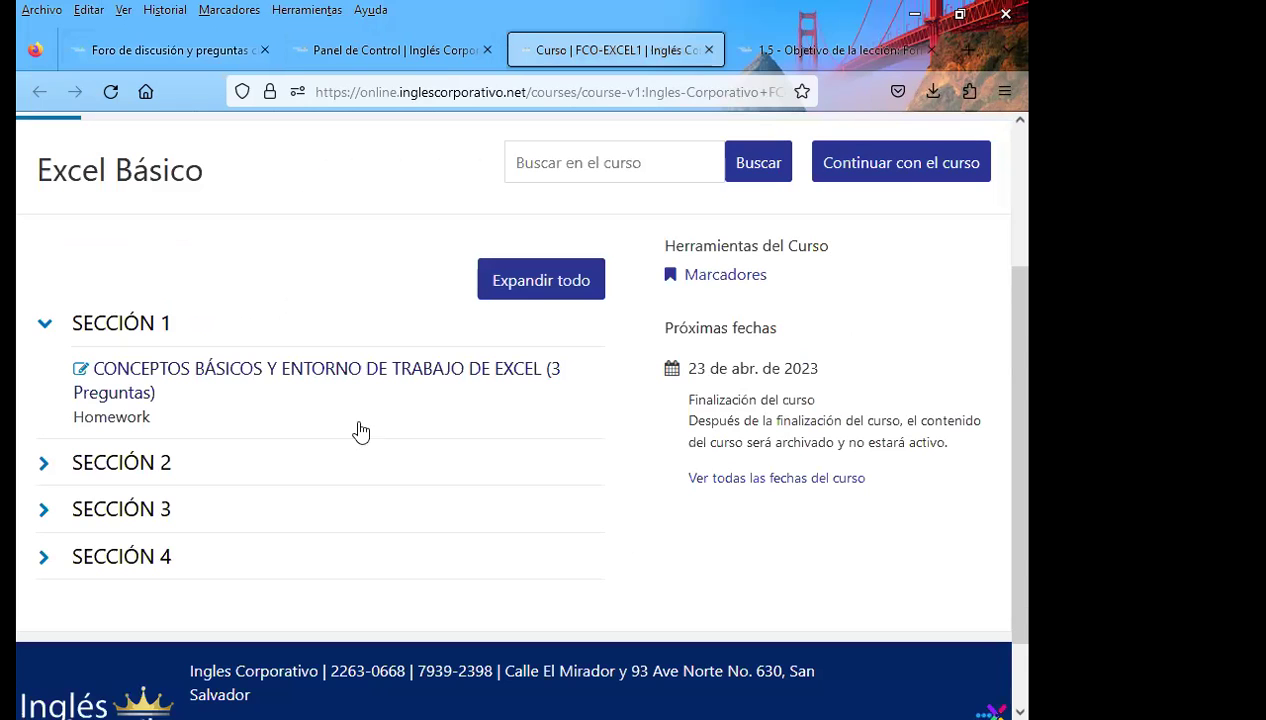
left_click(400, 50)
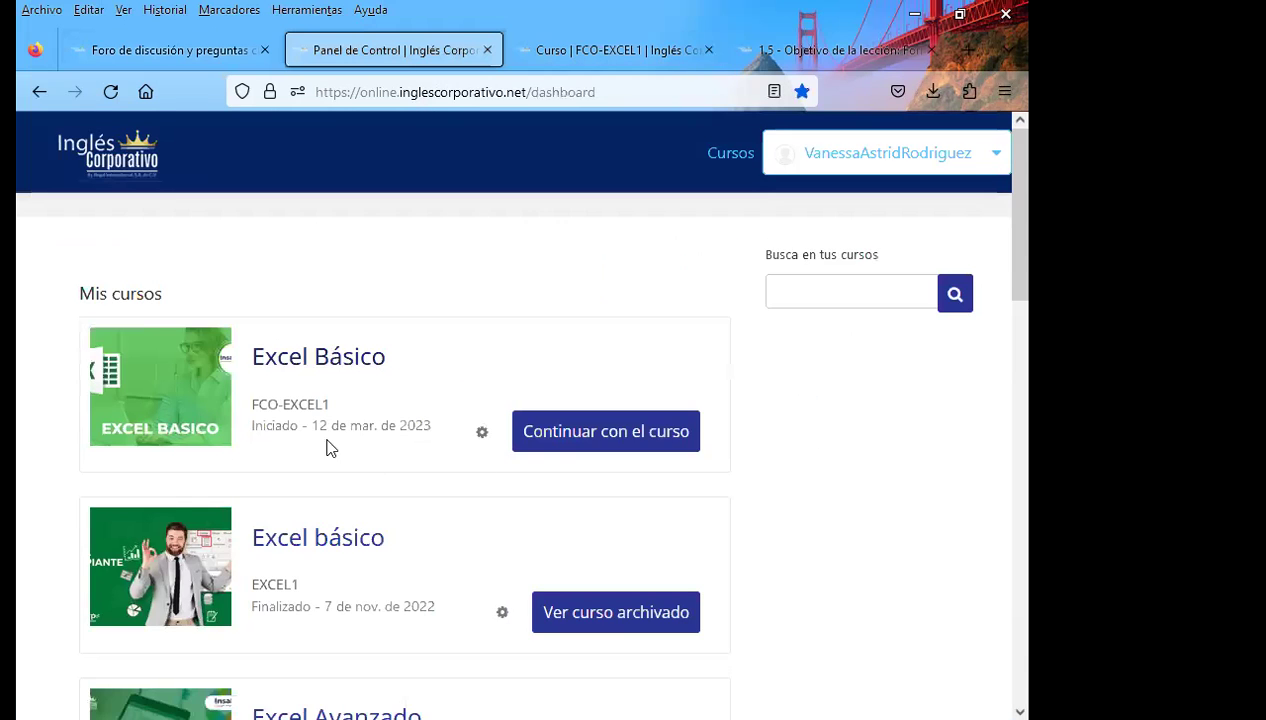
left_click(845, 48)
scroll(505, 410, "up", 5)
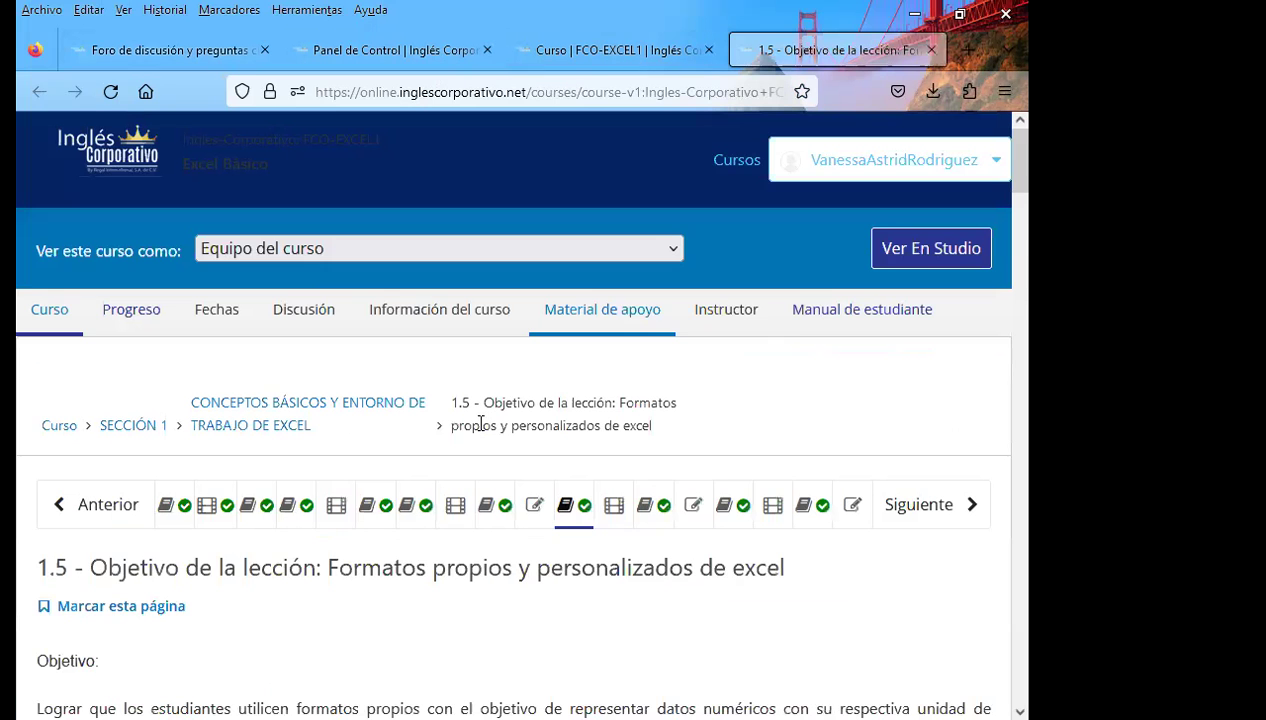
left_click(655, 515)
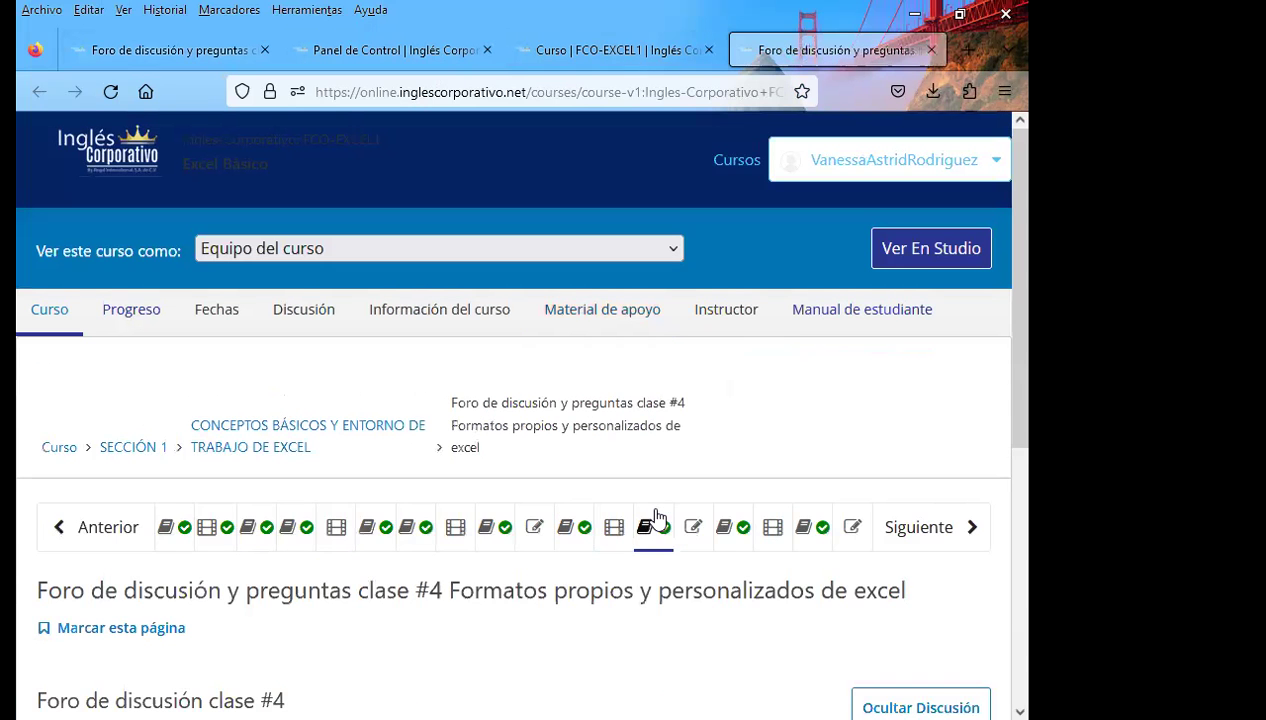
scroll(444, 596, "down", 2)
scroll(385, 553, "down", 3)
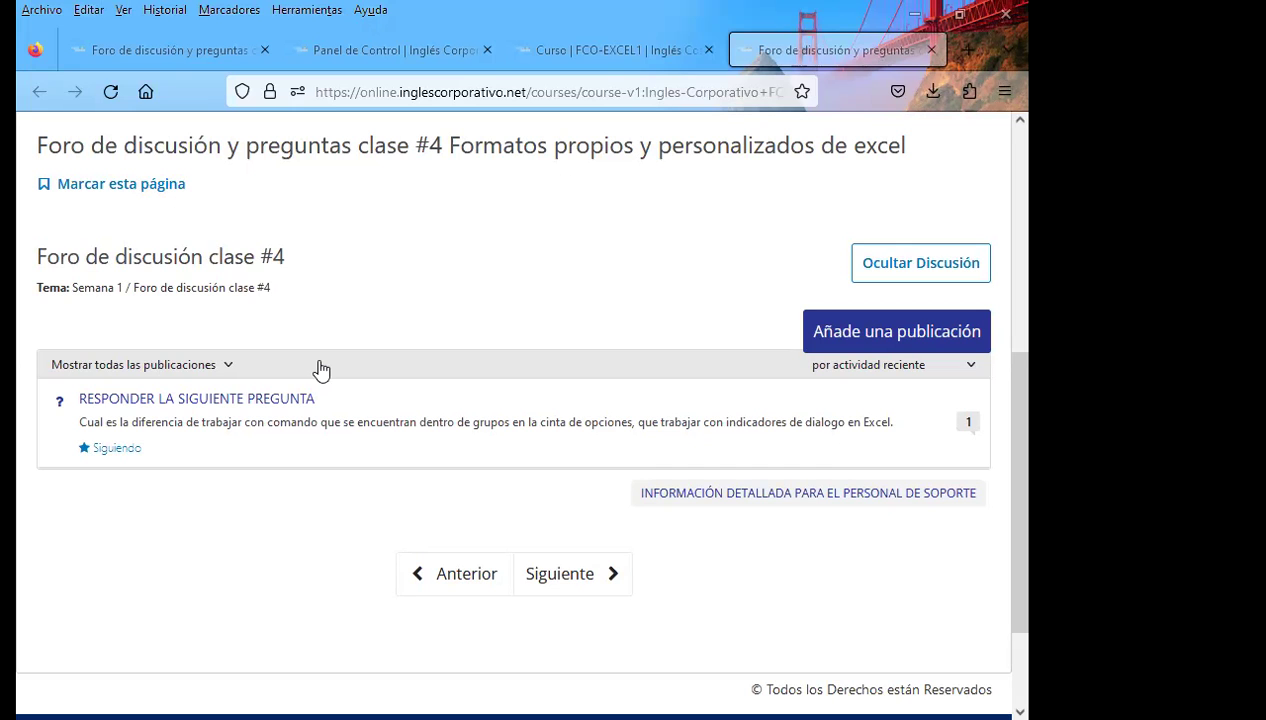
scroll(455, 550, "up", 5)
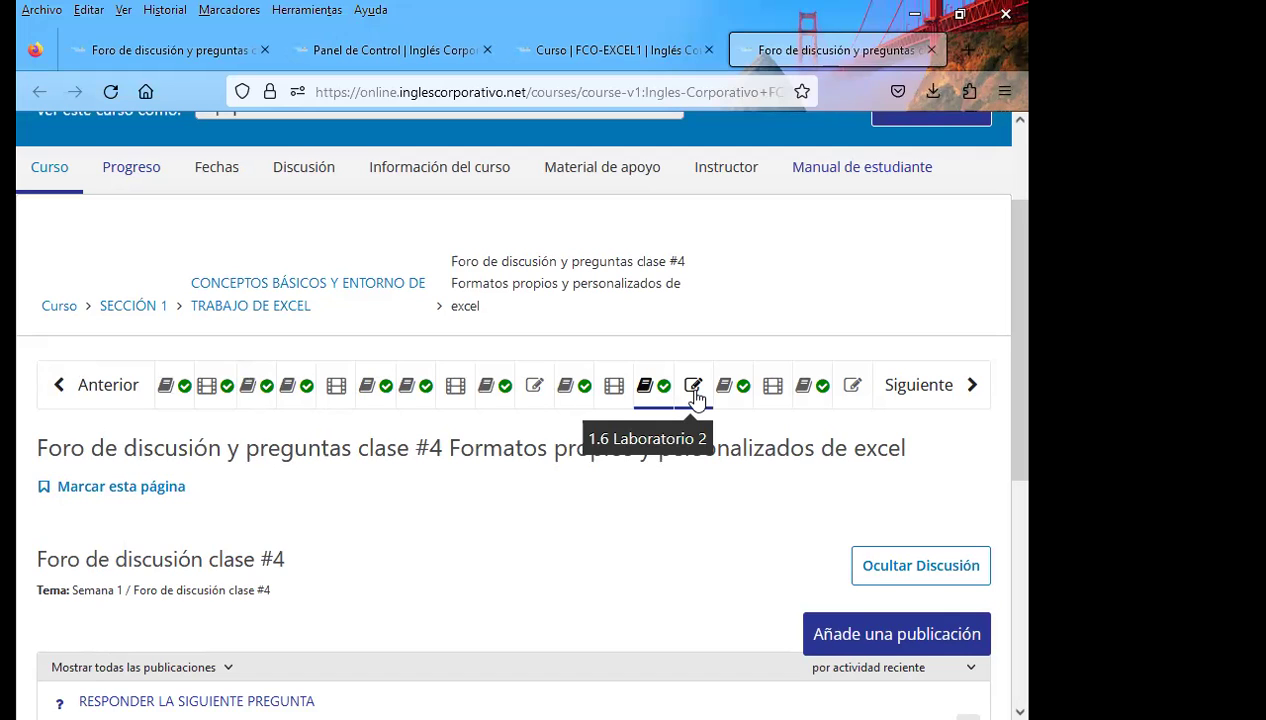
Step: Open the 1.6 Laboratorio 2 graded quiz (0.0/33.0 points) and look through its questions
left_click(694, 388)
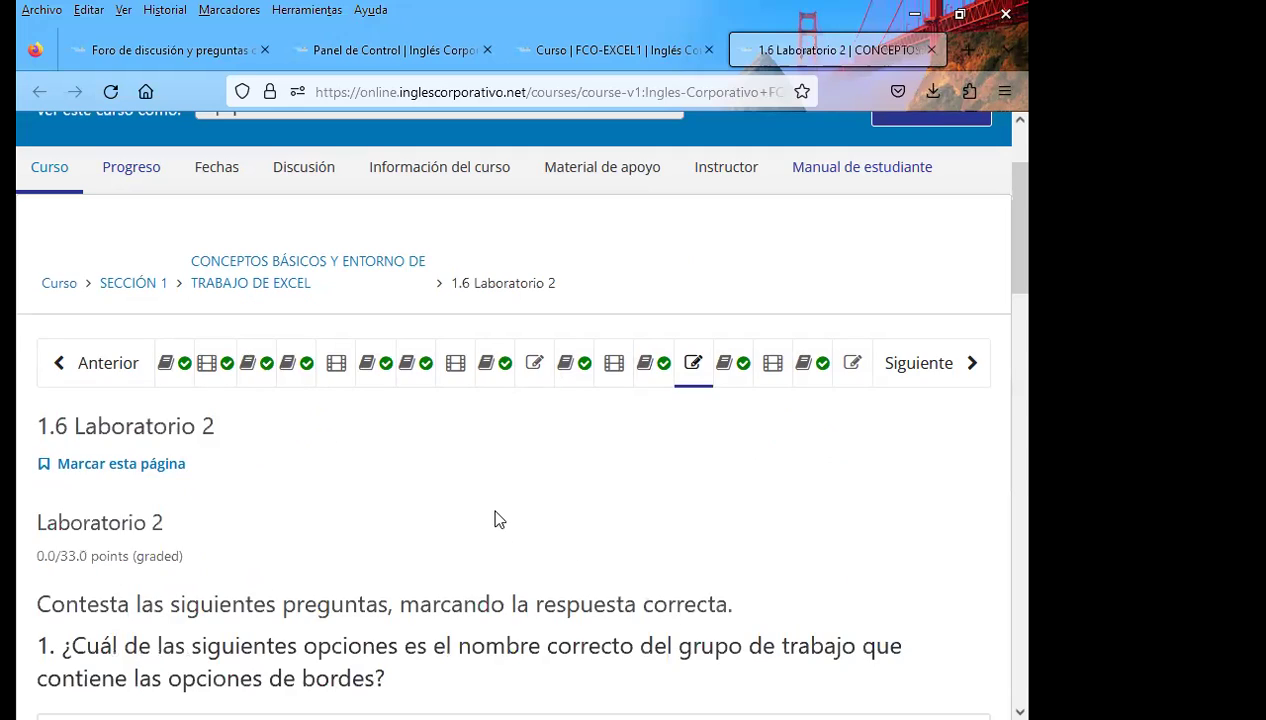
scroll(494, 512, "down", 2)
scroll(486, 509, "down", 5)
scroll(480, 503, "down", 5)
scroll(480, 486, "down", 5)
scroll(715, 486, "up", 1)
scroll(715, 505, "up", 2)
scroll(704, 480, "up", 3)
scroll(695, 473, "up", 5)
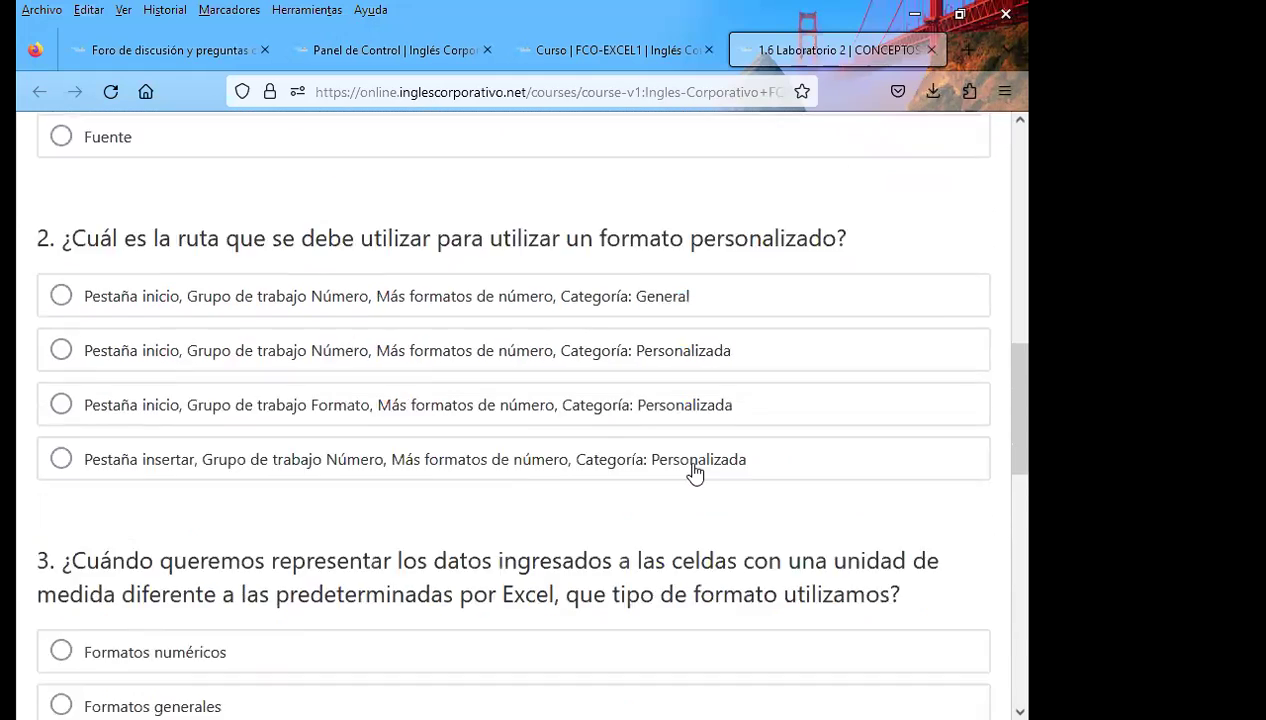
scroll(694, 473, "up", 3)
scroll(664, 447, "up", 3)
scroll(570, 428, "up", 2)
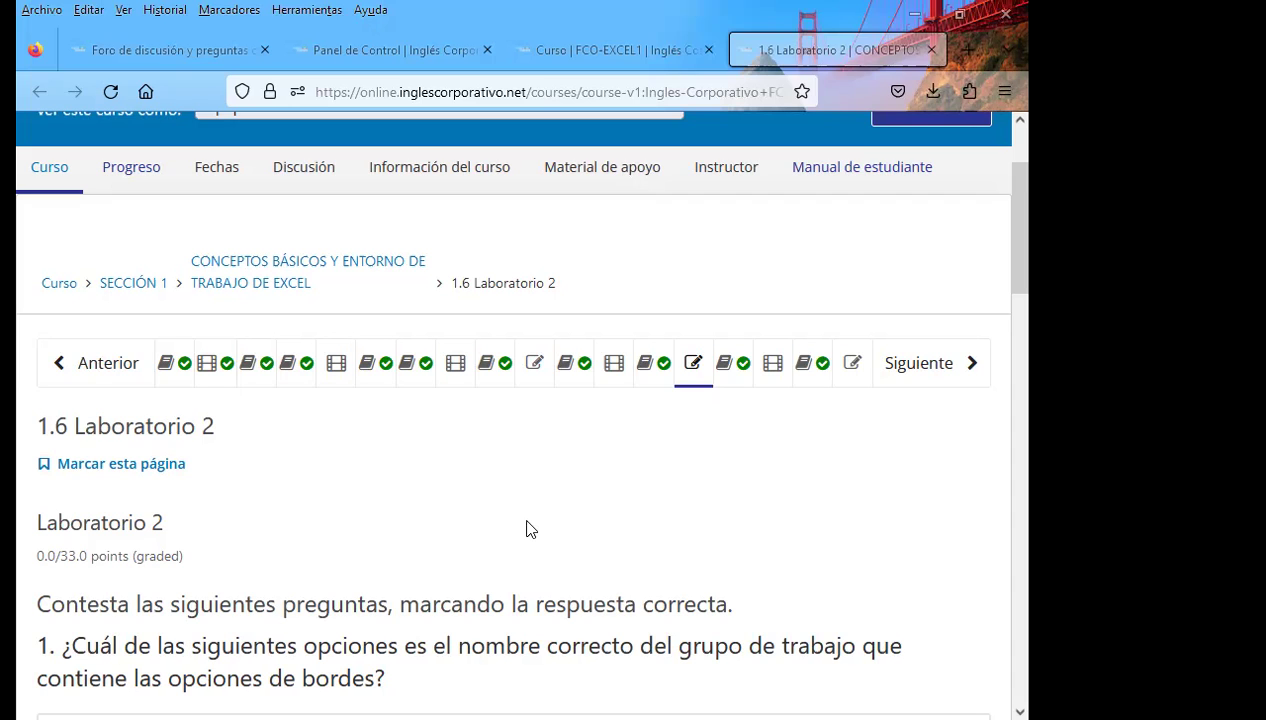
Step: Go back to the class #4 forum and open the RESPONDER LA SIGUIENTE PREGUNTA post's 3 responses
left_click(648, 363)
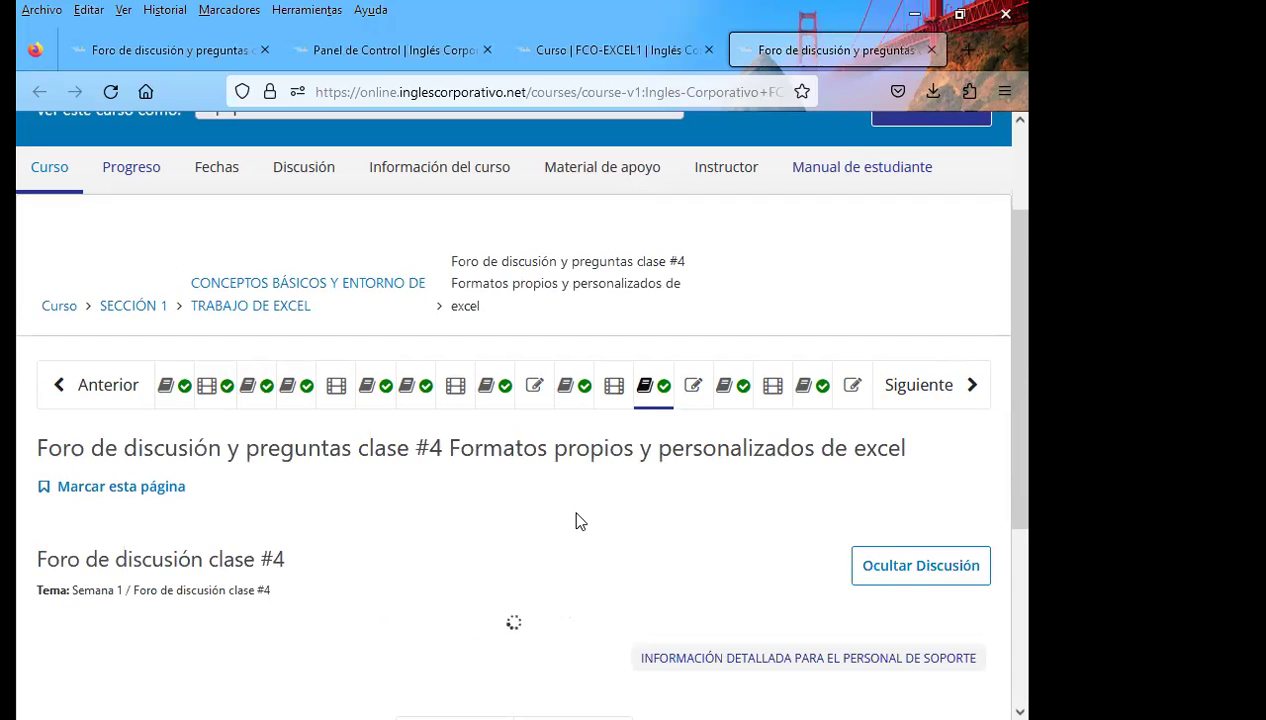
scroll(576, 520, "down", 3)
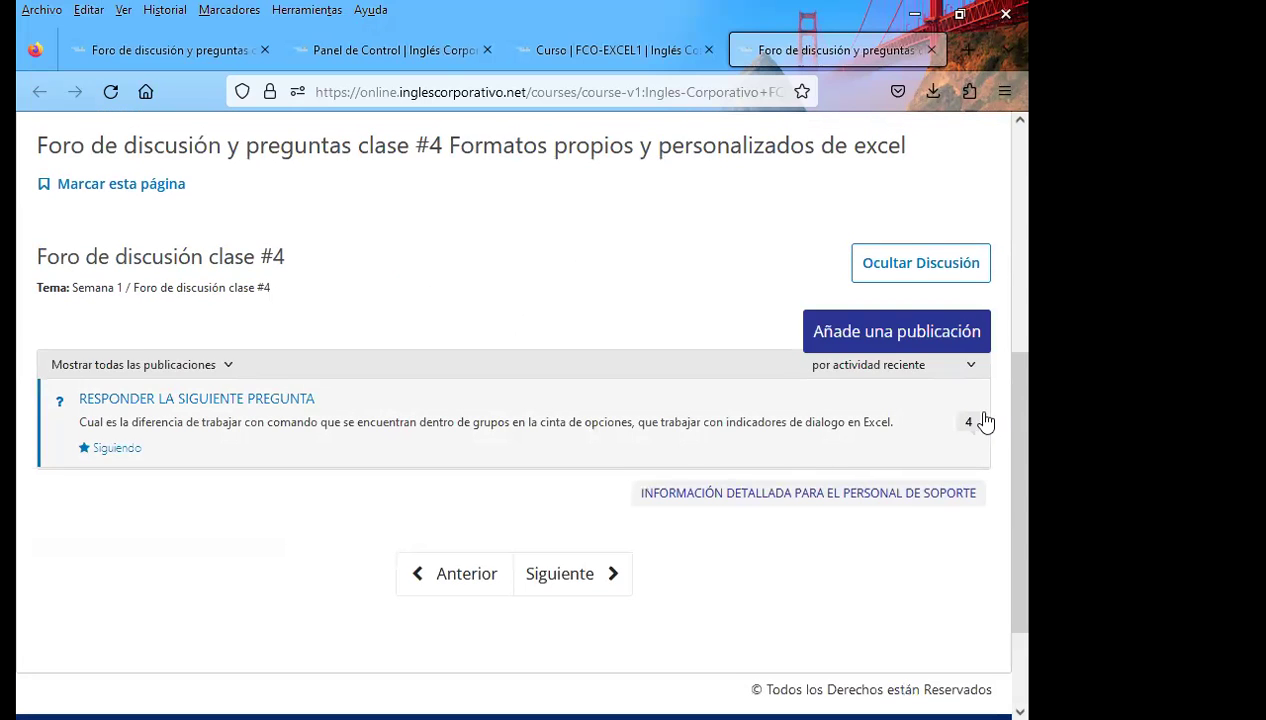
left_click(973, 424)
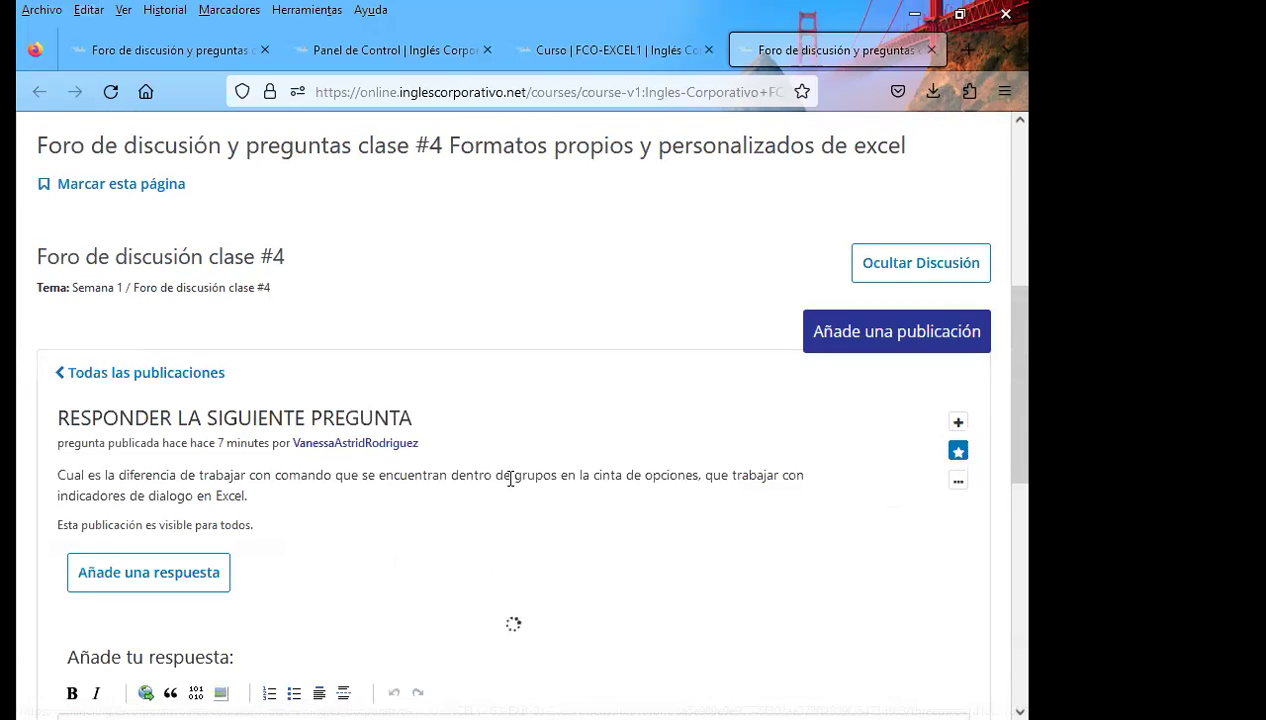
scroll(633, 432, "down", 2)
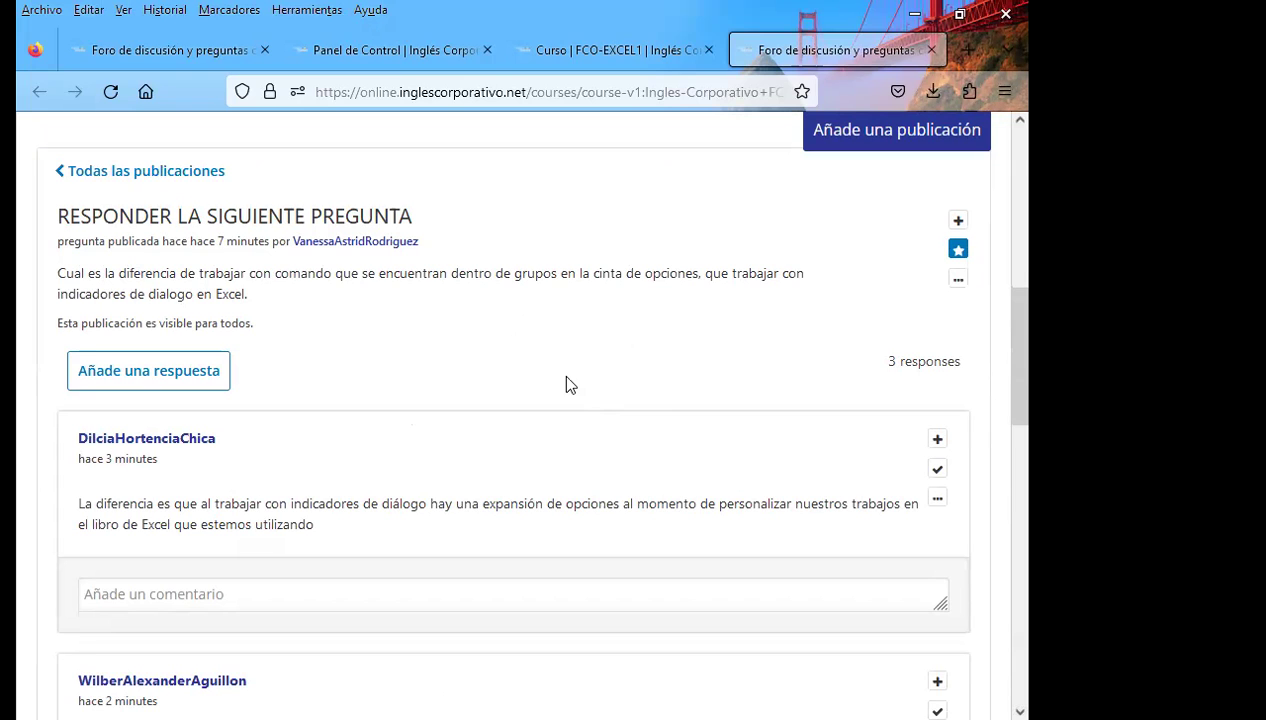
Step: Show the Excel Básico course outline with SECCIÓN 2's homework and Examen de Medio Curso expanded
left_click(602, 48)
left_click(50, 475)
scroll(51, 480, "down", 2)
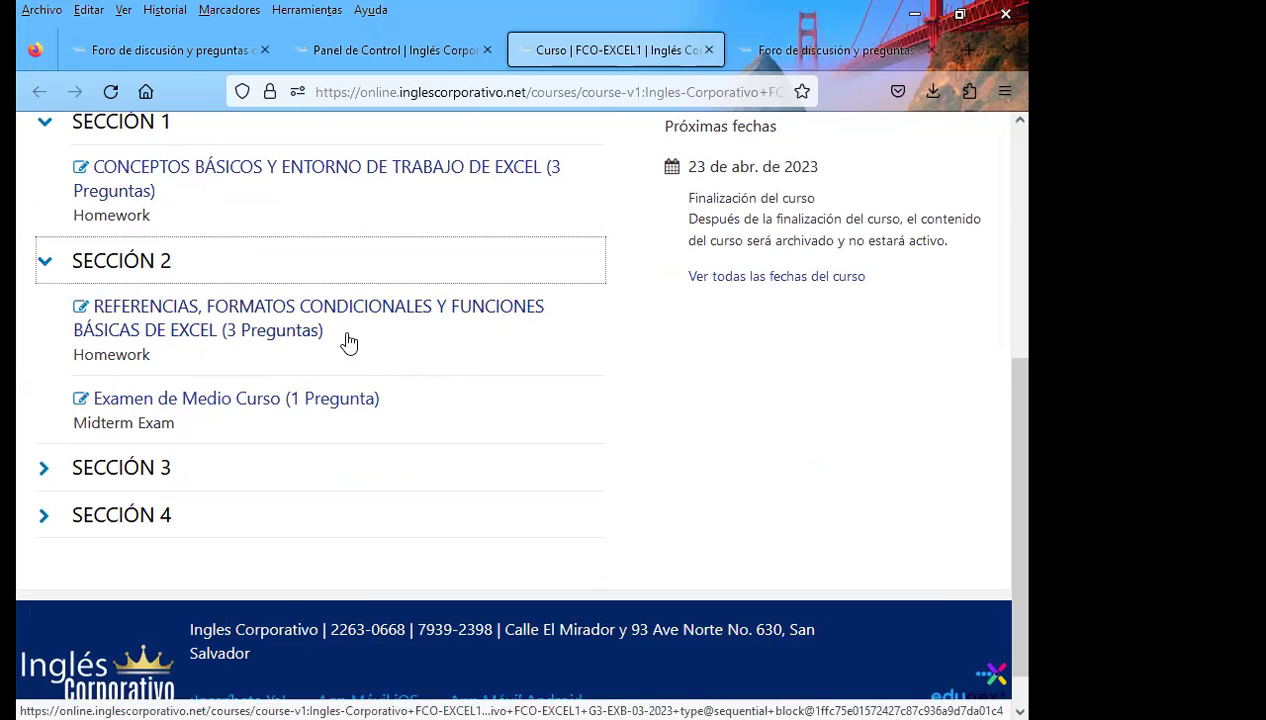
Step: Collapse SECCIÓN 2 and SECCIÓN 1 so the outline lists all four sections
scroll(320, 360, "up", 2)
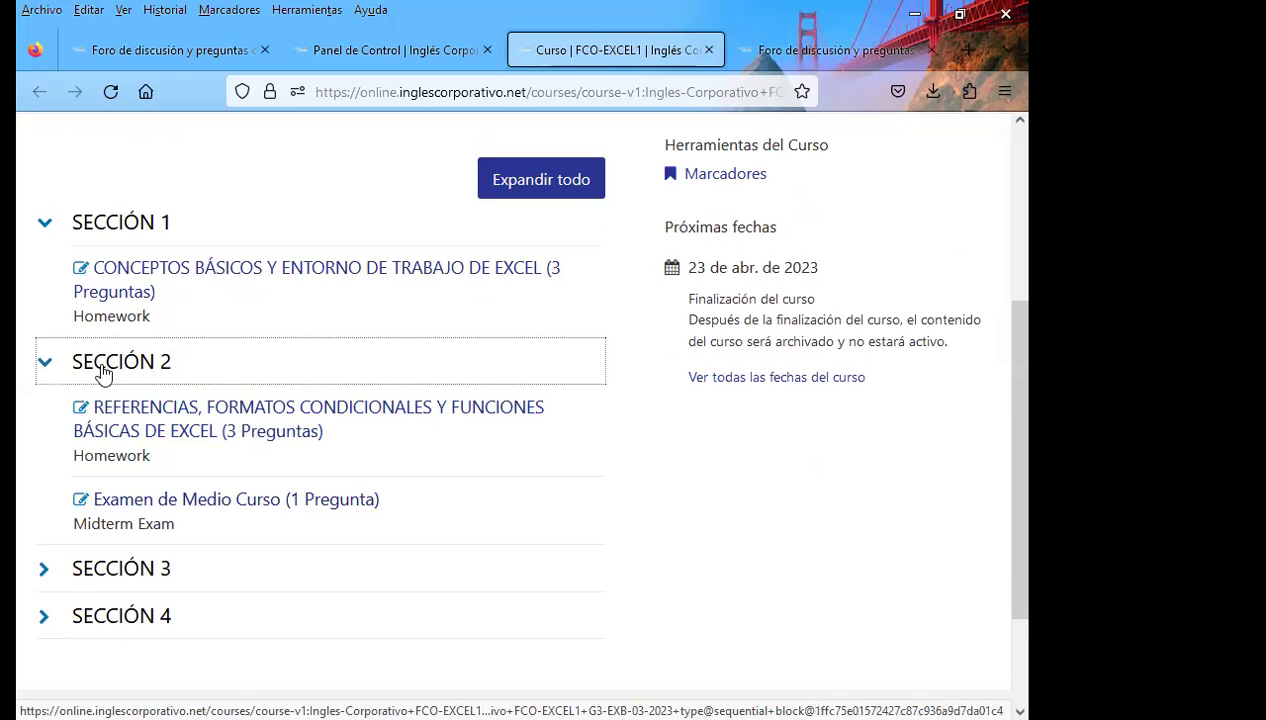
left_click(45, 362)
left_click(45, 243)
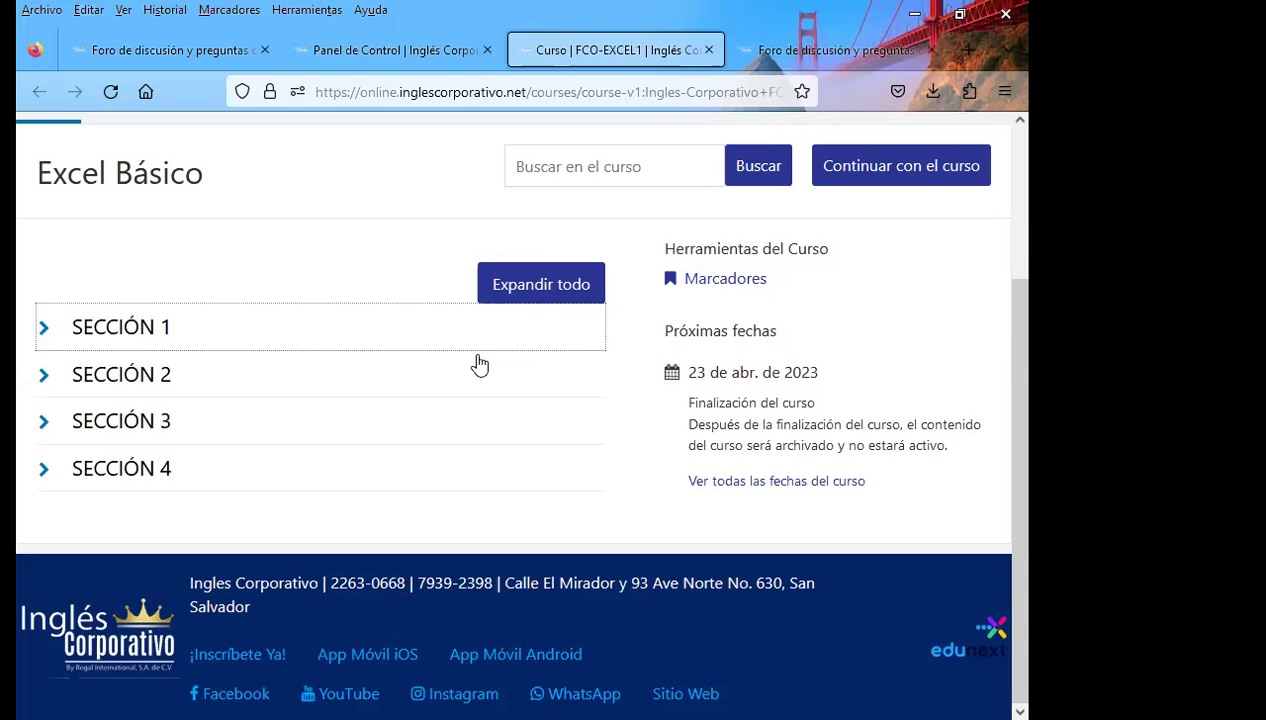
left_click(427, 628)
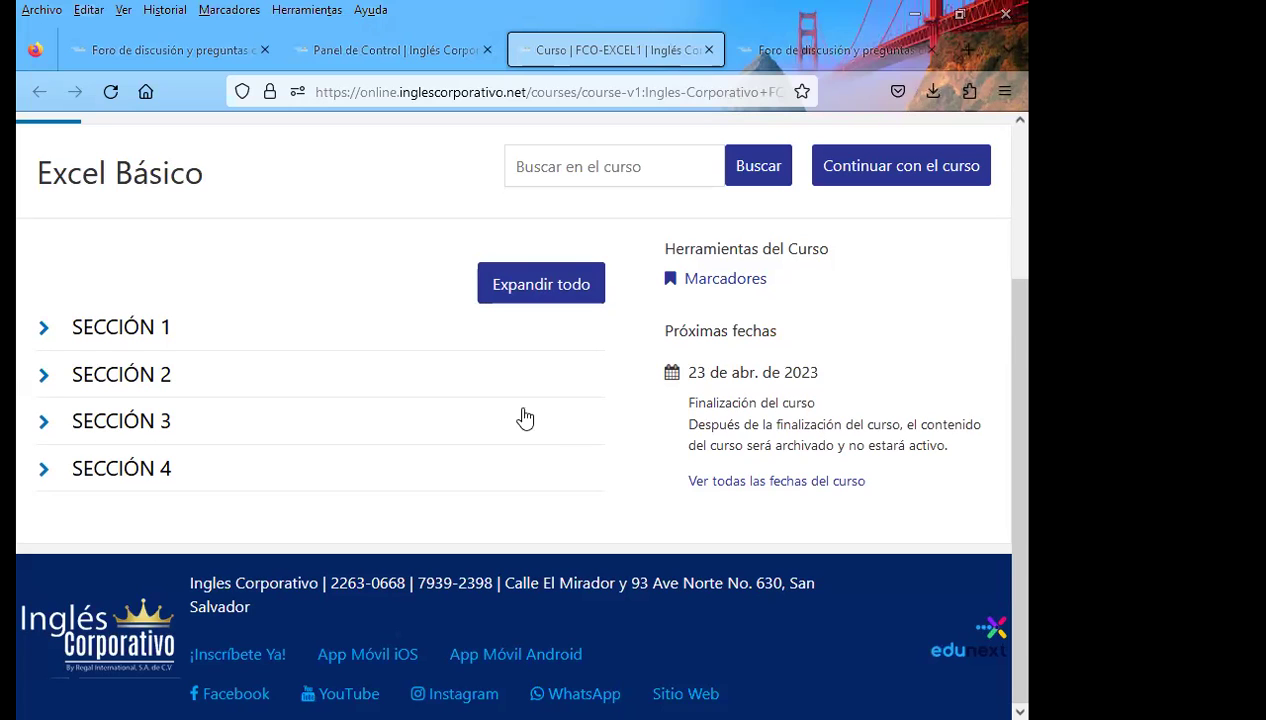
Step: Review the Sección 1–4 outline with its upcoming dates, then show the dashboard of courses
scroll(340, 433, "up", 3)
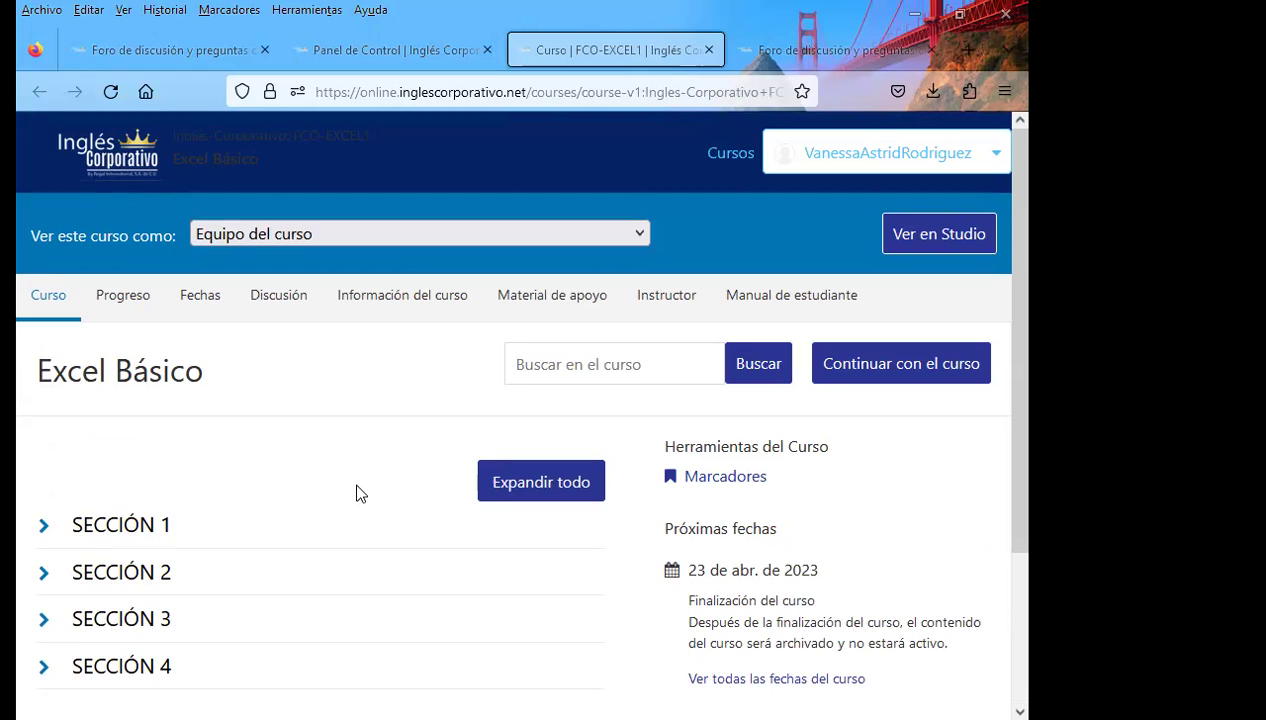
scroll(388, 524, "down", 2)
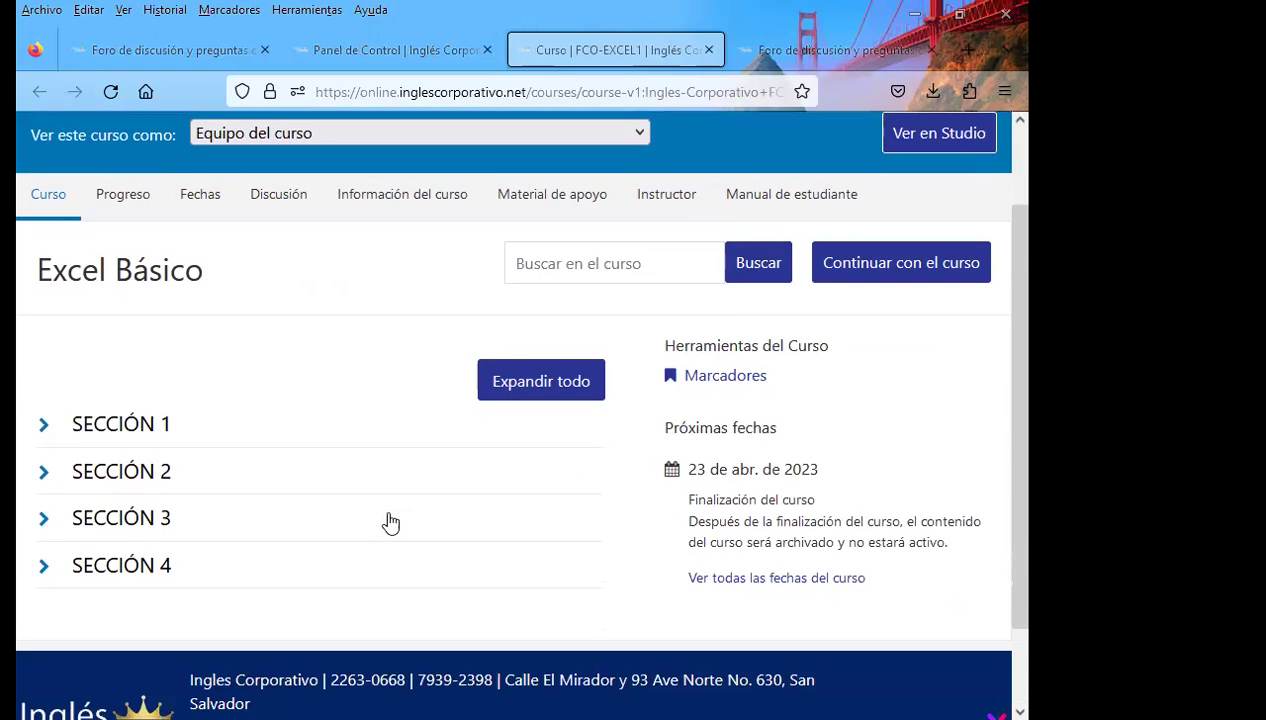
scroll(390, 522, "down", 2)
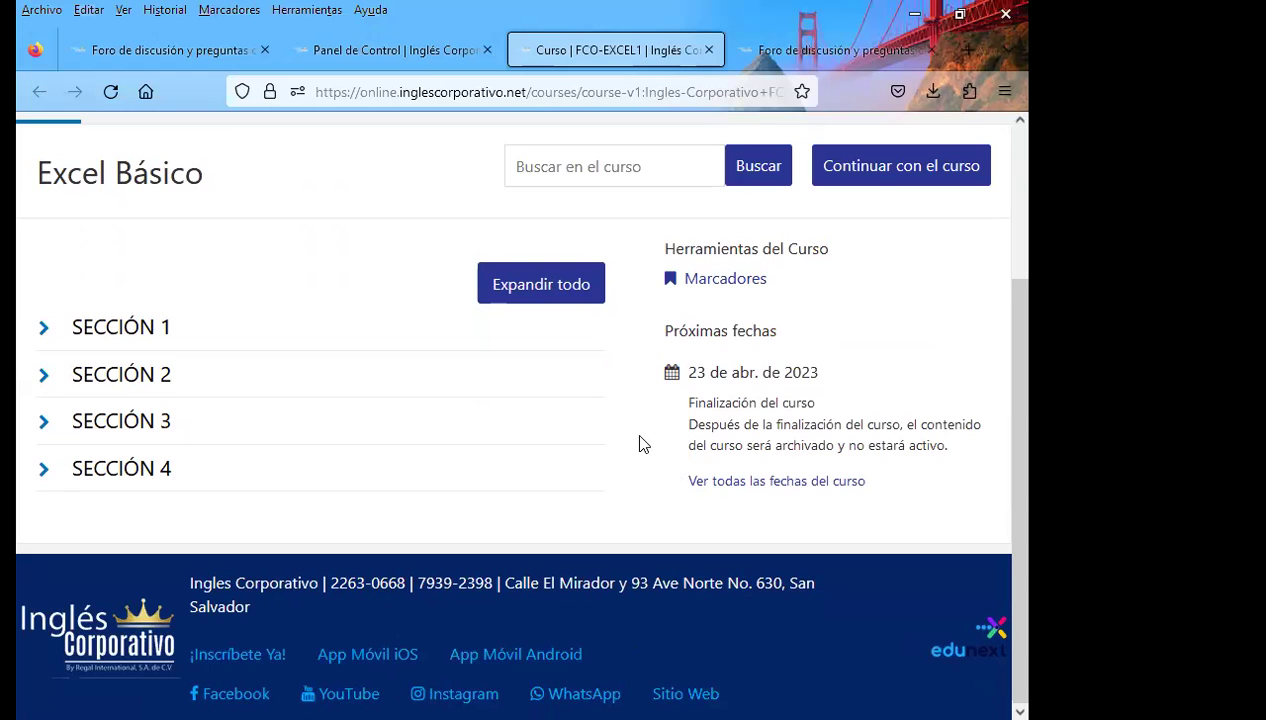
scroll(640, 456, "up", 4)
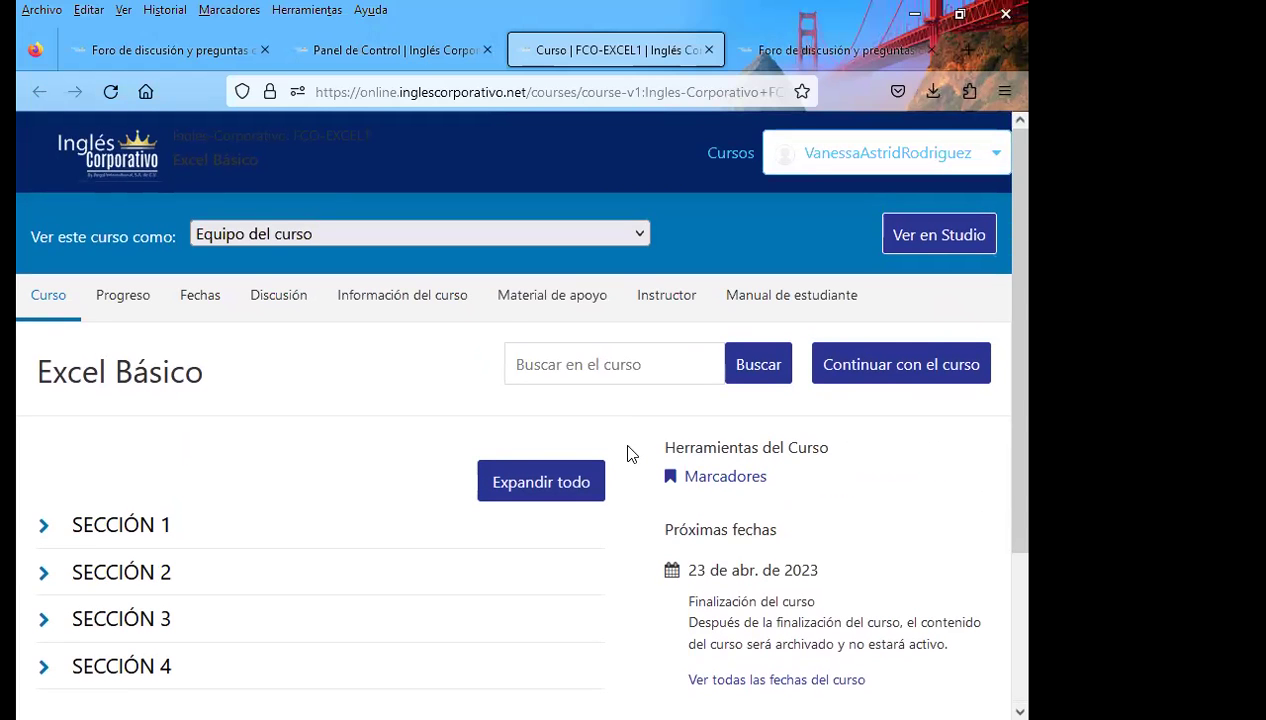
scroll(620, 535, "down", 2)
left_click(420, 50)
Step: Bring up the 'Foro de discusión y preguntas' tab and read the post's 3 responses
left_click(822, 58)
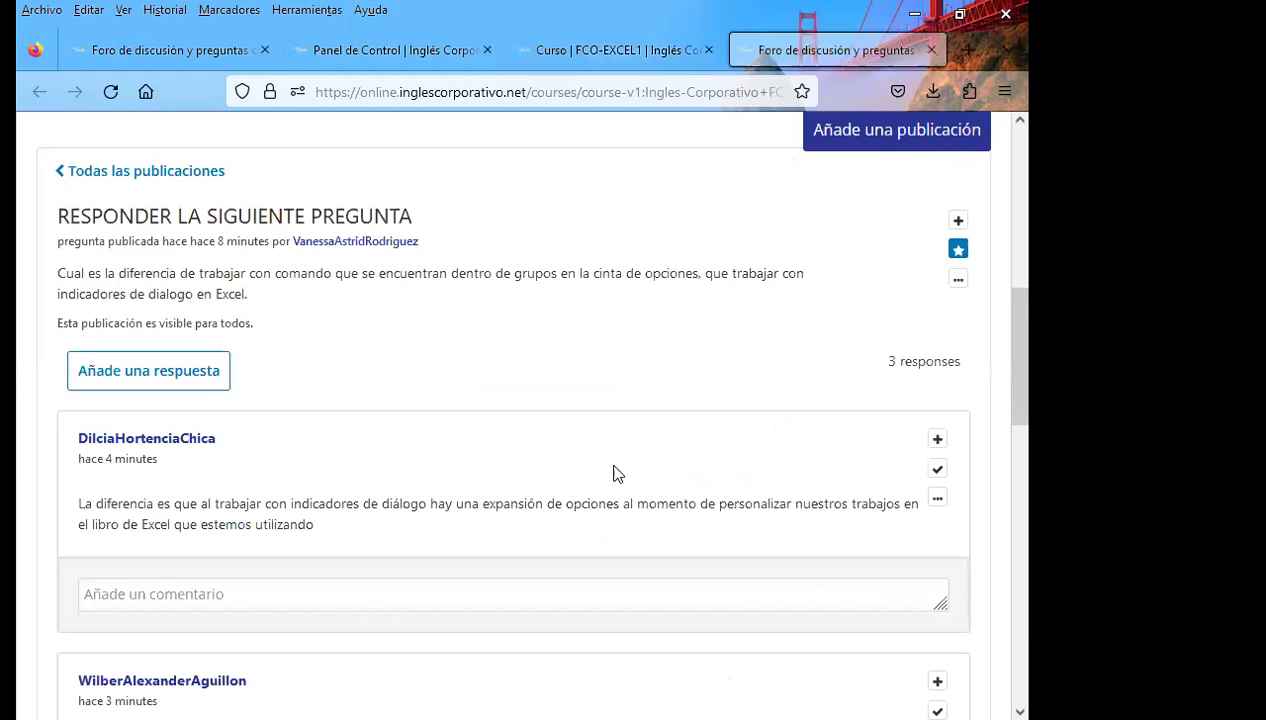
scroll(27, 525, "down", 3)
scroll(18, 503, "up", 2)
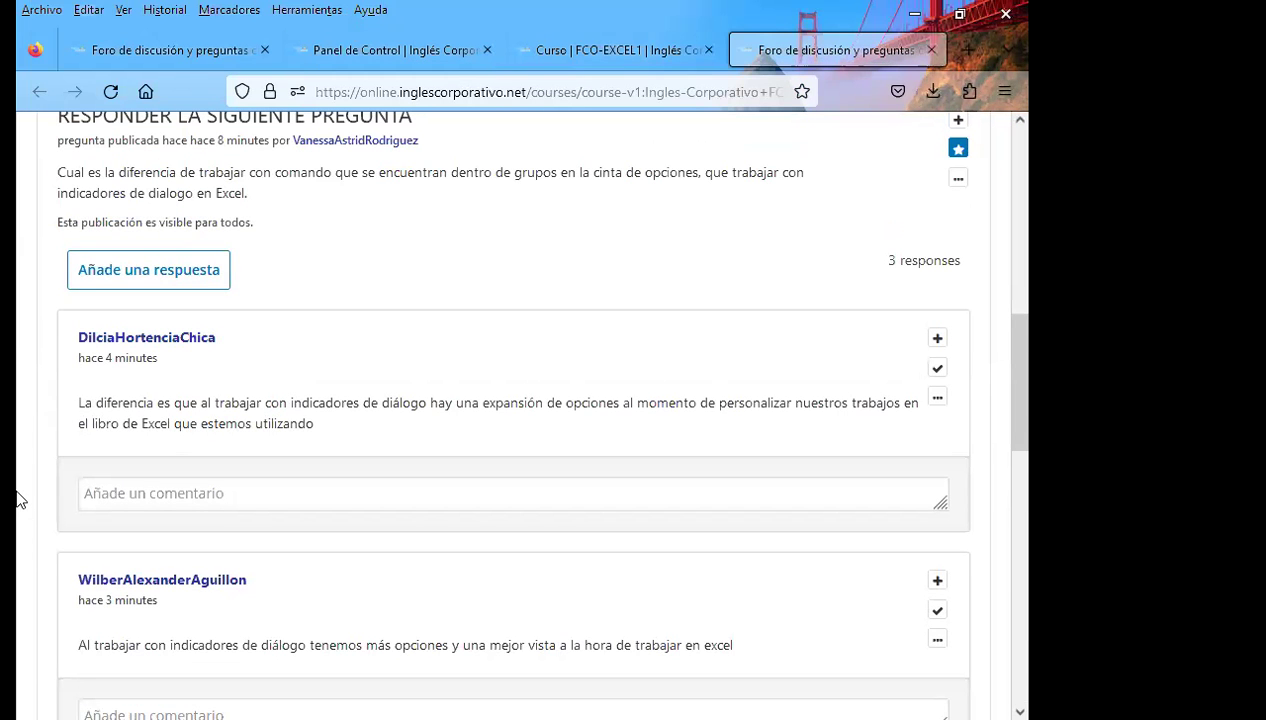
scroll(22, 484, "down", 4)
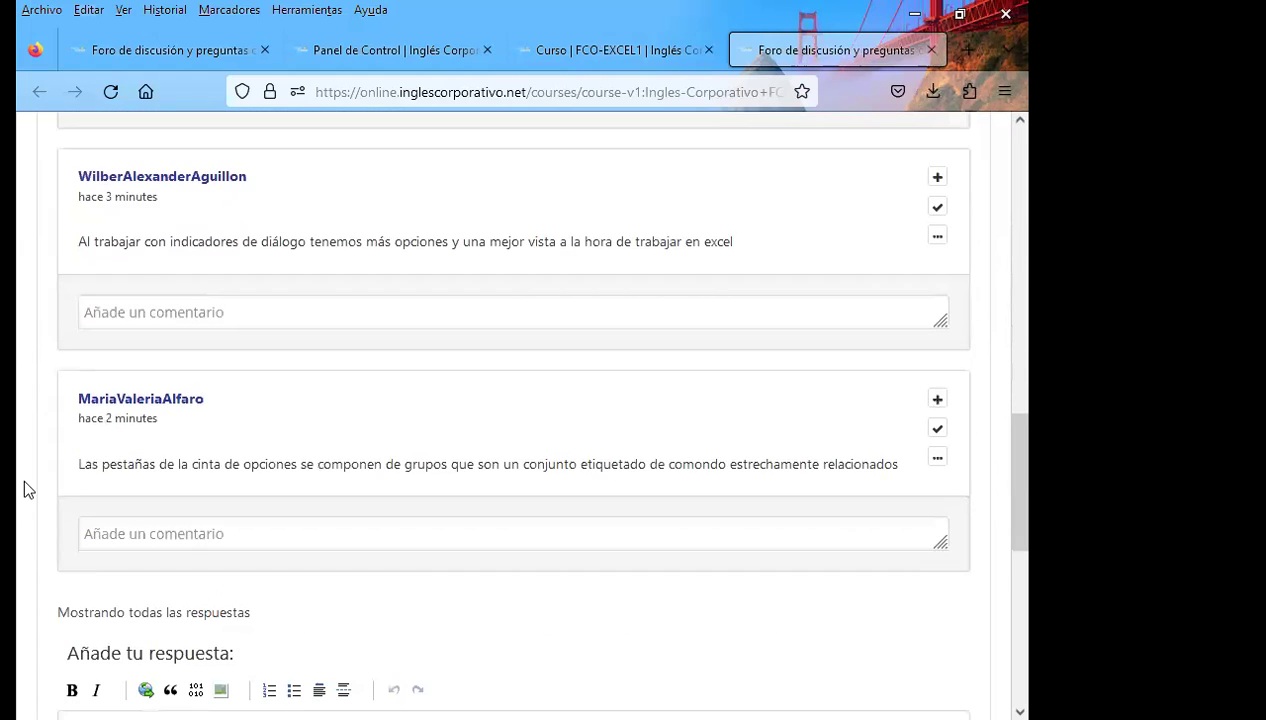
scroll(24, 481, "down", 4)
scroll(24, 465, "up", 3)
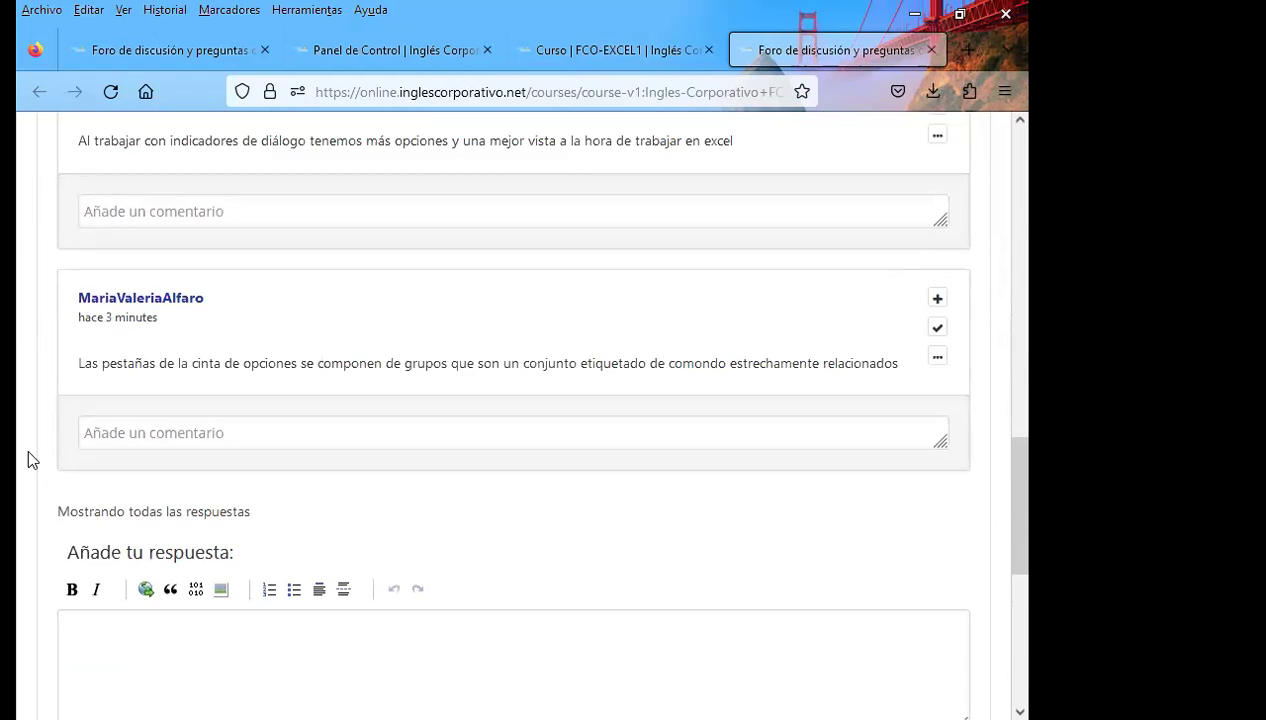
scroll(28, 460, "up", 3)
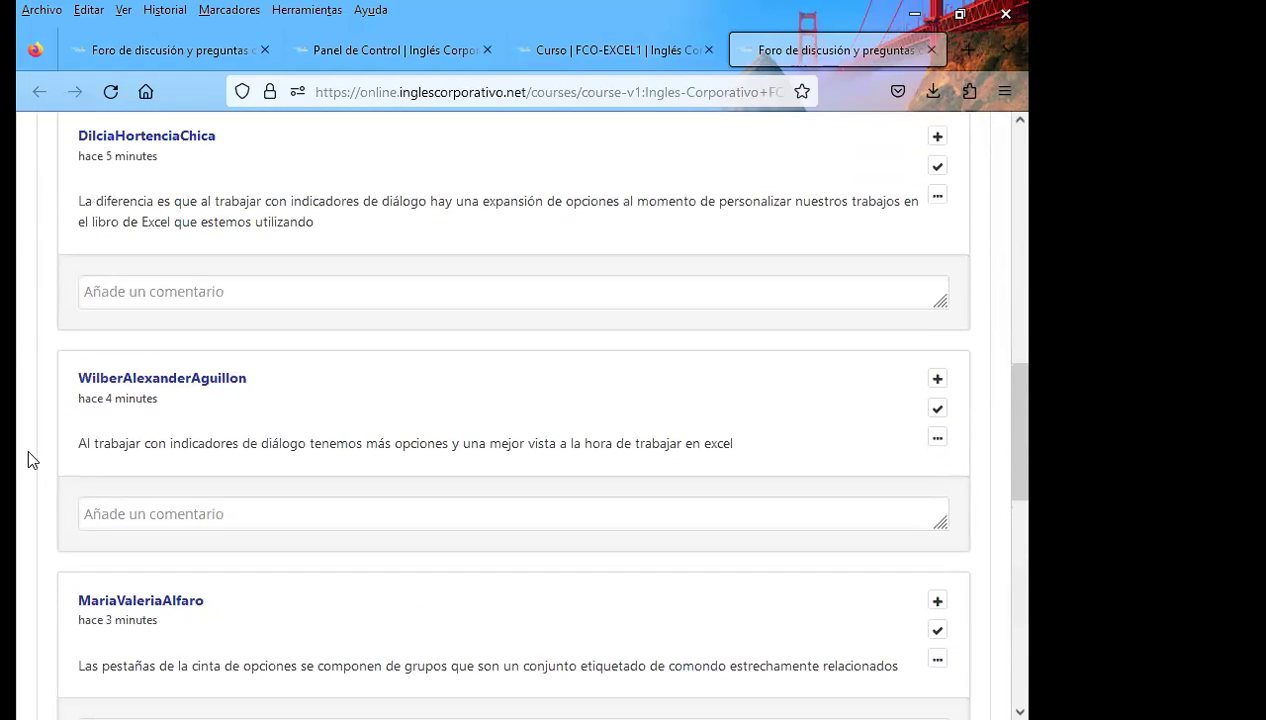
scroll(40, 466, "up", 3)
scroll(53, 474, "up", 1)
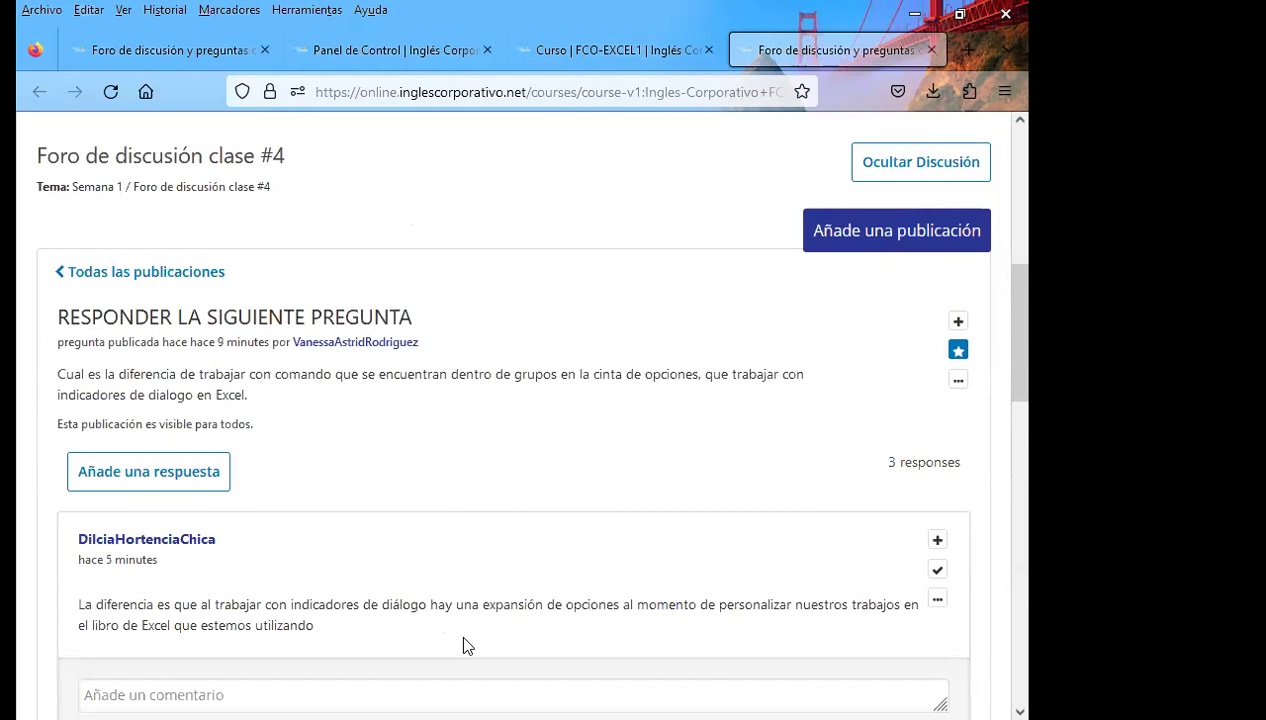
scroll(463, 645, "up", 4)
scroll(572, 516, "down", 2)
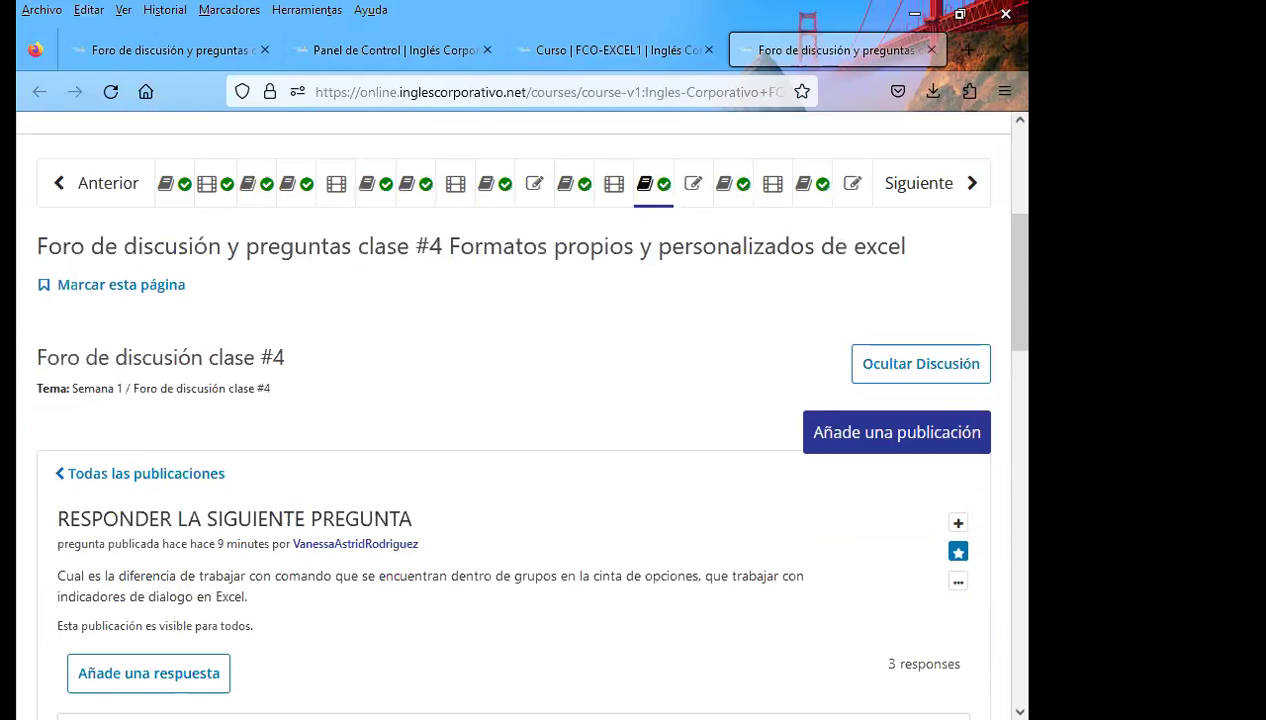